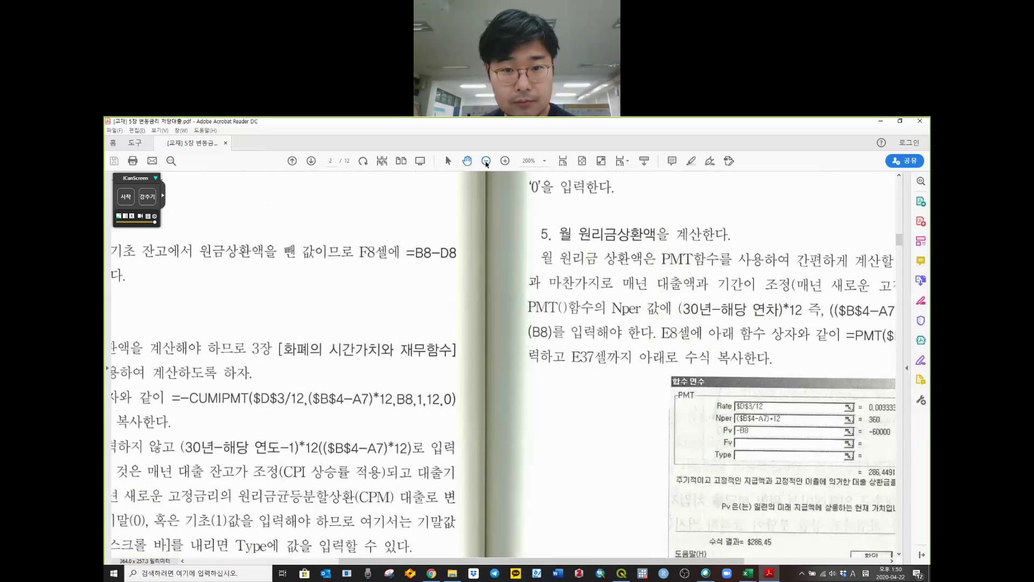
- Zoom out the textbook PDF to full two-page spreads and view page 3 with the PLAM results and ARM repayment structure
double_click(486, 161)
click(487, 161)
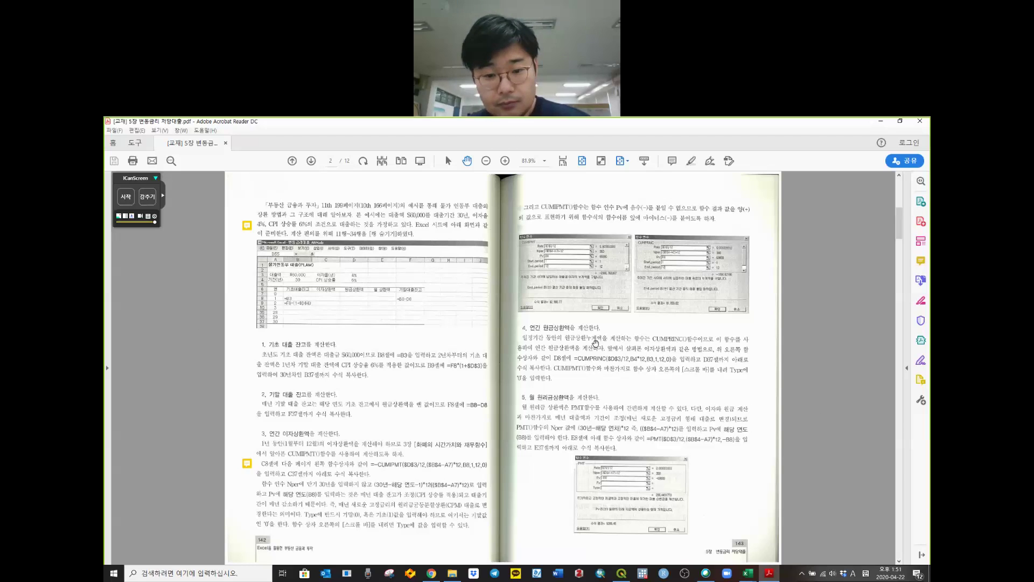
scroll(596, 343, down, 2)
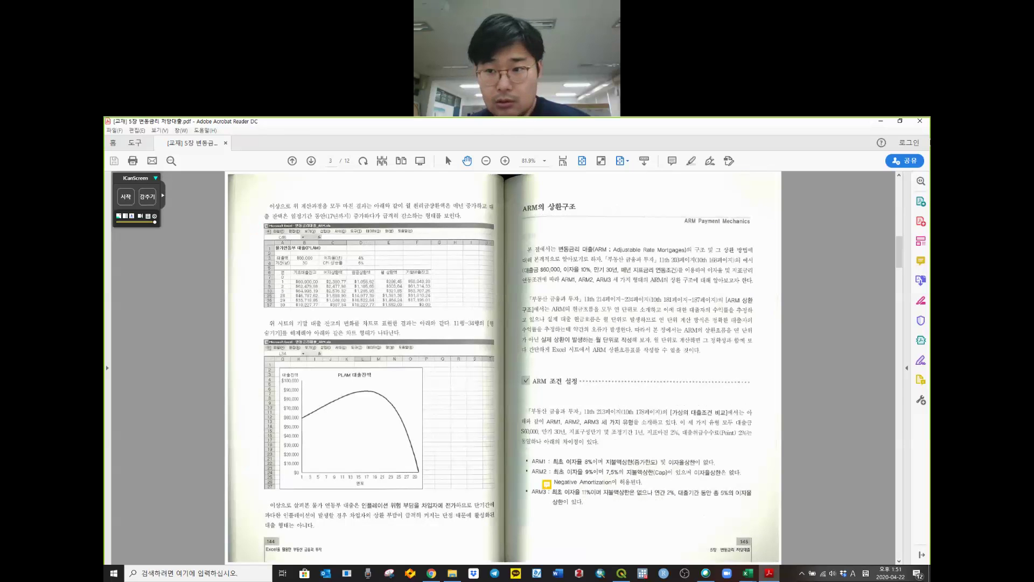
- Switch to Excel, maximize the 변동금리대출_ARM workbook window and enlarge the PLAM sheet to 160%
key(alt+Tab)
click(747, 238)
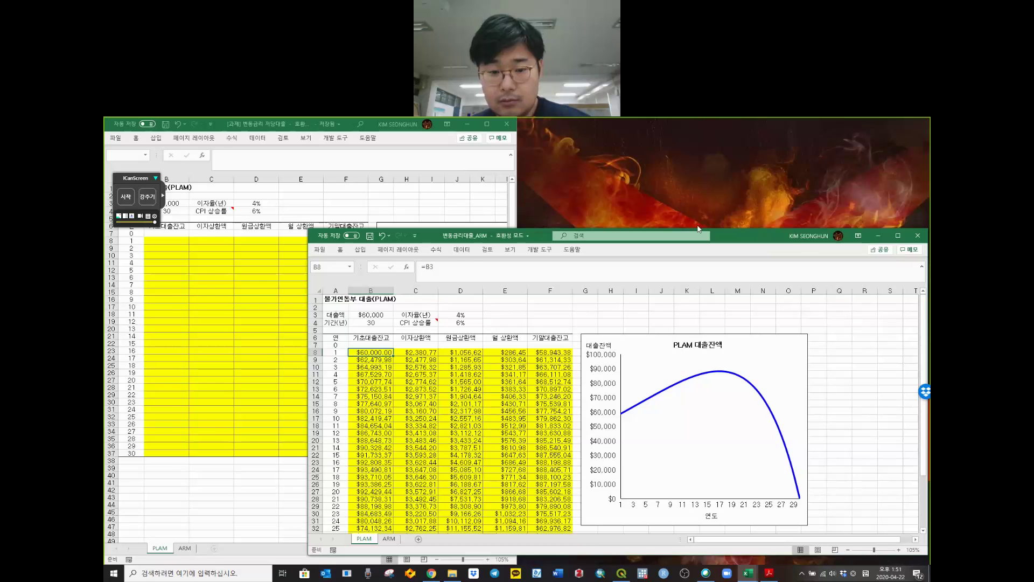
double_click(747, 238)
click(272, 286)
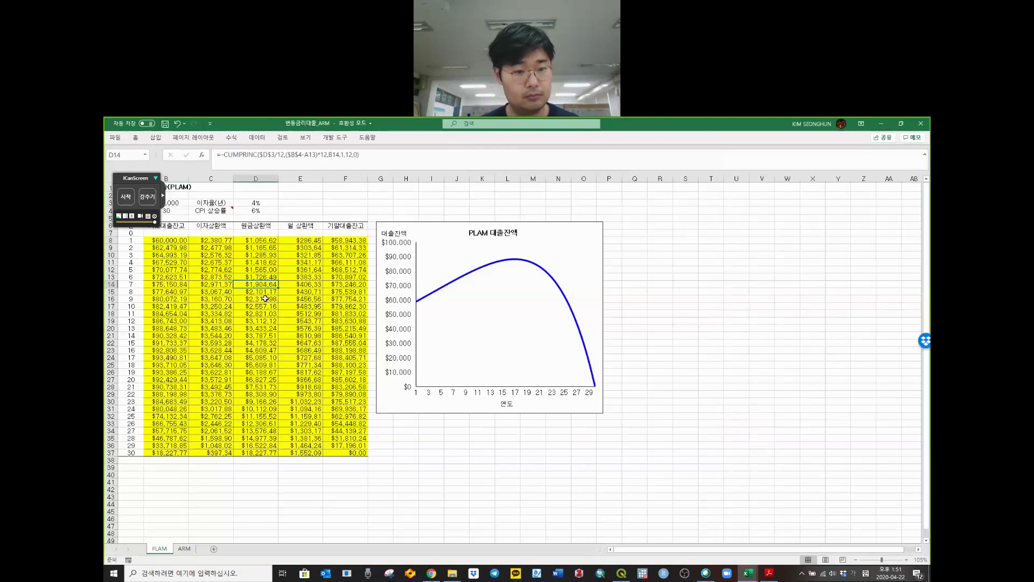
scroll(265, 298, up, 1)
scroll(265, 298, up, 3)
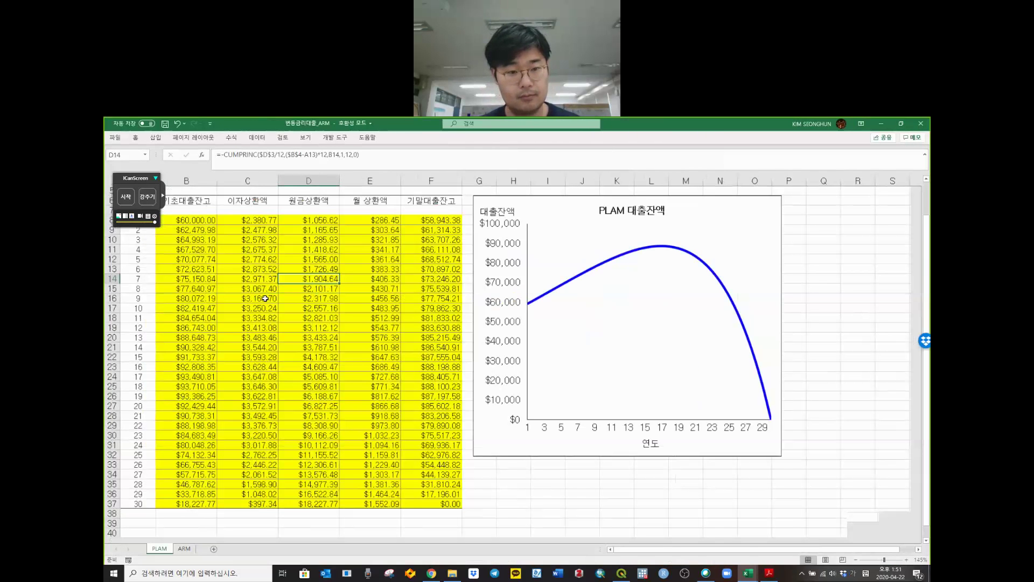
scroll(405, 349, up, 1)
scroll(405, 349, up, 2)
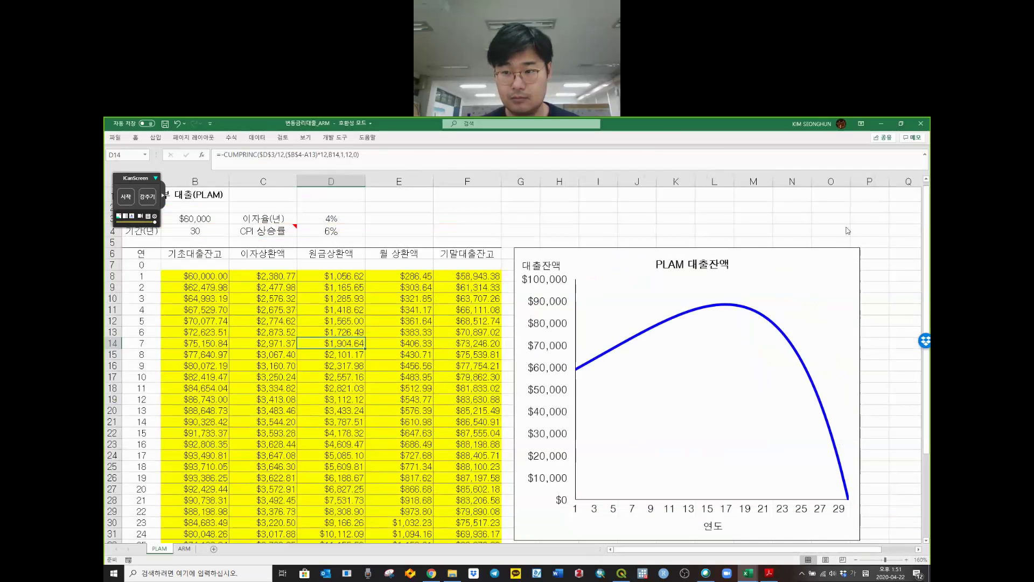
- Examine the first-year opening balance and closing balance formulas in B8 and F8, including the referenced loan amount in B3
click(204, 277)
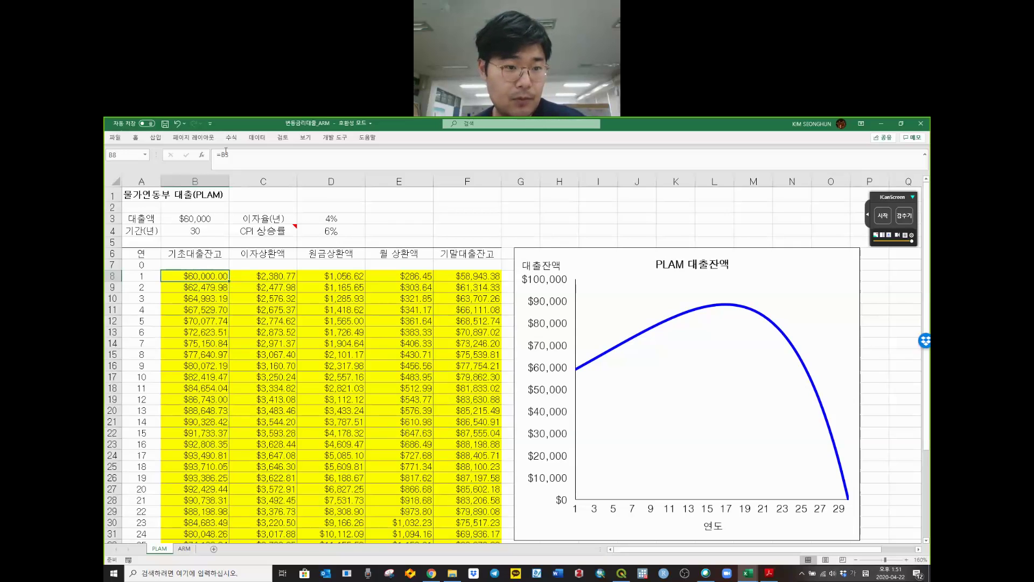
click(190, 218)
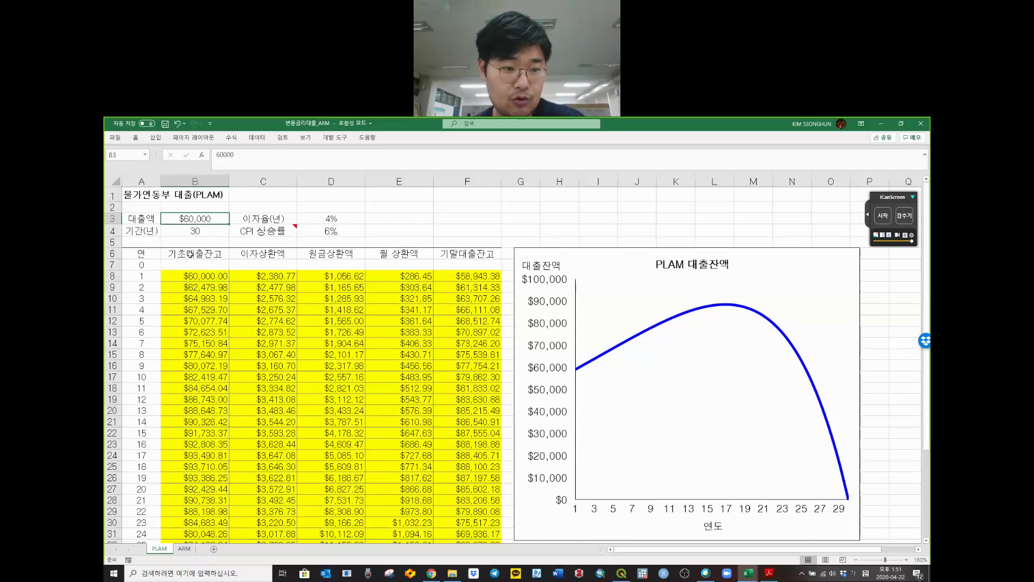
click(190, 276)
click(463, 278)
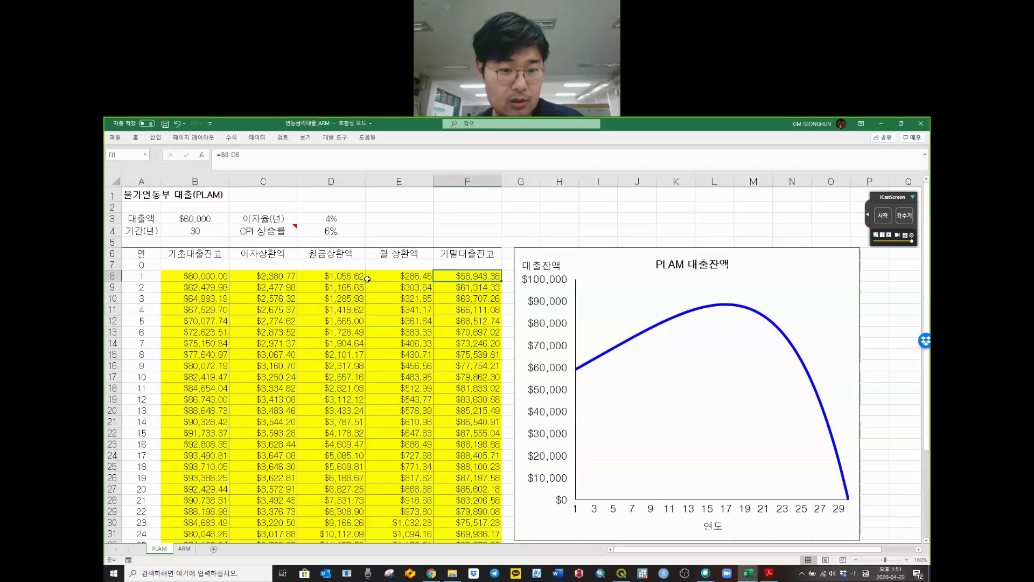
key(F2)
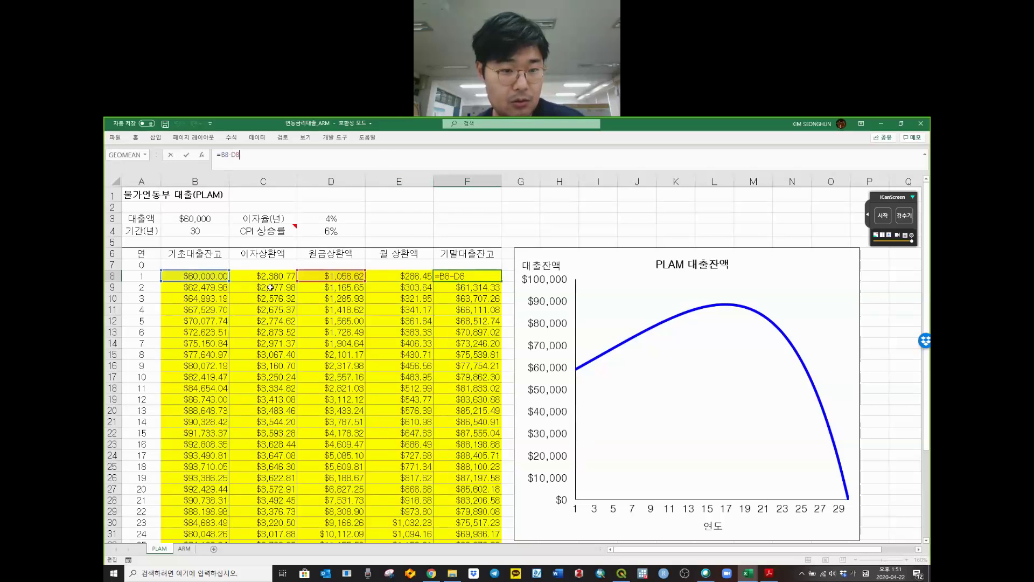
key(Escape)
- Examine the rate and nper arguments of the CUMIPMT interest formula in C8
click(269, 276)
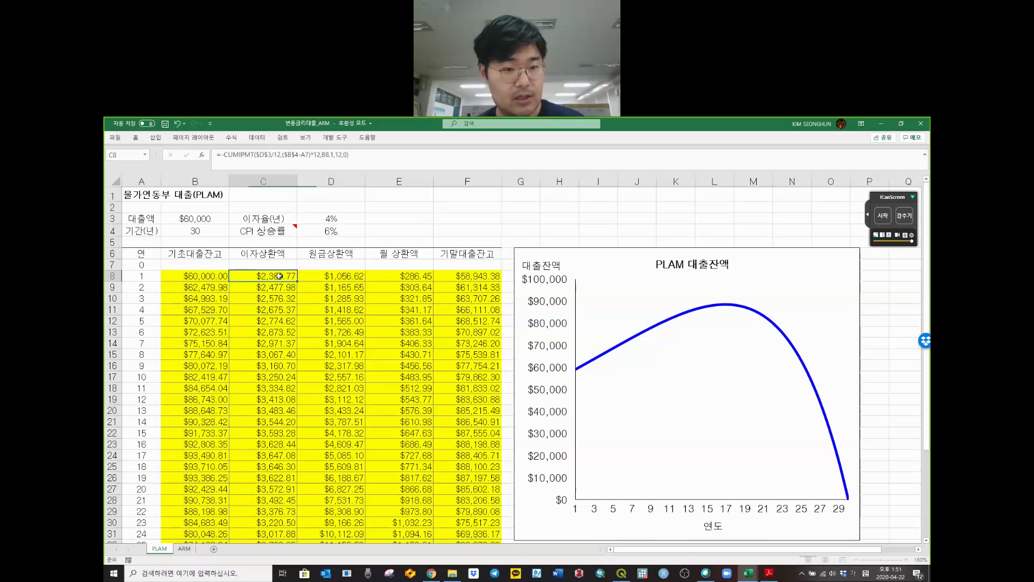
click(373, 160)
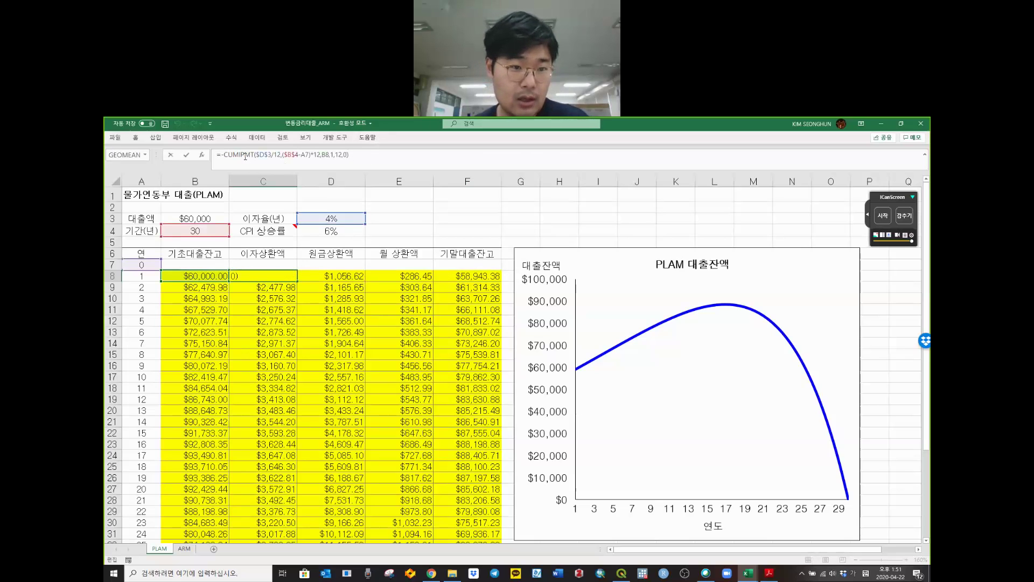
click(266, 155)
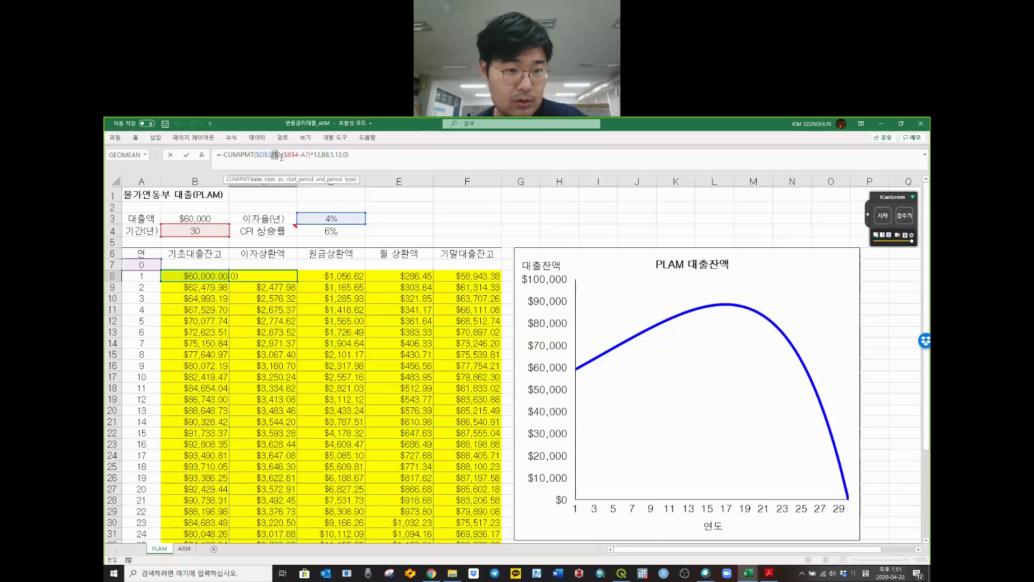
drag(282, 156, 315, 159)
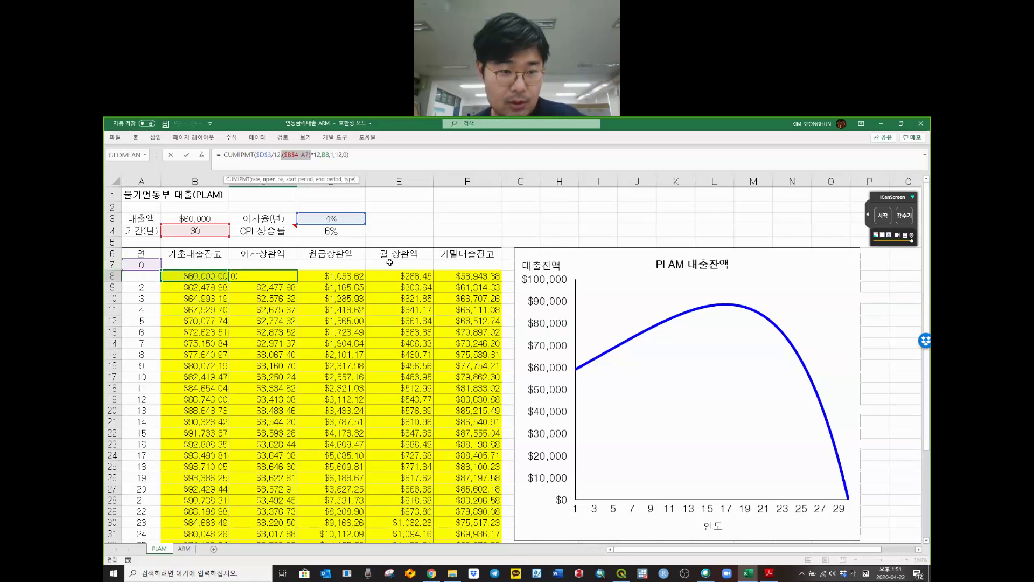
click(303, 154)
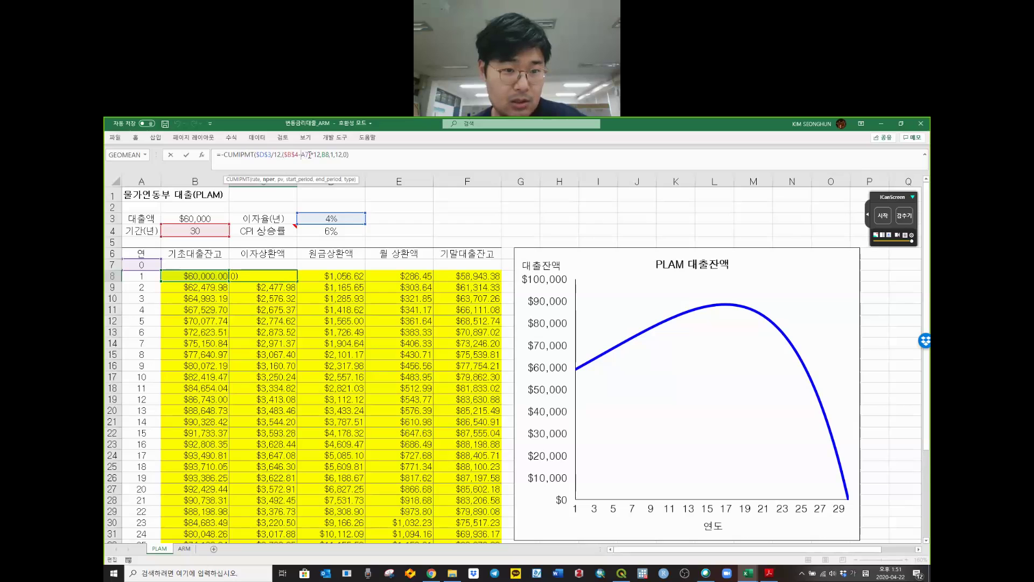
drag(310, 155, 300, 157)
click(308, 157)
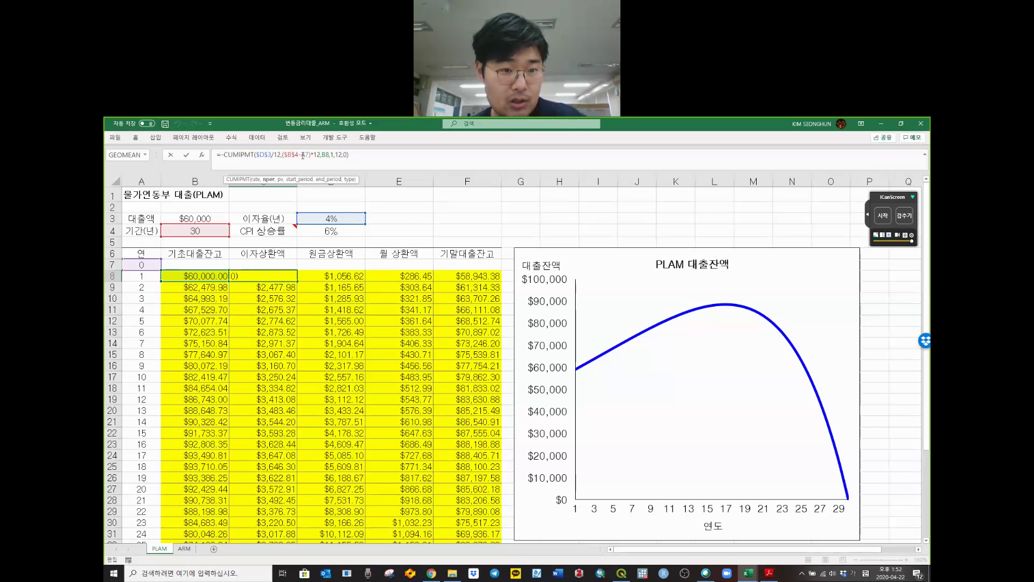
click(302, 156)
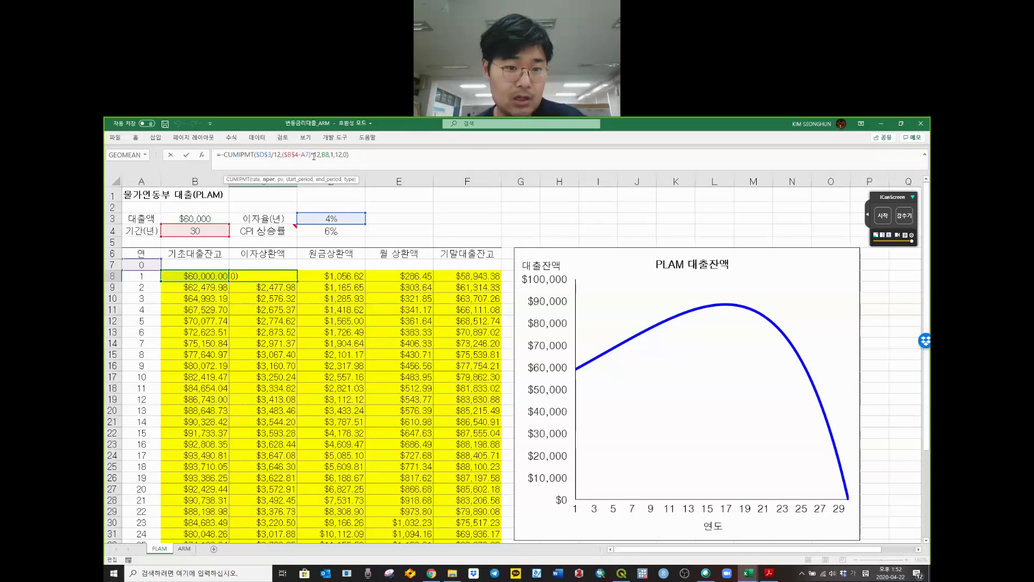
double_click(320, 156)
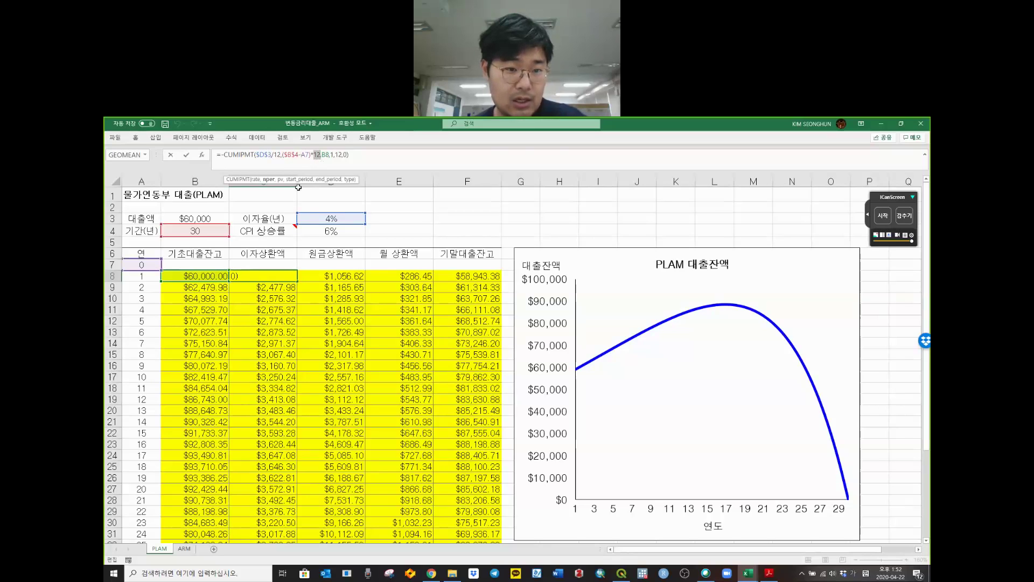
drag(311, 156, 318, 156)
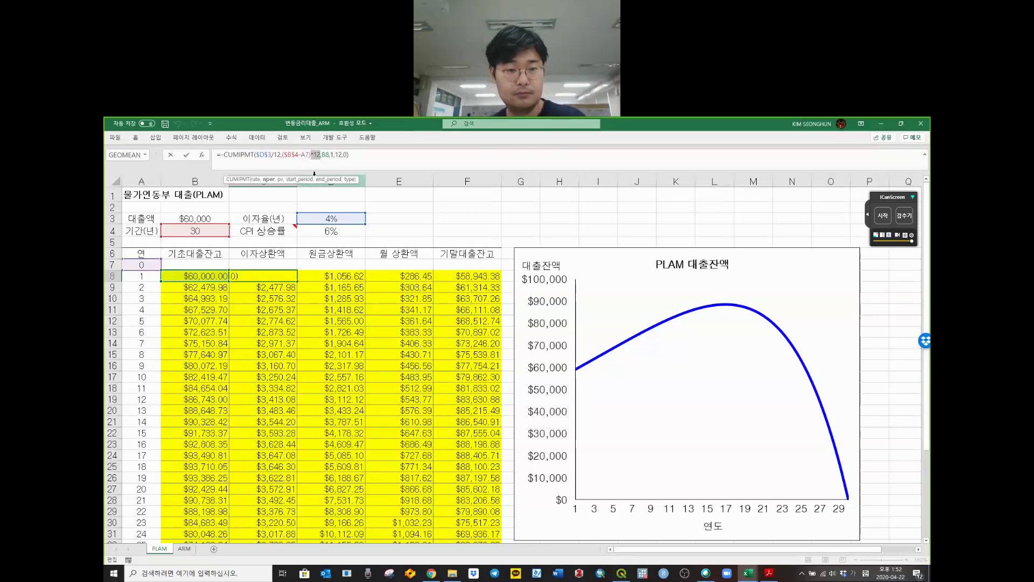
- Examine the pv, start_period, end_period and type arguments of C8's CUMIPMT formula, leaving the formula as it is
click(325, 156)
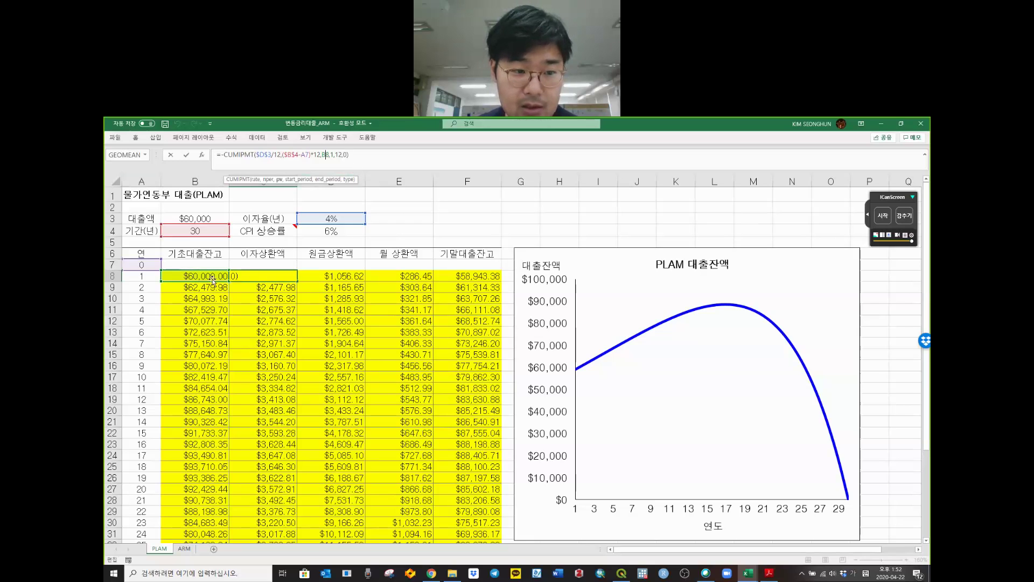
click(326, 154)
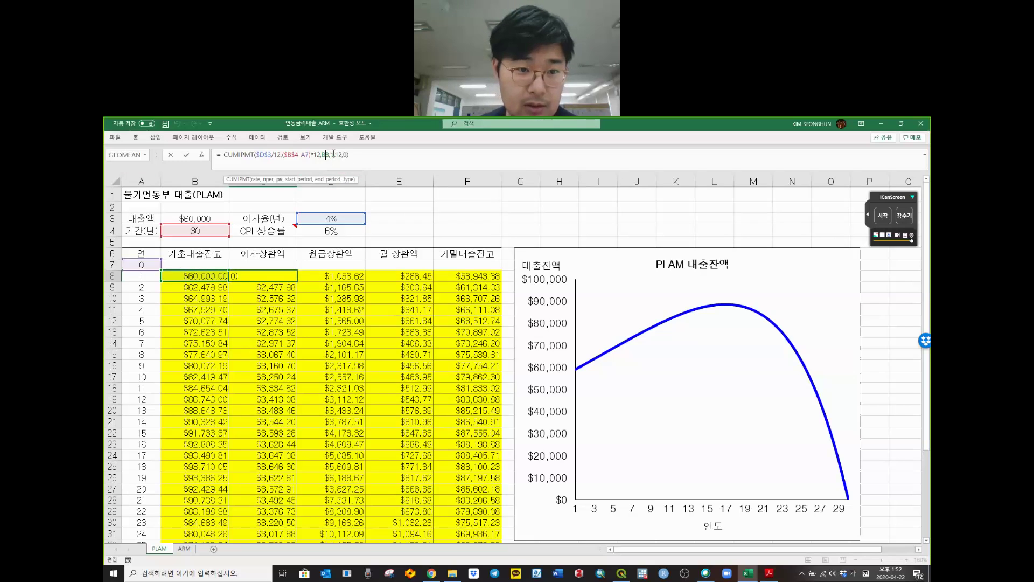
click(333, 155)
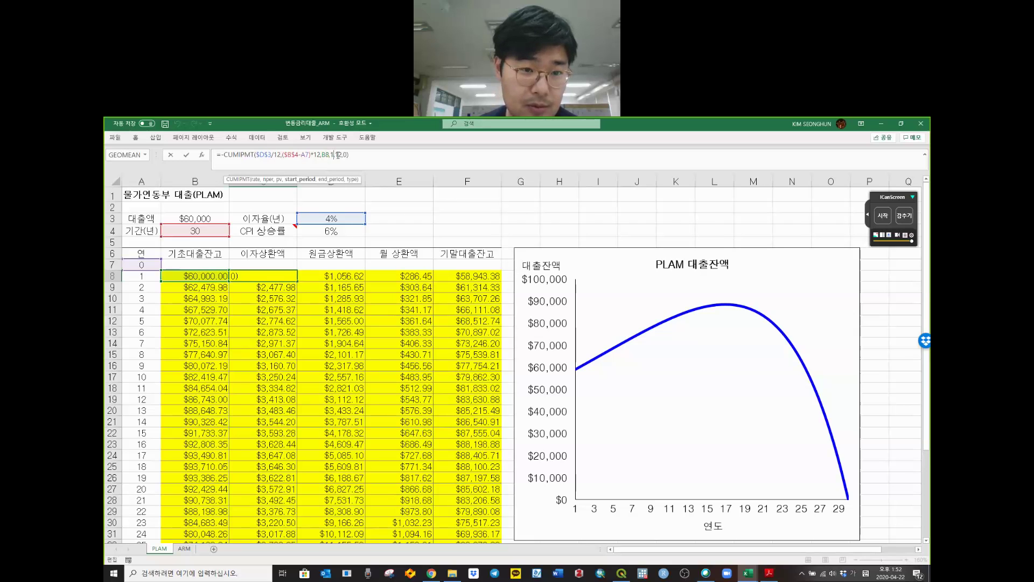
click(339, 154)
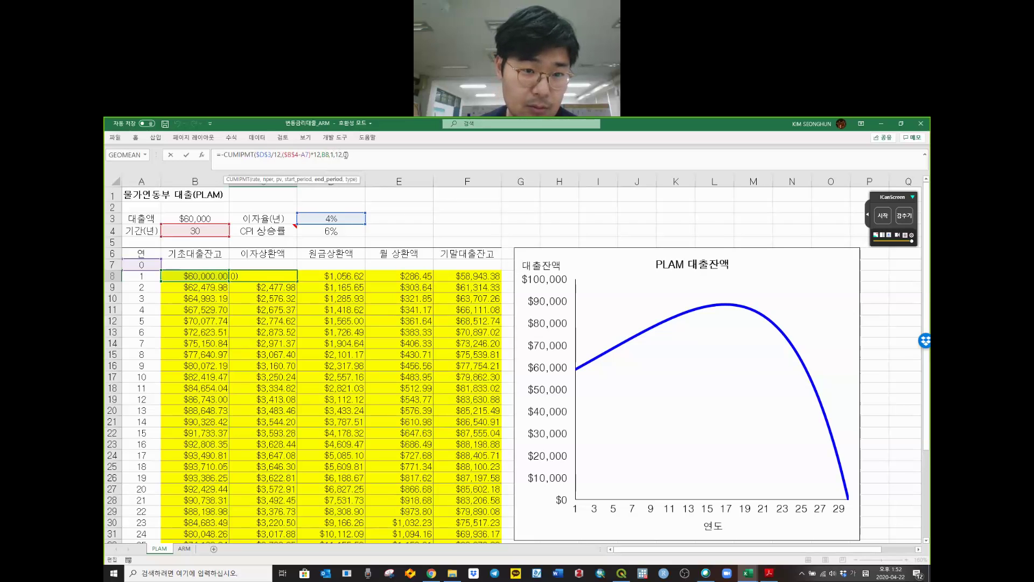
click(345, 155)
key(Return)
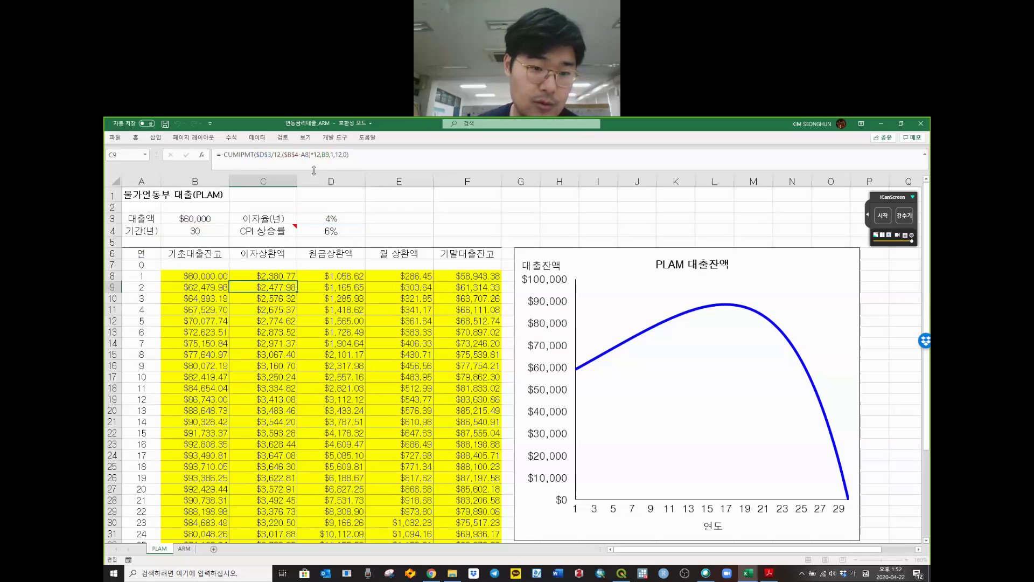
- Examine the function name and each argument of the CUMPRINC principal repayment formula in D8
click(342, 275)
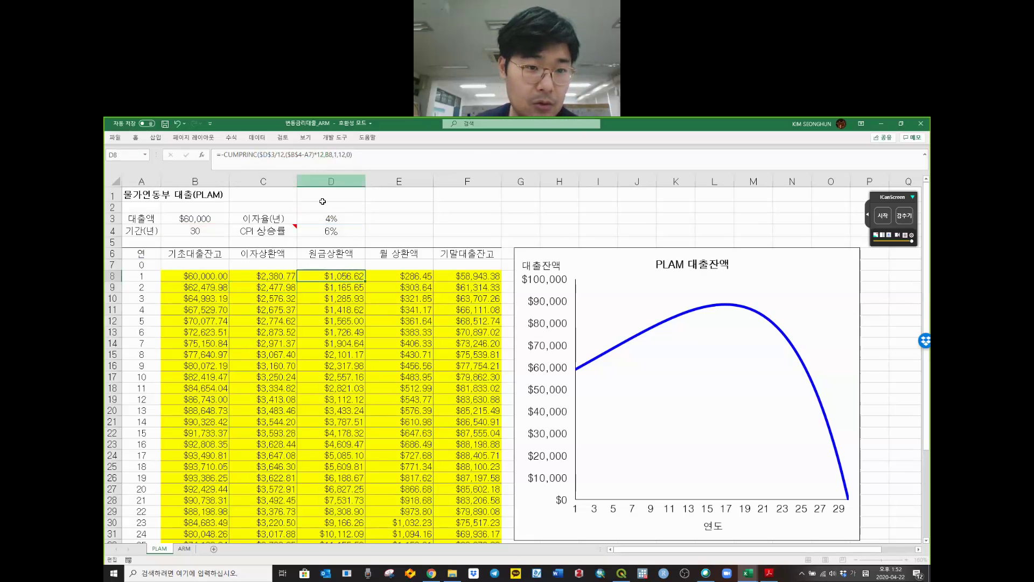
click(269, 155)
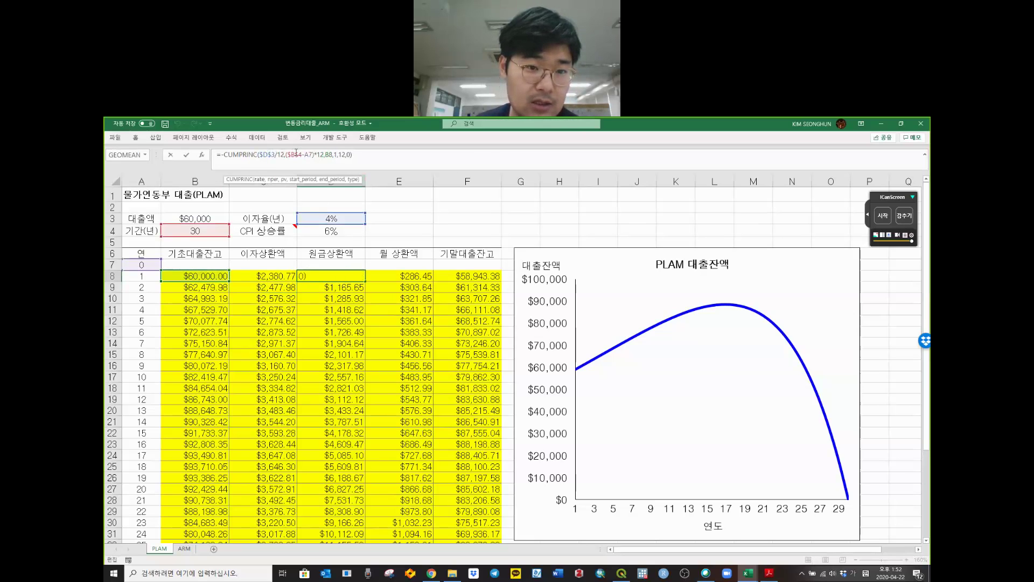
click(296, 154)
click(329, 155)
click(343, 155)
click(348, 155)
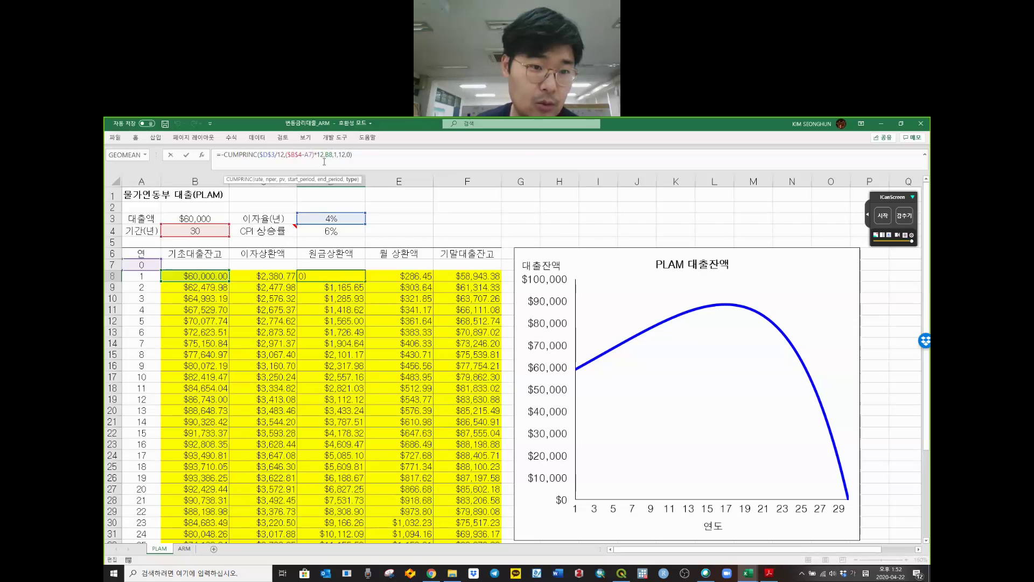
drag(226, 156, 257, 155)
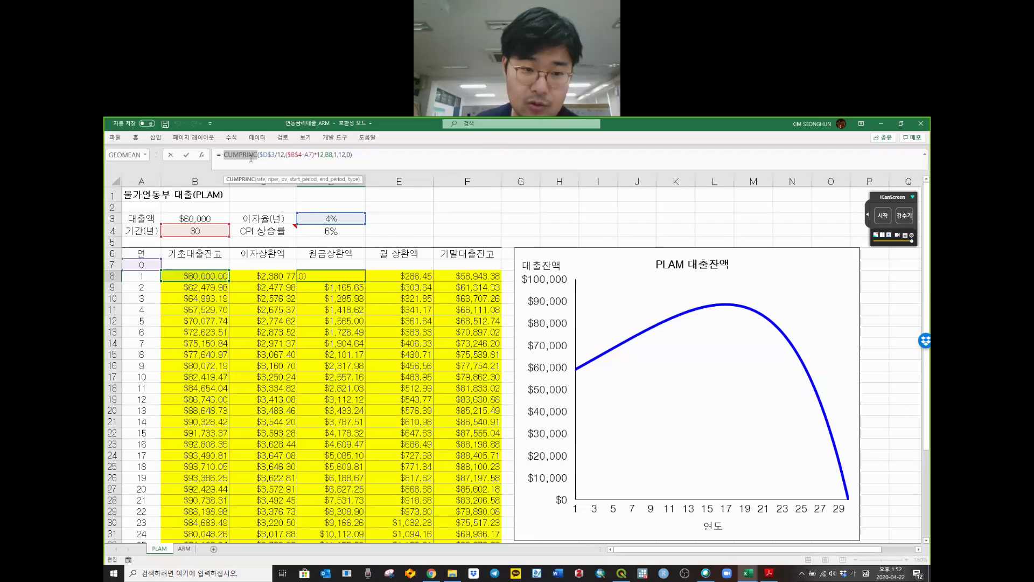
key(Escape)
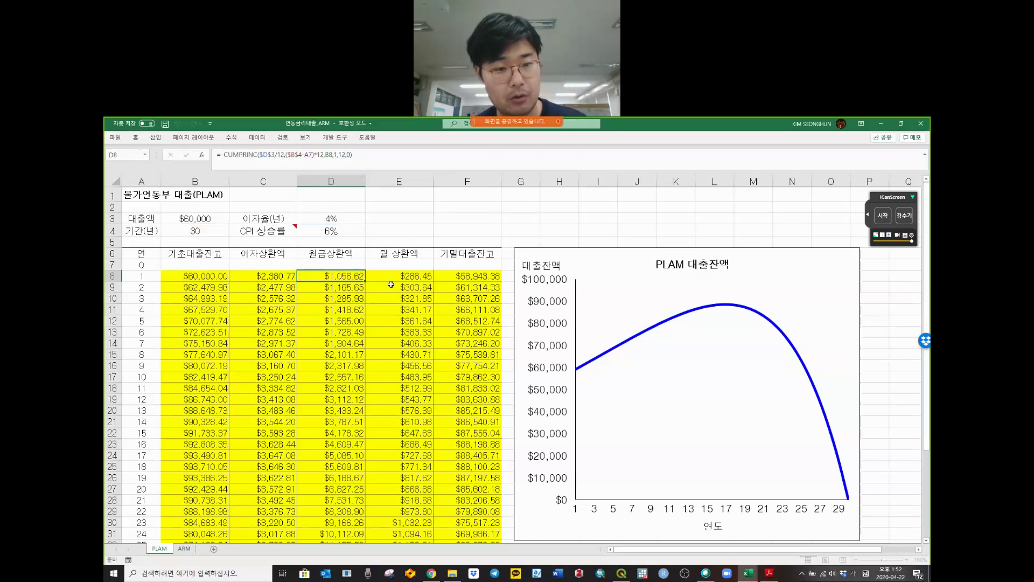
- Examine the rate, nper and pv arguments of the monthly payment PMT formula in E8
click(394, 275)
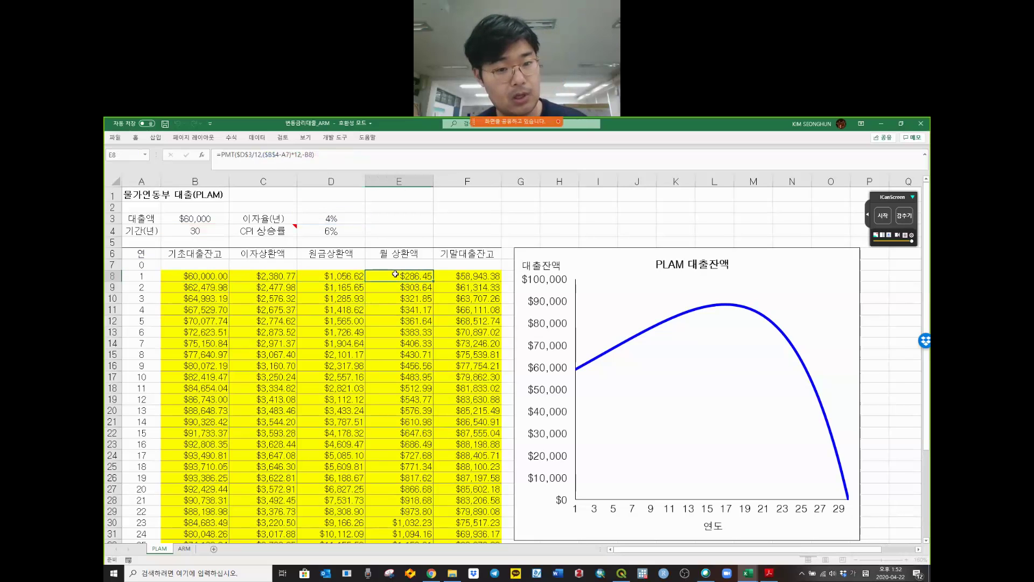
double_click(223, 155)
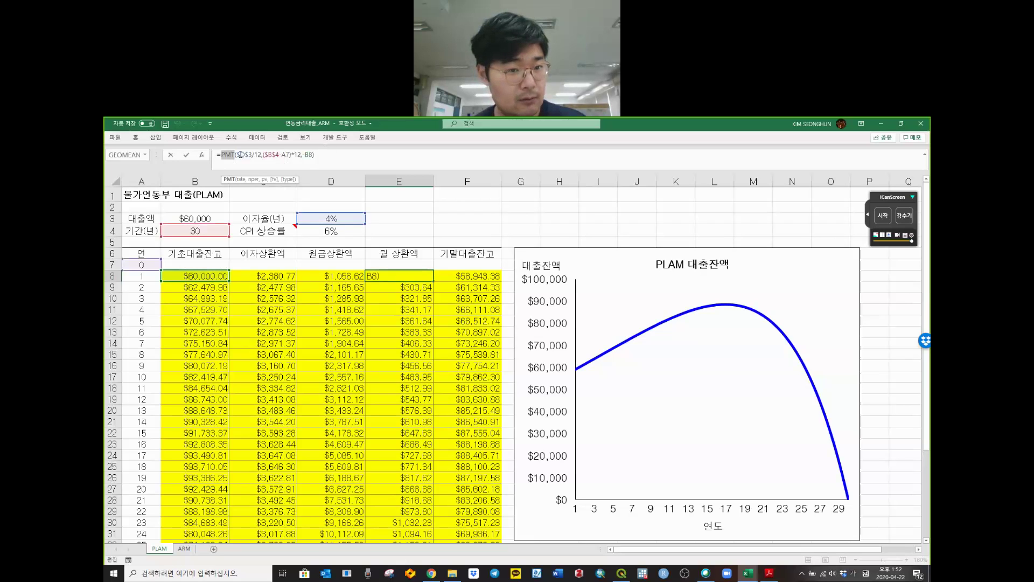
click(249, 155)
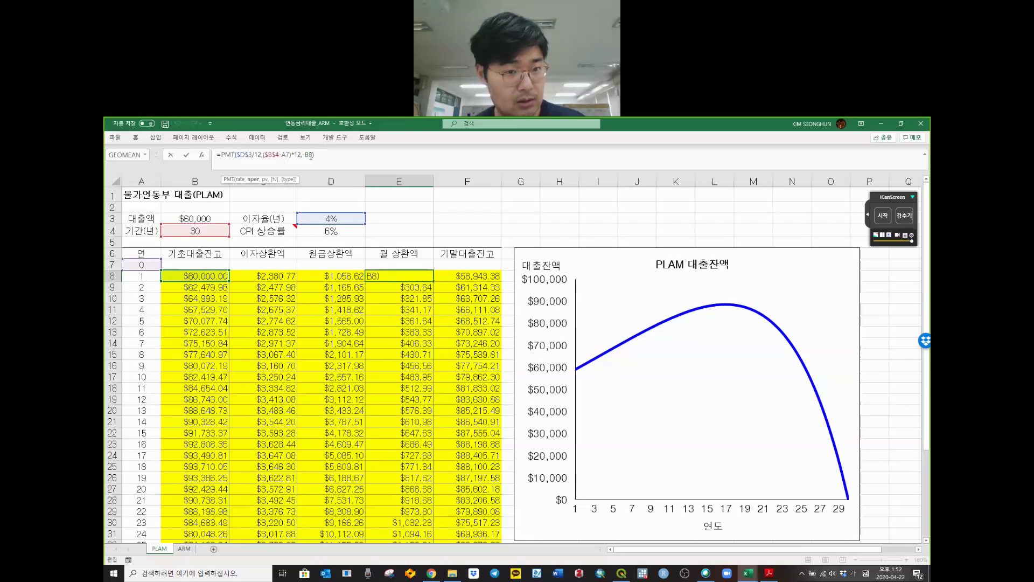
click(311, 155)
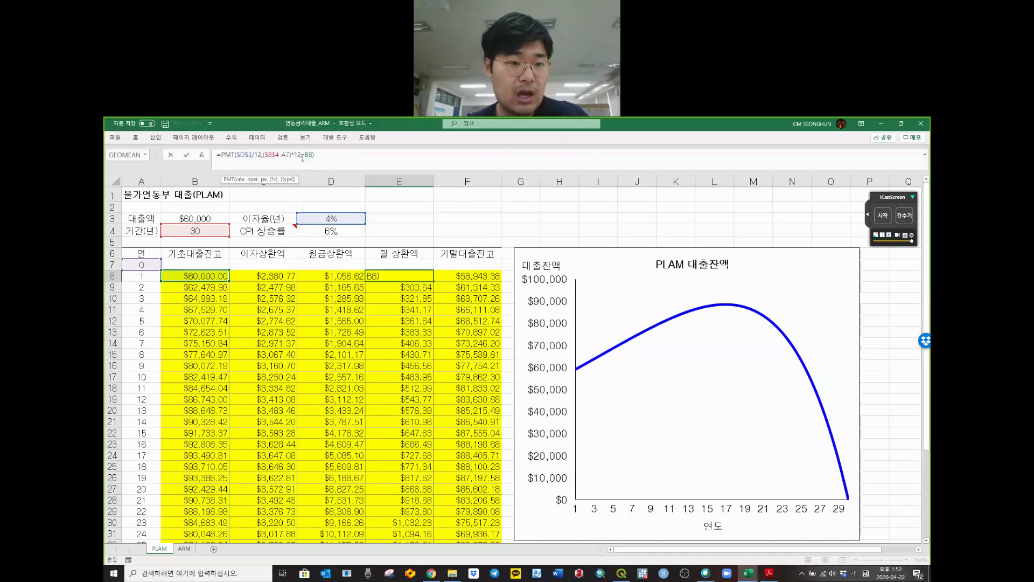
- Move the minus sign in E8's formula from B8 to the front, making it =-PMT($D$3/12,($B$4-A7)*12,B8)
click(221, 155)
click(304, 155)
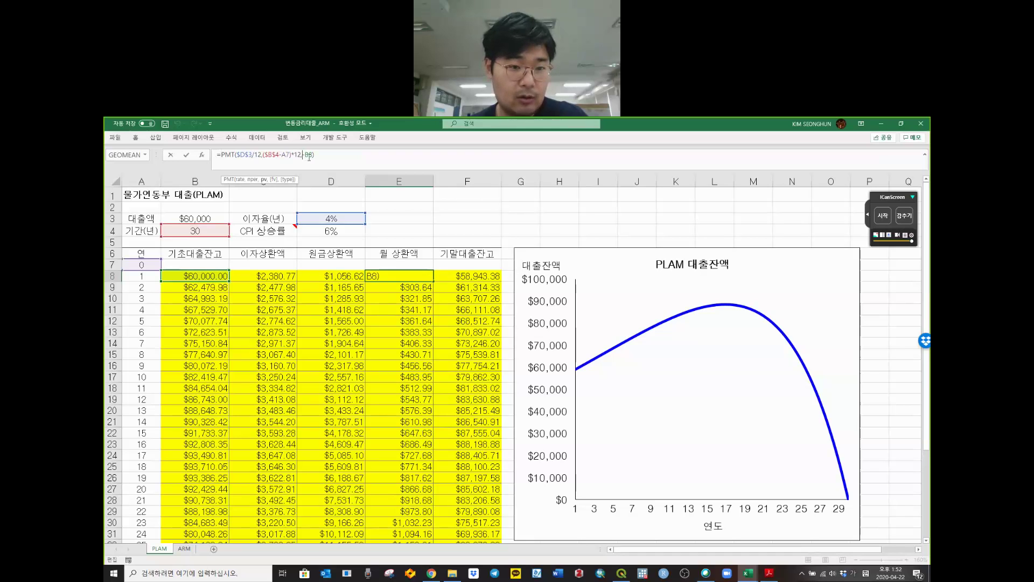
key(BackSpace)
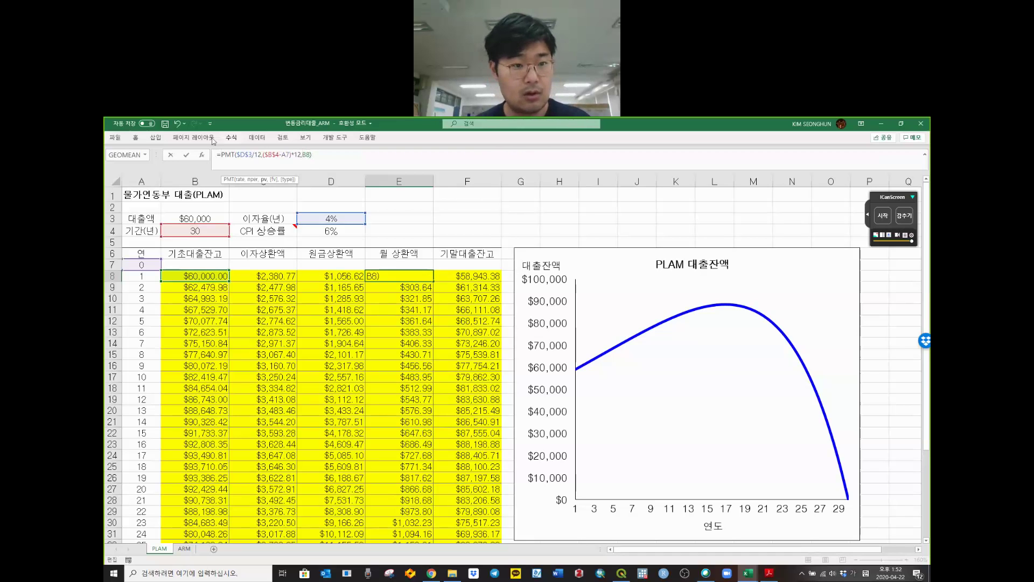
click(222, 156)
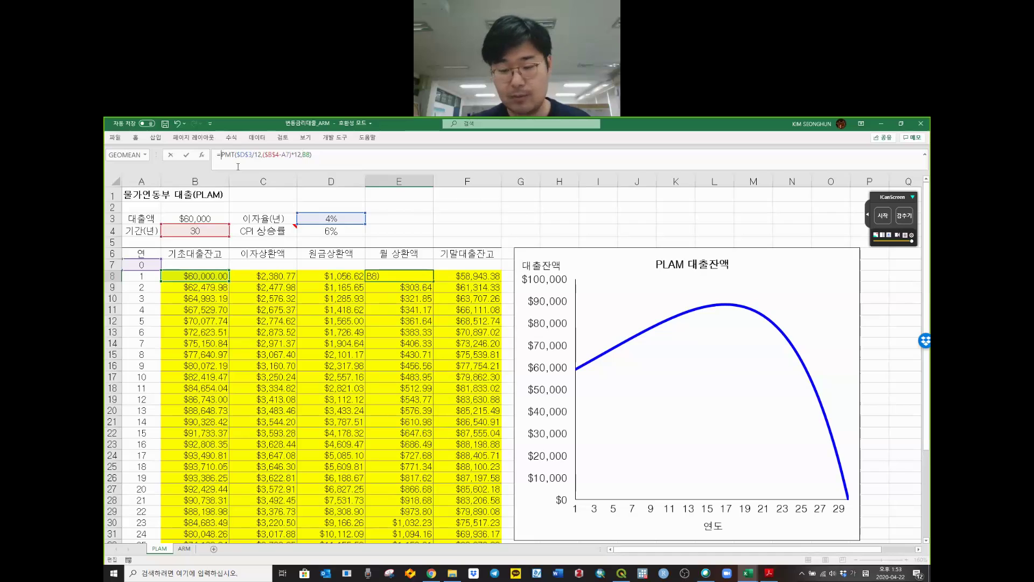
text(-)
key(Return)
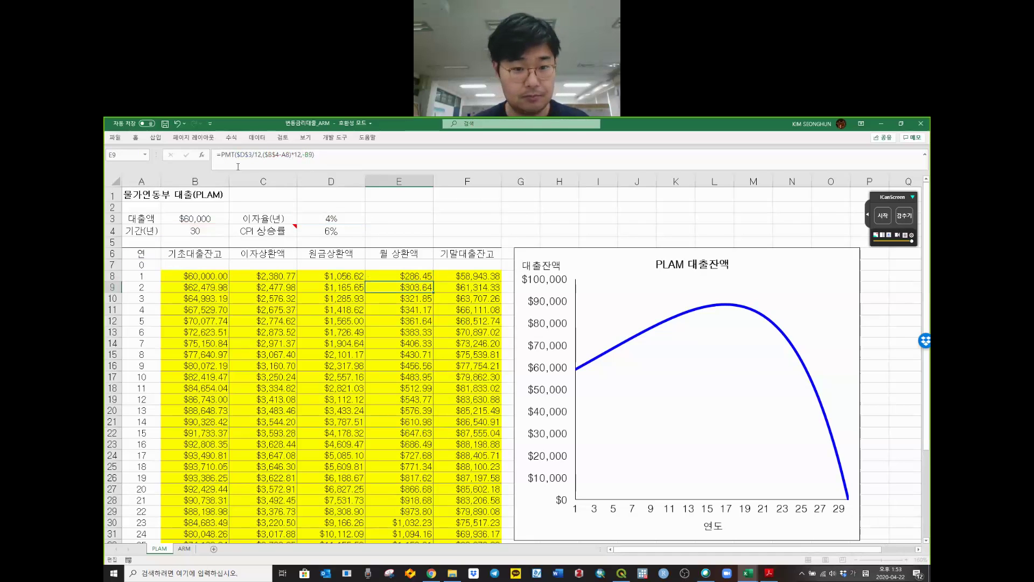
- Look over the second-year opening balance, interest and principal formulas in B9, C9 and D9
click(213, 288)
click(240, 288)
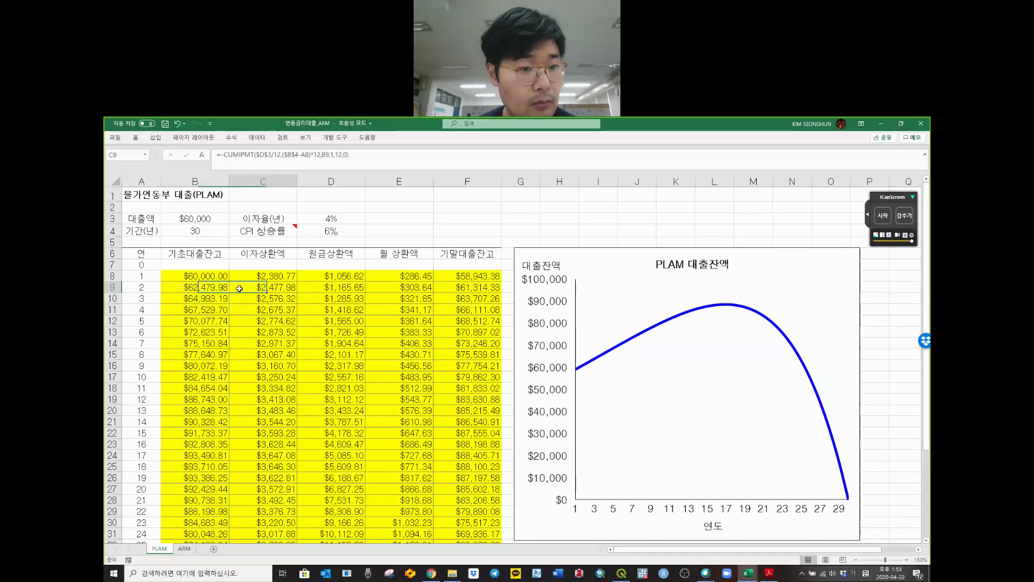
click(320, 290)
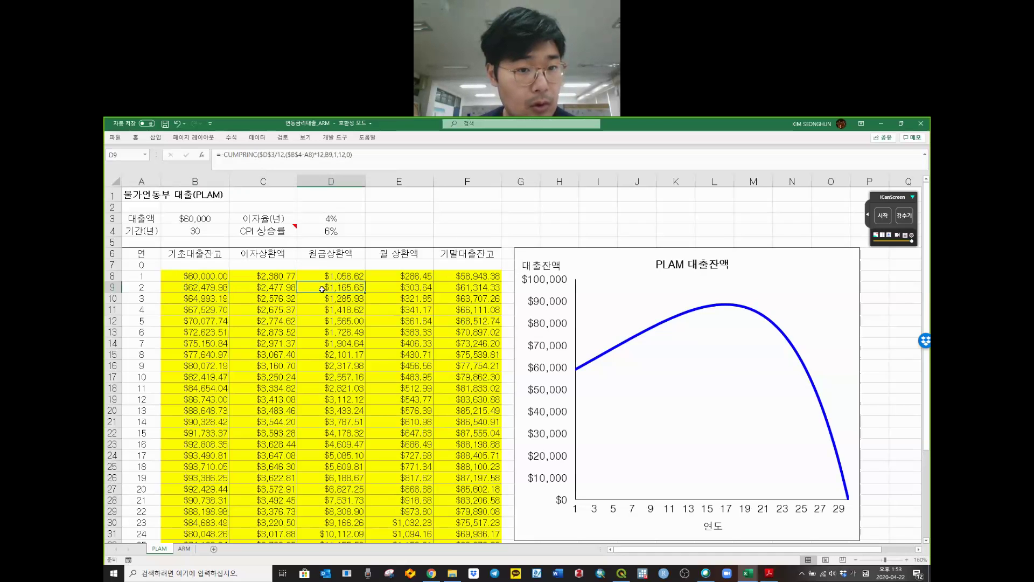
click(282, 289)
key(Up)
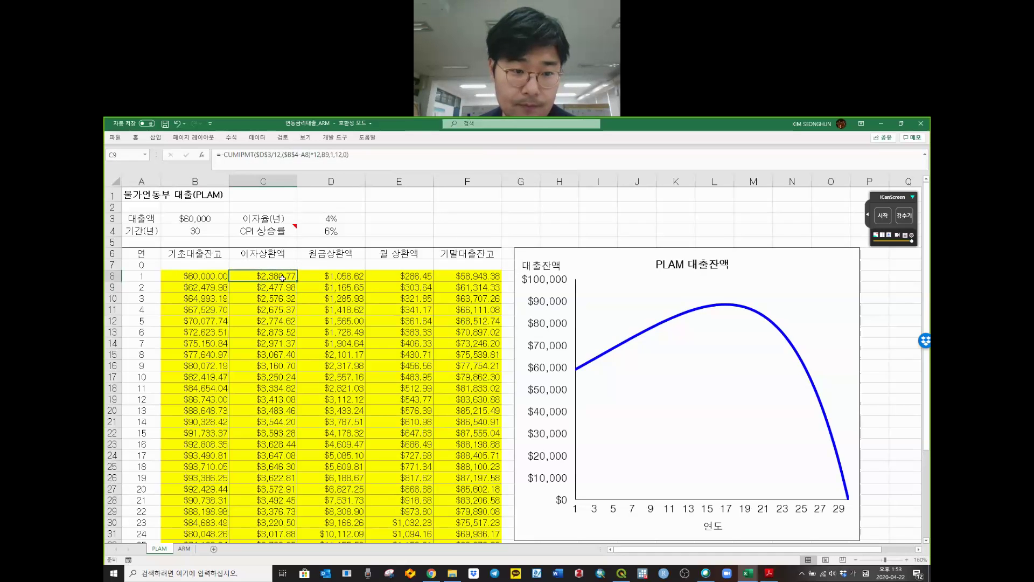
- Examine the start_period and end_period arguments of the second-year CUMIPMT interest formula in C9
double_click(277, 289)
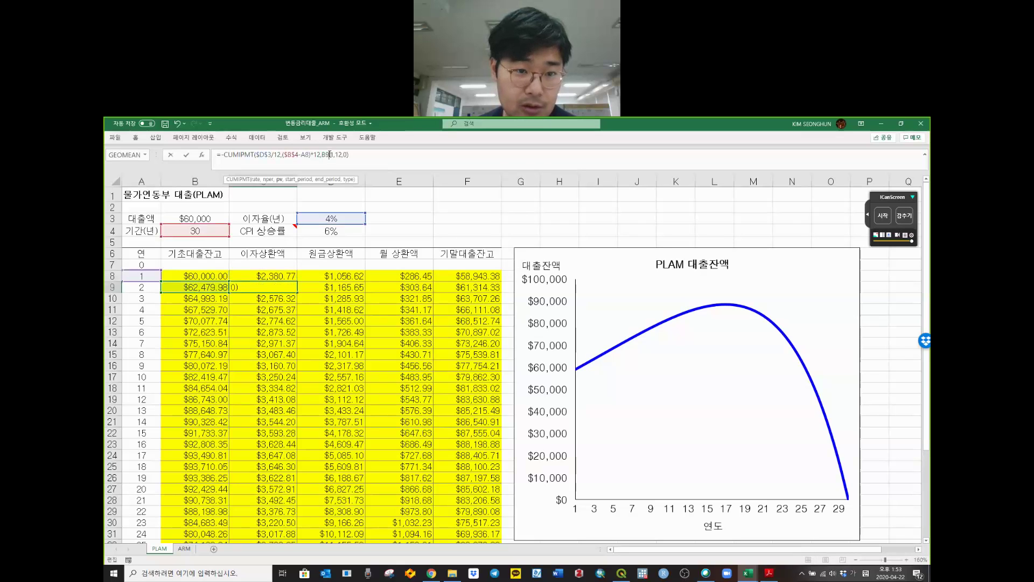
click(332, 154)
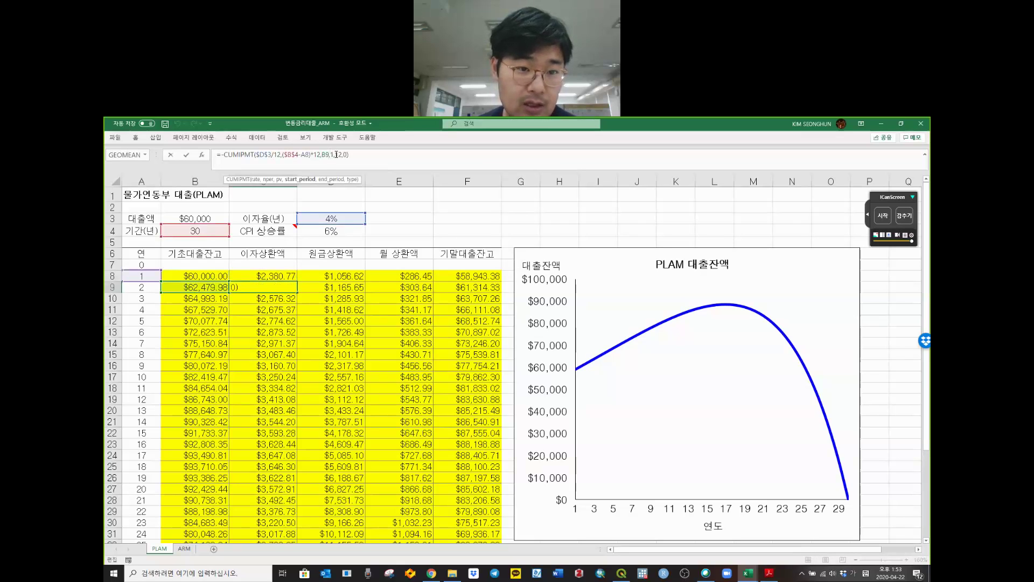
click(336, 154)
click(330, 155)
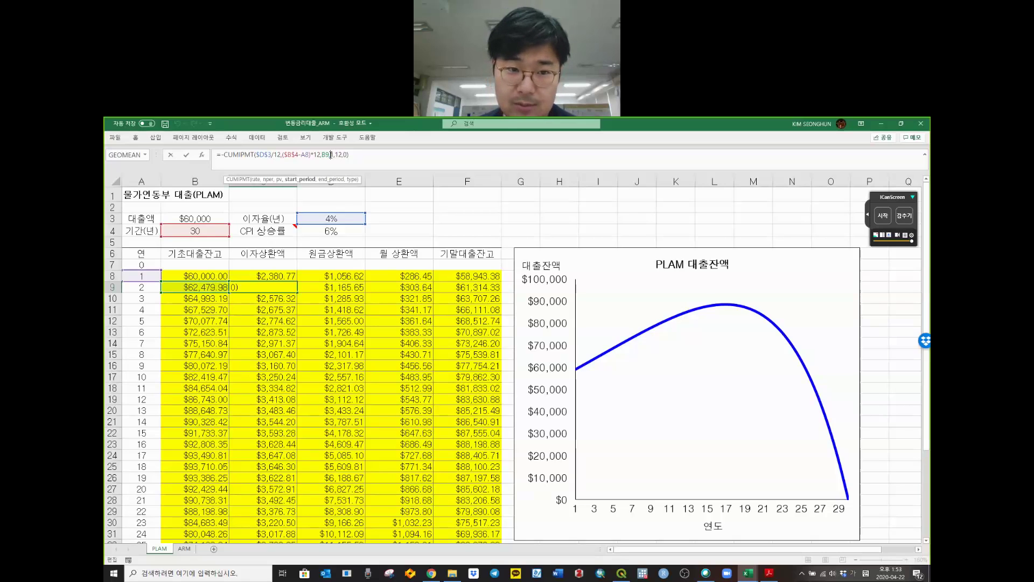
click(337, 155)
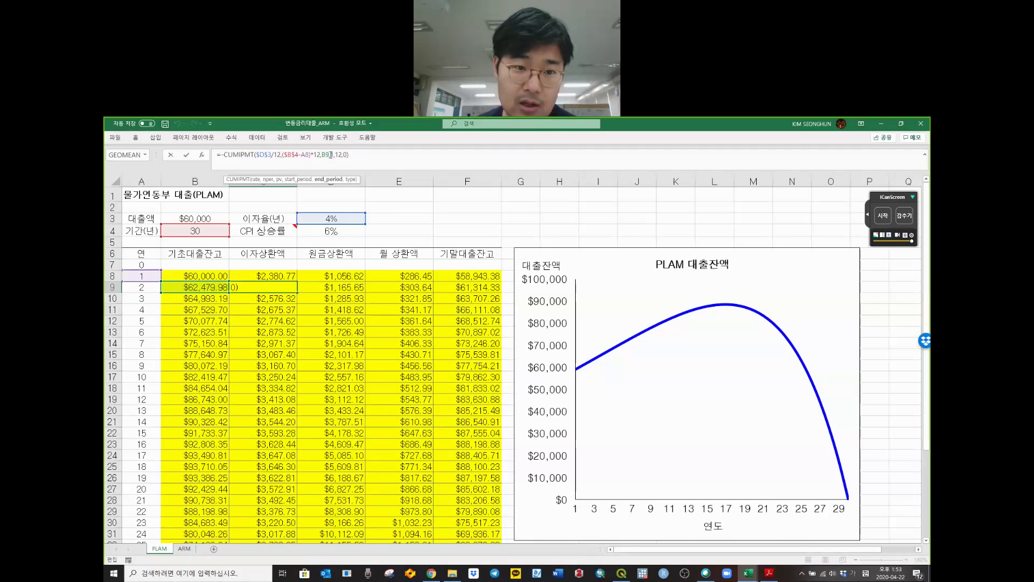
click(331, 155)
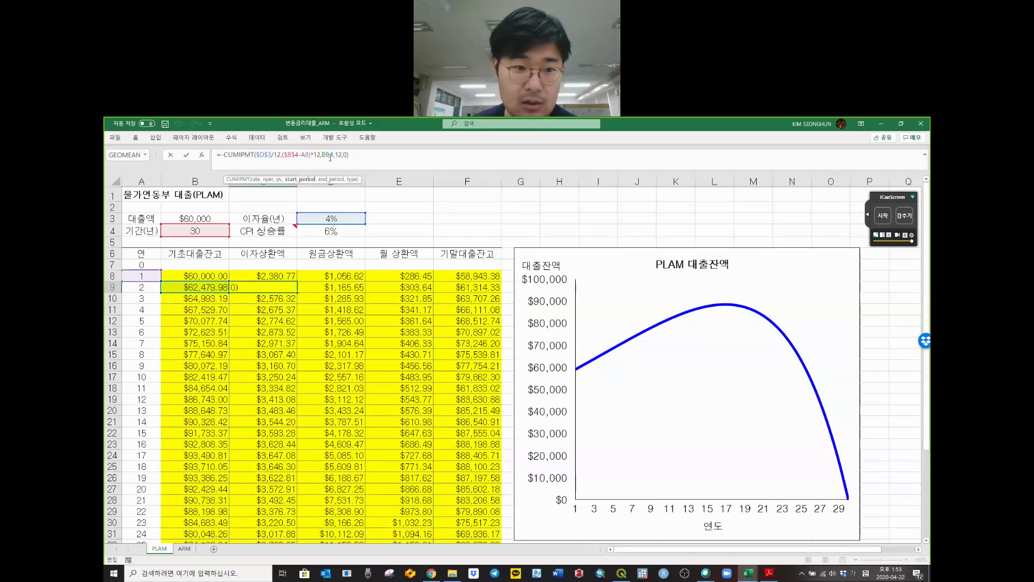
- Examine the nper argument ($B$4-A8)*12 of C9's CUMIPMT formula against its period arguments, leaving the formula as it is
click(298, 159)
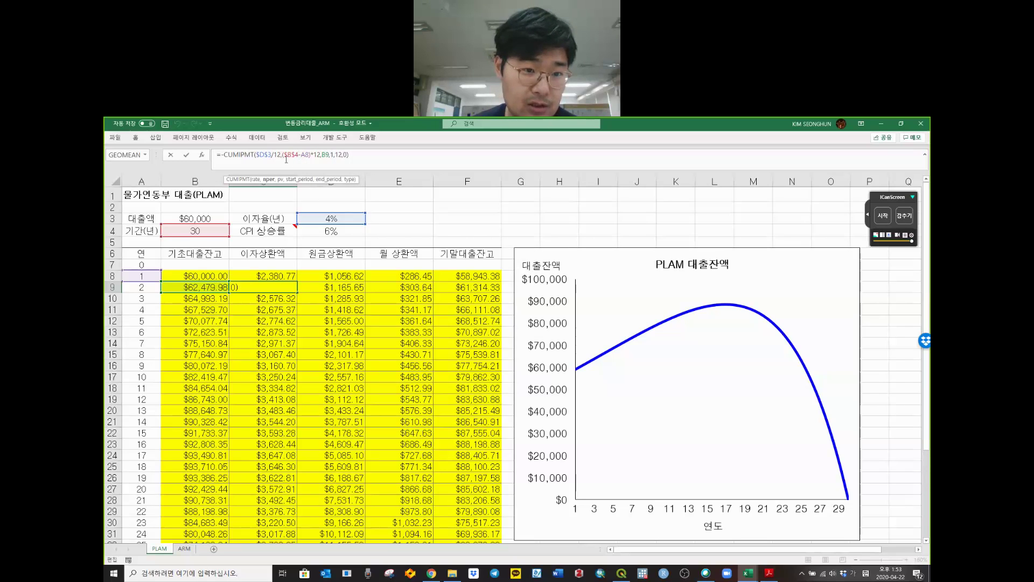
drag(284, 156, 321, 160)
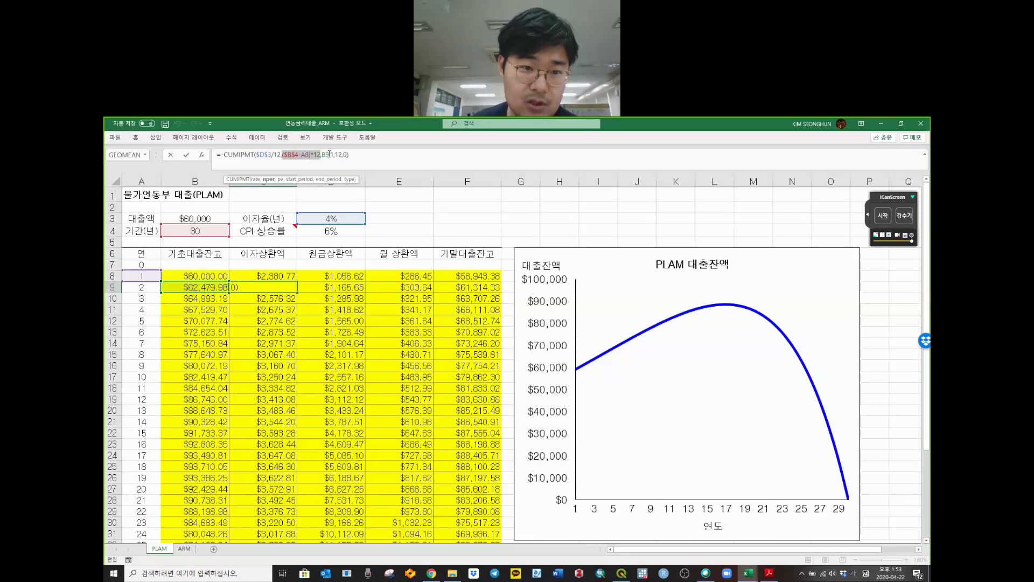
click(331, 155)
double_click(338, 155)
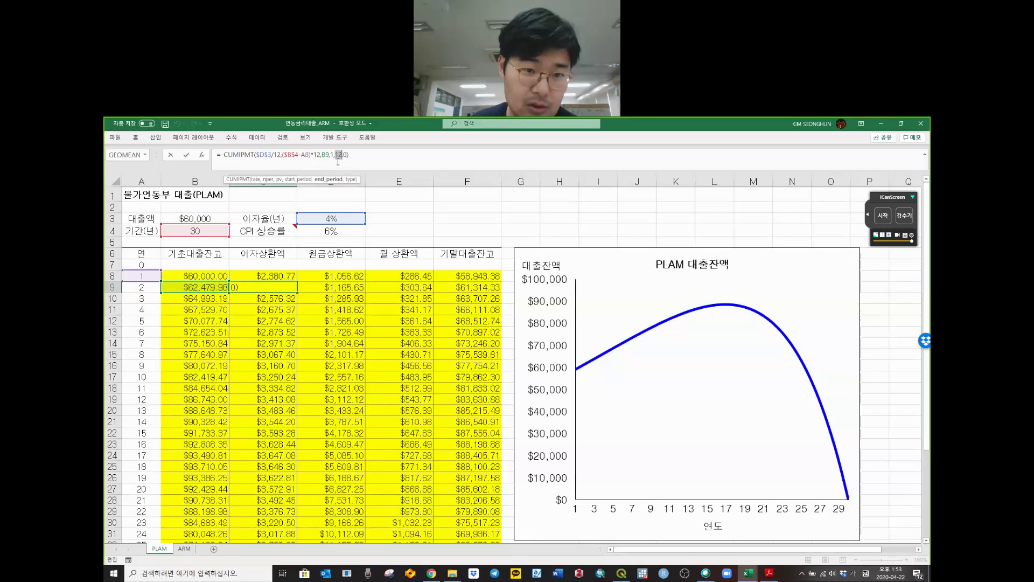
click(402, 162)
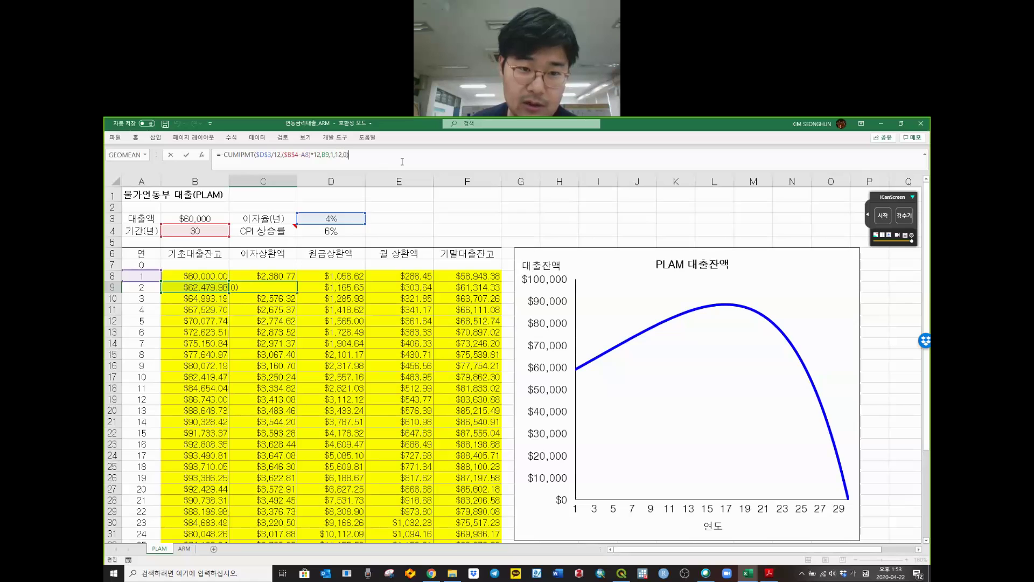
click(417, 221)
- Add a blank worksheet after PLAM and turn on the ICanScreen pen for drawing over it
click(882, 216)
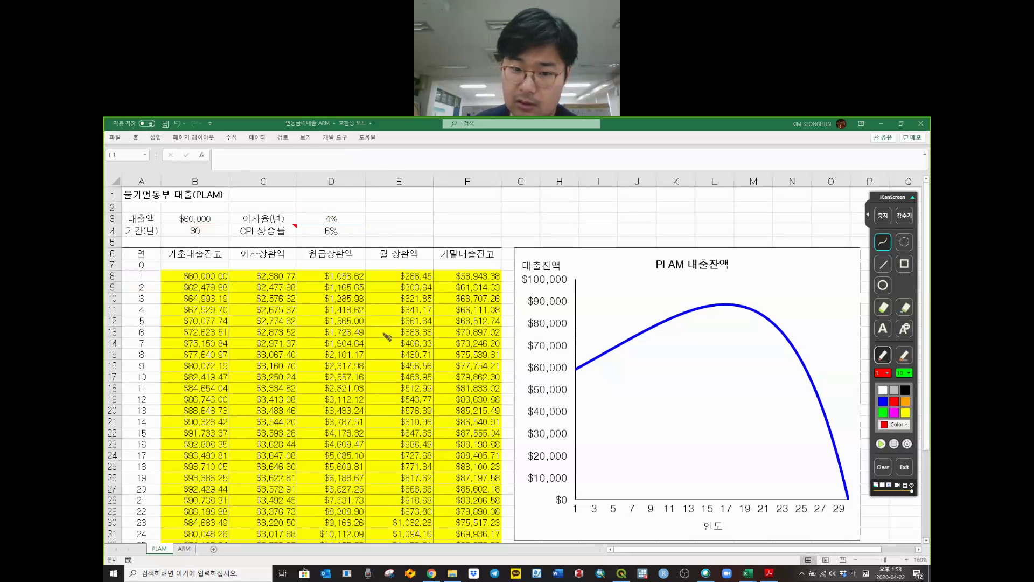
click(883, 216)
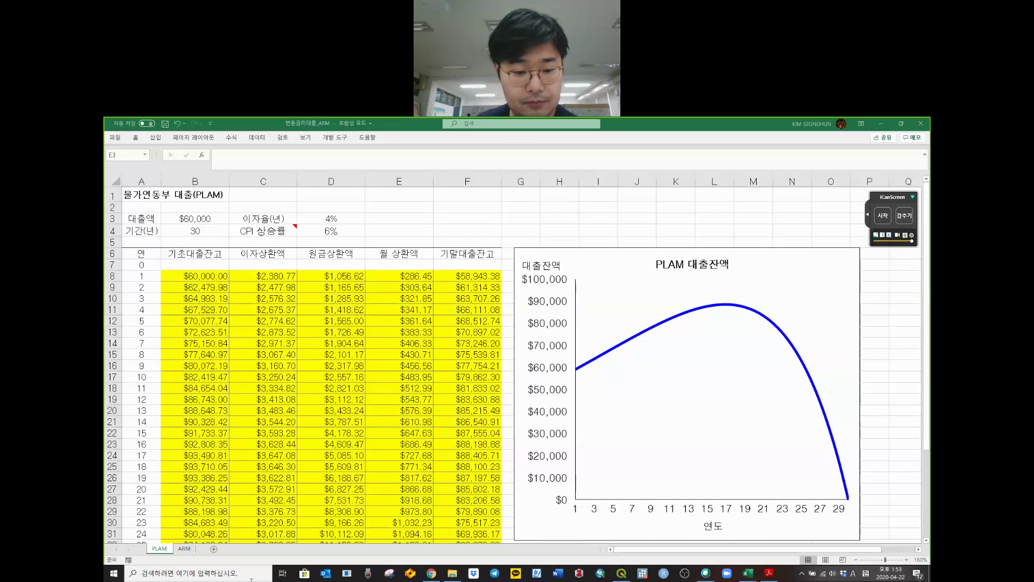
click(212, 547)
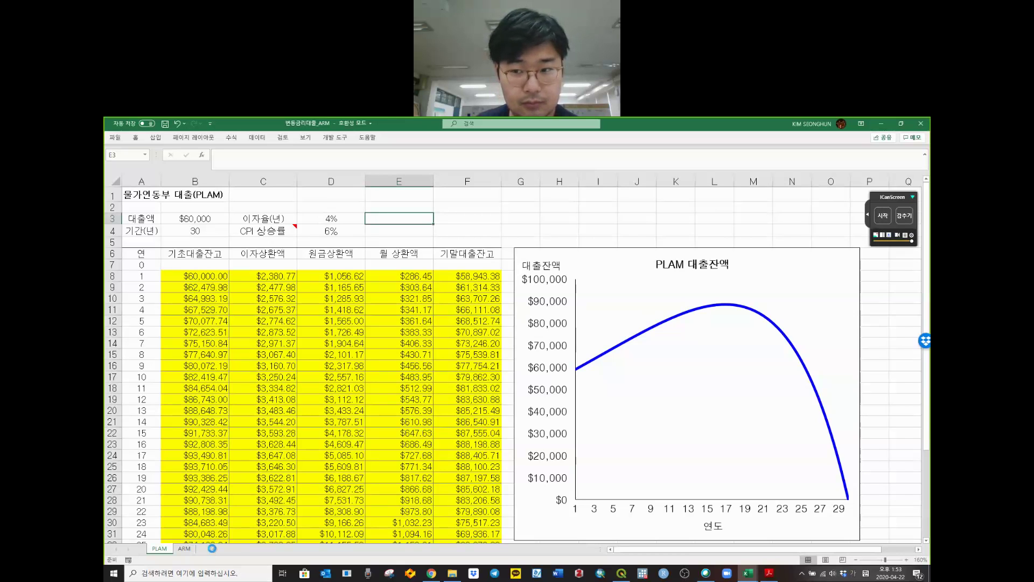
click(211, 548)
click(883, 215)
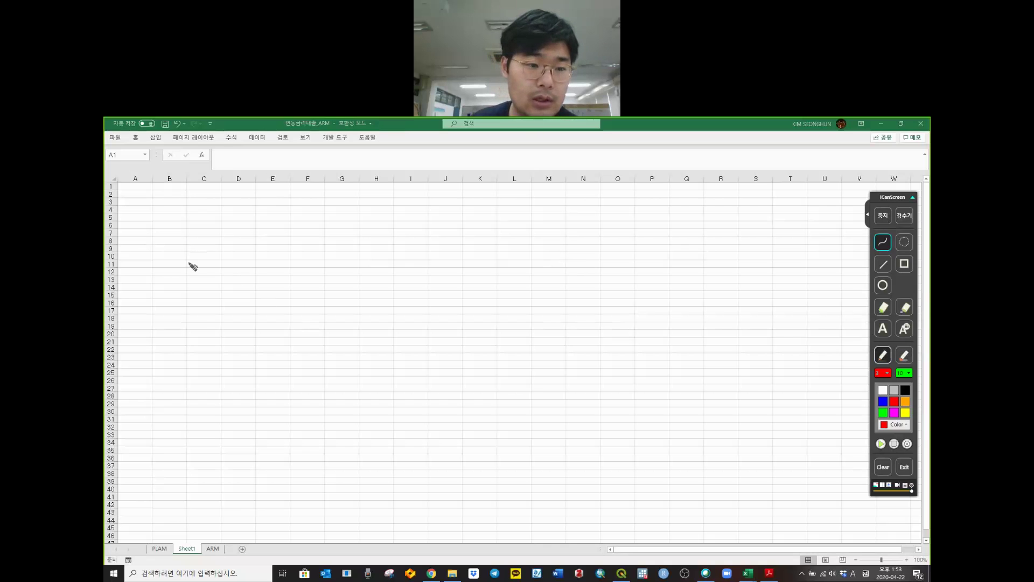
- Handwrite row labels 1 and 2 in red and draw a long horizontal timeline beside each, with ticks at both ends
mouse_move(183, 320)
mouse_down()
mouse_move(180, 338)
mouse_move(195, 338)
mouse_up()
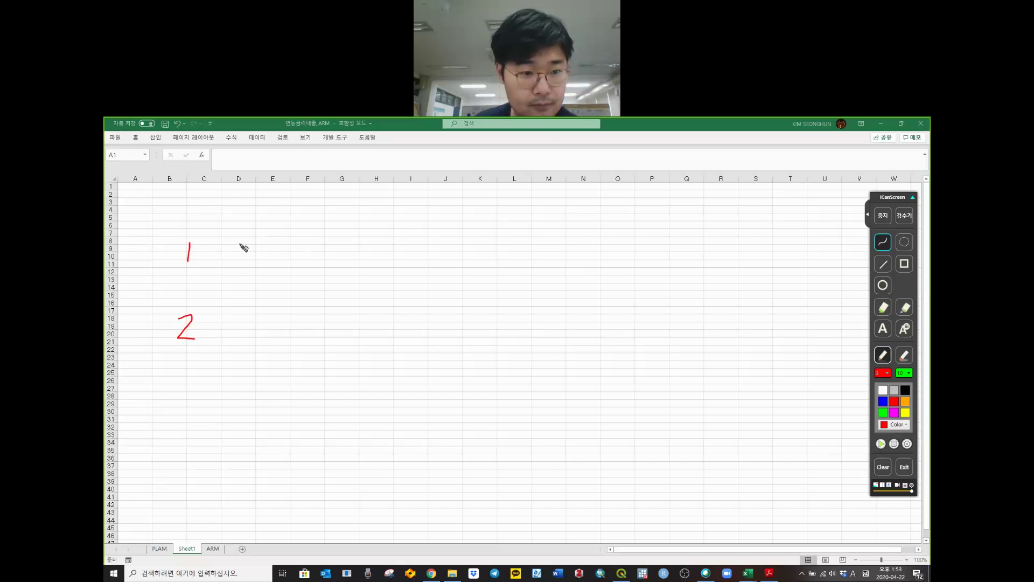
drag(237, 242, 235, 261)
drag(238, 322, 237, 342)
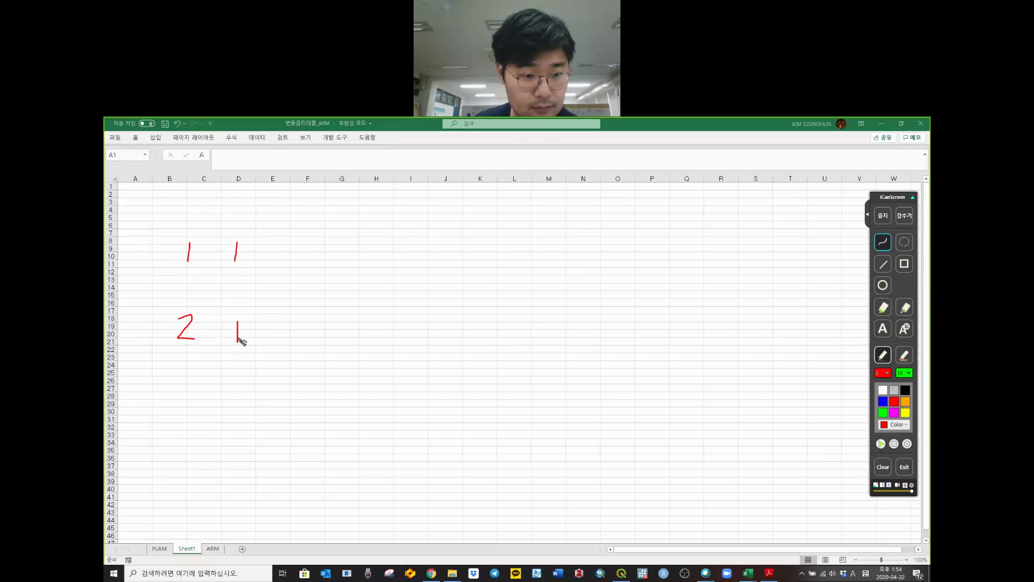
mouse_move(235, 251)
mouse_down()
mouse_move(596, 252)
mouse_move(596, 270)
mouse_up()
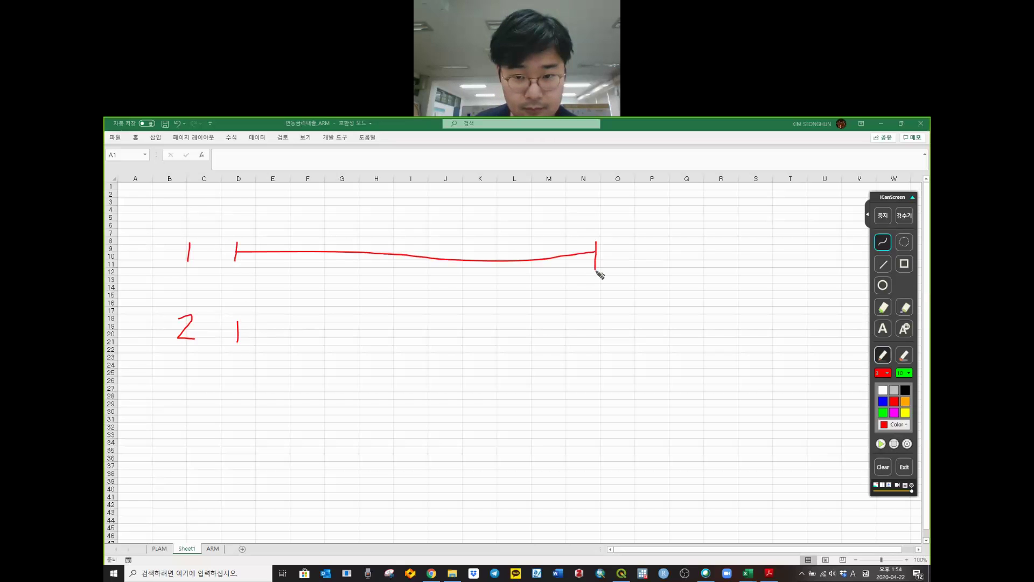
mouse_move(238, 334)
mouse_down()
mouse_move(595, 331)
mouse_move(594, 342)
mouse_up()
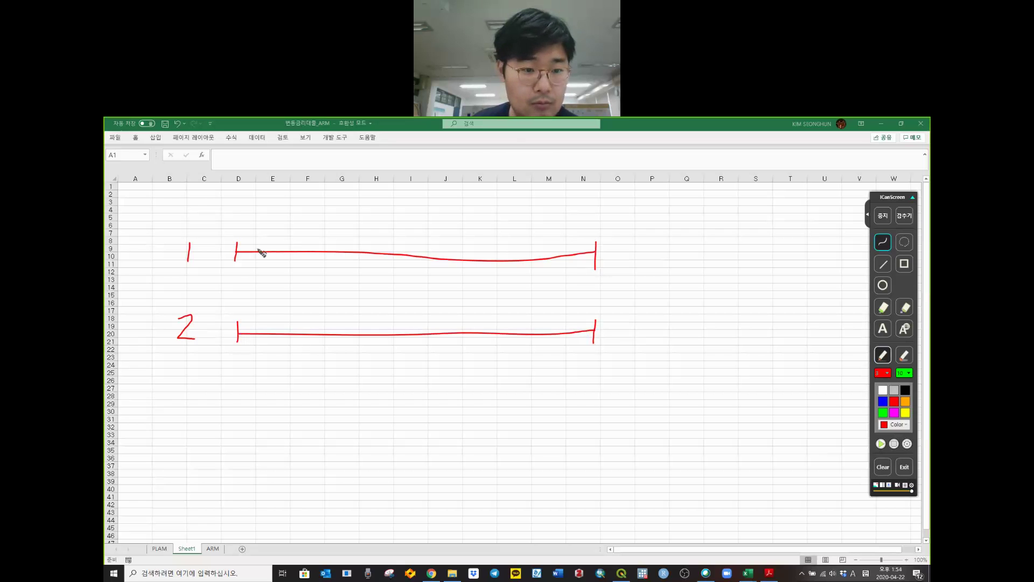
- Mark the first and last year intervals on both timelines with ticks and put short dashes or dots between them
drag(279, 243, 279, 260)
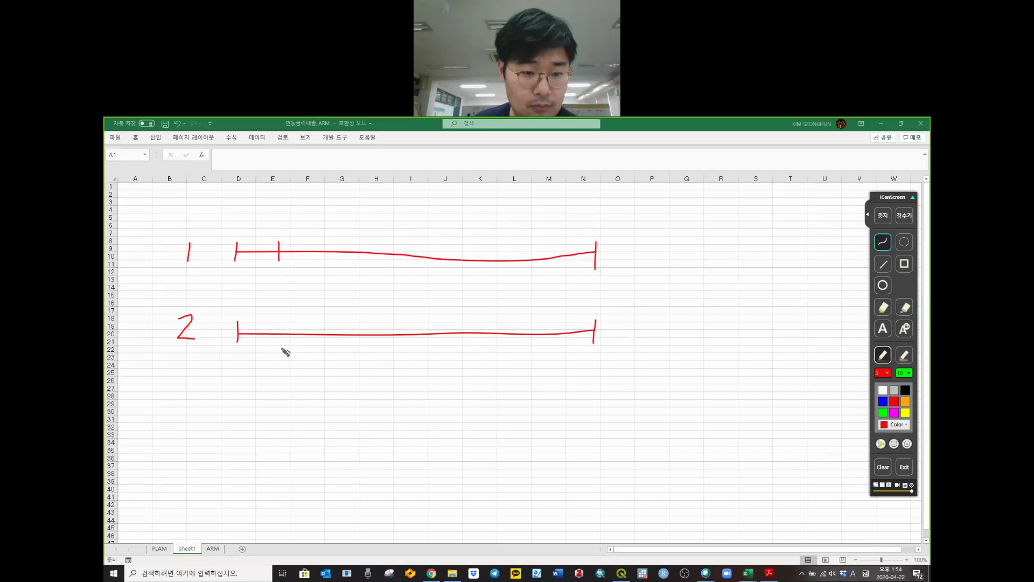
drag(281, 326, 281, 346)
click(325, 325)
drag(346, 324, 350, 323)
click(376, 325)
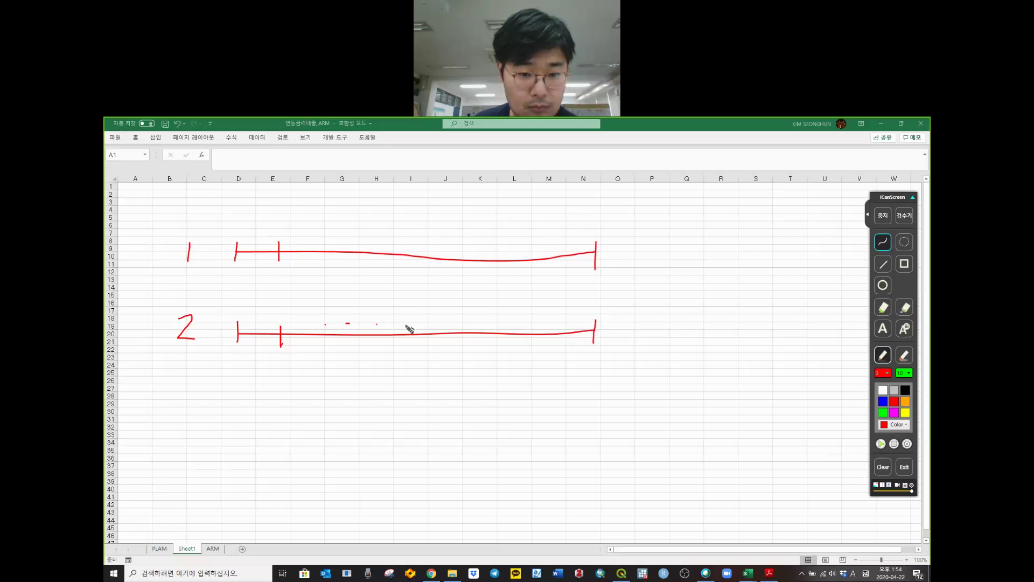
click(404, 324)
drag(553, 322, 553, 348)
drag(313, 242, 398, 243)
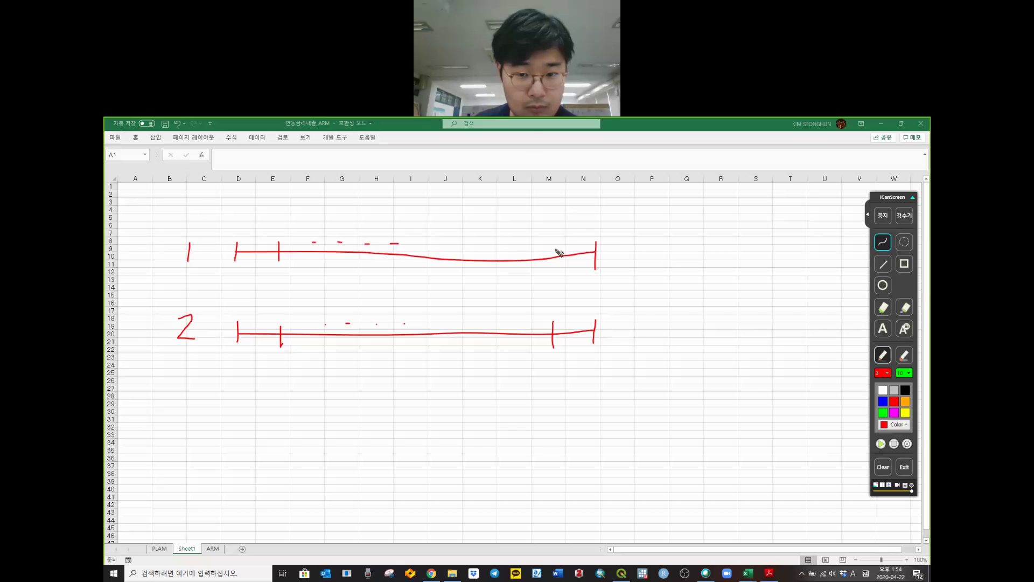
drag(556, 244, 556, 270)
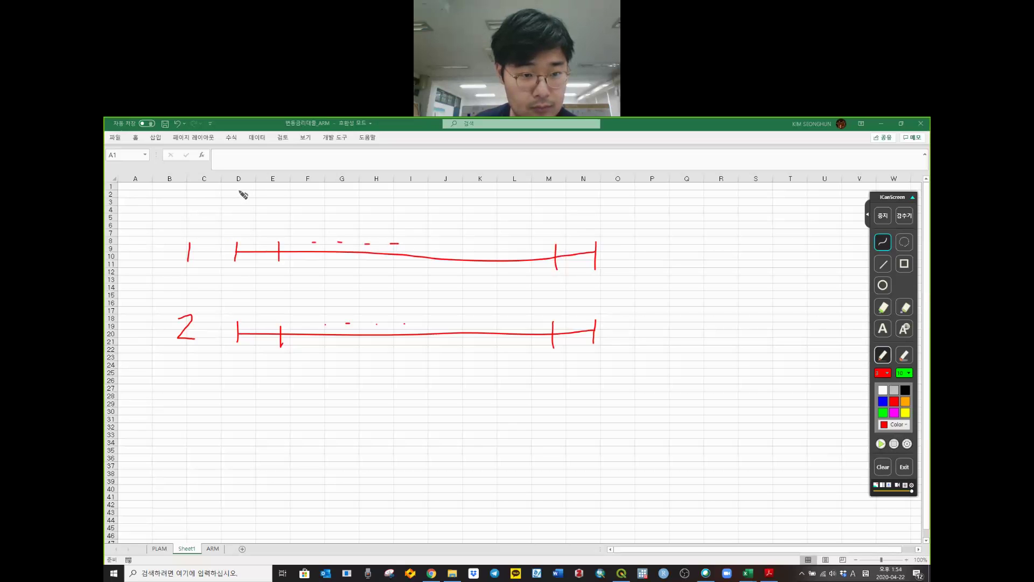
- Handwrite the year numbers 1, 2 and 30 above the upper timeline at its start, second tick and end
drag(238, 188, 238, 198)
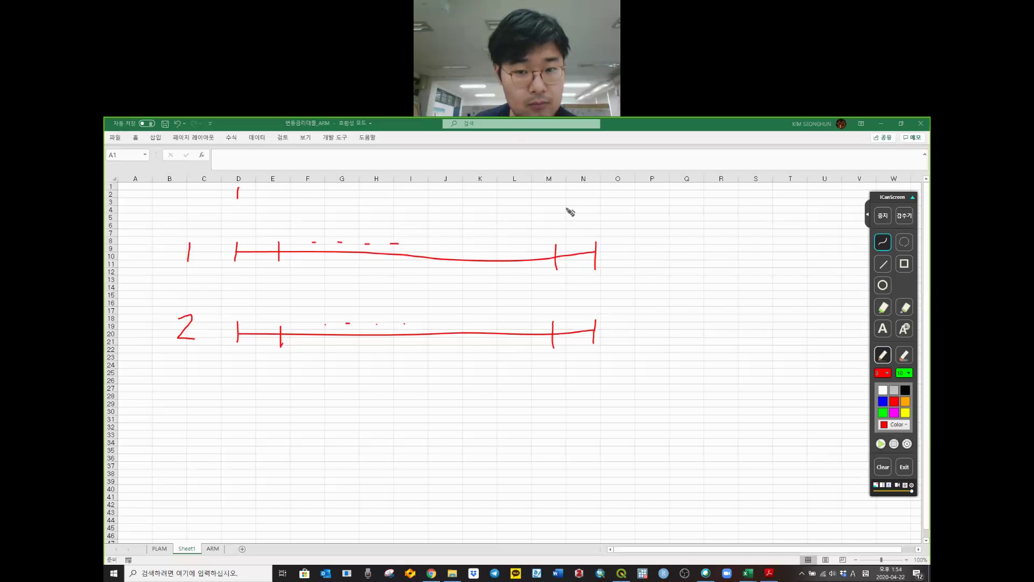
mouse_move(586, 197)
mouse_down()
mouse_move(585, 213)
mouse_move(605, 198)
mouse_up()
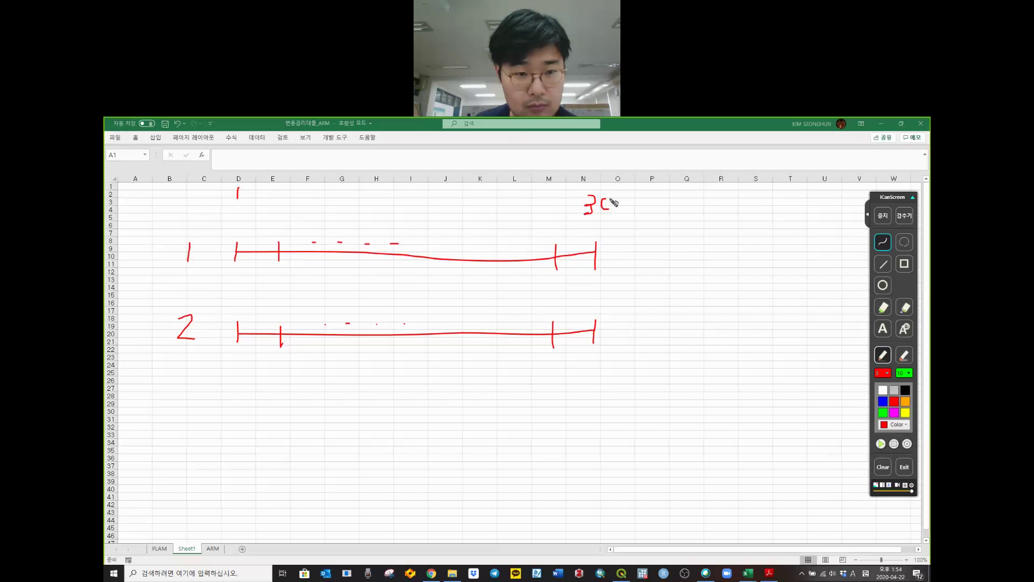
drag(266, 196, 283, 208)
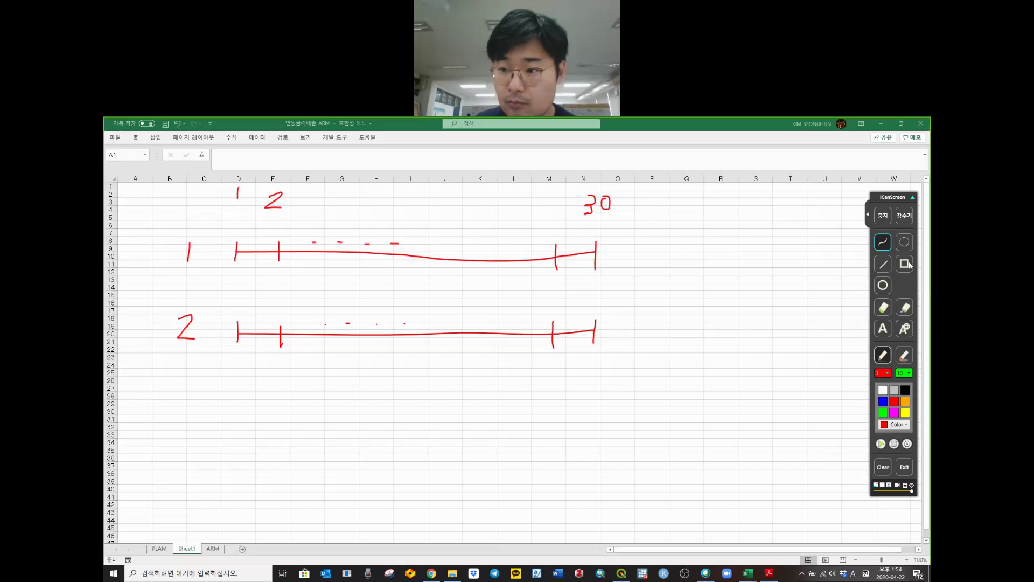
- Erase timeline 2's horizontal line and starting tick, and redraw the line from the year 2 tick to the end
click(905, 310)
drag(242, 340, 245, 335)
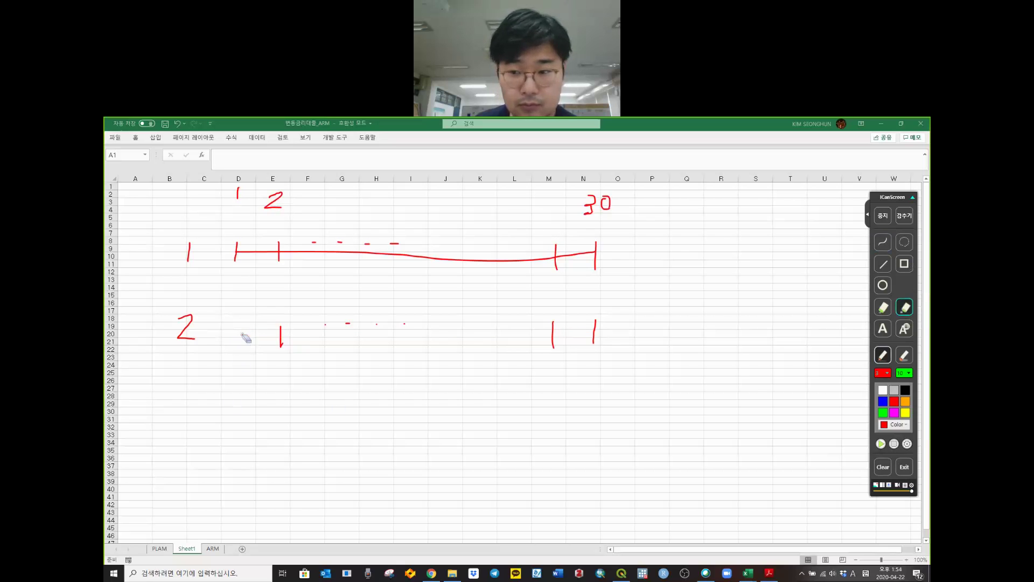
click(883, 242)
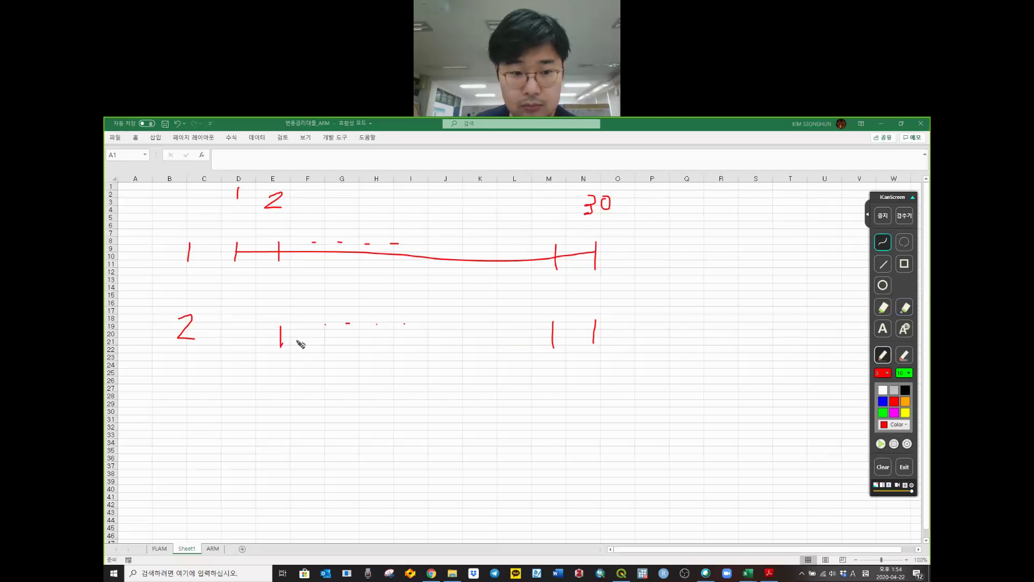
drag(281, 336, 593, 334)
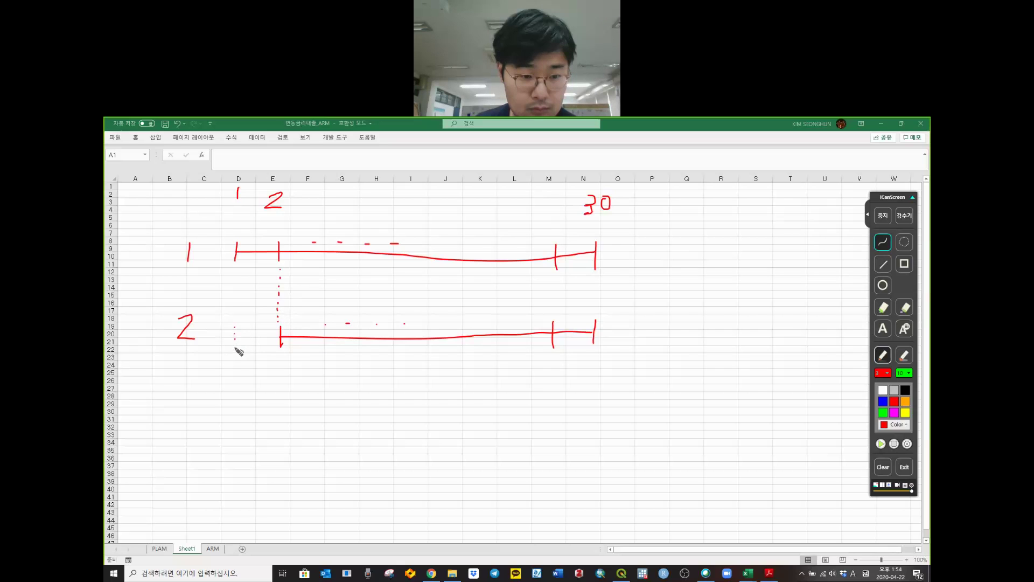
- Sketch timeline 2's elapsed first year as a dotted starting tick and a dashed line to the year 2 tick
click(235, 344)
click(234, 348)
click(237, 340)
drag(245, 338, 252, 339)
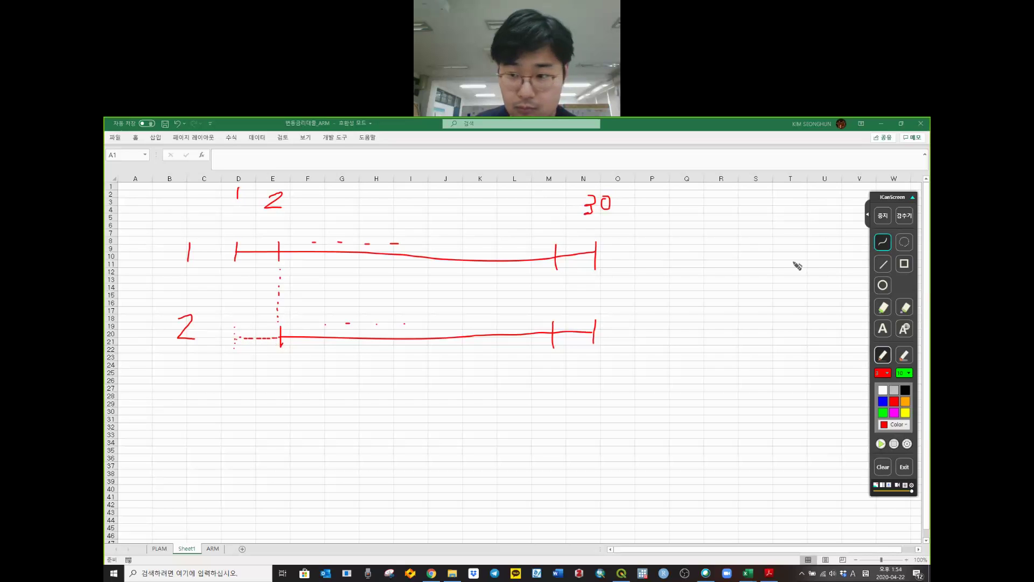
- Erase the dotted vertical guide linking the year 2 ticks of the two timelines
click(905, 307)
drag(281, 269, 280, 326)
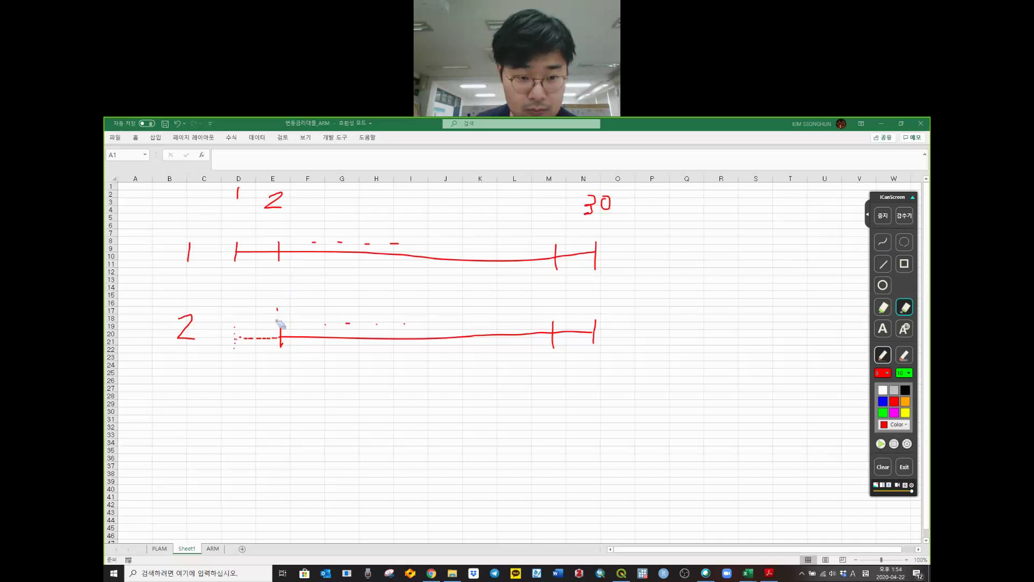
click(883, 242)
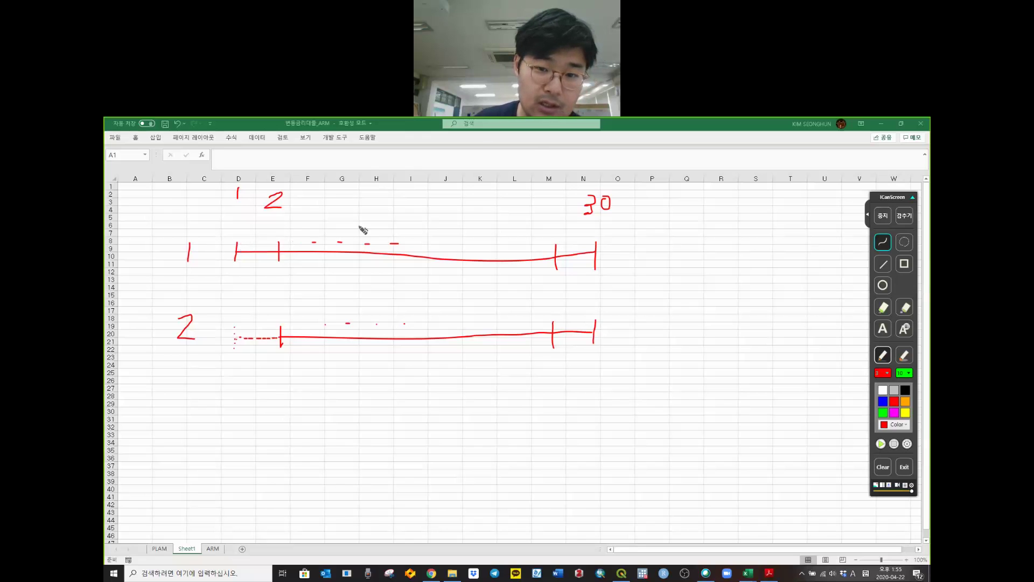
- Handwrite 29 above the upper timeline's second-to-last tick, and 2, 29 and 30 above timeline 2's matching ticks
drag(536, 200, 560, 216)
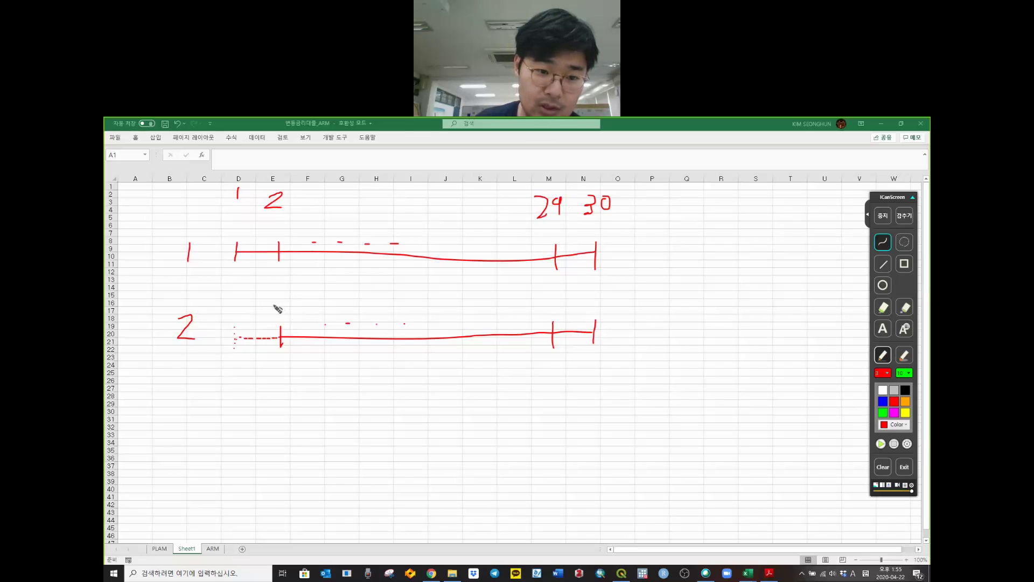
drag(274, 298, 276, 310)
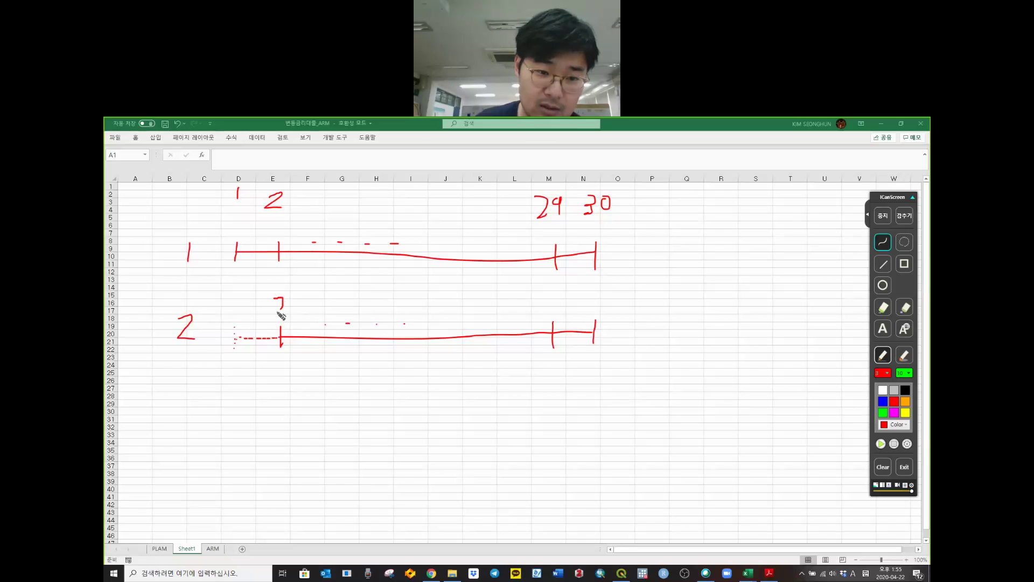
click(905, 307)
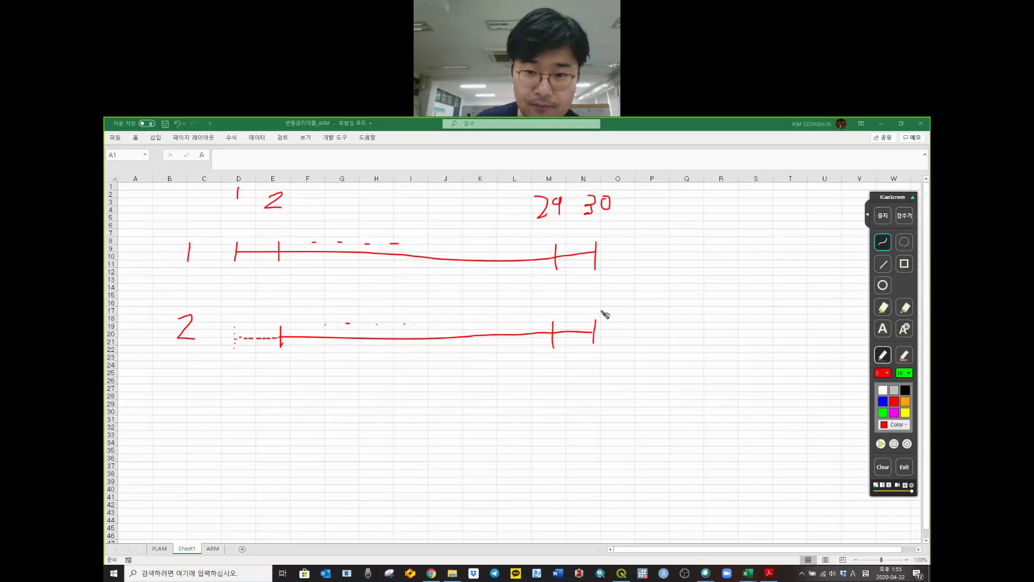
mouse_move(586, 292)
mouse_down()
mouse_move(585, 305)
mouse_move(611, 298)
mouse_up()
drag(544, 296, 562, 311)
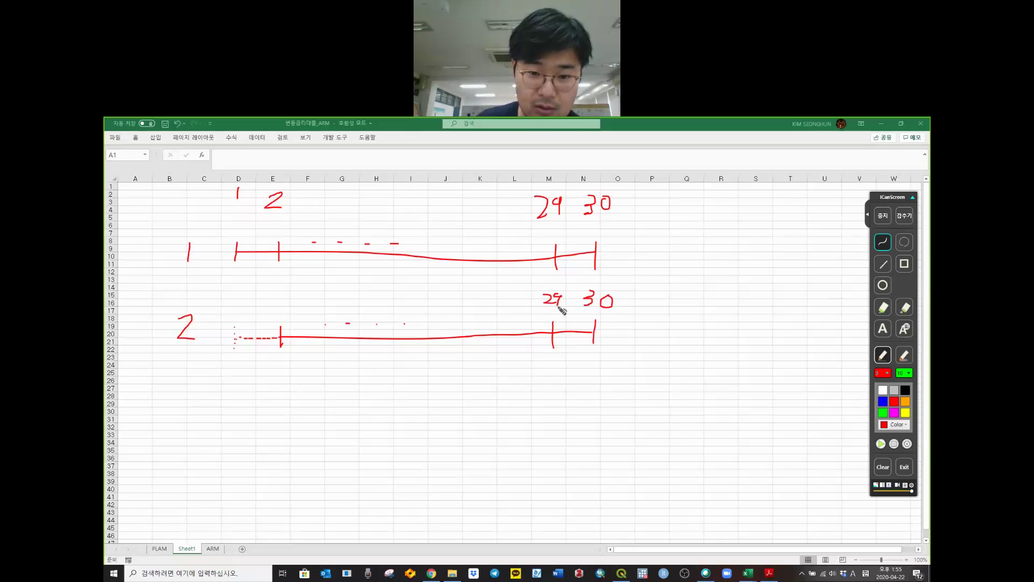
drag(272, 303, 286, 309)
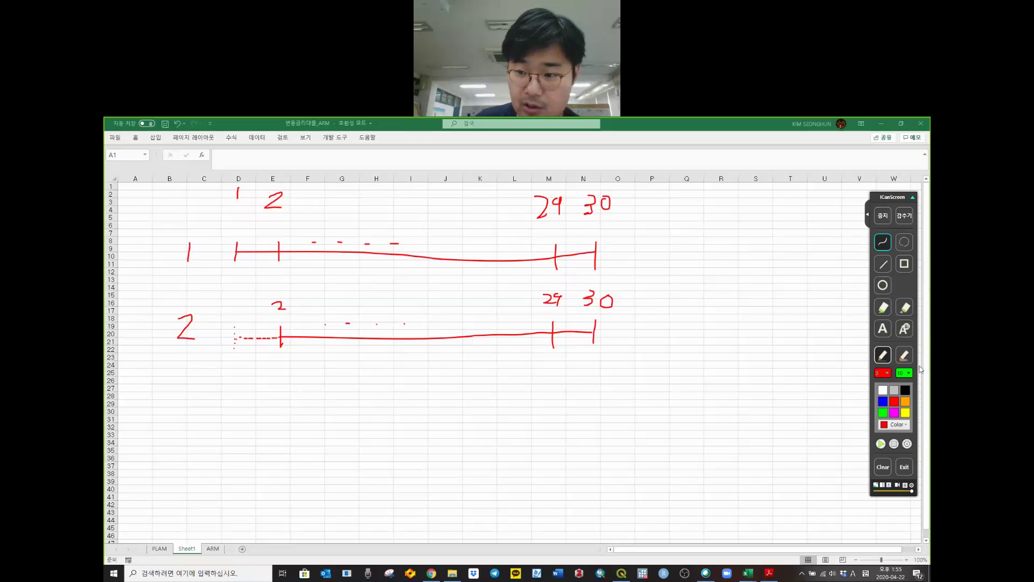
- Highlight in orange timeline 1 over its full length and timeline 2 from the year 2 tick to the end
click(904, 356)
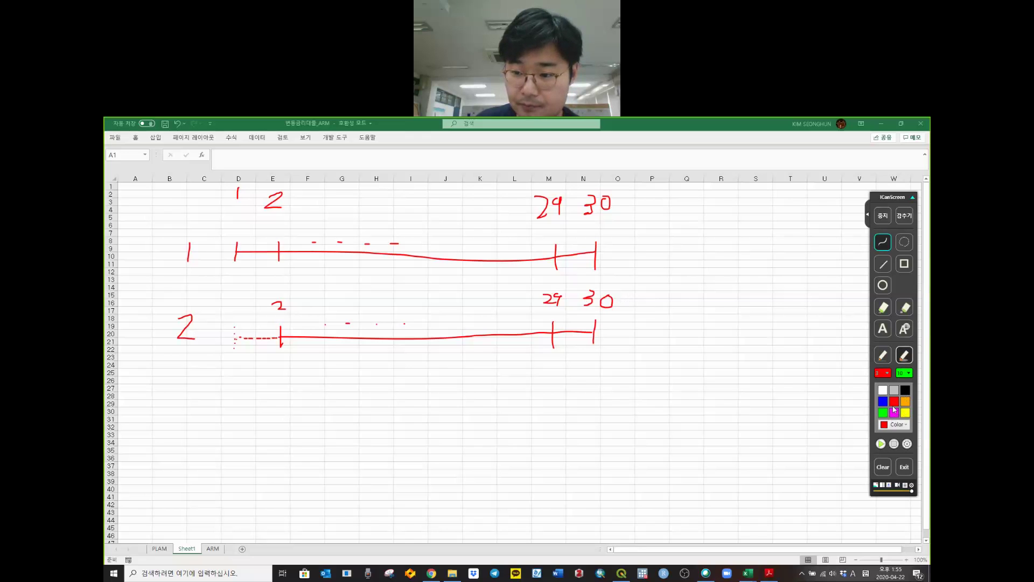
click(905, 402)
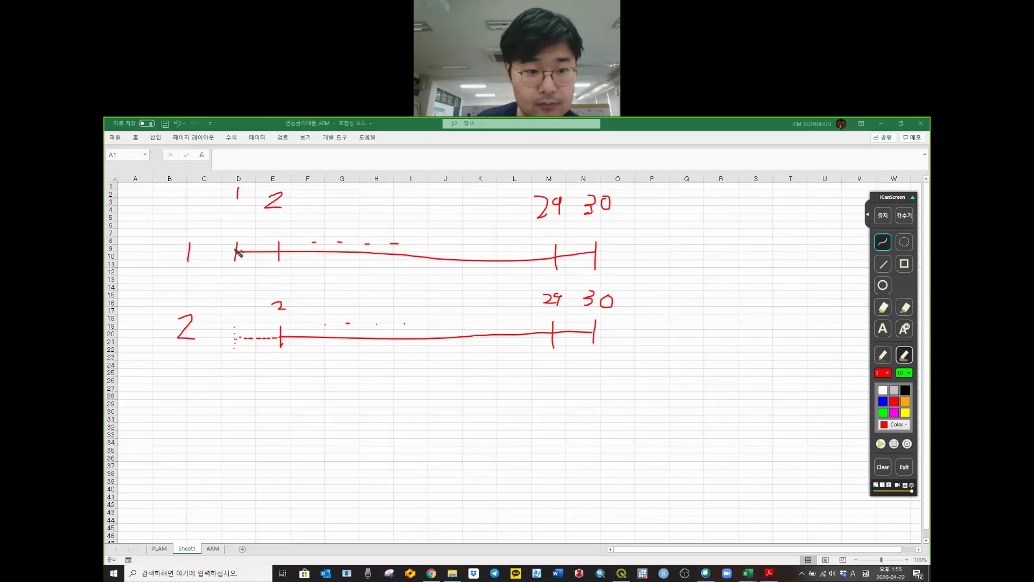
drag(237, 251, 596, 250)
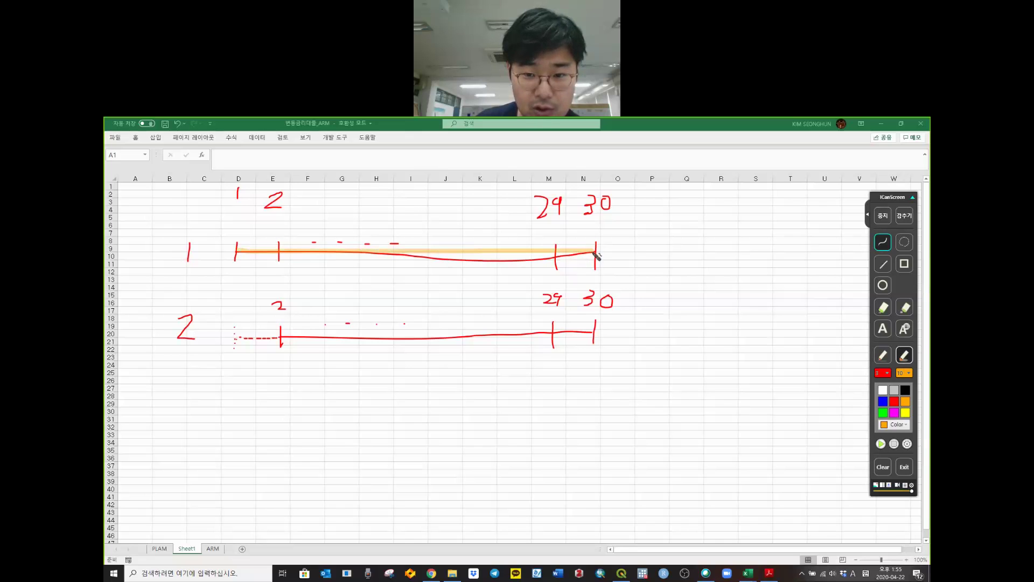
drag(282, 339, 595, 332)
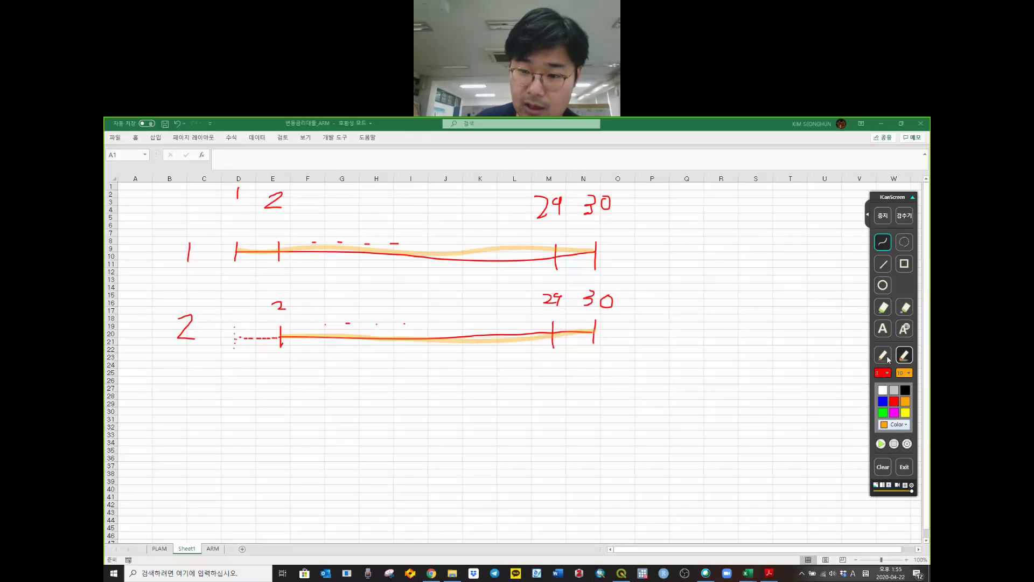
- Bracket timeline 2's elapsed first year in red and draw an arrow from it to a new horizontal timeline below
click(887, 356)
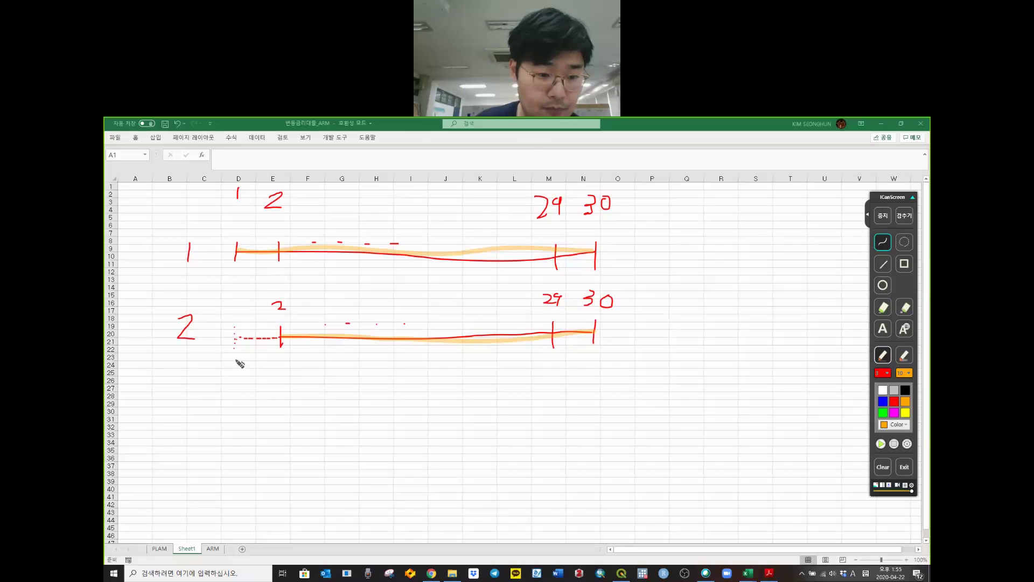
mouse_move(233, 358)
mouse_down()
mouse_move(282, 375)
mouse_move(287, 356)
mouse_move(393, 435)
mouse_move(414, 436)
mouse_move(401, 445)
mouse_move(427, 457)
mouse_move(487, 438)
mouse_move(649, 439)
mouse_up()
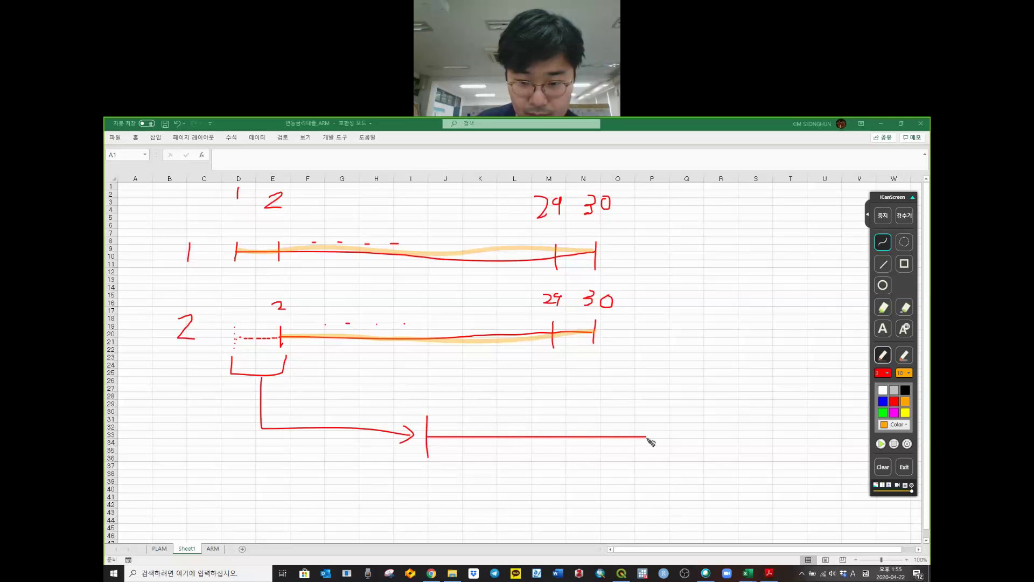
mouse_move(649, 440)
mouse_down()
mouse_move(843, 435)
mouse_move(842, 450)
mouse_up()
- Mark the new lower timeline with five ticks near its start, a row of dots and dashes, and one tick before the end
drag(463, 417, 459, 446)
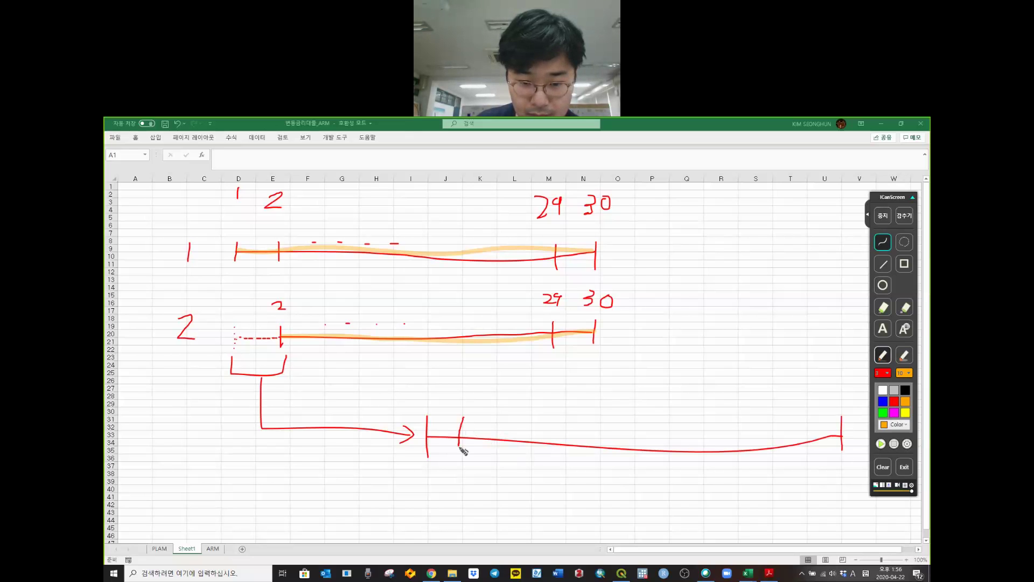
drag(498, 415, 498, 450)
drag(531, 414, 530, 456)
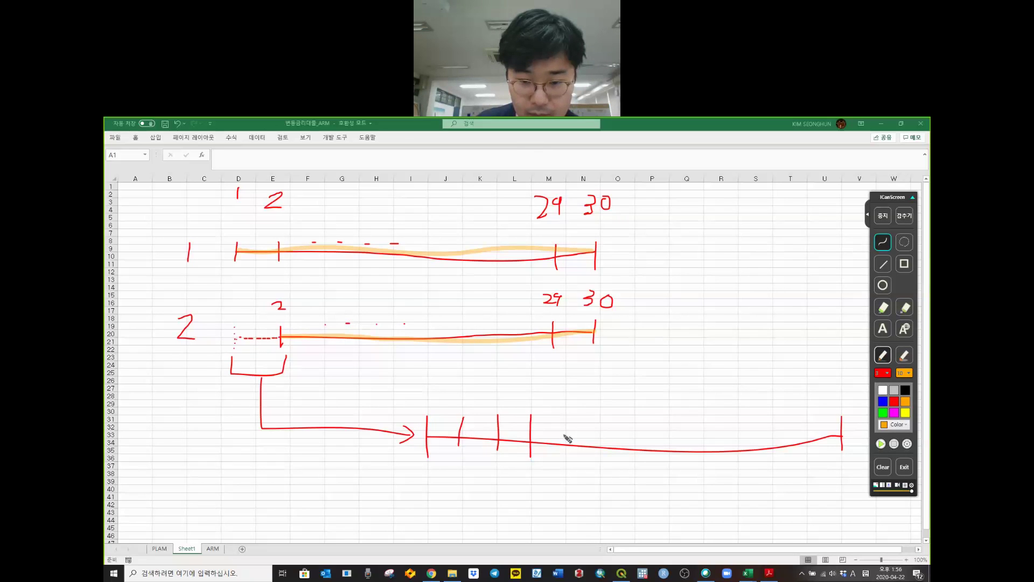
mouse_move(569, 417)
mouse_down()
mouse_move(574, 459)
mouse_move(602, 468)
mouse_up()
click(634, 438)
click(673, 433)
drag(696, 433, 702, 433)
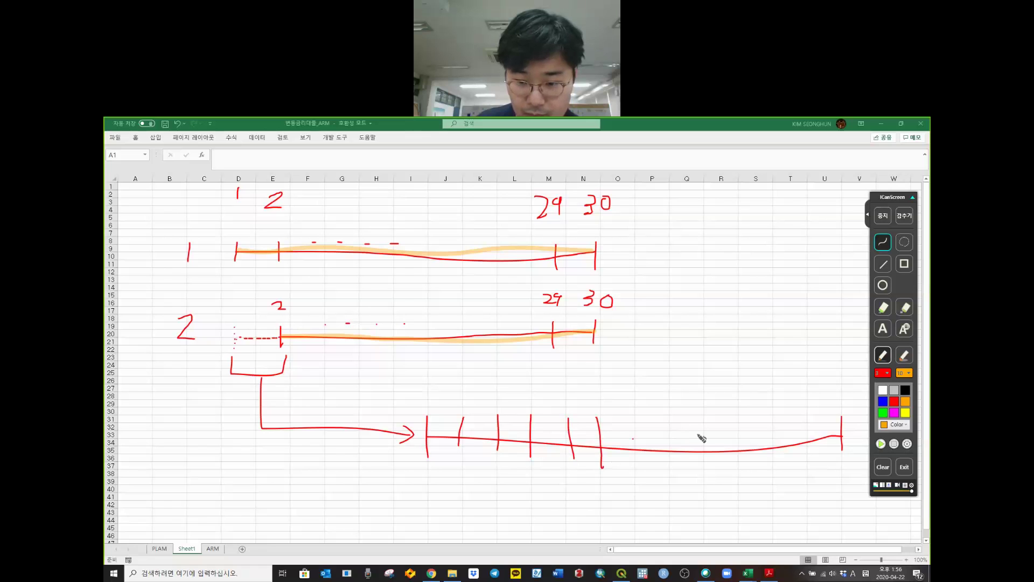
drag(806, 415, 805, 458)
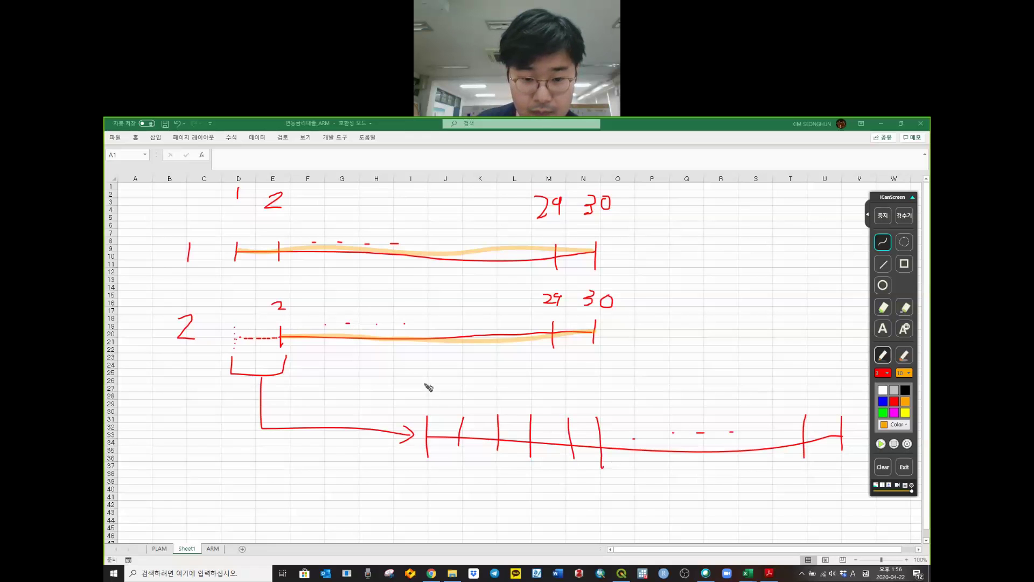
- Number the lower timeline 1, 2, 3, 11 and 12, and add the units 개월 above it and 년 after the upper timeline's 30
mouse_move(424, 382)
mouse_down()
mouse_move(423, 399)
mouse_move(493, 401)
mouse_up()
mouse_move(791, 384)
mouse_down()
mouse_move(790, 400)
mouse_move(850, 403)
mouse_up()
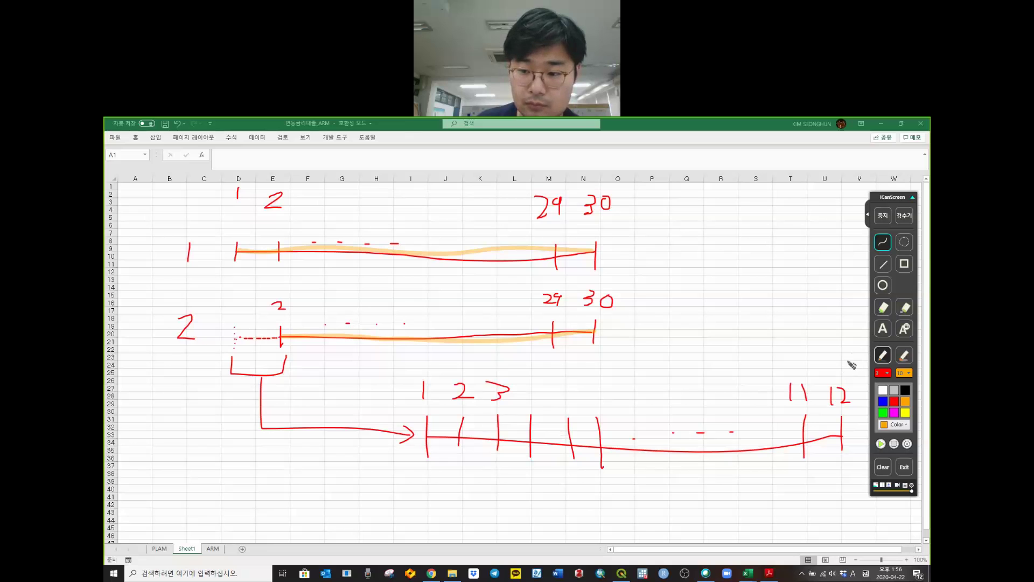
drag(838, 359, 862, 390)
drag(803, 360, 824, 380)
mouse_move(625, 196)
mouse_down()
mouse_move(642, 212)
mouse_move(655, 199)
mouse_move(656, 215)
mouse_move(672, 220)
mouse_up()
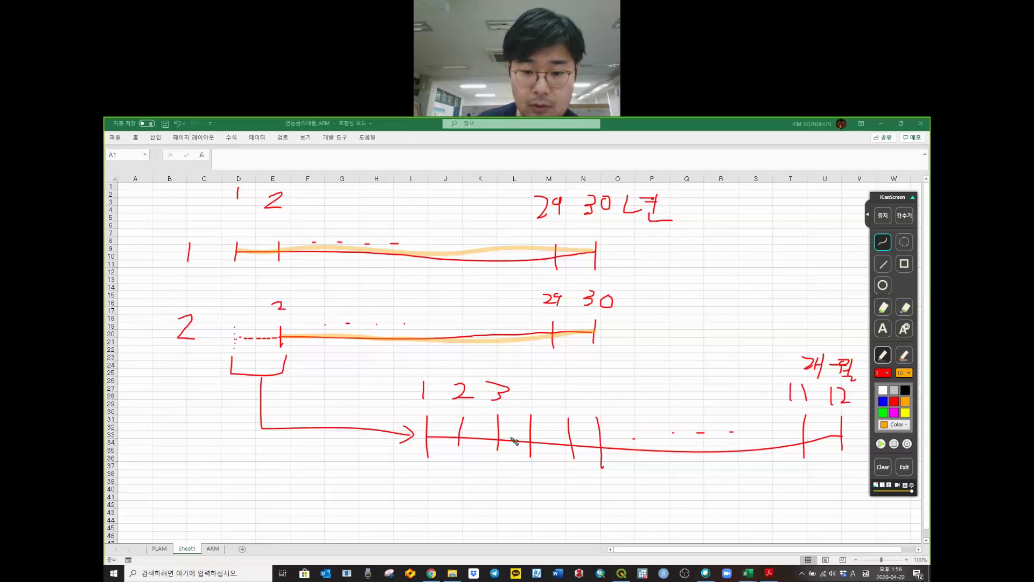
- Draw a curve beneath the lower timeline spanning both ends, label it 1년차 and add extra strokes to the numeral
mouse_move(434, 475)
mouse_down()
mouse_move(719, 535)
mouse_move(868, 479)
mouse_up()
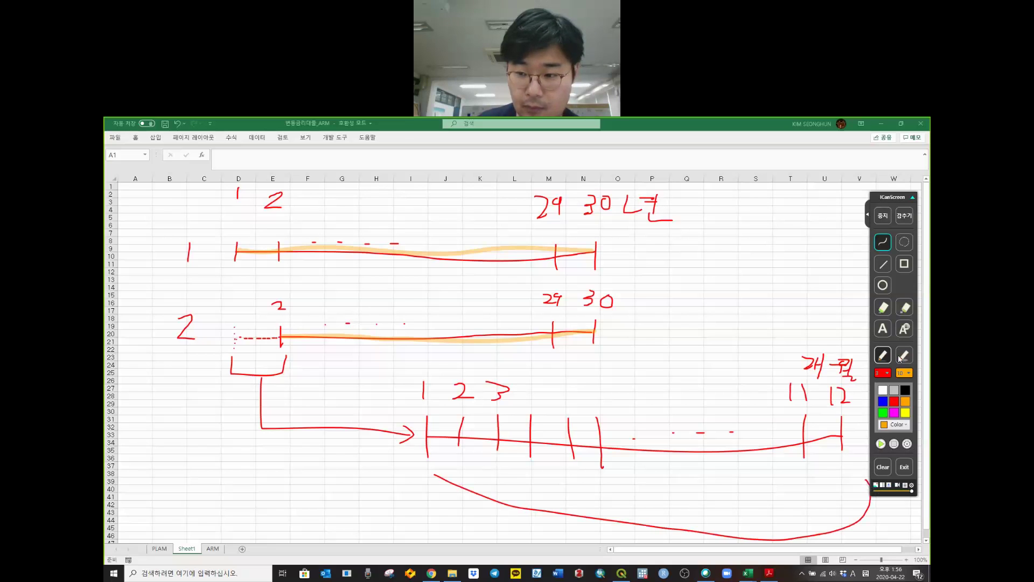
click(619, 516)
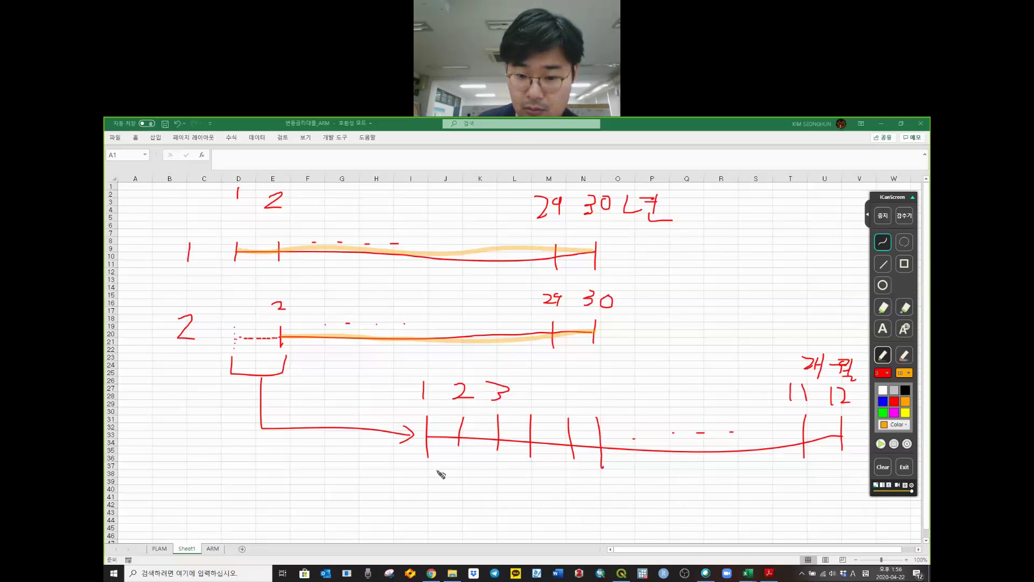
mouse_move(429, 464)
mouse_down()
mouse_move(658, 497)
mouse_move(826, 470)
mouse_move(835, 458)
mouse_up()
mouse_move(568, 518)
mouse_down()
mouse_move(568, 534)
mouse_move(619, 525)
mouse_move(626, 512)
mouse_move(625, 524)
mouse_up()
mouse_move(617, 521)
mouse_down()
mouse_move(617, 536)
mouse_move(642, 529)
mouse_move(646, 513)
mouse_move(654, 533)
mouse_move(672, 523)
mouse_move(662, 528)
mouse_up()
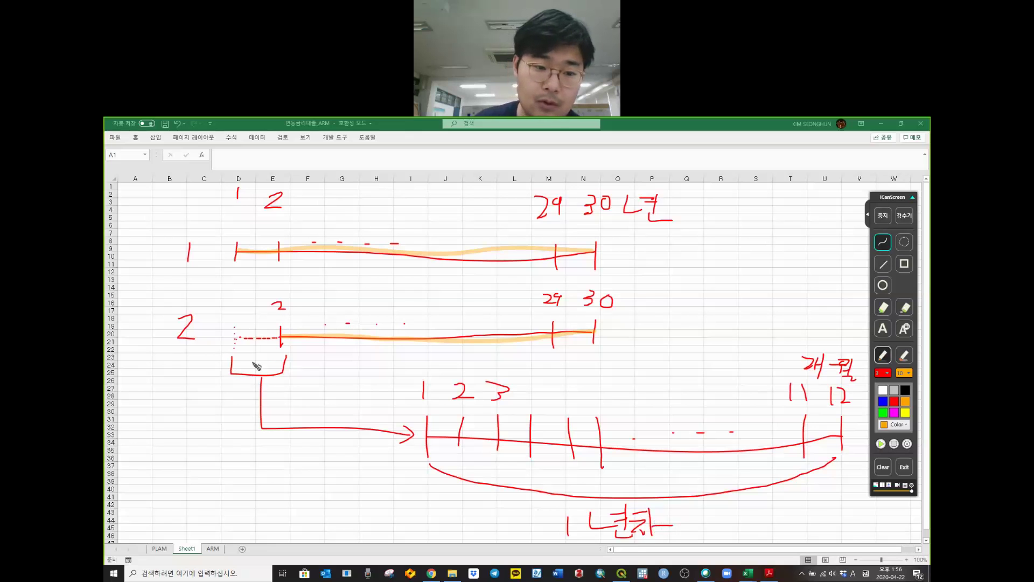
mouse_move(551, 529)
mouse_down()
mouse_move(566, 519)
mouse_move(588, 530)
mouse_up()
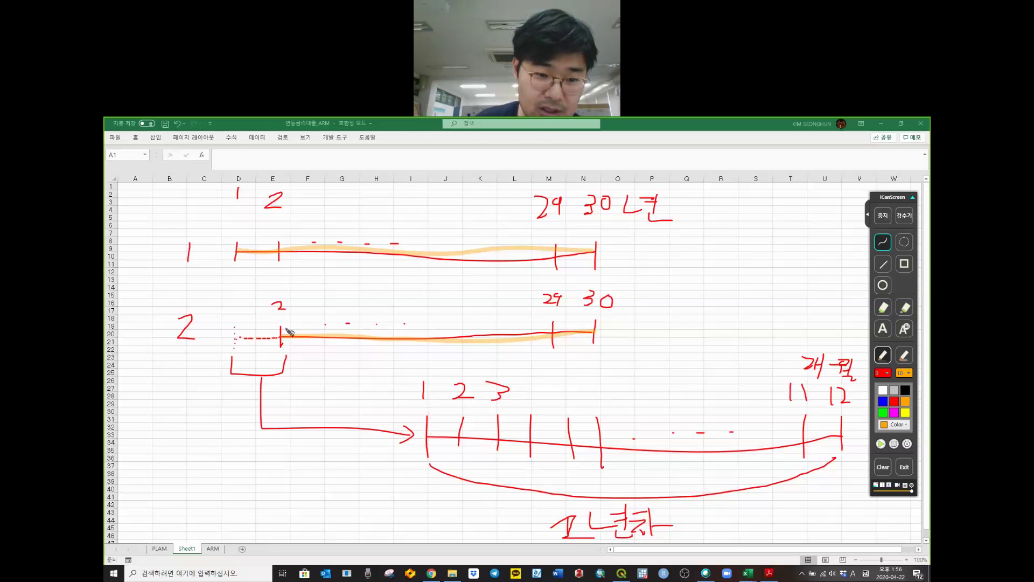
- Circle timeline 2's year 2 tick and draw arrows from it and from timeline 1's bracketed first year to the monthly timeline
drag(274, 345, 280, 328)
mouse_move(295, 351)
mouse_down()
mouse_move(402, 418)
mouse_move(410, 412)
mouse_up()
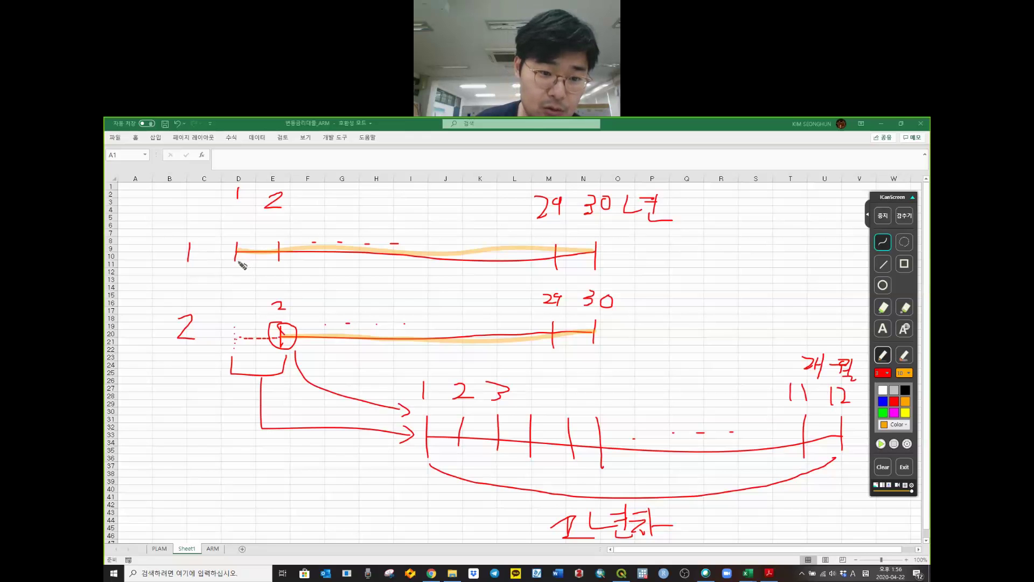
mouse_move(237, 260)
mouse_down()
mouse_move(269, 273)
mouse_move(282, 260)
mouse_move(614, 278)
mouse_move(684, 377)
mouse_move(709, 360)
mouse_up()
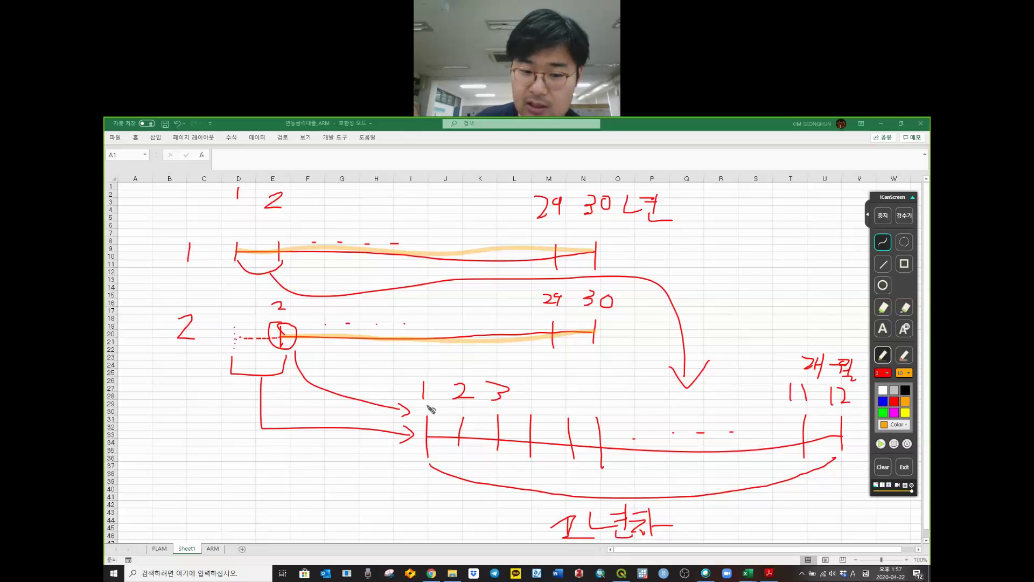
- Circle the month numbers 1 and 12 above the monthly timeline
mouse_move(424, 377)
mouse_down()
mouse_move(409, 401)
mouse_move(436, 388)
mouse_up()
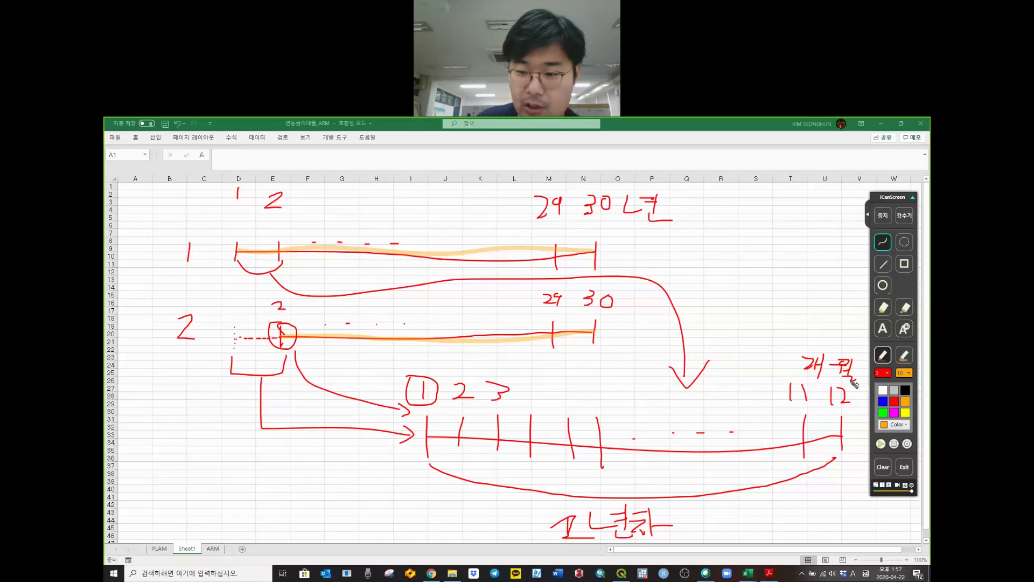
mouse_move(825, 399)
mouse_down()
mouse_move(863, 396)
mouse_move(839, 387)
mouse_up()
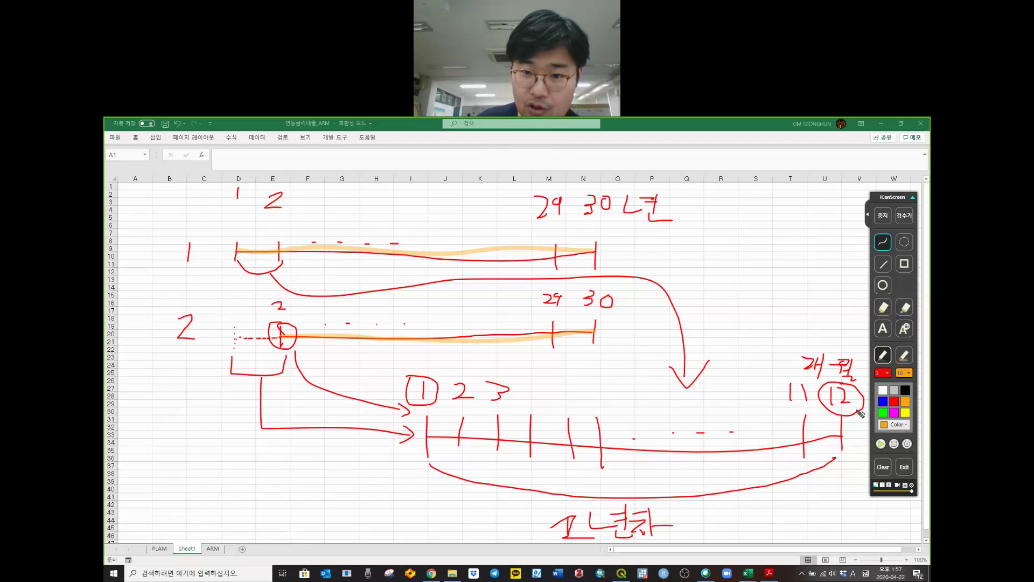
- Clear all screen annotations, end the drawing mode and return to the PLAM sheet
click(884, 467)
click(884, 216)
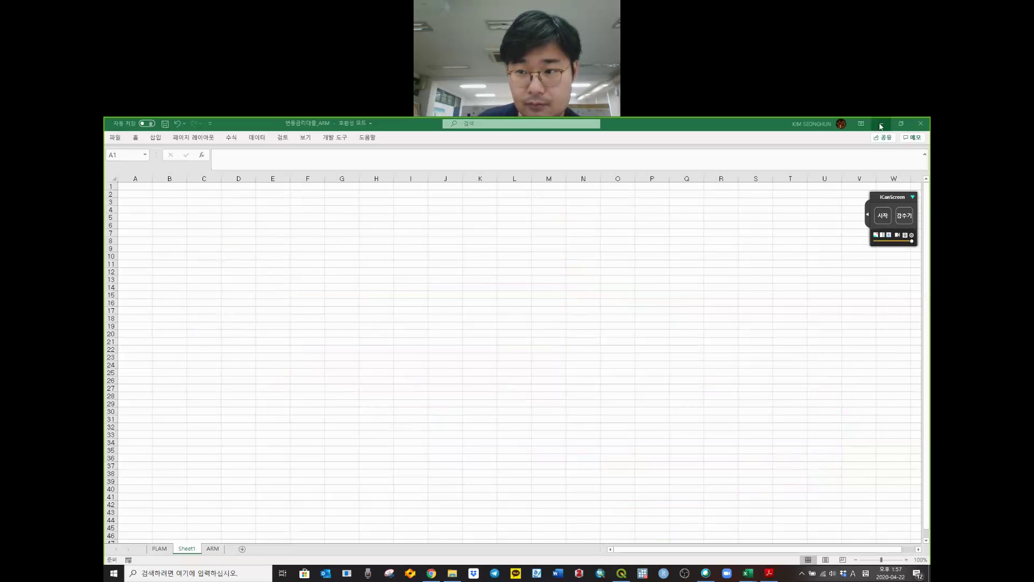
click(160, 550)
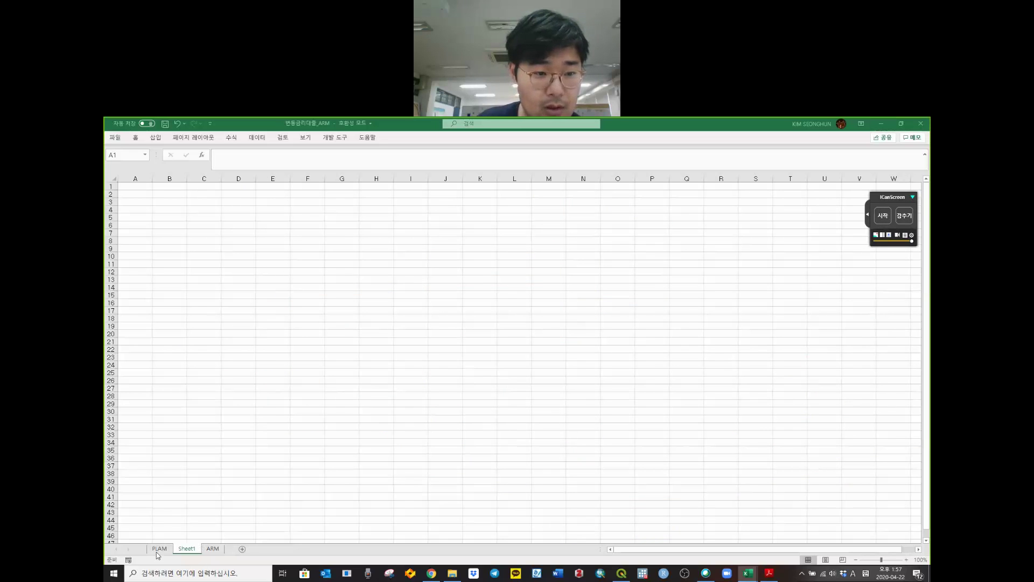
- Examine the start and end period arguments of the CUMIPMT interest formulas for years 1 to 3 (C8:C10)
click(265, 277)
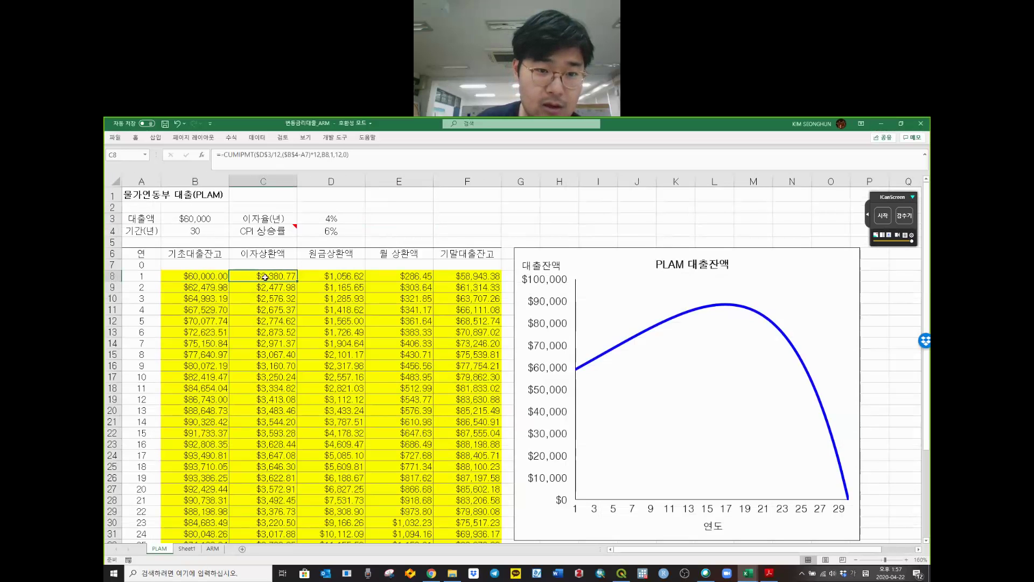
click(328, 157)
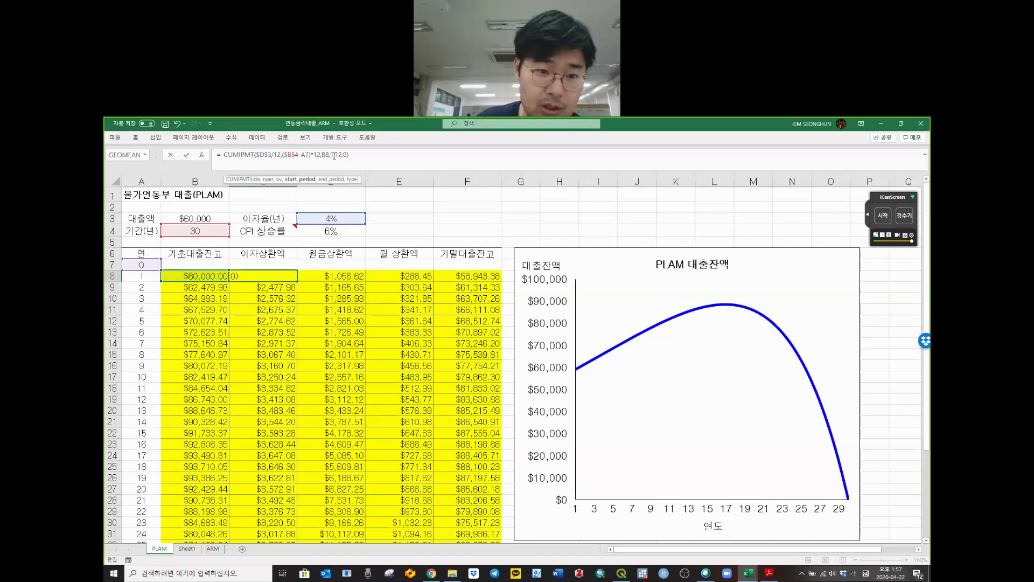
click(335, 156)
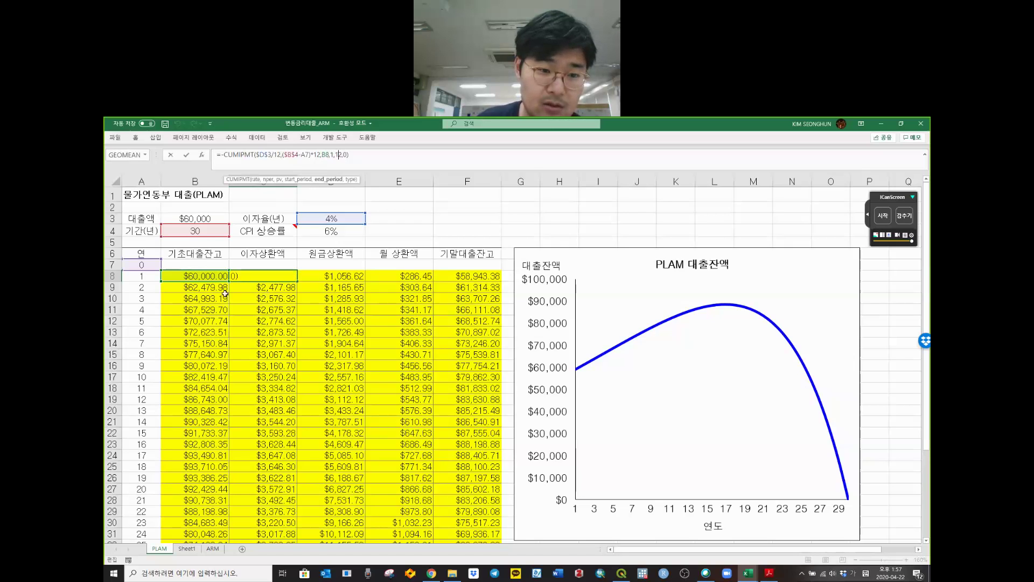
key(Escape)
key(Down)
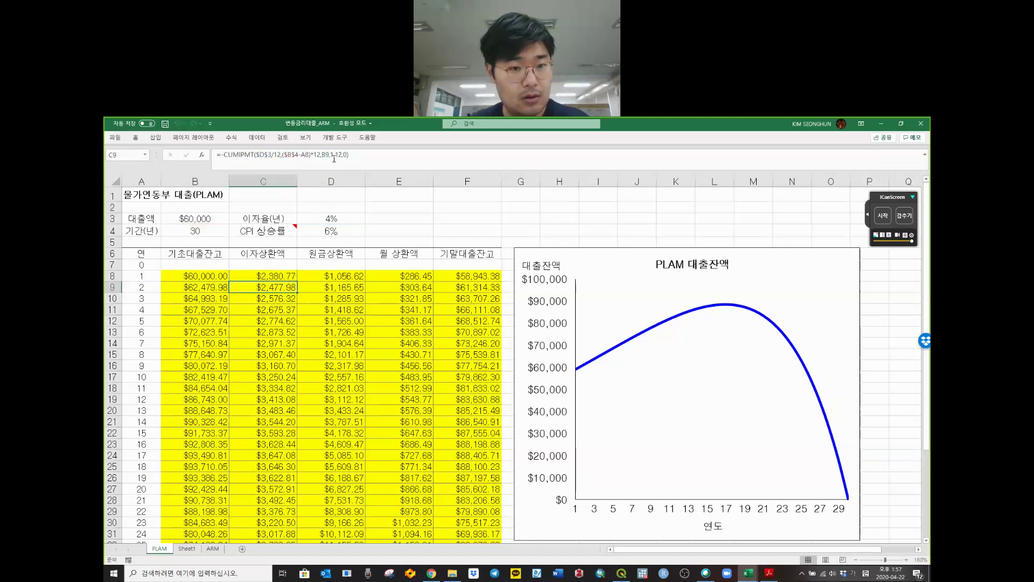
click(333, 155)
click(275, 300)
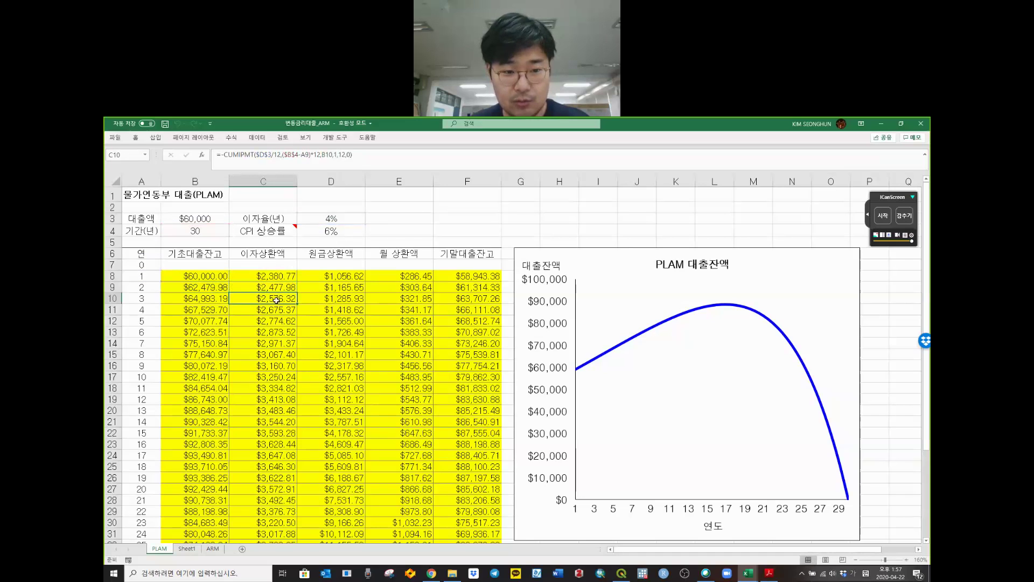
- Inspect the start and end period arguments in the year 30 interest formula in C37
scroll(277, 392, down, 6)
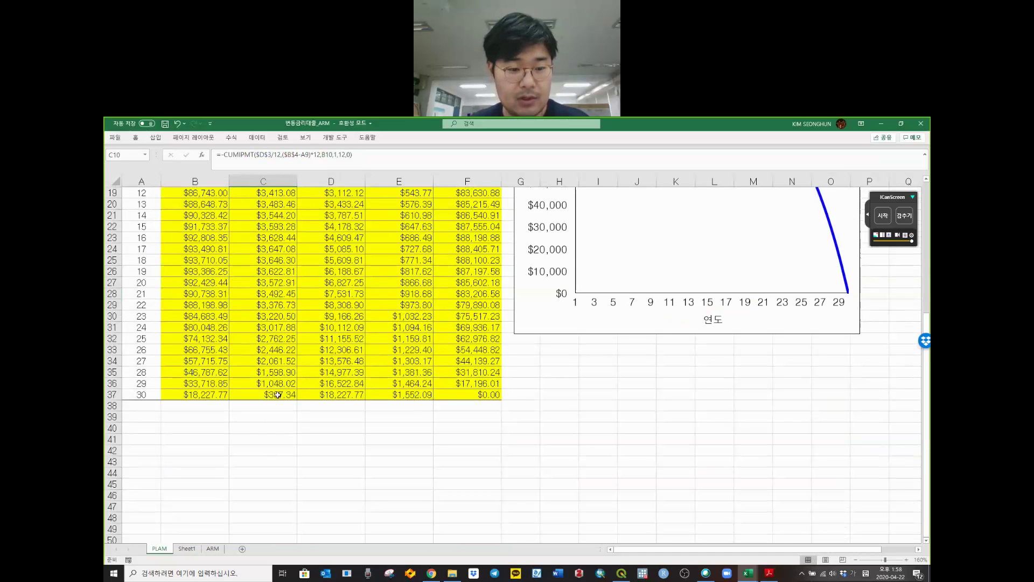
click(277, 395)
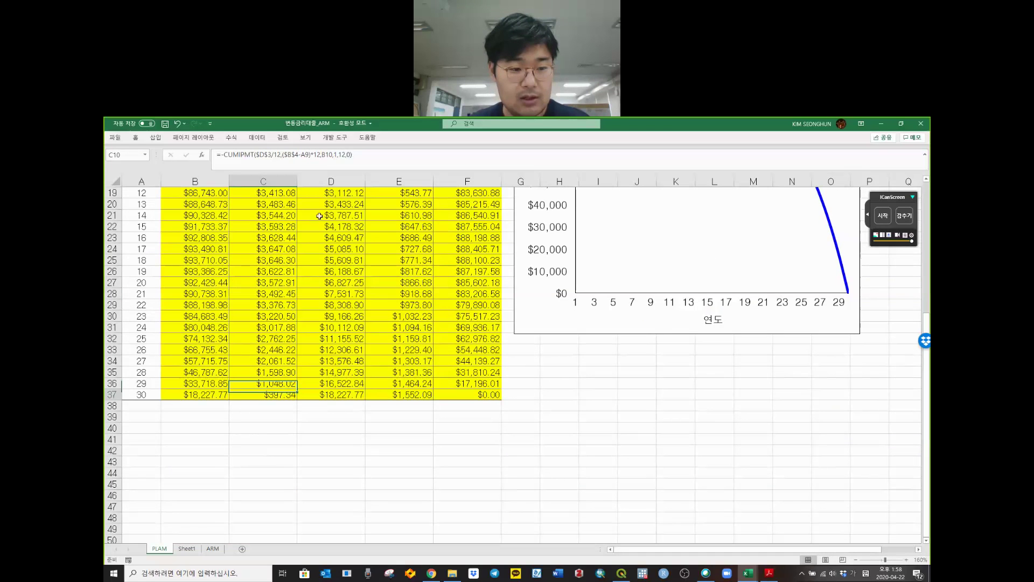
click(339, 154)
text(1,)
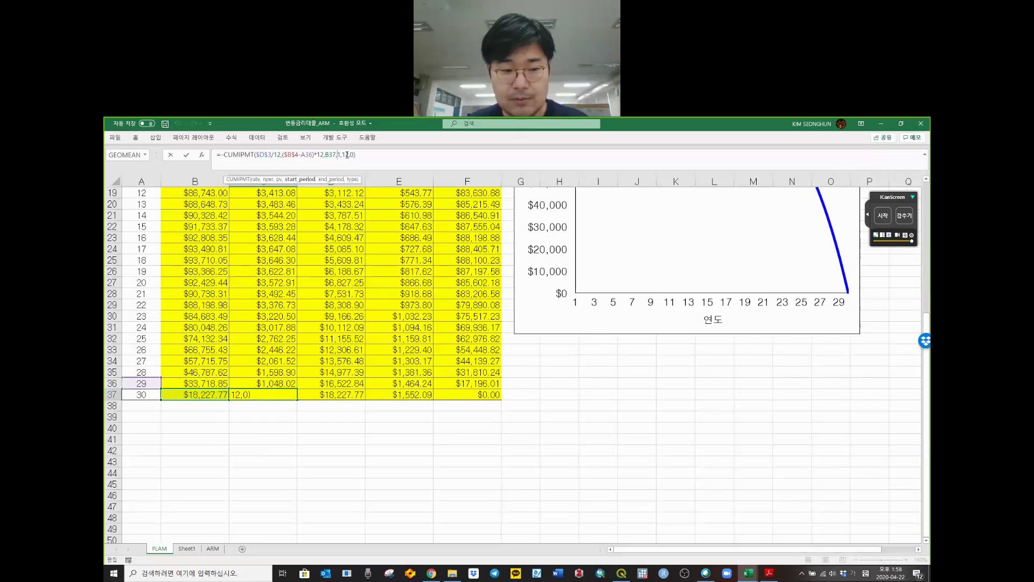
click(347, 155)
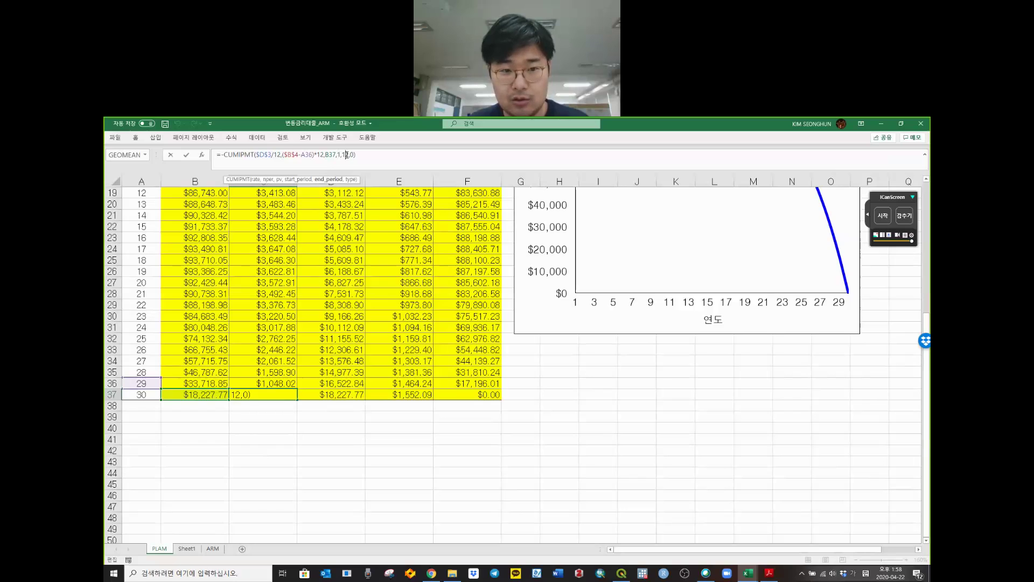
- Check the period arguments of year 15's CUMIPMT formula in C22, highlighting the end period 12
click(279, 227)
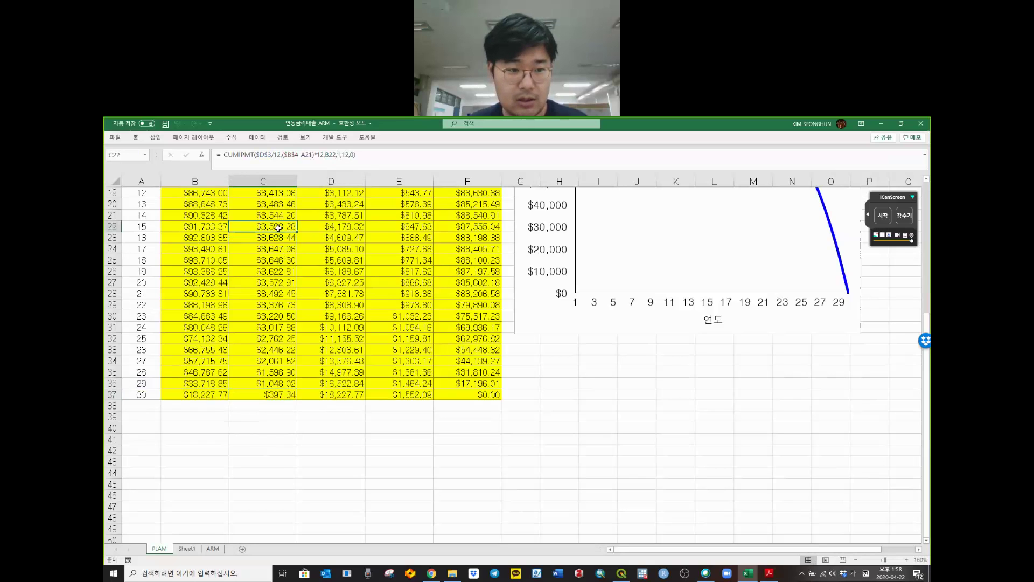
click(340, 155)
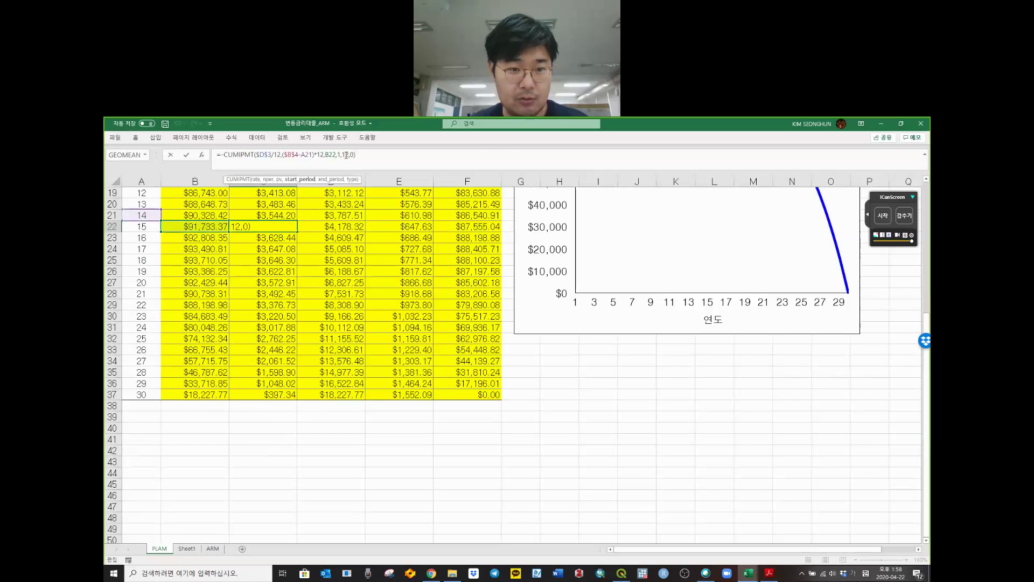
click(346, 155)
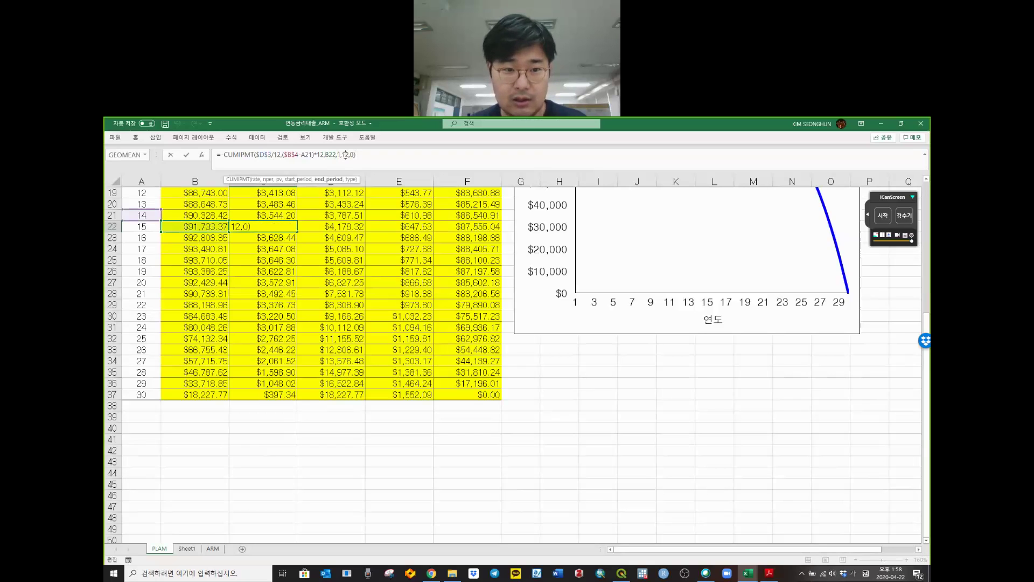
double_click(345, 155)
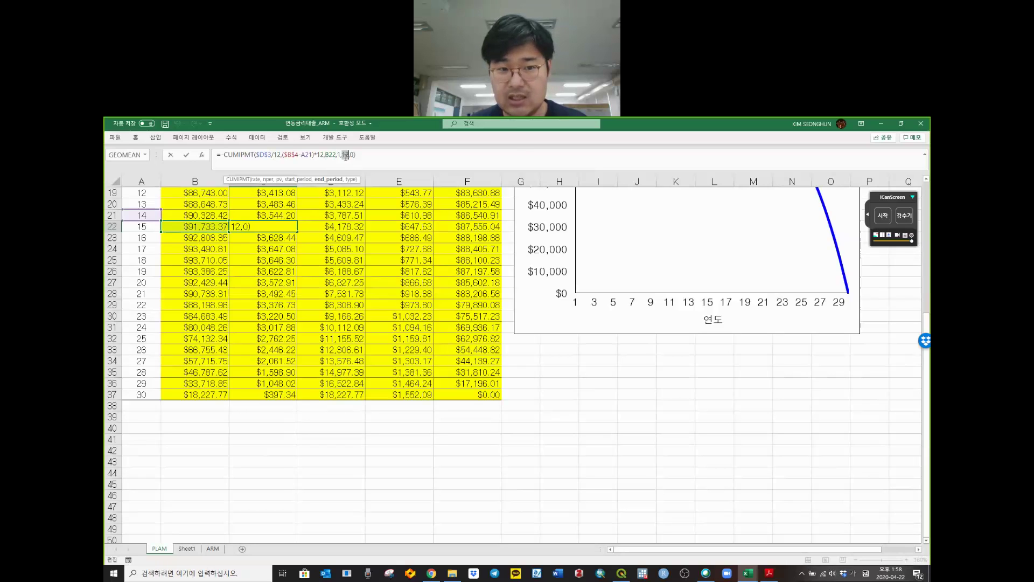
key(Escape)
click(371, 156)
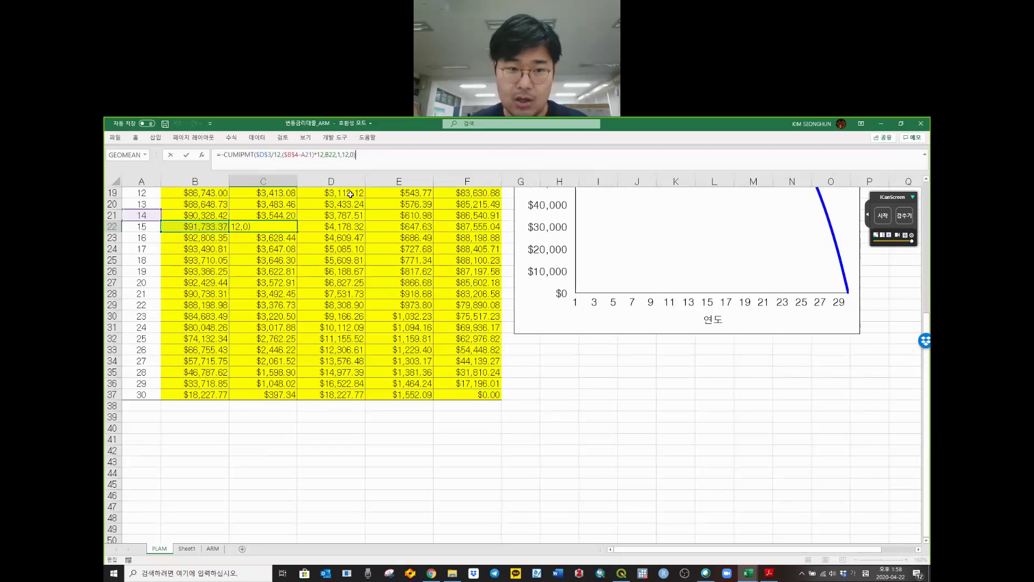
- Review the CUMPRINC formulas in D23 and D8, the monthly payment formula in E8 and the ending balance formula in F8
click(343, 241)
scroll(341, 243, up, 6)
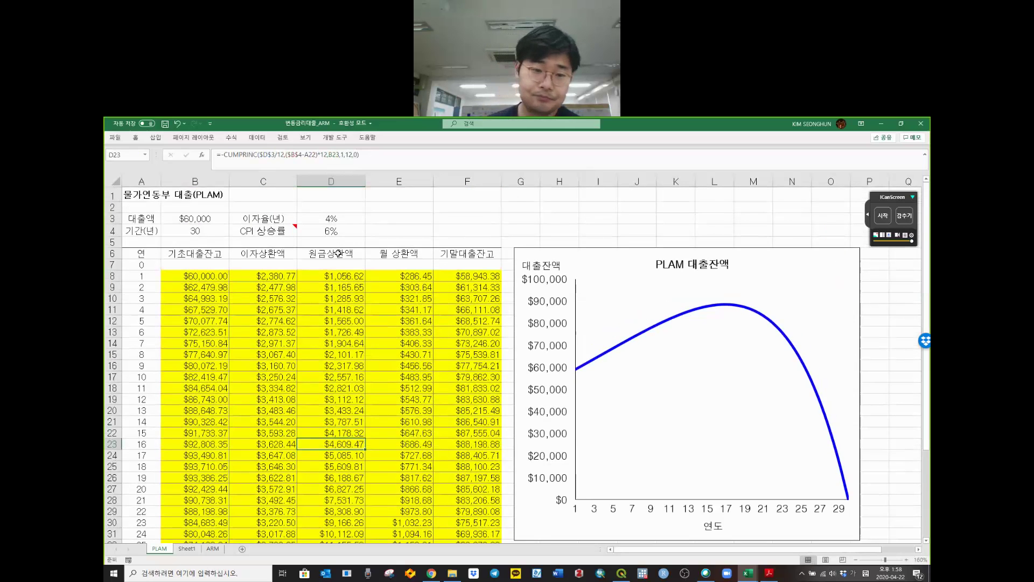
click(331, 276)
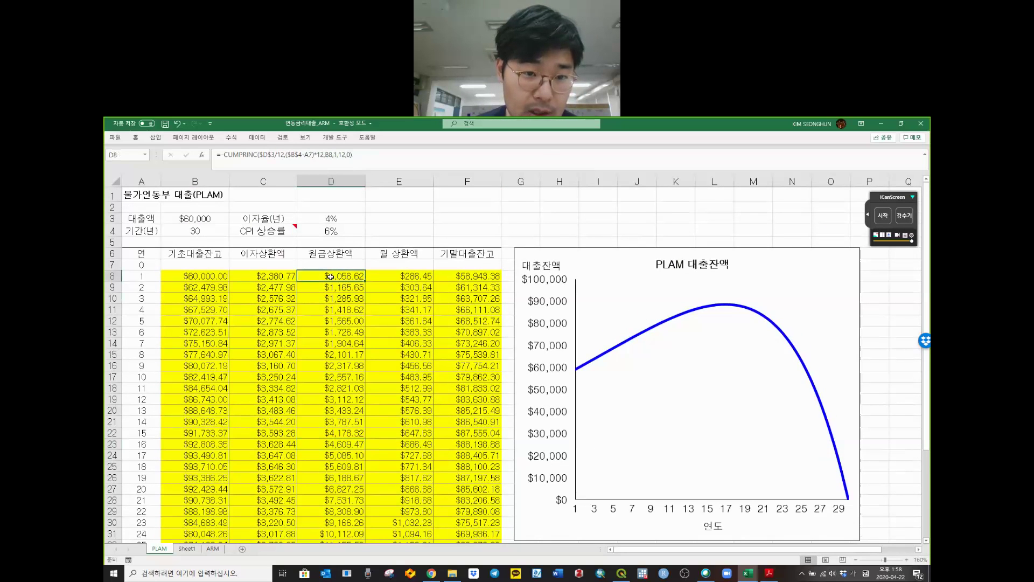
click(399, 280)
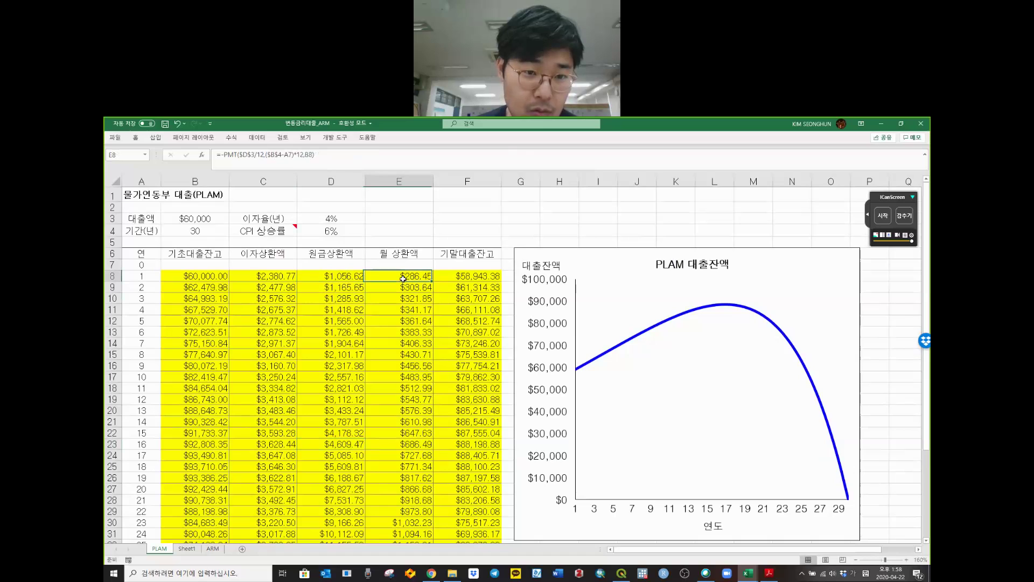
click(279, 157)
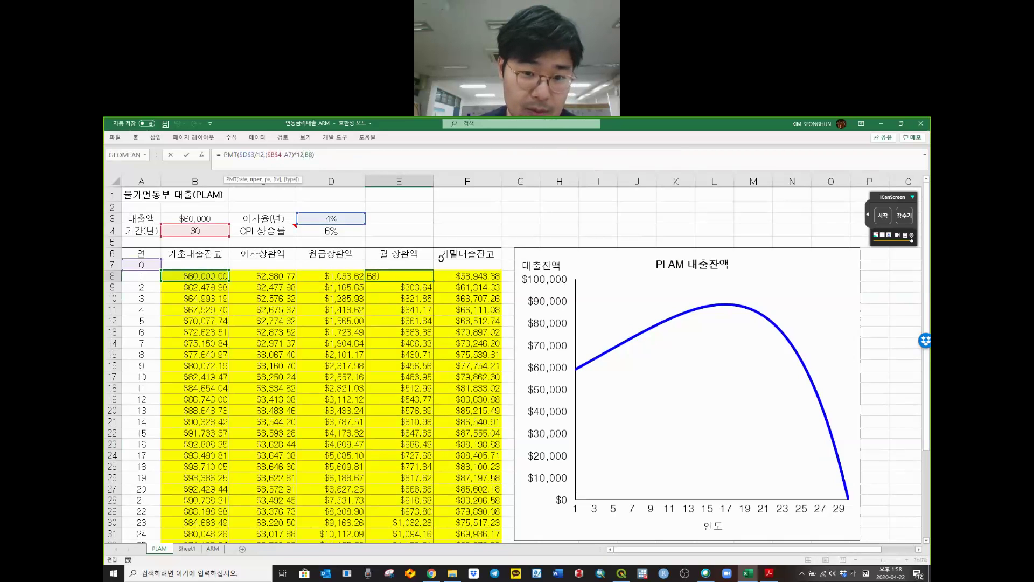
click(454, 276)
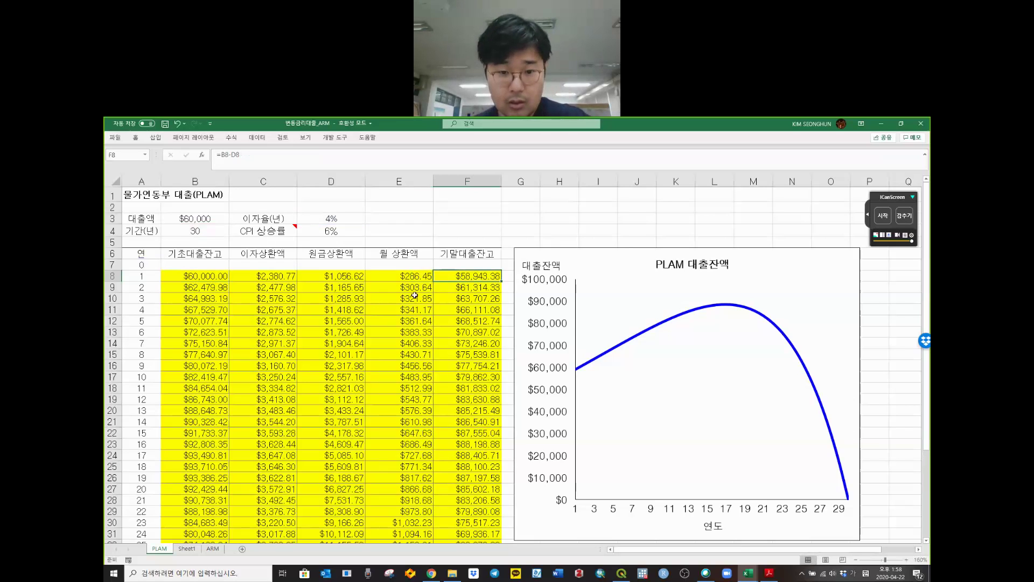
- Revisit year 1's interest and principal cells C8:D8, the rate argument in C8 and the beginning balance B8
drag(206, 277, 326, 276)
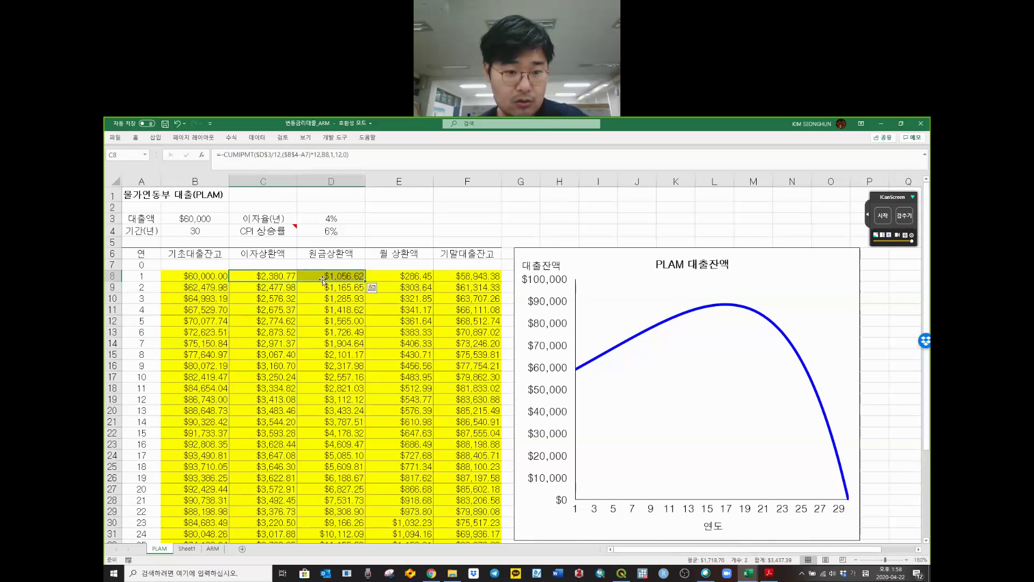
click(274, 277)
click(269, 156)
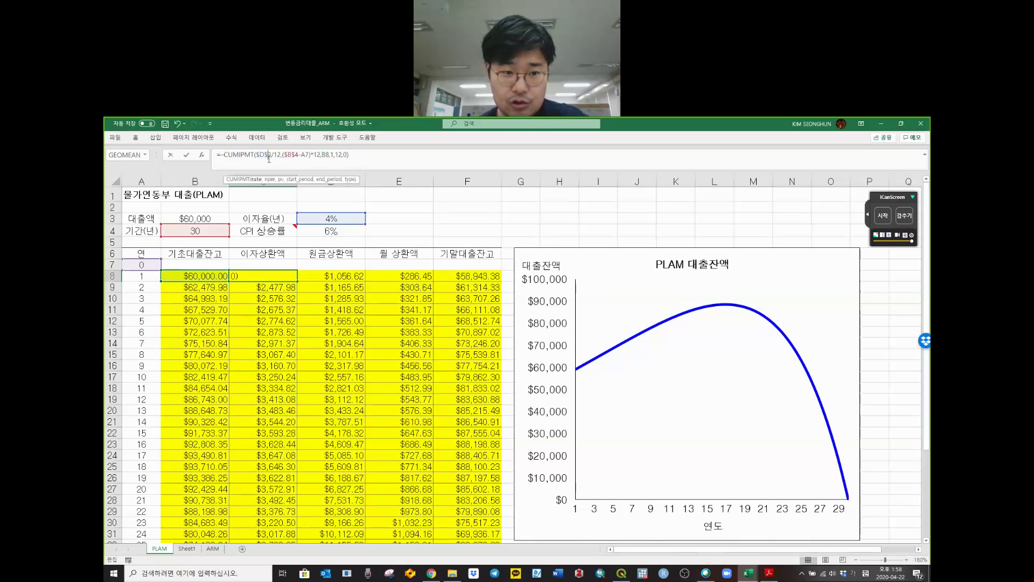
click(322, 276)
click(203, 276)
- Examine year 2's beginning balance formula in B9, highlighting the (1+$D$4) growth factor and its CPI reference
double_click(199, 288)
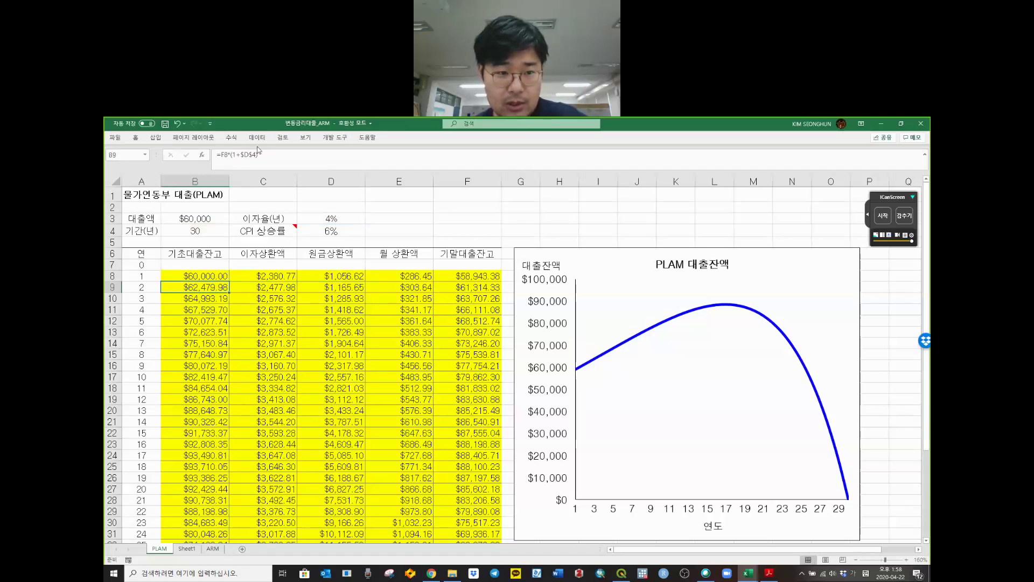
drag(230, 155, 272, 153)
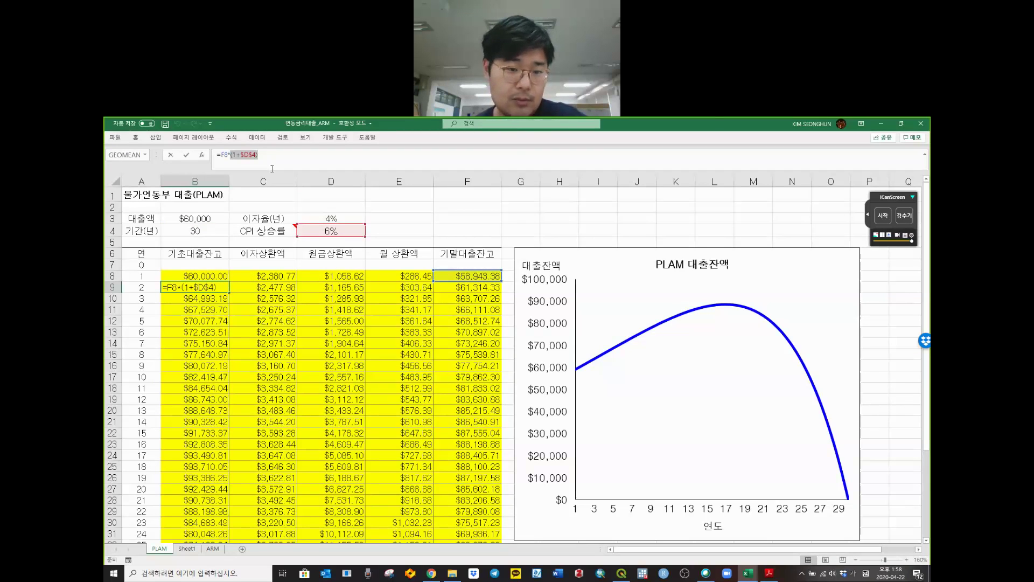
click(240, 155)
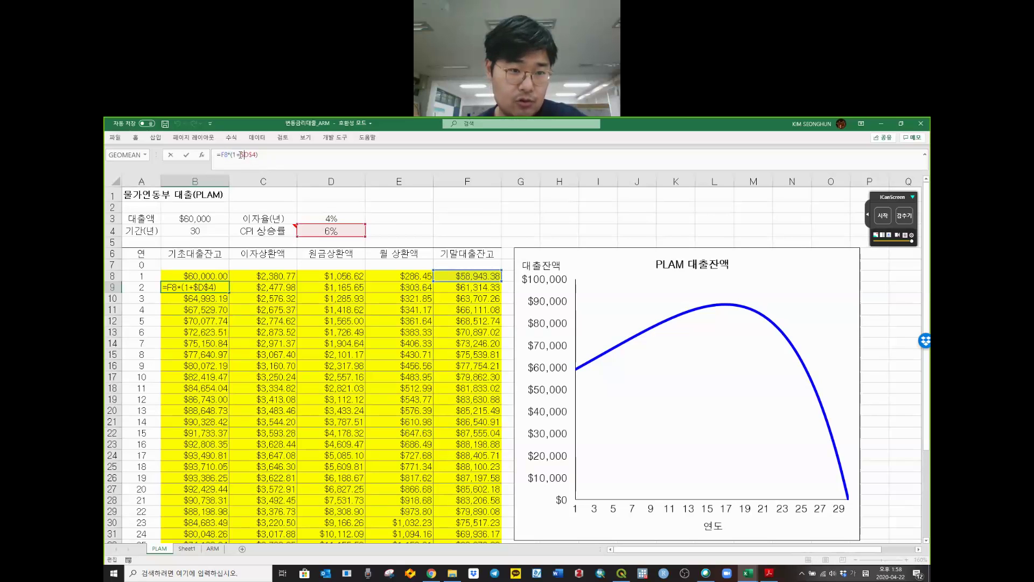
shift+click(257, 156)
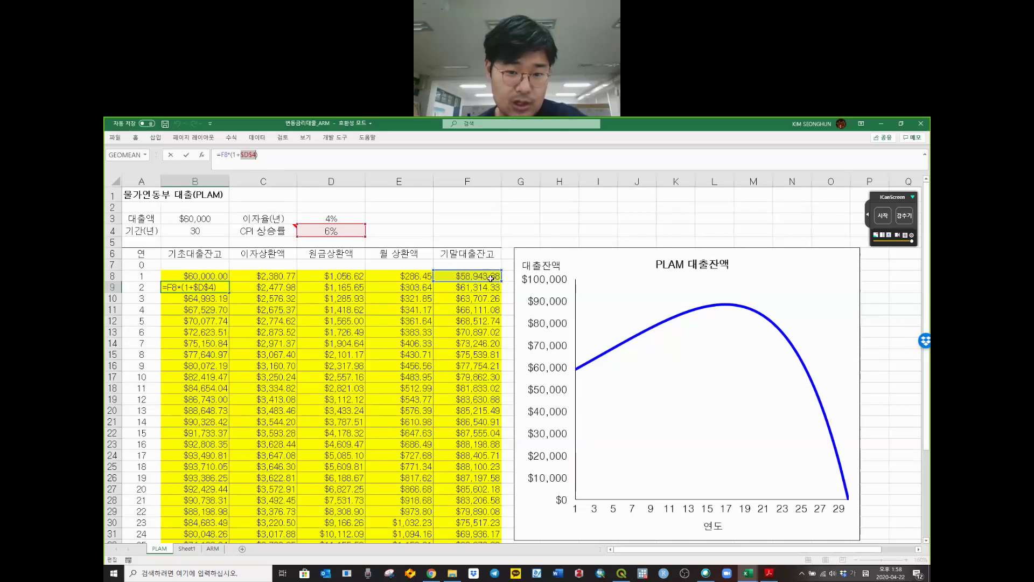
key(Return)
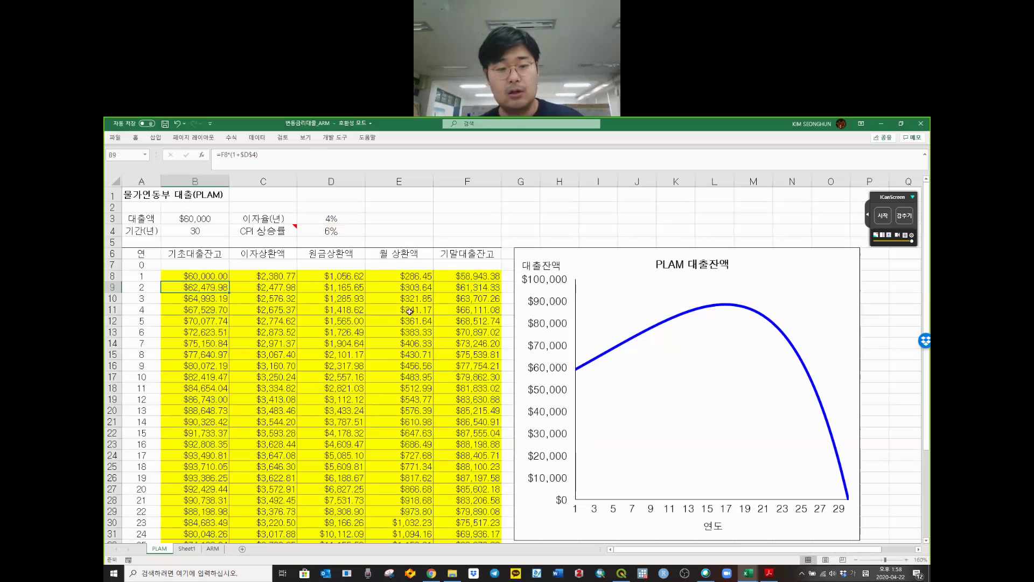
- Select the whole PLAM repayment schedule from the year 30 ending balance back to the year 1 beginning balance, B8:F37
click(399, 310)
scroll(421, 323, down, 3)
click(485, 495)
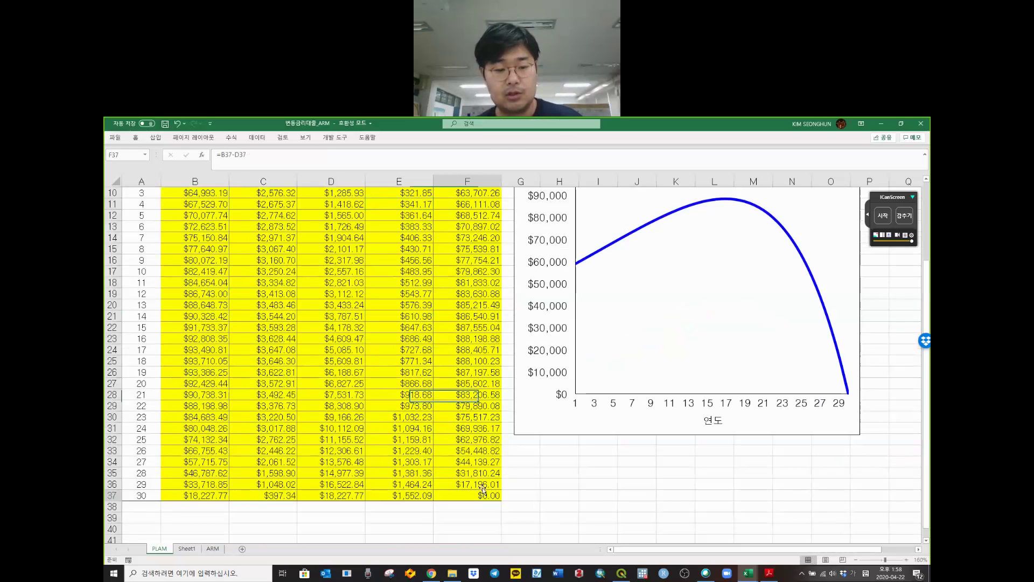
scroll(280, 264, up, 3)
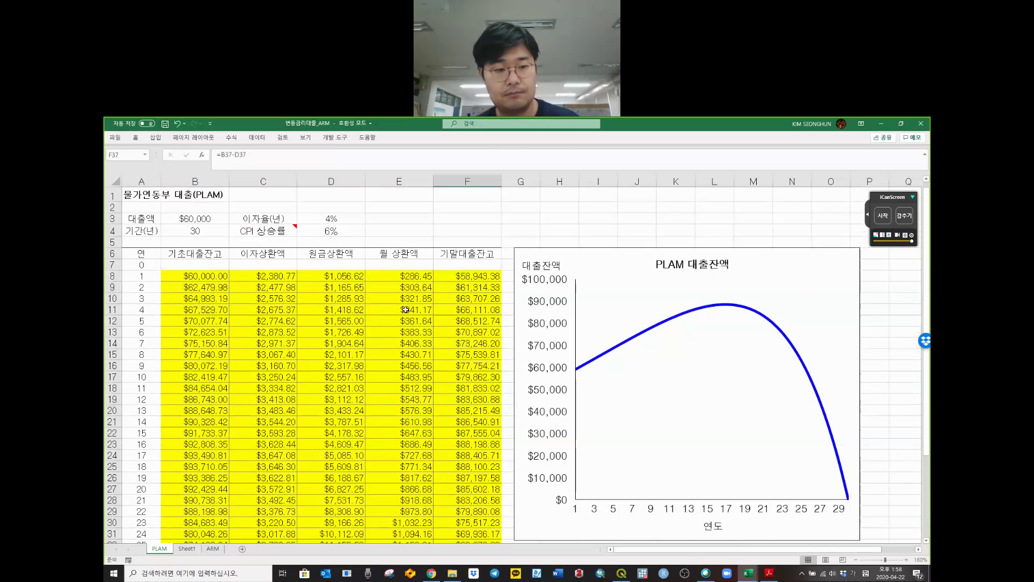
shift+click(188, 277)
- Examine the loan balance curve in the PLAM chart and compare it with the final-year principal cell D37
click(650, 251)
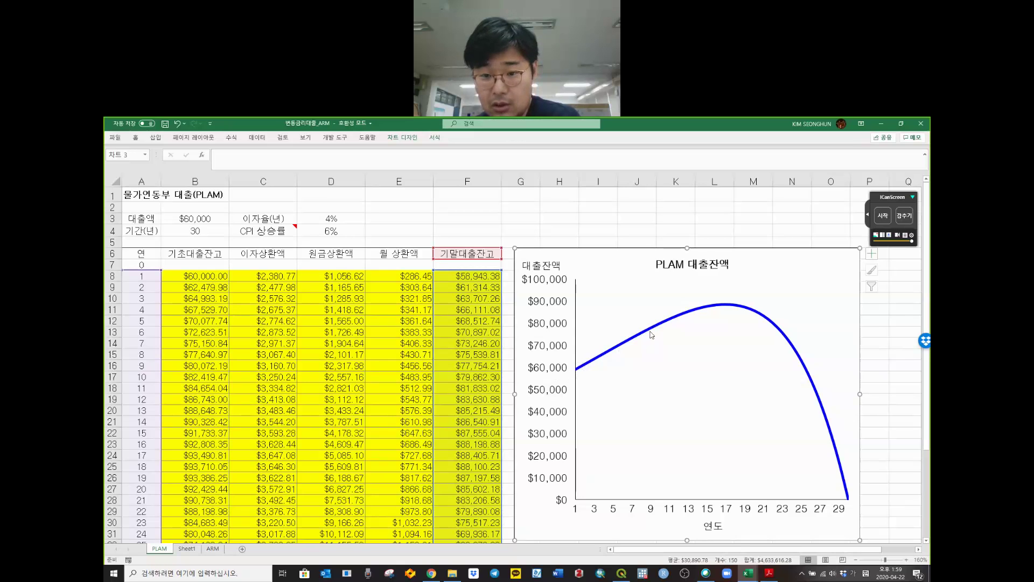
mouse_move(704, 316)
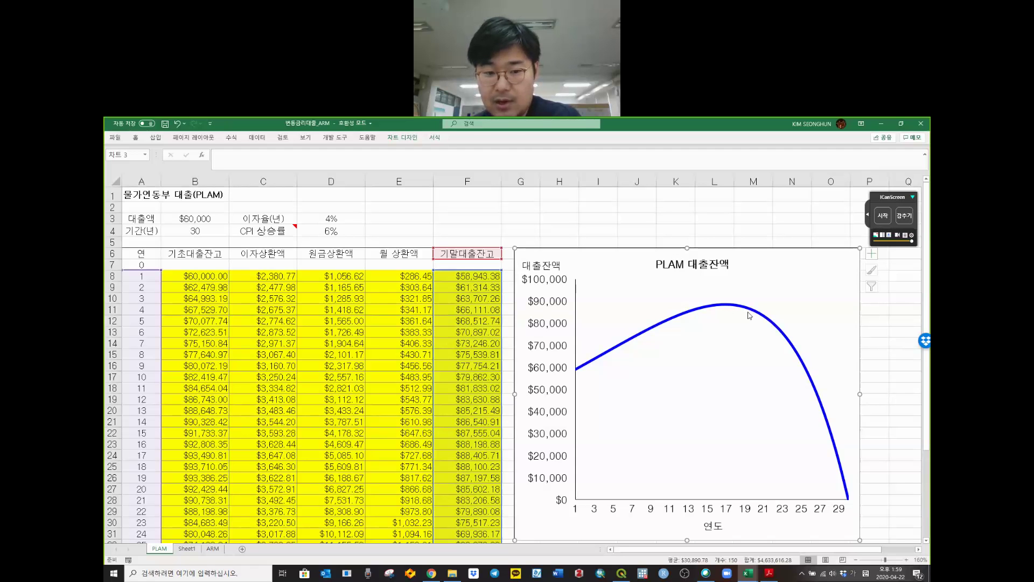
mouse_move(748, 315)
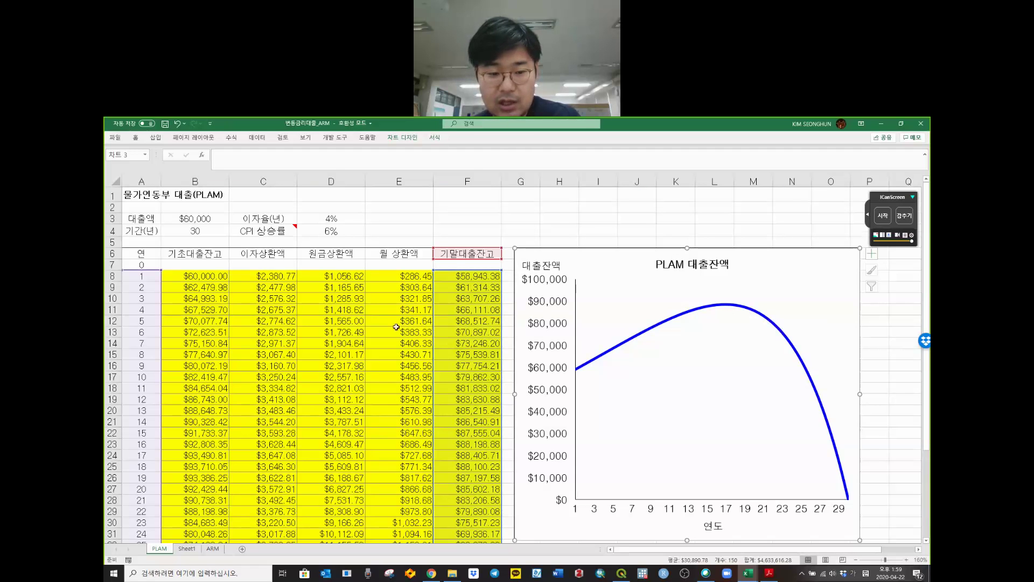
scroll(396, 327, down, 4)
click(362, 396)
scroll(538, 393, up, 1)
scroll(552, 389, up, 3)
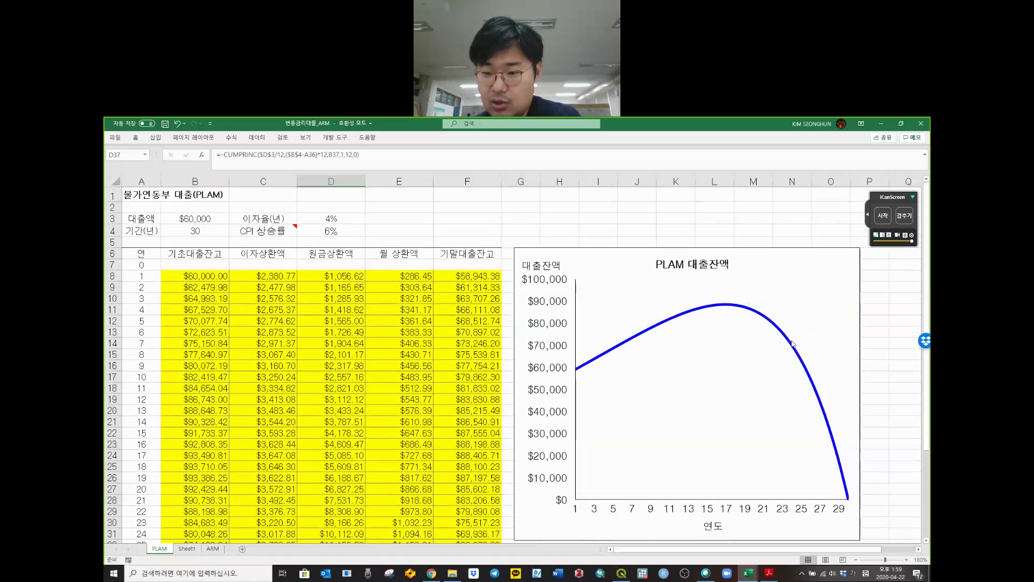
- Review the PLAM loan terms in A3:D4, including the explanatory note on the CPI growth rate label in C4
click(881, 365)
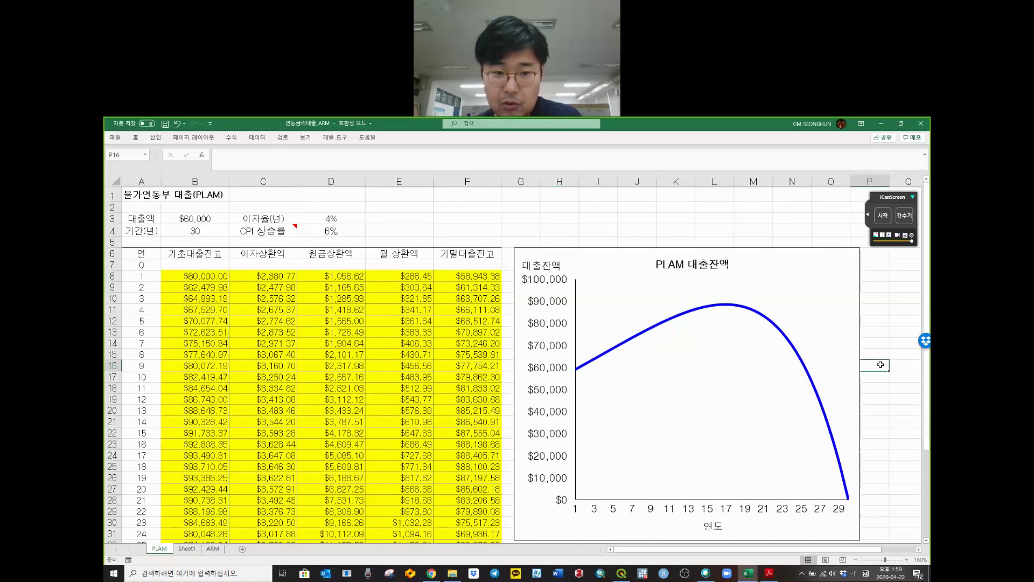
click(416, 223)
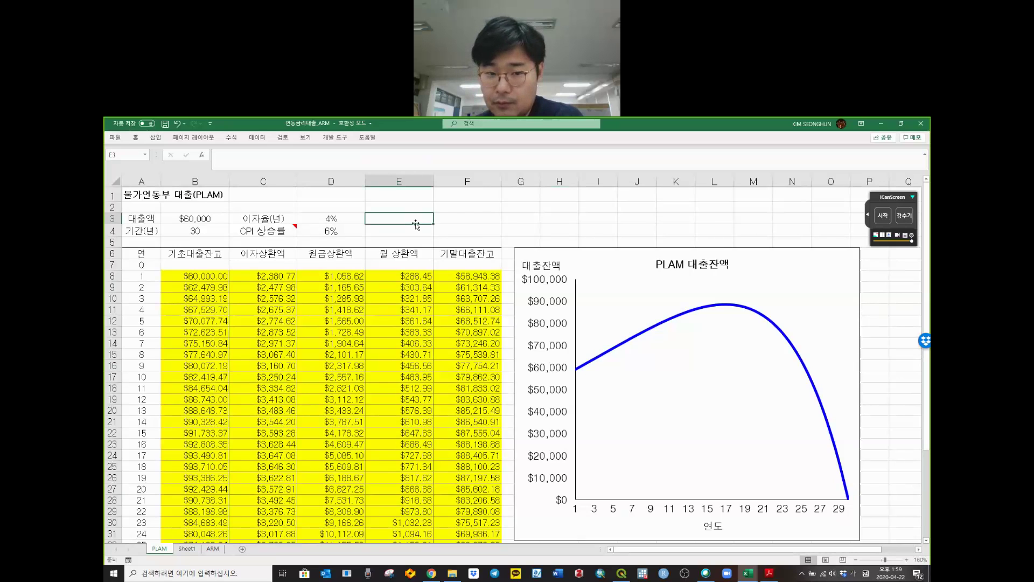
click(261, 230)
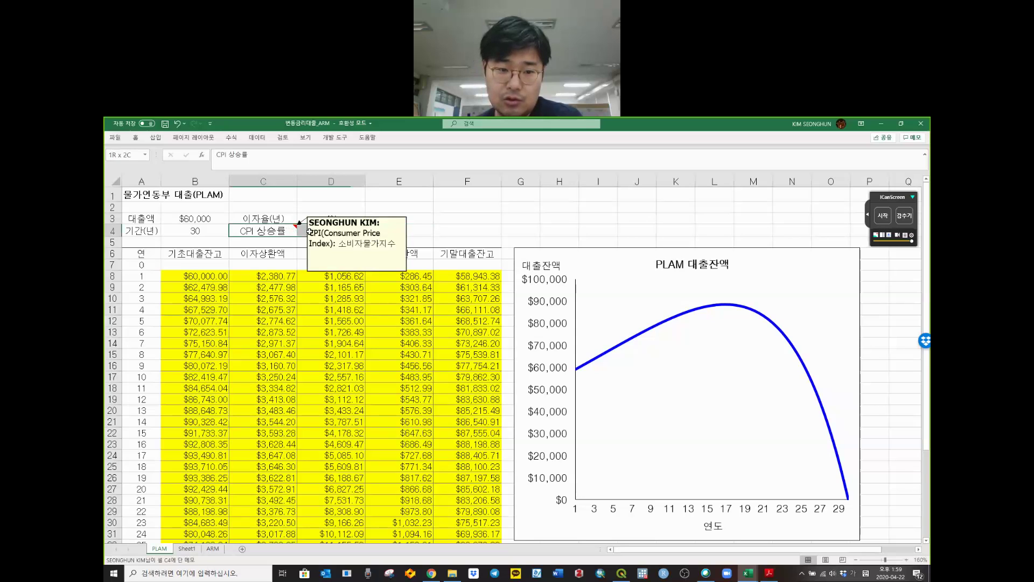
mouse_move(310, 232)
mouse_down()
mouse_move(256, 232)
mouse_move(329, 232)
mouse_up()
click(144, 218)
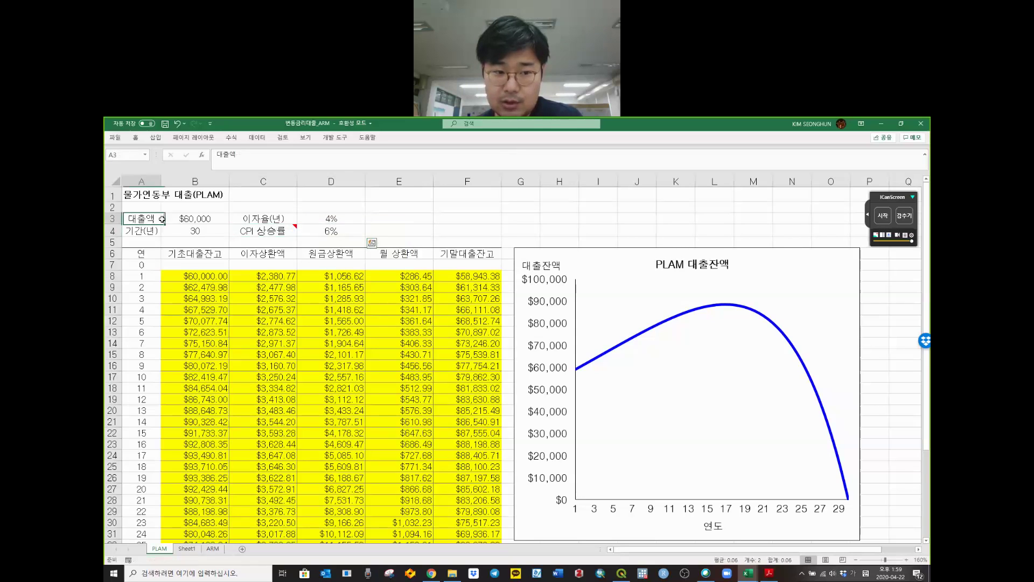
drag(162, 218, 330, 240)
click(398, 233)
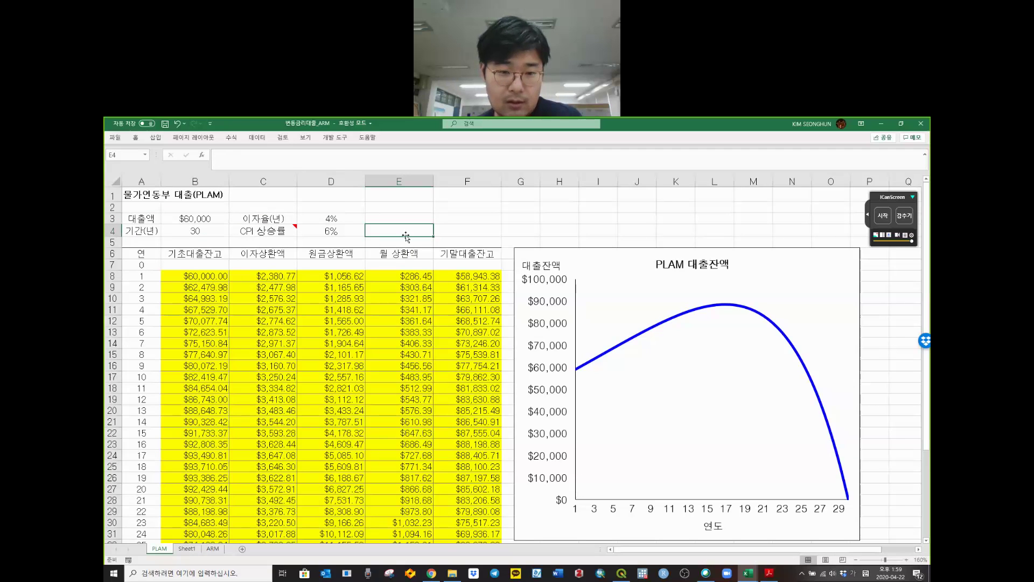
click(399, 218)
click(394, 227)
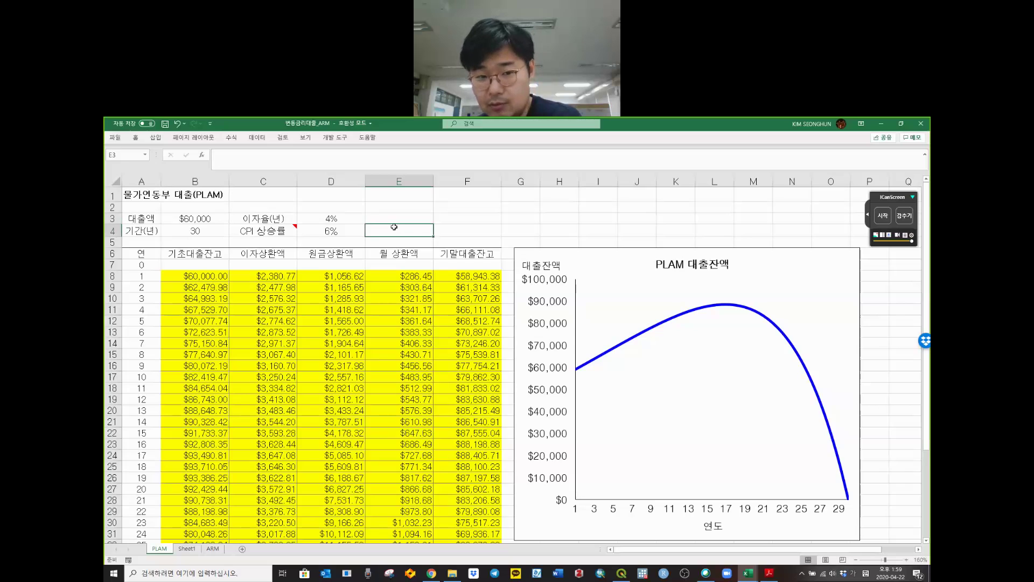
drag(395, 227, 394, 222)
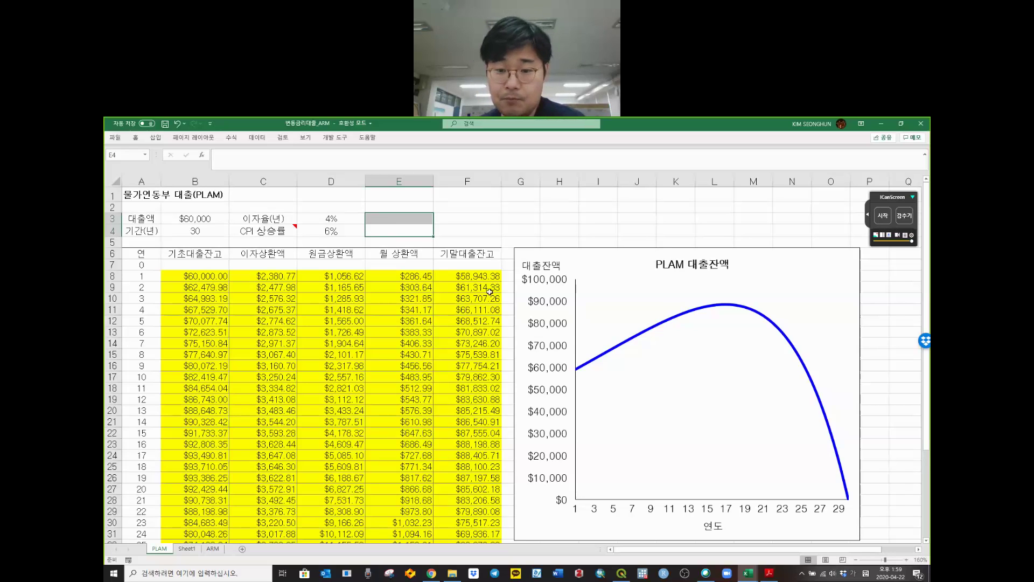
- Select the PLAM balance chart to trace its curve and source columns, then deselect it
click(668, 377)
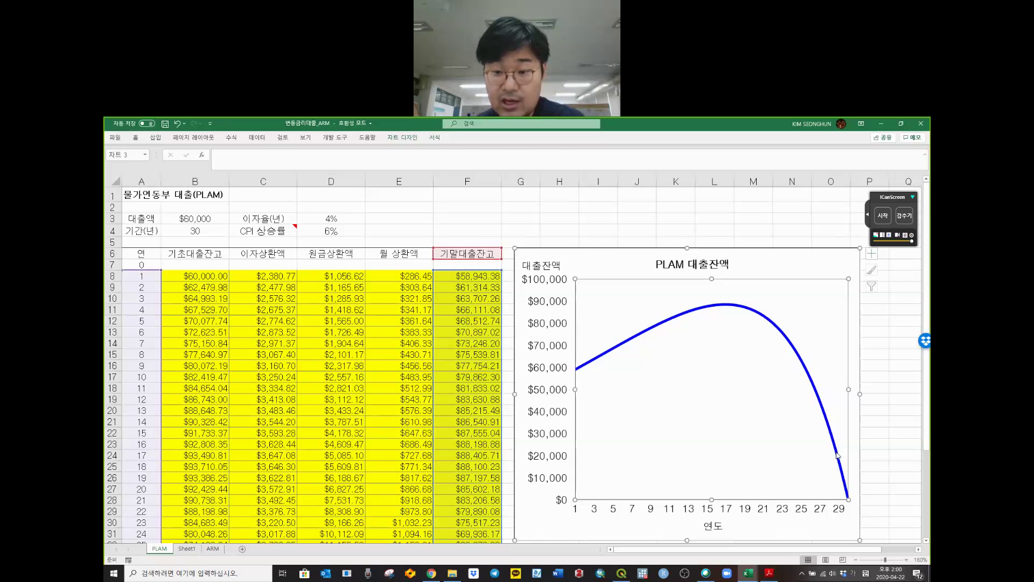
click(594, 210)
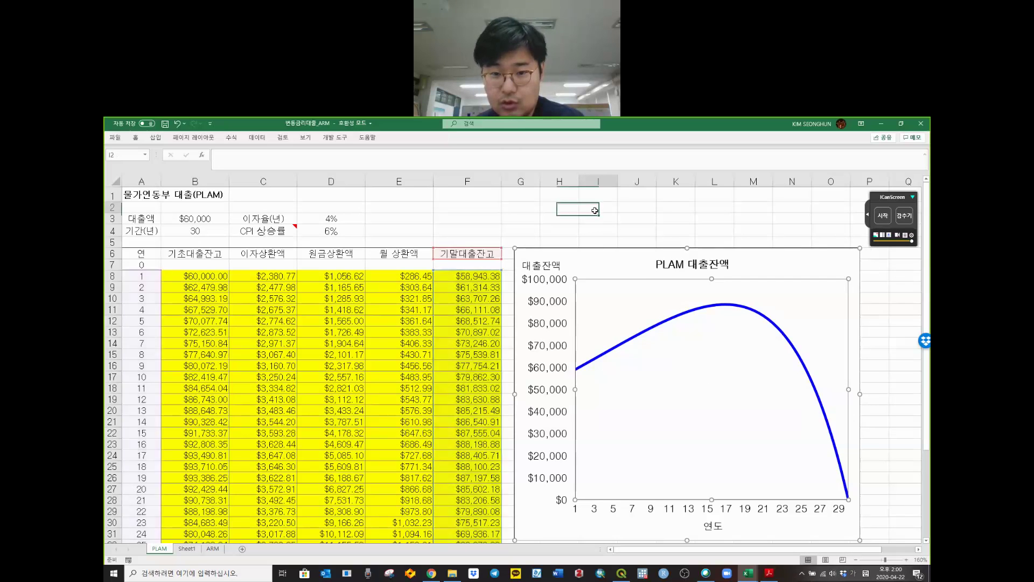
click(483, 232)
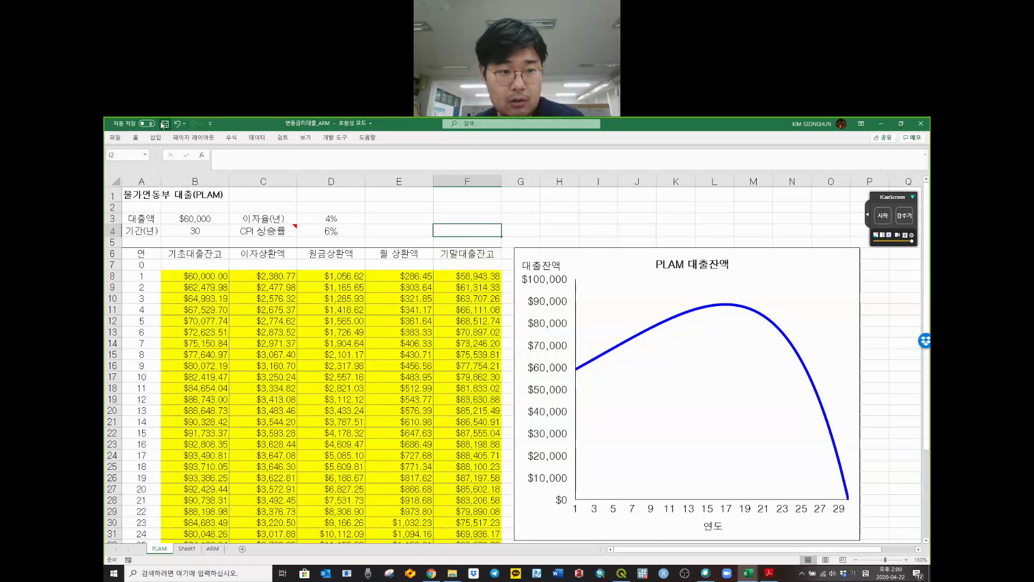
- Save the workbook and delete the empty Sheet1, leaving the ARM sheet in view
key(ctrl+s)
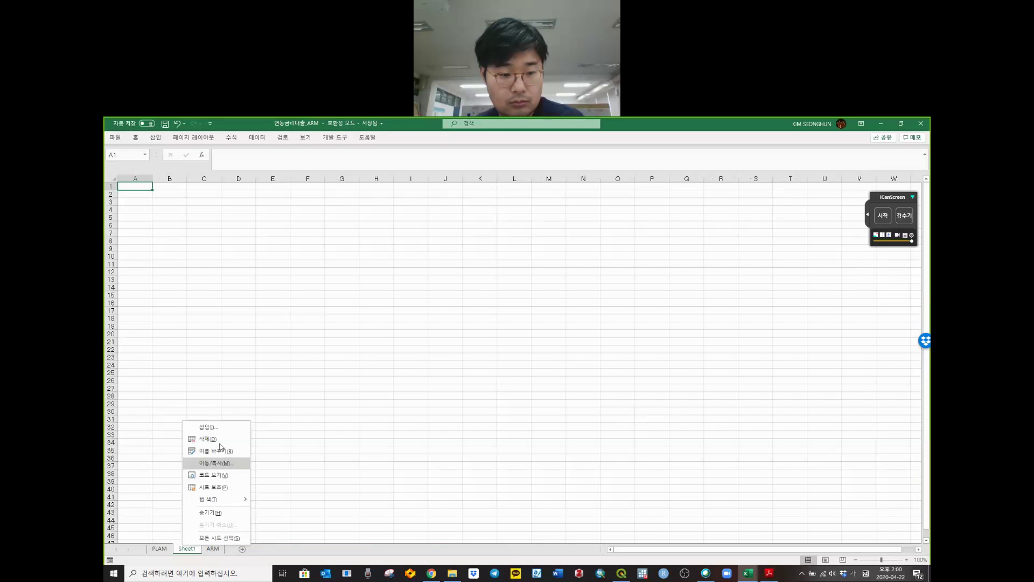
click(207, 438)
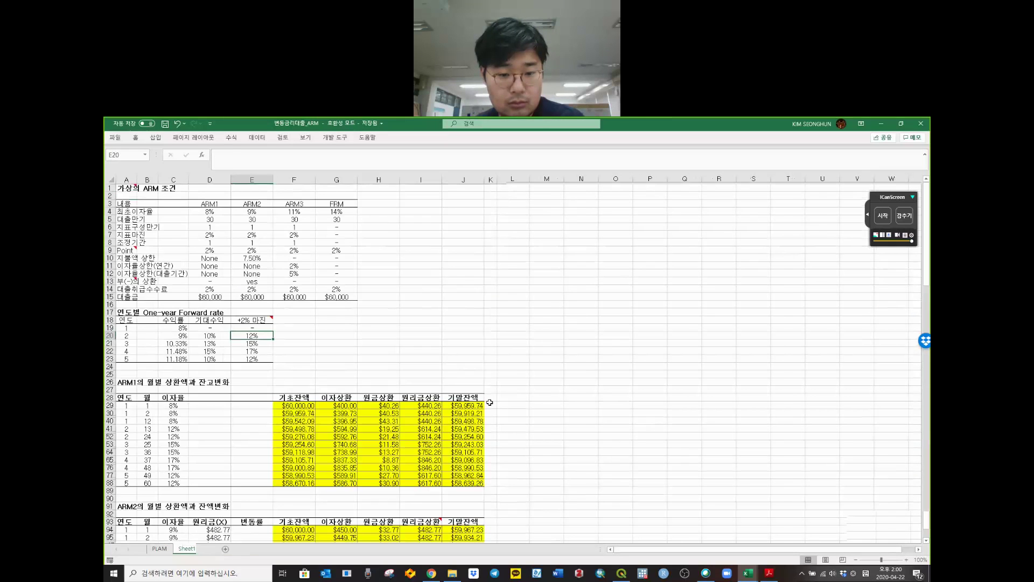
click(360, 344)
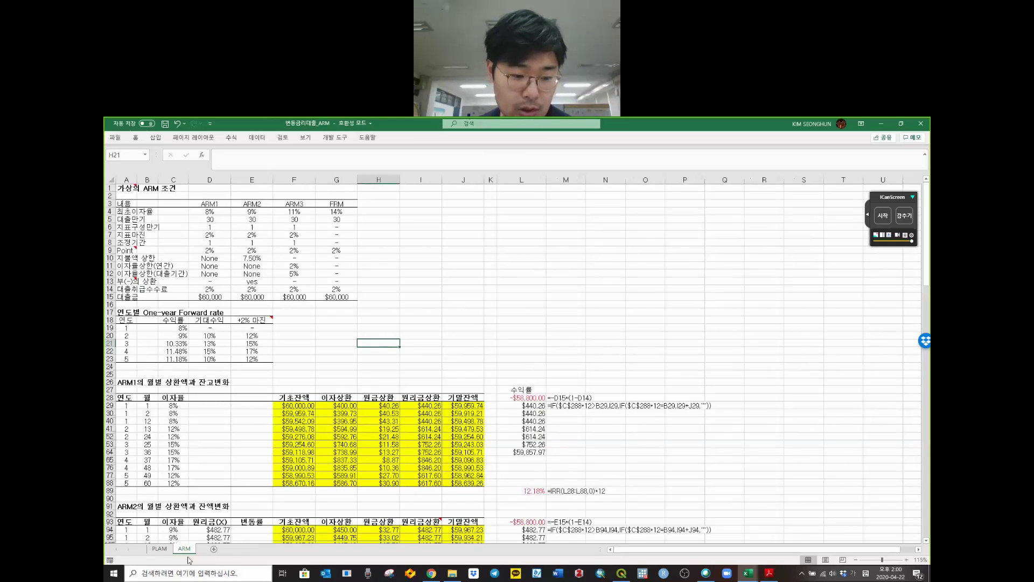
click(392, 312)
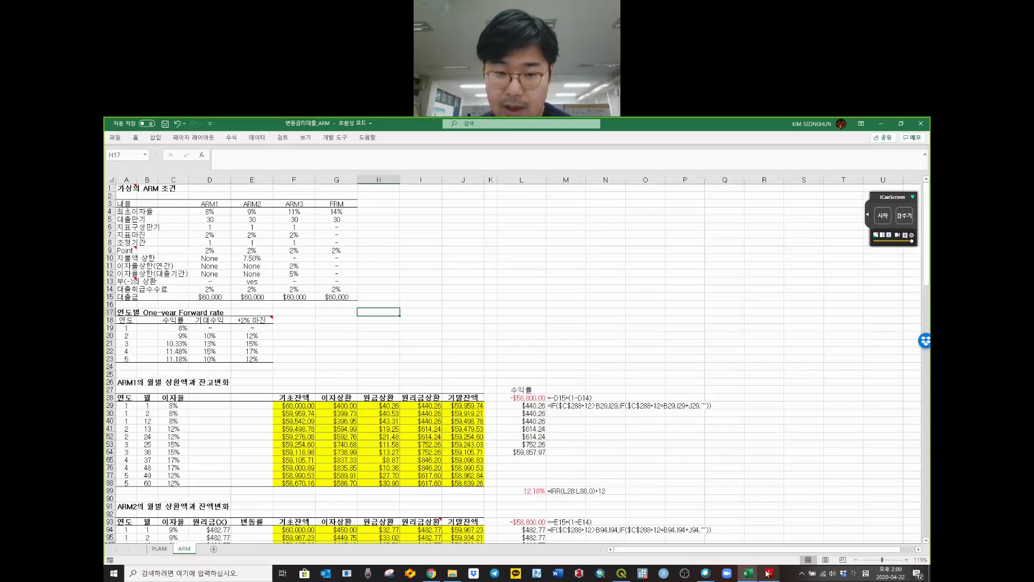
- Switch to the chapter 5 textbook PDF in Adobe Acrobat Reader and enlarge the PLAM results on page 144
mouse_move(769, 575)
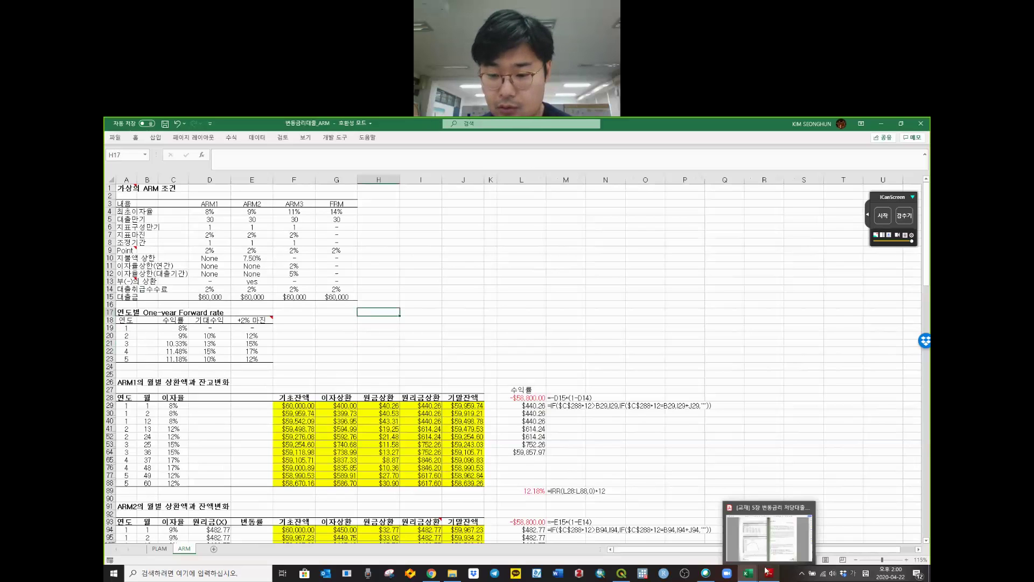
click(758, 540)
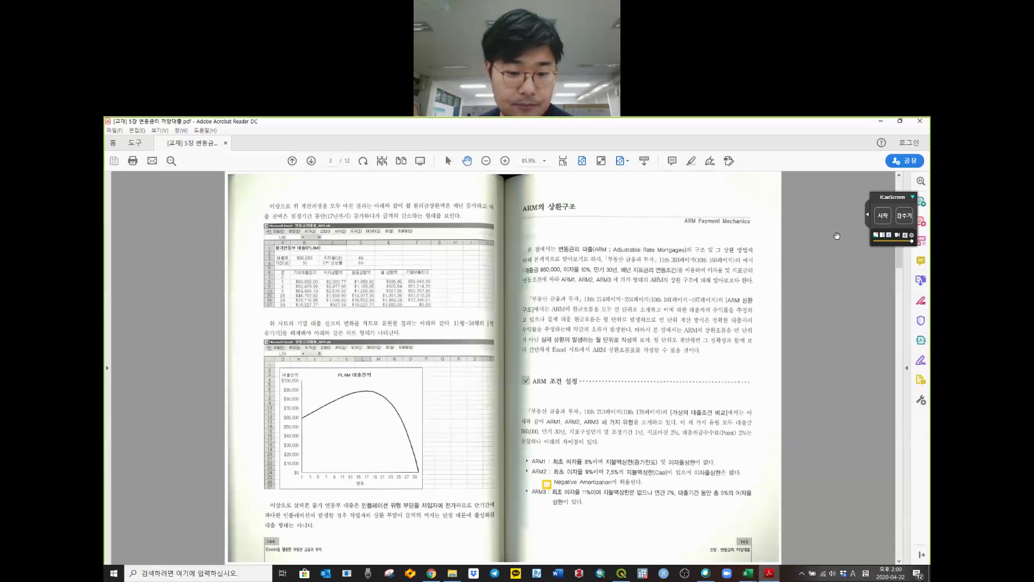
click(506, 161)
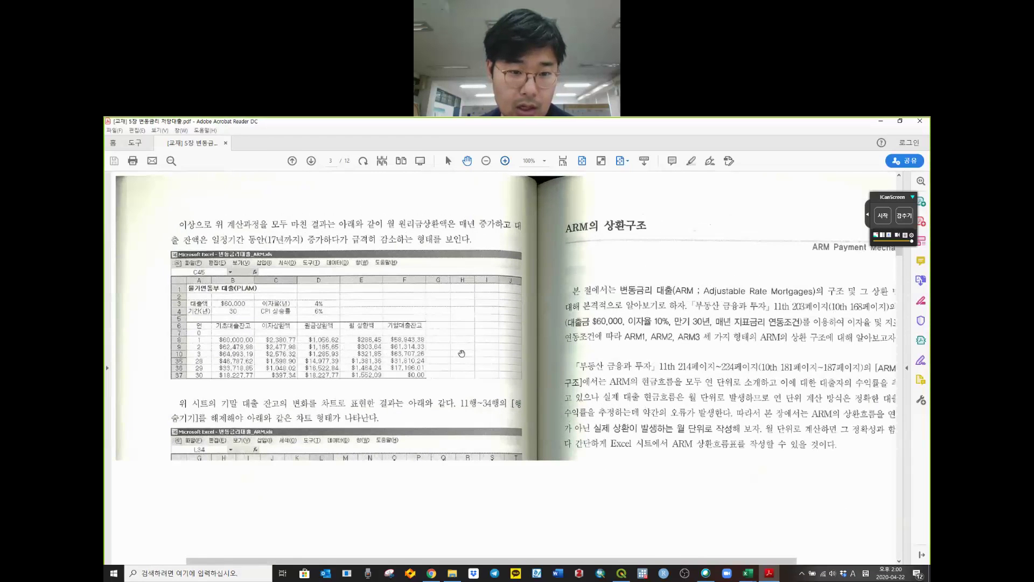
scroll(462, 354, down, 6)
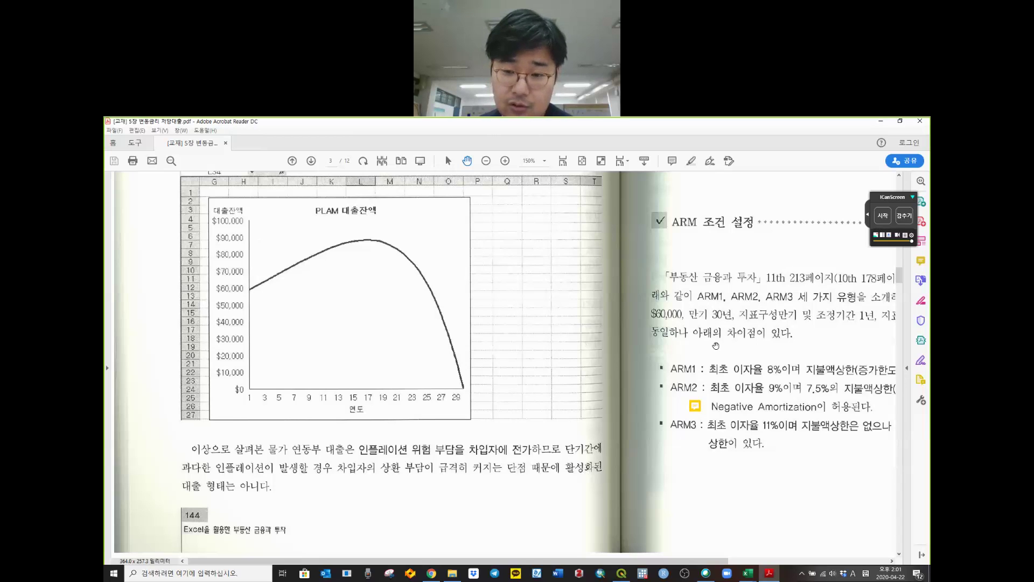
- Read the ARM repayment structure and ARM condition settings on page 145 at 125% zoom, including the note on negative amortization
scroll(738, 271, up, 6)
scroll(739, 271, right, 4)
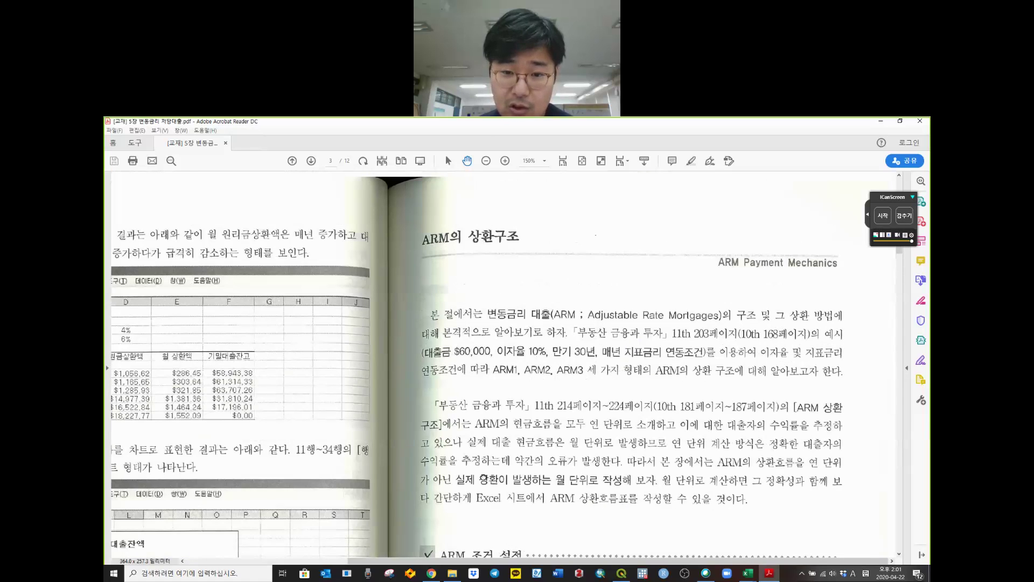
click(486, 161)
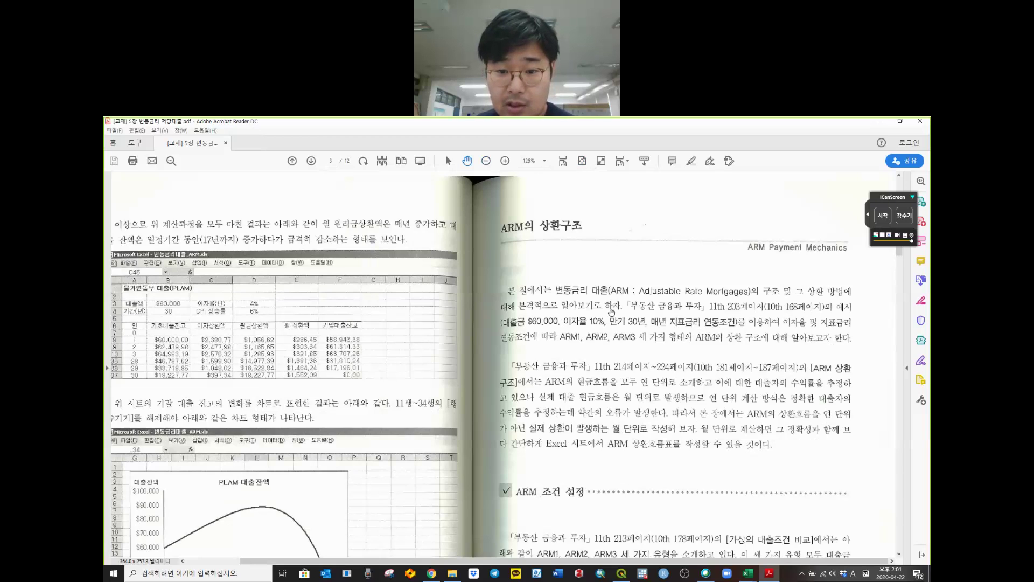
scroll(579, 302, down, 1)
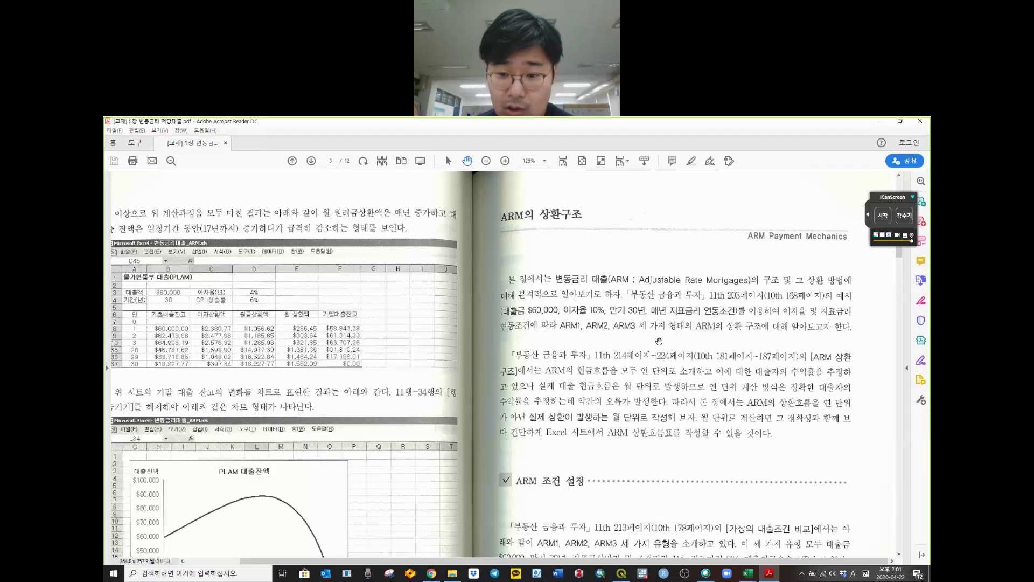
drag(667, 350, 613, 268)
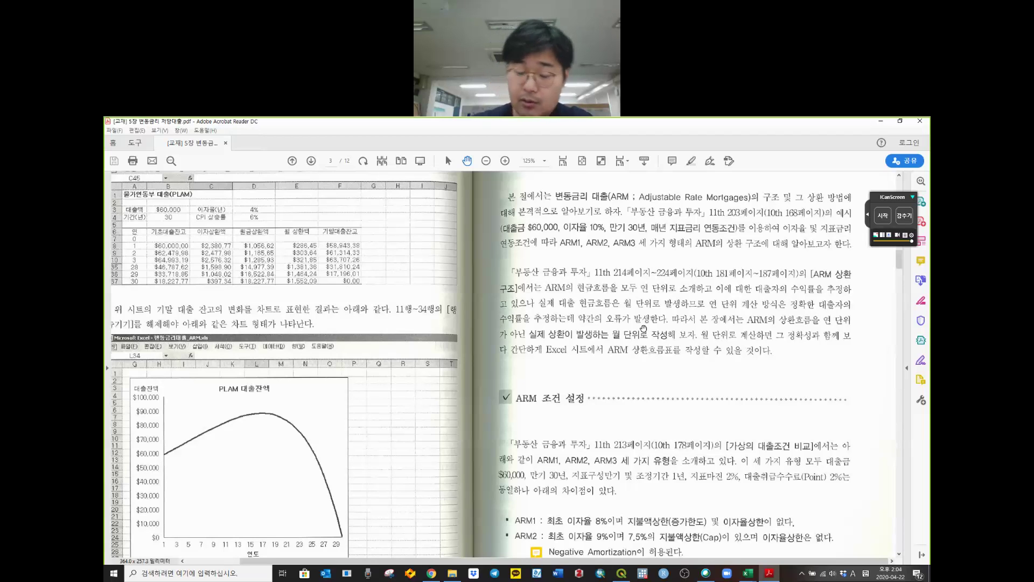
scroll(687, 465, down, 4)
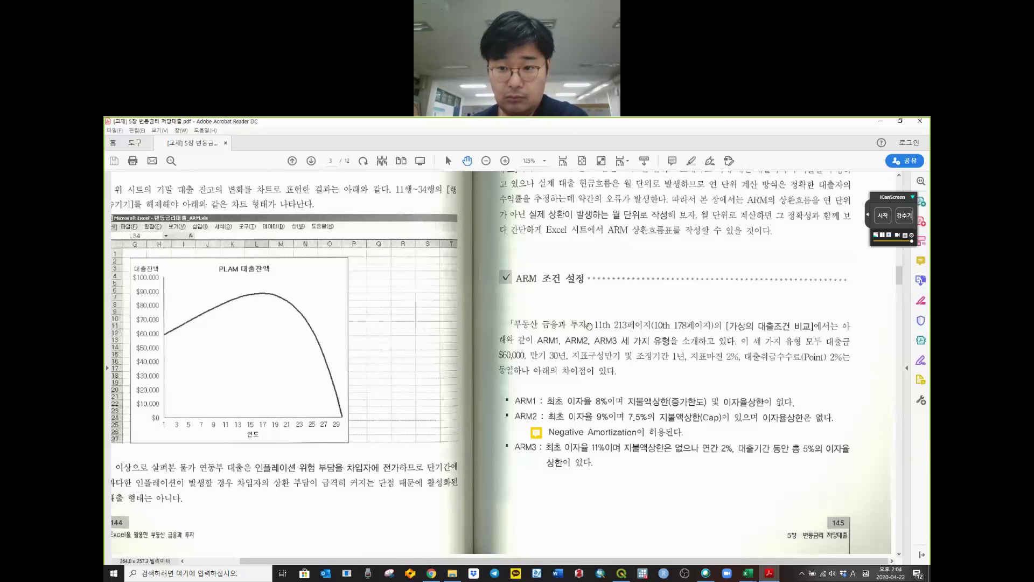
scroll(588, 326, up, 5)
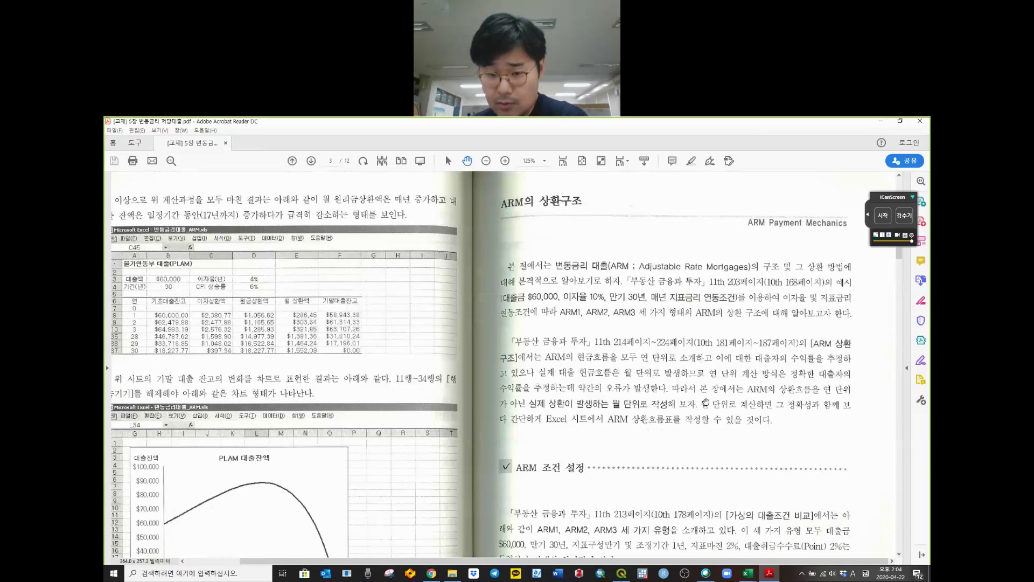
scroll(701, 418, down, 5)
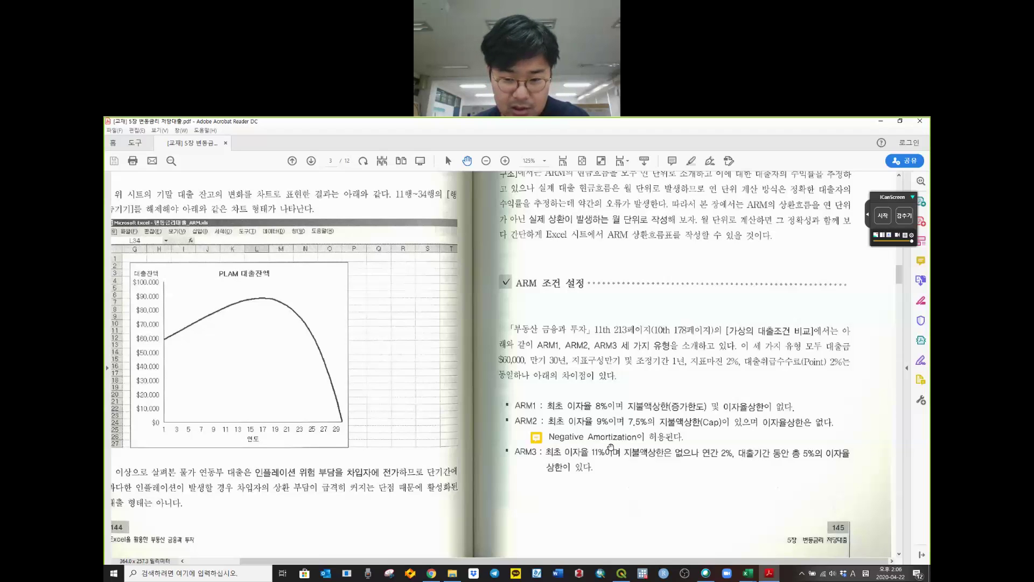
mouse_move(542, 441)
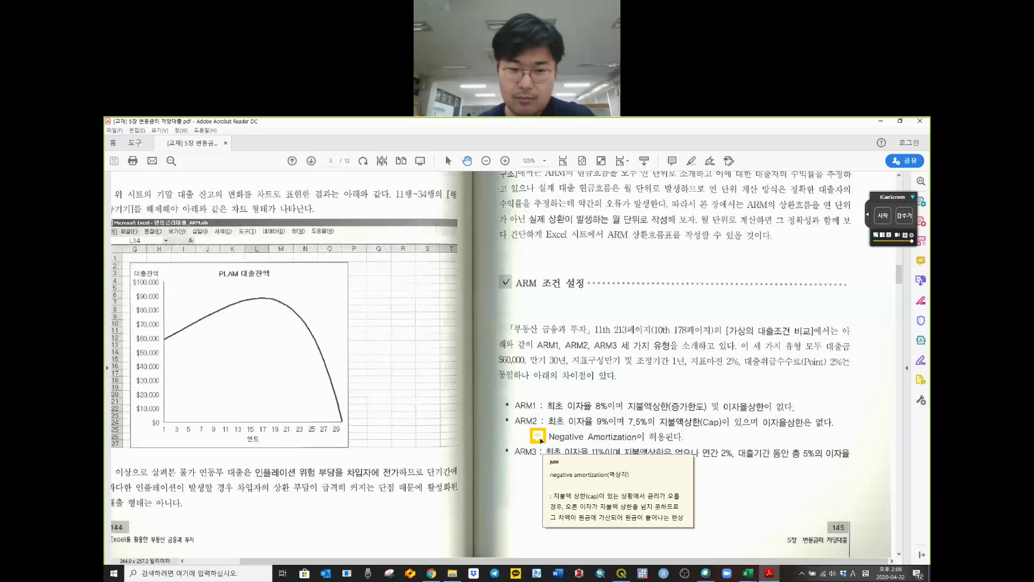
- Start screen annotation and handwrite "1 $100" with "2 $117.5" below it in red over the PLAM chart
click(887, 215)
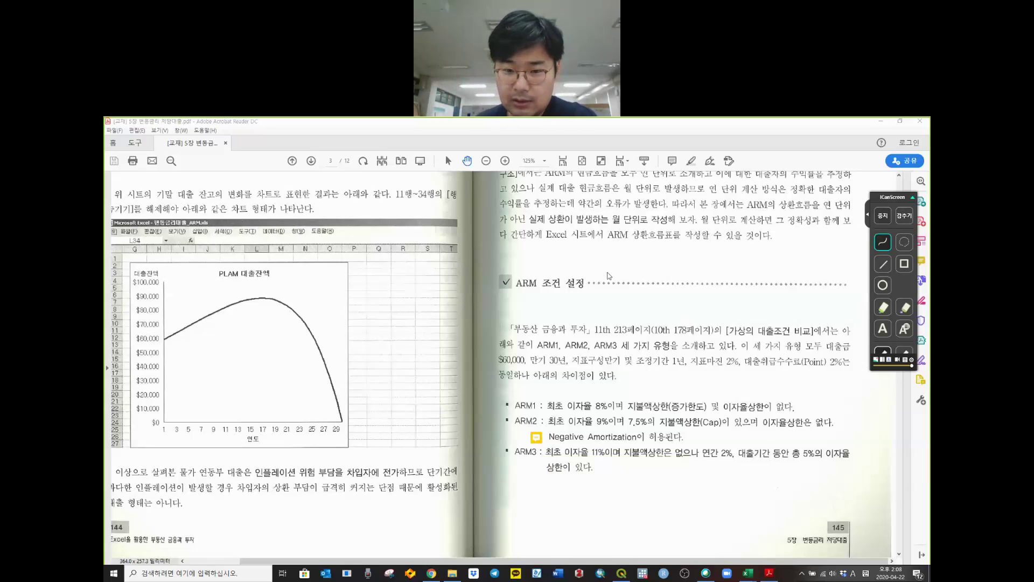
drag(306, 280, 305, 310)
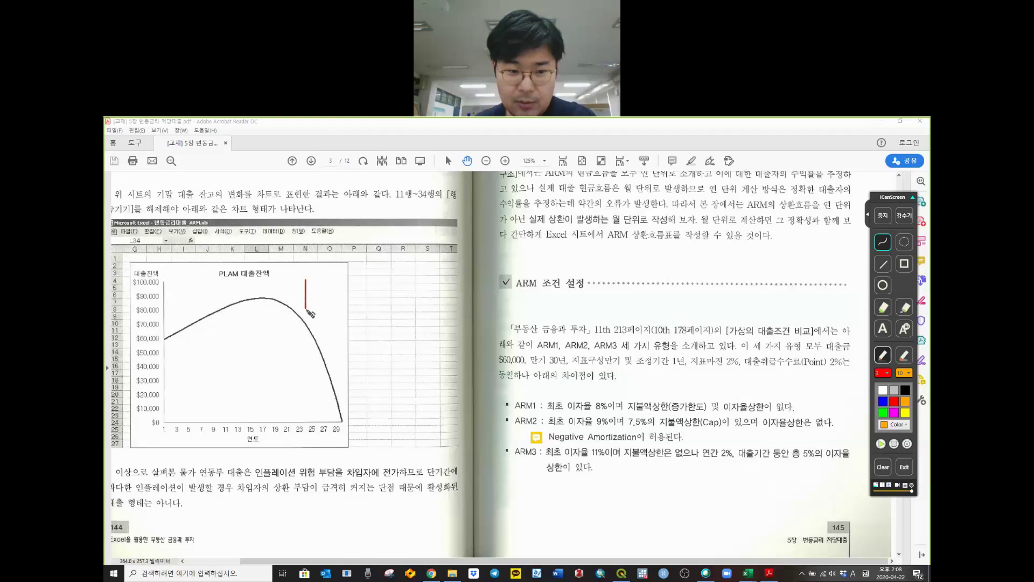
mouse_move(286, 360)
mouse_down()
mouse_move(286, 377)
mouse_move(317, 377)
mouse_up()
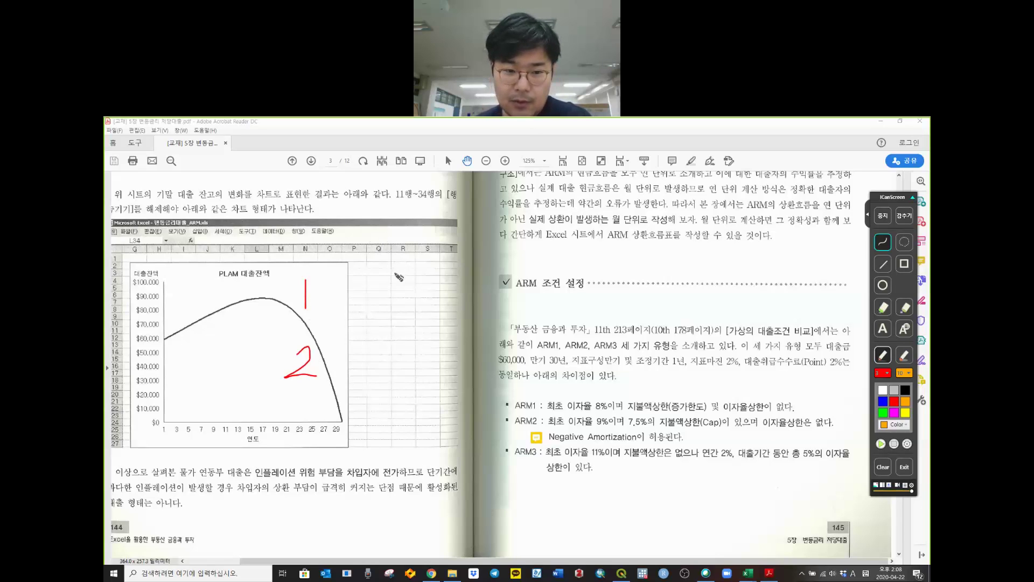
drag(382, 282, 382, 310)
mouse_move(418, 282)
mouse_down()
mouse_move(421, 305)
mouse_move(412, 280)
mouse_move(439, 290)
mouse_up()
drag(367, 279, 348, 307)
drag(357, 272, 355, 311)
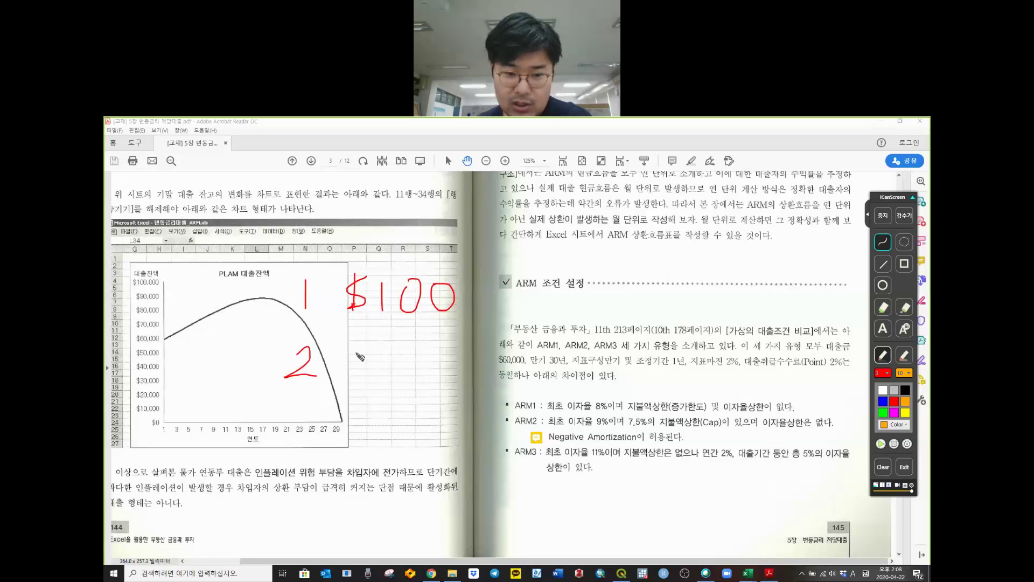
mouse_move(361, 343)
mouse_down()
mouse_move(360, 391)
mouse_move(346, 378)
mouse_up()
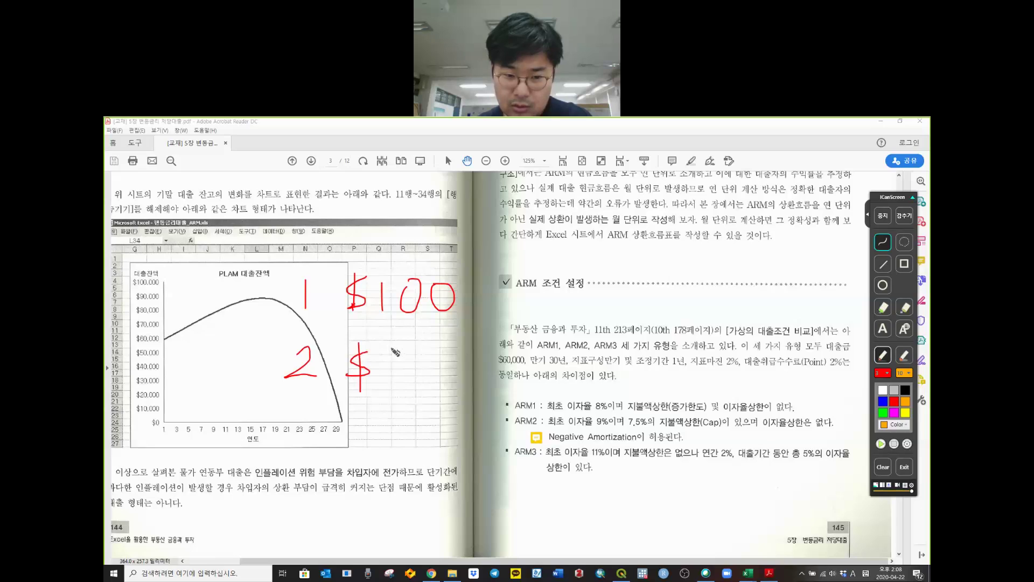
mouse_move(390, 346)
mouse_down()
mouse_move(389, 380)
mouse_move(415, 381)
mouse_move(450, 347)
mouse_move(441, 380)
mouse_move(462, 383)
mouse_move(474, 359)
mouse_up()
click(450, 382)
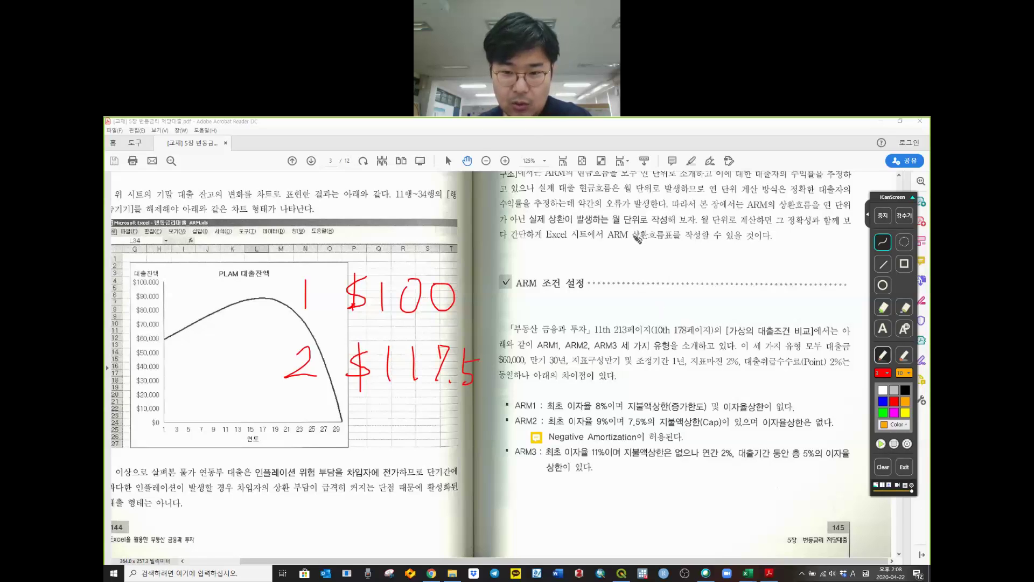
- Handwrite "7.5%" in red above the dotted line of the ARM condition settings heading
mouse_move(636, 236)
mouse_down()
mouse_move(641, 263)
mouse_move(654, 267)
mouse_move(641, 291)
mouse_up()
click(668, 282)
drag(694, 251, 681, 288)
mouse_move(761, 253)
mouse_down()
mouse_move(741, 288)
mouse_move(743, 272)
mouse_up()
drag(781, 278, 772, 287)
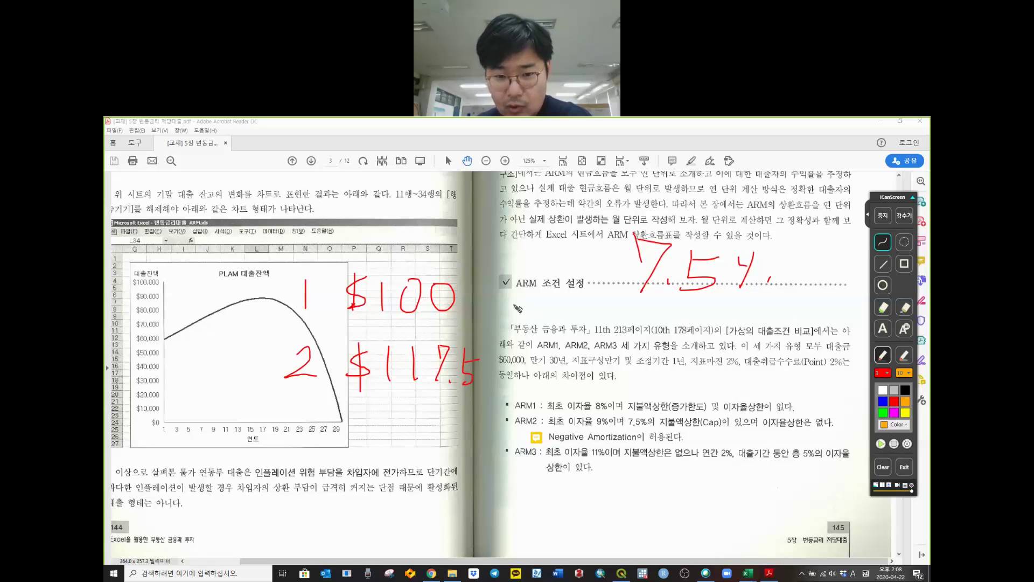
- Draw a red arrow from the handwritten $100 down to a new handwritten "$107.5" beside $117.5
mouse_move(493, 303)
mouse_down()
mouse_move(588, 340)
mouse_move(548, 396)
mouse_move(561, 394)
mouse_move(569, 366)
mouse_up()
mouse_move(579, 363)
mouse_down()
mouse_move(591, 362)
mouse_move(587, 393)
mouse_move(616, 386)
mouse_move(605, 399)
mouse_move(618, 366)
mouse_up()
click(598, 396)
drag(540, 364, 518, 387)
drag(528, 358, 524, 392)
drag(526, 351, 532, 402)
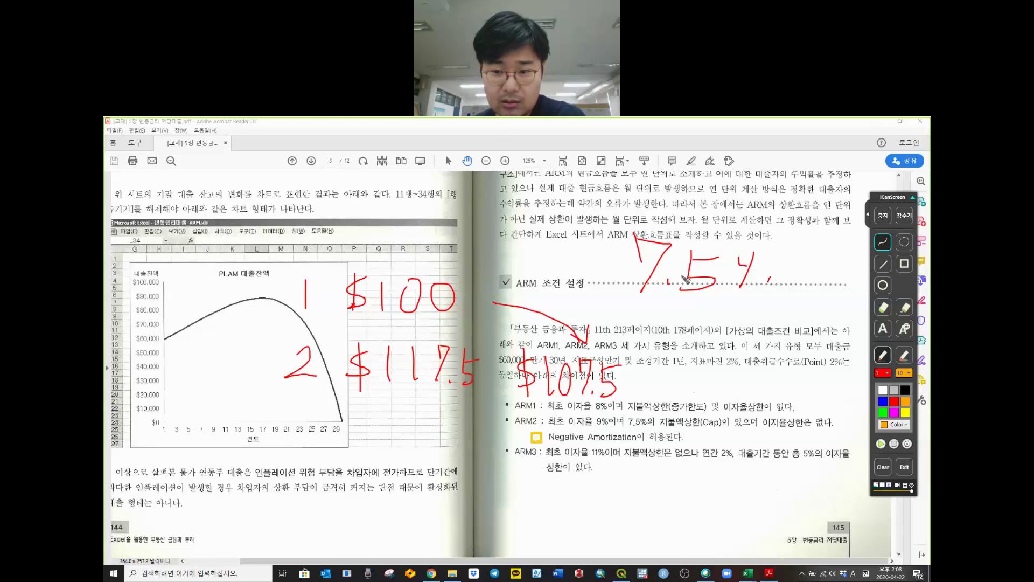
- Erase the handwritten 7.5% and switch back to the freehand pen
click(904, 307)
drag(643, 253, 781, 283)
click(883, 242)
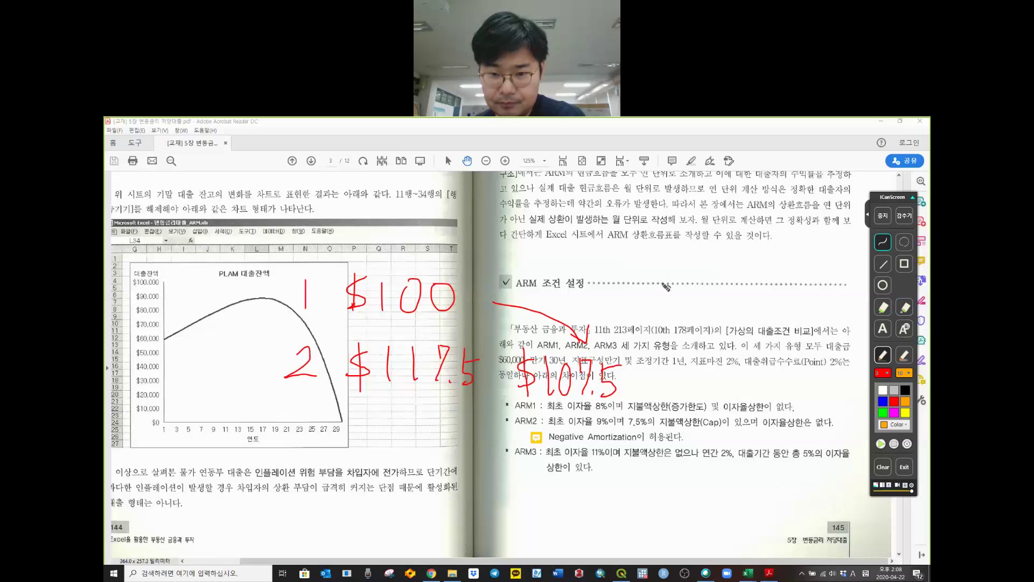
- Handwrite "$1,000" in red over the dotted line of the ARM condition settings heading
mouse_move(662, 280)
mouse_down()
mouse_move(664, 301)
mouse_move(690, 297)
mouse_move(698, 276)
mouse_up()
mouse_move(725, 277)
mouse_down()
mouse_move(717, 295)
mouse_move(726, 276)
mouse_move(746, 293)
mouse_move(758, 281)
mouse_up()
drag(680, 300, 677, 312)
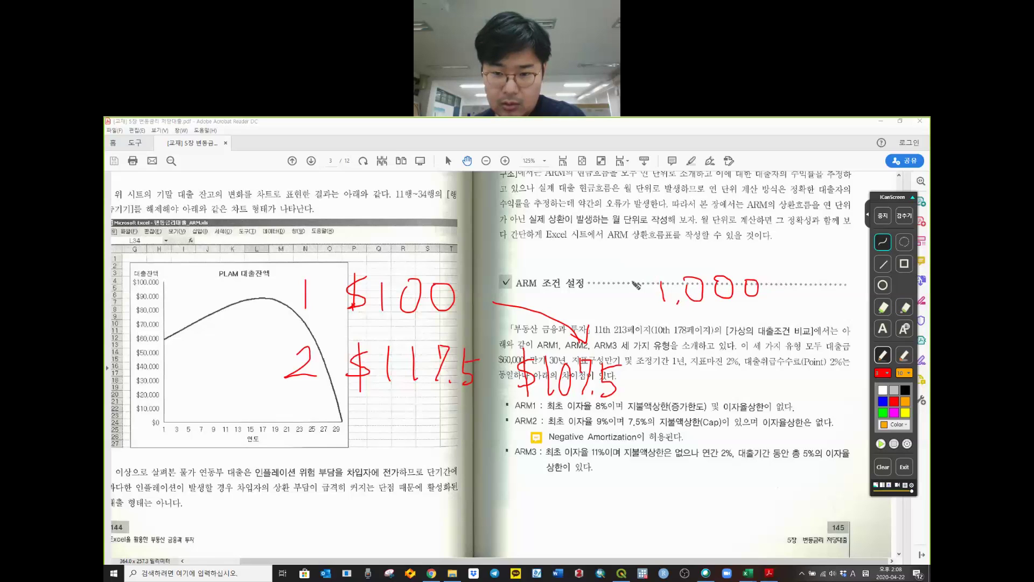
mouse_move(644, 273)
mouse_down()
mouse_move(633, 294)
mouse_move(644, 305)
mouse_up()
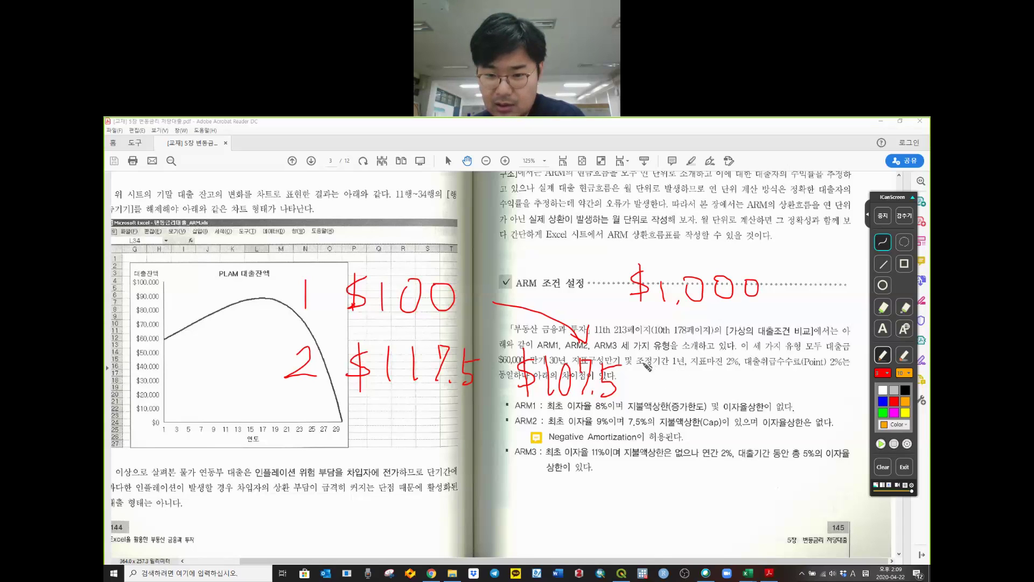
- Handwrite "$1,010" in red beside the handwritten $107.5 and draw a box around it
drag(648, 367, 635, 406)
drag(644, 352, 652, 412)
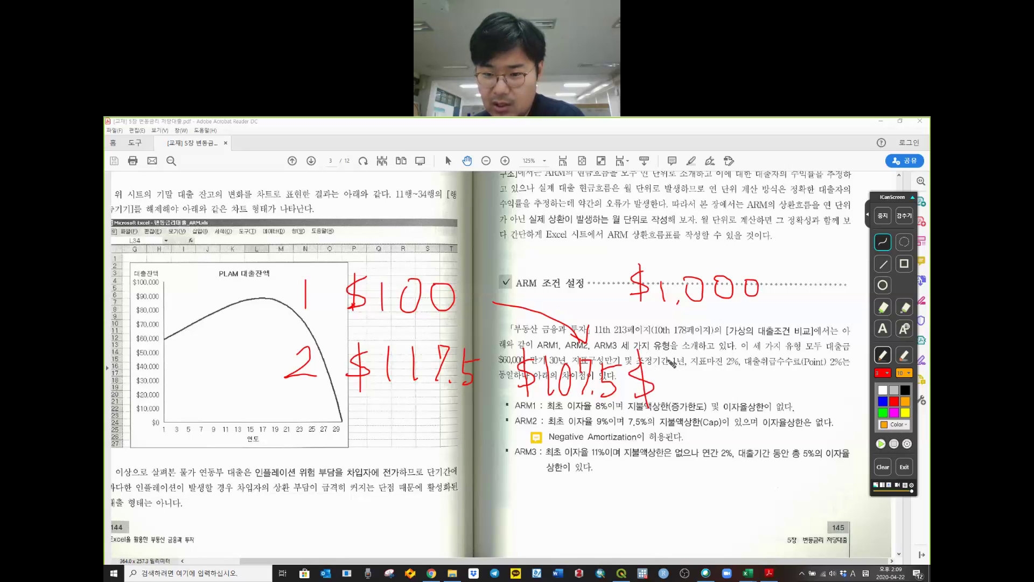
mouse_move(671, 366)
mouse_down()
mouse_move(668, 397)
mouse_move(695, 396)
mouse_move(699, 371)
mouse_move(726, 397)
mouse_move(750, 393)
mouse_move(760, 374)
mouse_up()
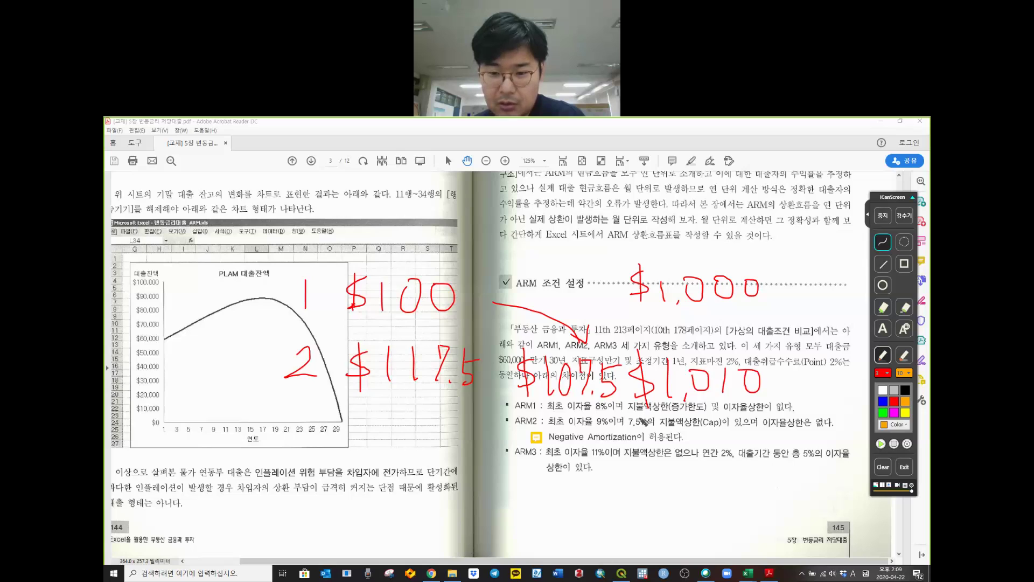
mouse_move(642, 422)
mouse_down()
mouse_move(796, 418)
mouse_move(694, 350)
mouse_move(633, 380)
mouse_move(639, 421)
mouse_up()
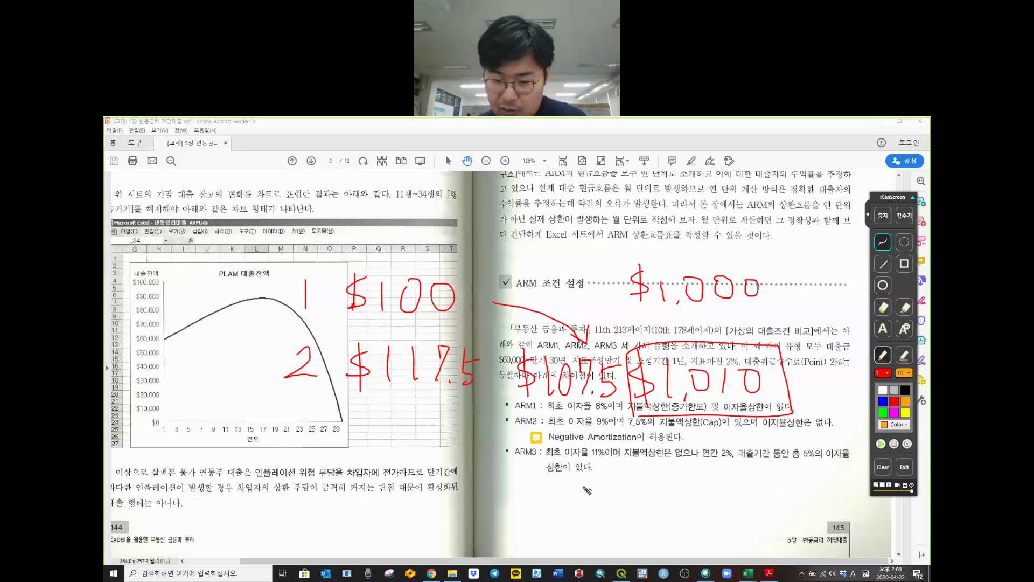
mouse_move(536, 492)
mouse_down()
mouse_move(578, 510)
mouse_move(626, 506)
mouse_move(708, 547)
mouse_up()
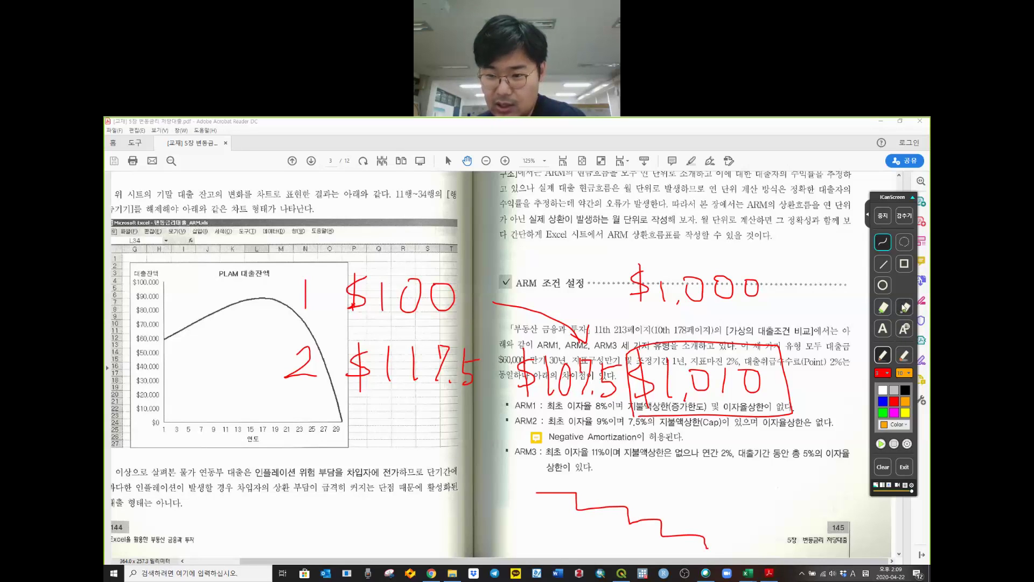
click(905, 307)
click(619, 520)
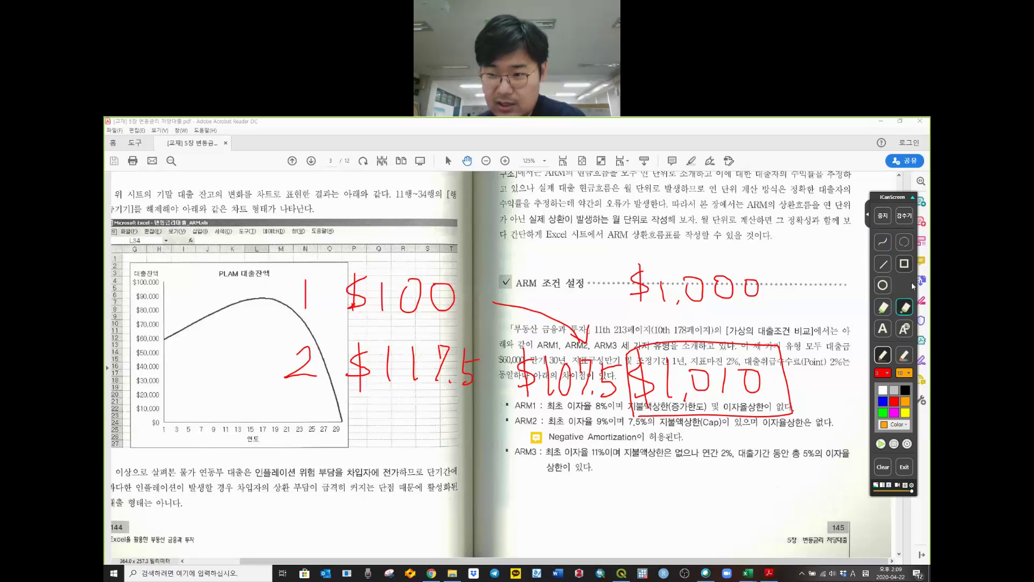
- Draw a rising red staircase line below the ARM3 condition and underline the last two digits of the handwritten $1,010
click(883, 243)
drag(524, 535, 785, 476)
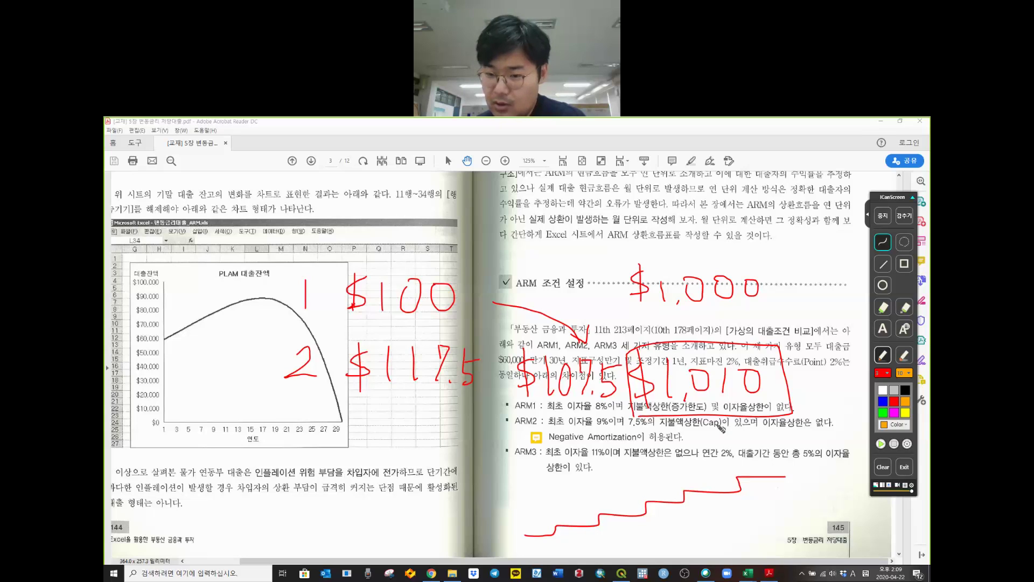
drag(785, 401, 720, 403)
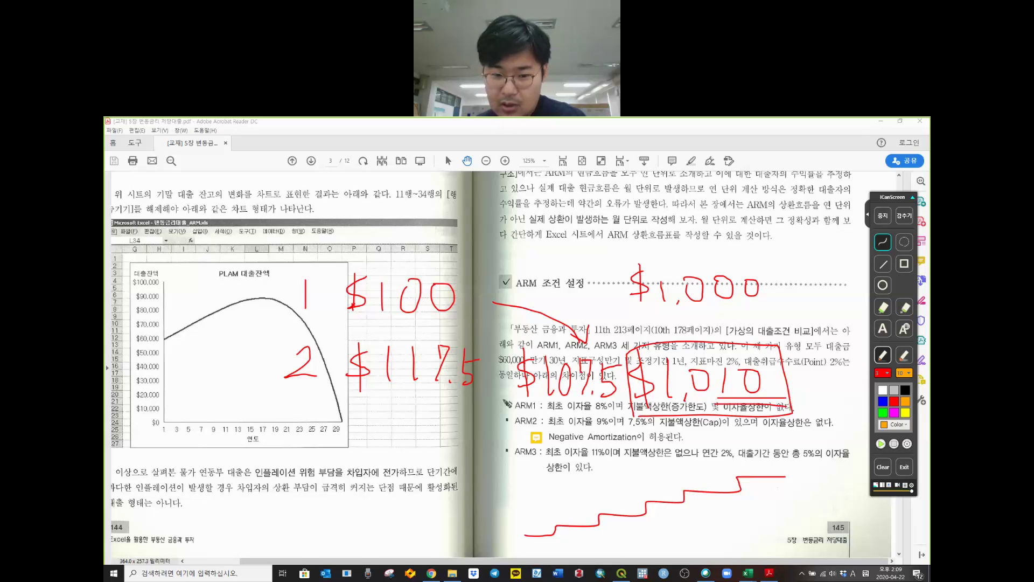
- Box the handwritten $107.5 in red, and handwrite "10$" below it with a curved arrow sweeping up toward the $1,010 box
drag(518, 416, 639, 418)
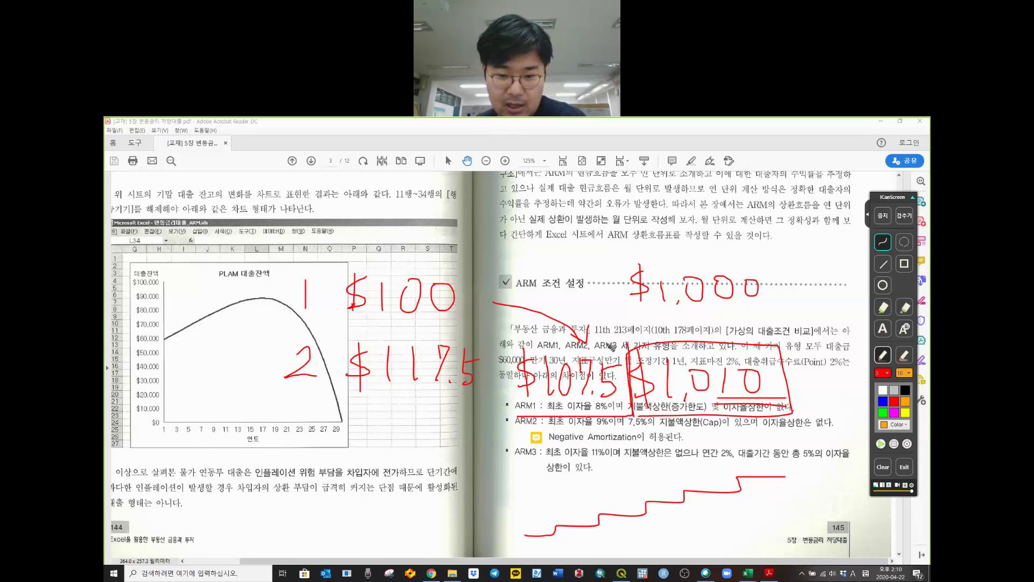
mouse_move(515, 352)
mouse_down()
mouse_move(585, 351)
mouse_move(522, 417)
mouse_move(571, 468)
mouse_up()
mouse_move(605, 436)
mouse_down()
mouse_move(591, 450)
mouse_move(599, 439)
mouse_move(620, 480)
mouse_move(711, 441)
mouse_move(727, 465)
mouse_up()
click(600, 479)
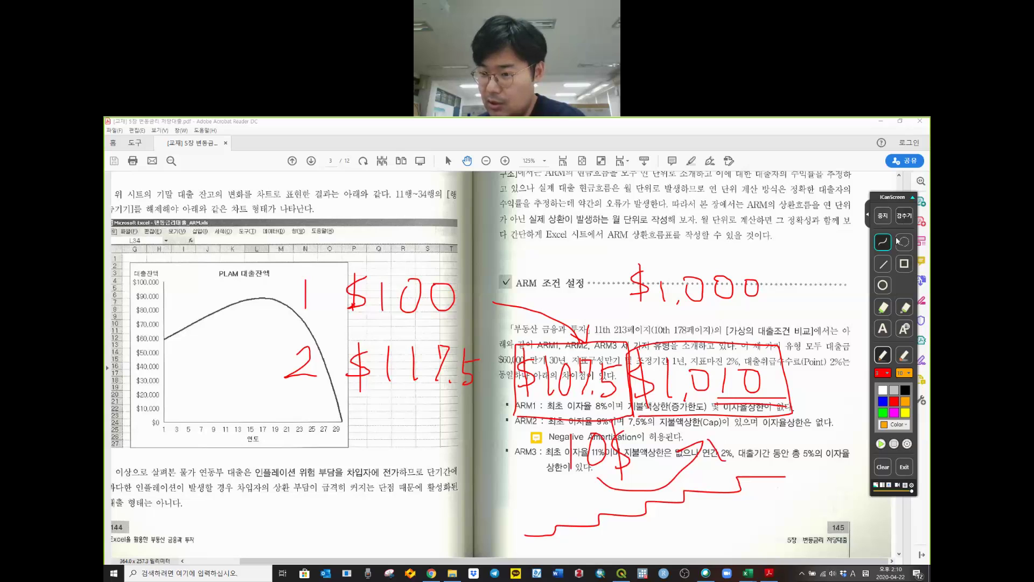
- Clear all handwritten annotations and stop the screen annotation mode
click(884, 467)
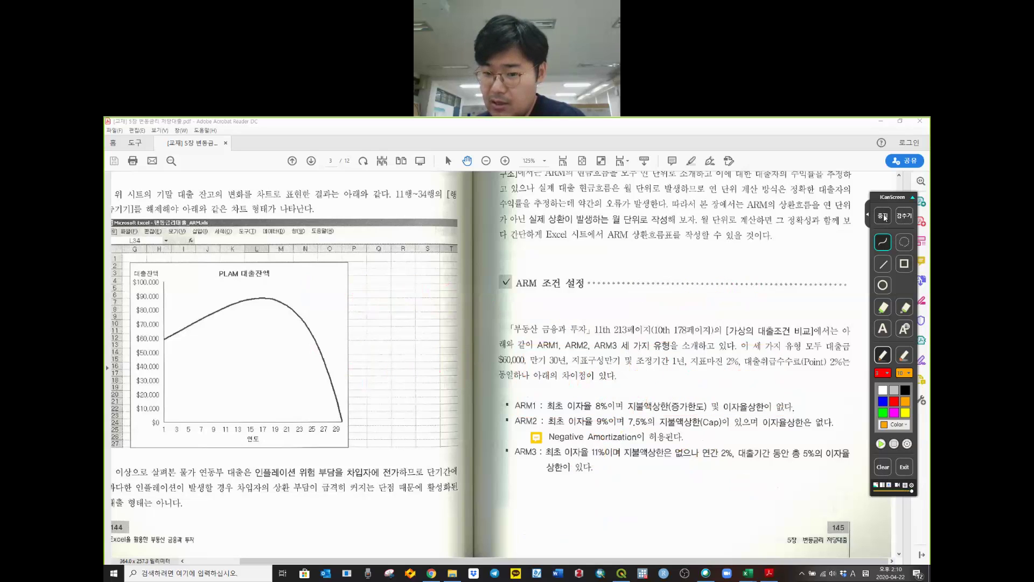
click(884, 216)
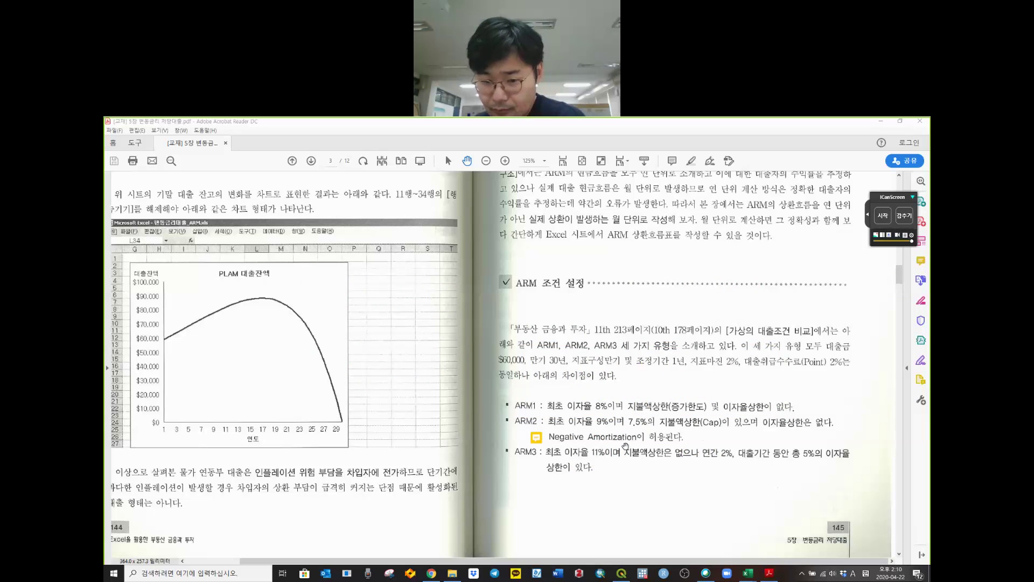
- Restart screen annotation and handwrite "2019 4%" in red below the ARM3 condition, with "2020" on the line beneath
mouse_move(534, 444)
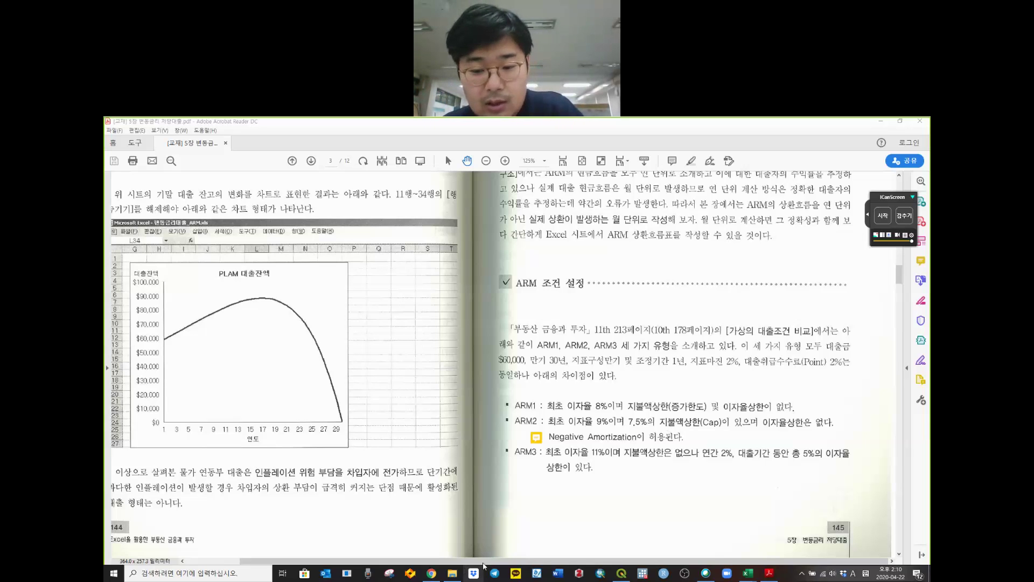
click(884, 216)
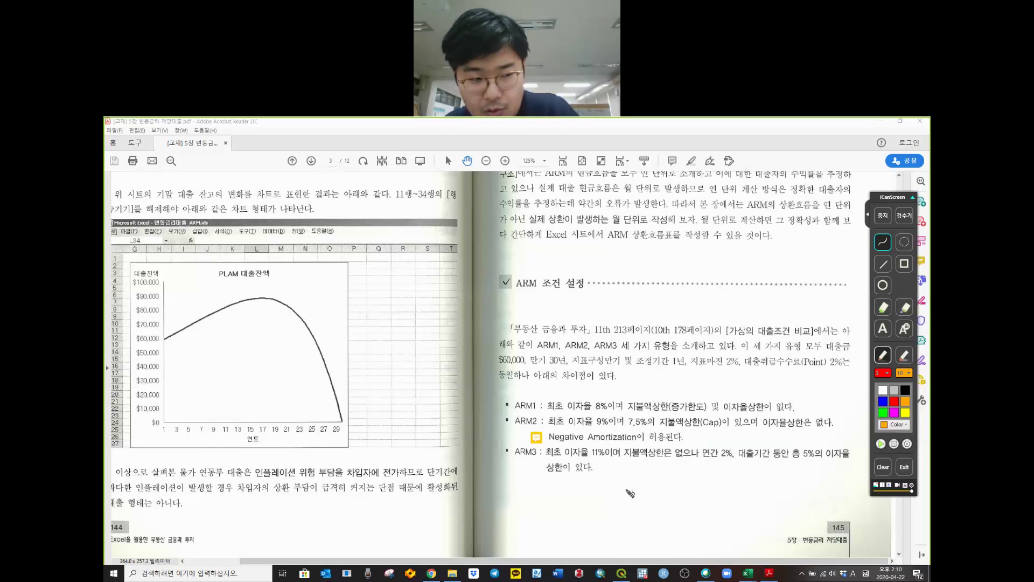
drag(504, 486, 578, 497)
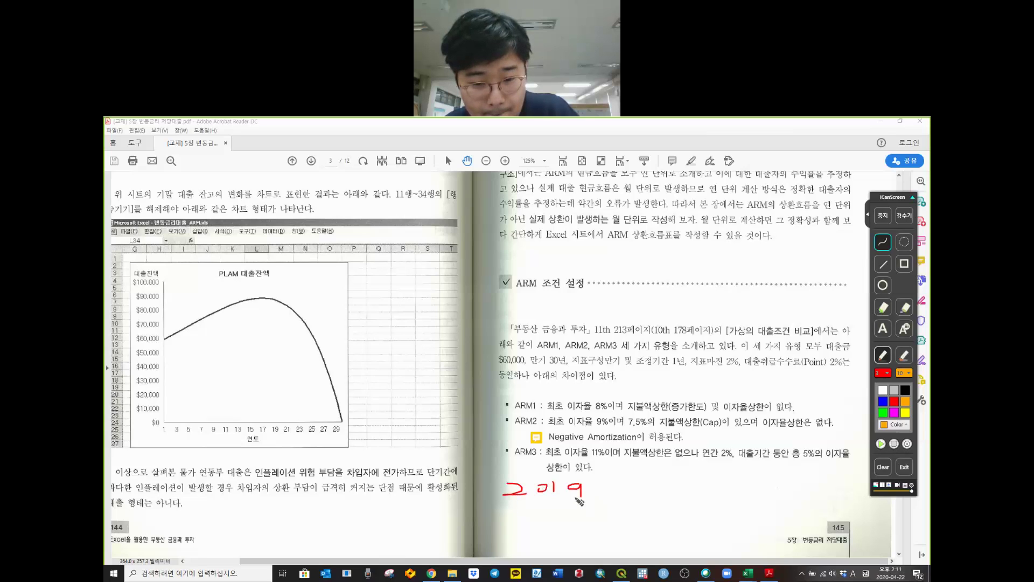
mouse_move(508, 516)
mouse_down()
mouse_move(574, 531)
mouse_move(587, 518)
mouse_up()
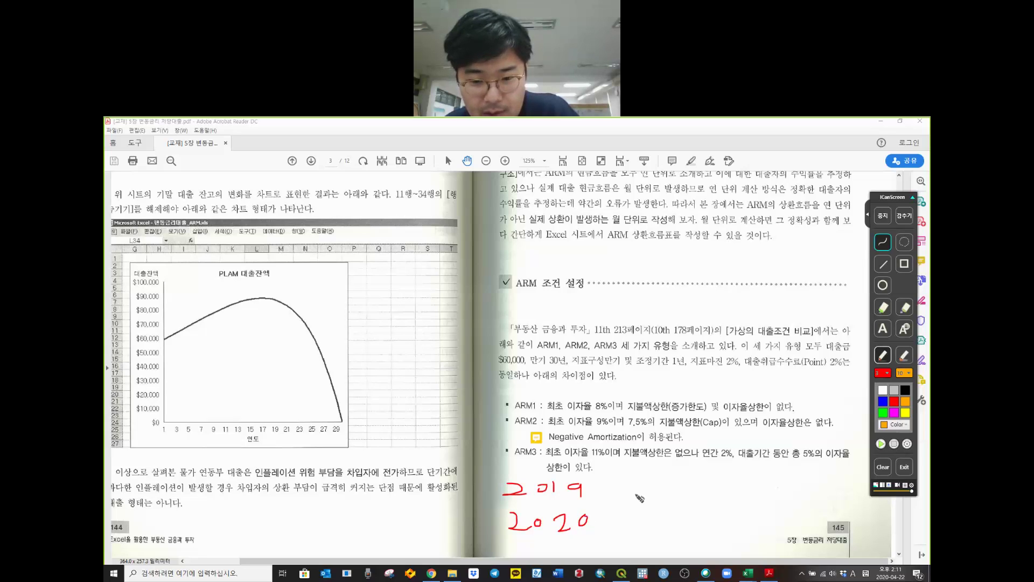
drag(634, 482, 645, 494)
mouse_move(641, 482)
mouse_down()
mouse_move(639, 501)
mouse_move(654, 497)
mouse_up()
drag(656, 484, 663, 497)
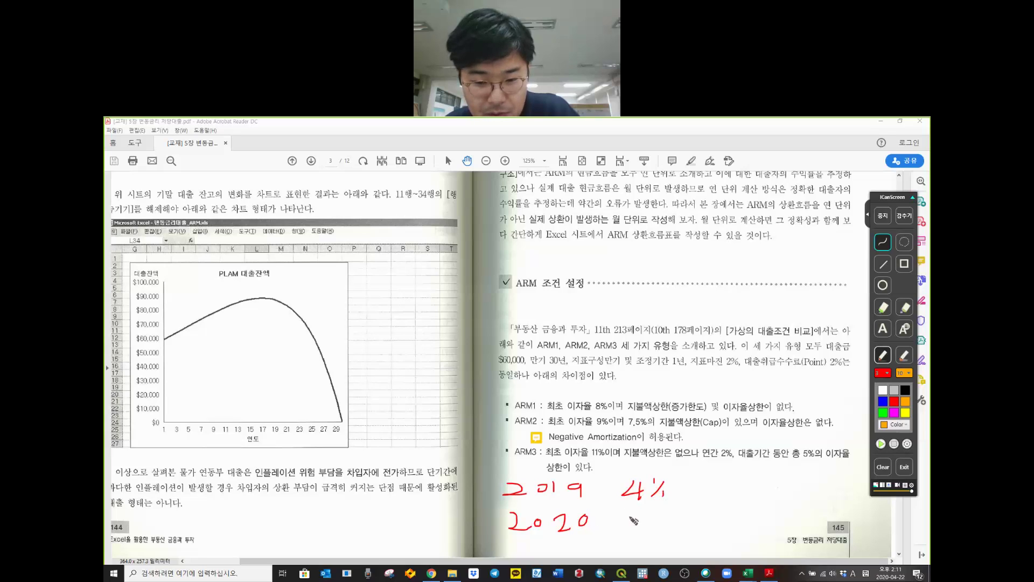
- Handwrite "6%" beside 2020 with an up arrow and "(X)", and erase the arrow and "(X)"
mouse_move(620, 533)
mouse_down()
mouse_move(634, 516)
mouse_move(634, 532)
mouse_move(650, 536)
mouse_move(656, 526)
mouse_move(666, 536)
mouse_move(706, 505)
mouse_move(733, 541)
mouse_move(715, 545)
mouse_up()
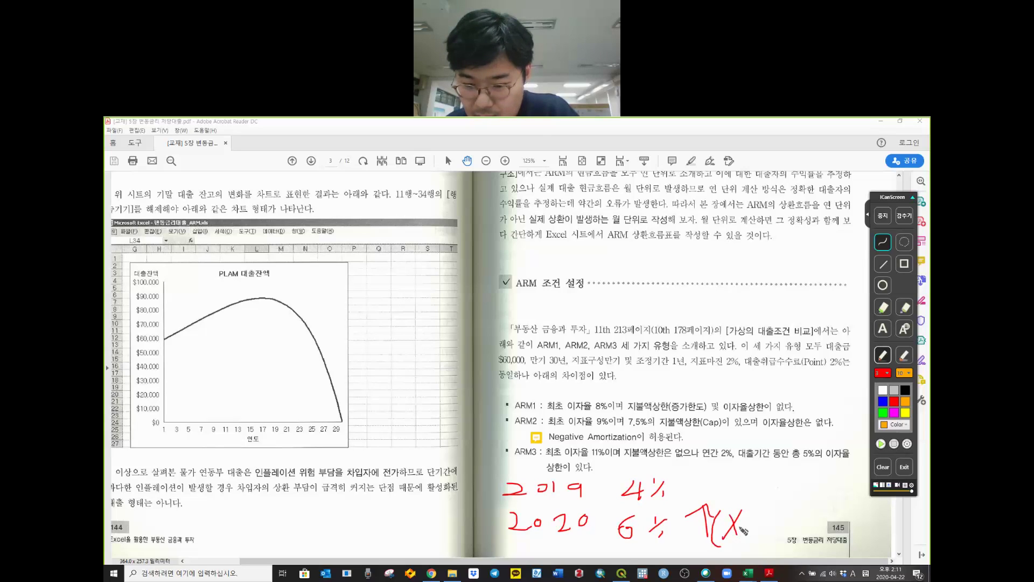
drag(749, 511, 742, 542)
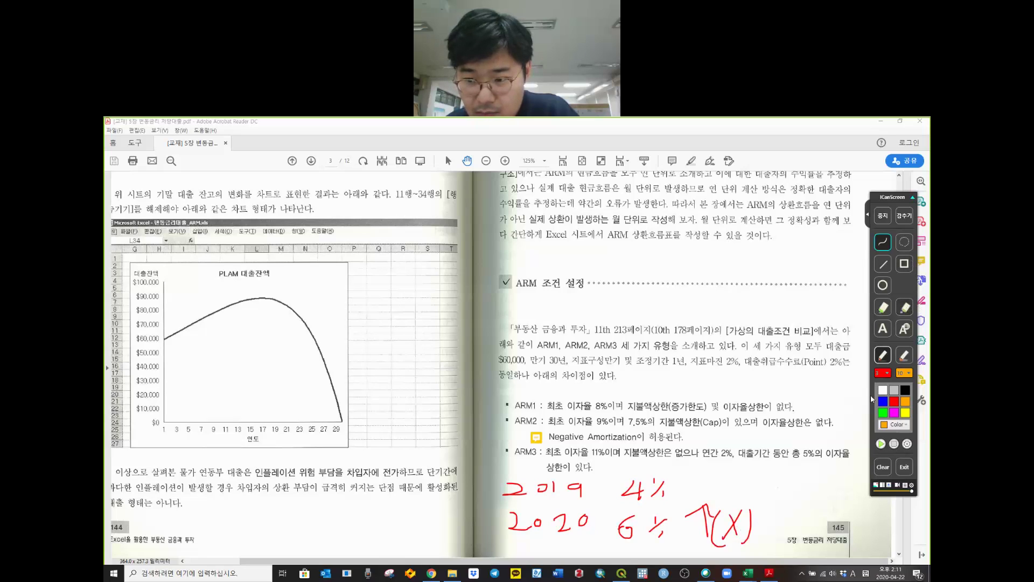
click(905, 307)
drag(690, 518, 769, 526)
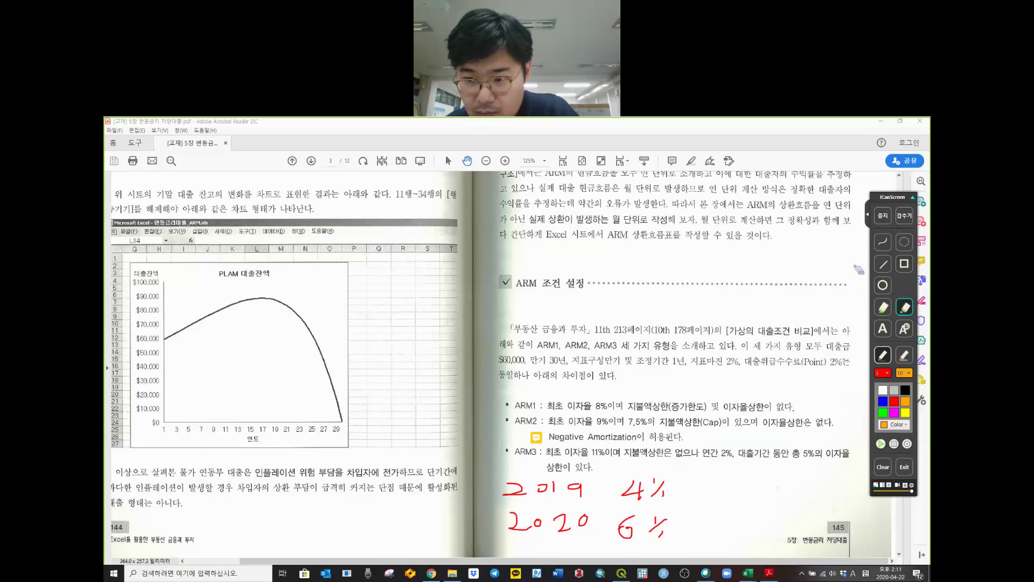
click(883, 244)
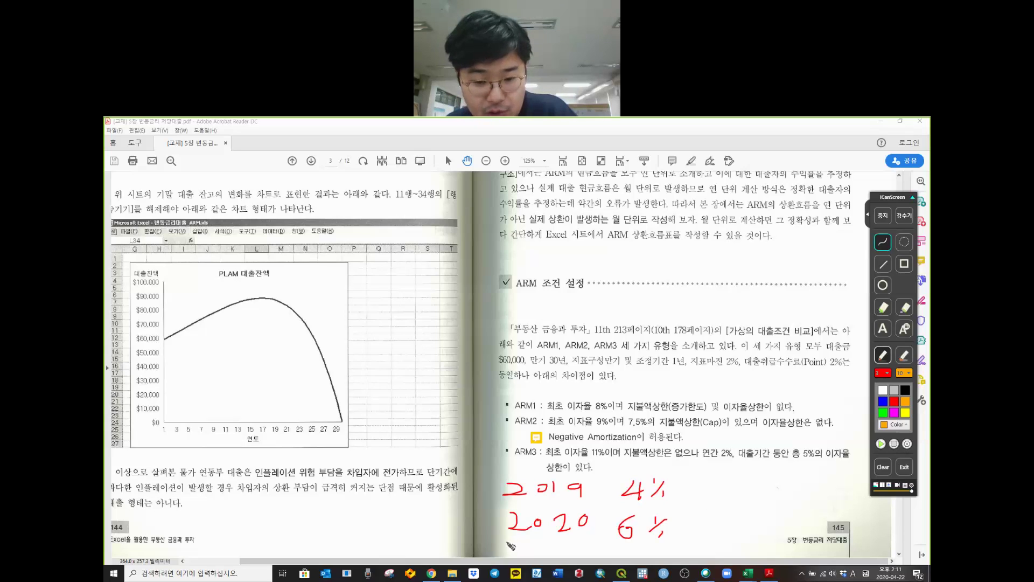
mouse_move(509, 541)
mouse_down()
mouse_move(521, 544)
mouse_move(512, 557)
mouse_up()
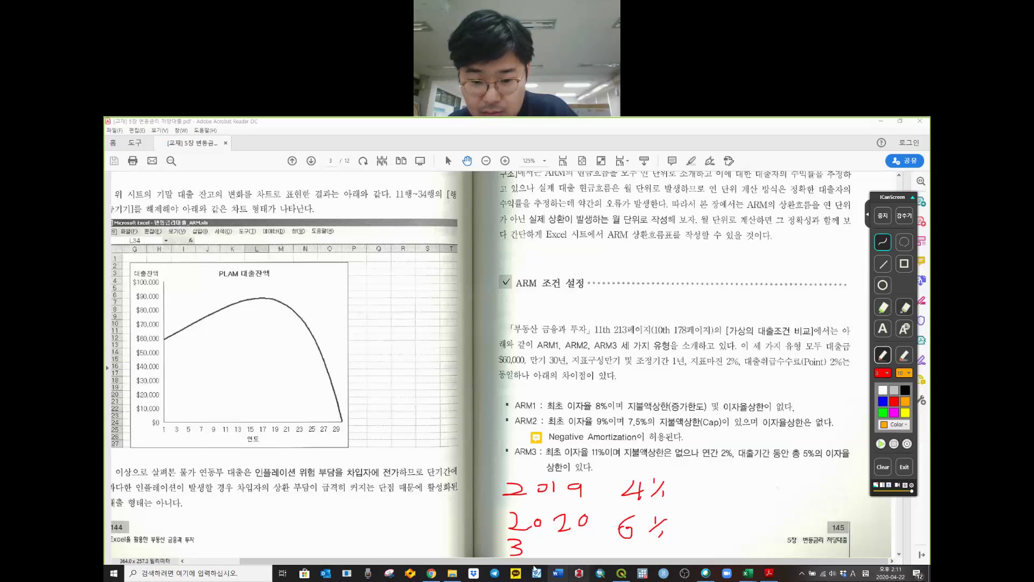
click(906, 307)
click(518, 548)
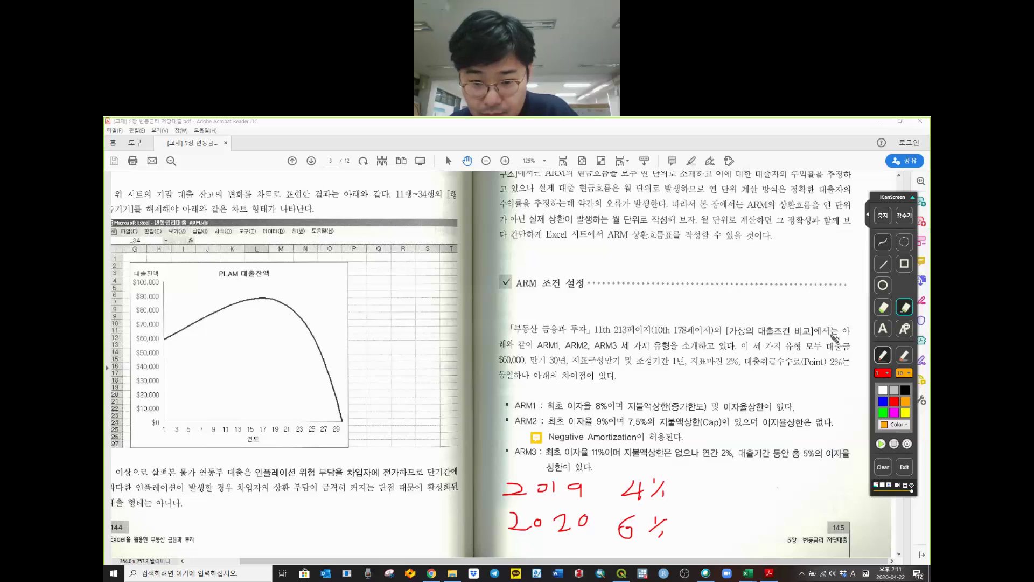
- Handwrite "2021" with a rightward arrow under the 2020 line, and clear all annotations
click(883, 242)
mouse_move(511, 543)
mouse_down()
mouse_move(523, 543)
mouse_move(513, 554)
mouse_move(691, 538)
mouse_up()
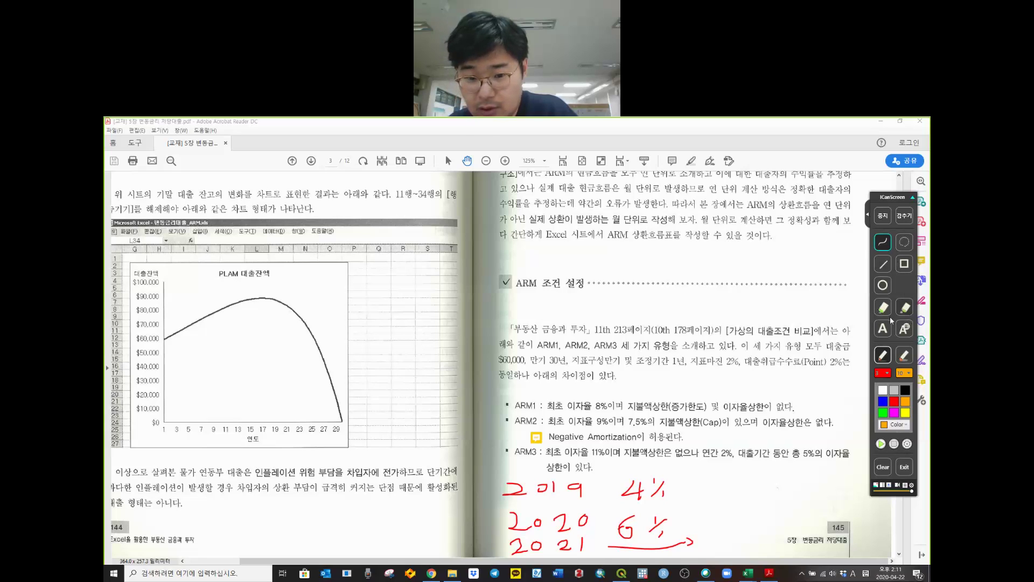
click(889, 466)
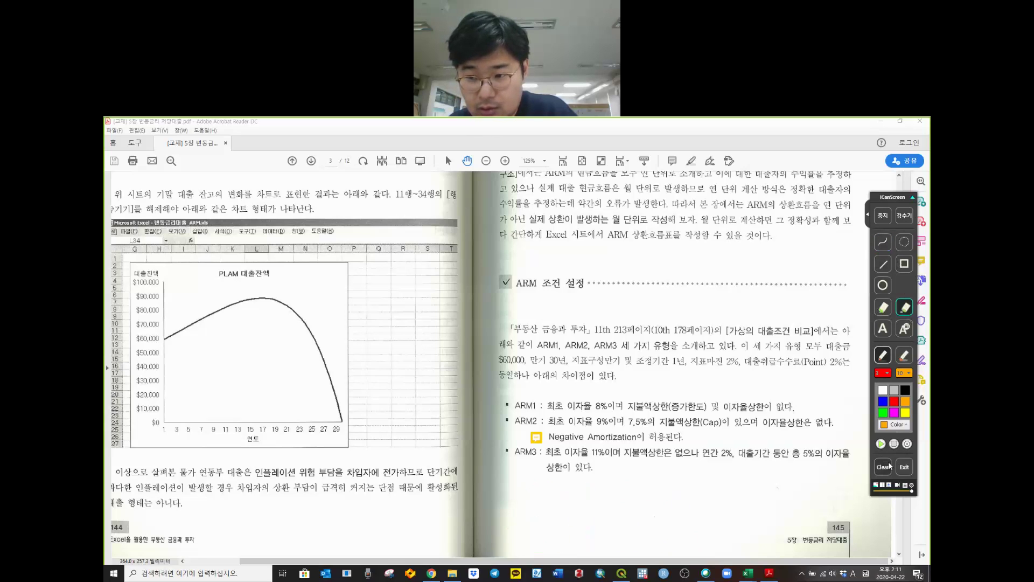
- Handwrite the years 2015, 2016, 2017, 2018 and 2019 in a red column over the right part of the PLAM chart
click(886, 241)
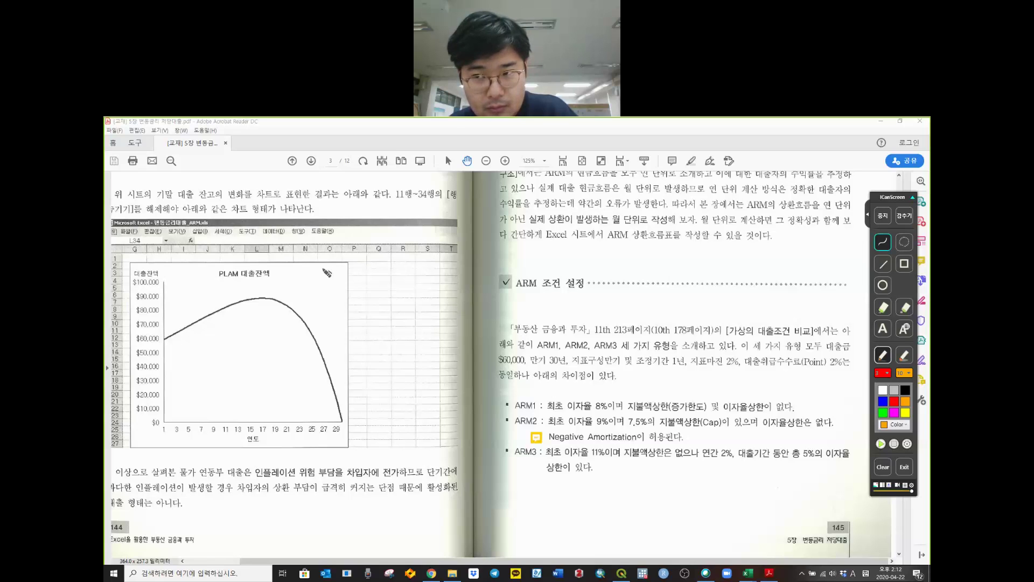
mouse_move(321, 269)
mouse_down()
mouse_move(360, 276)
mouse_move(330, 300)
mouse_move(362, 300)
mouse_up()
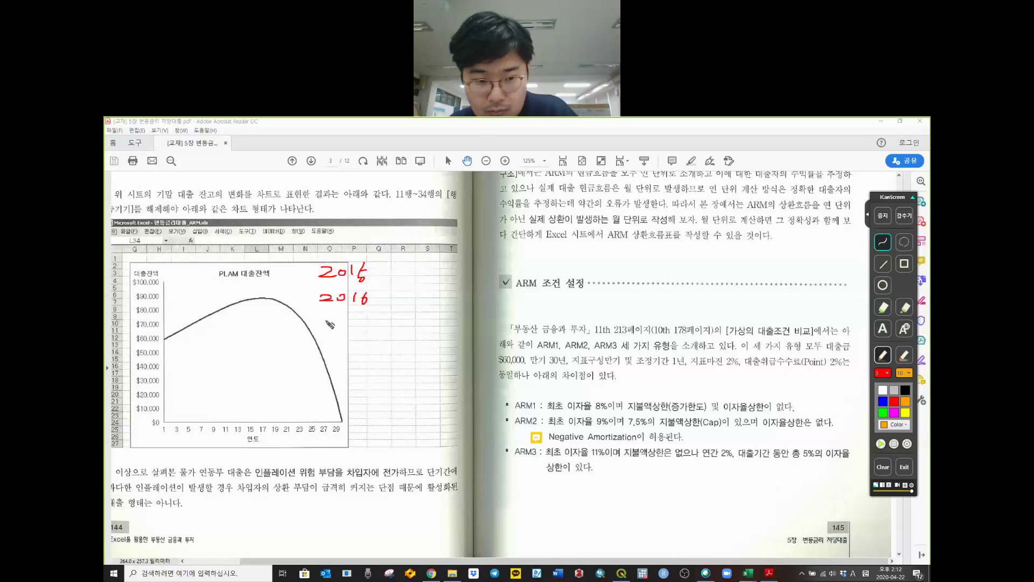
drag(315, 325, 363, 334)
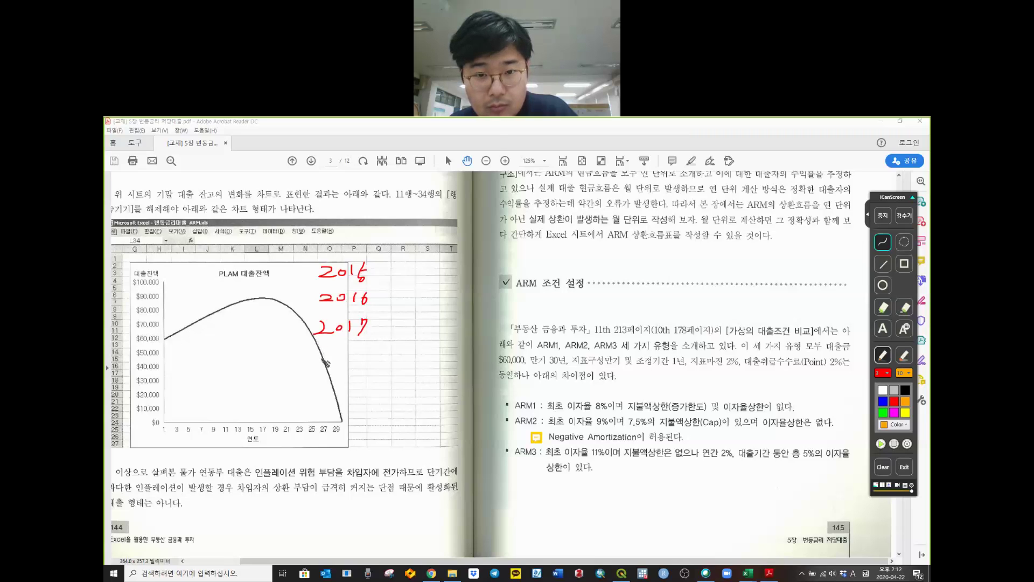
mouse_move(309, 362)
mouse_down()
mouse_move(365, 364)
mouse_move(360, 371)
mouse_up()
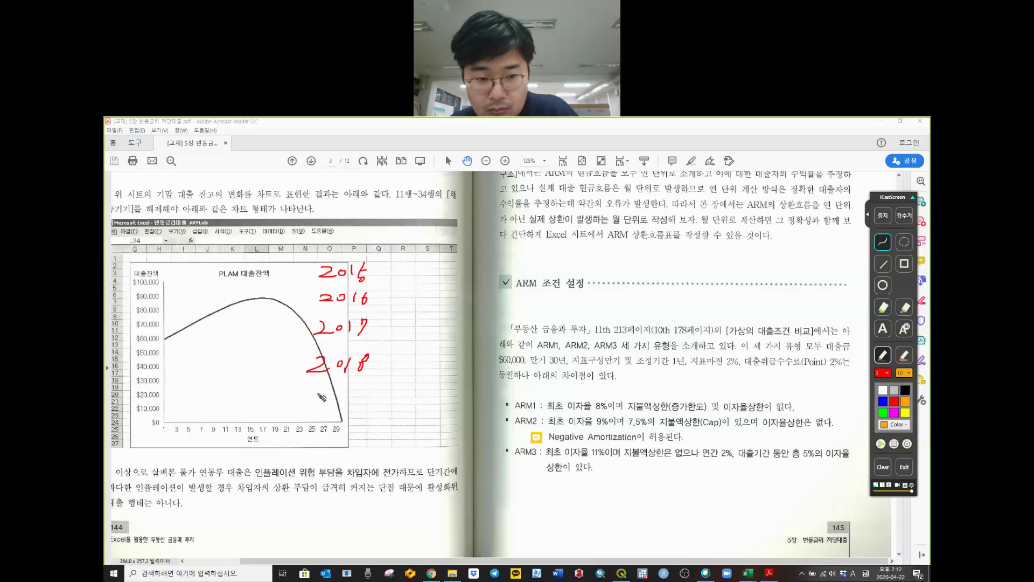
drag(311, 395, 327, 402)
mouse_move(338, 395)
mouse_down()
mouse_move(370, 393)
mouse_move(366, 403)
mouse_up()
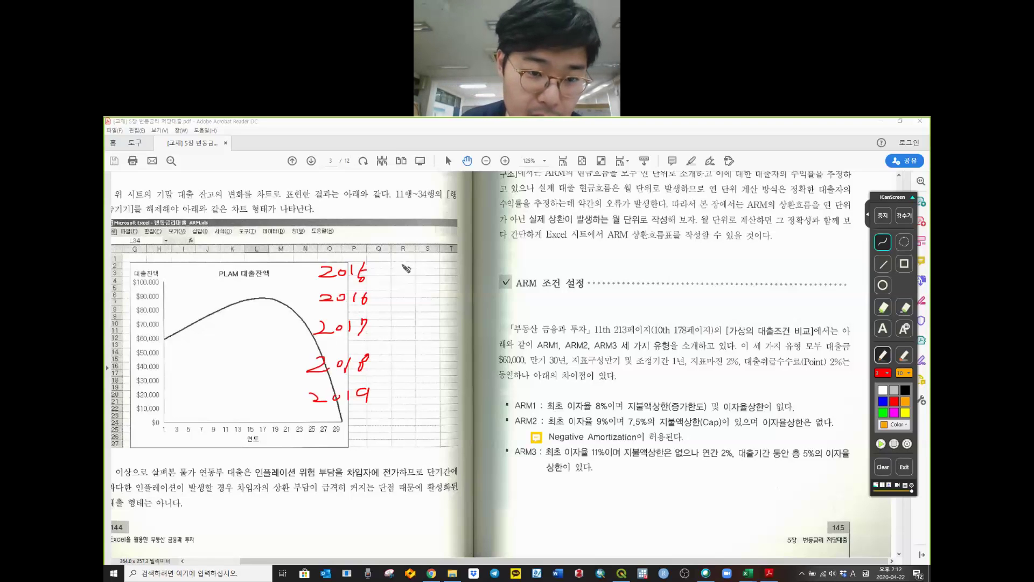
- Handwrite "5%" beside 2015 and underline "연간 2%" in the ARM3 condition in red
mouse_move(409, 263)
mouse_down()
mouse_move(416, 281)
mouse_move(421, 263)
mouse_move(434, 277)
mouse_up()
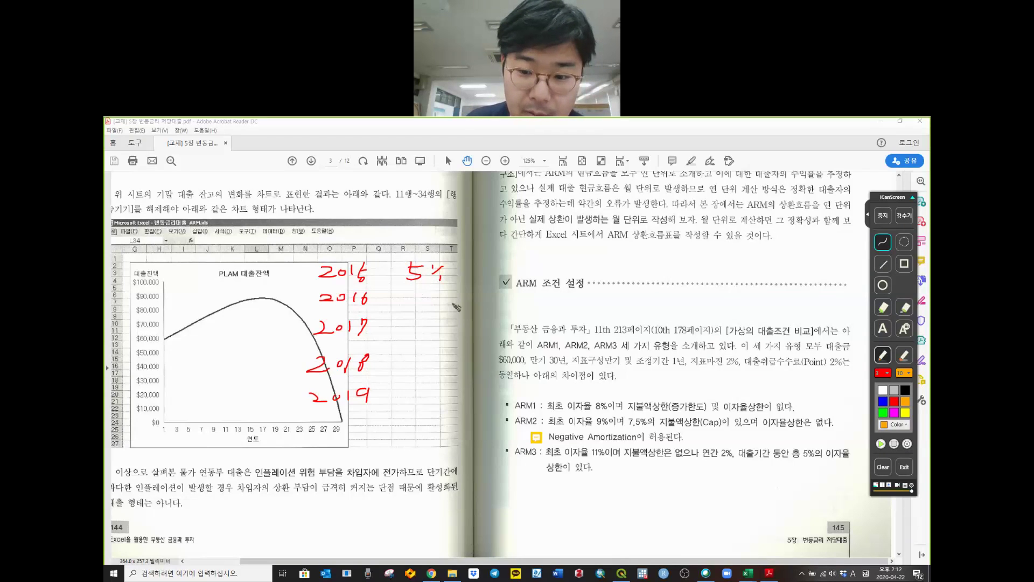
drag(700, 460, 733, 460)
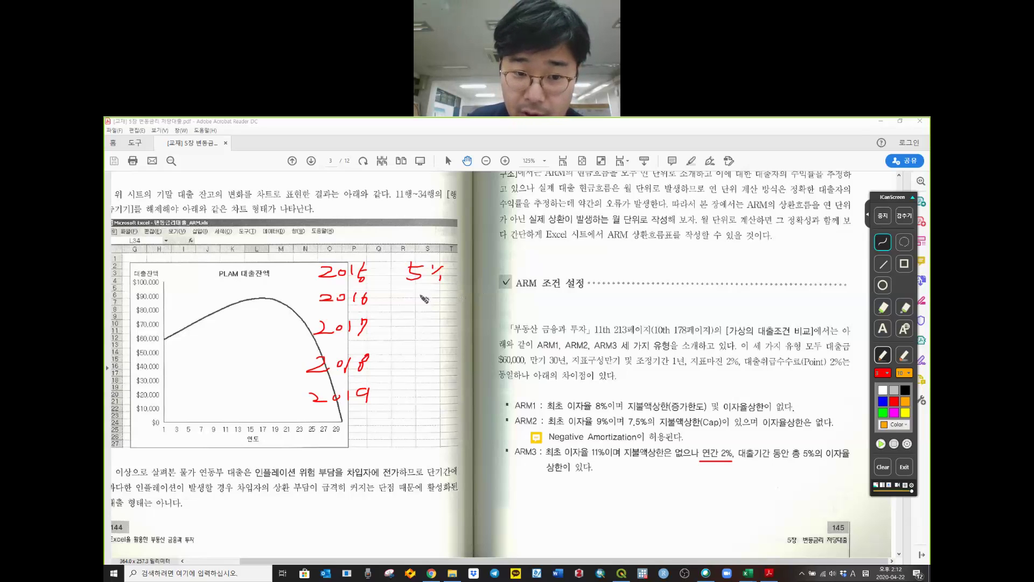
- Handwrite "7%", "9%" and "11%" beside 2016, 2017 and 2018, and draw a red cross next to the 11%
mouse_move(404, 296)
mouse_down()
mouse_move(406, 311)
mouse_move(439, 304)
mouse_move(414, 341)
mouse_move(436, 331)
mouse_up()
mouse_move(443, 327)
mouse_down()
mouse_move(433, 341)
mouse_move(445, 341)
mouse_move(394, 374)
mouse_move(430, 372)
mouse_up()
drag(431, 359, 442, 370)
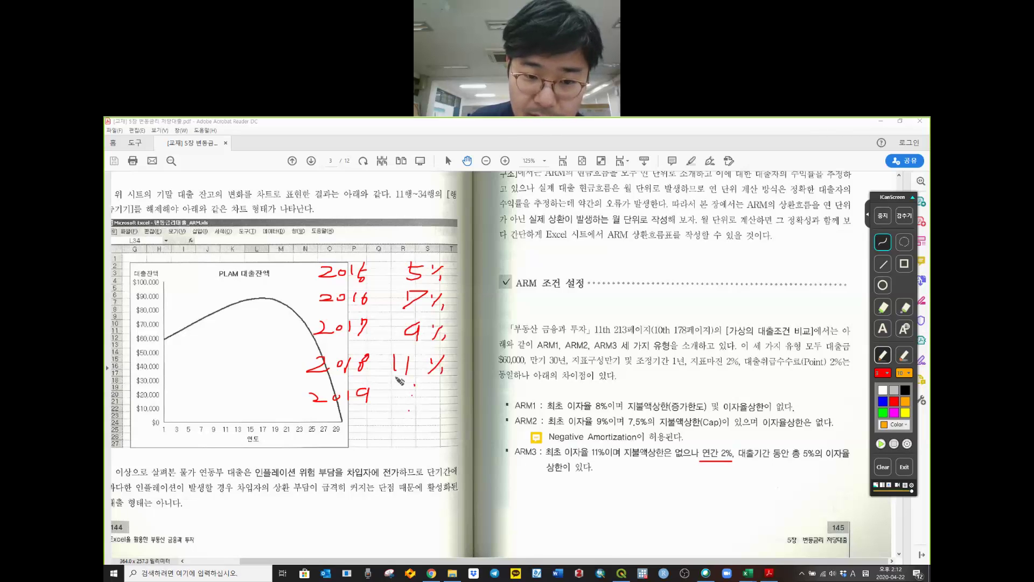
mouse_move(515, 349)
mouse_down()
mouse_move(473, 370)
mouse_move(506, 386)
mouse_up()
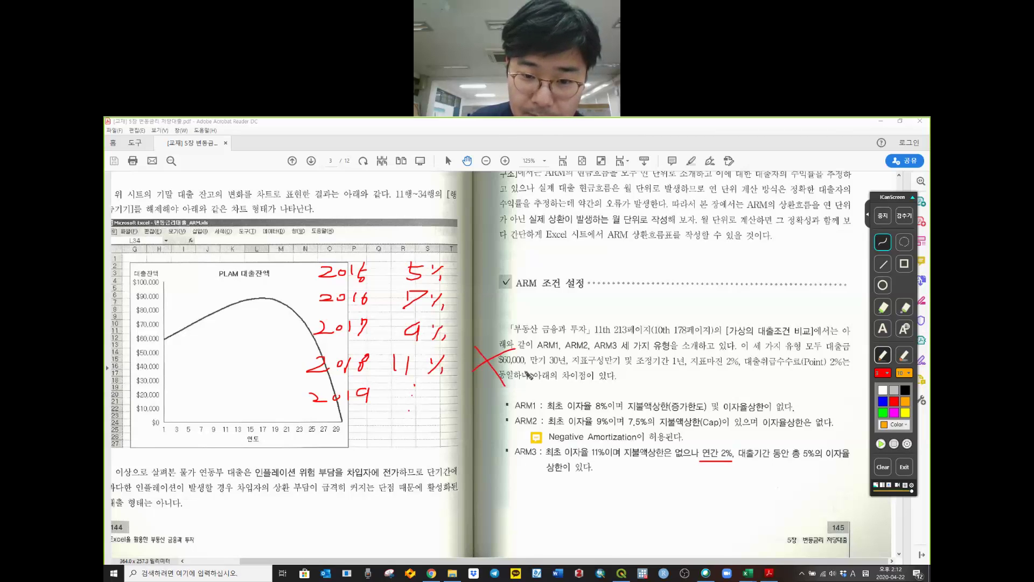
- Handwrite "10%" beside the red cross and draw a red bracket around the year column from 2015 to 2019
mouse_move(533, 352)
mouse_down()
mouse_move(531, 379)
mouse_move(557, 358)
mouse_move(571, 378)
mouse_move(575, 361)
mouse_move(583, 383)
mouse_up()
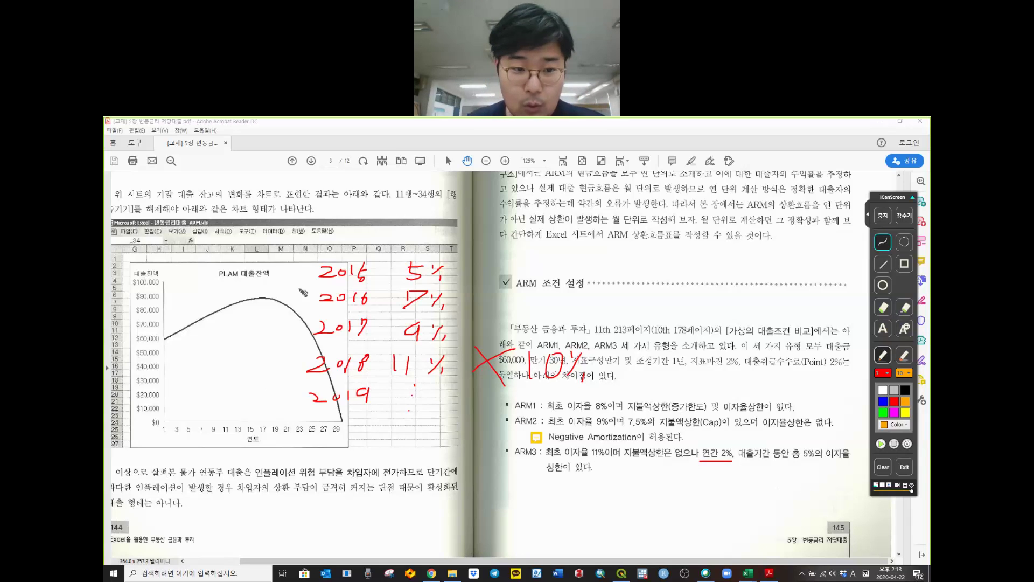
mouse_move(280, 266)
mouse_down()
mouse_move(265, 401)
mouse_move(296, 401)
mouse_up()
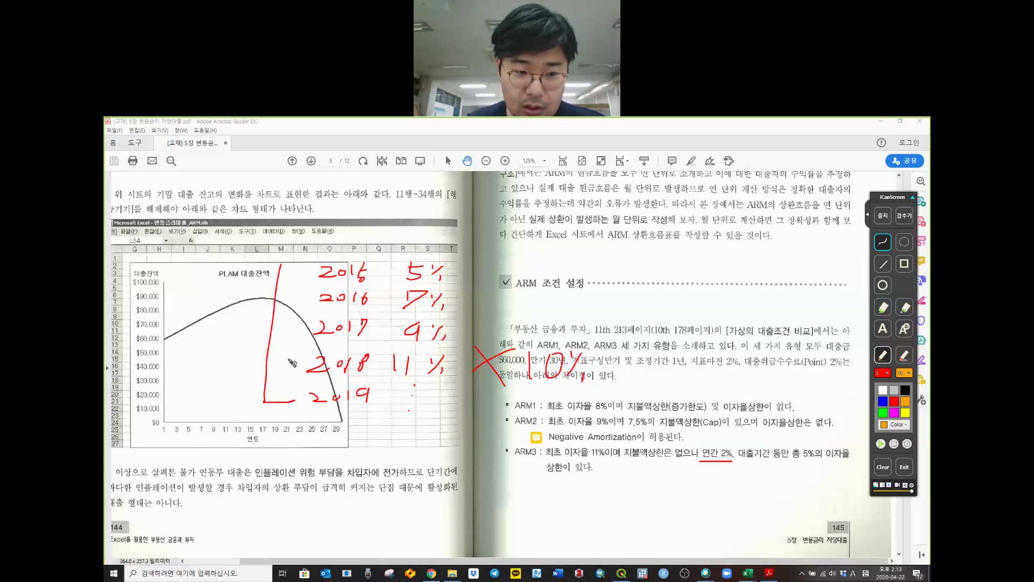
drag(278, 266, 307, 265)
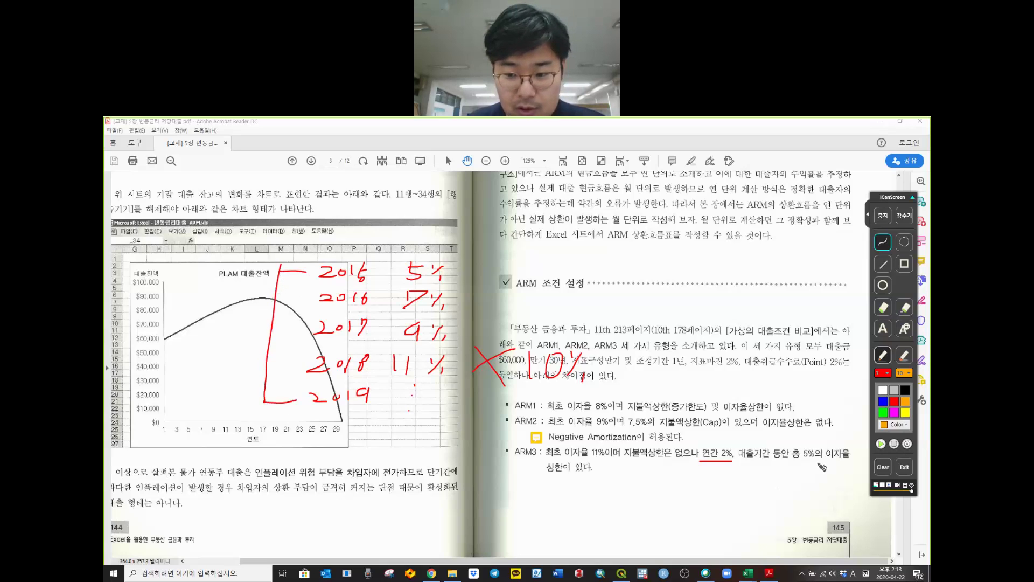
- Underline "총 5%의 이자율 상한이" in the ARM3 condition and handwrite "Max i = 10%" with an arrow from the 5% beside 2015
drag(794, 462, 851, 462)
drag(541, 478, 586, 477)
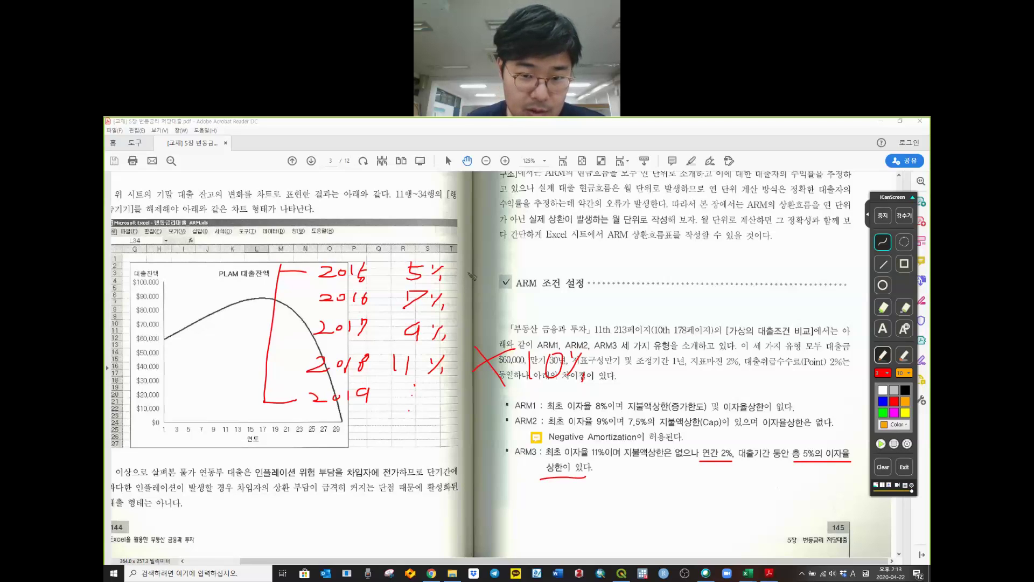
drag(457, 271, 530, 271)
mouse_move(517, 262)
mouse_down()
mouse_move(519, 279)
mouse_move(547, 258)
mouse_move(589, 267)
mouse_move(593, 281)
mouse_move(605, 267)
mouse_move(608, 283)
mouse_move(624, 278)
mouse_up()
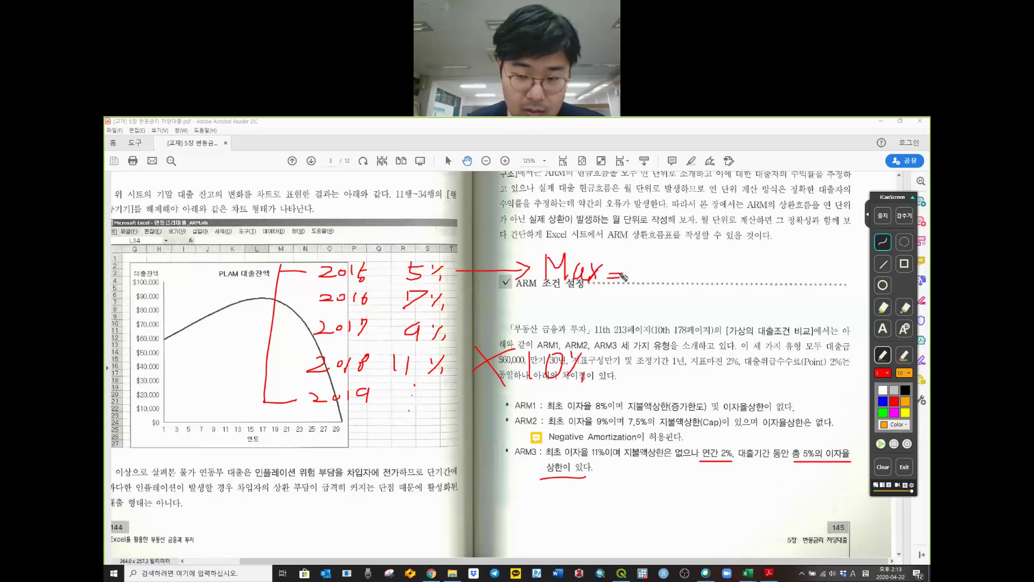
click(906, 308)
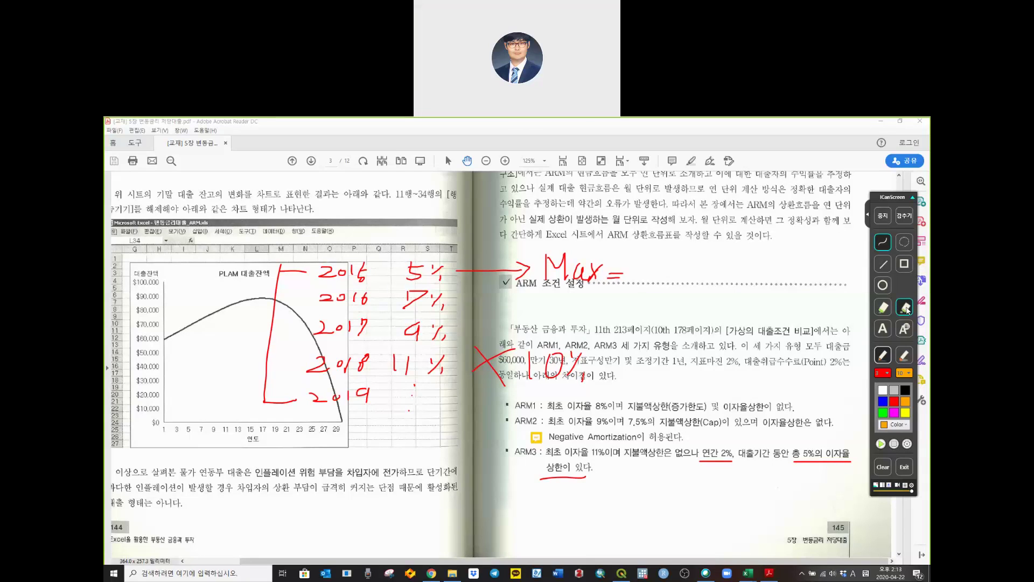
mouse_move(622, 286)
mouse_down()
mouse_move(624, 264)
mouse_move(633, 275)
mouse_up()
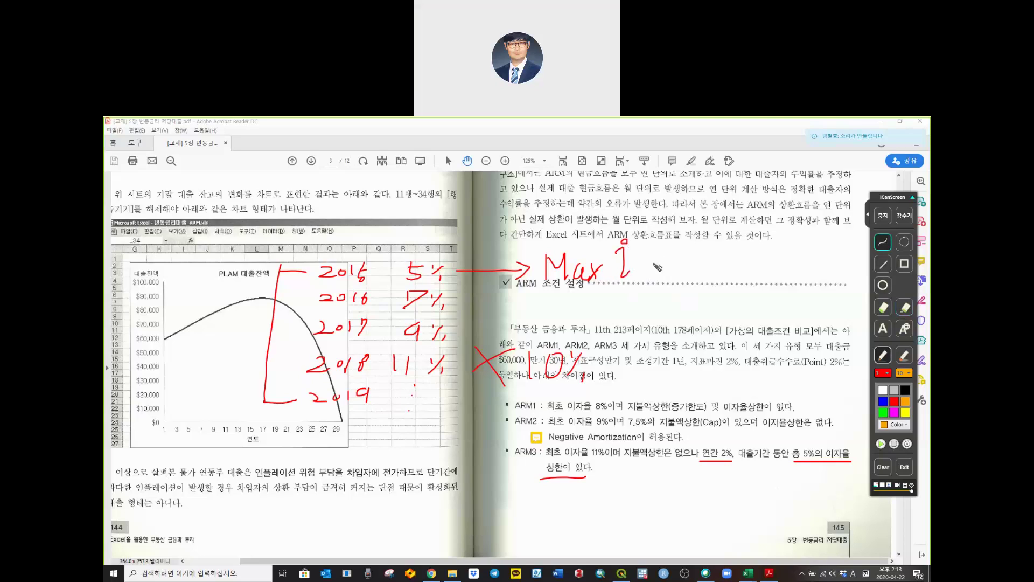
drag(649, 263, 668, 263)
mouse_move(648, 272)
mouse_down()
mouse_move(732, 270)
mouse_move(727, 253)
mouse_move(733, 286)
mouse_move(756, 280)
mouse_up()
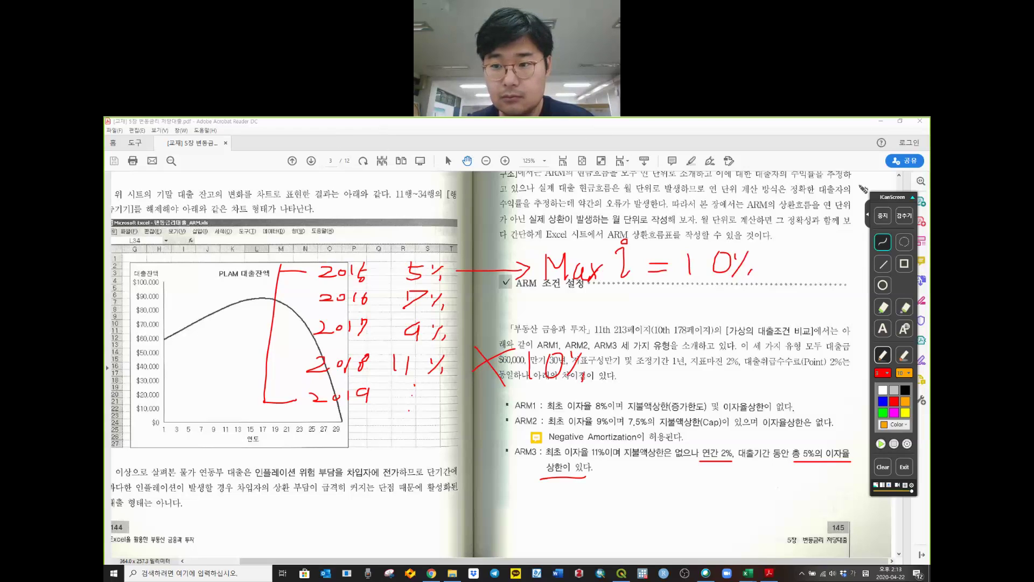
- Clear all handwritten annotations from the textbook pages and end the screen drawing mode
click(882, 216)
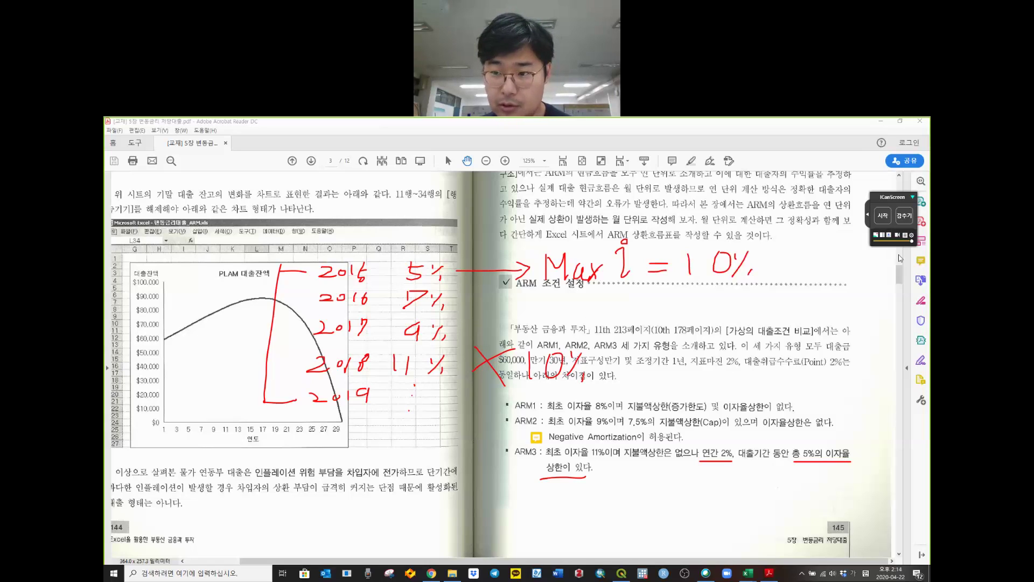
click(886, 218)
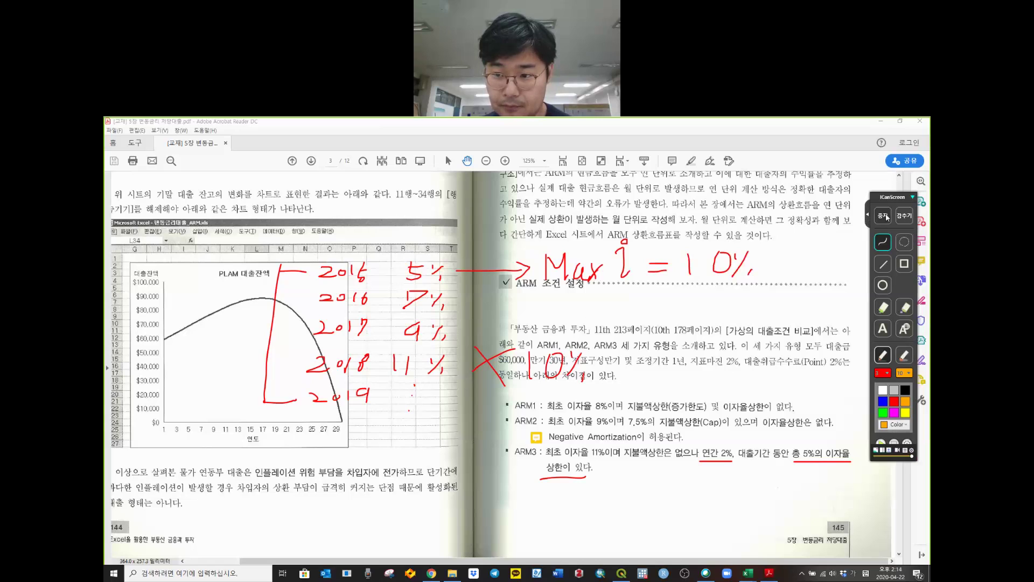
click(883, 467)
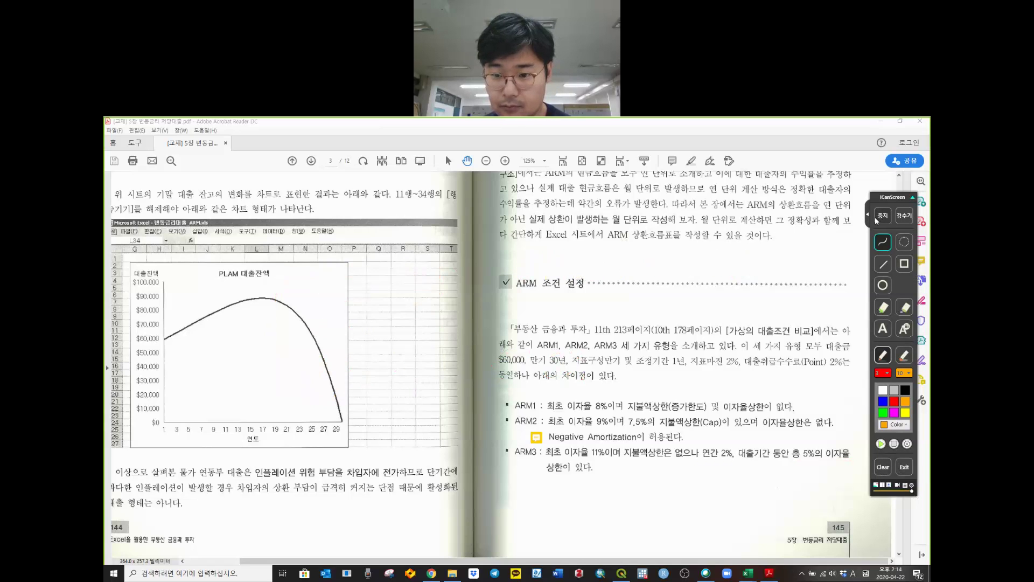
click(876, 216)
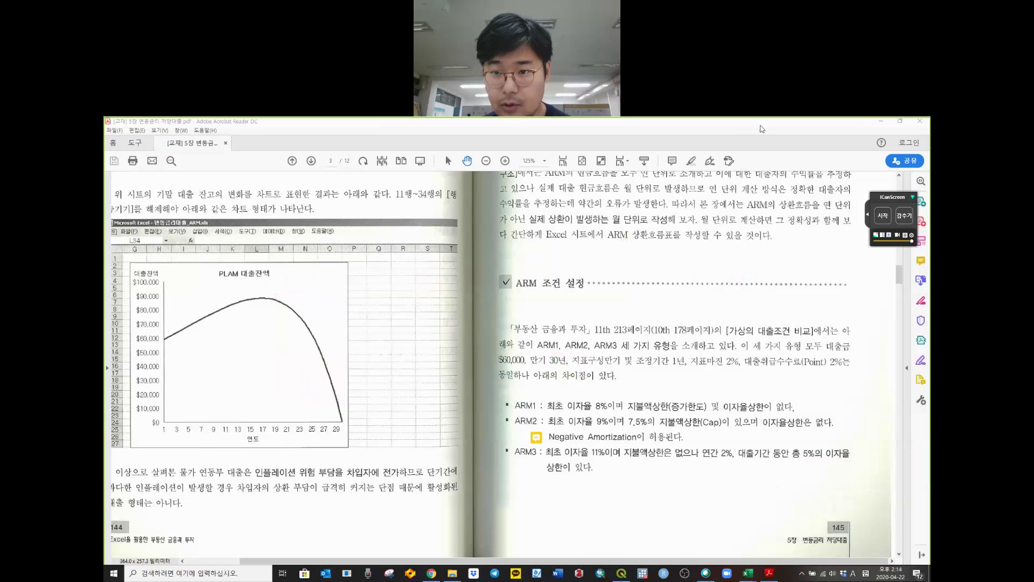
- Fit the whole textbook page in view on page 4 and read the forward-rate note, highlighting its last FRA paragraph before closing it
click(582, 161)
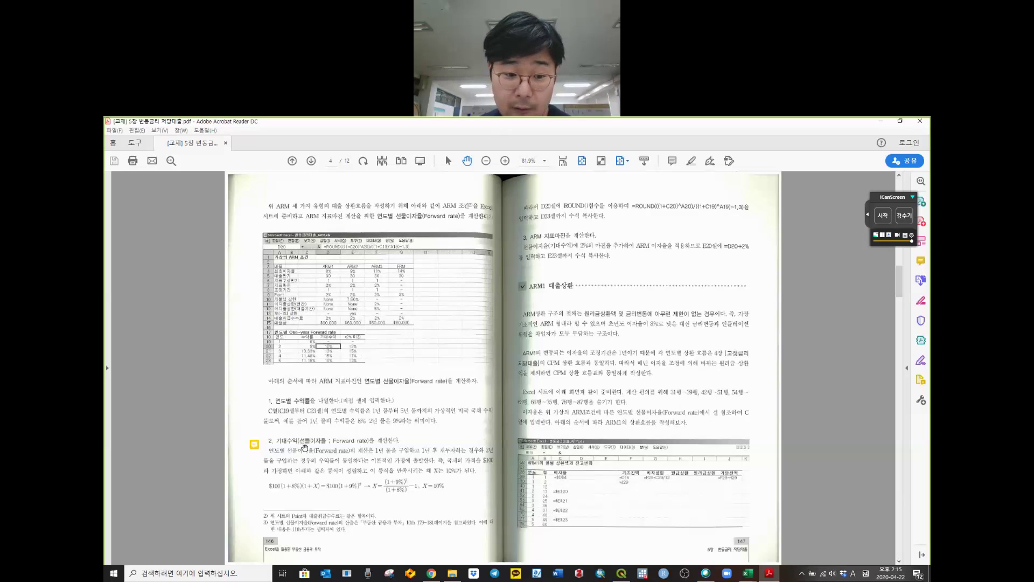
mouse_move(256, 449)
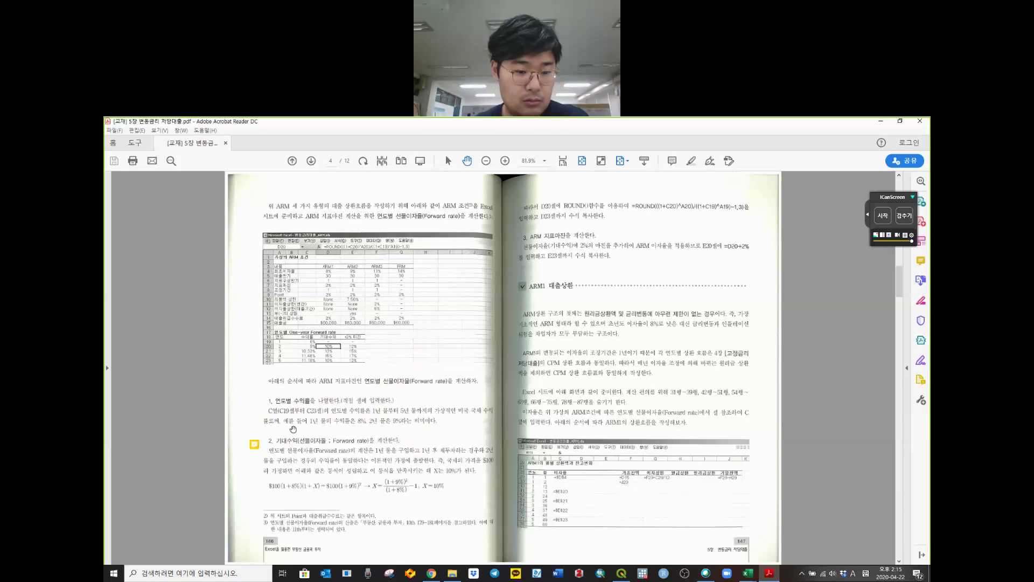
click(256, 443)
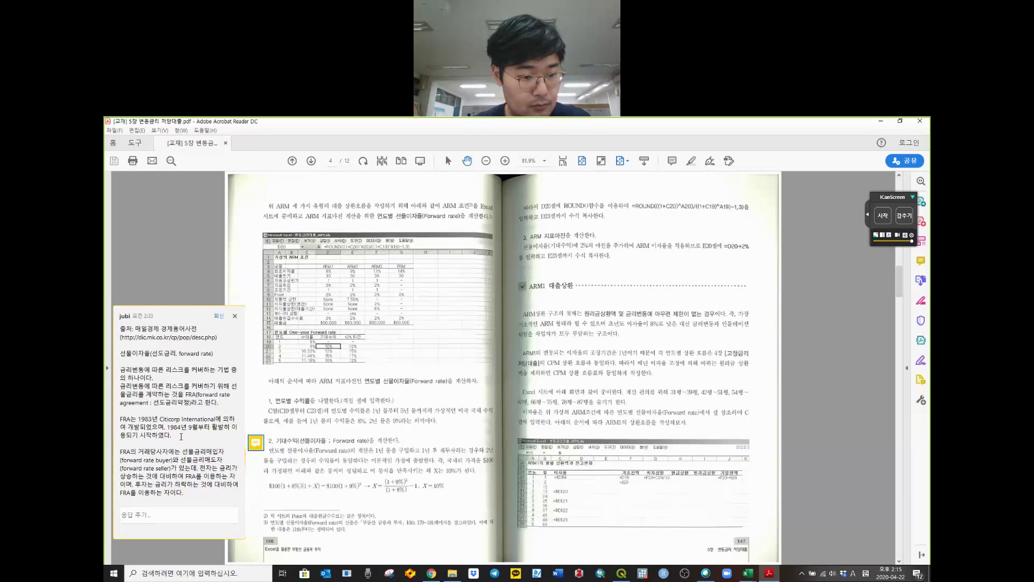
click(181, 438)
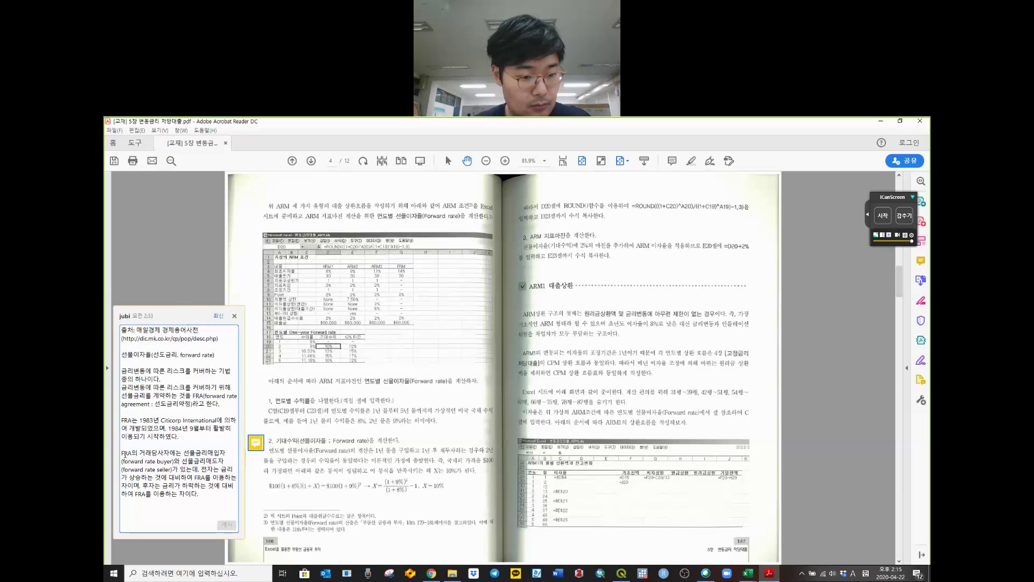
mouse_move(122, 454)
mouse_down()
mouse_move(202, 495)
mouse_move(120, 454)
mouse_up()
click(193, 495)
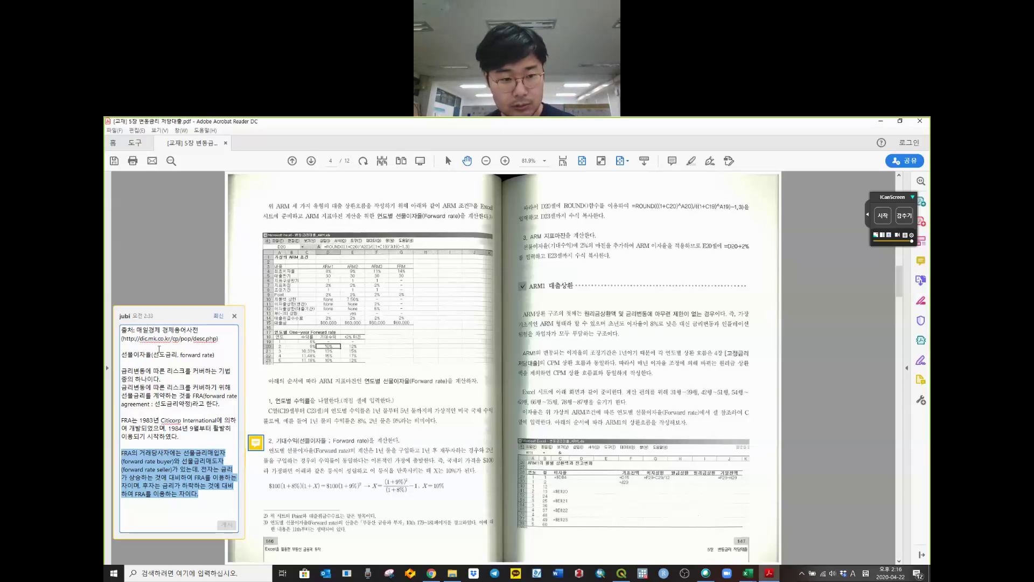
click(234, 316)
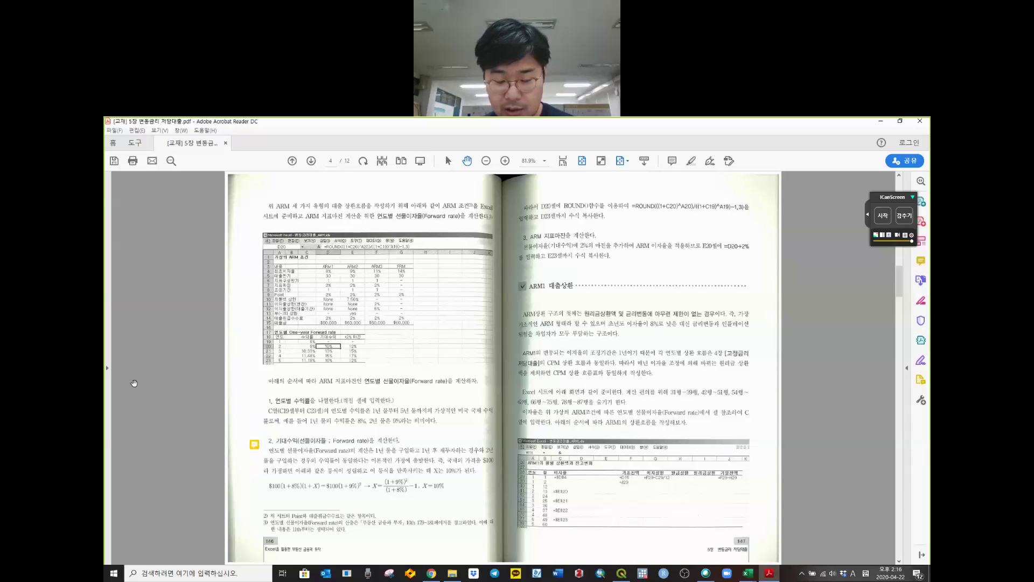
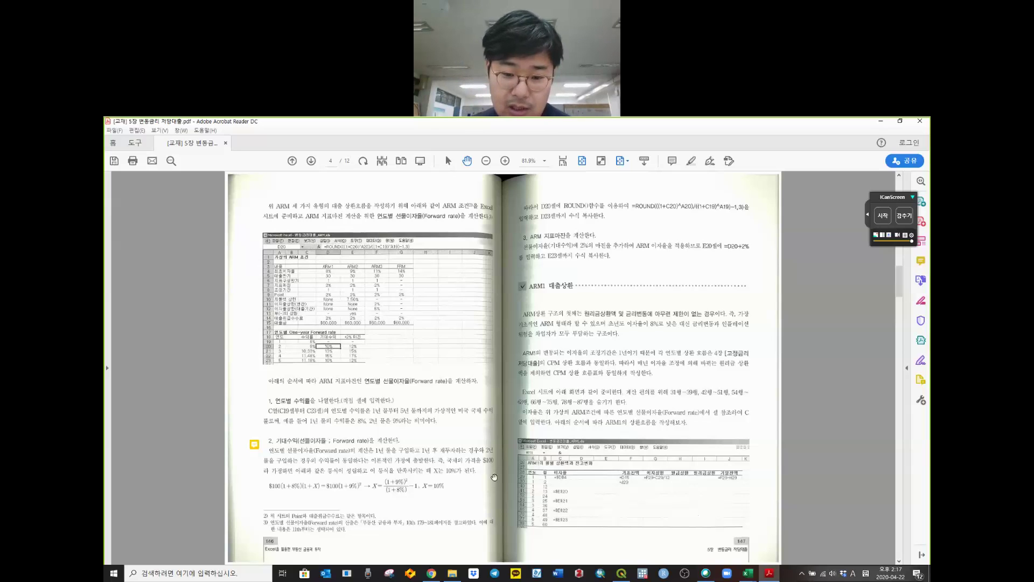
click(880, 121)
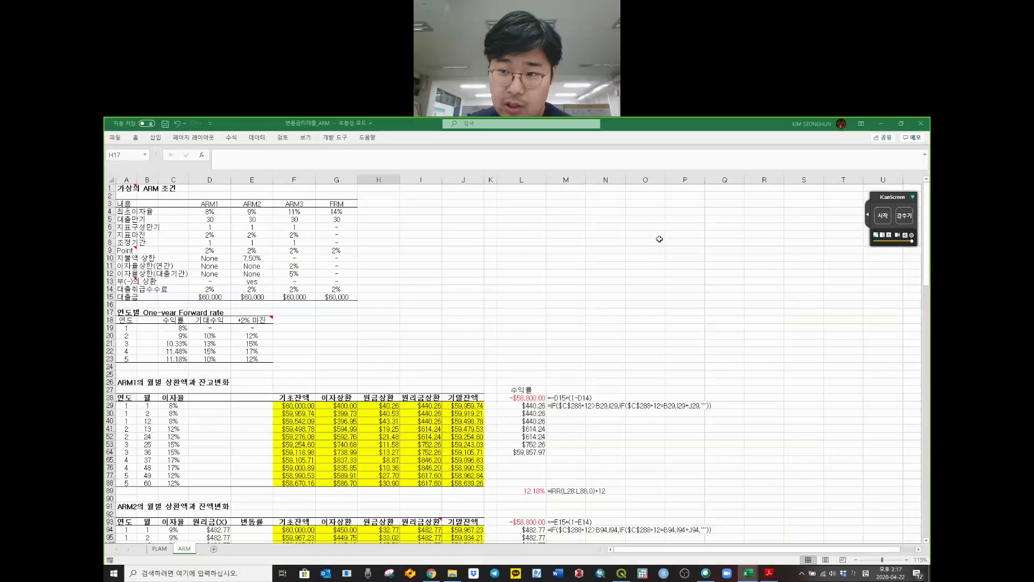
click(880, 123)
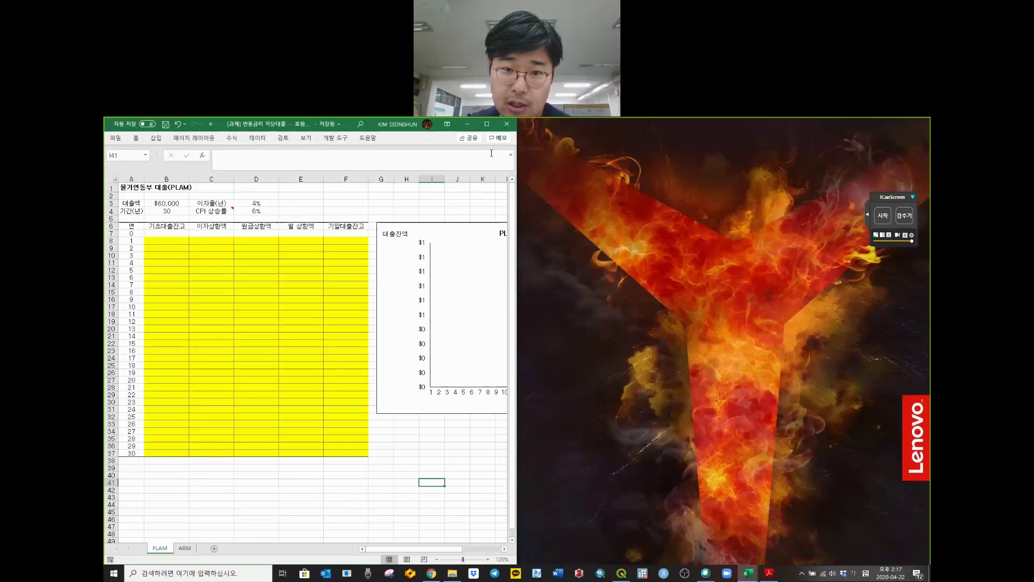
click(467, 124)
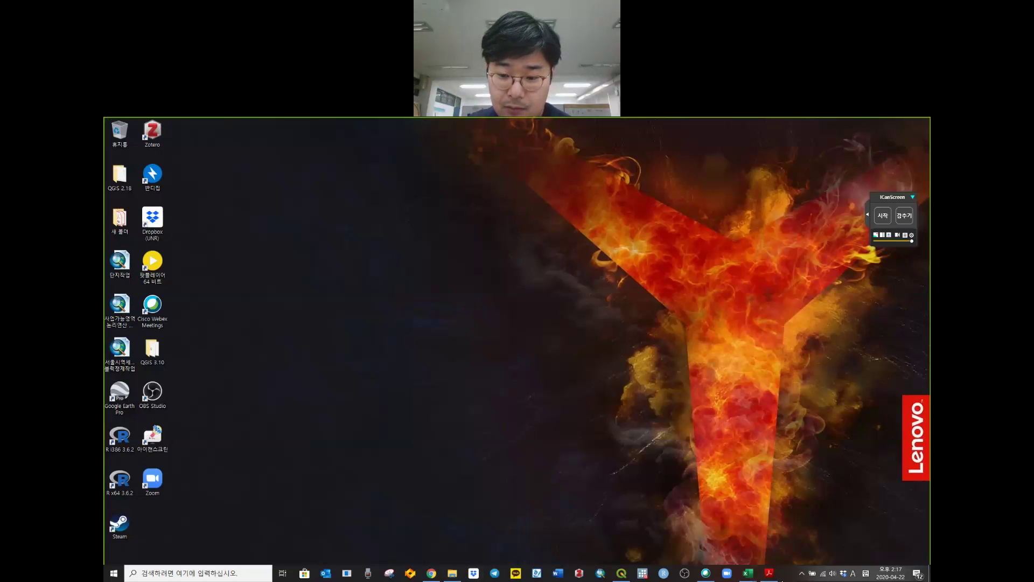
click(769, 573)
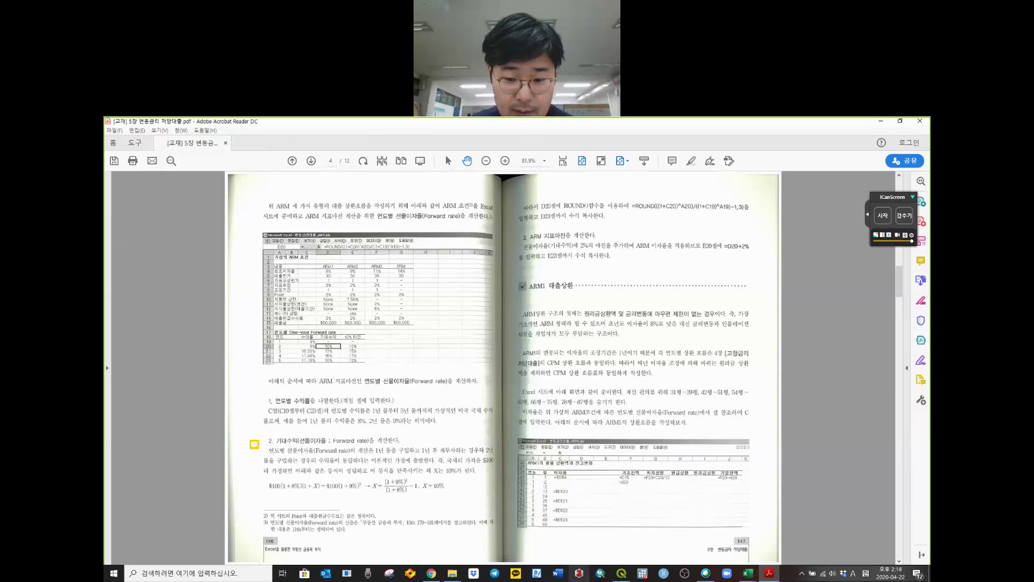
- Switch to the 변동금리대출_ARM workbook in Excel and examine the yearly 수익률 values in C19:C23 of the forward-rate table
mouse_move(748, 573)
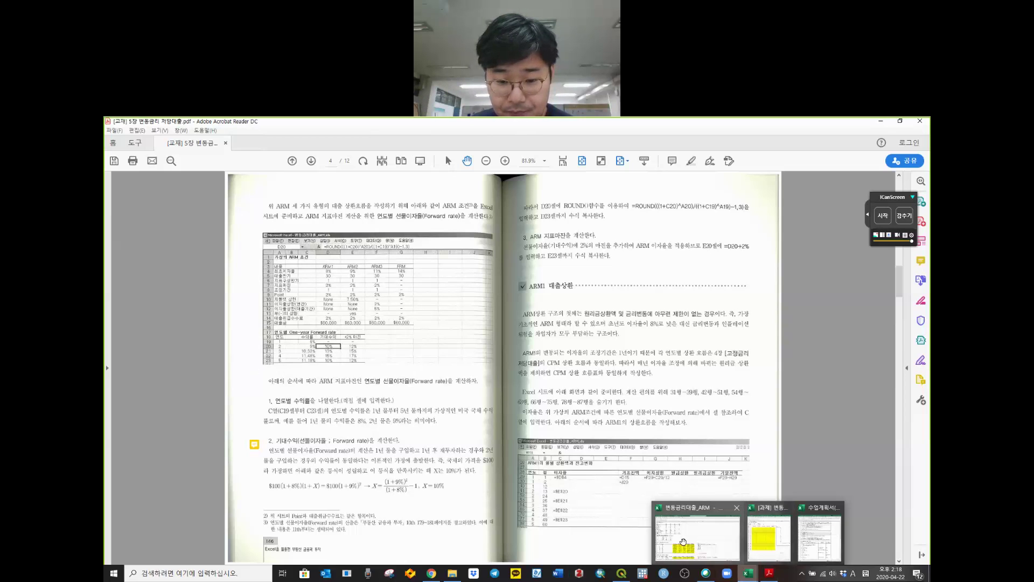
click(682, 541)
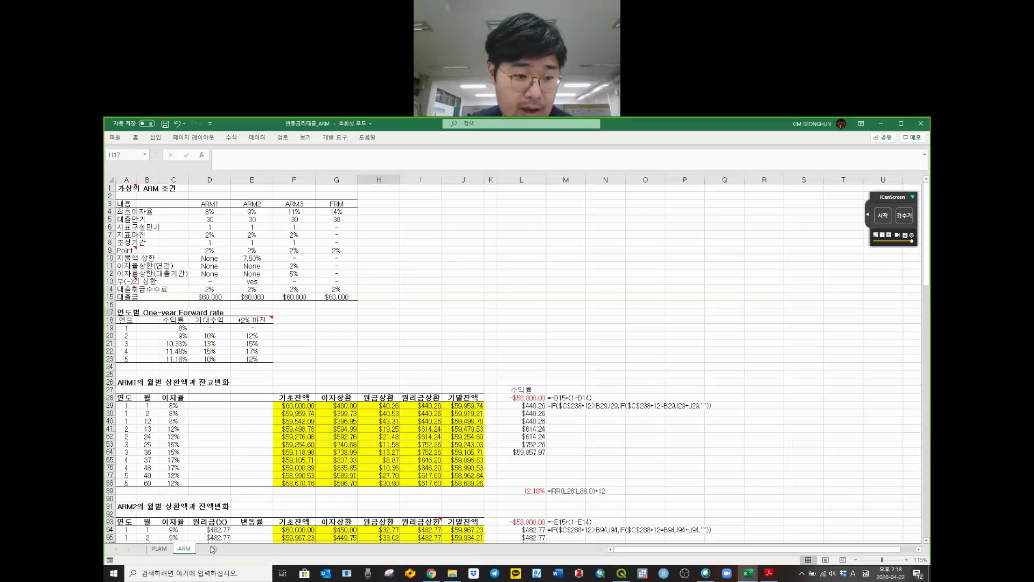
click(173, 405)
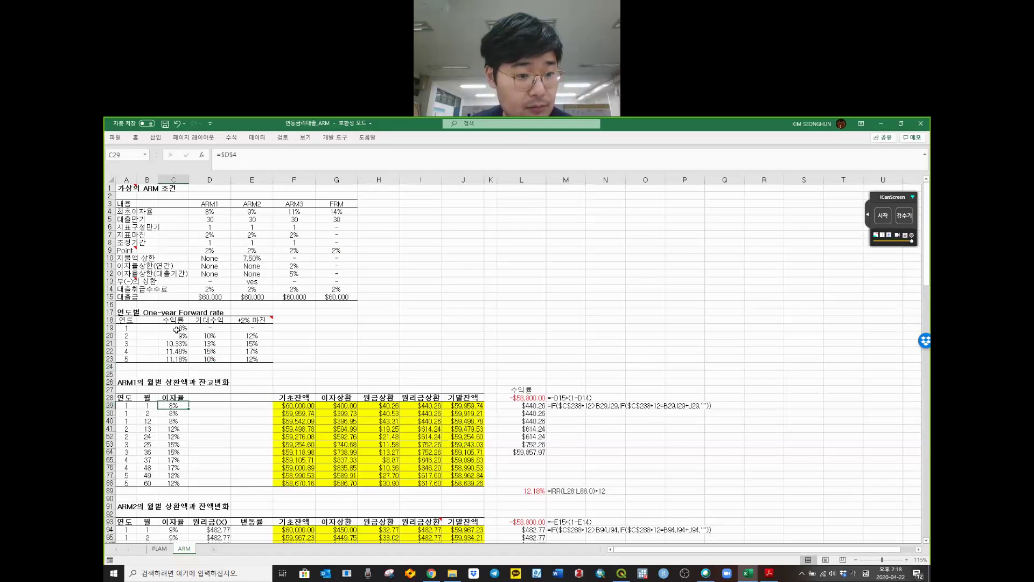
mouse_move(176, 329)
mouse_down()
mouse_move(176, 348)
mouse_move(170, 329)
mouse_up()
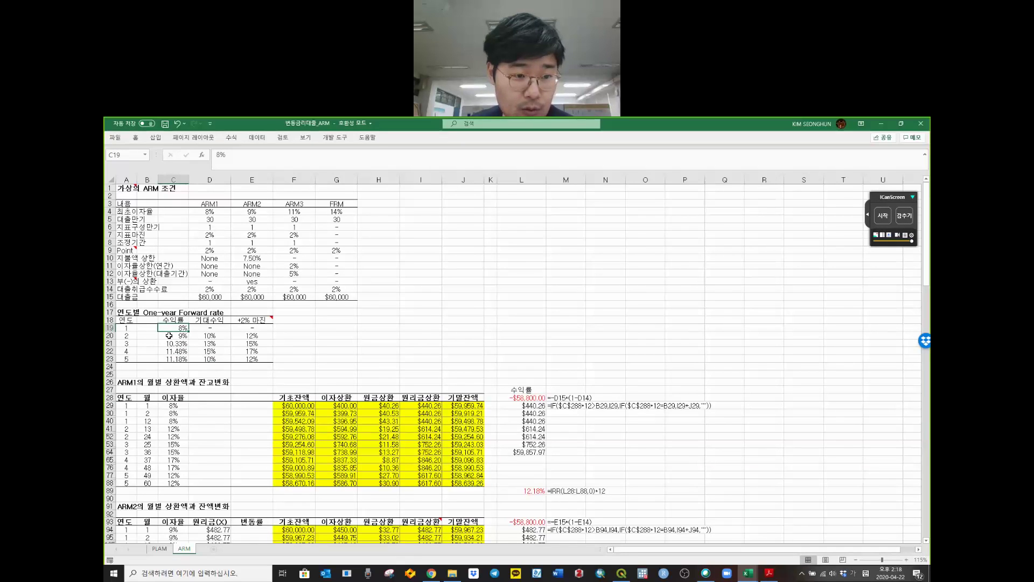
click(169, 336)
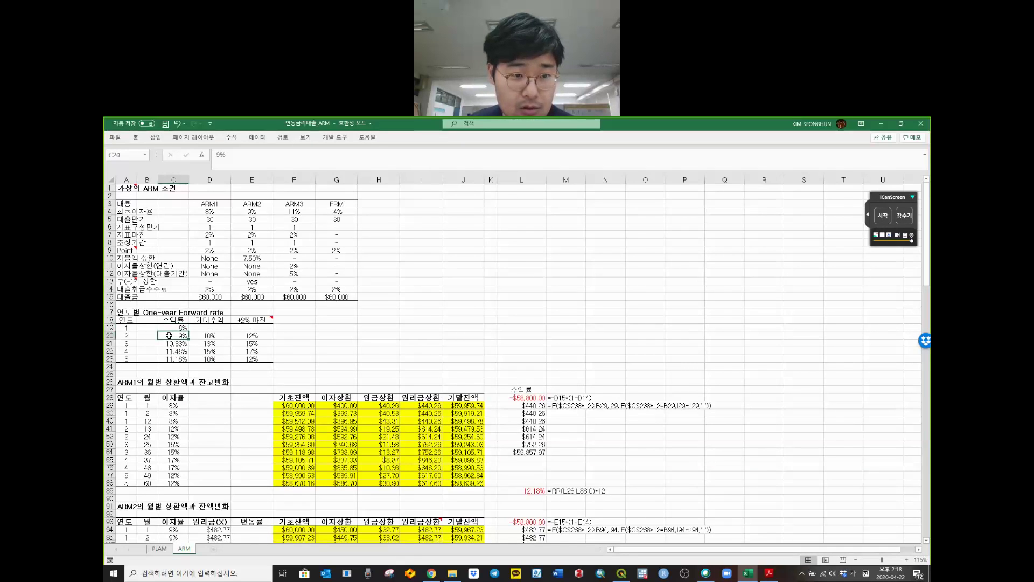
click(175, 343)
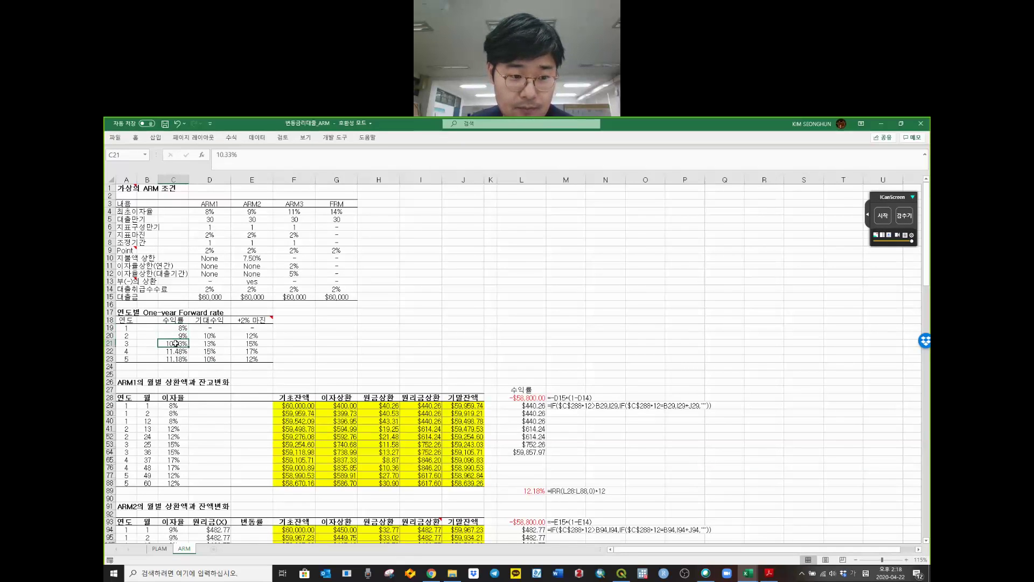
key(F2)
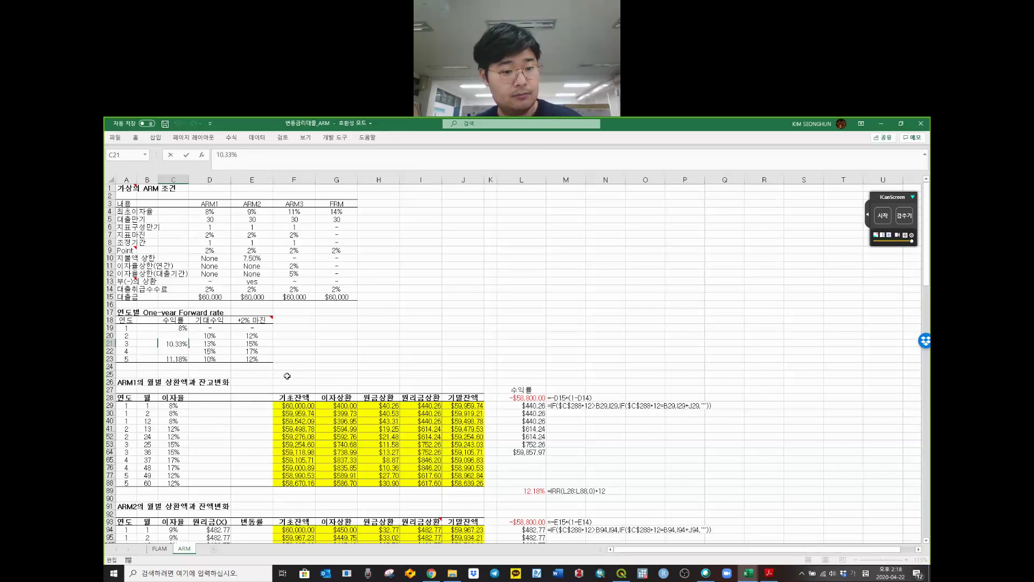
key(Return)
key(Return)
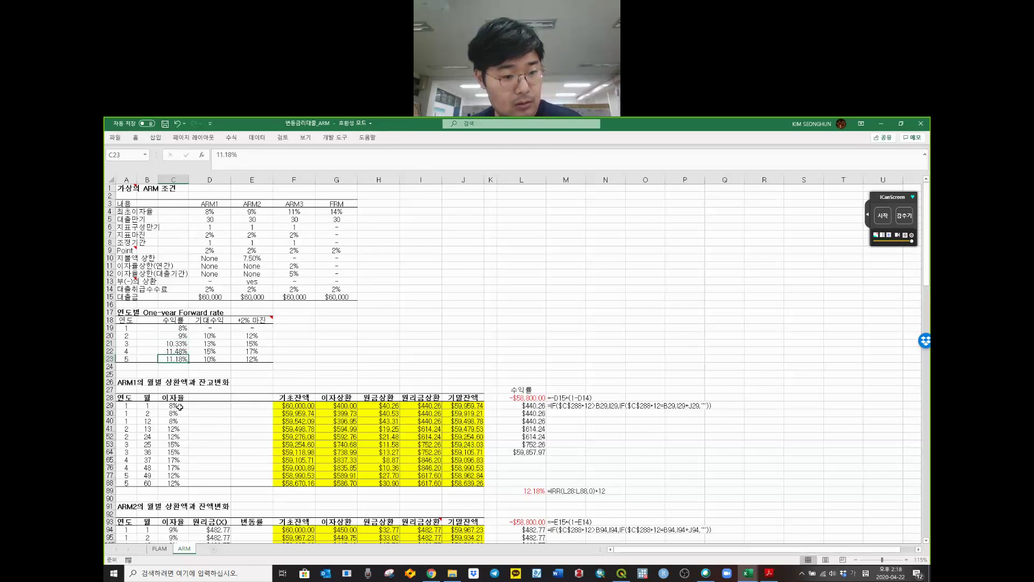
- Inspect the 기대수익 formulas in D22 and D20 of the forward-rate table, and select the 수익률 values in C19:C23
click(174, 420)
scroll(215, 393, down, 4)
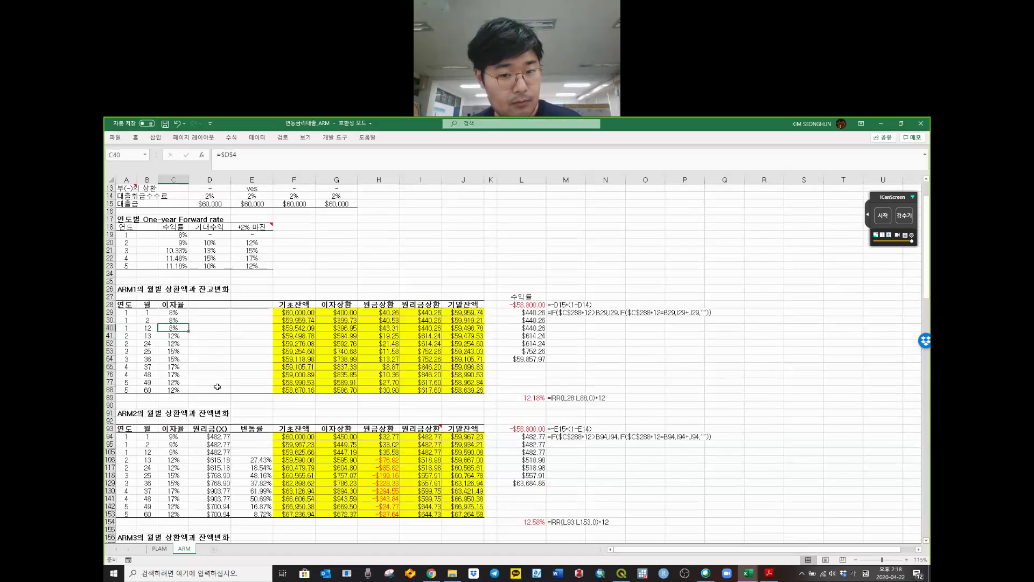
scroll(217, 387, down, 5)
scroll(213, 366, up, 10)
click(209, 350)
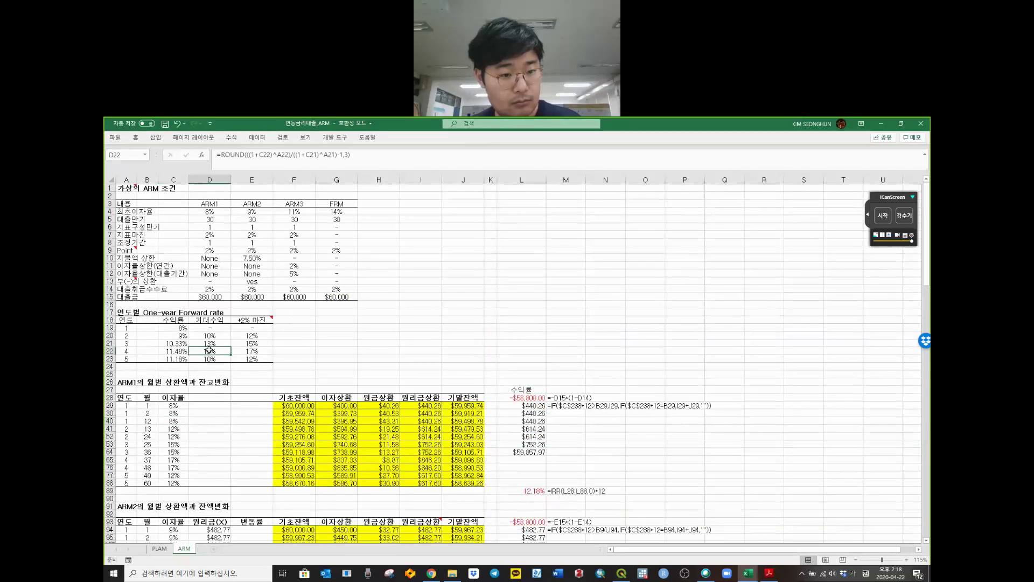
click(215, 337)
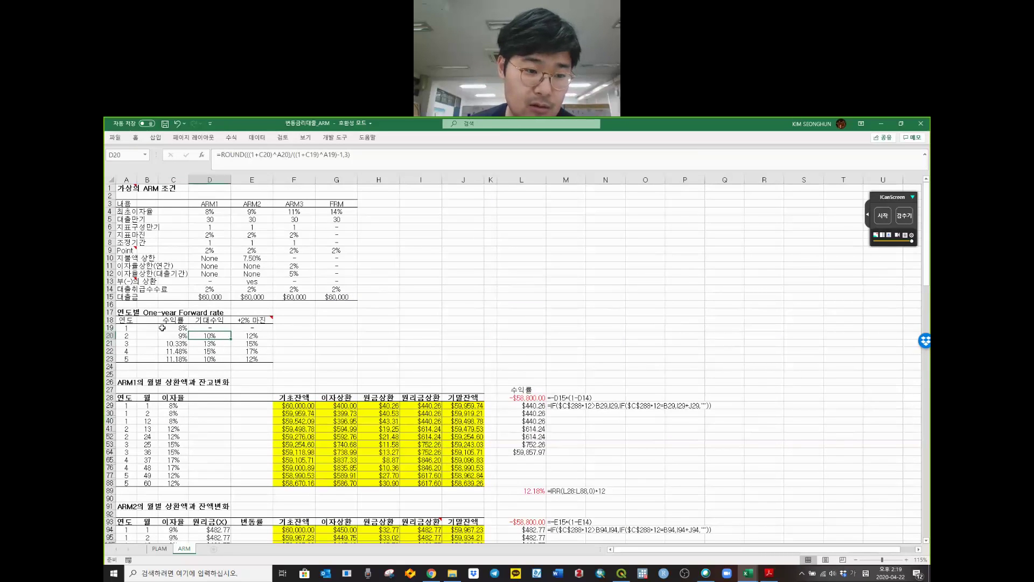
drag(162, 327, 175, 360)
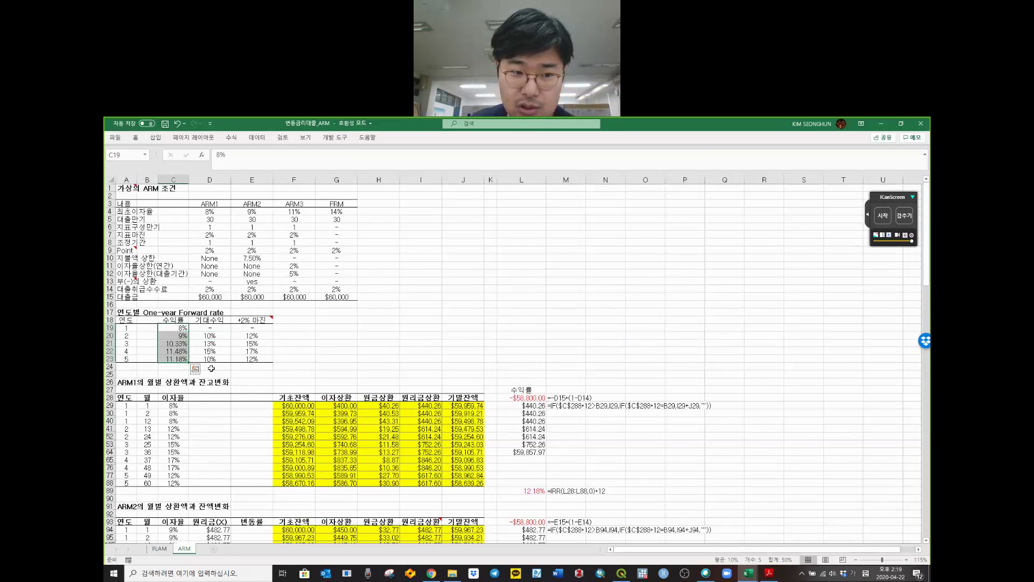
- Compare the year 1 and year 2 수익률 values in C19:C20 with the 기대수익 formula in D20
click(216, 337)
drag(182, 335, 180, 326)
click(220, 336)
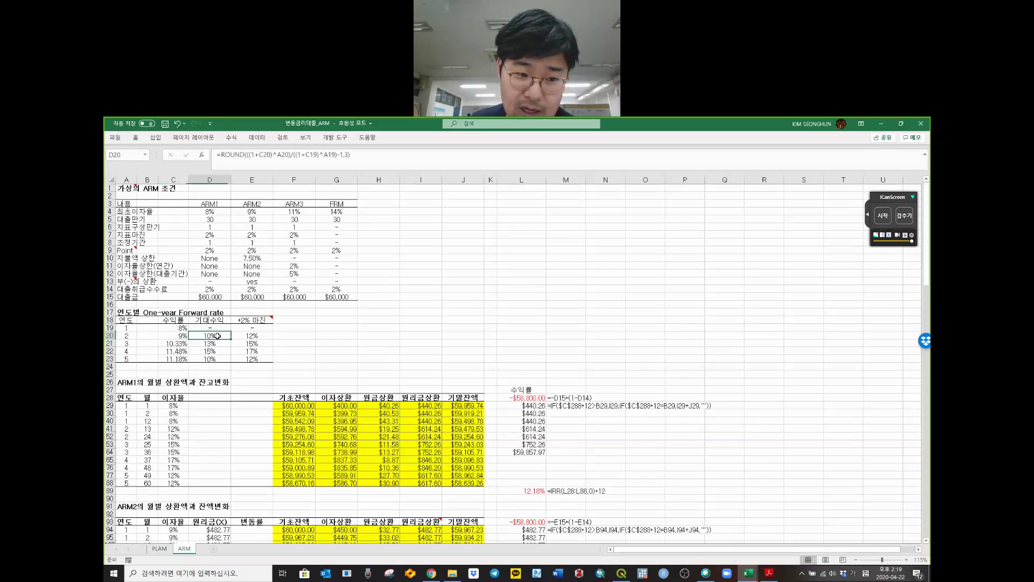
click(175, 329)
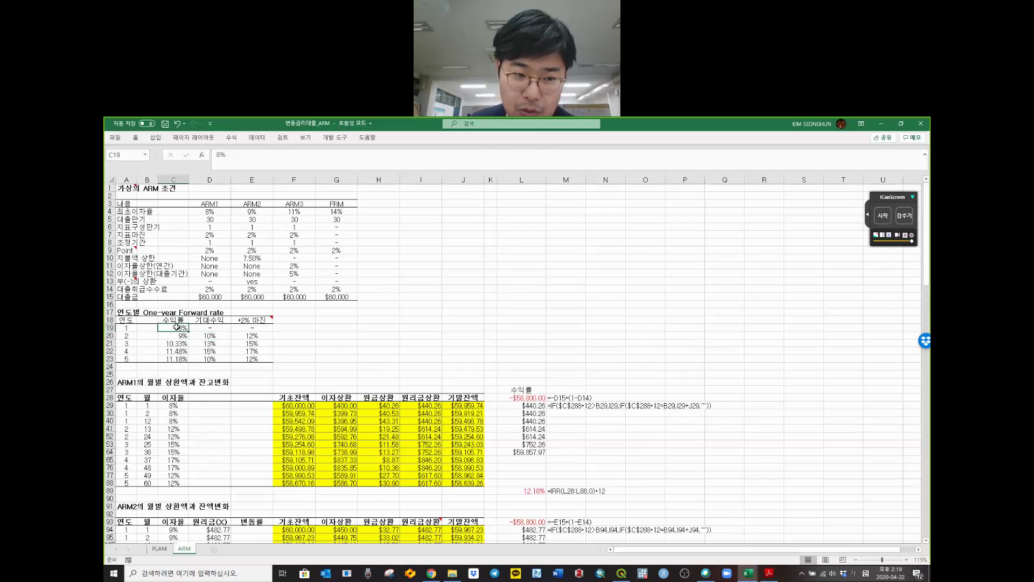
click(171, 335)
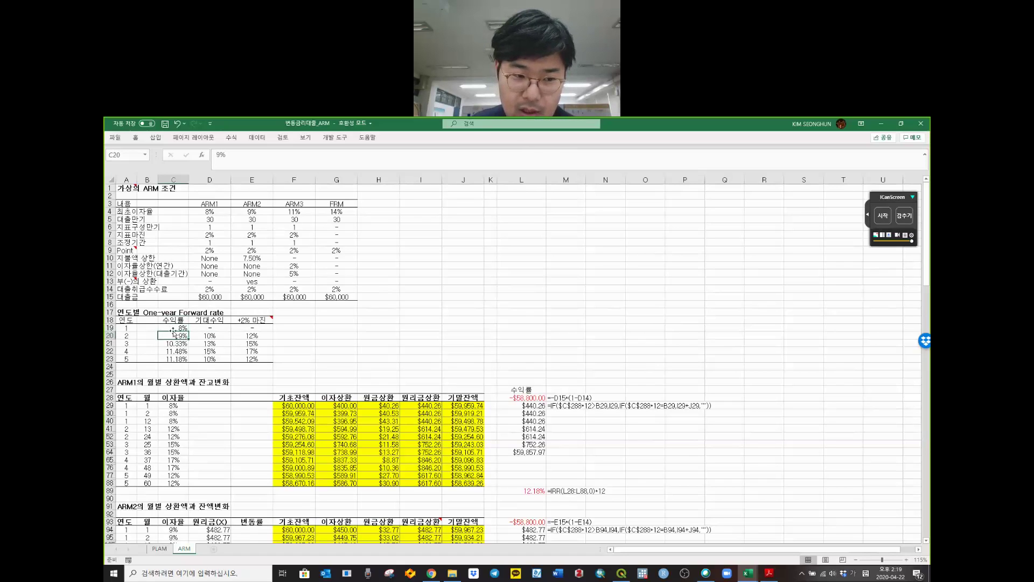
click(323, 328)
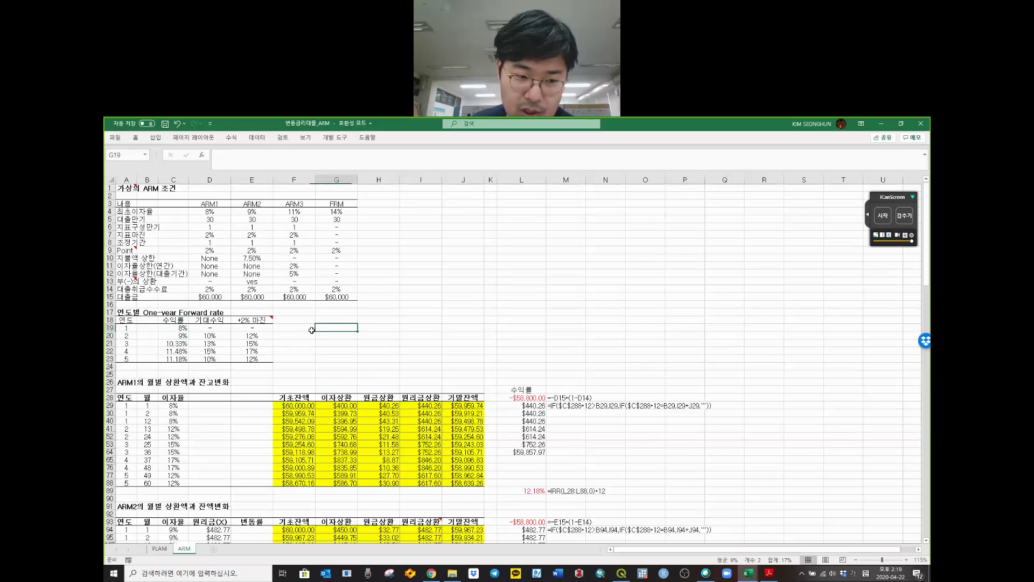
- Inspect the 기대수익 formulas in D20 through D23, opening the D23 formula to see its cell references and leaving it unchanged
click(184, 336)
click(208, 335)
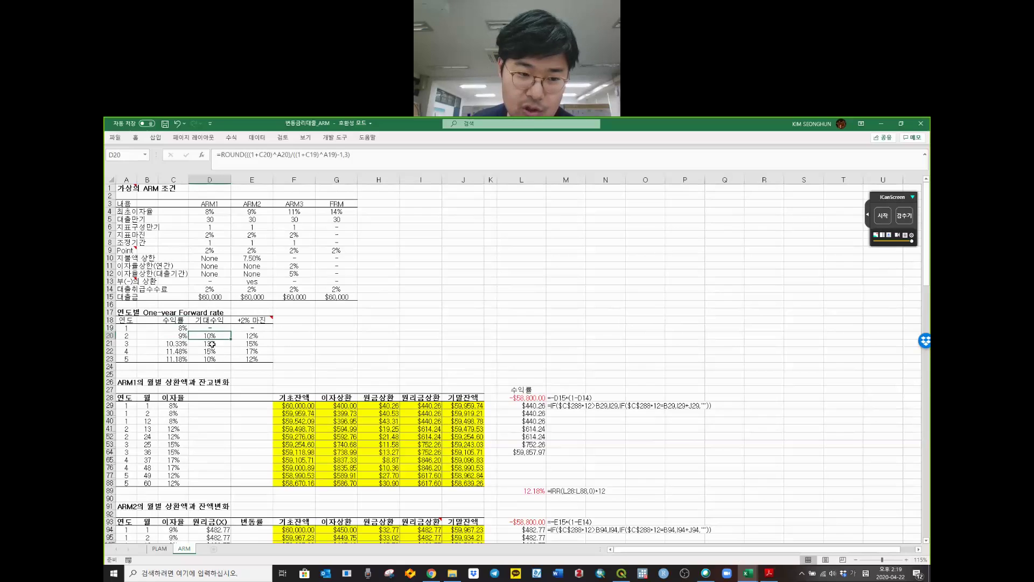
click(213, 344)
click(213, 352)
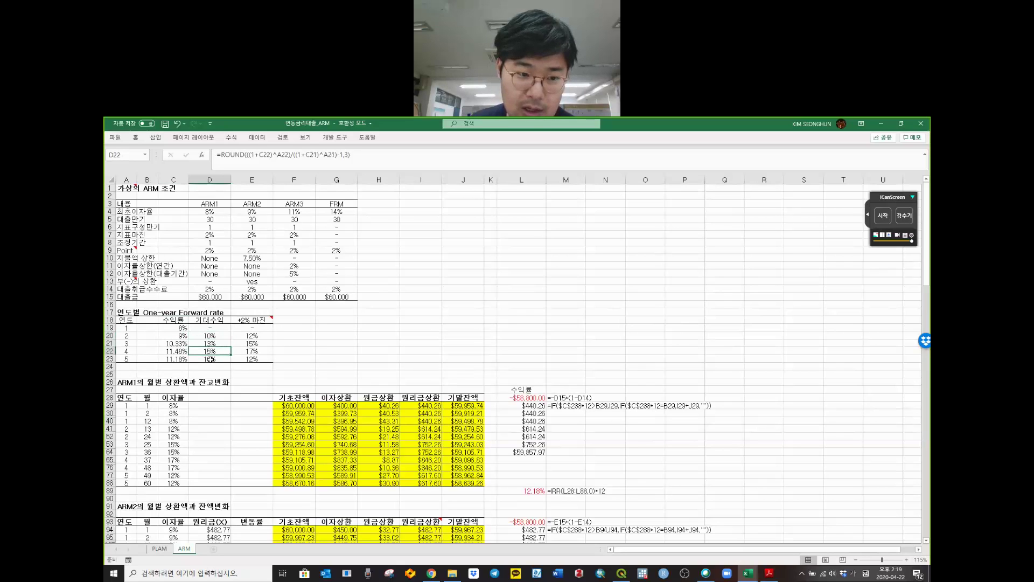
double_click(210, 359)
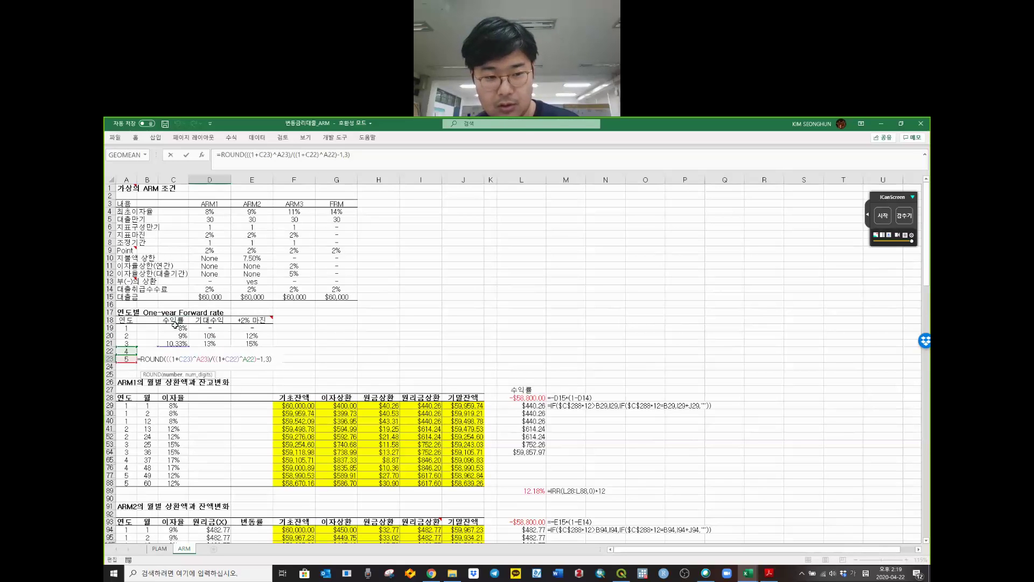
key(Escape)
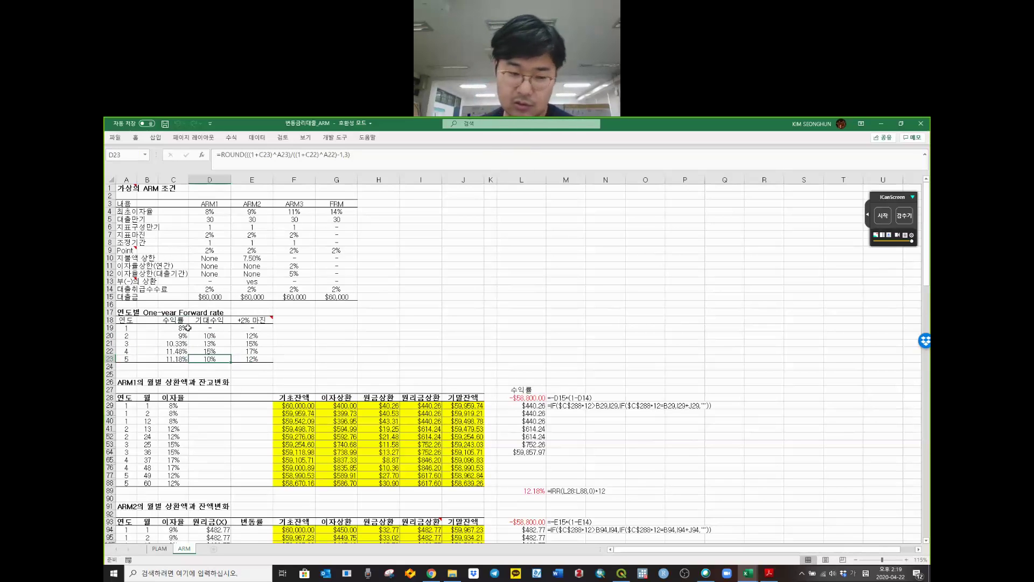
- Select D20:D23 and examine the D20 formula, highlighting its ROUND function and the rate expression inside it
drag(204, 336, 214, 359)
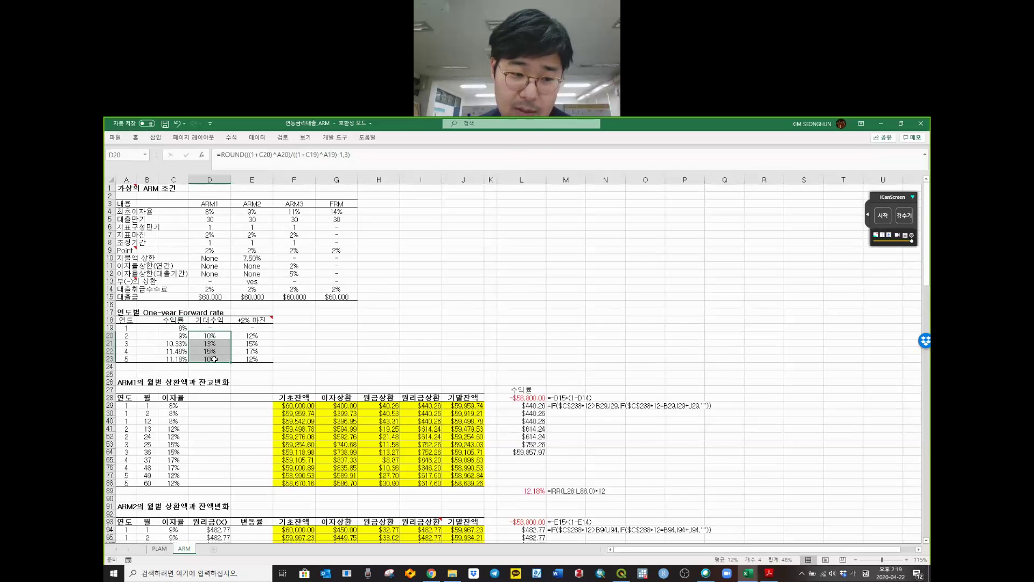
double_click(241, 155)
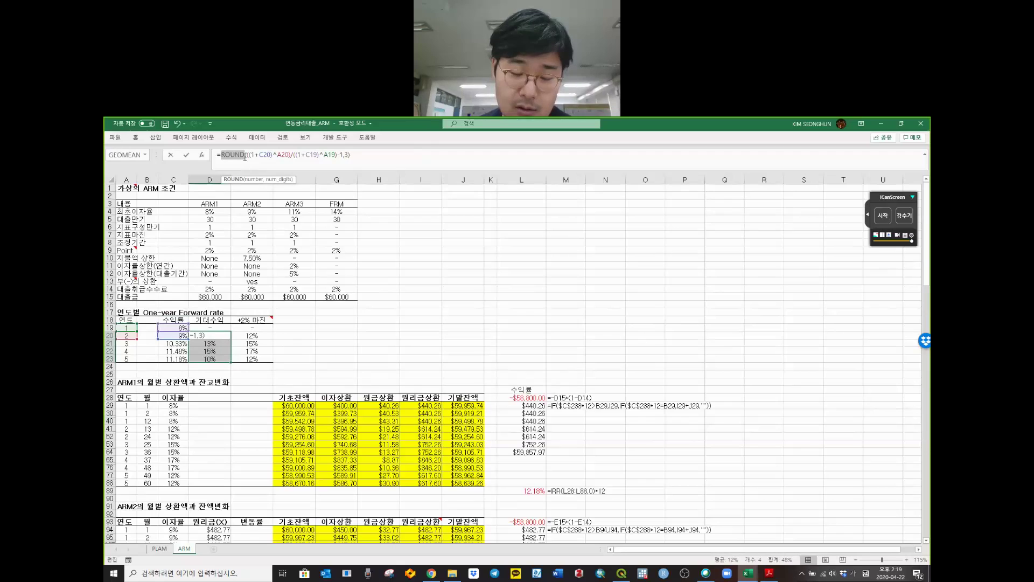
drag(246, 155, 344, 164)
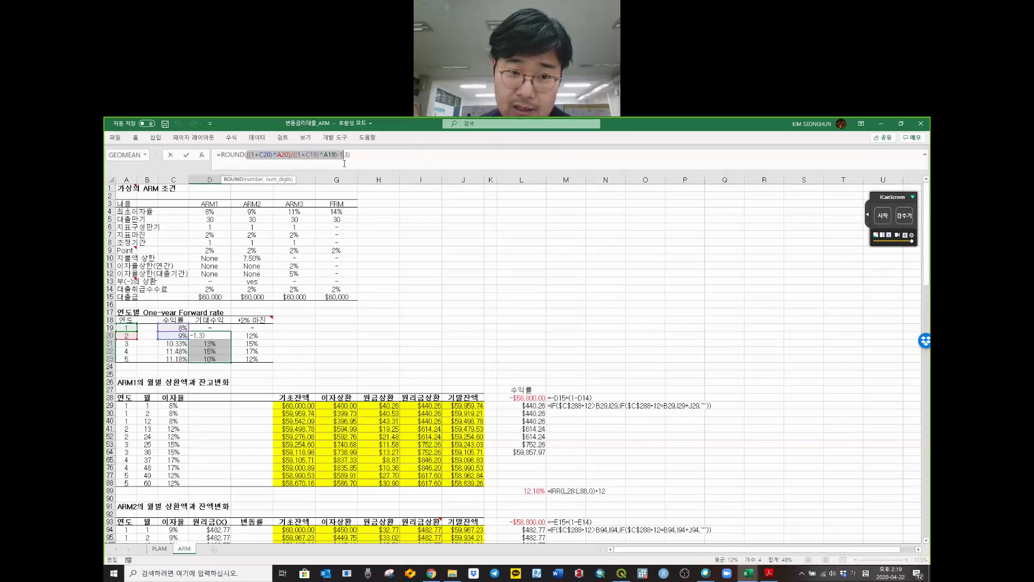
click(371, 155)
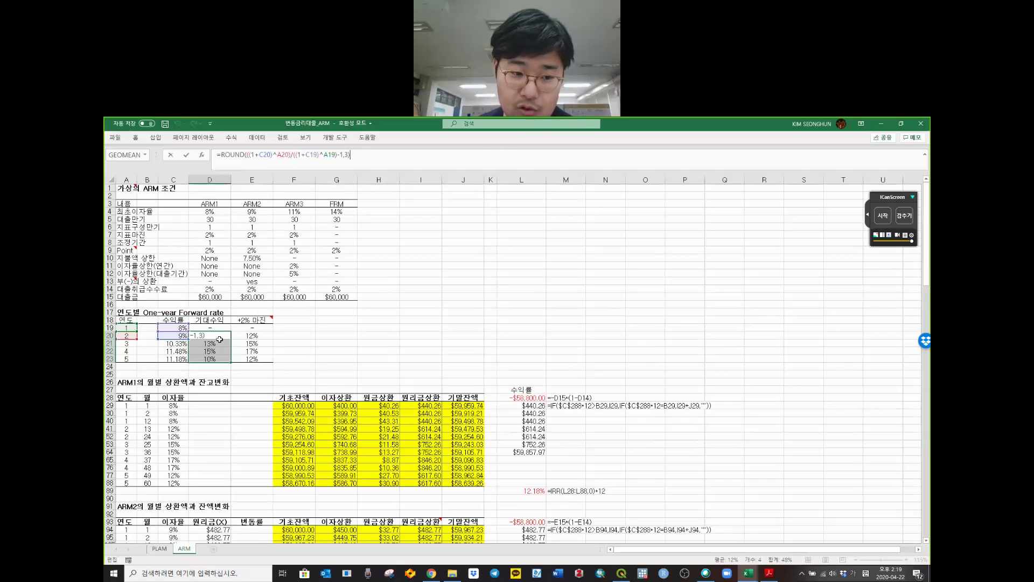
key(Return)
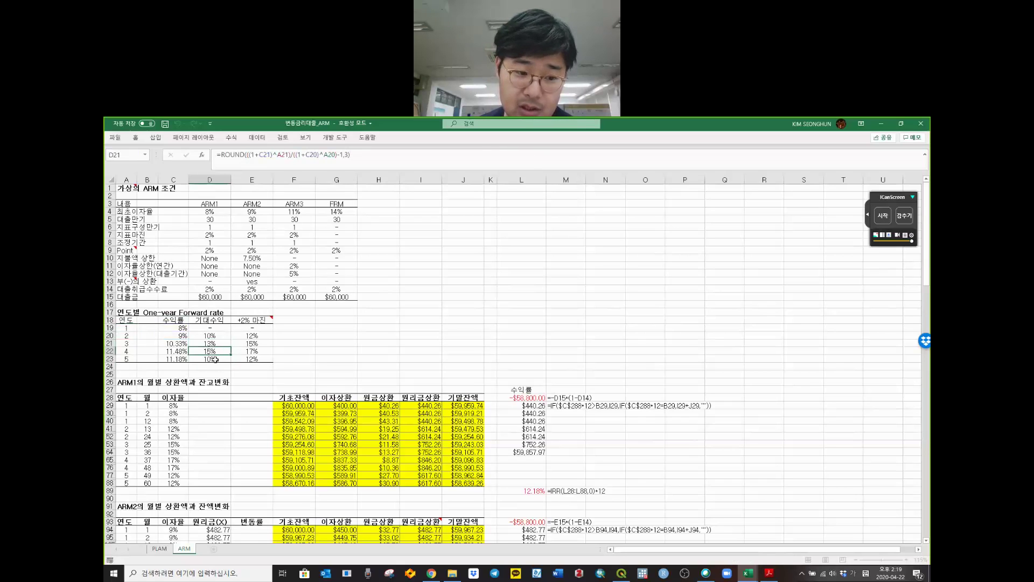
- Examine the +2% 마진 column through the E20 formula and the E18 header note, comparing it with the 지표마진 row of the conditions table
click(302, 351)
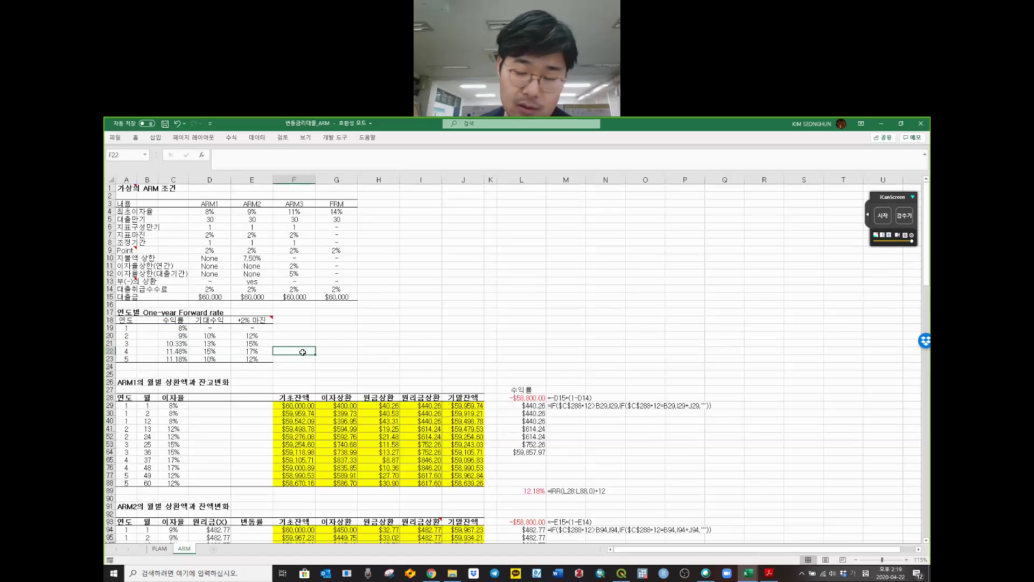
click(302, 336)
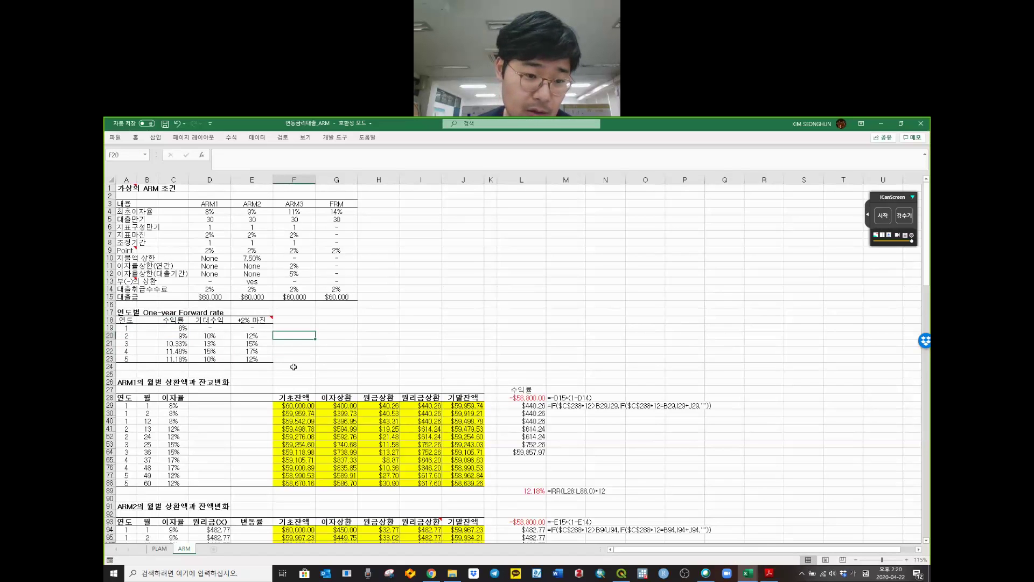
click(256, 337)
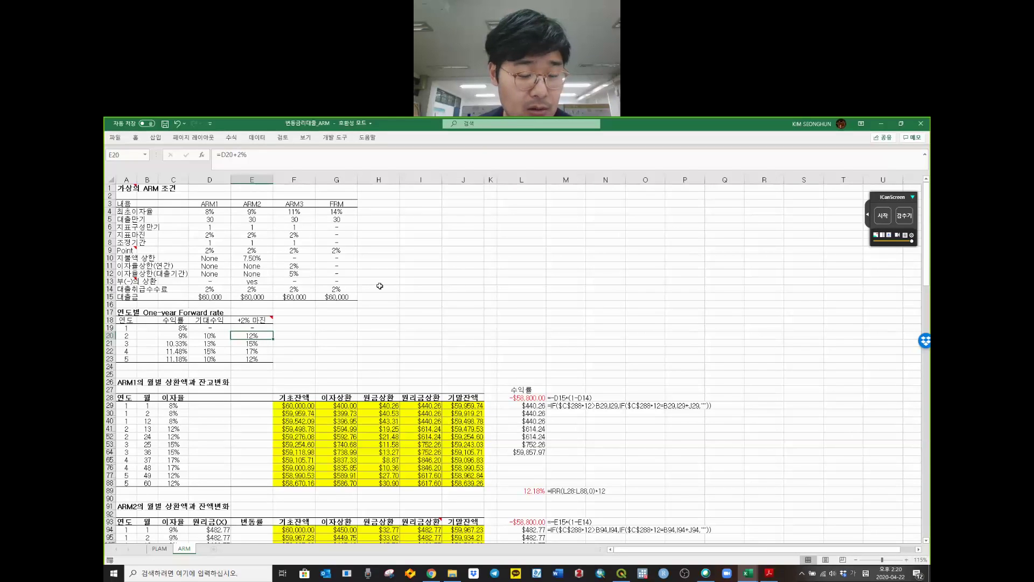
click(242, 321)
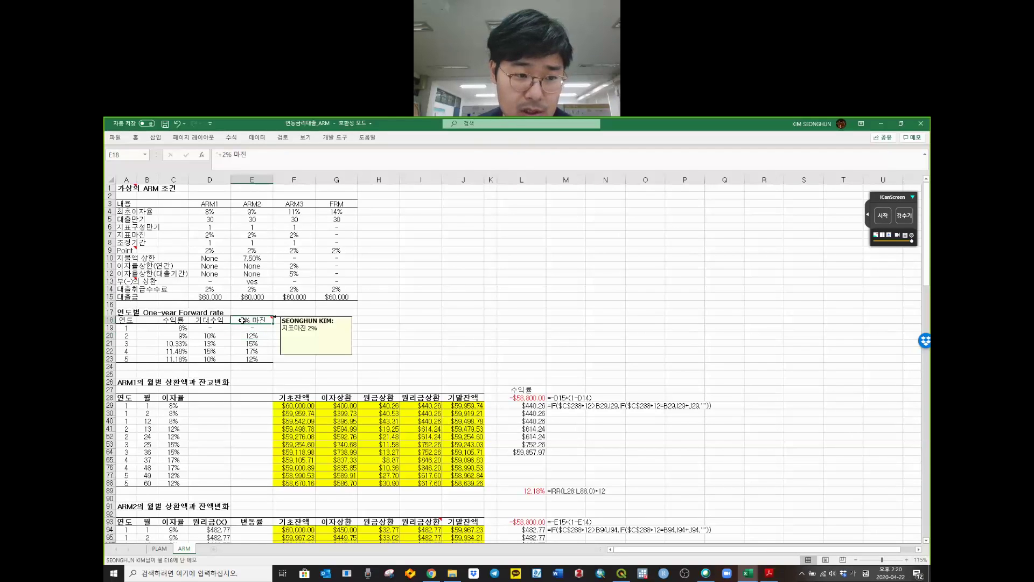
drag(119, 235, 319, 237)
click(249, 319)
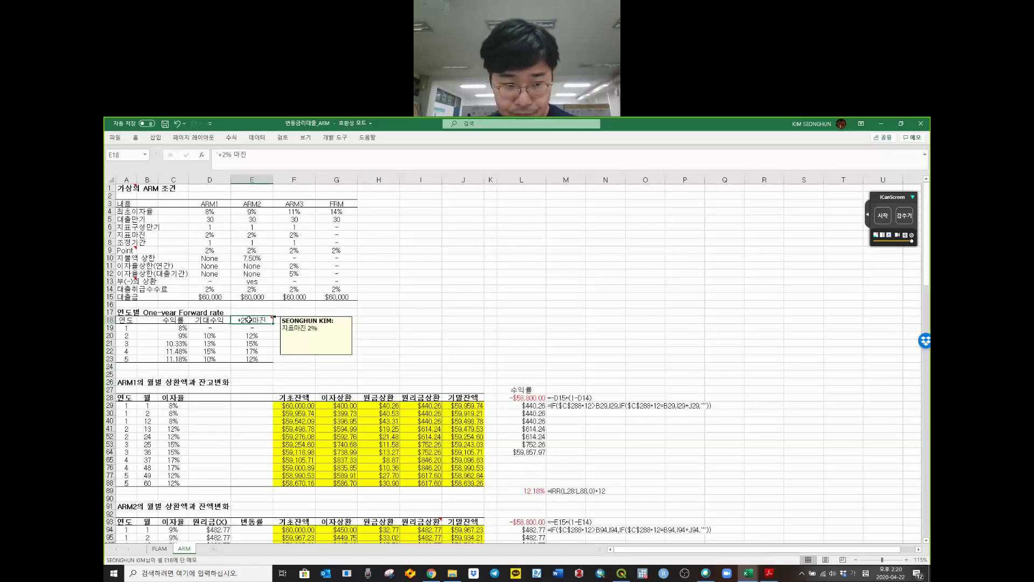
click(353, 387)
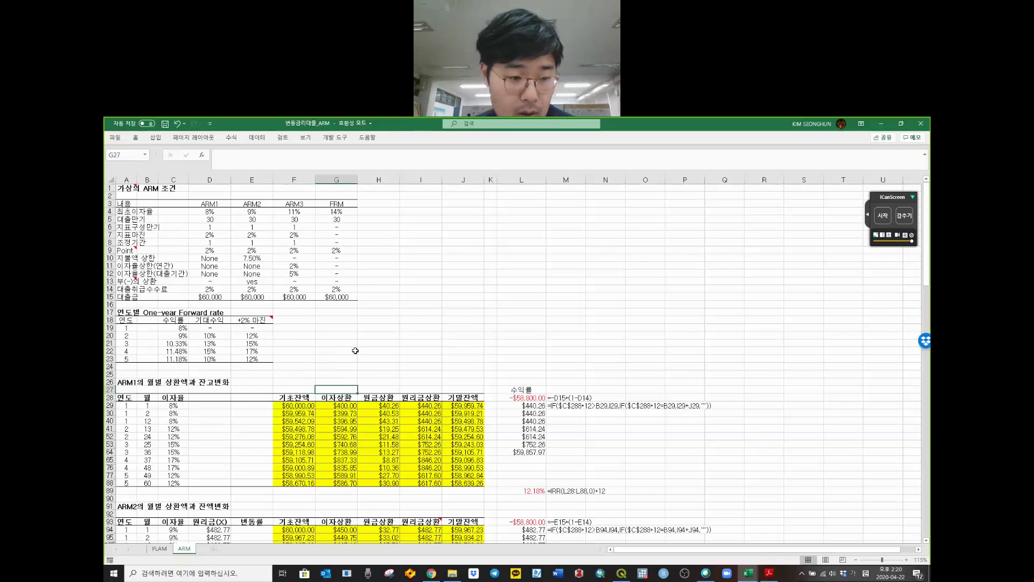
- Review the ARM 조건 and One-year Forward rate tables by selecting A3:G23, the A17 title and the A18:E23 block
scroll(350, 347, down, 4)
scroll(162, 302, up, 4)
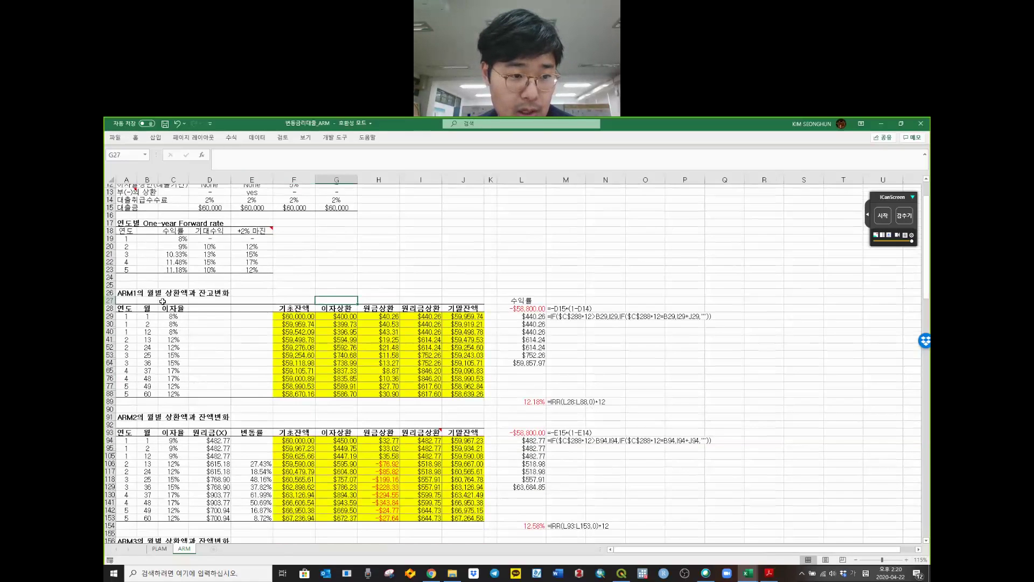
drag(125, 204, 350, 358)
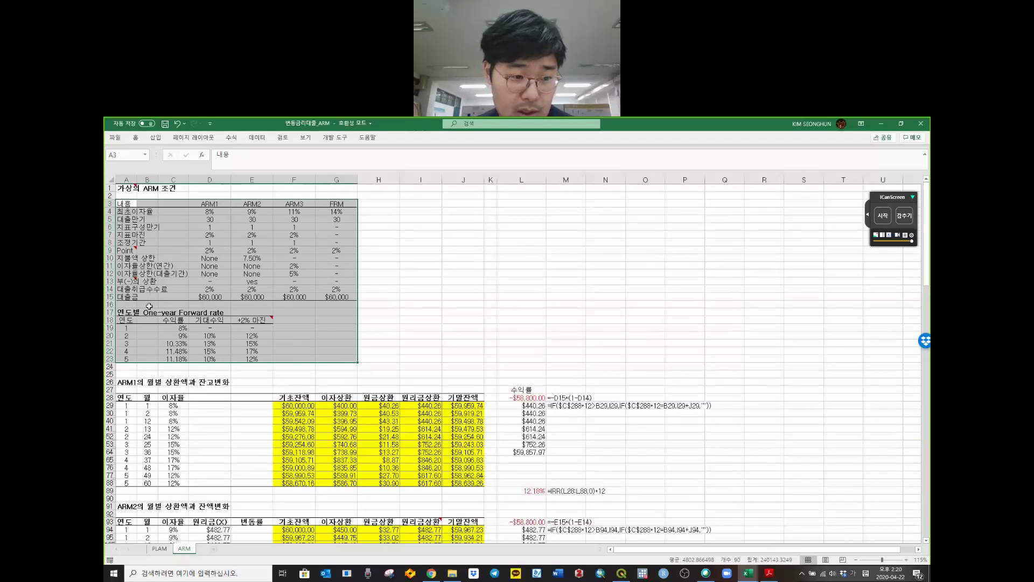
drag(126, 312, 228, 313)
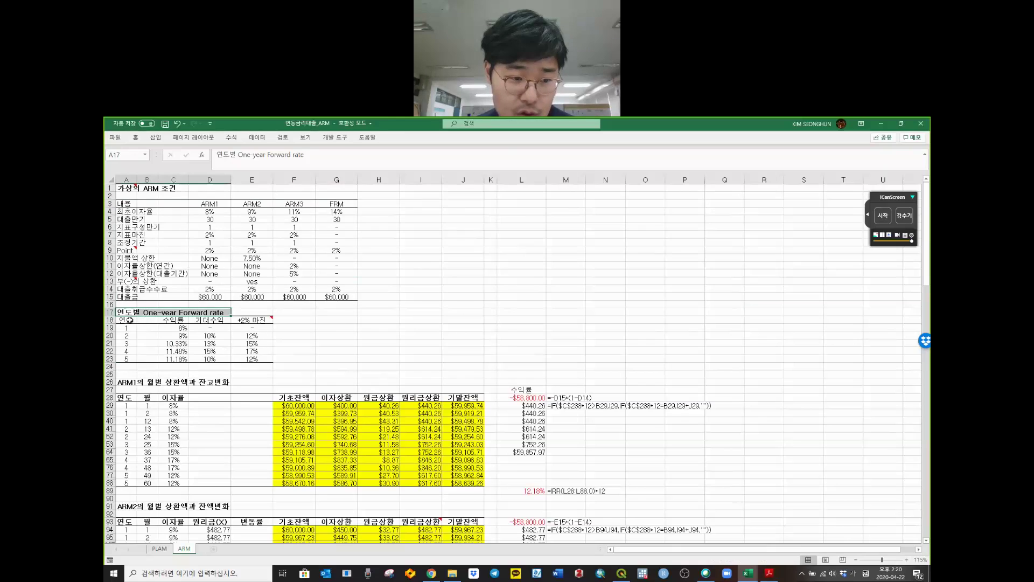
click(131, 320)
drag(166, 320, 242, 358)
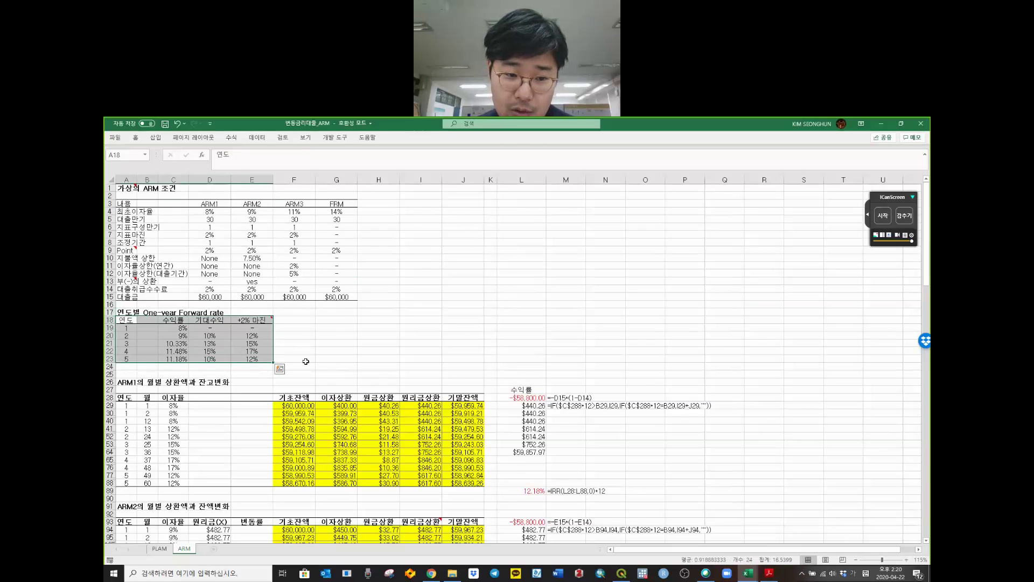
drag(337, 360, 123, 203)
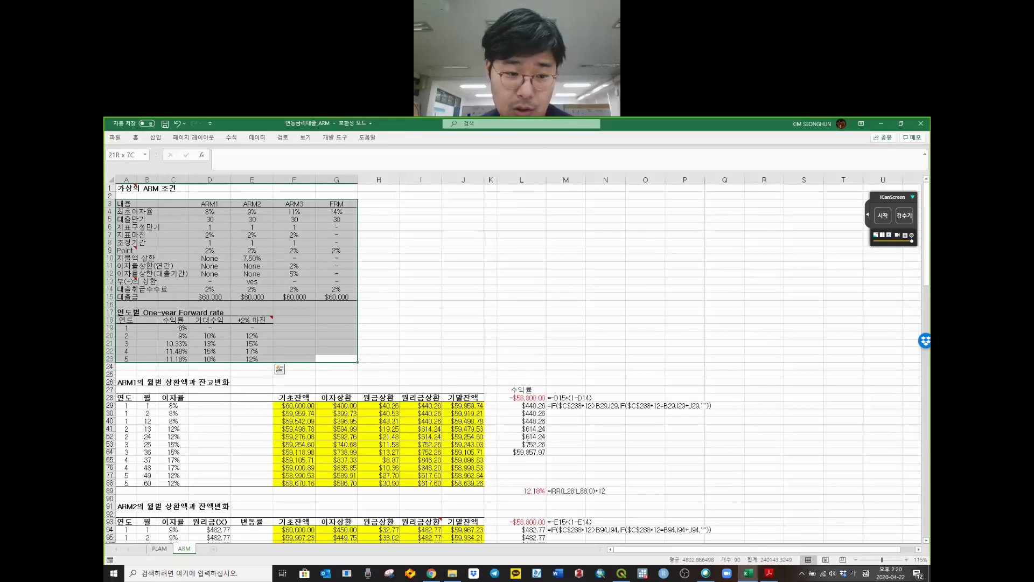
- Inspect the 기대수익 cells below D19, and select the ARM1 monthly repayment and balance figures in F29:J88
click(218, 338)
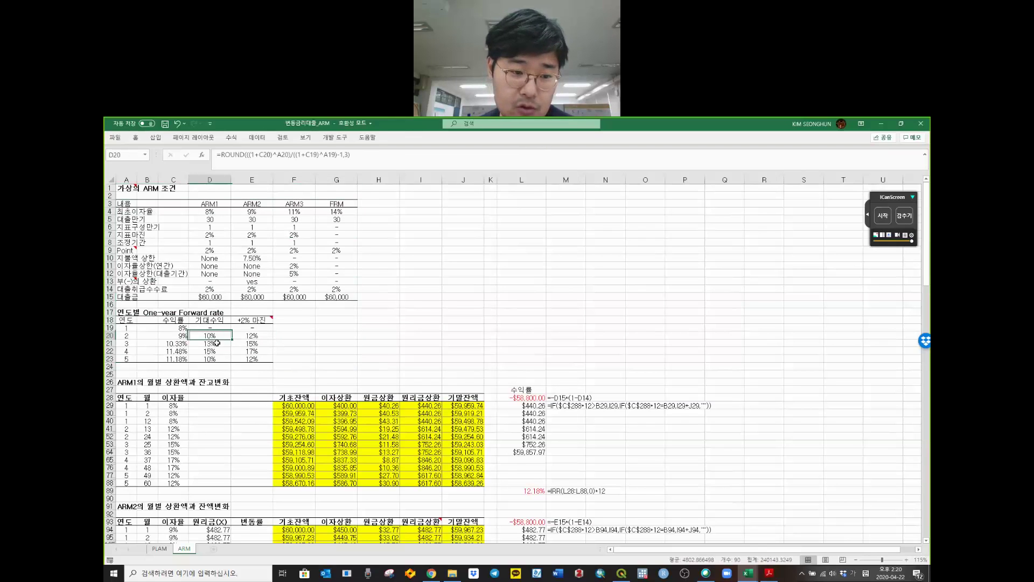
click(216, 344)
click(215, 353)
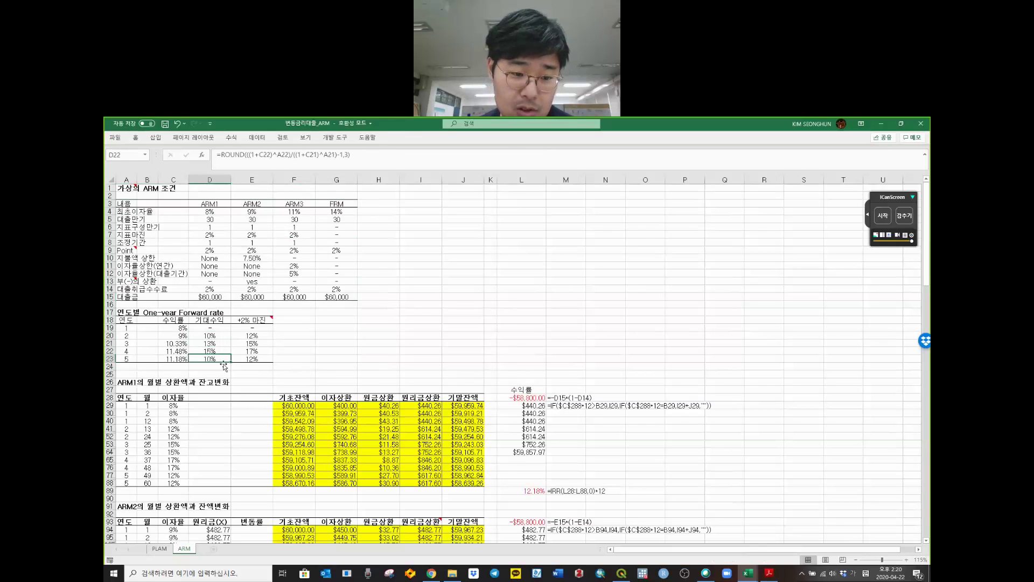
click(210, 413)
drag(293, 406, 459, 481)
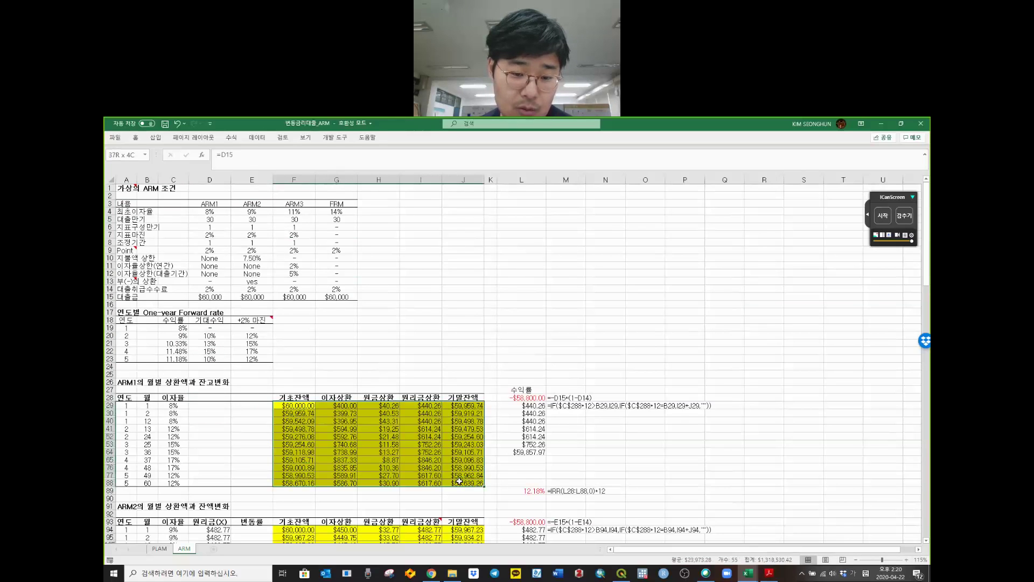
- Select the One-year Forward rate table and the ARM 조건 table in A3:G15 to review them as inputs
click(291, 351)
drag(251, 358, 120, 313)
drag(121, 204, 348, 297)
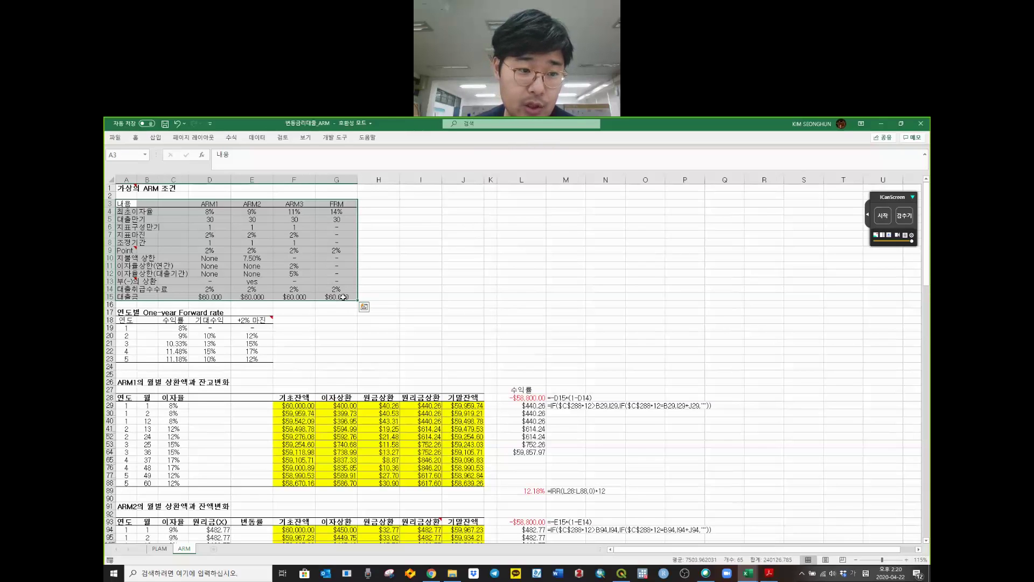
drag(343, 297, 122, 204)
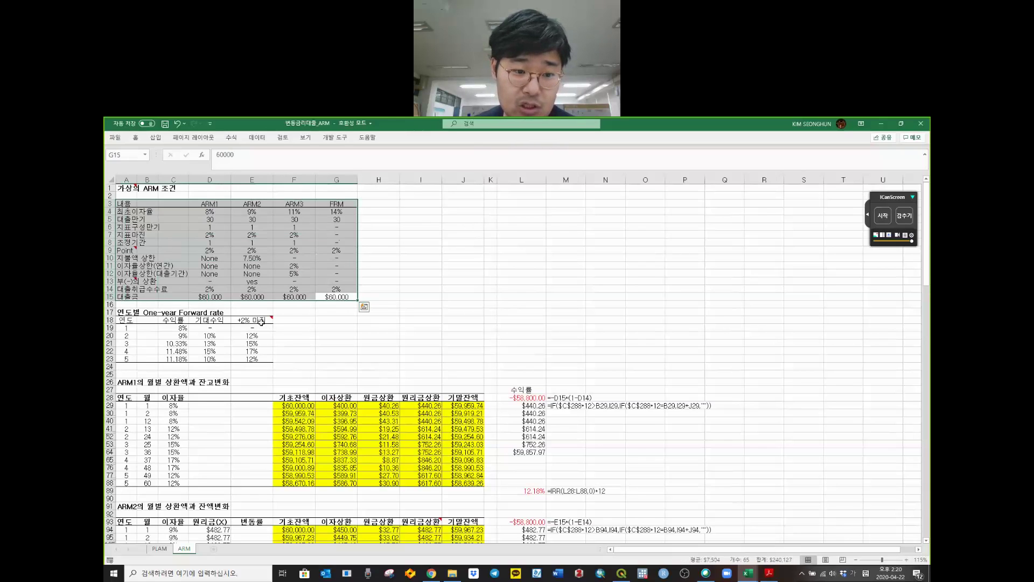
click(308, 335)
- Inspect the first-month formulas for interest, principal, total payment and ending balance in G29:J29 of the ARM1 table
scroll(304, 335, down, 2)
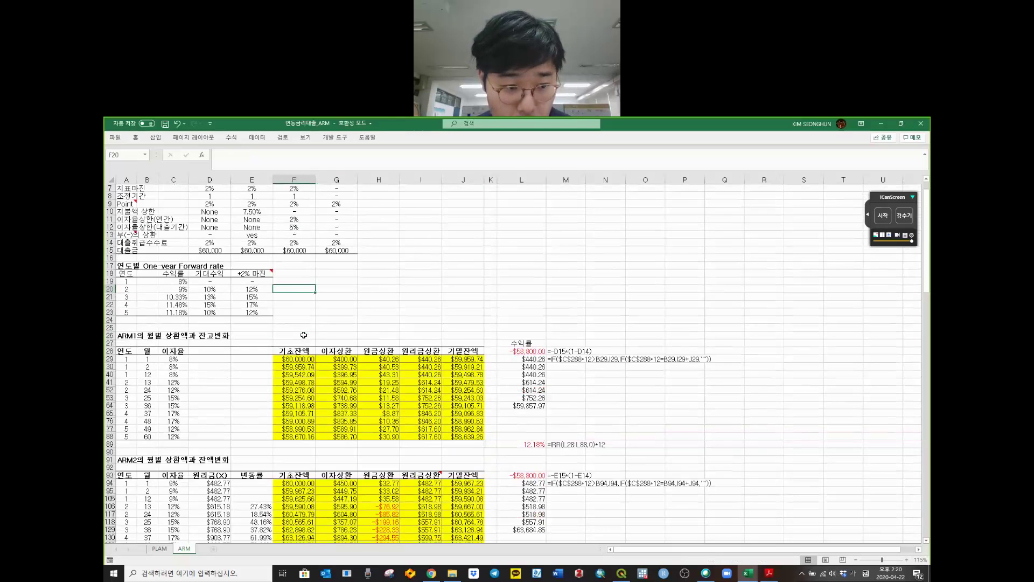
scroll(303, 335, down, 5)
click(330, 242)
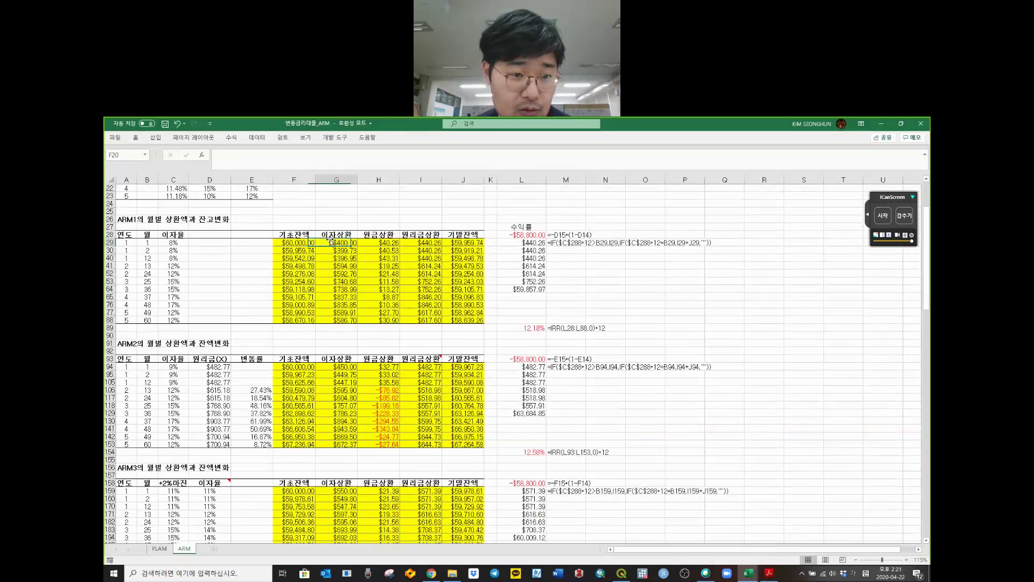
click(380, 243)
click(424, 245)
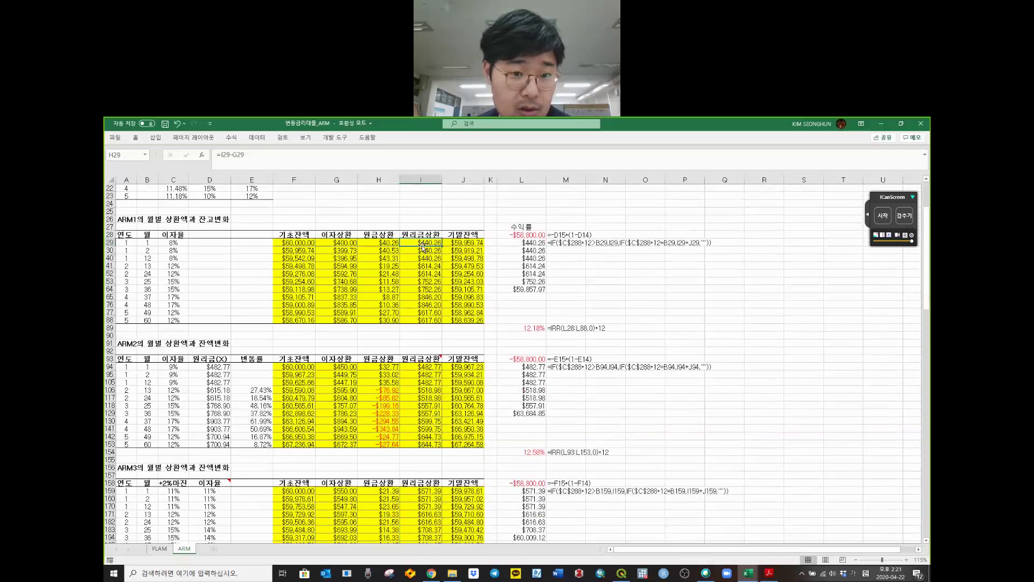
click(474, 243)
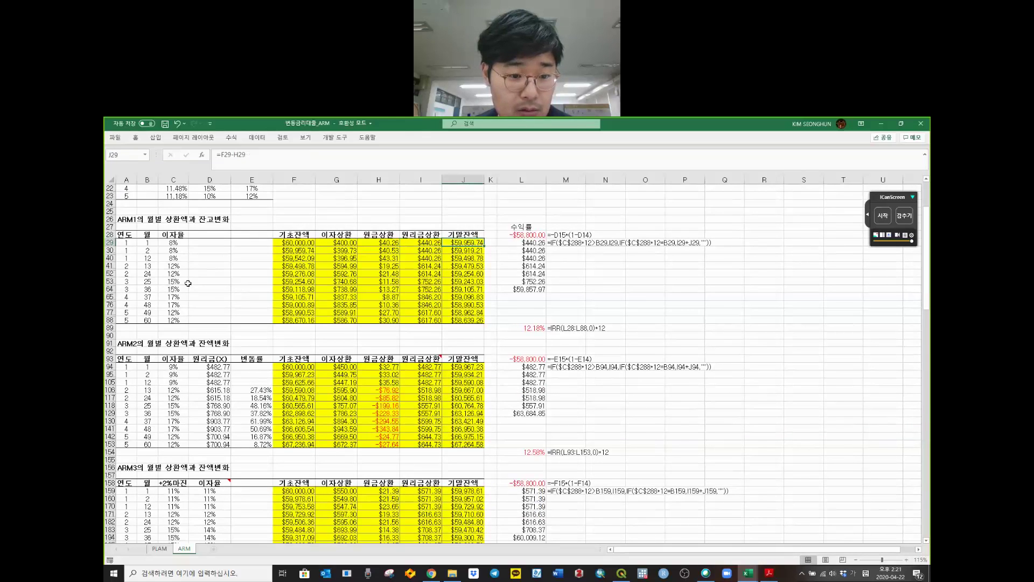
- Inspect the ARM2 table's 원리금(X), second-month payment and balance cells, and the 변동률 formula in E106
click(210, 369)
click(297, 375)
click(341, 374)
click(380, 375)
click(423, 374)
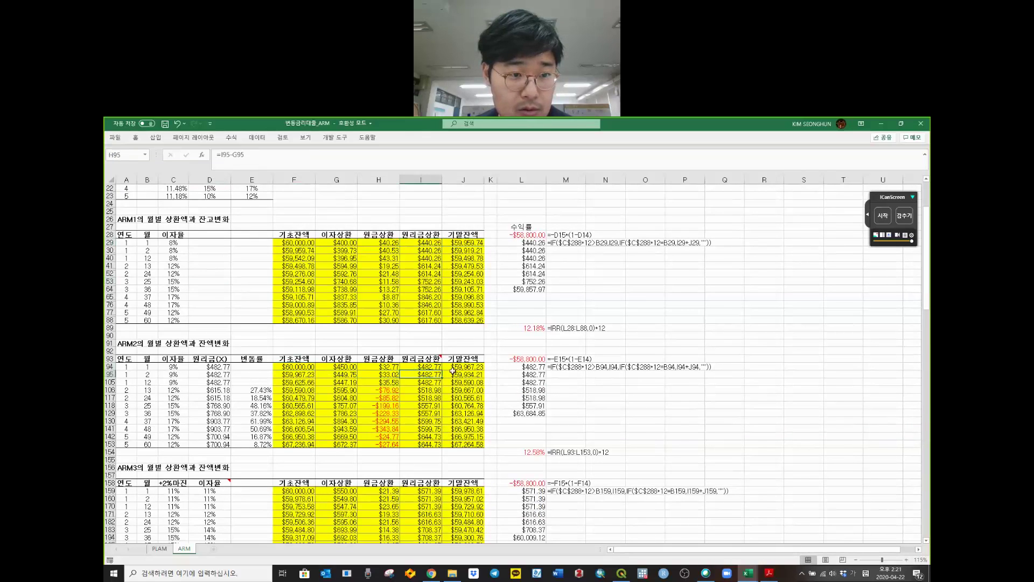
click(453, 371)
click(240, 389)
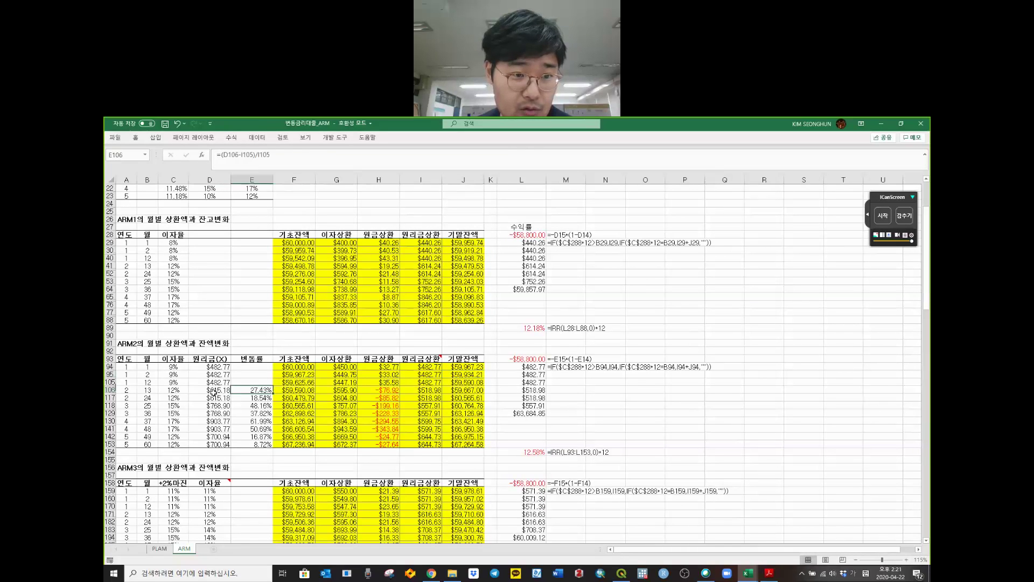
click(276, 313)
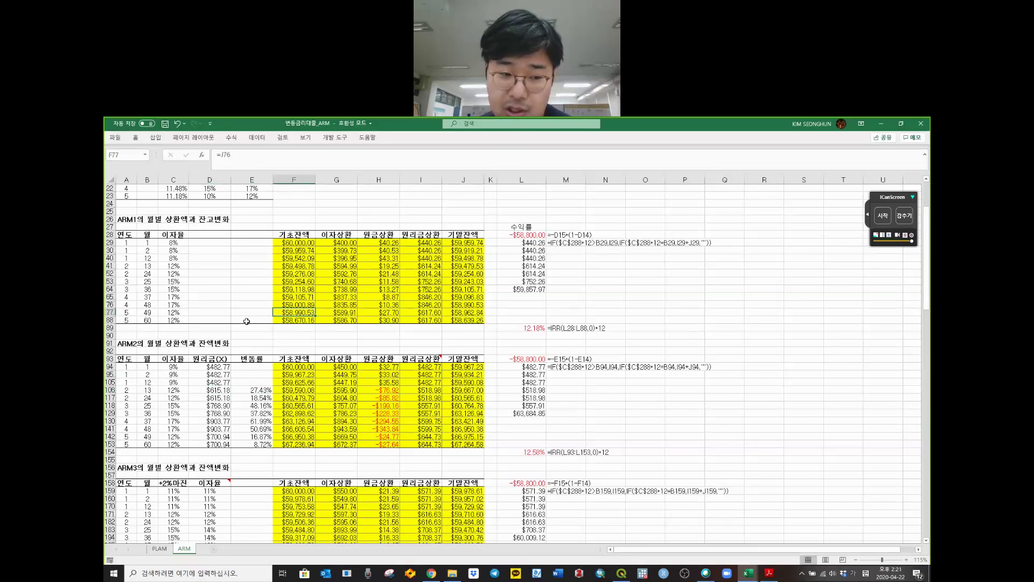
- Switch to the textbook PDF in Adobe Acrobat Reader and minimize its window
key(alt+Tab)
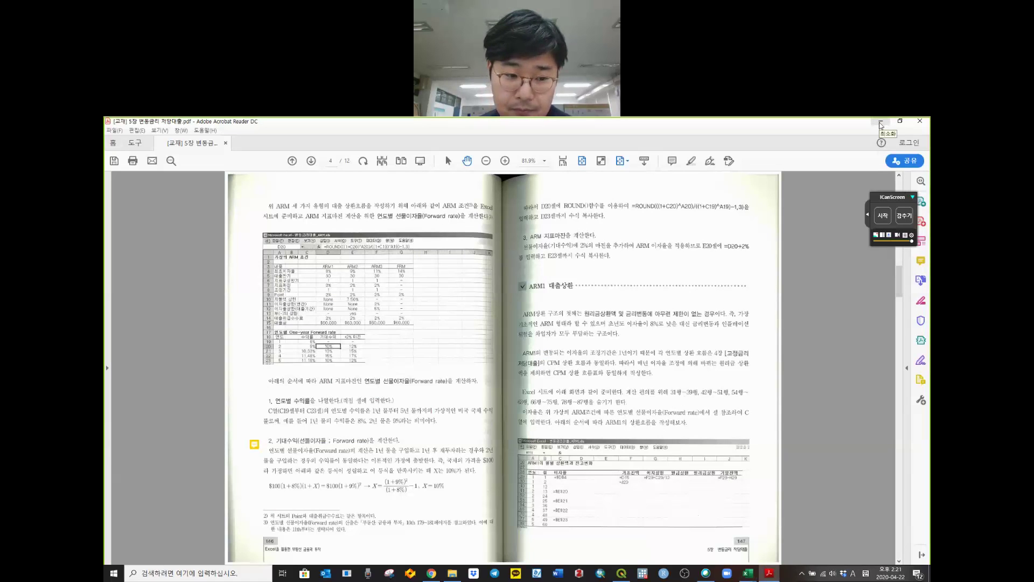
click(881, 123)
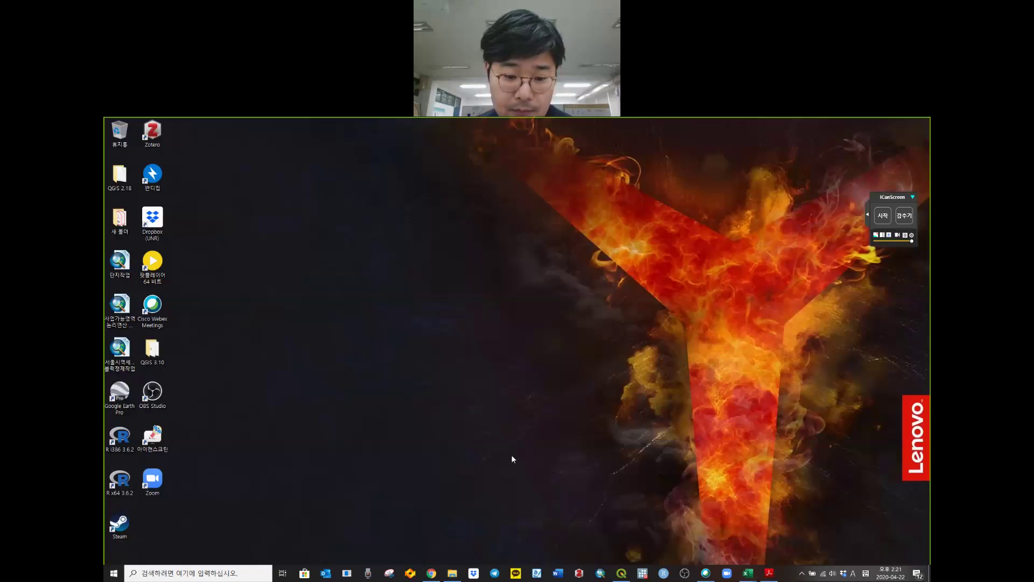
- Open the 통계자료정리 workbook from the Dropbox folder Y20Q1_PP_토지자유연구소, subfolder 지가상승률과 이자율비교
click(450, 575)
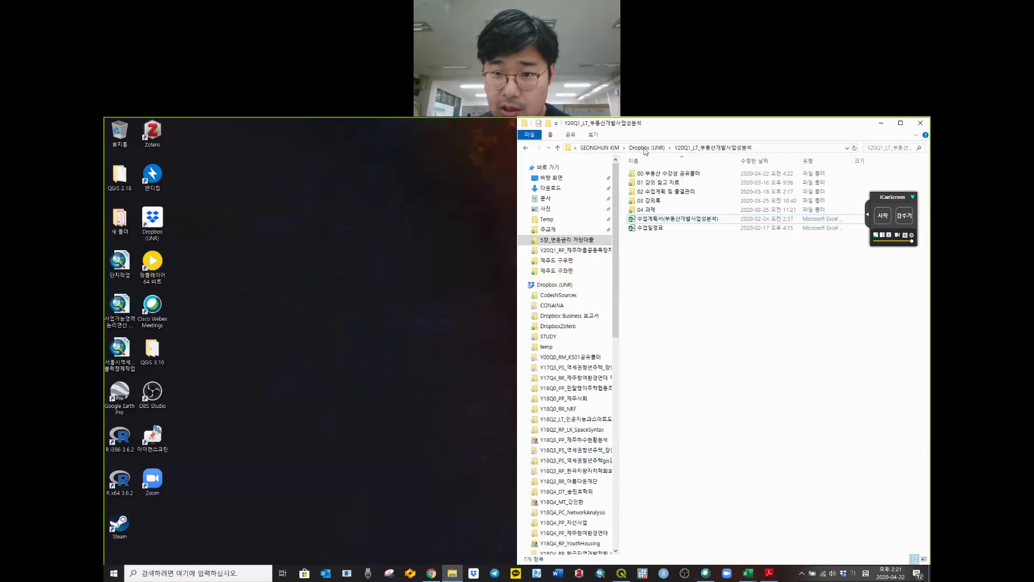
click(645, 149)
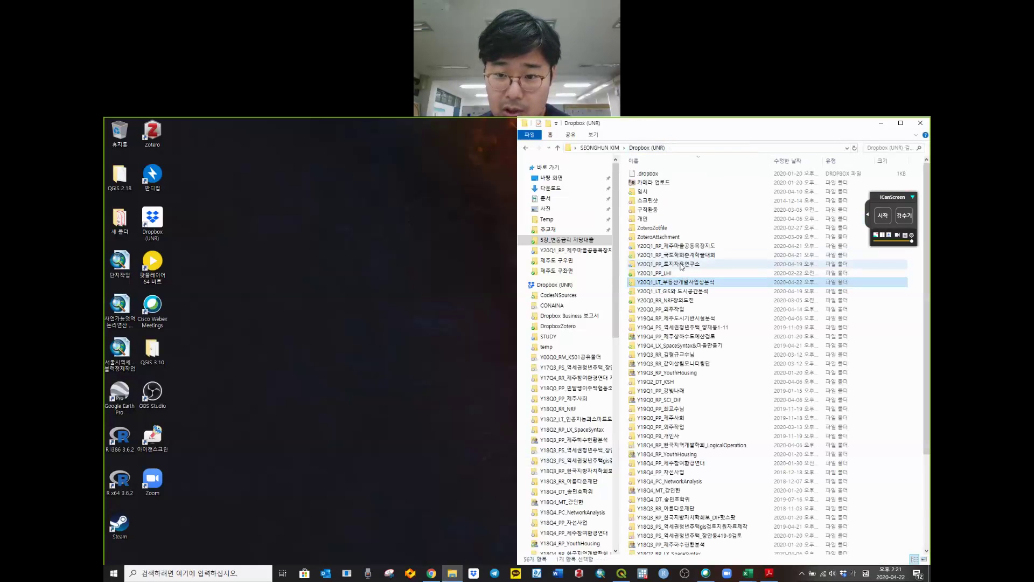
double_click(681, 264)
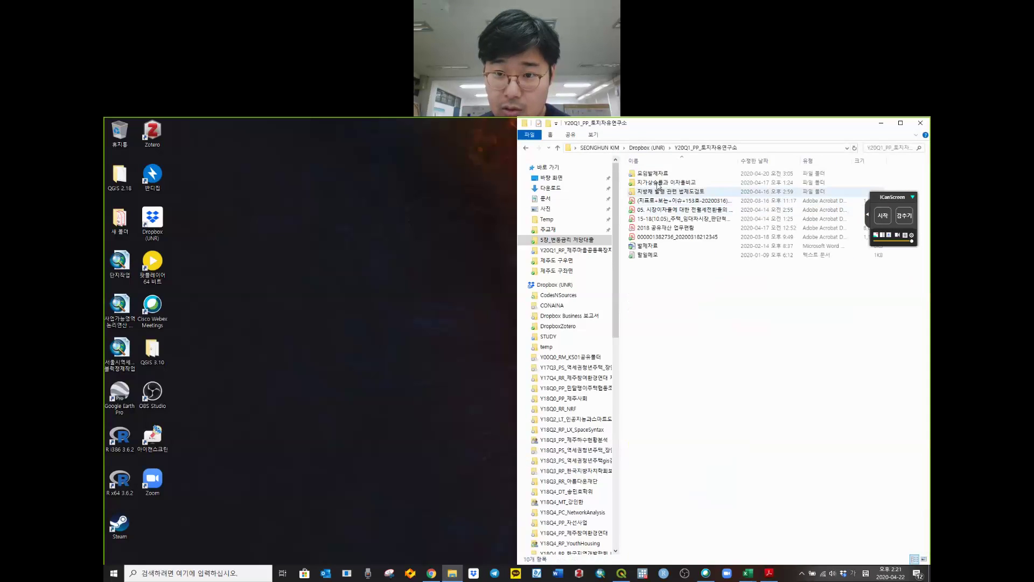
double_click(658, 183)
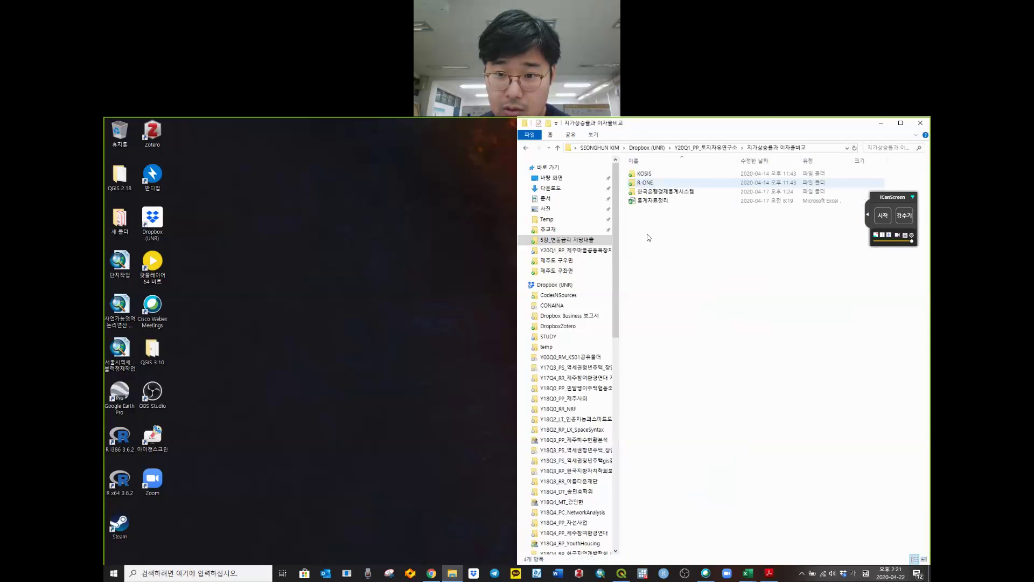
double_click(660, 202)
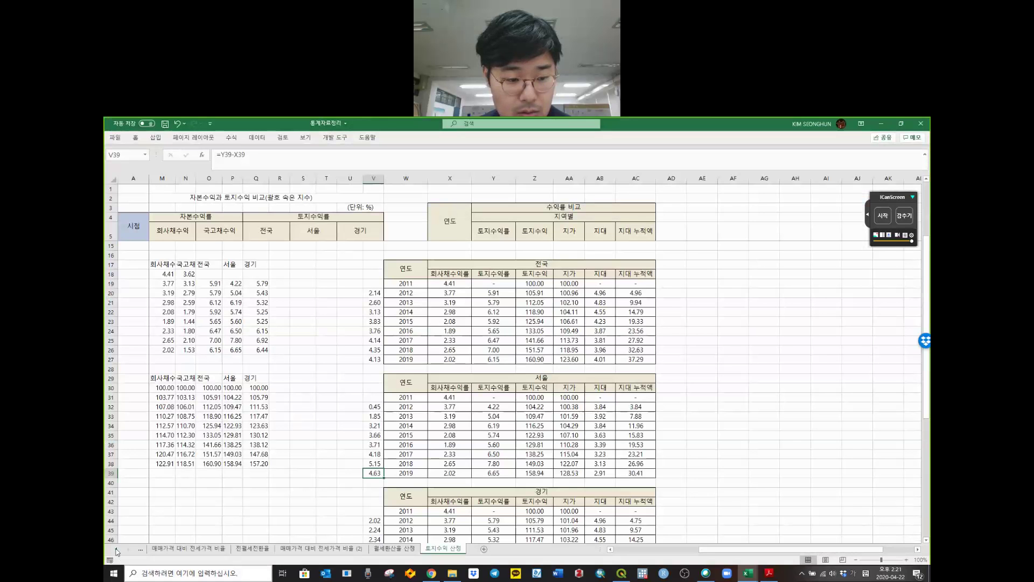
- Show the 지가상승률과 회사채수익률 sheet and look over its yearly figures and line chart
click(117, 552)
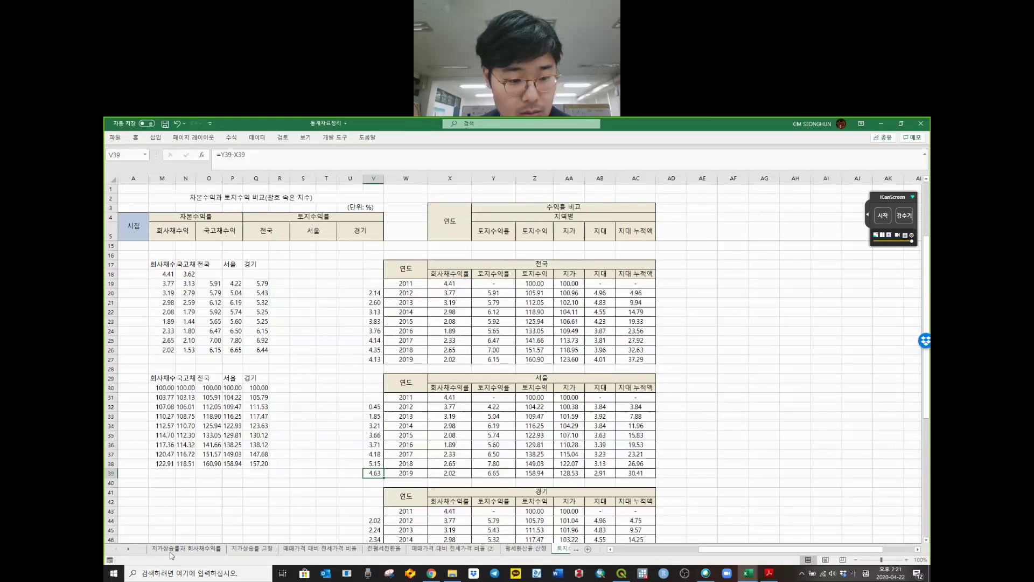
click(171, 551)
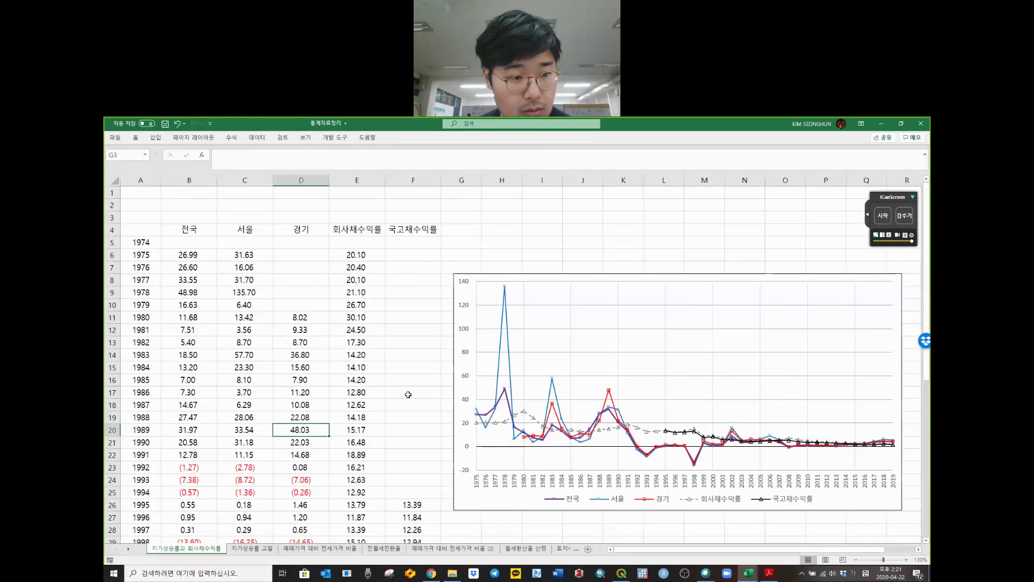
scroll(298, 392, down, 7)
scroll(300, 379, up, 7)
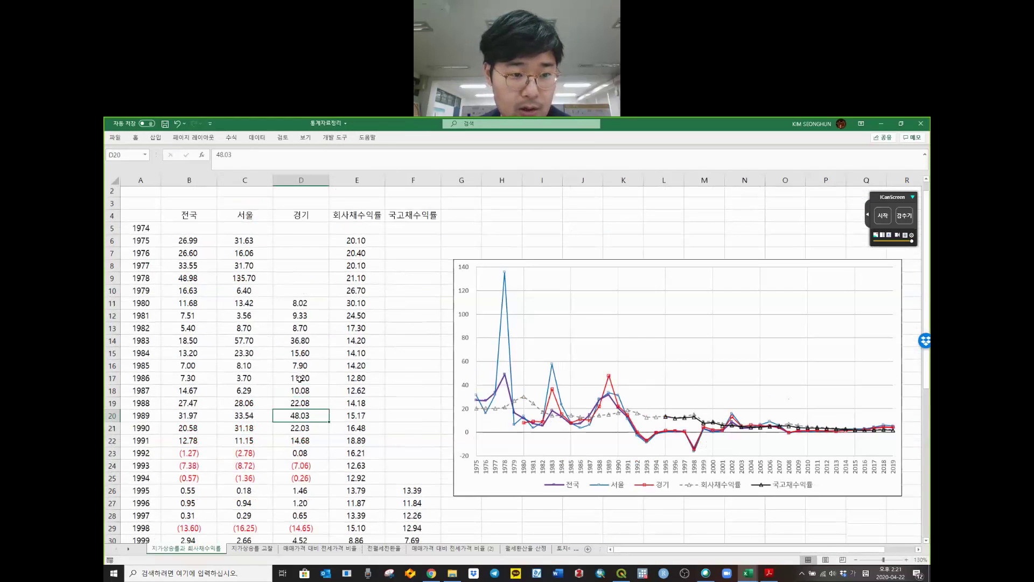
scroll(300, 379, up, 1)
- Freeze the panes at cell B5 so the header rows and the year column stay fixed
click(188, 243)
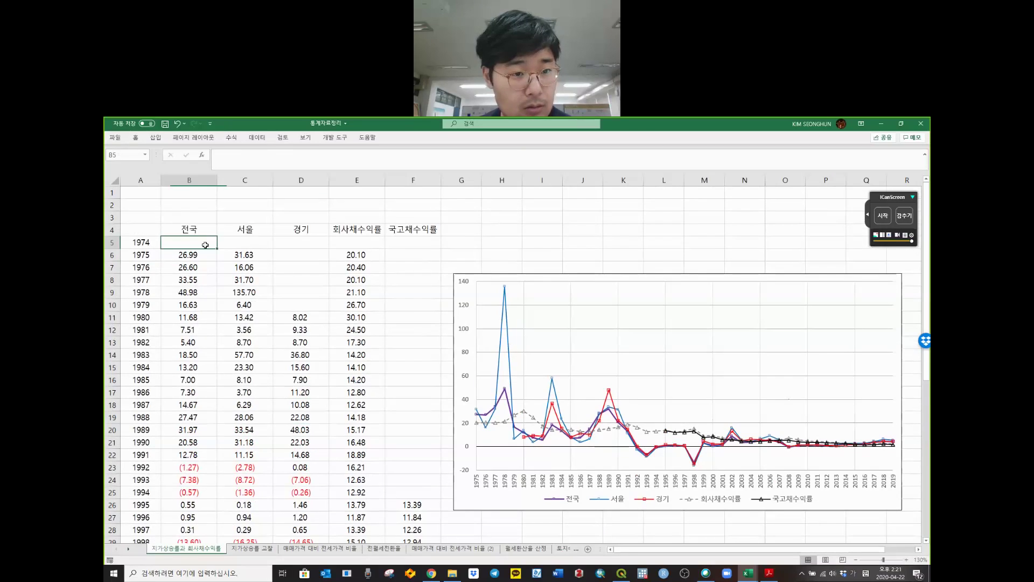
click(307, 142)
click(396, 172)
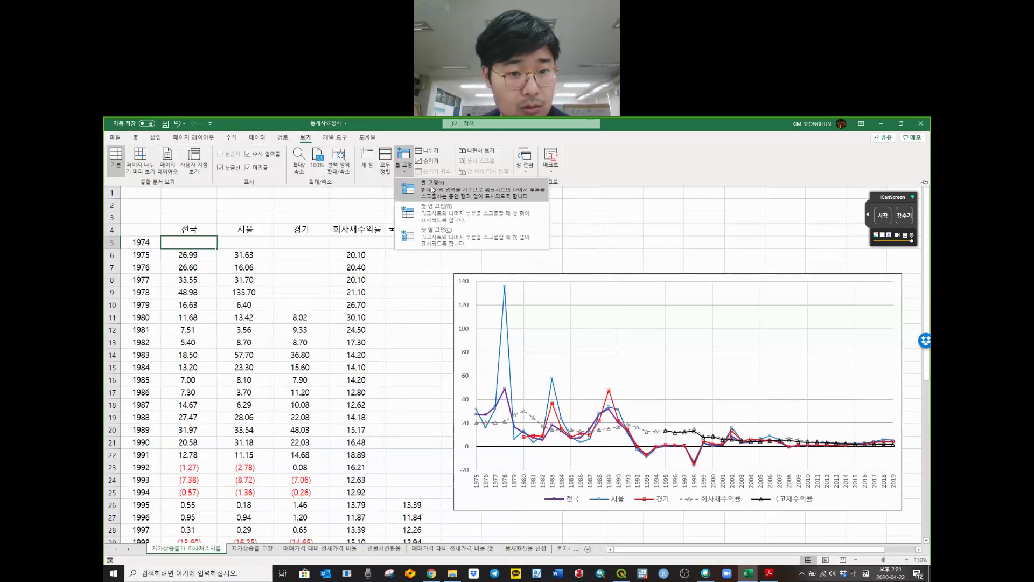
click(425, 195)
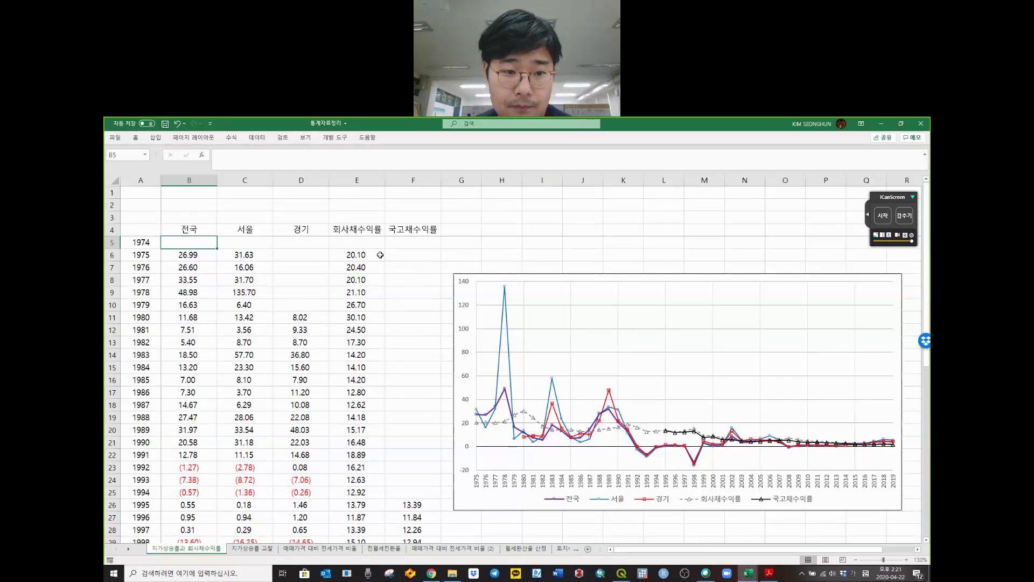
- Check the 회사채수익률 column, glance at the 지가상승률 고찰 and 매매가격 대비 전세가격 비율 sheets, and return to the first sheet
click(356, 255)
click(357, 229)
click(253, 549)
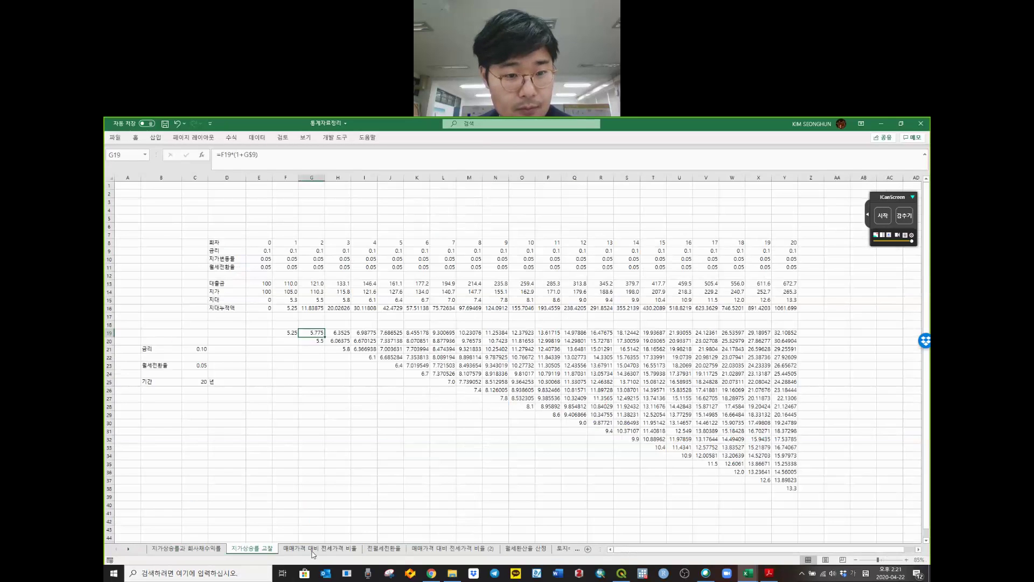
click(320, 549)
click(395, 550)
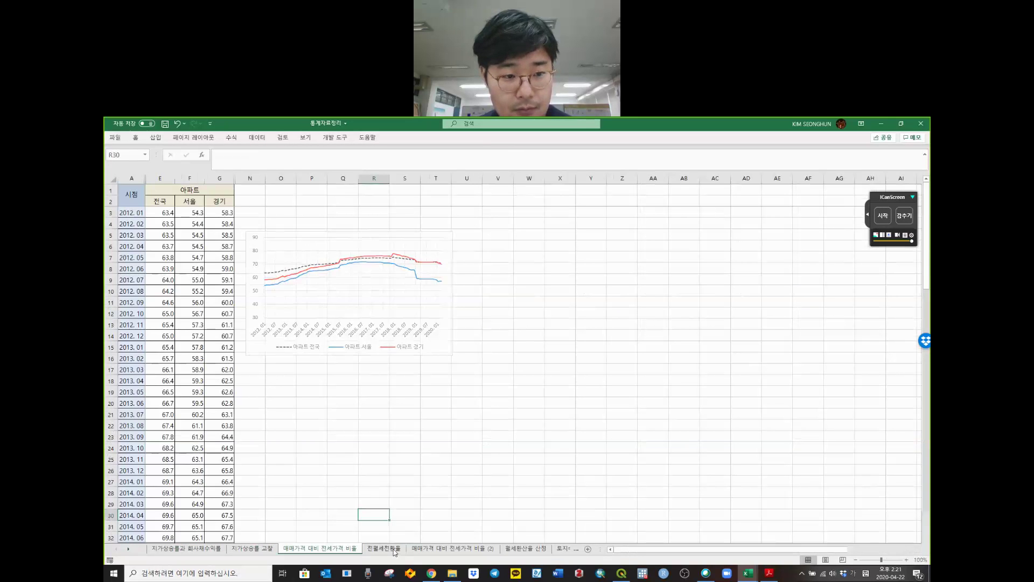
click(179, 549)
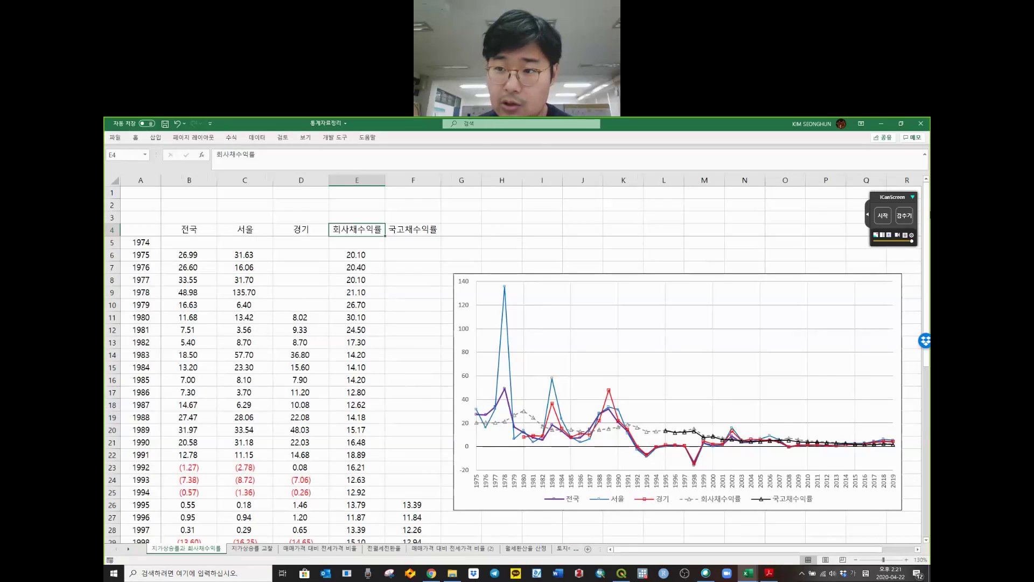
- Minimize the statistics workbook and look over the ARM sheet's monthly repayment tables and loan conditions
click(881, 124)
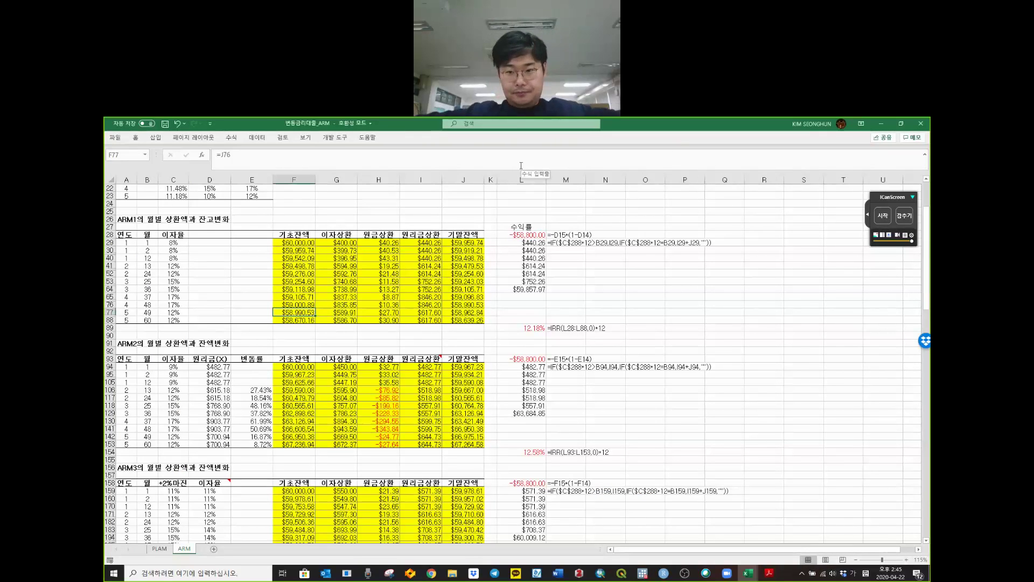
click(652, 273)
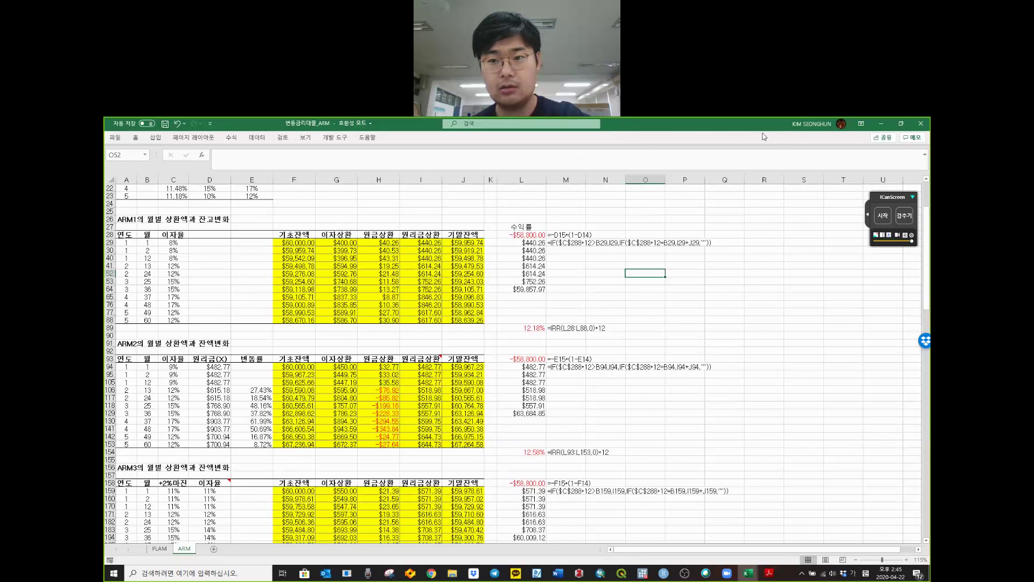
click(721, 226)
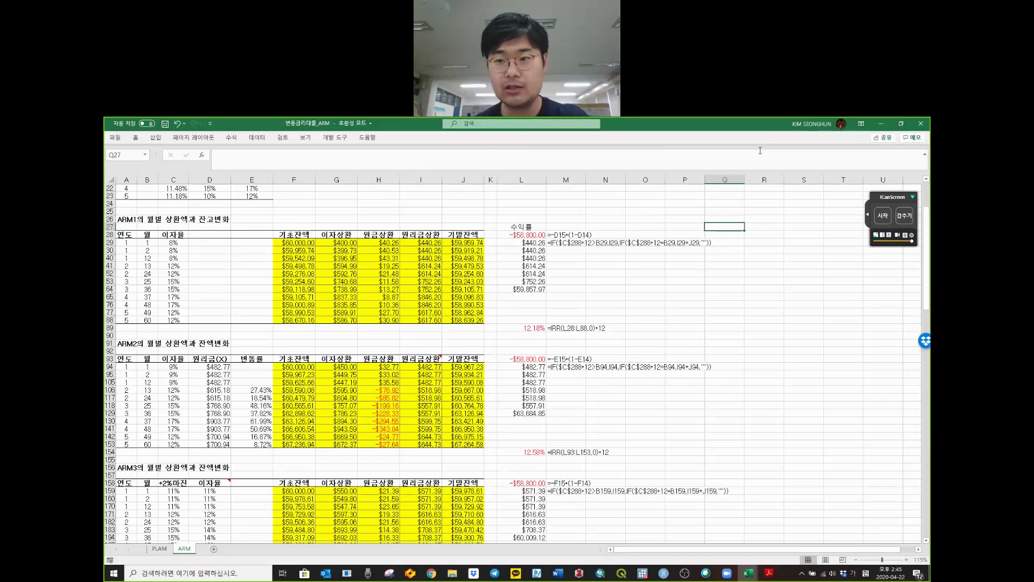
click(684, 212)
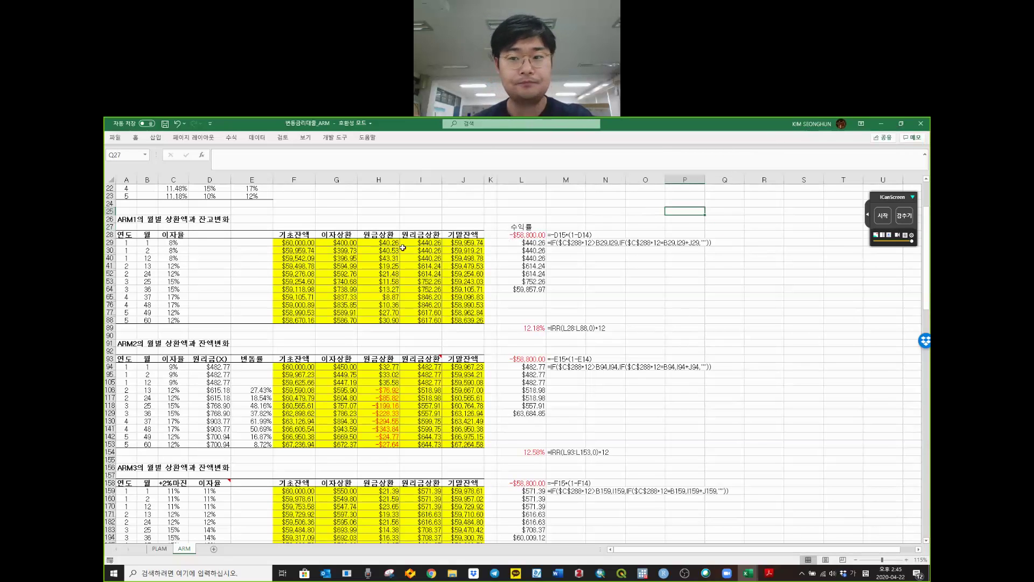
click(337, 298)
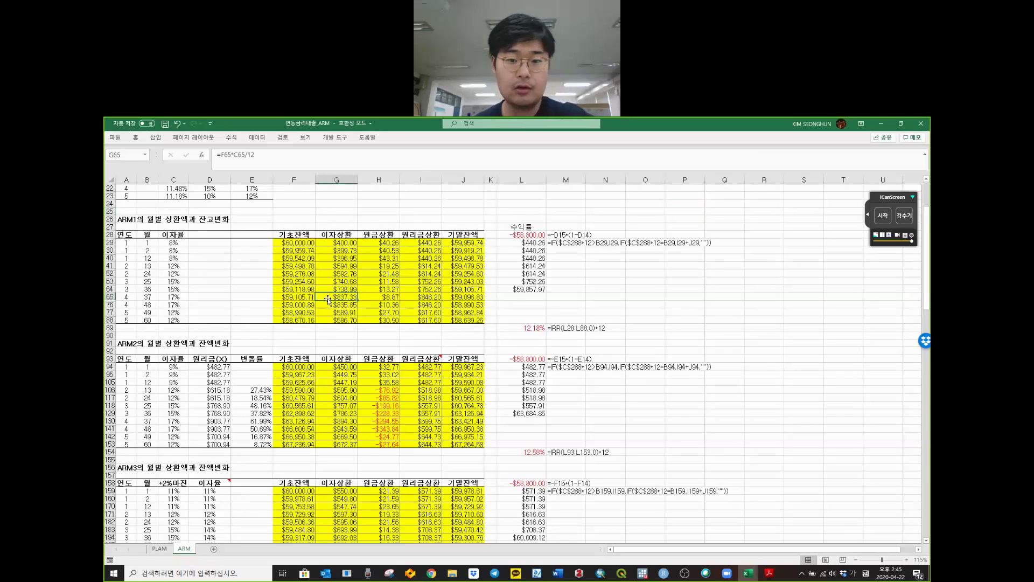
scroll(341, 291, up, 1)
scroll(341, 291, up, 7)
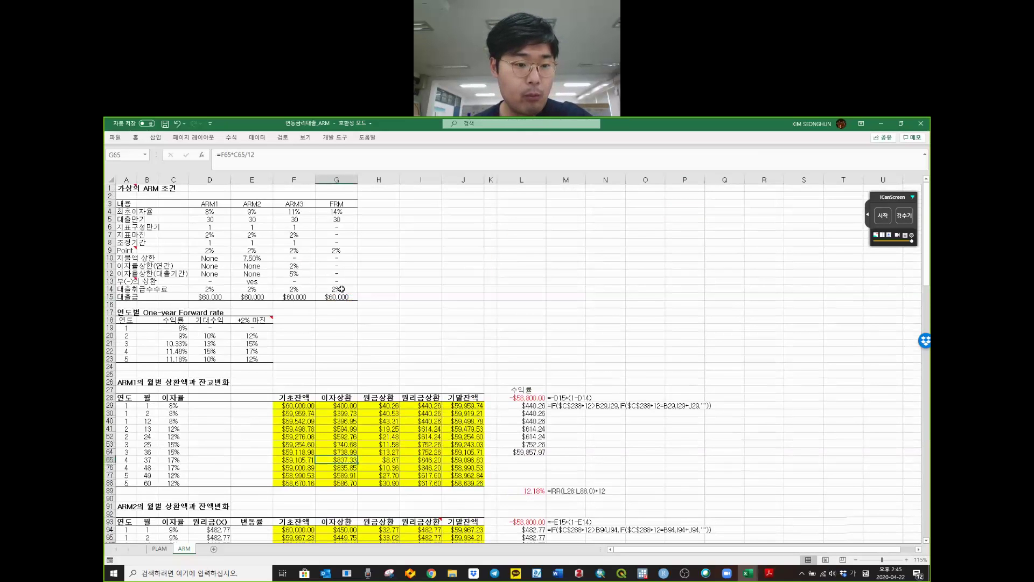
- Minimize the ARM workbook and bring the 통계자료정리 workbook back to the front
click(882, 123)
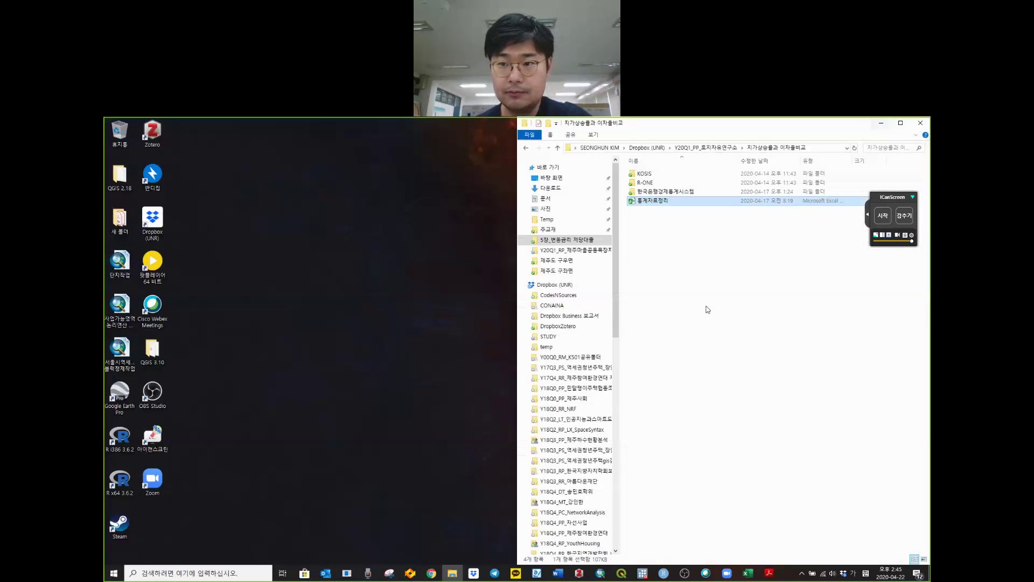
click(753, 578)
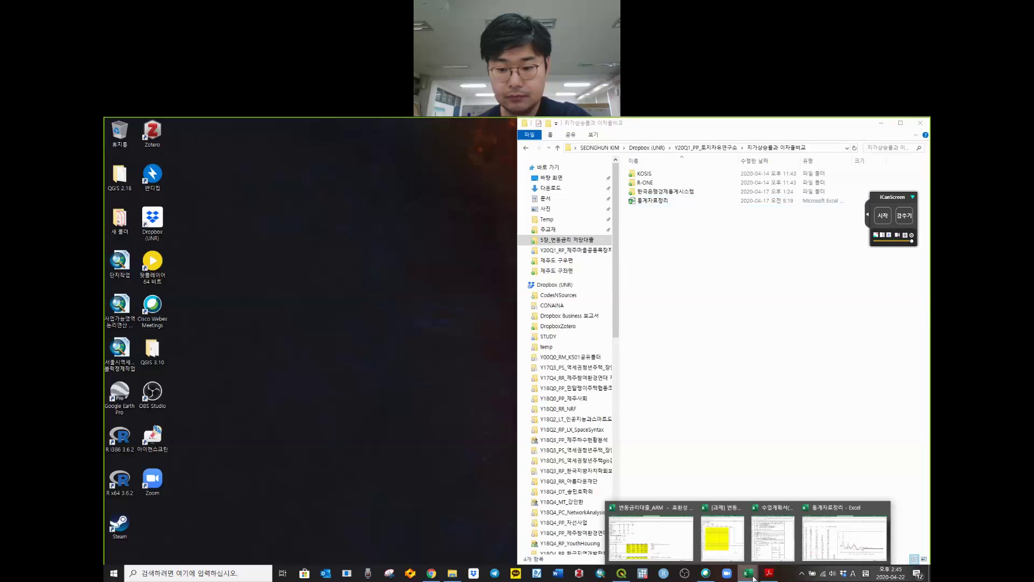
click(836, 536)
- Open the 4.1.2 시장금리(월_분기_년) workbook from the 한국은행경제통계시스템 folder
key(alt+Tab)
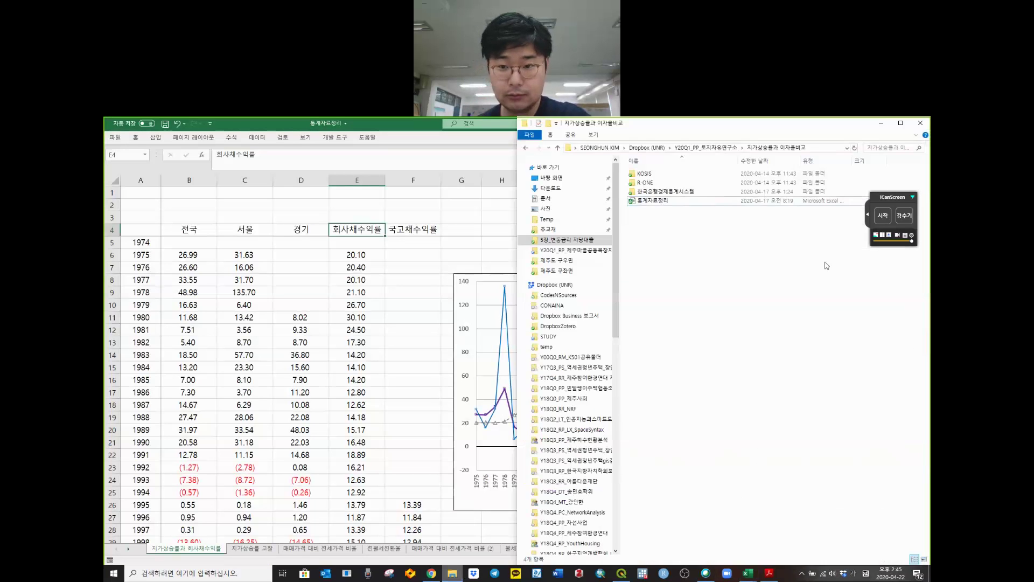
double_click(664, 193)
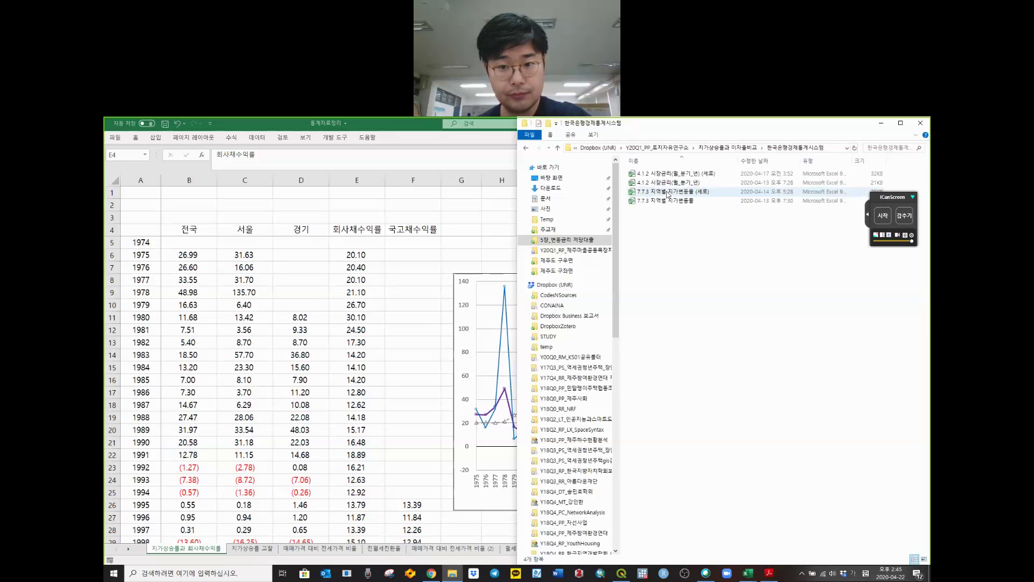
click(713, 183)
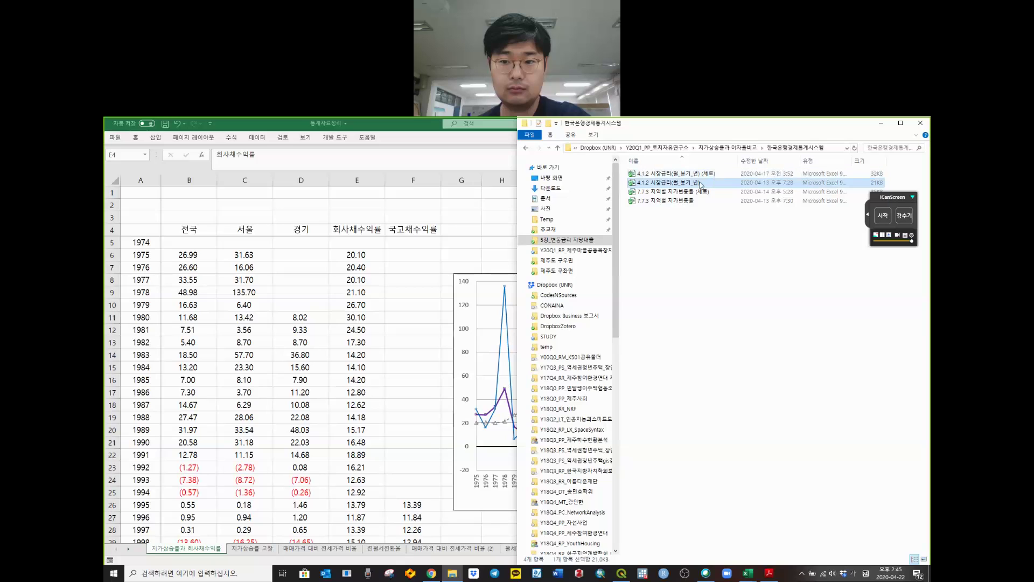
key(alt+Tab)
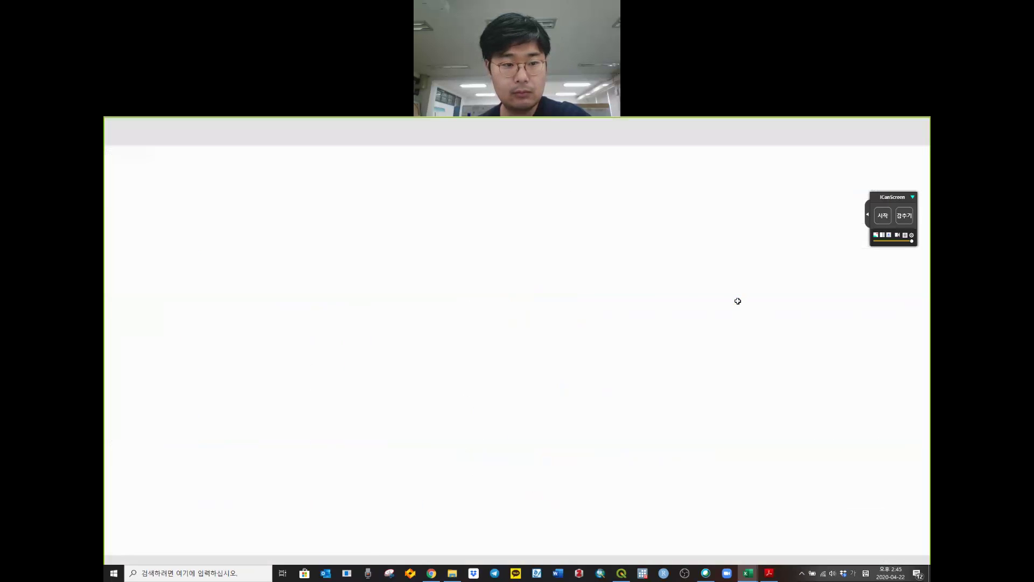
click(425, 283)
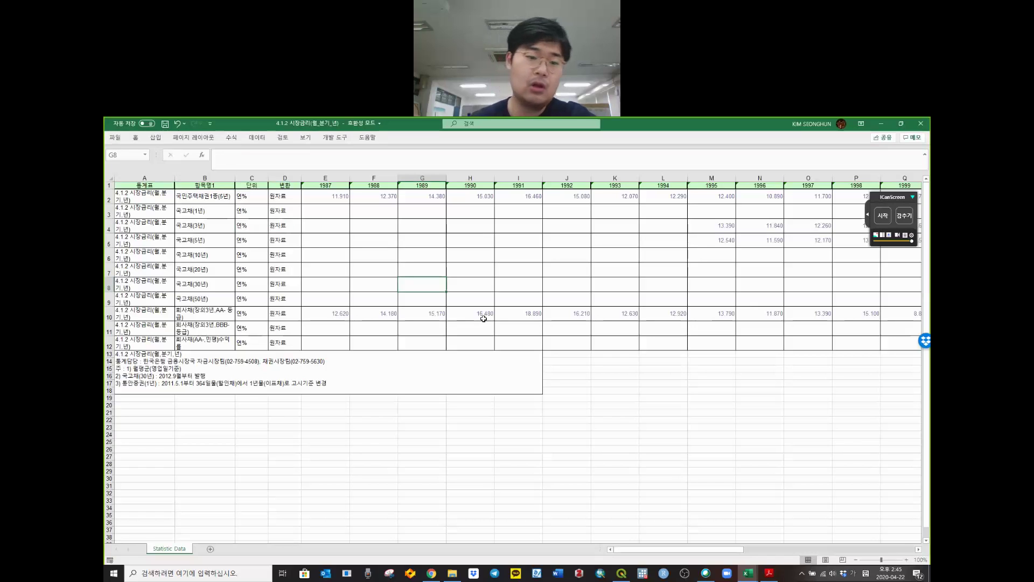
- Widen column A so the 통계표 names fit on one line, and select cell B2
key(Home)
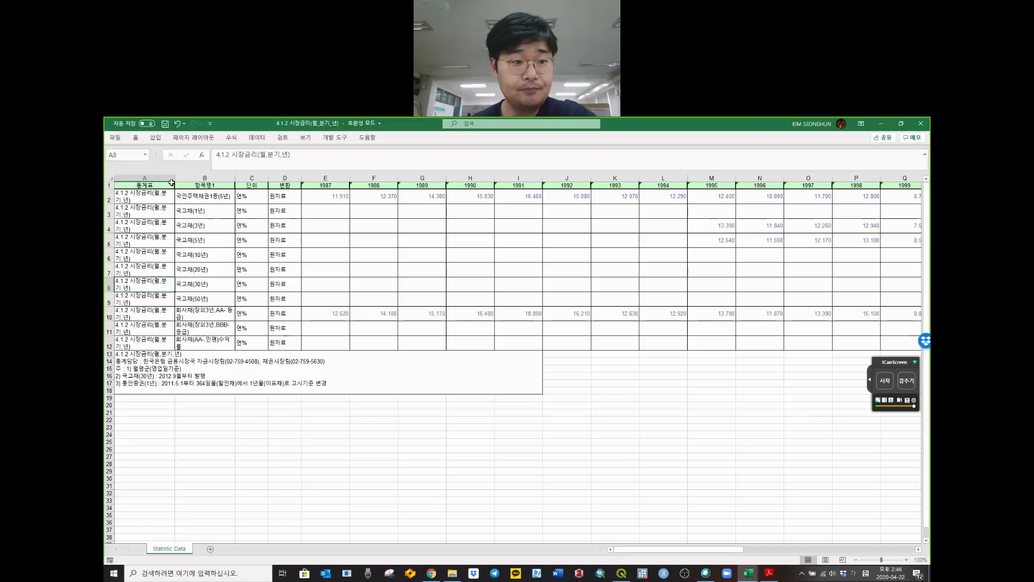
drag(177, 176, 197, 178)
click(233, 197)
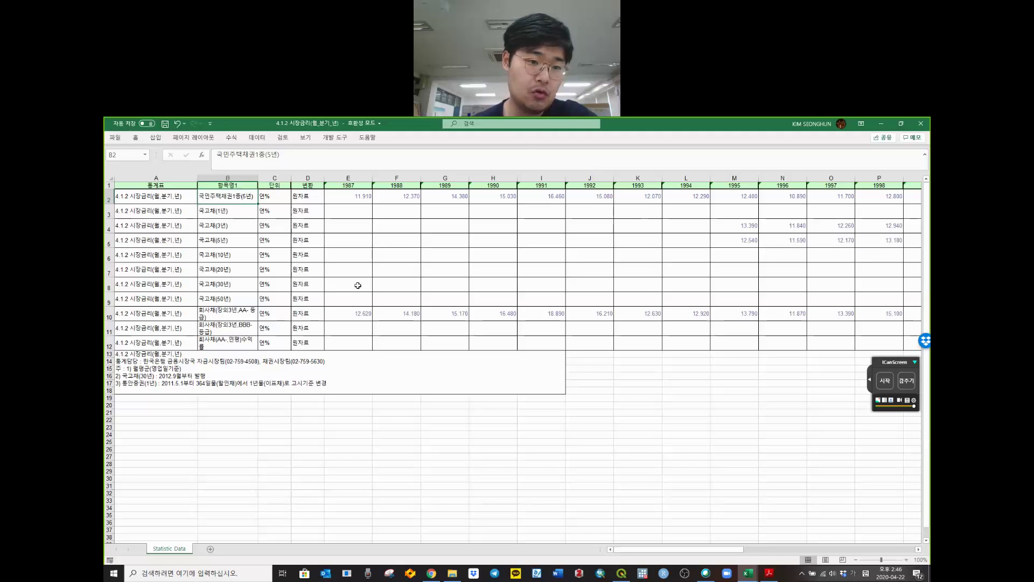
- Go through the bond items in column B from 국고채(1년) down to 회사채(AA-,민평)수익률
key(Down)
key(Down)
key(Down)
key(Down)
key(Down)
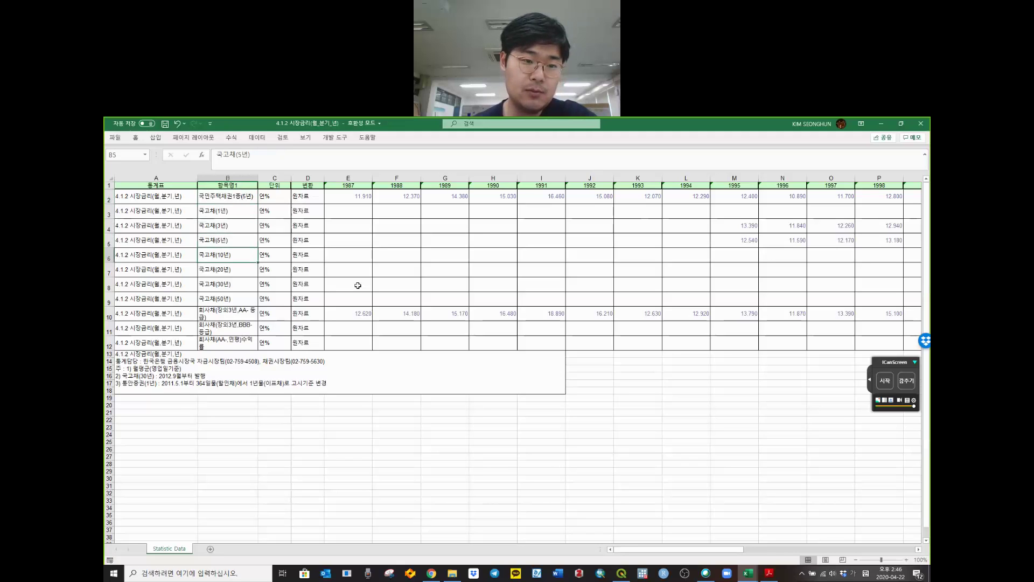
key(Down)
key(Down)
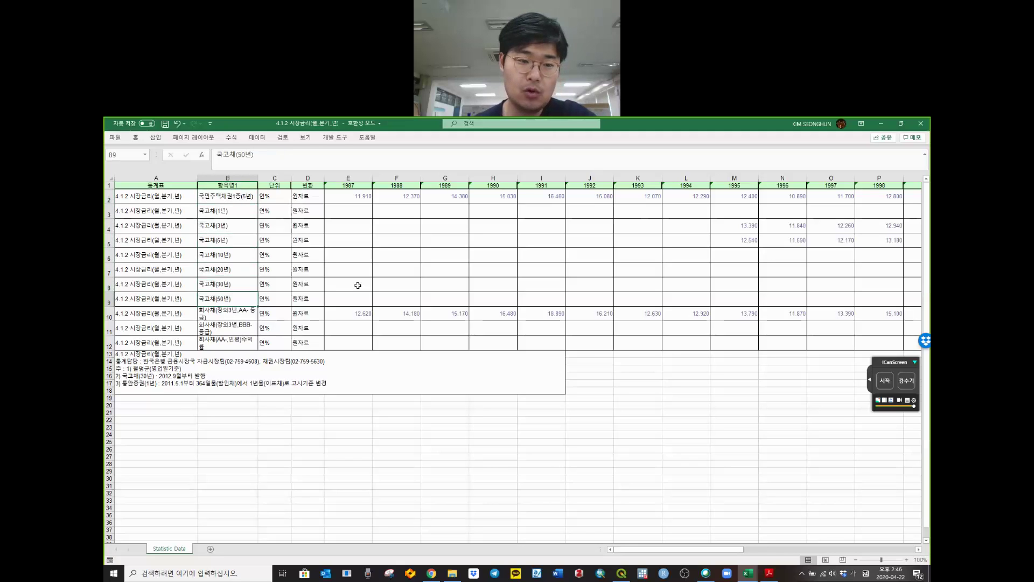
key(Right)
key(Right)
key(Down)
key(Left)
key(Left)
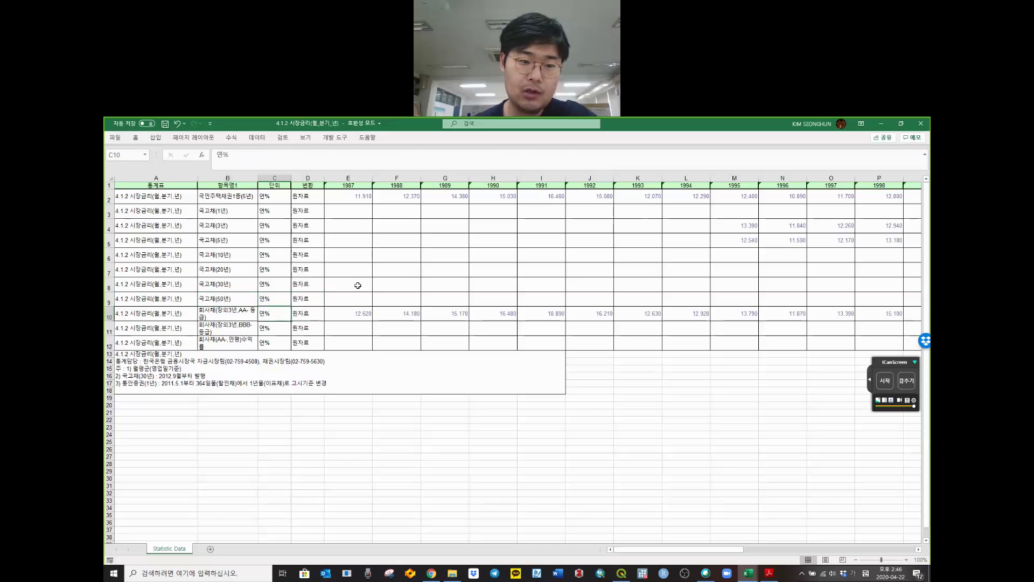
key(Down)
key(Down)
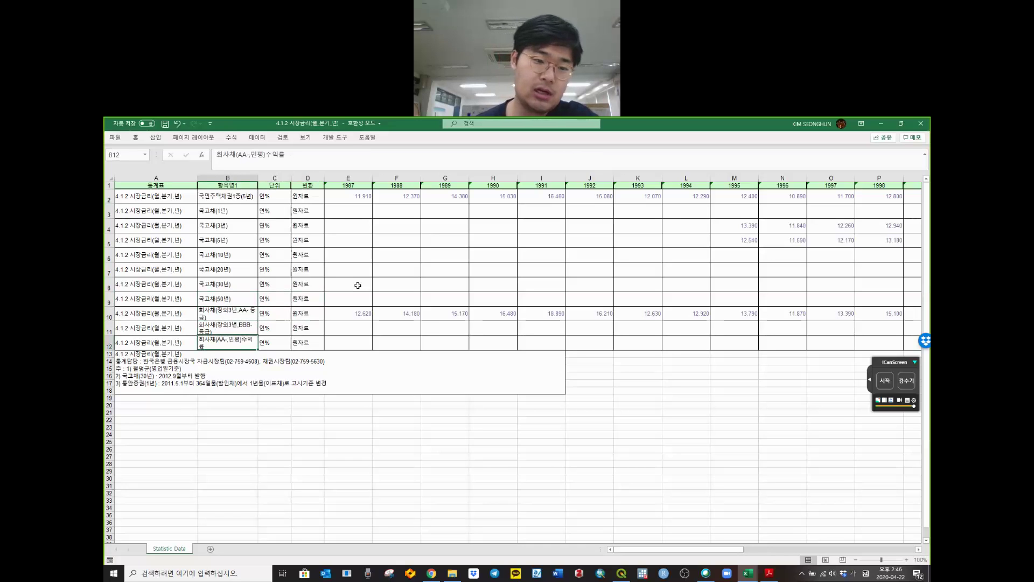
- Widen column B so the corporate bond names fit on one line, and select the 회사채(장외3년,BBB-등급) item
drag(259, 179, 298, 182)
key(Up)
key(Up)
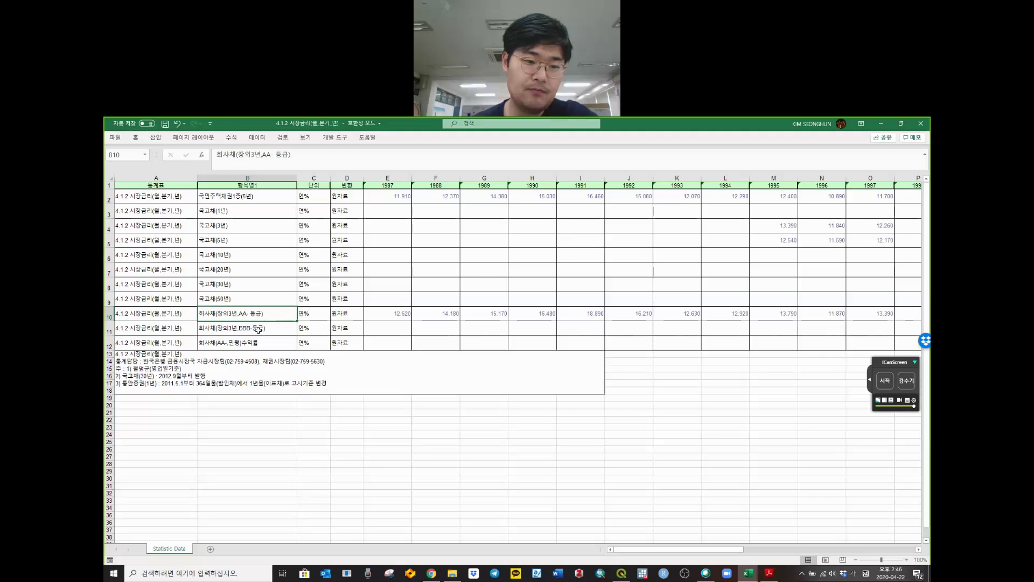
click(263, 329)
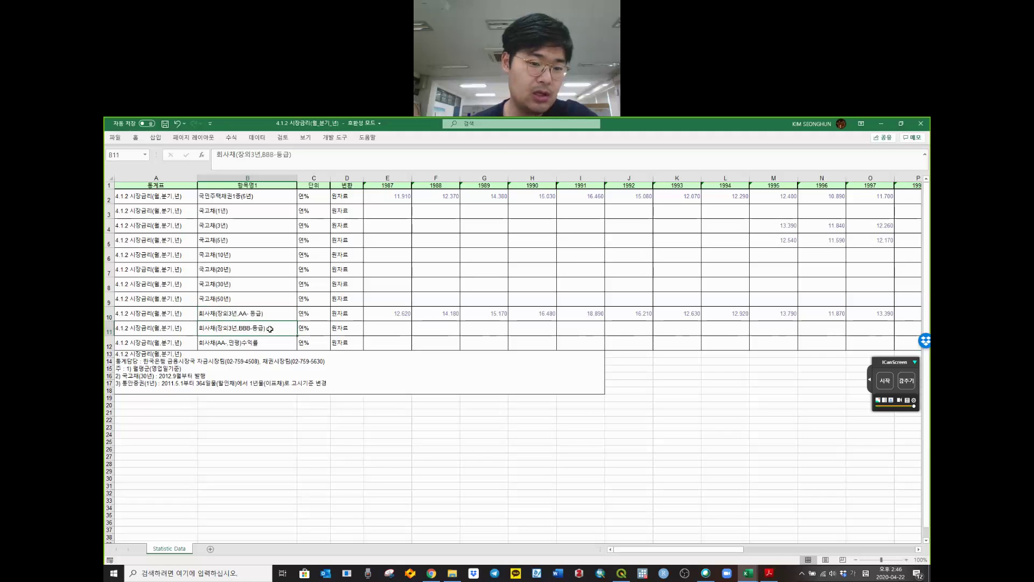
- Check the 회사채(AA-,민평)수익률 item, the 1987–1992 yields of 회사채(장외3년,AA- 등급) and the 1987 column, ending on that bond's 1987 yield
click(245, 342)
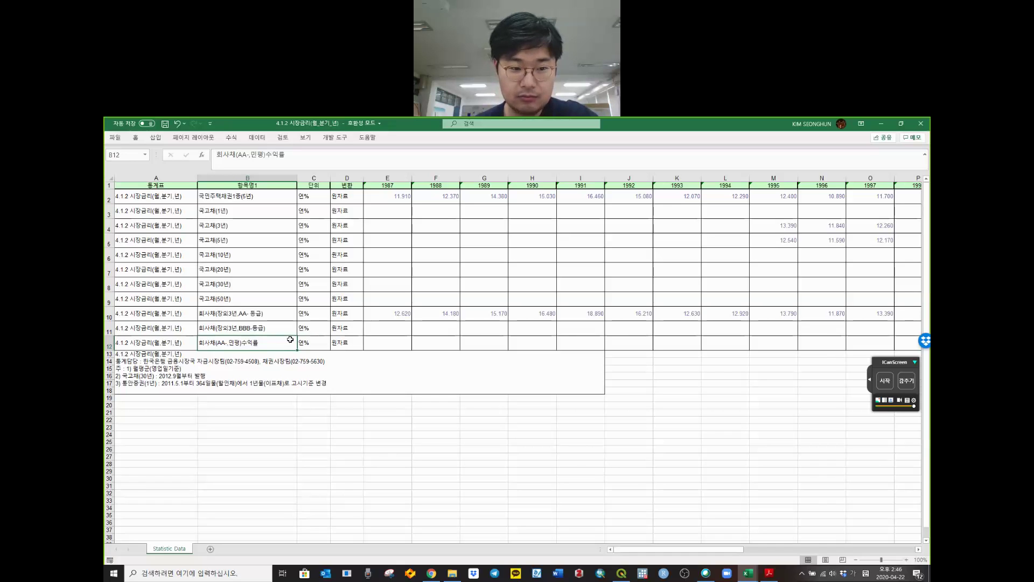
drag(374, 314, 641, 315)
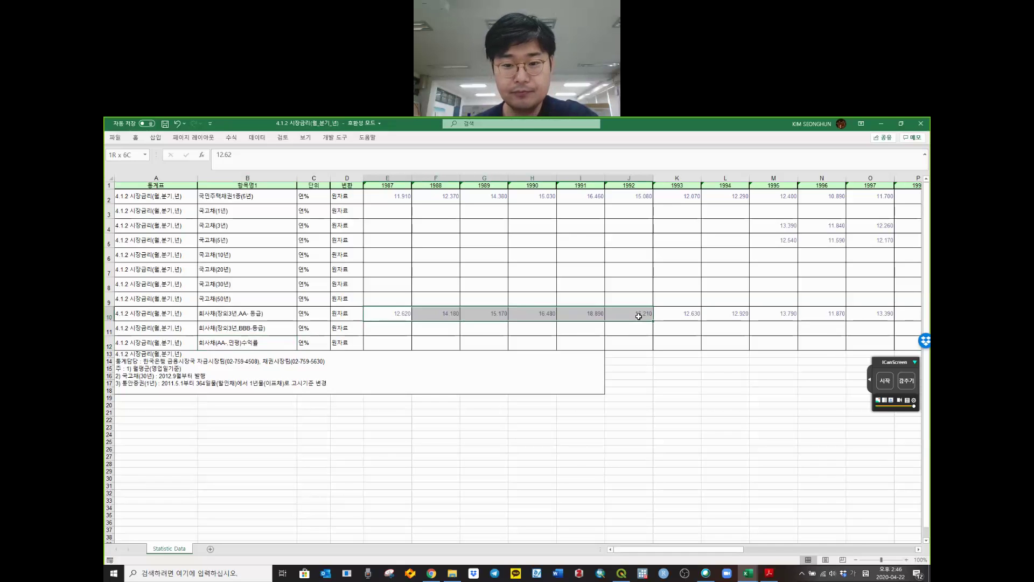
click(391, 200)
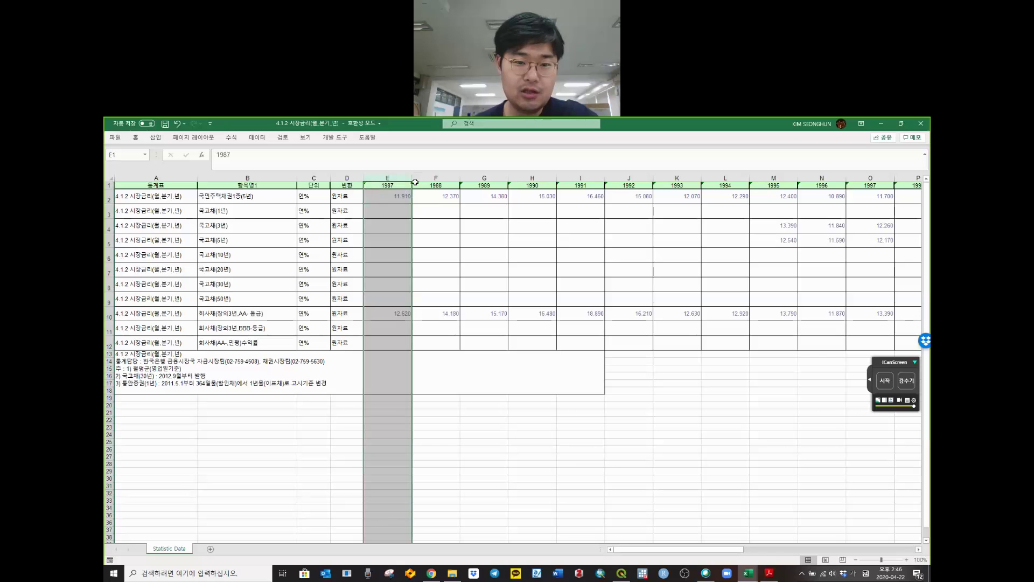
click(388, 316)
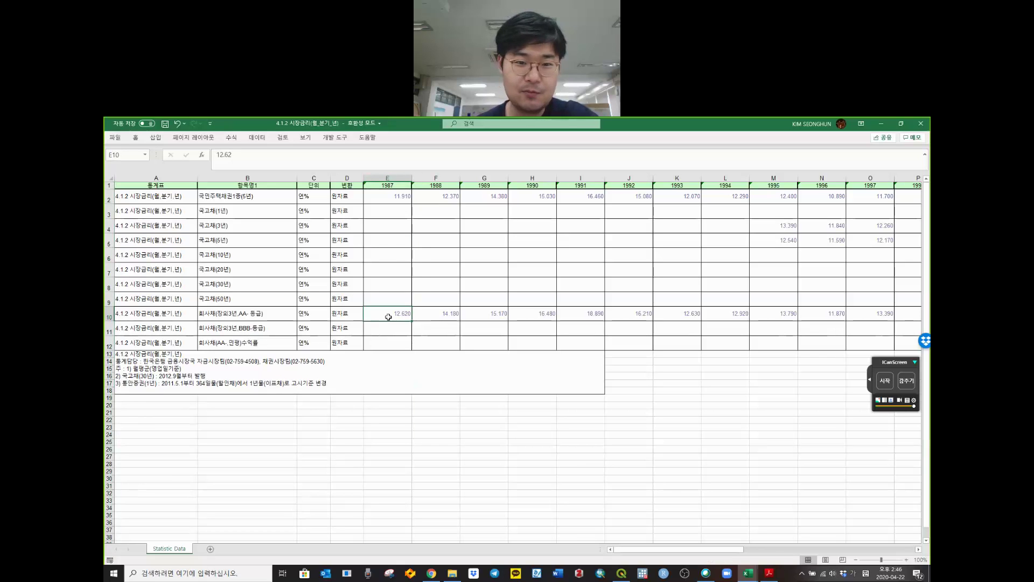
- Go through the yearly 회사채(장외3년,AA- 등급) yields from 1987 to the end of the series in 2019
key(Right)
key(Right)
key(Right)
key(Right)
key(Right)
key(Right)
key(Right)
key(Right)
key(Right)
key(Right)
key(Right)
key(Right)
key(Right)
key(Right)
key(Right)
key(Right)
key(Right)
key(Right)
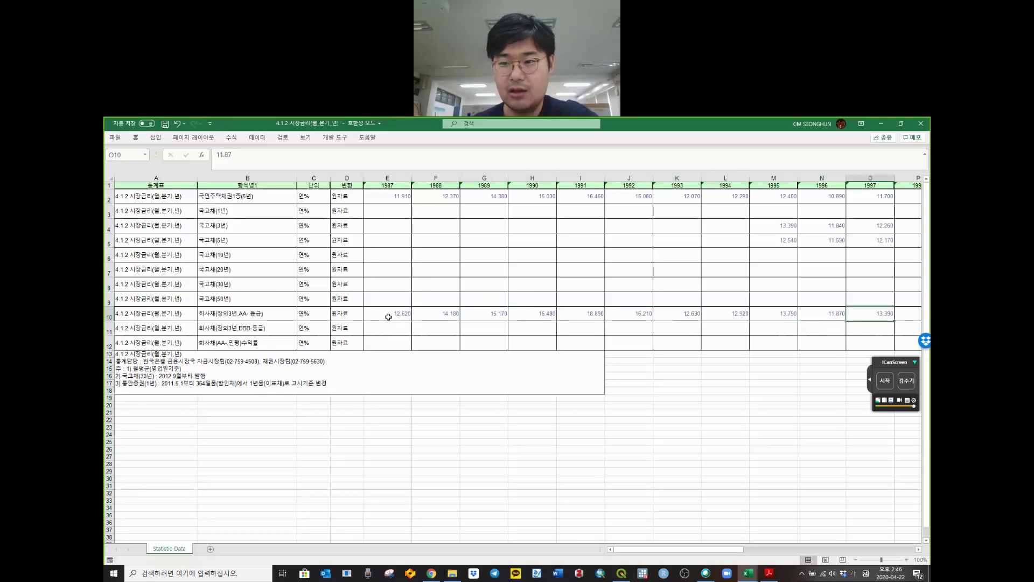
key(Right)
key(Right)
key(Right)
key(Right)
key(Right)
key(Right)
key(Right)
key(Right)
key(Right)
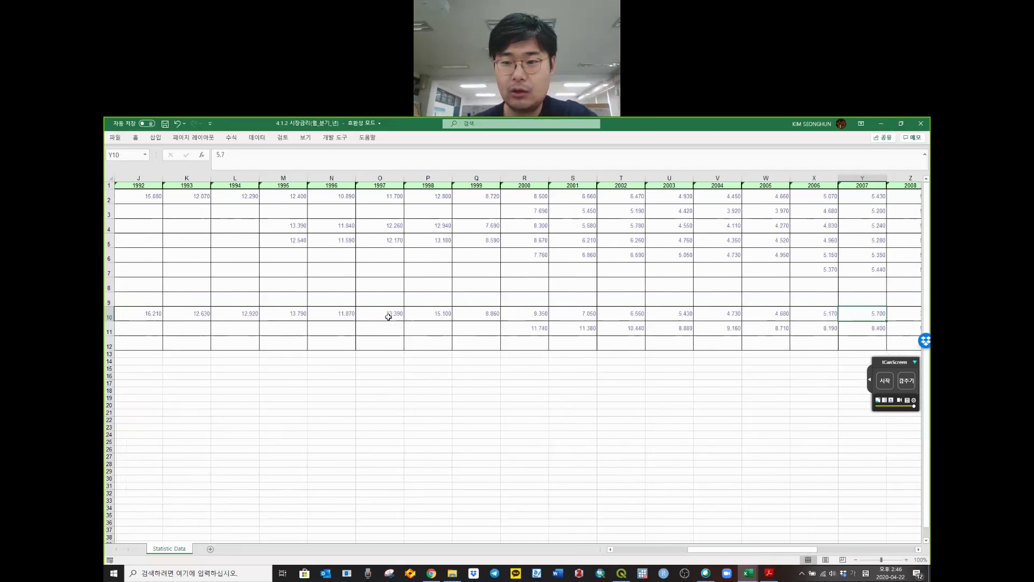
key(Right)
key(Right)
key(Right)
key(Right)
key(Right)
key(Right)
key(Right)
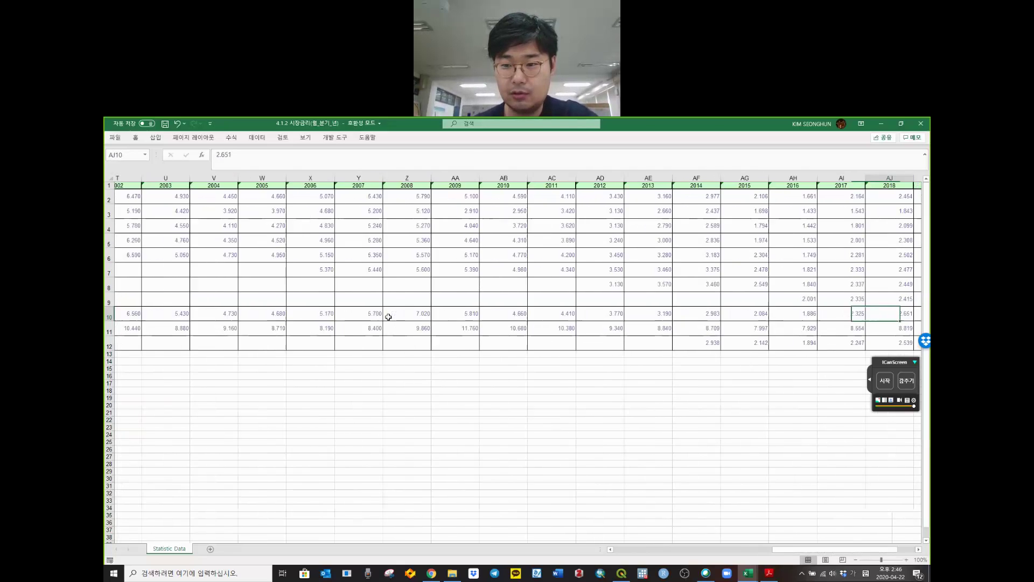
- Go back along the 회사채(장외3년,AA- 등급) yields to 2007 and forward again to 2016
key(Left)
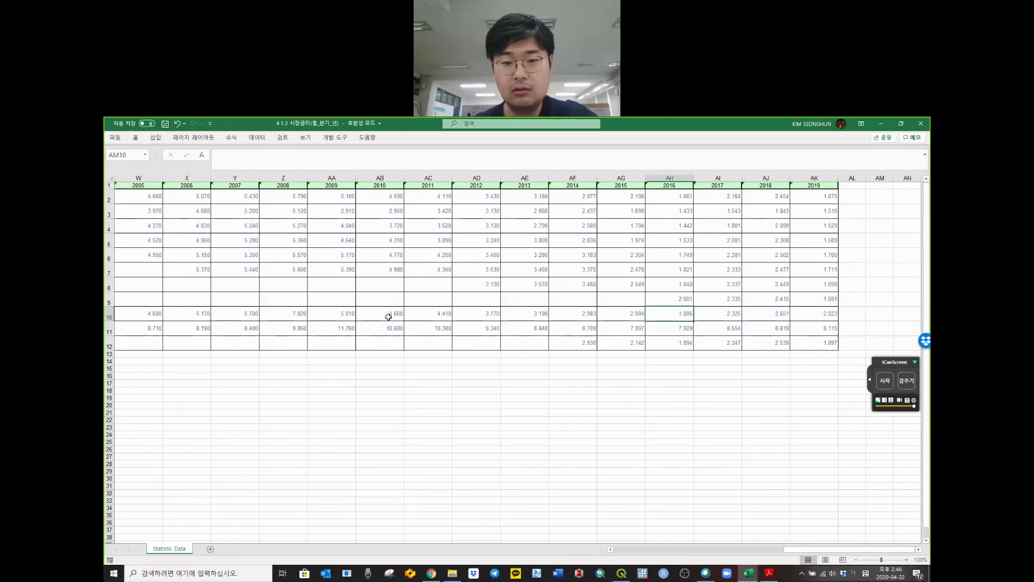
key(Left)
key(Left)
key(Left)
key(Left)
key(Left)
key(Left)
key(Left)
key(Left)
key(Left)
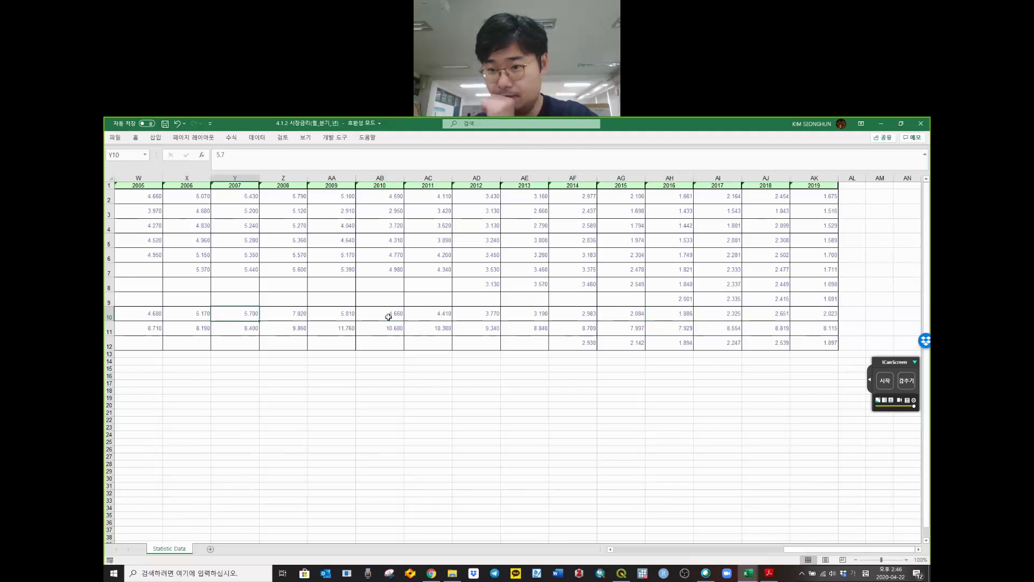
key(Right)
key(Right)
key(Right)
key(Right)
key(Right)
key(Right)
key(Right)
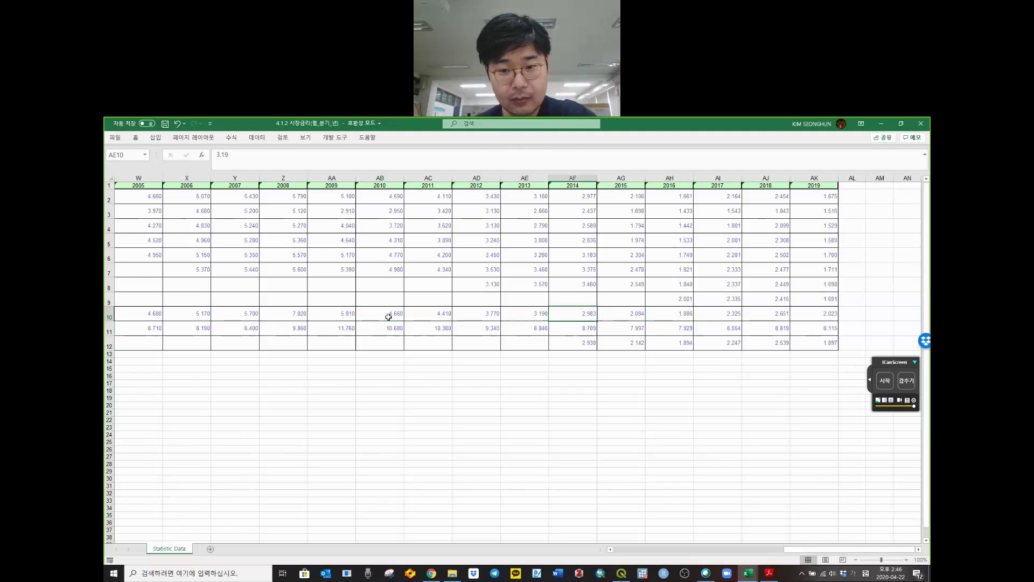
key(Right)
key(Right)
- Compare the 2016 yields of the different government bond maturities in column AH
key(Up)
key(Up)
key(Up)
key(Up)
key(Up)
key(Up)
key(Up)
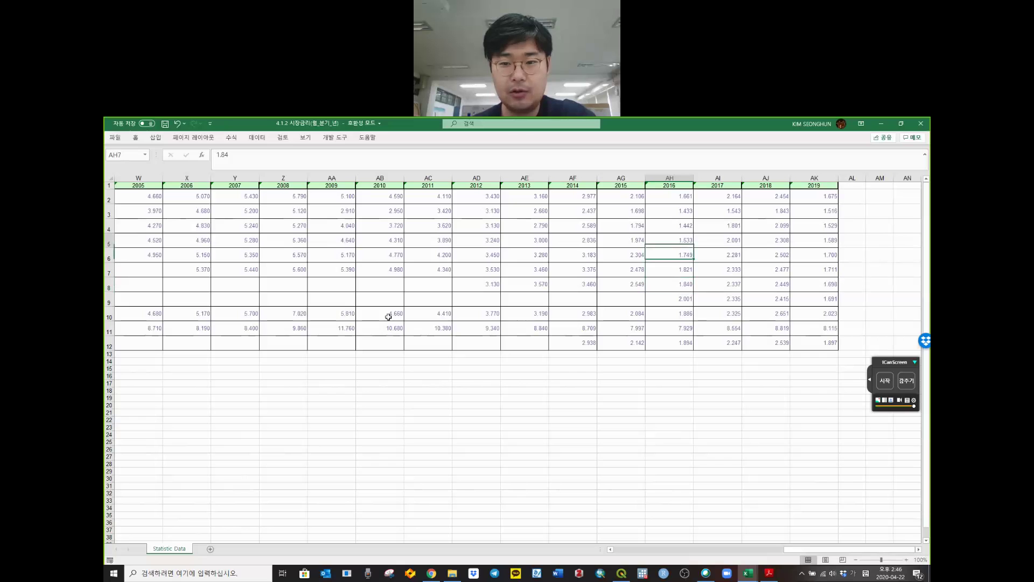
key(Down)
key(Down)
key(Down)
key(Down)
key(Down)
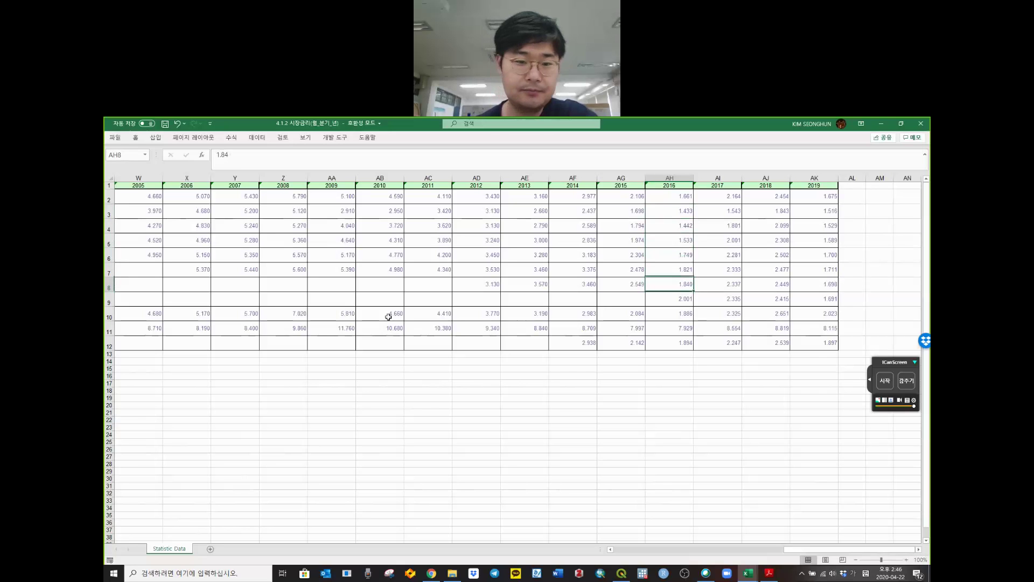
- Return to the first columns and highlight the 국고채(3년) row and the 회사채(장외3년,AA- 등급) row in turn
drag(806, 550, 630, 550)
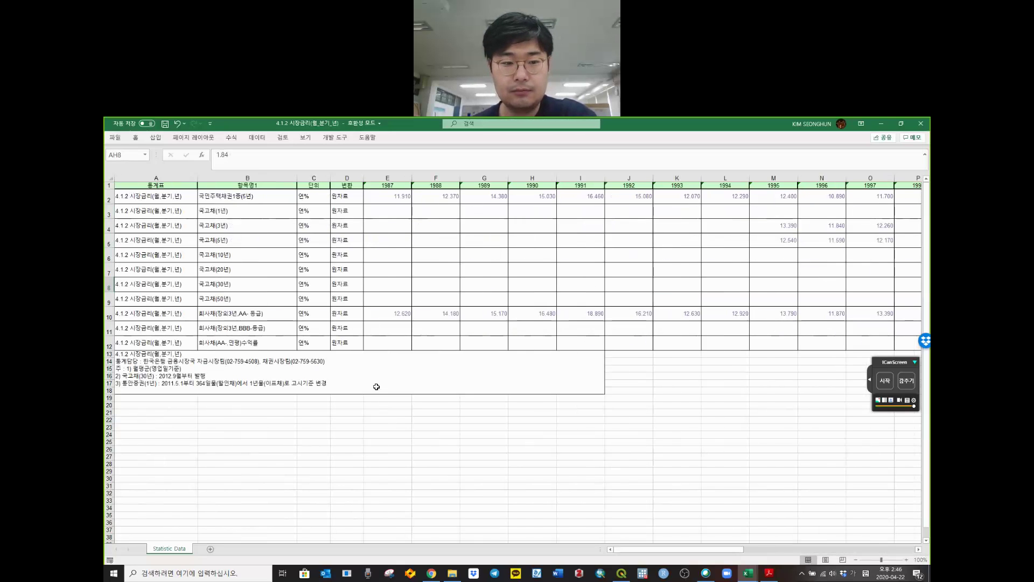
click(376, 387)
click(110, 225)
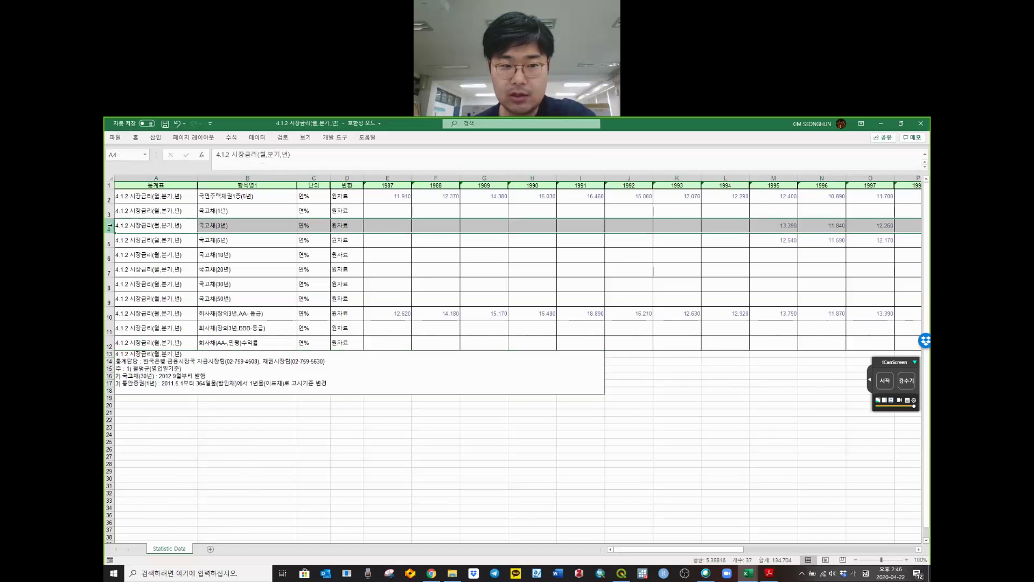
click(235, 314)
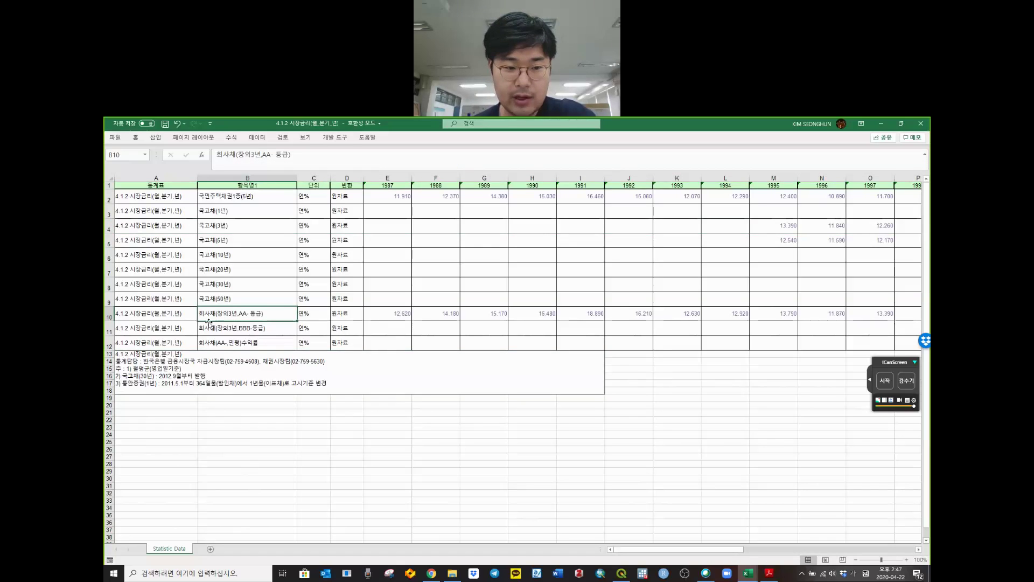
click(110, 317)
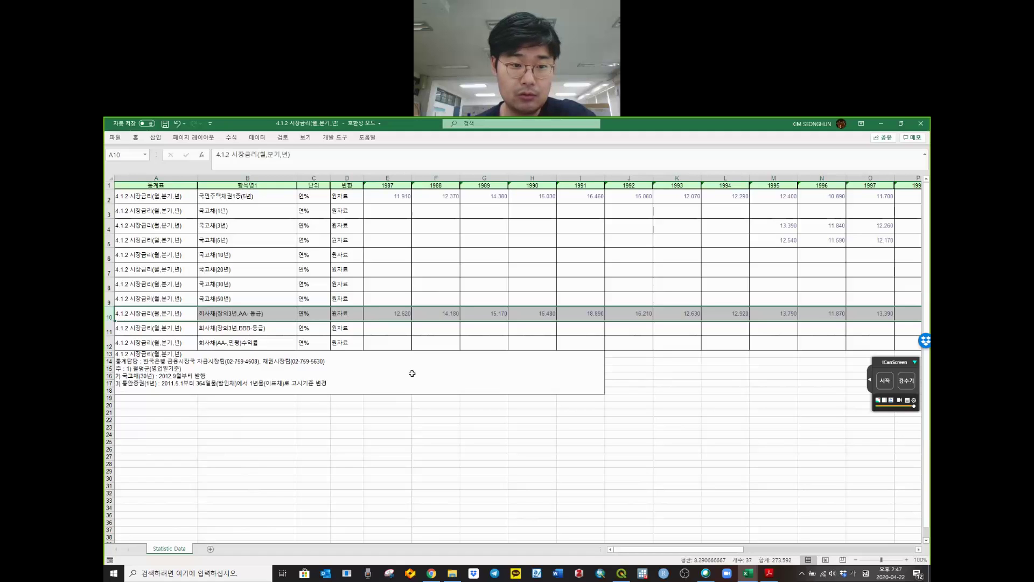
- Highlight the 국고채(3년) row again and select its name and its first available yield, for 1995
click(110, 225)
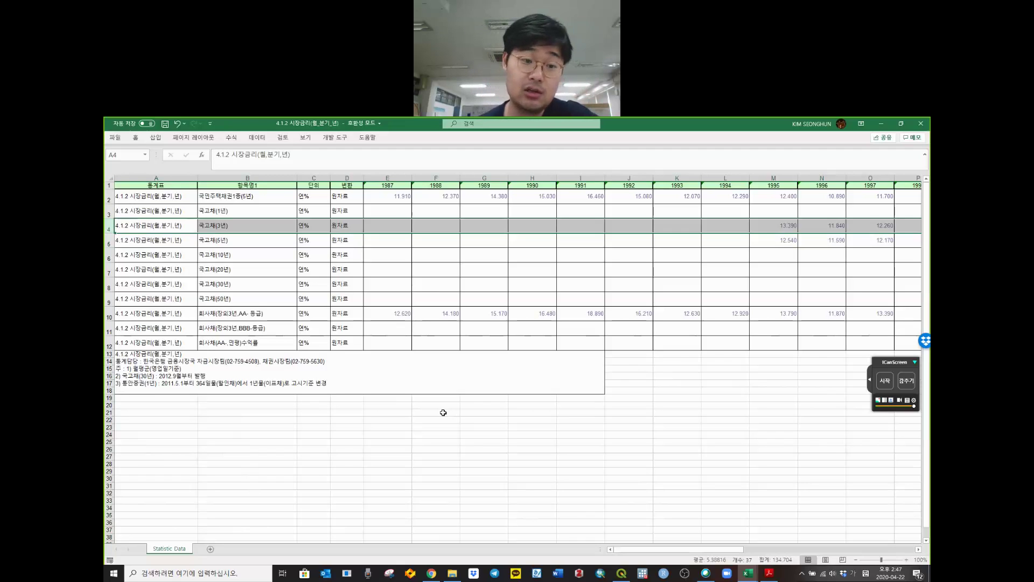
click(223, 224)
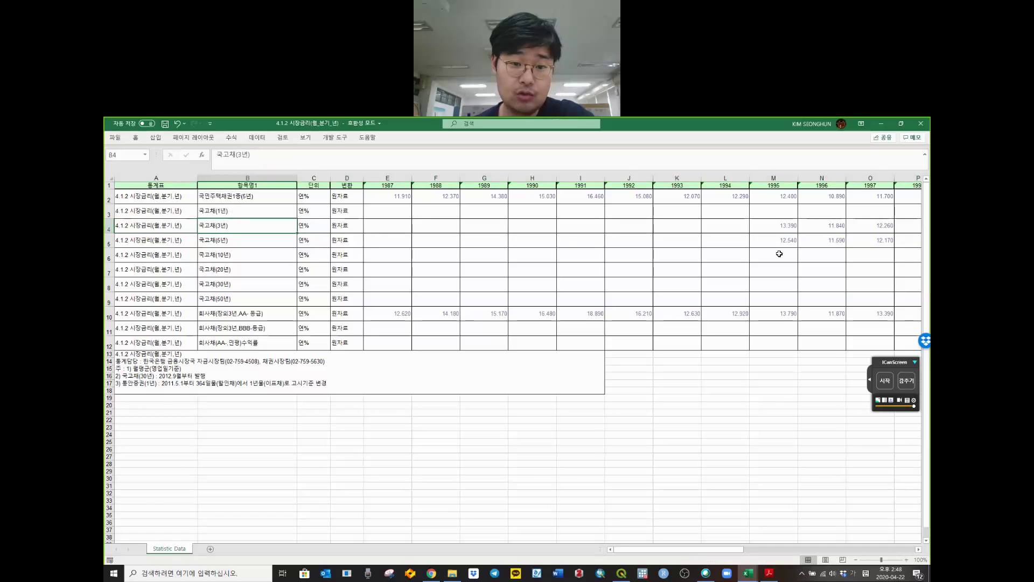
click(788, 226)
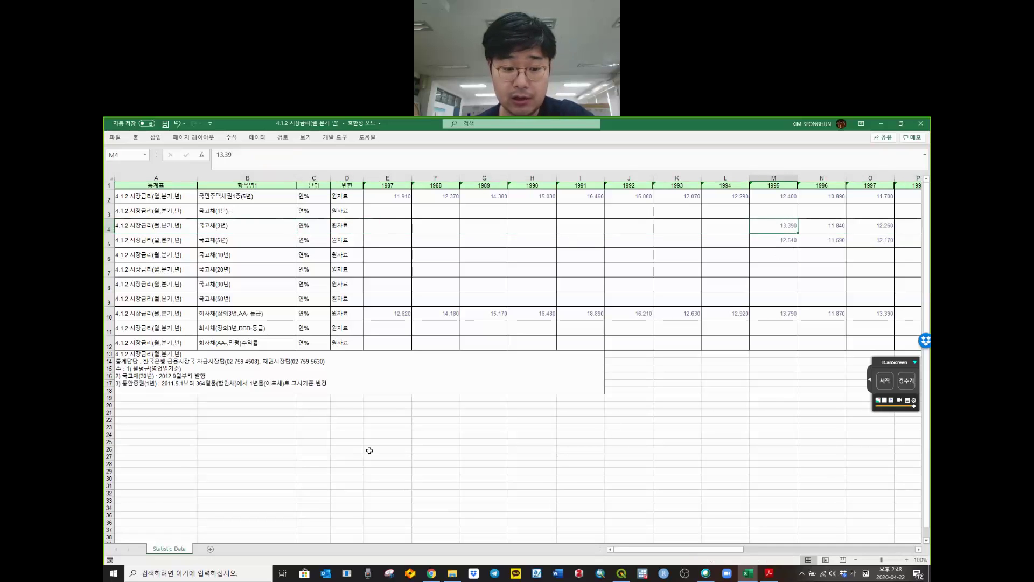
- Close the market interest rate workbook without saving and open 7.7.3 지역별 지가변동률 (세로) from the 한국은행경제통계시스템 folder
click(921, 124)
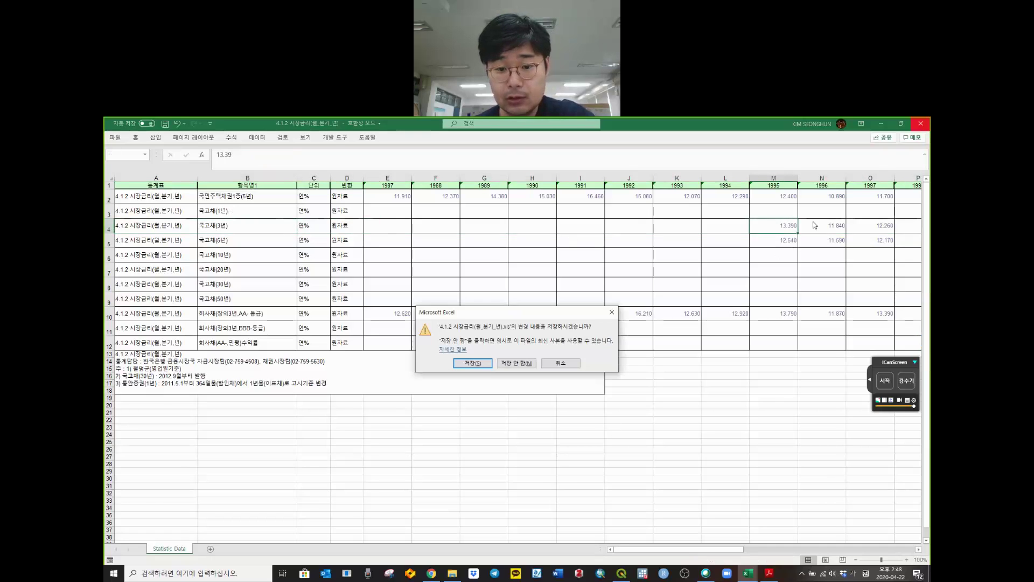
click(520, 363)
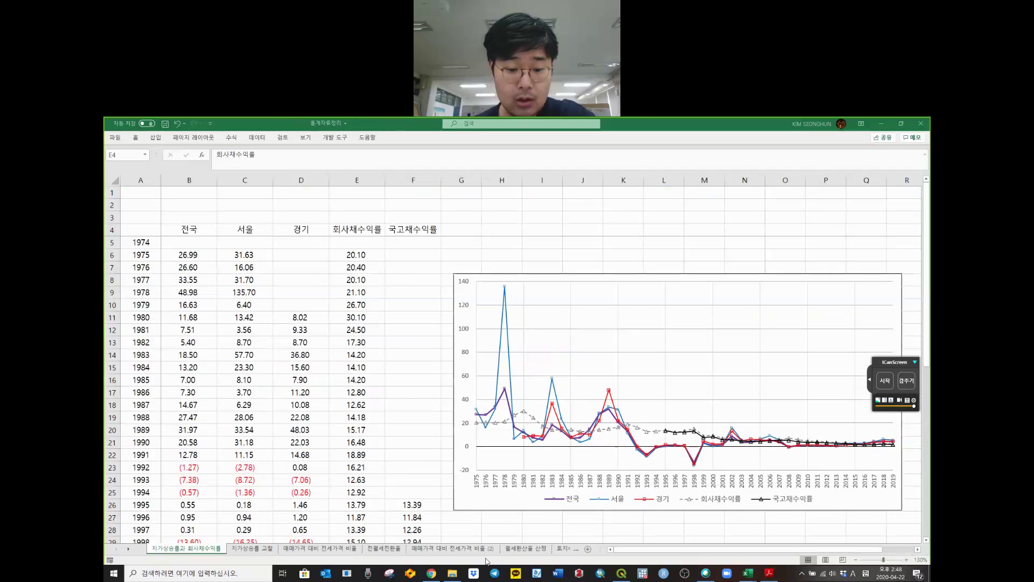
key(alt+Tab)
click(713, 227)
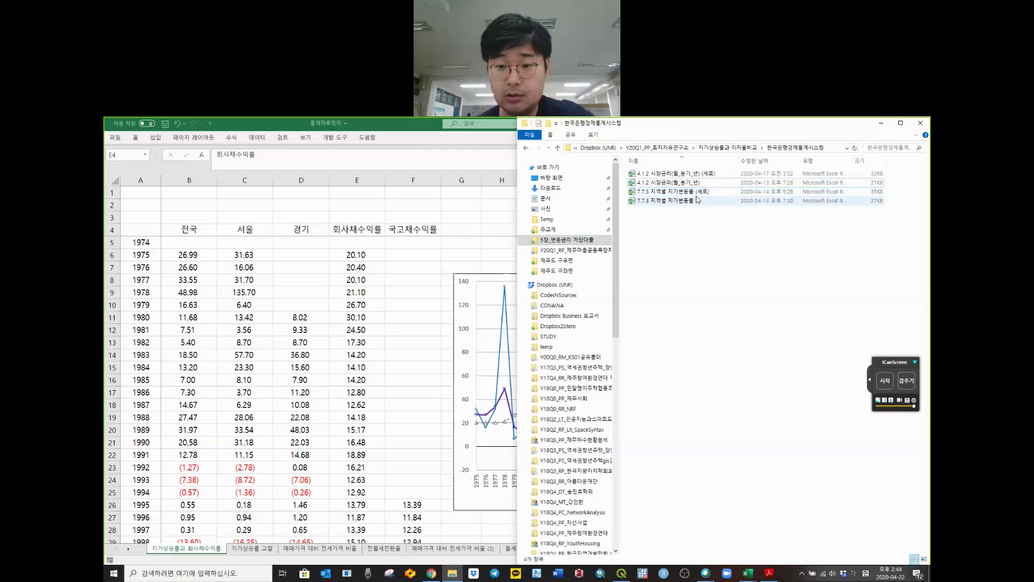
double_click(702, 195)
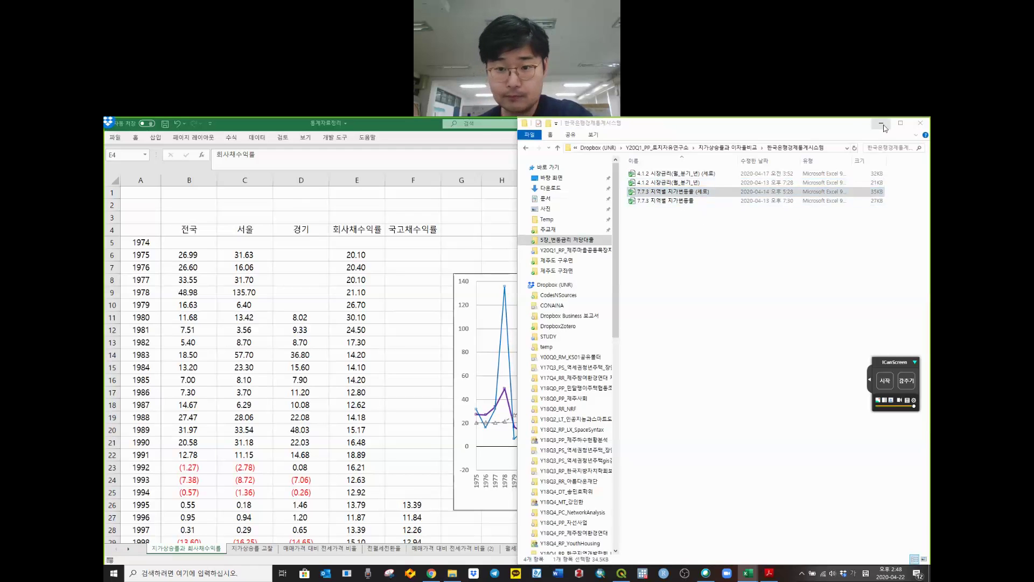
click(883, 124)
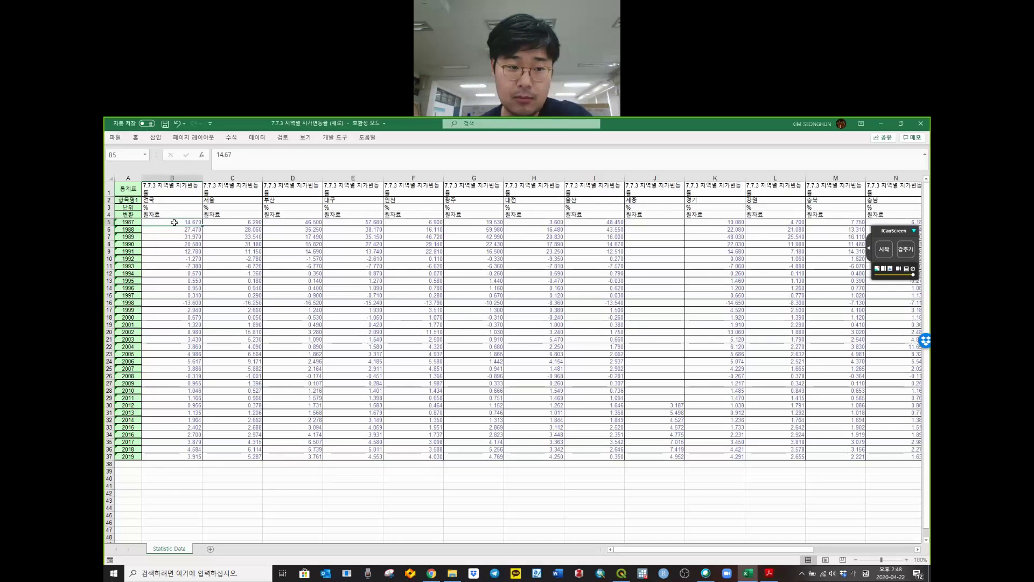
- Examine the 1987–2003 rates from 전국 to 대구, the single 전국 rates for 1987, 1988 and 1989, and the 서울 rate for 1989
drag(175, 223, 353, 340)
click(280, 420)
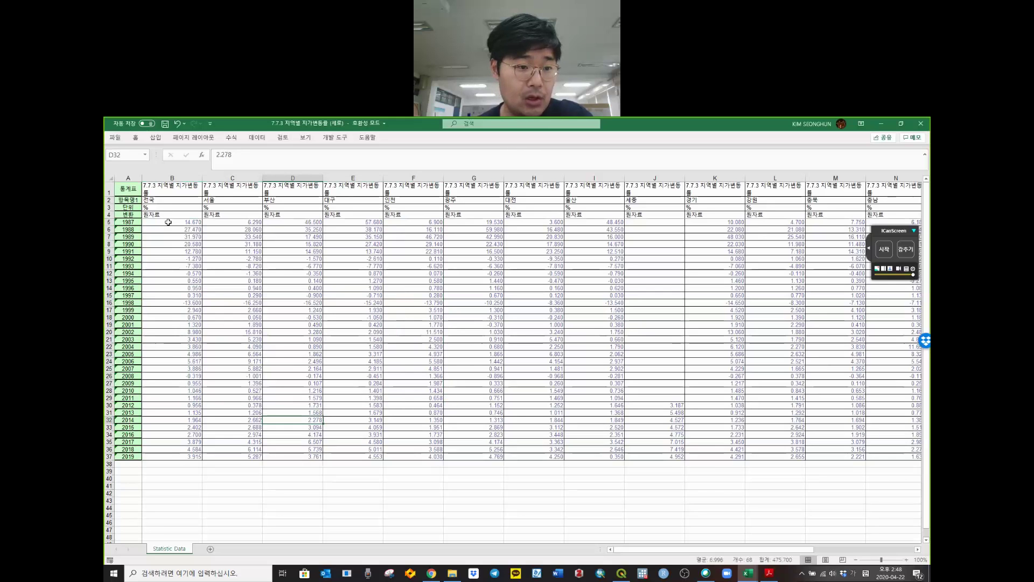
click(168, 222)
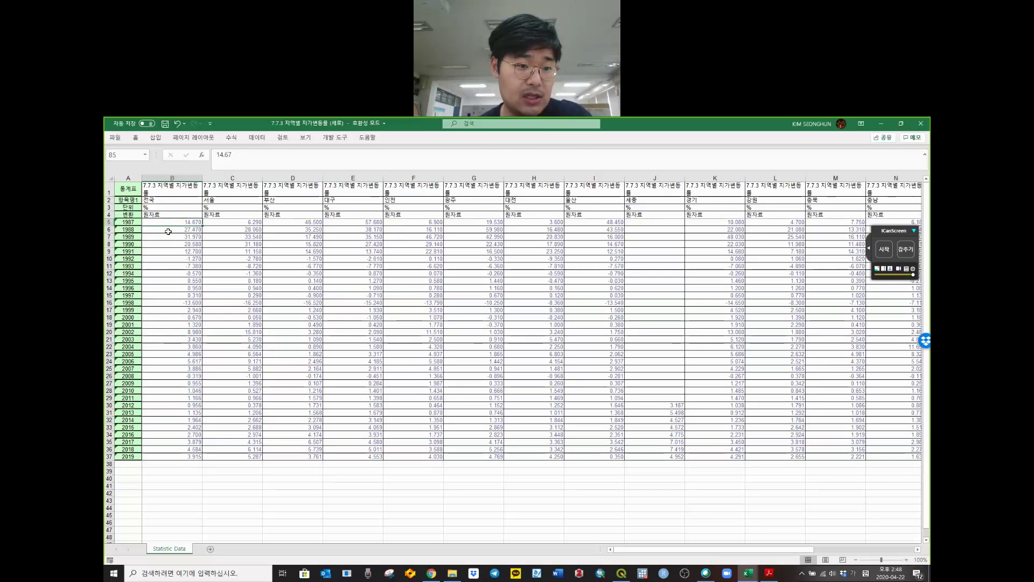
click(168, 228)
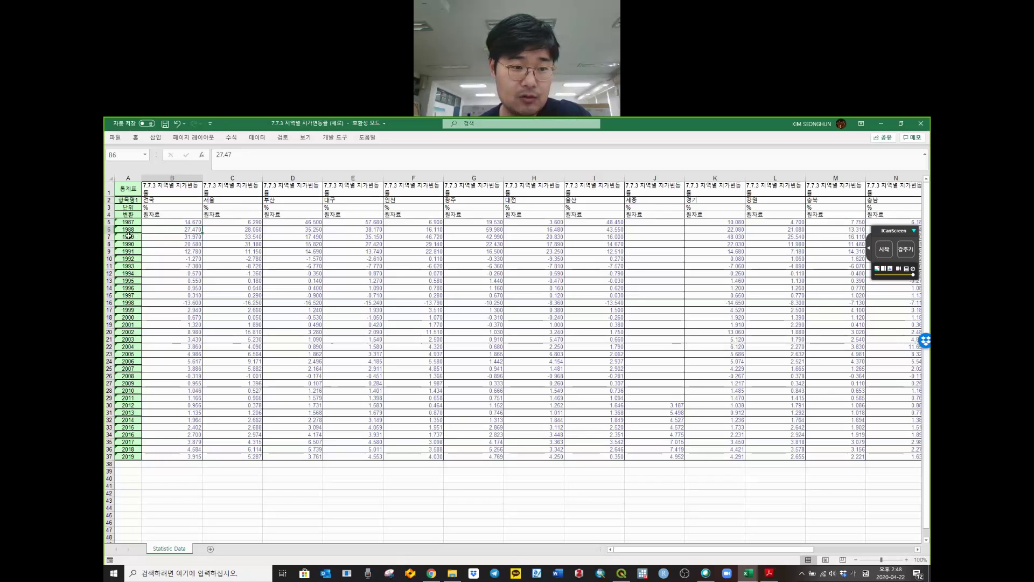
click(168, 236)
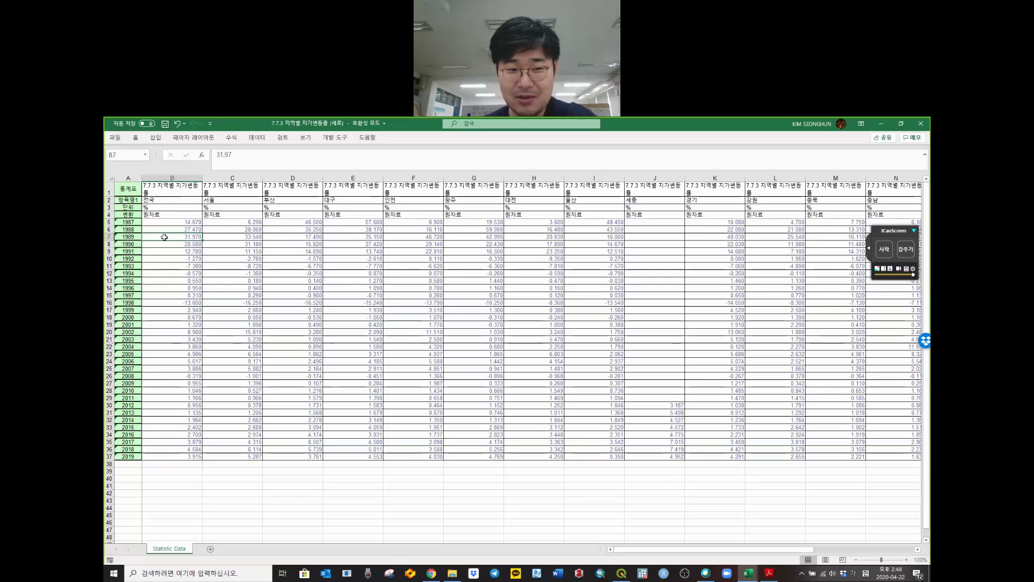
click(221, 237)
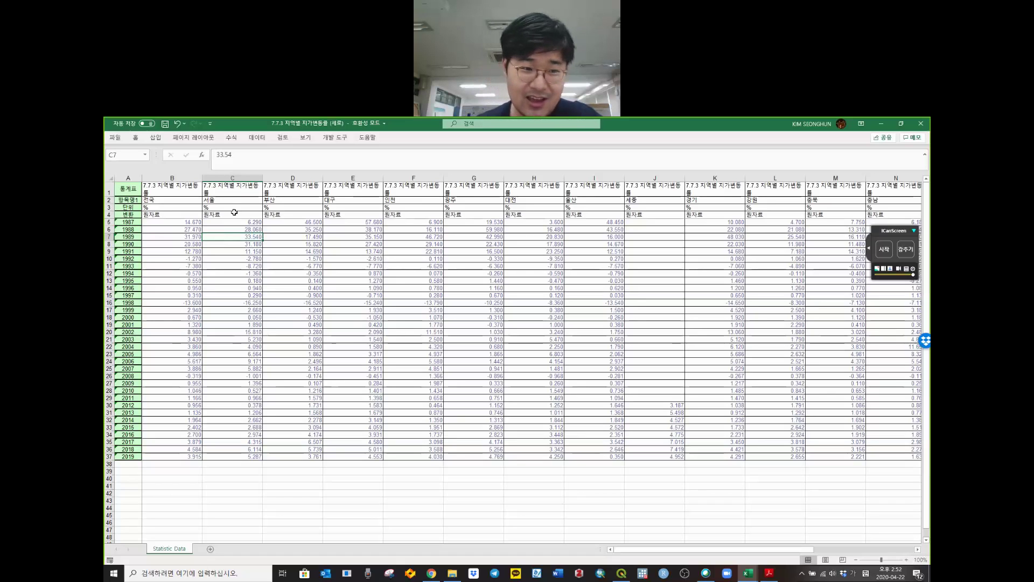
- Highlight the year labels from 1987 to 2019, highlight the early years from 1987, and select the 1998 전국 rate
click(135, 222)
drag(135, 222, 134, 462)
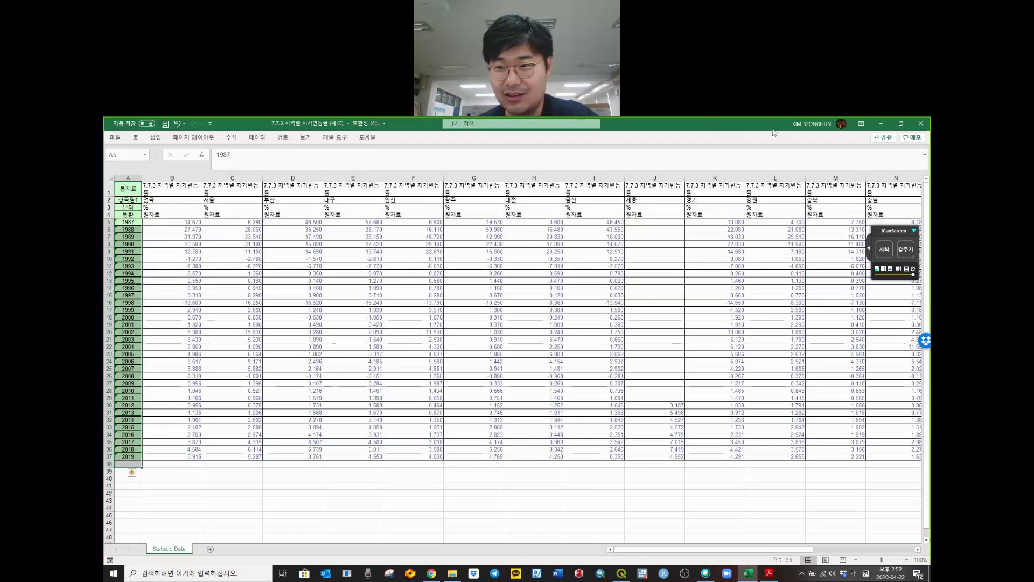
click(525, 303)
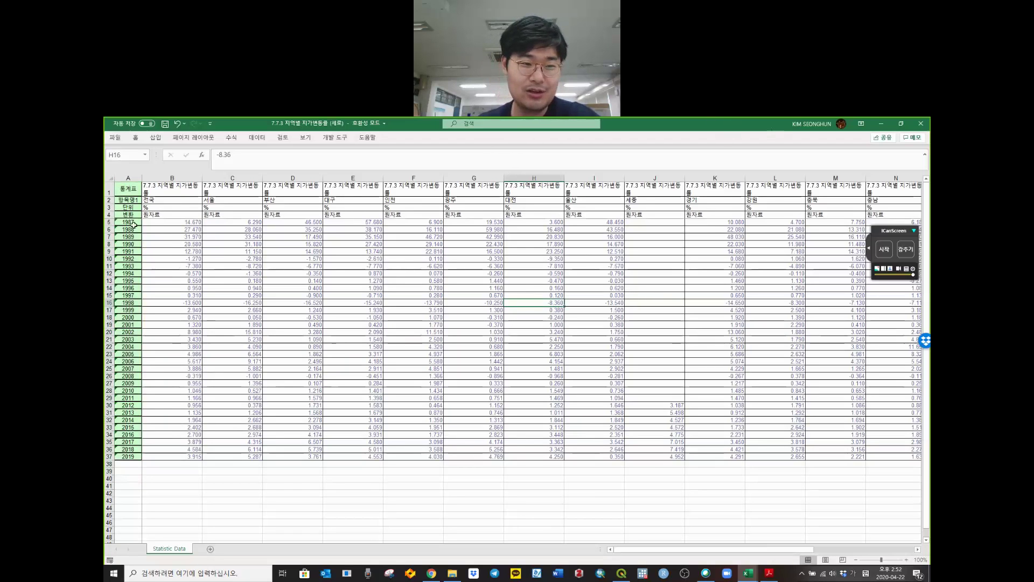
drag(134, 223, 131, 465)
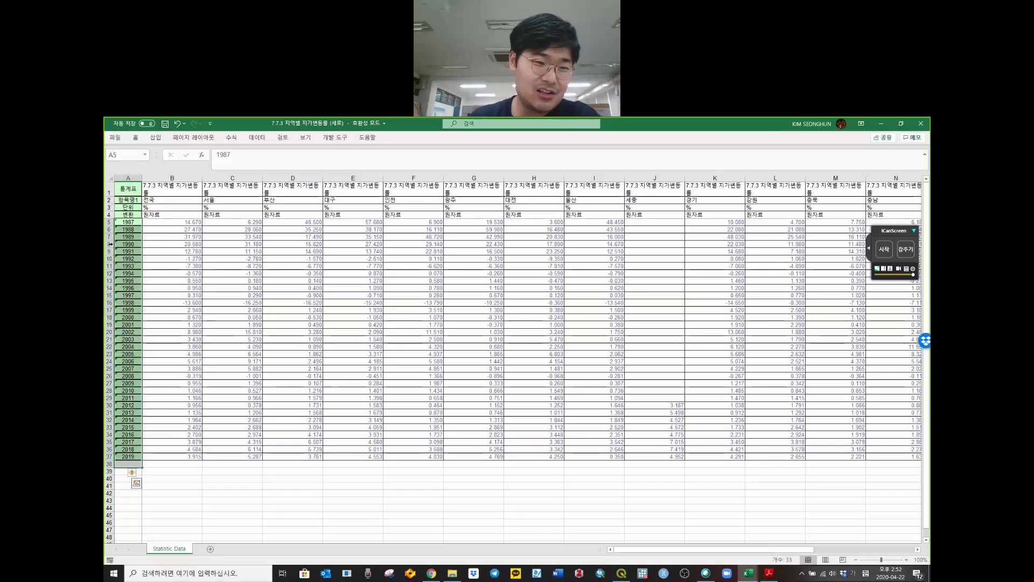
drag(129, 221, 133, 296)
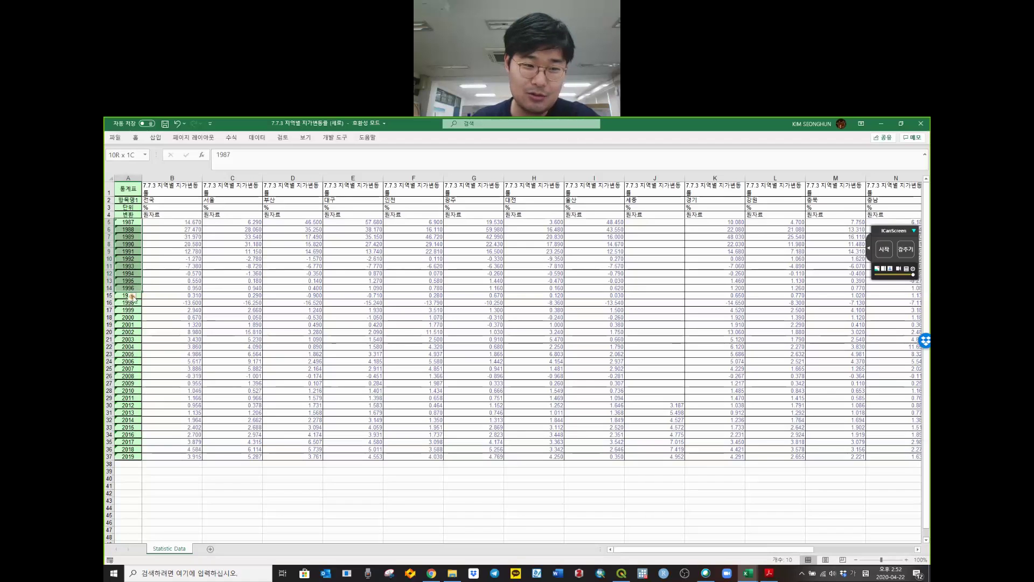
click(285, 355)
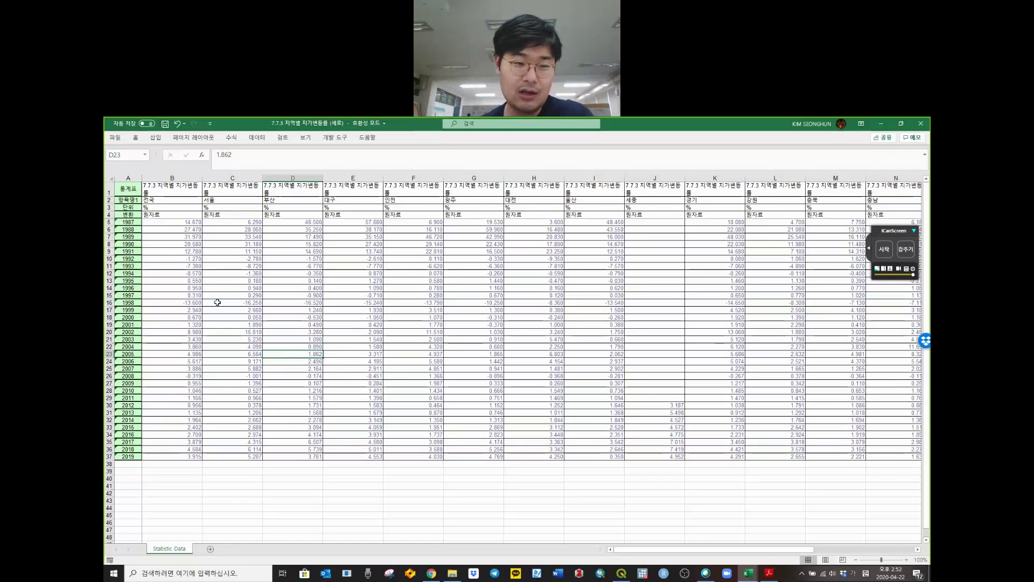
click(155, 302)
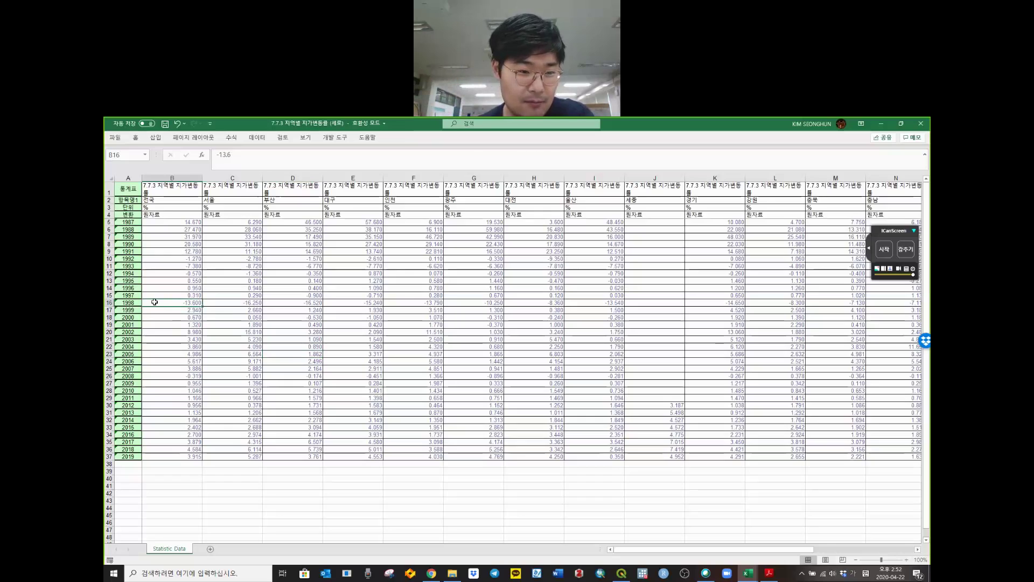
- Highlight the 1998 row, the 2002–2007 rows and the 2008–2019 rows of the regional land price change table in turn
click(110, 302)
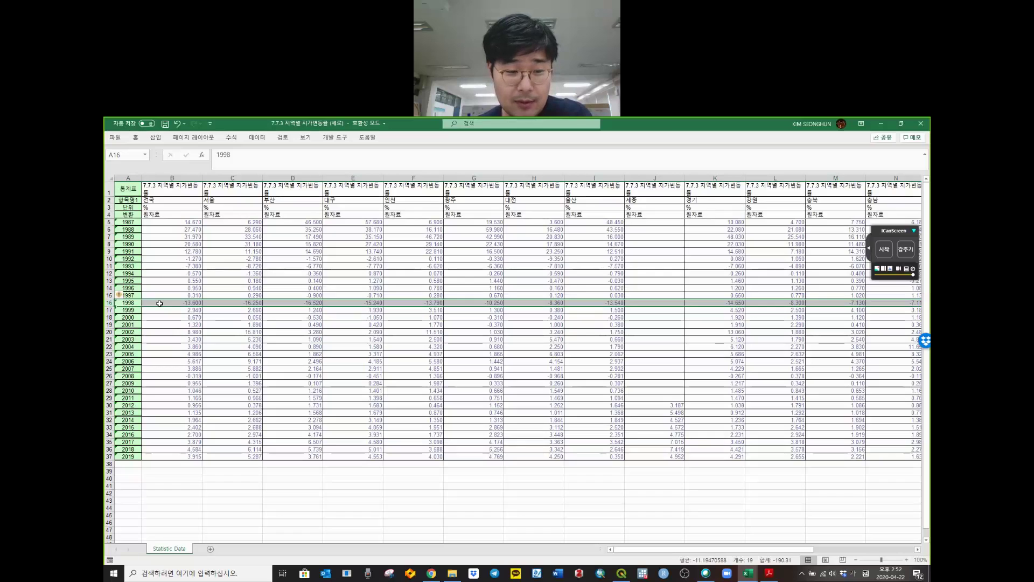
click(125, 332)
drag(109, 332, 115, 371)
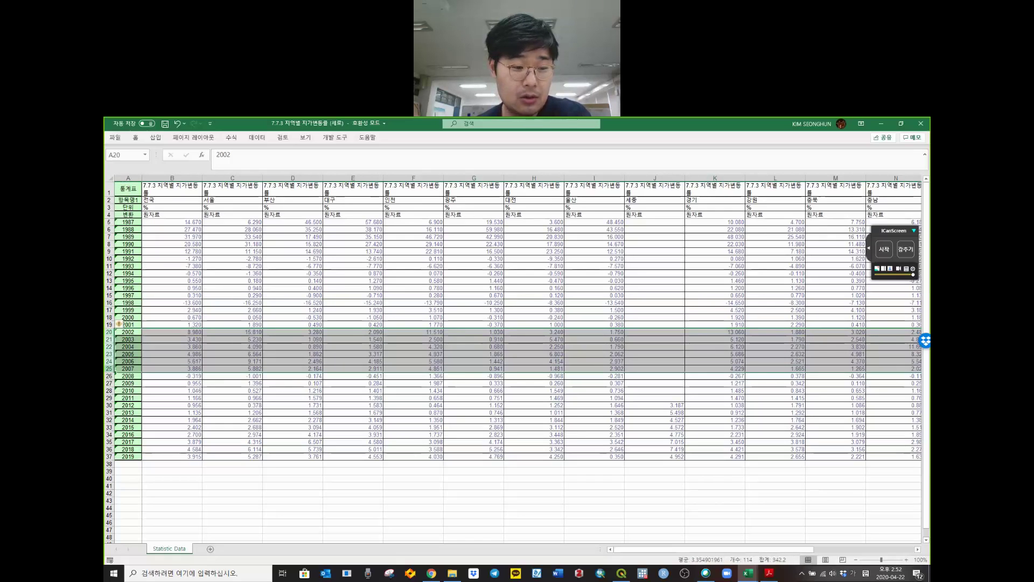
drag(110, 376, 111, 458)
- Highlight the 전국 rates for 1987–2019, and highlight the block of regional rates from 전국 across to 울산
drag(175, 457, 177, 225)
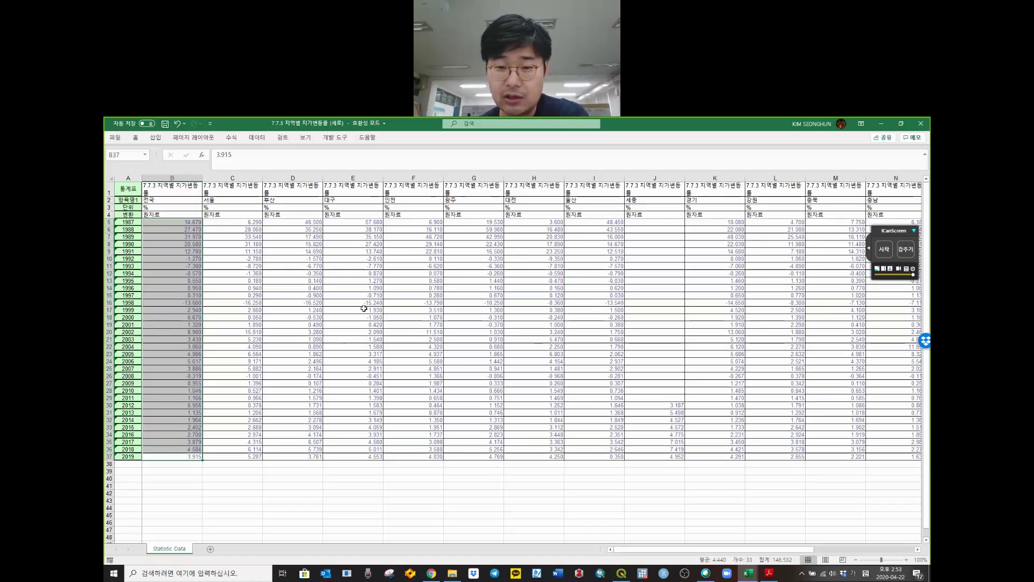
drag(181, 224, 610, 450)
click(552, 309)
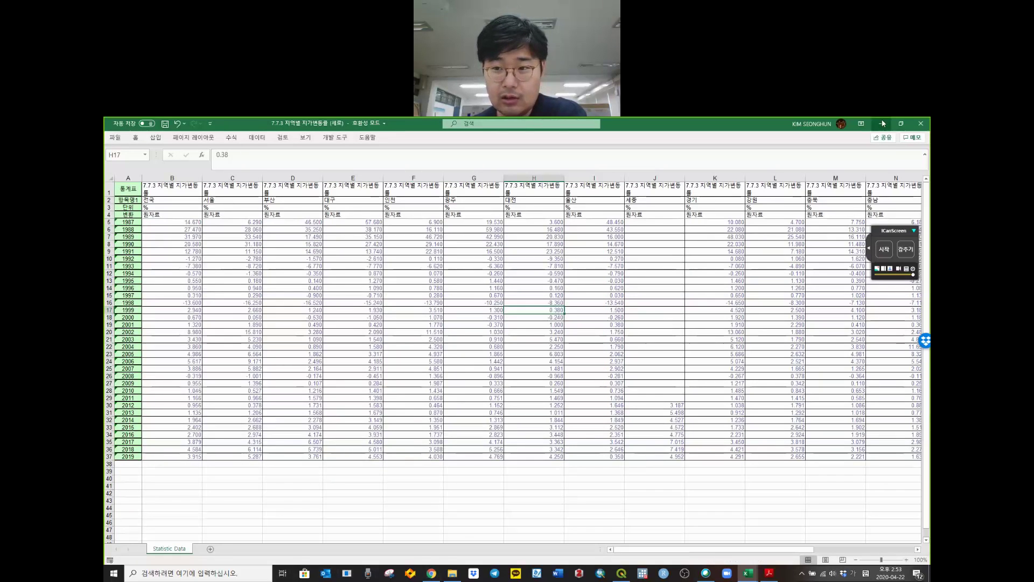
- Close the regional land price workbook and highlight the summary table's headers from 전국 to 국고채수익률
click(921, 124)
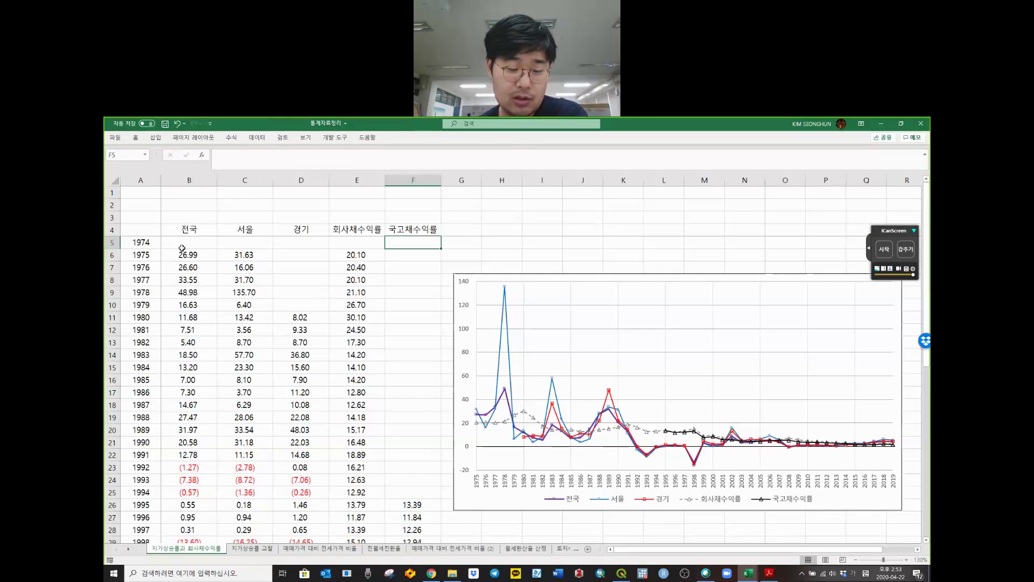
click(182, 249)
drag(175, 231, 399, 230)
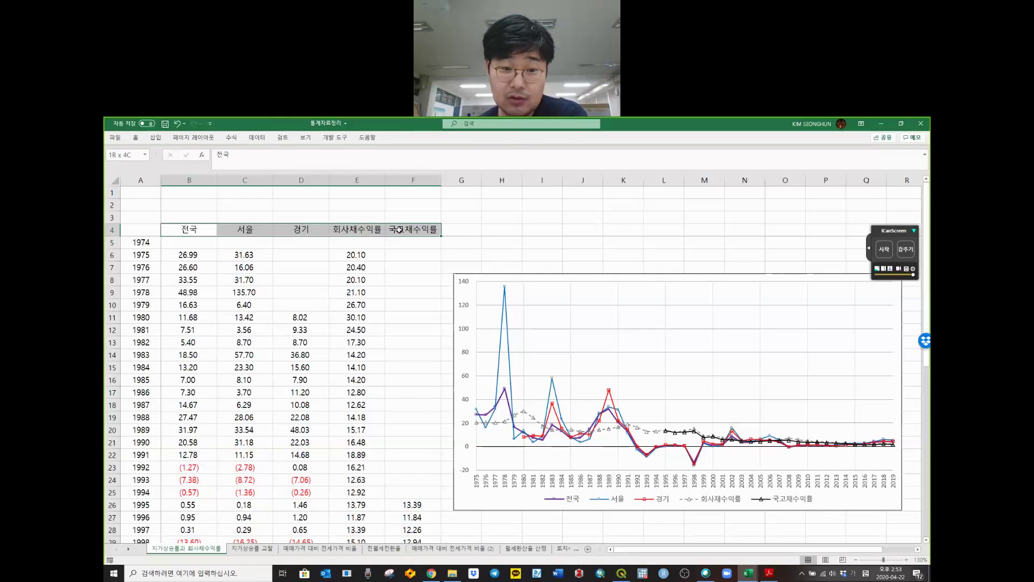
click(377, 261)
- Highlight the 회사채수익률, 국고채수익률, 전국, 서울 and 경기 columns in turn, and highlight the table's rows from 1974 on
click(366, 180)
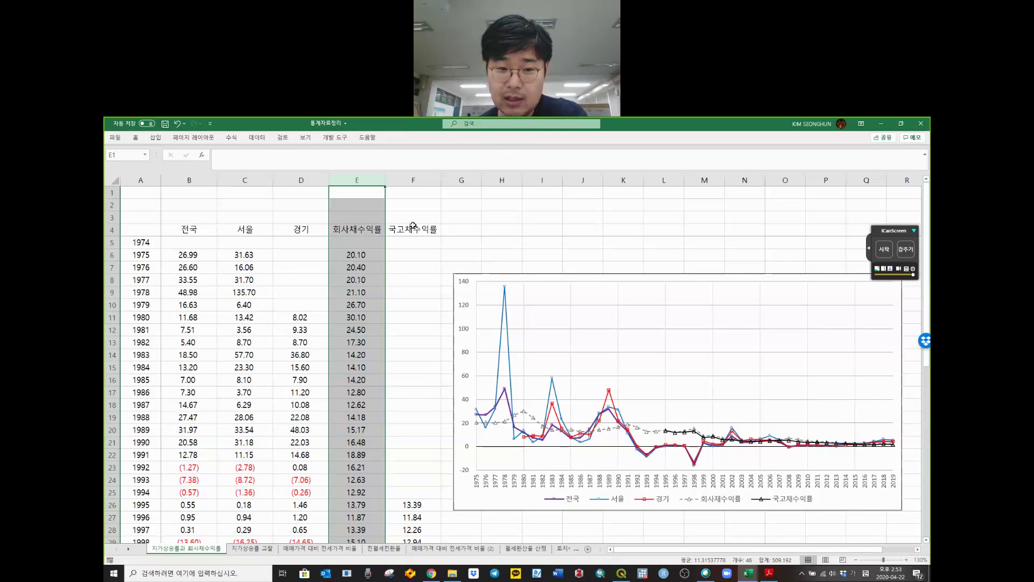
click(426, 181)
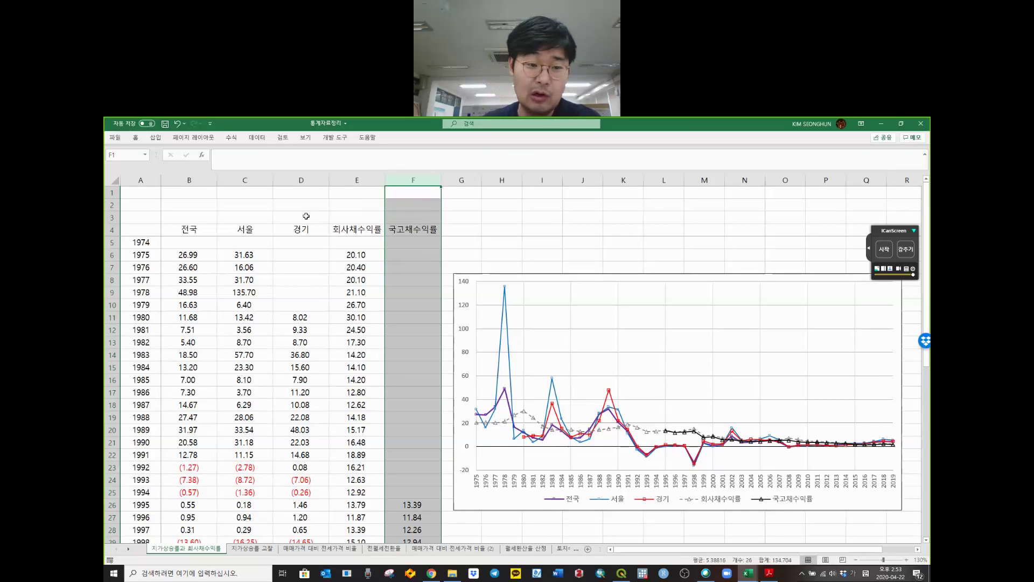
click(205, 180)
click(256, 177)
click(299, 180)
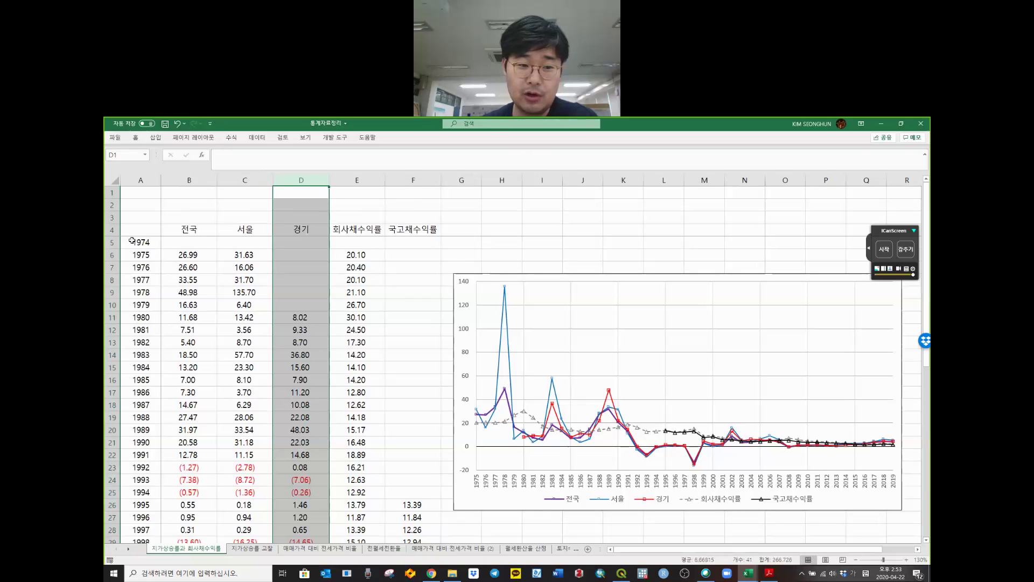
drag(126, 240, 584, 453)
click(584, 453)
scroll(583, 453, up, 3)
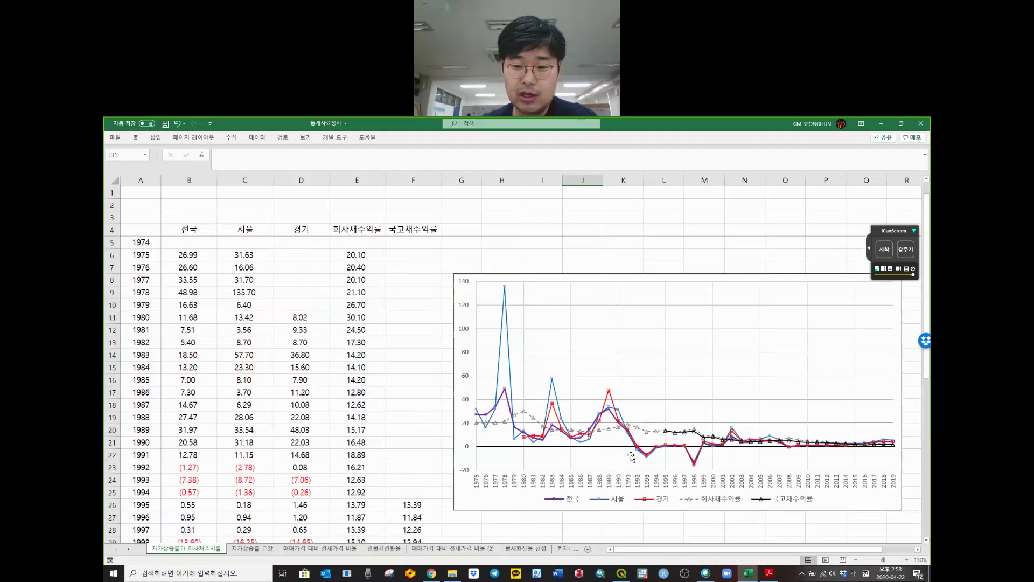
- Select the 서울 series and the legend in the chart, examine the plotted lines, and deselect the chart
click(510, 359)
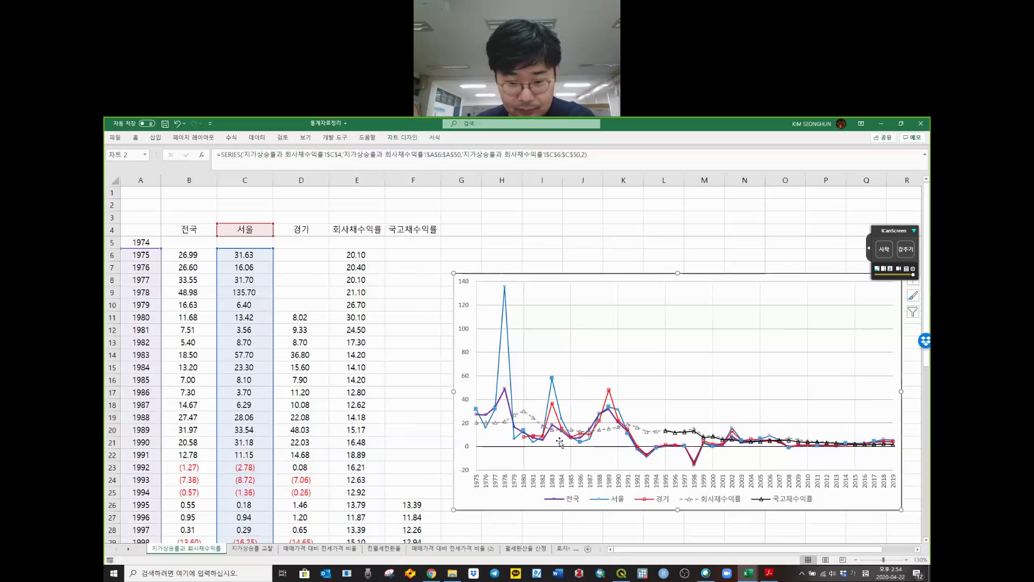
click(703, 501)
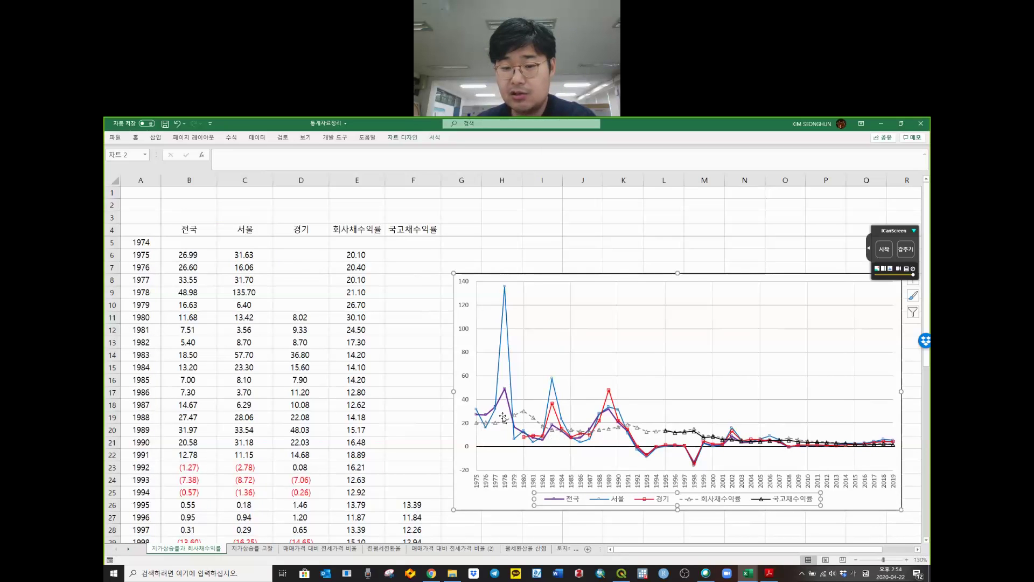
mouse_move(563, 431)
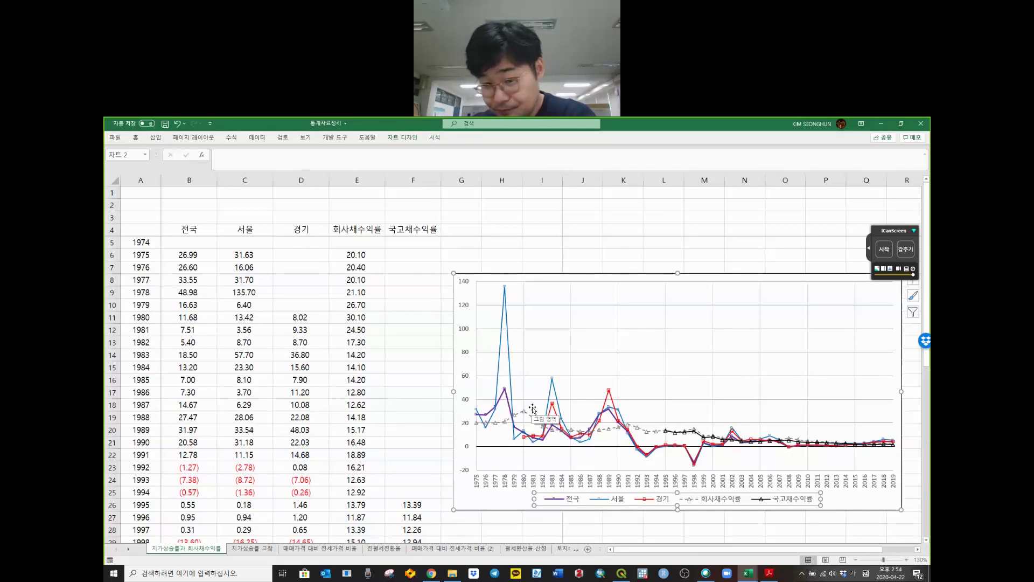
click(418, 339)
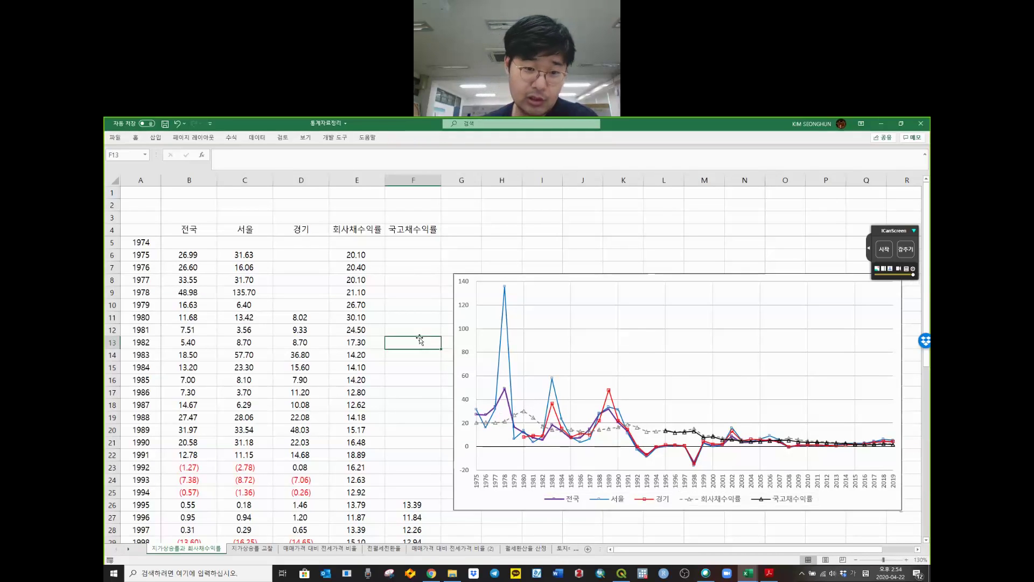
- Highlight the 1992–1999 land price rates and the 2008 rates from 전국 to 경기, and return to the line chart
scroll(295, 270, down, 4)
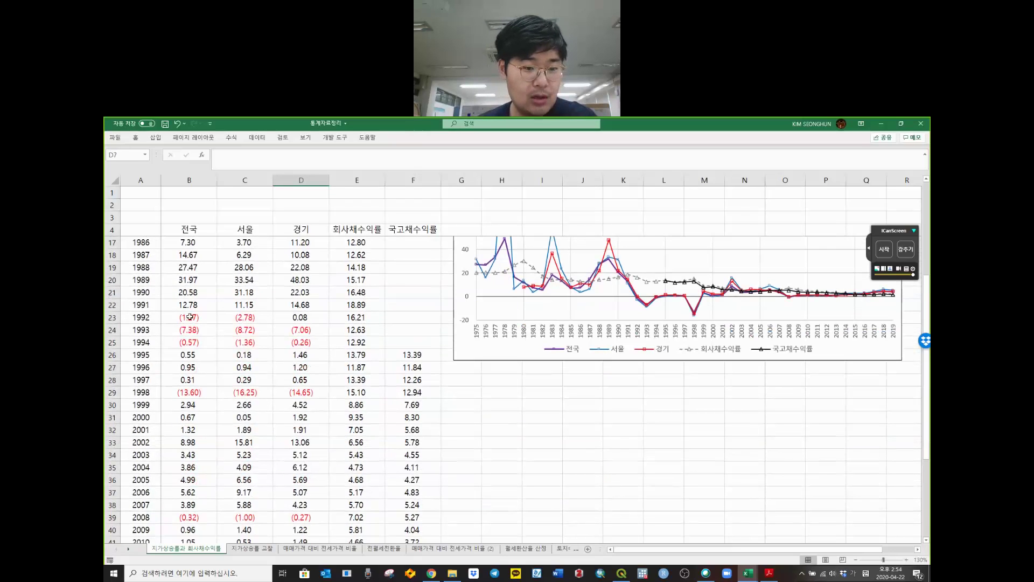
click(189, 318)
drag(246, 347, 301, 407)
scroll(301, 407, down, 5)
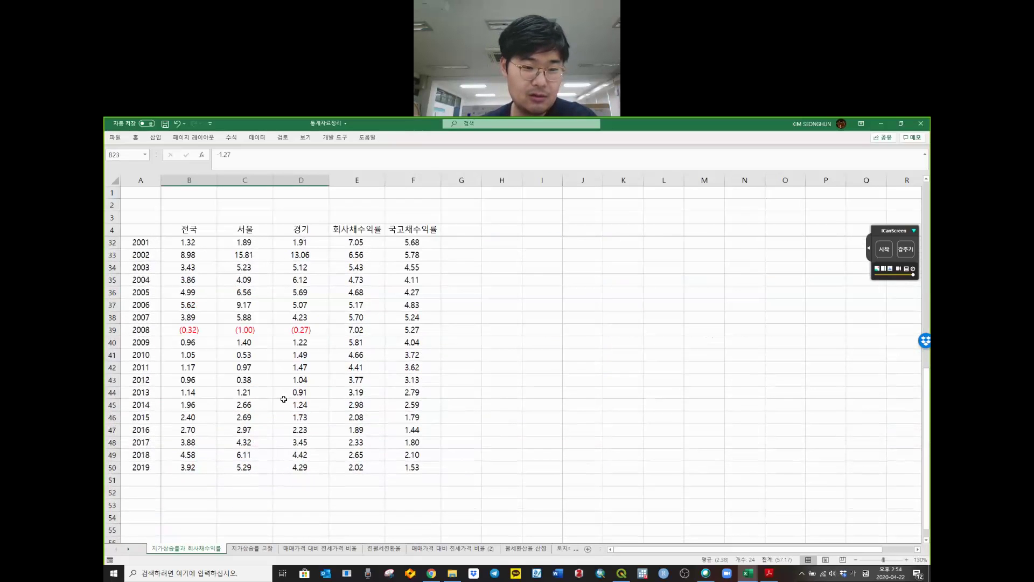
drag(188, 330, 316, 329)
scroll(432, 360, down, 2)
scroll(433, 358, up, 11)
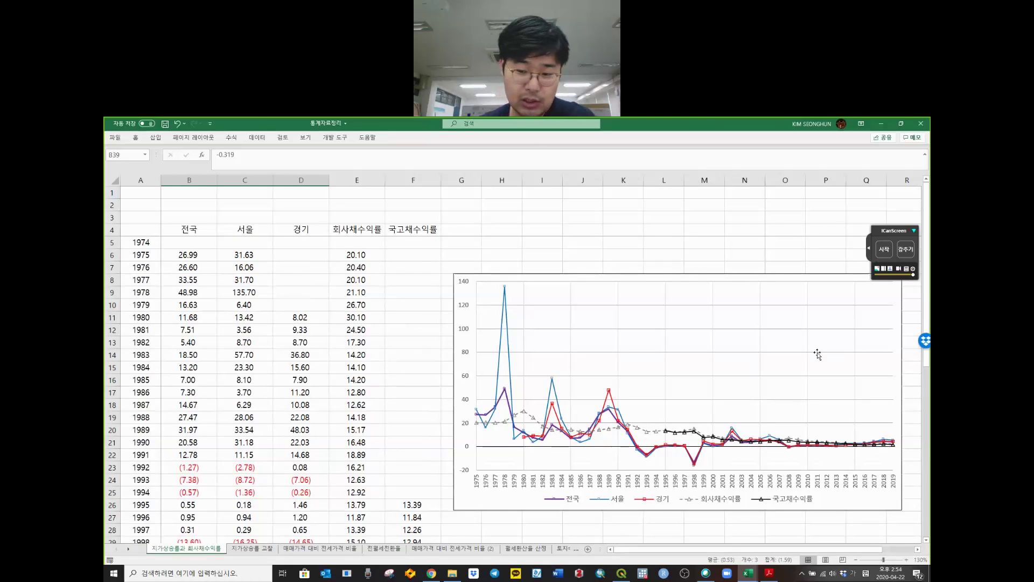
click(769, 223)
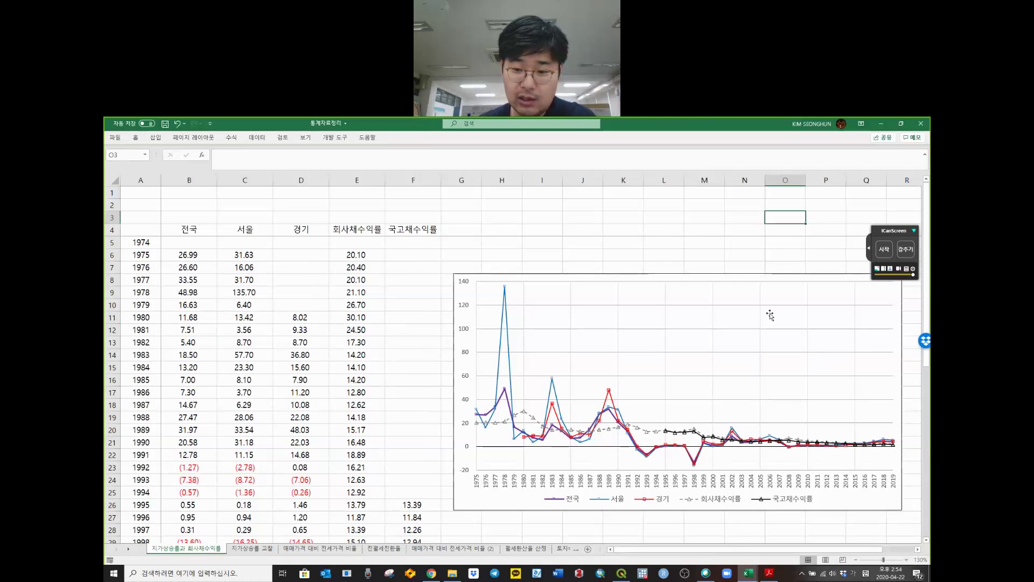
click(780, 249)
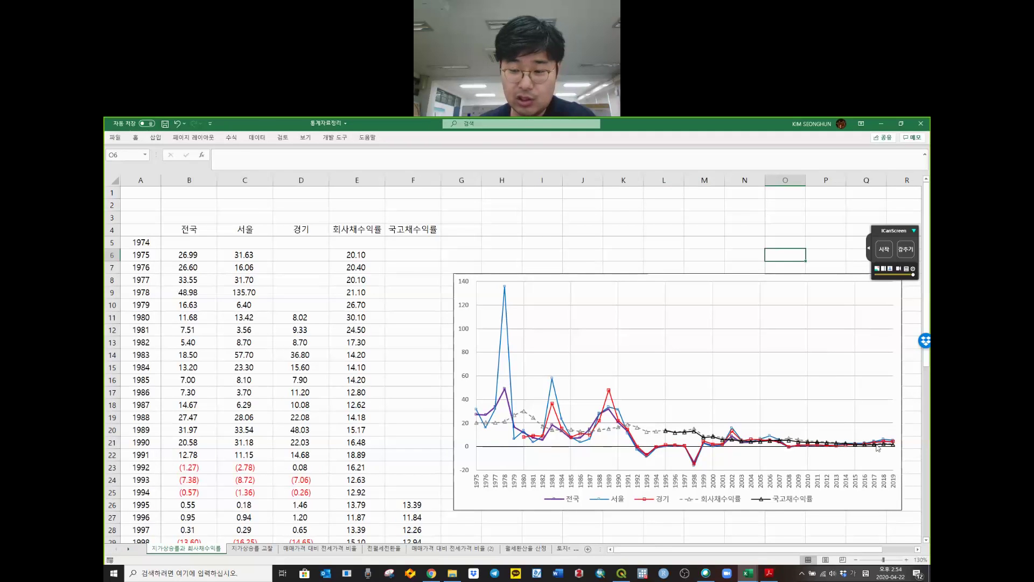
- Look at the 지가상승률 고찰 sheet, return to 지가상승률과 회사채수익률, and highlight its table of land price and yield rates
click(592, 528)
click(250, 548)
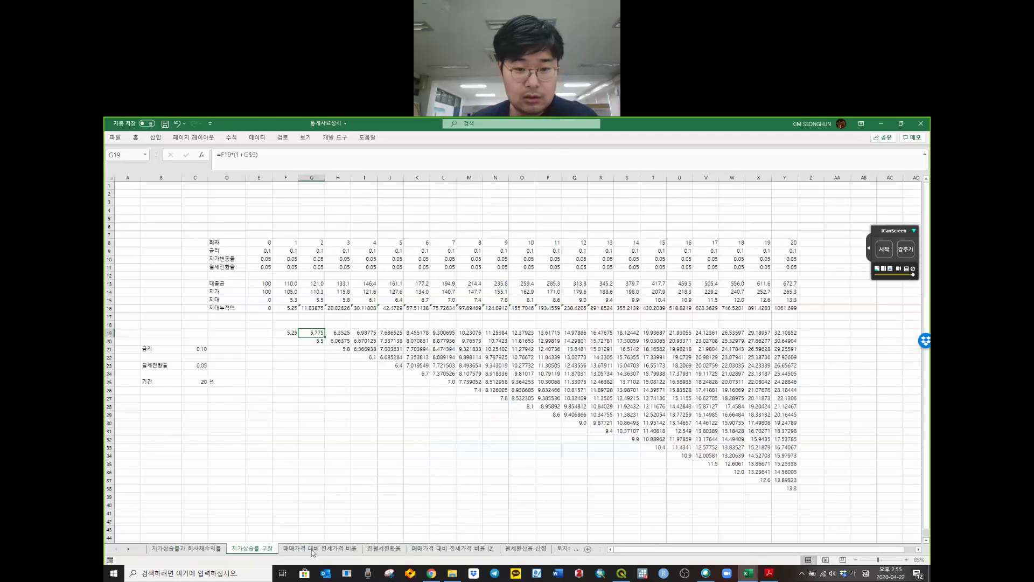
click(175, 550)
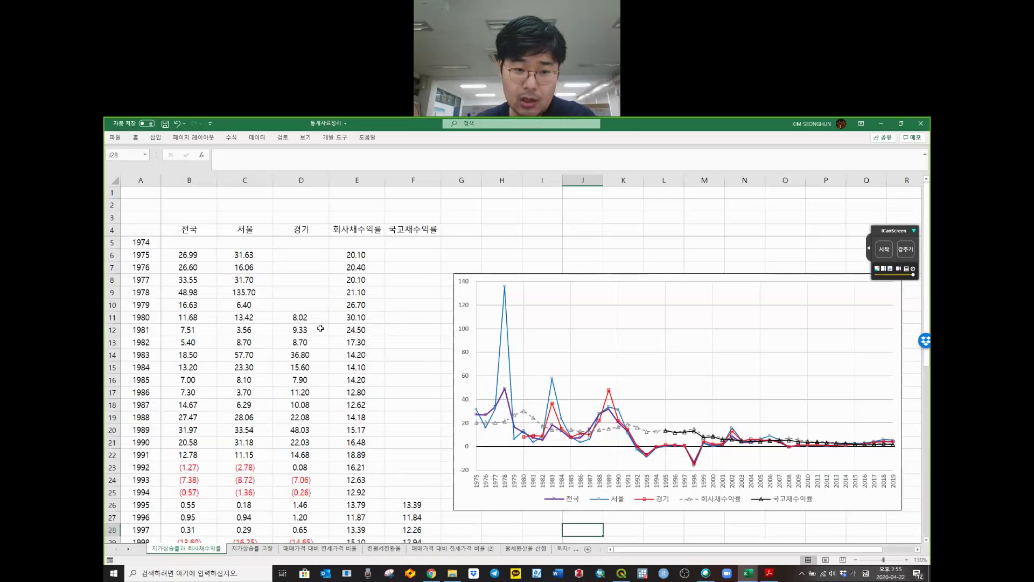
drag(417, 231, 189, 284)
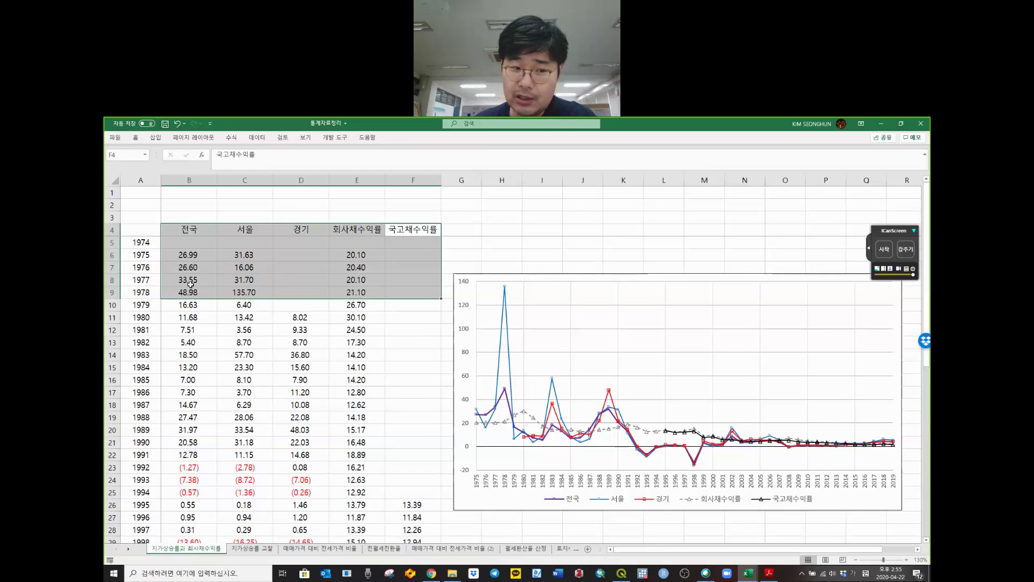
drag(141, 231, 410, 529)
click(358, 379)
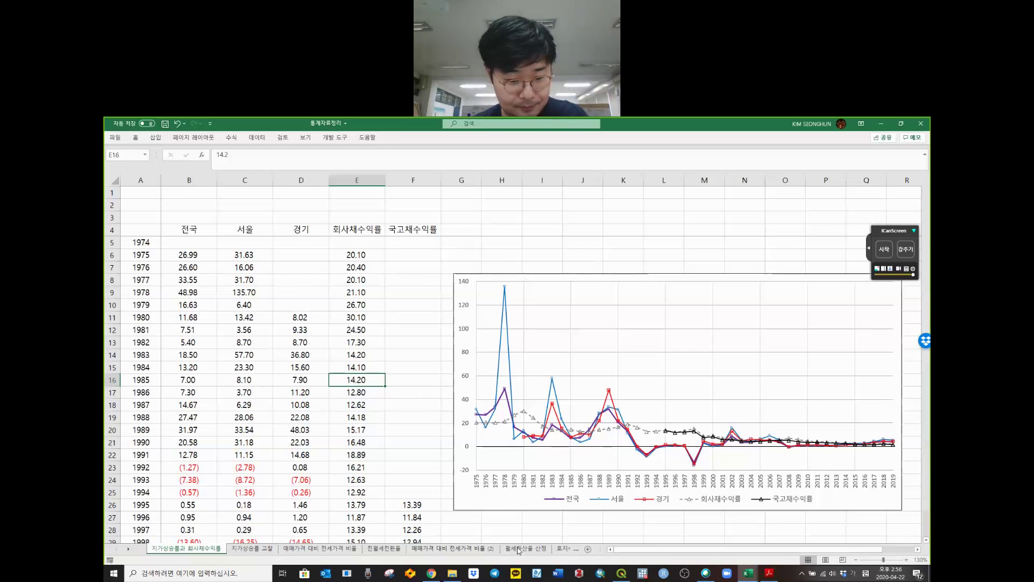
- Open the 토지수익 산정 sheet and highlight the 전국 return comparison table for 2011–2019
click(542, 549)
click(563, 548)
click(427, 340)
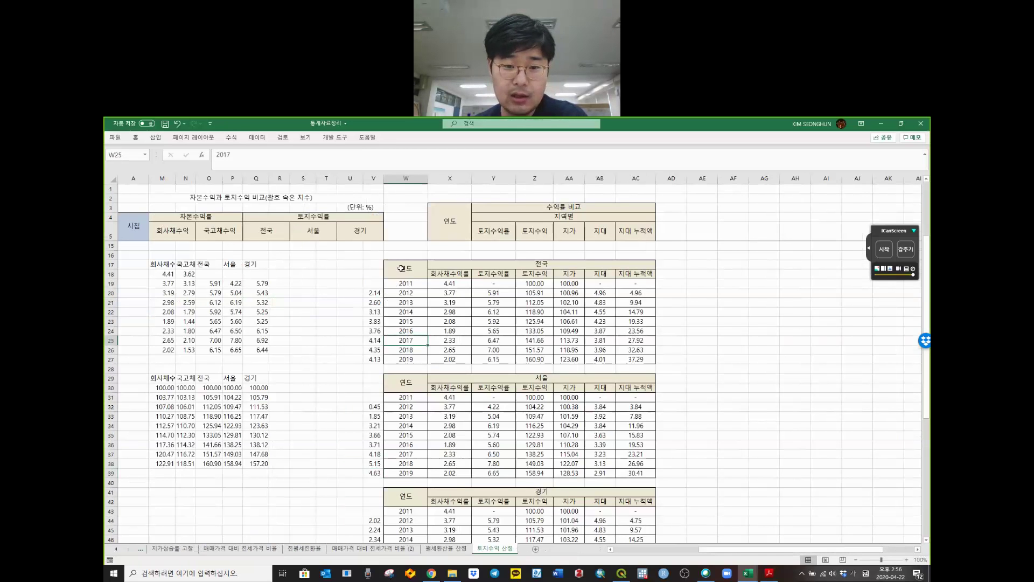
drag(401, 268, 643, 358)
click(734, 321)
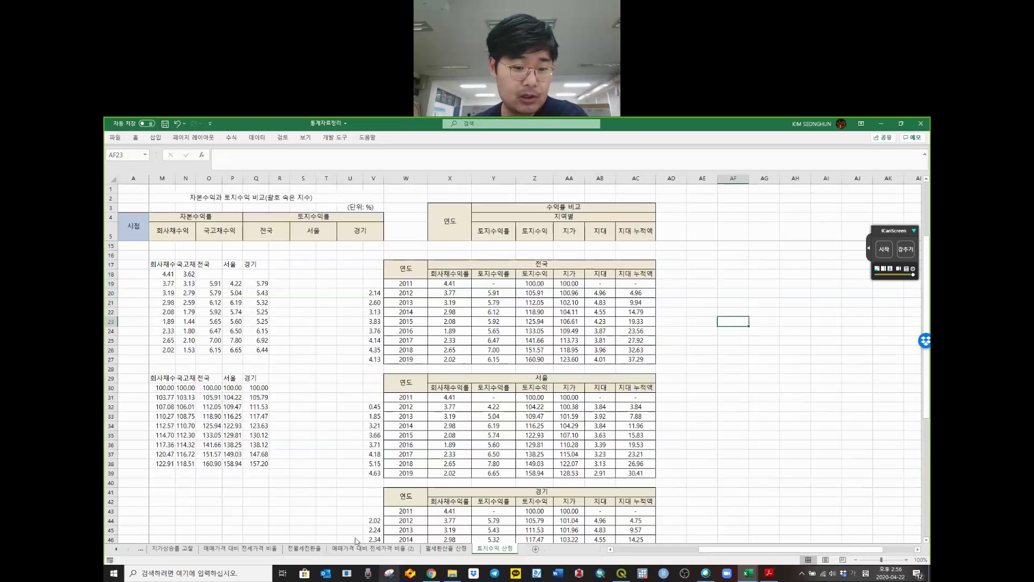
- Open the 매매가격 대비 전세가격 비율 sheet and highlight the monthly apartment ratios for 전국, 서울 and 경기 from 2012. 01
click(265, 549)
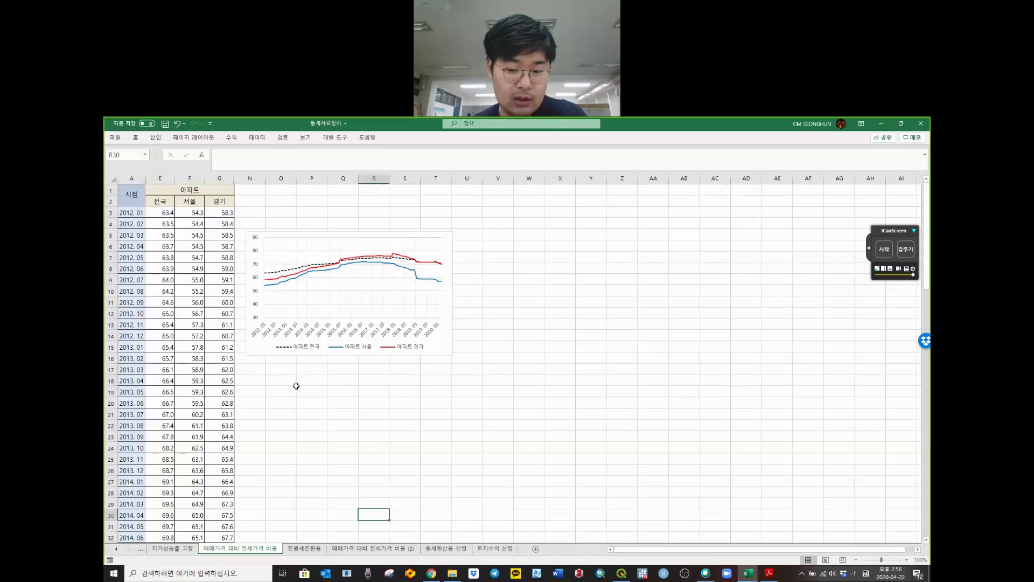
click(181, 223)
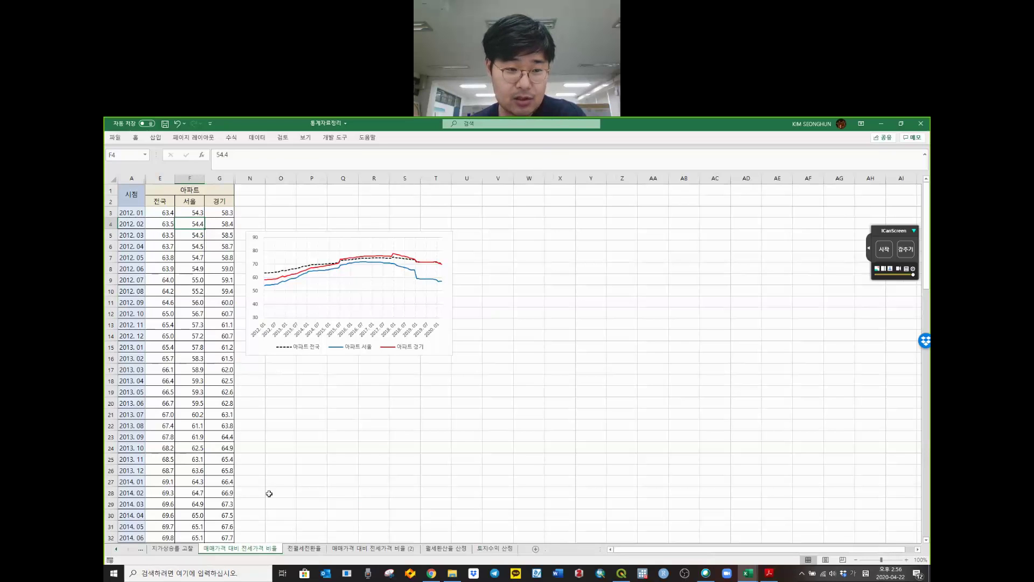
drag(156, 212, 254, 460)
click(335, 493)
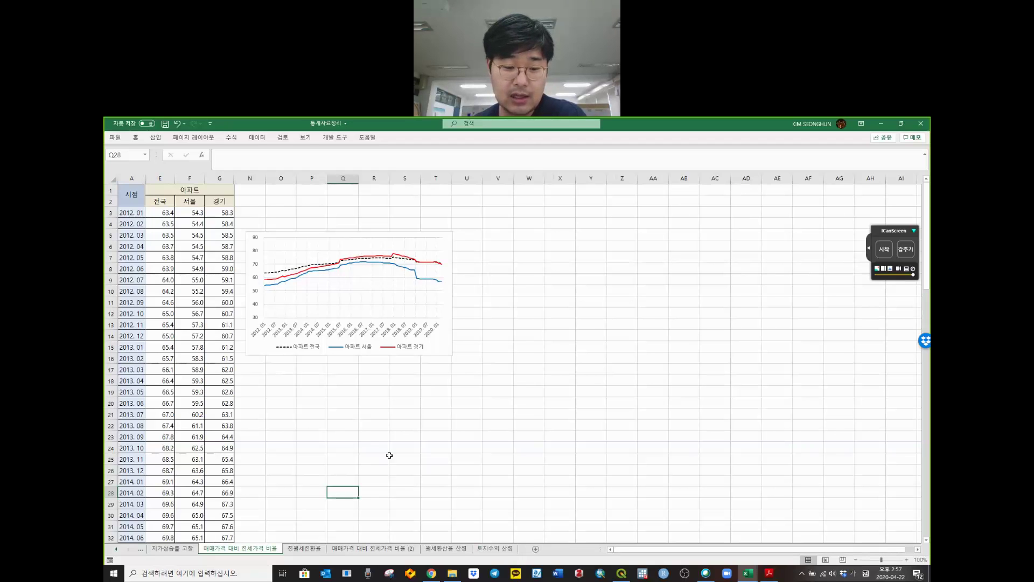
- Look at the 매매가격 대비 전세가격 비율 (2) sheet, and highlight the apartment rates from 2012. 01 on the 전월세전환율 sheet
click(301, 549)
click(353, 549)
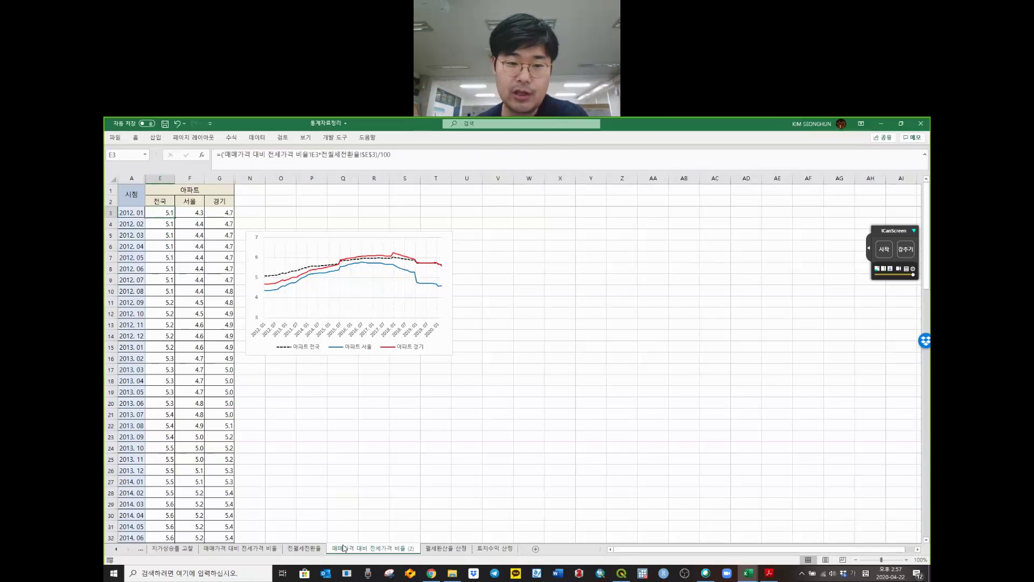
click(314, 549)
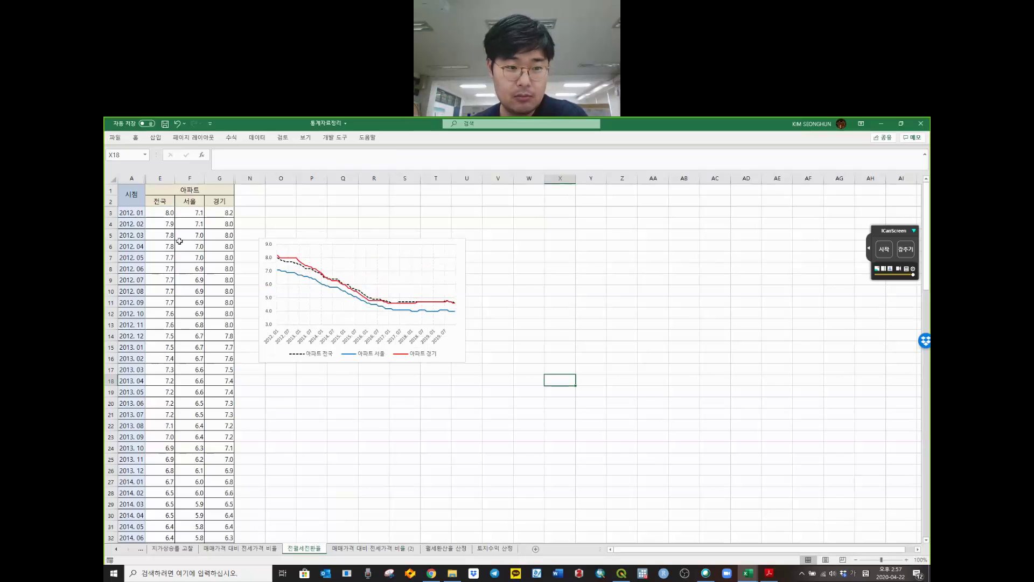
drag(161, 213, 215, 481)
click(339, 436)
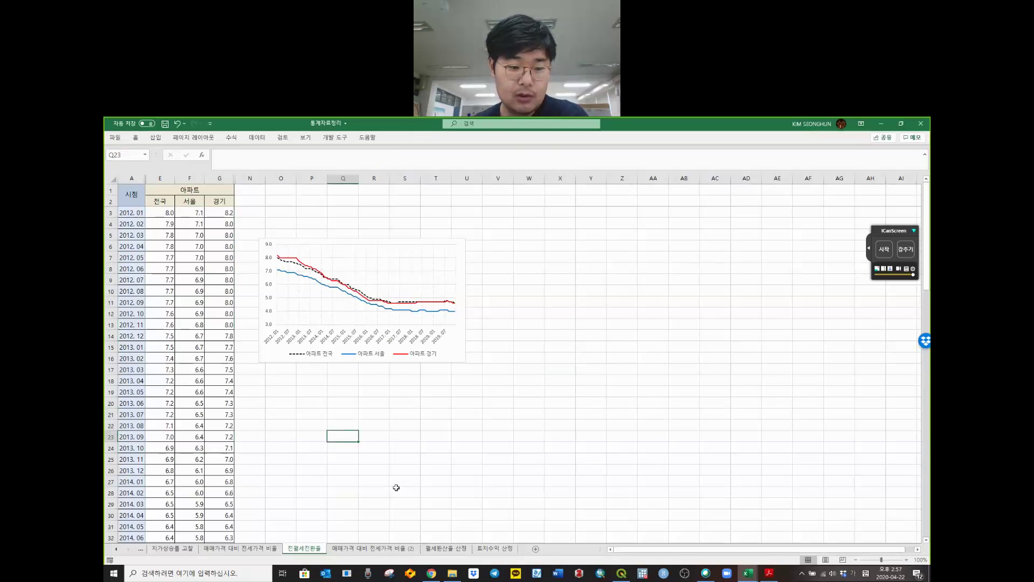
- Open the 월세환산율 산정 sheet and highlight the 2012–2019 월세환산율 values for 전국, 서울 and 경기
click(440, 549)
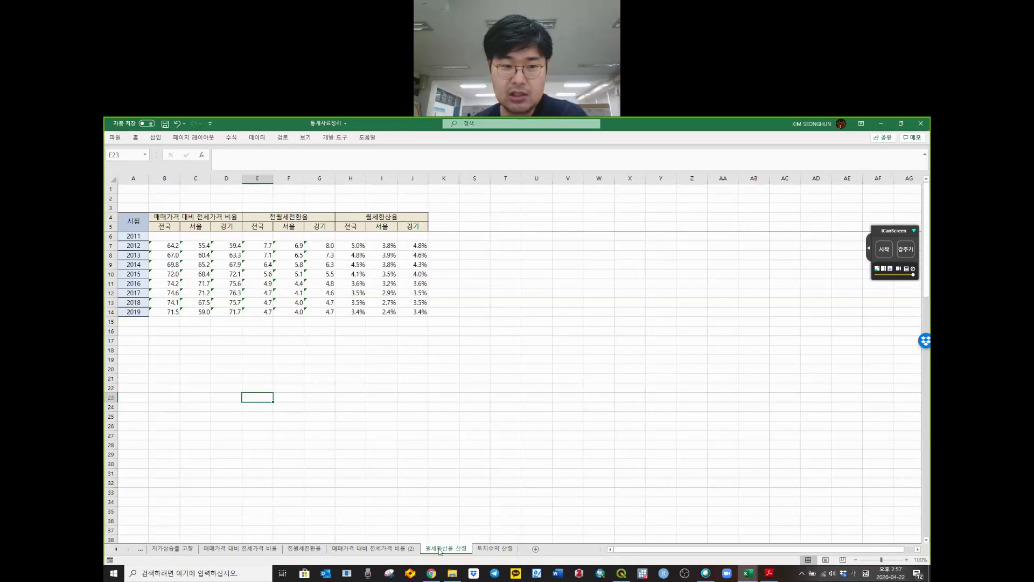
drag(420, 312, 358, 245)
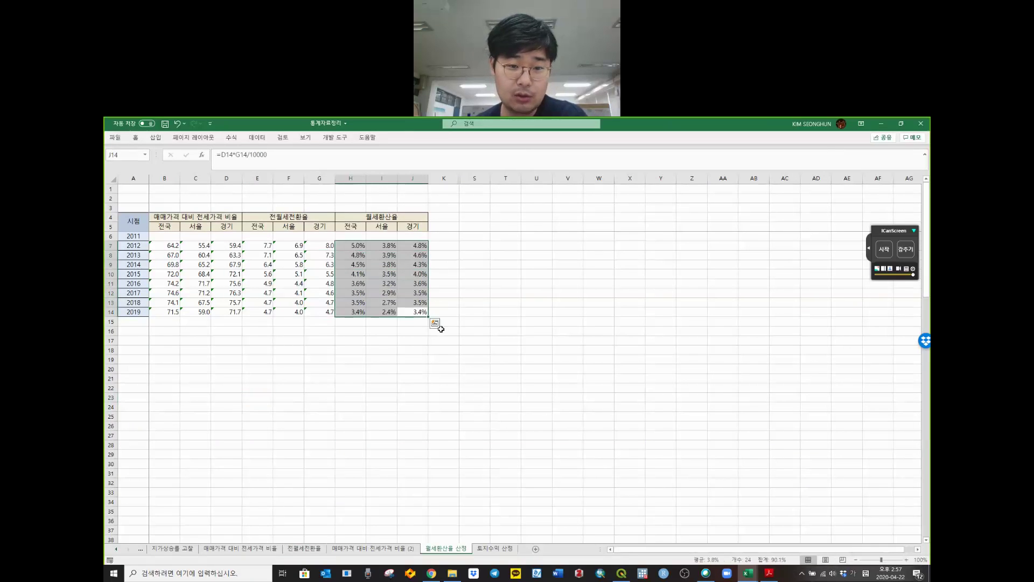
click(358, 245)
click(399, 258)
click(494, 304)
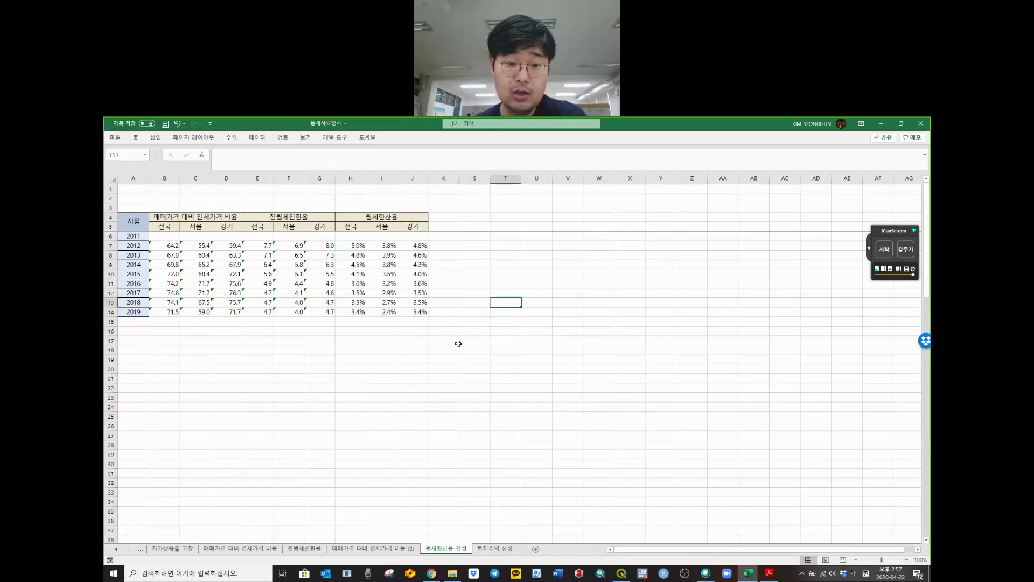
drag(428, 314, 358, 246)
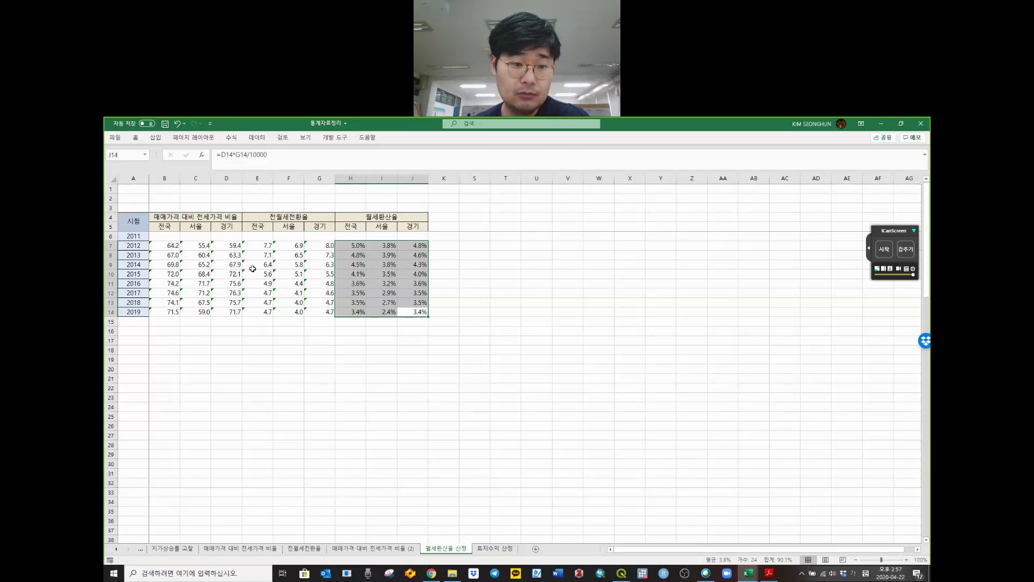
- Highlight the 2012–2019 전월세전환율 values for 전국, 서울 and 경기, and open the 토지수익 산정 sheet
drag(260, 245, 326, 318)
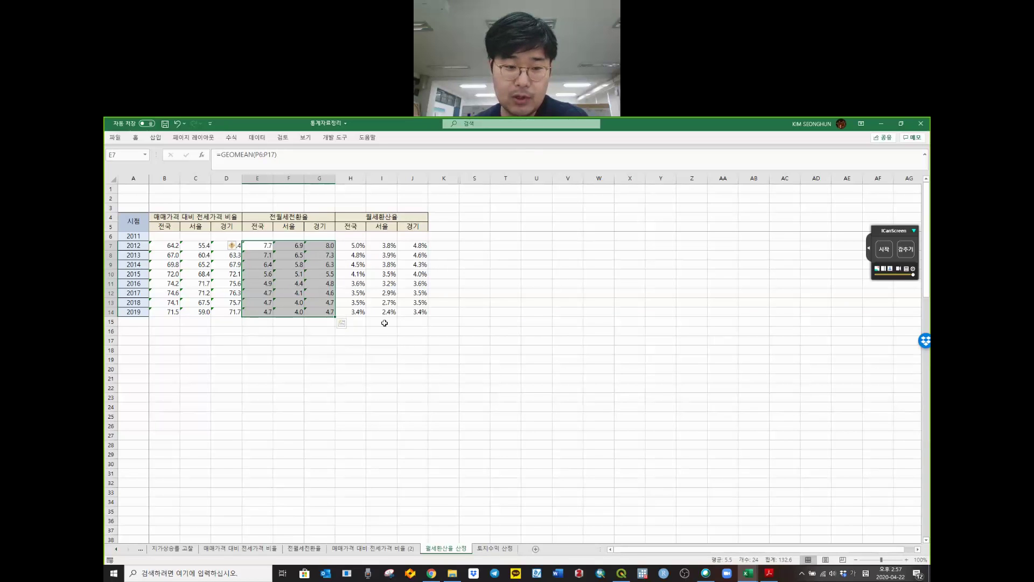
click(438, 331)
click(494, 549)
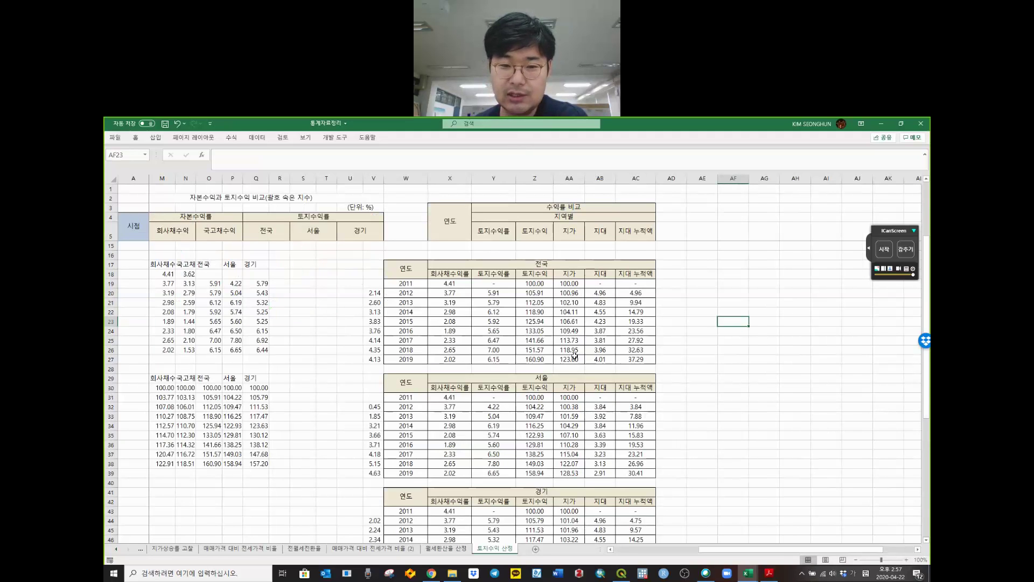
- Inspect the 2013 토지수익률 and 토지수익 cells in the 전국 table and compare them with the yearly rates listed beside it
click(536, 303)
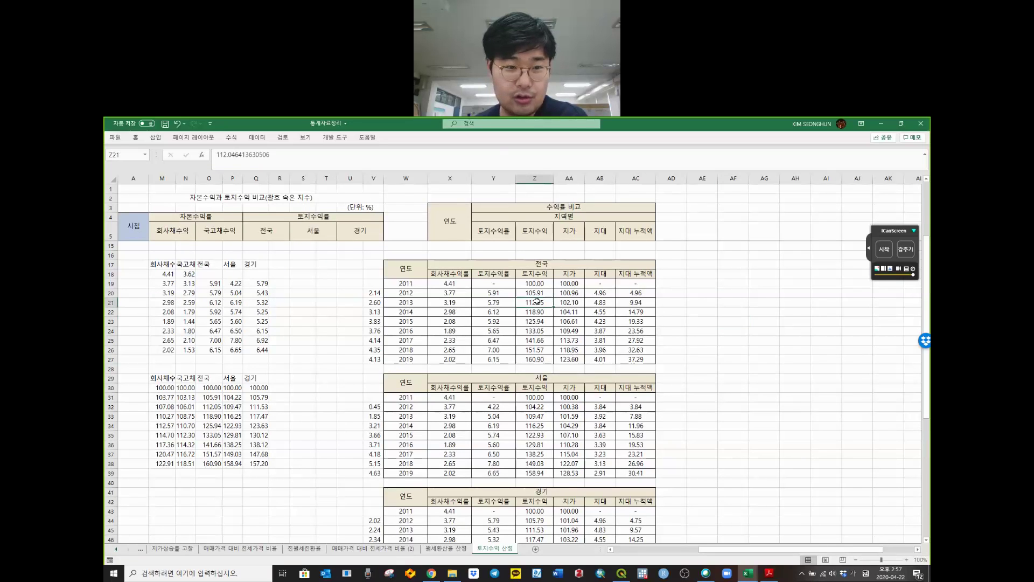
click(562, 300)
click(501, 303)
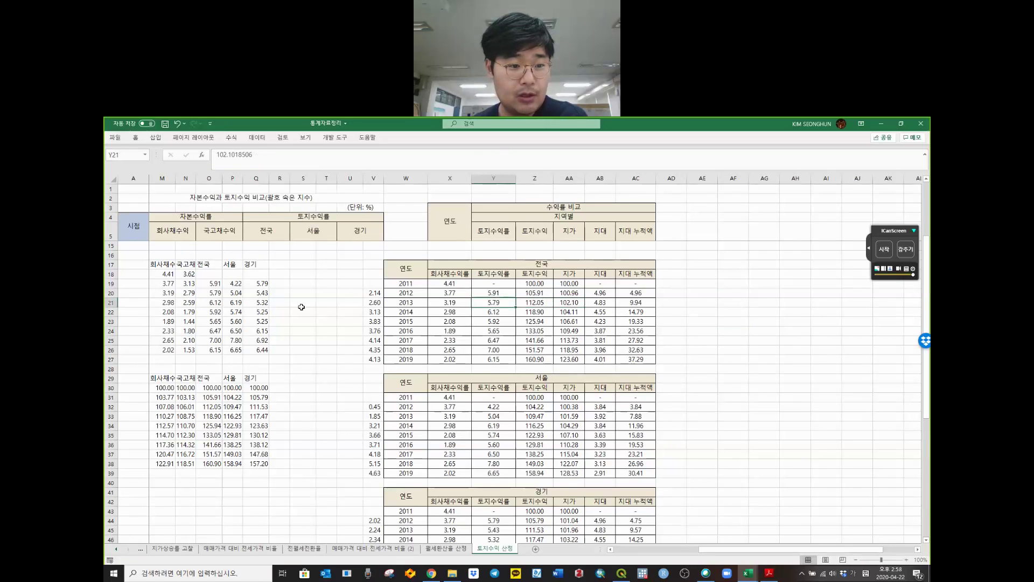
scroll(291, 316, left, 2)
click(224, 310)
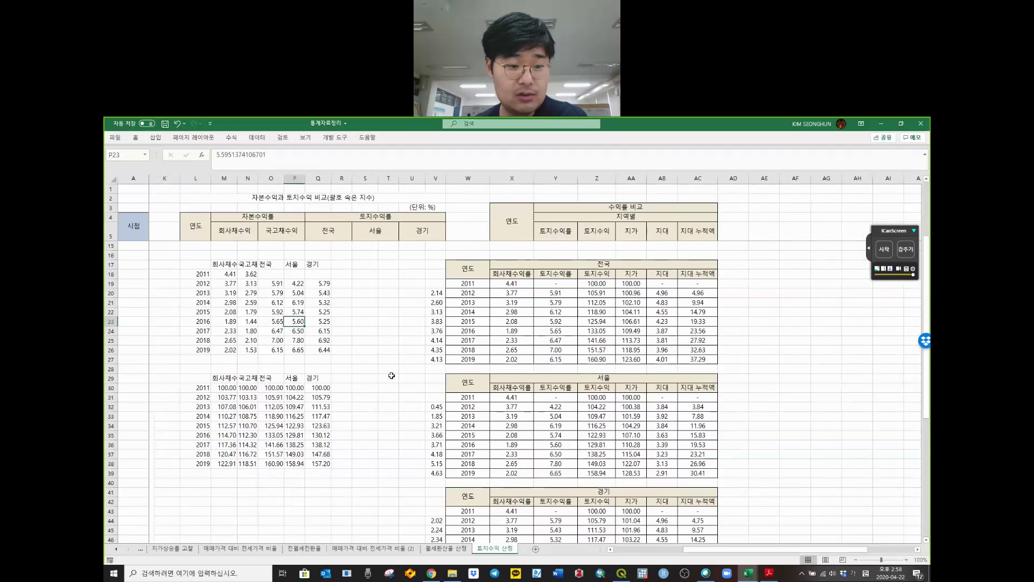
click(413, 368)
scroll(415, 356, up, 3)
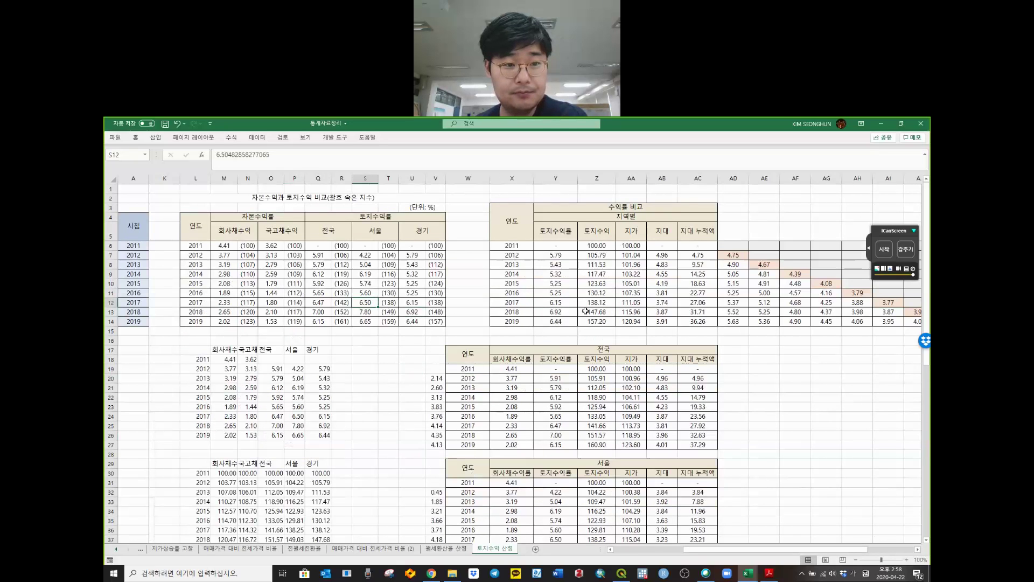
- Examine the 2018 row of the 지역별 comparison table and the yearly 지대 accumulation formulas beside it
click(794, 311)
key(Right)
key(Right)
key(Right)
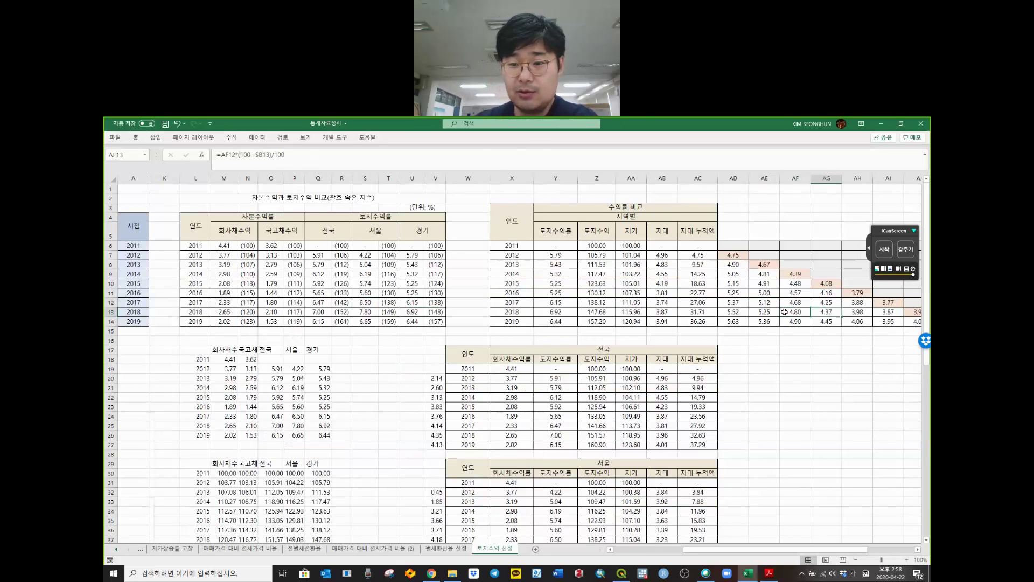
scroll(784, 311, right, 2)
key(Left)
key(Left)
key(Left)
key(Left)
key(Left)
key(Left)
key(Left)
key(Left)
key(Left)
key(Left)
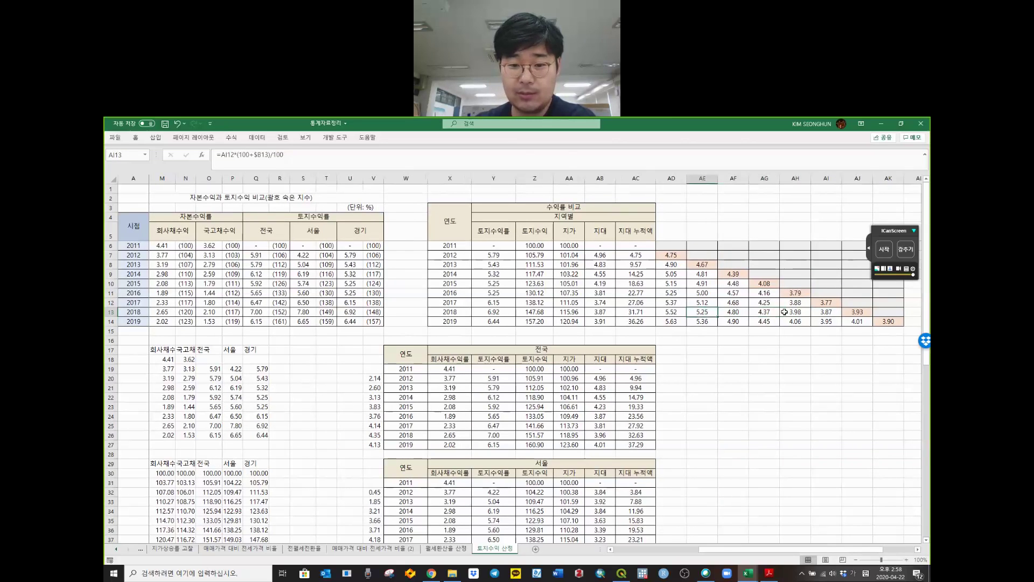
key(Down)
key(Down)
key(Down)
key(Down)
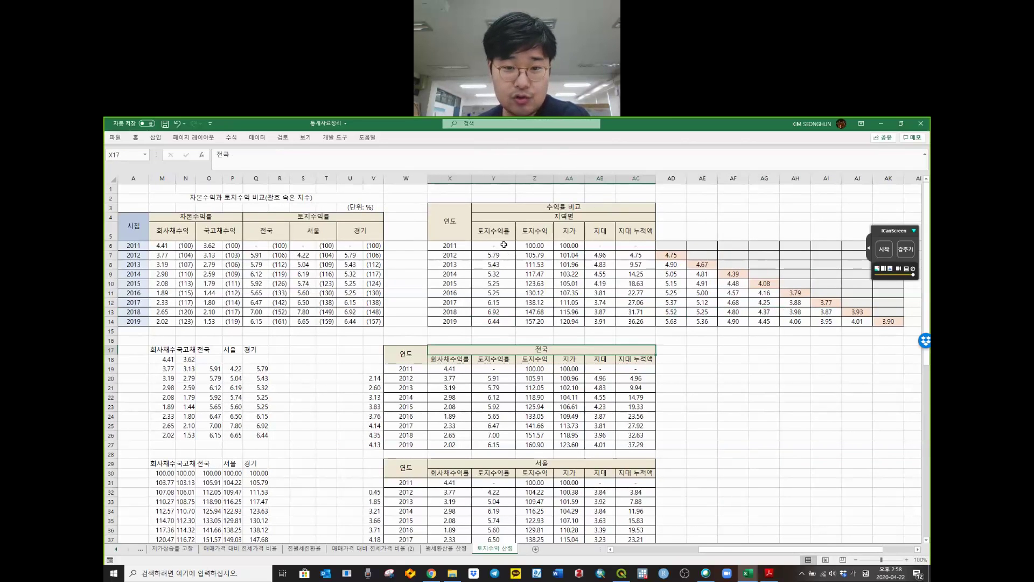
- Highlight the 2011–2019 토지수익률 and 지가 columns of the 지역별 table and check the 지가 cells for 2011 and 2019
drag(504, 245, 495, 320)
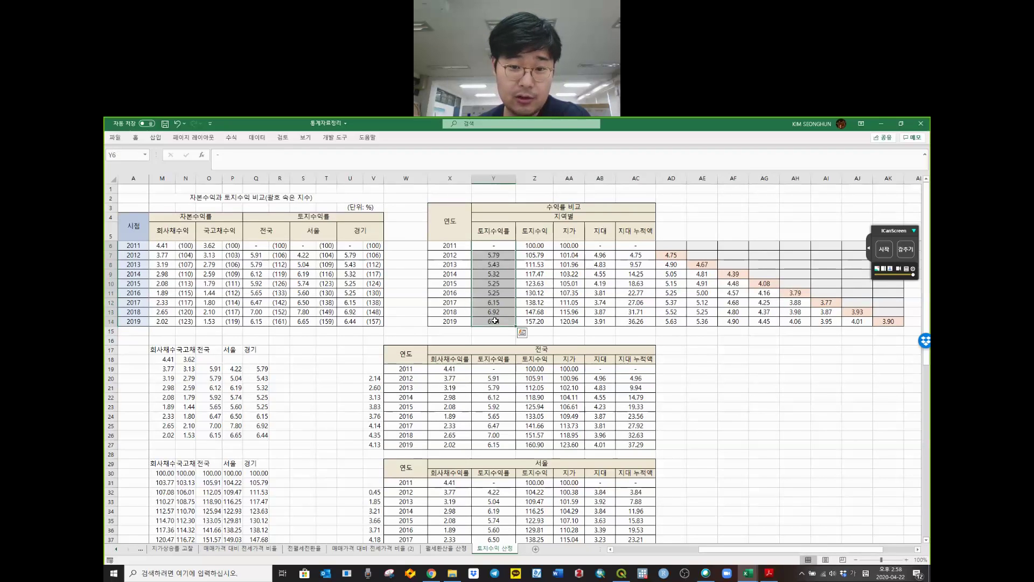
drag(568, 232, 568, 323)
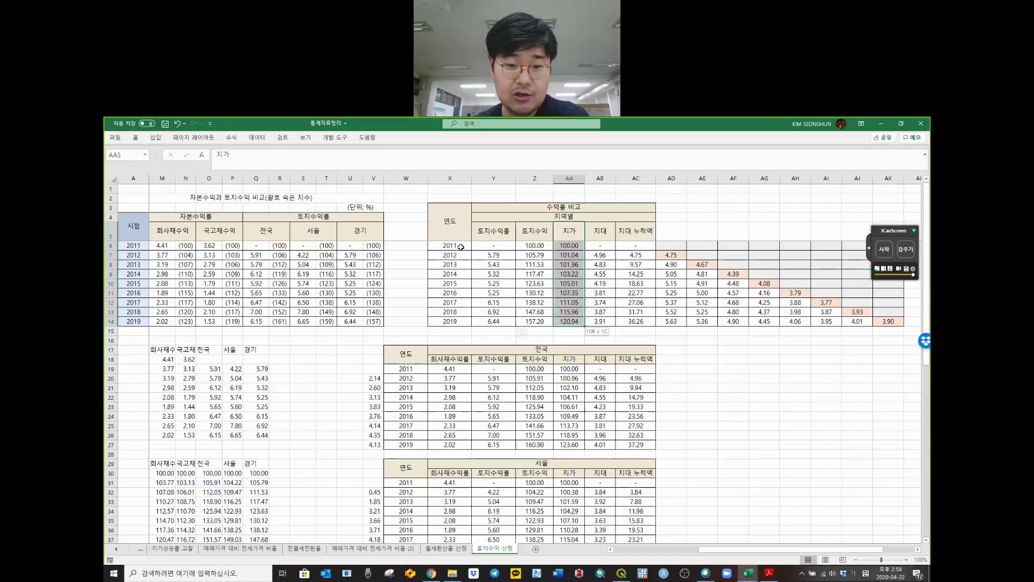
click(461, 247)
click(571, 245)
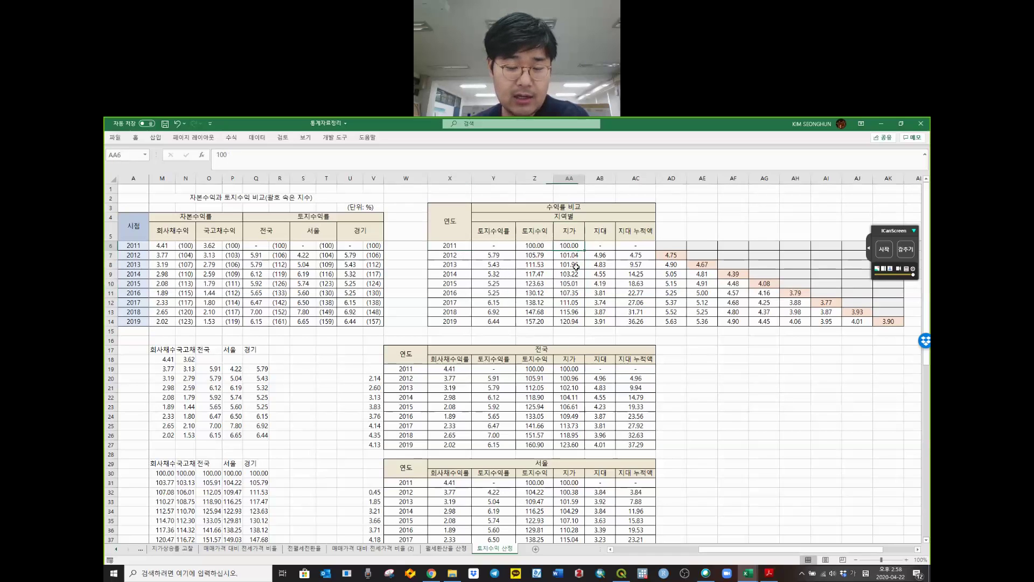
click(456, 322)
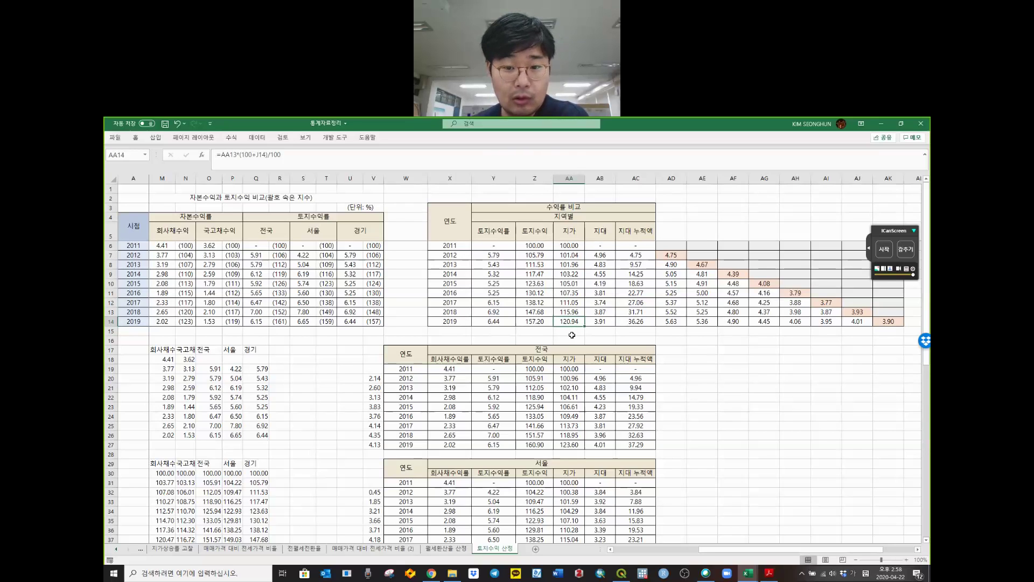
- Inspect the 2012 지대 formula in the 지역별 table, and highlight its 2012–2019 지대 누적액 and 토지수익률 values
click(601, 255)
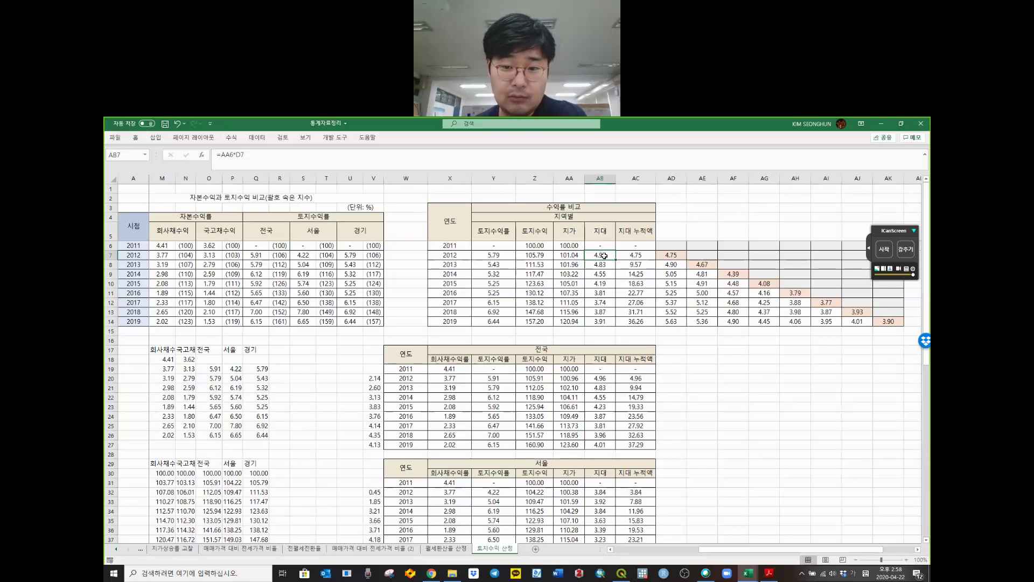
click(646, 255)
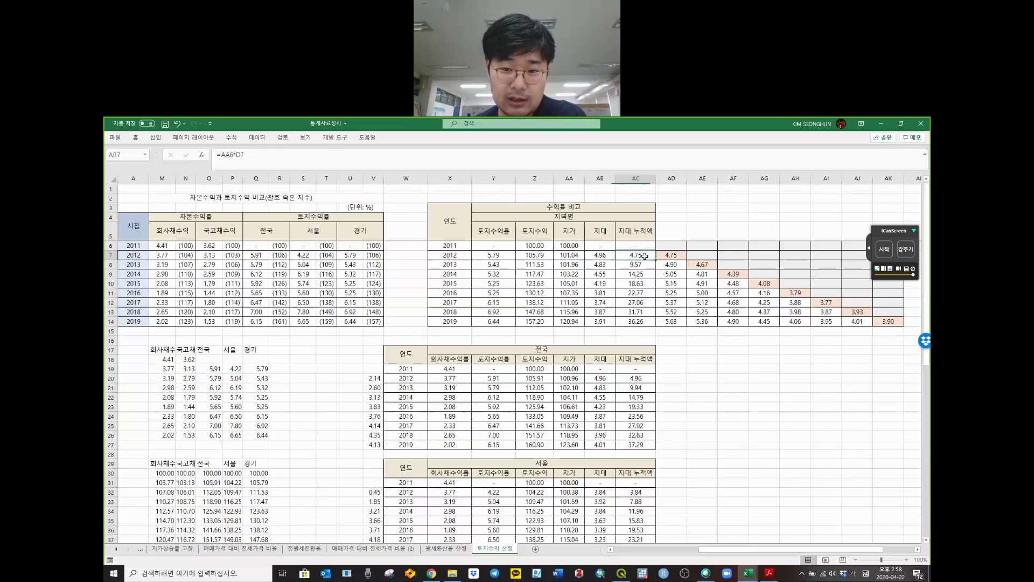
drag(649, 264, 645, 323)
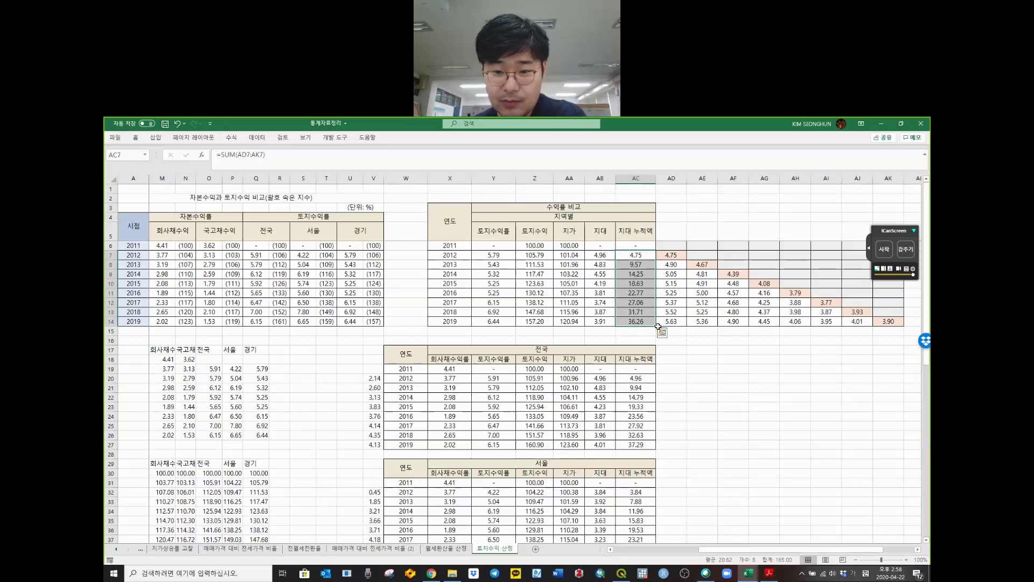
click(567, 325)
click(534, 322)
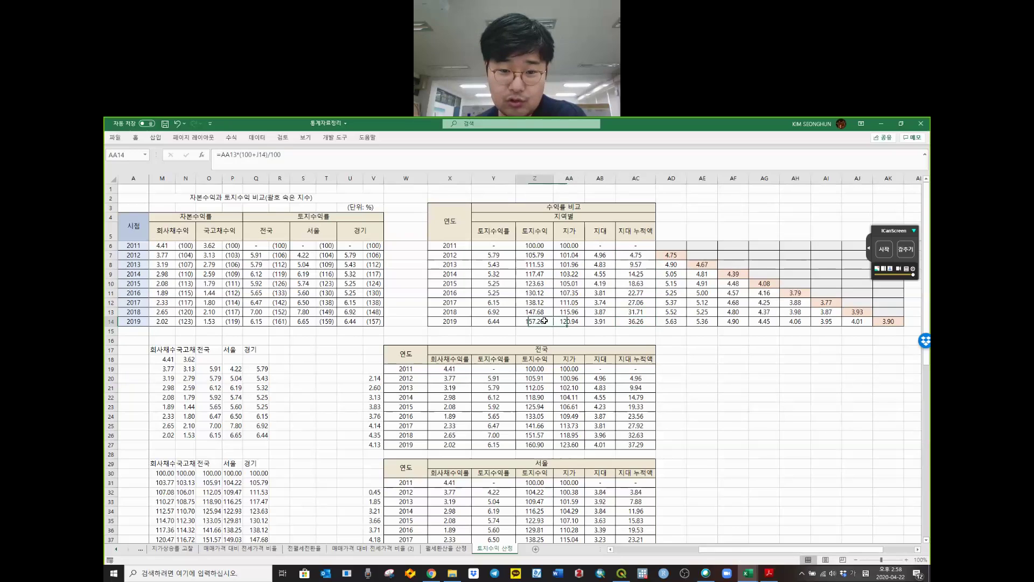
mouse_move(509, 322)
mouse_down()
mouse_move(506, 256)
mouse_move(498, 328)
mouse_up()
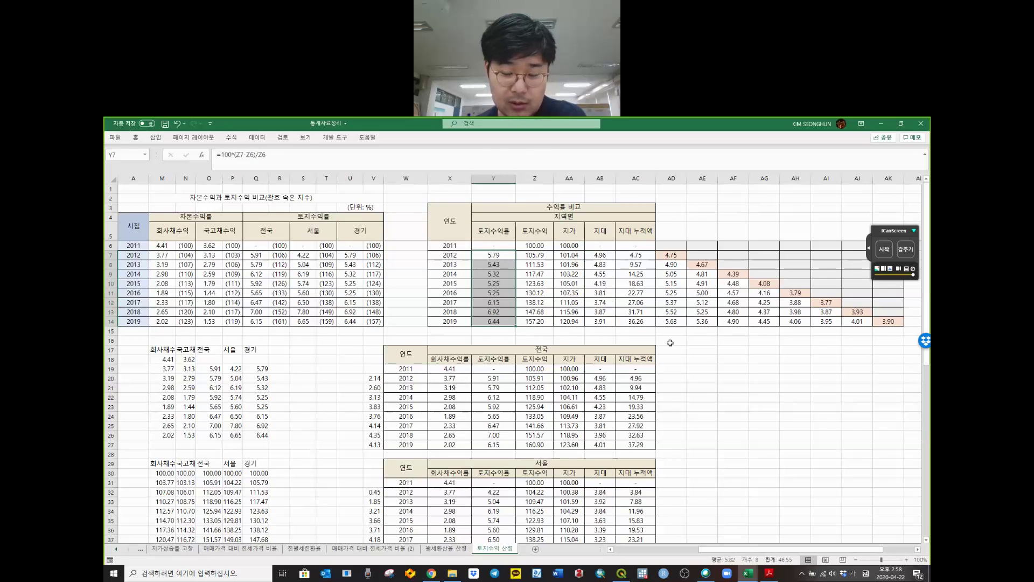
click(709, 363)
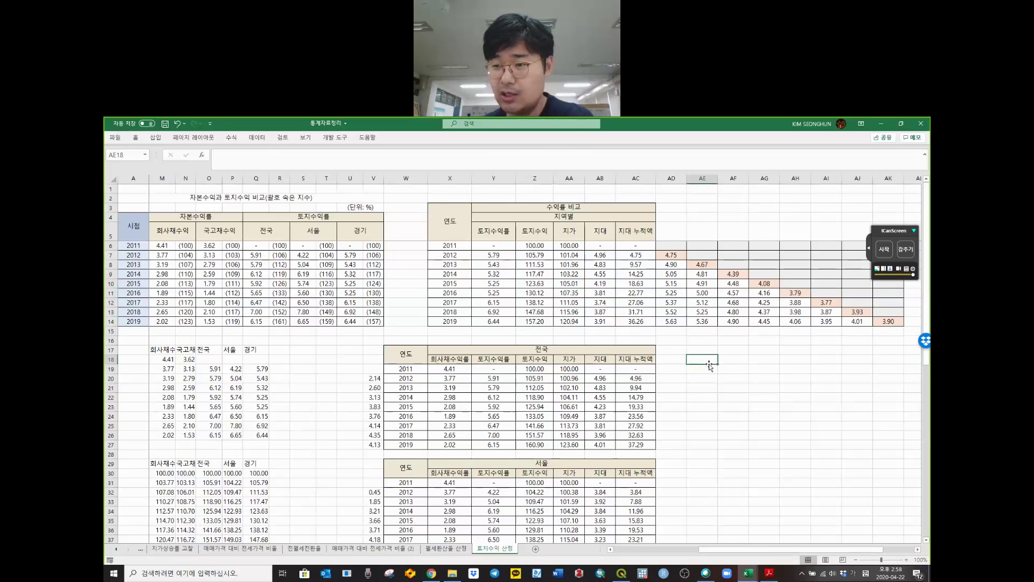
- Highlight the 2011–2019 회사채수익률 and 토지수익률 columns together in the 전국 table
click(568, 387)
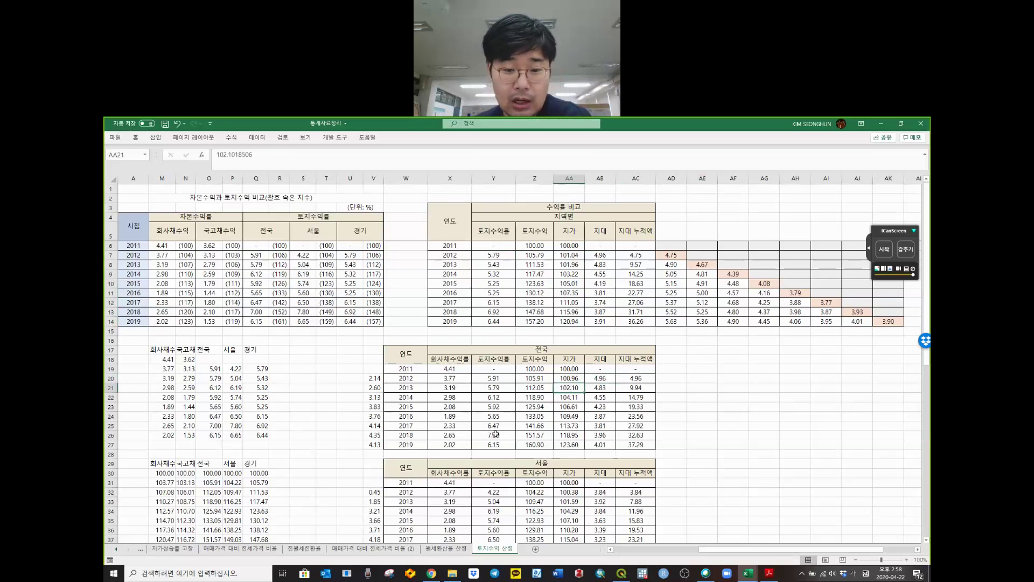
click(452, 368)
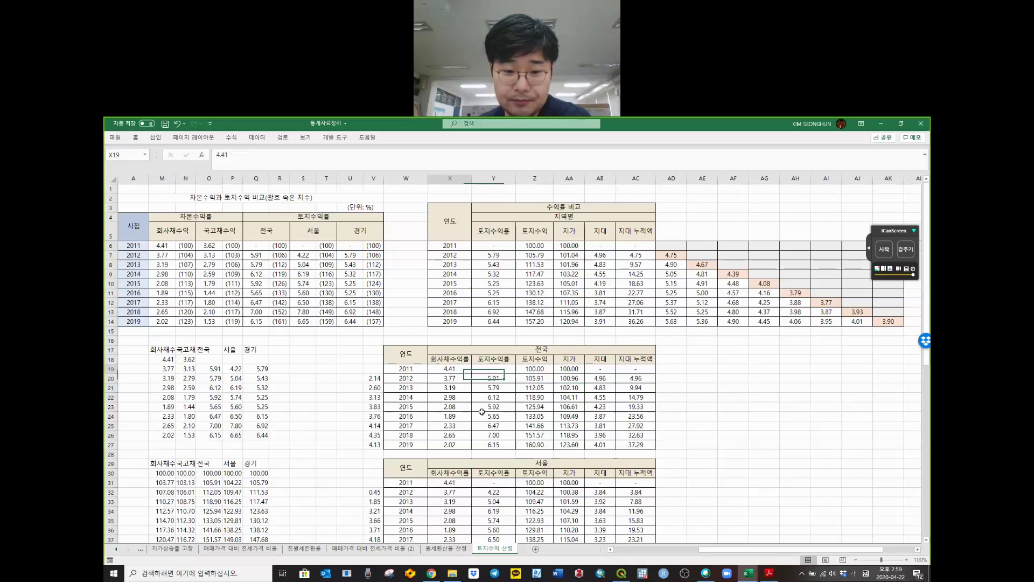
drag(483, 411, 500, 445)
click(500, 444)
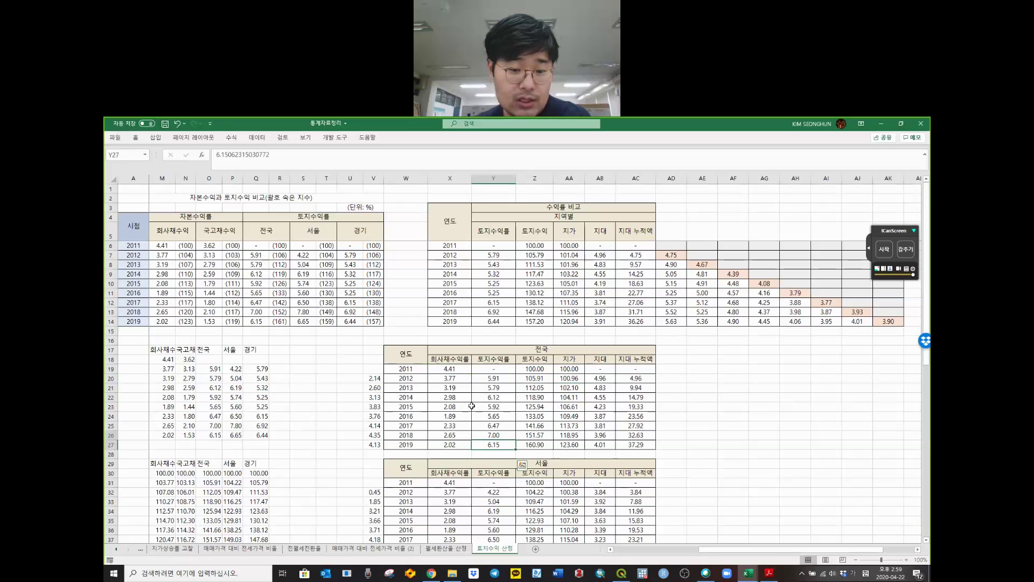
shift+click(458, 367)
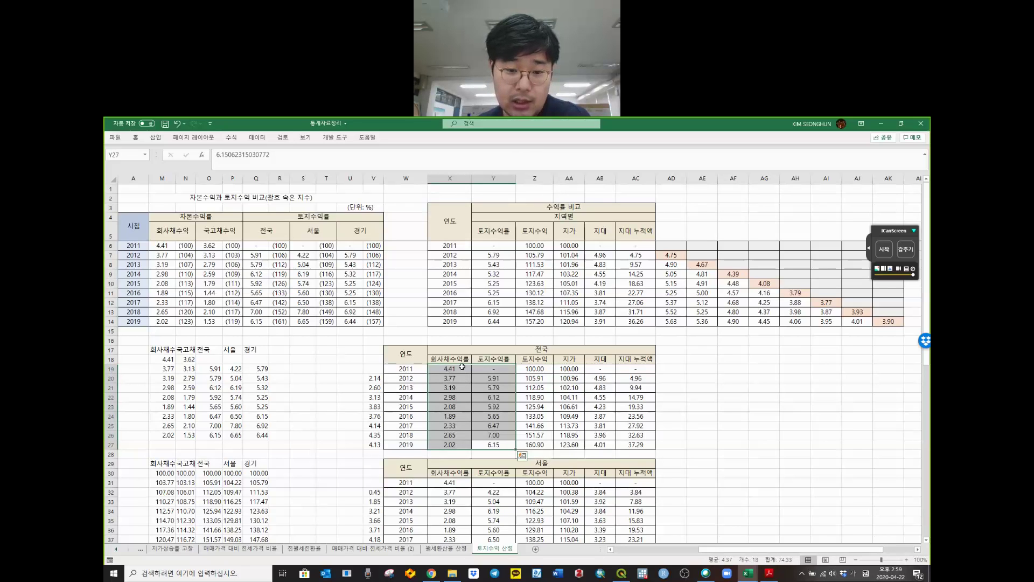
drag(459, 369, 483, 445)
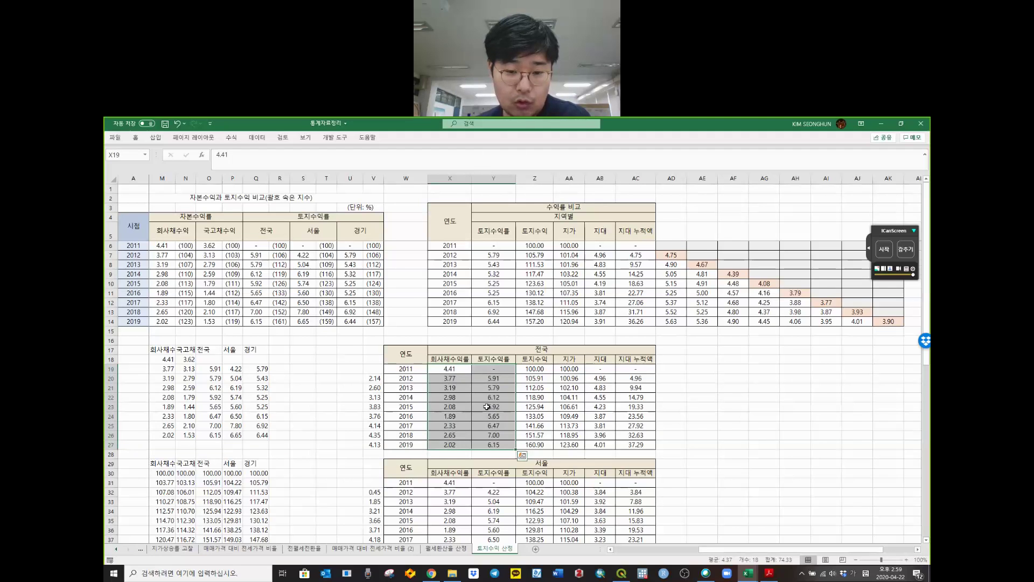
- Look through the 서울 and 경기 return tables and return to the 지역별 comparison table
scroll(487, 407, down, 4)
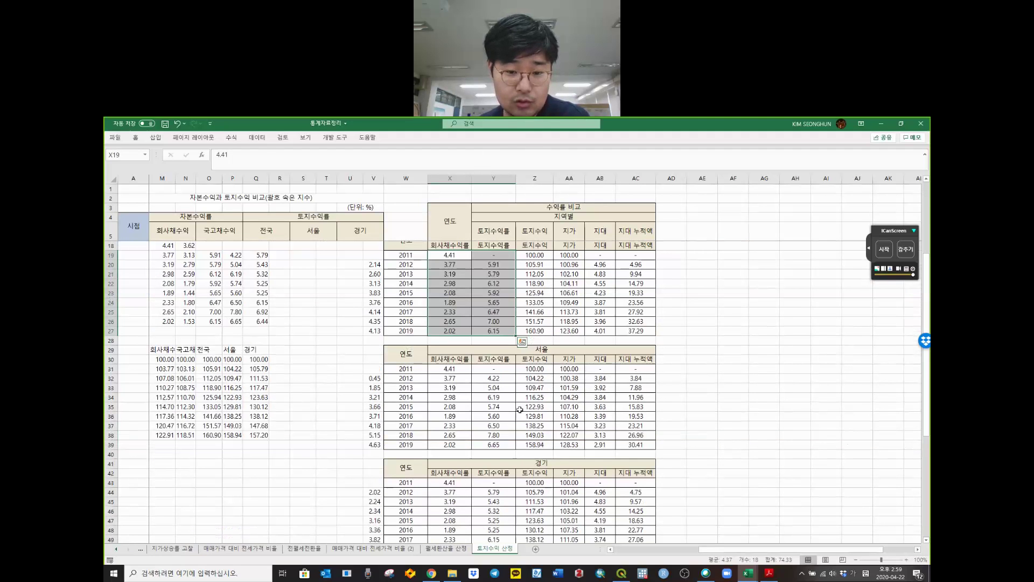
click(494, 492)
scroll(571, 452, down, 2)
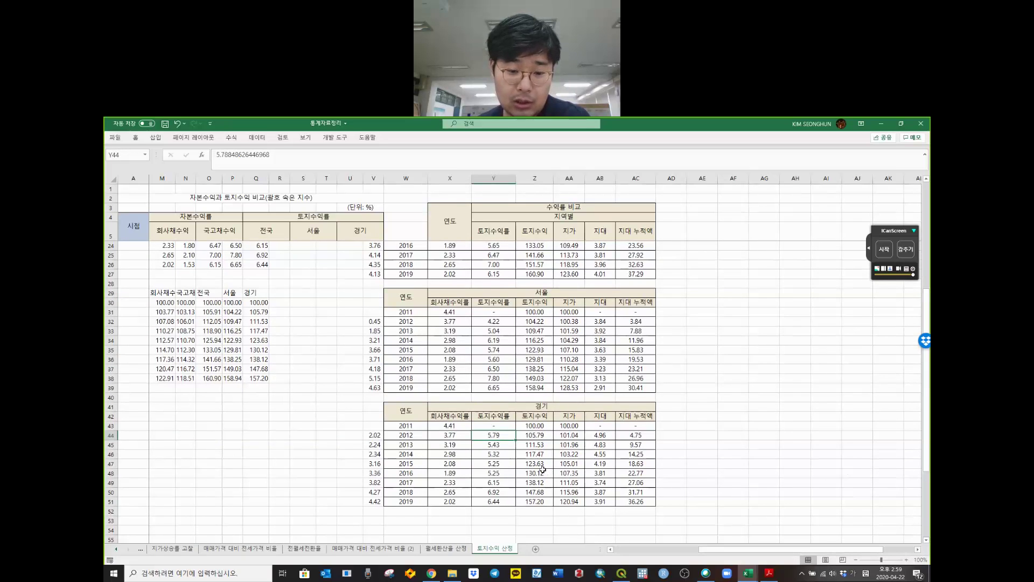
scroll(543, 463, up, 6)
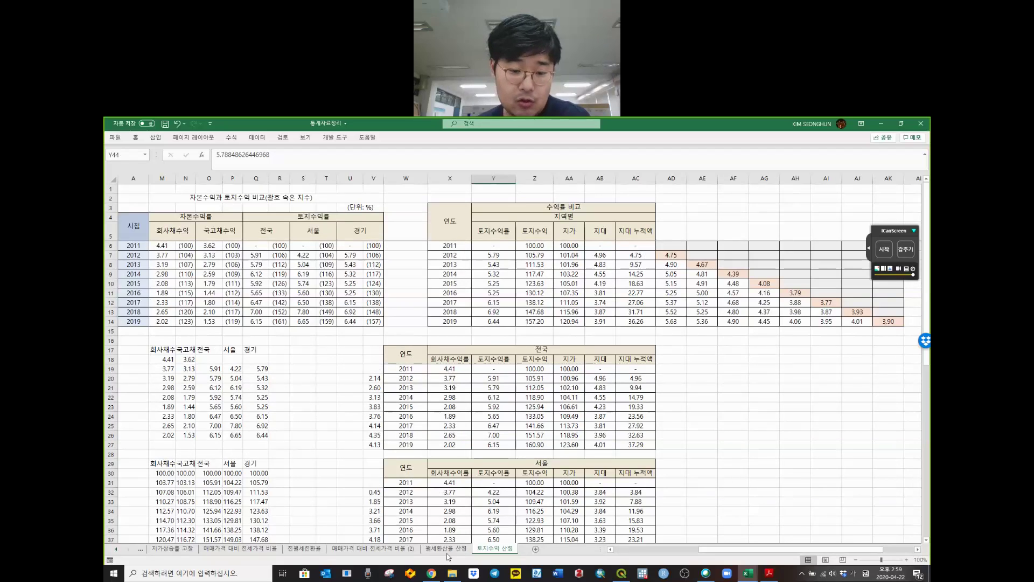
click(703, 368)
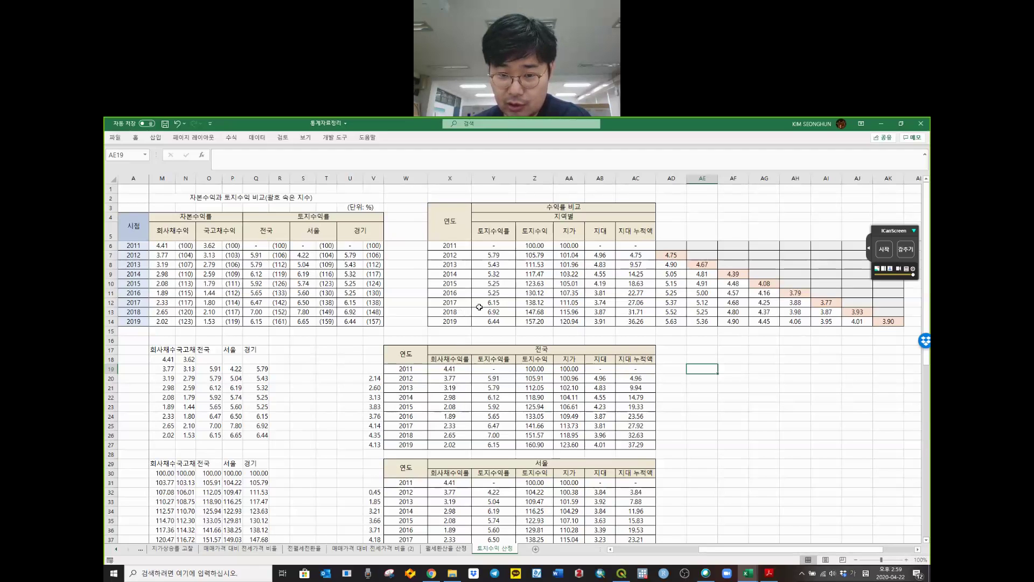
- Highlight the 토지수익률 column for 2011–2019 in the 지역별 comparison table
click(500, 246)
shift+click(494, 320)
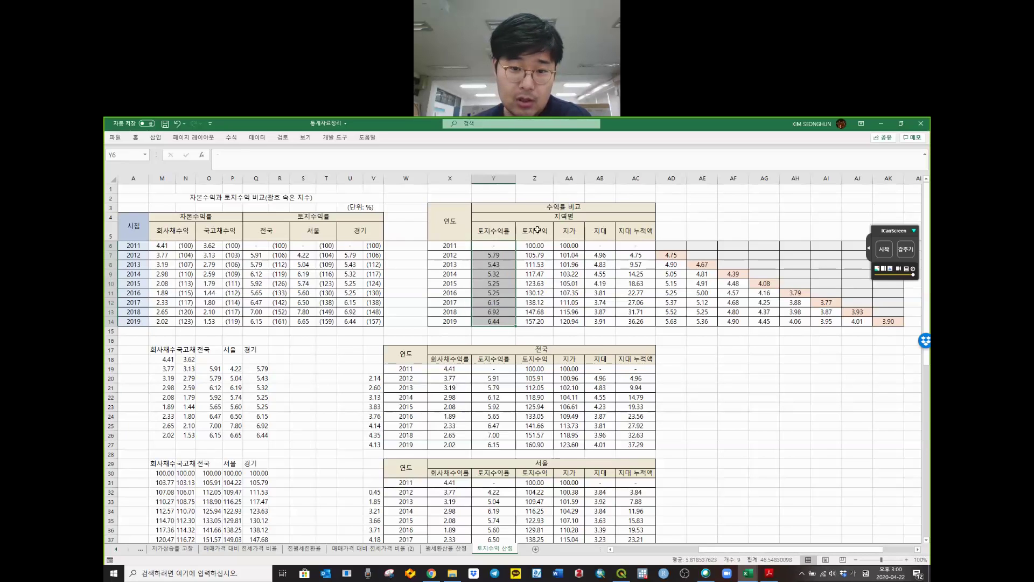
drag(535, 231, 497, 244)
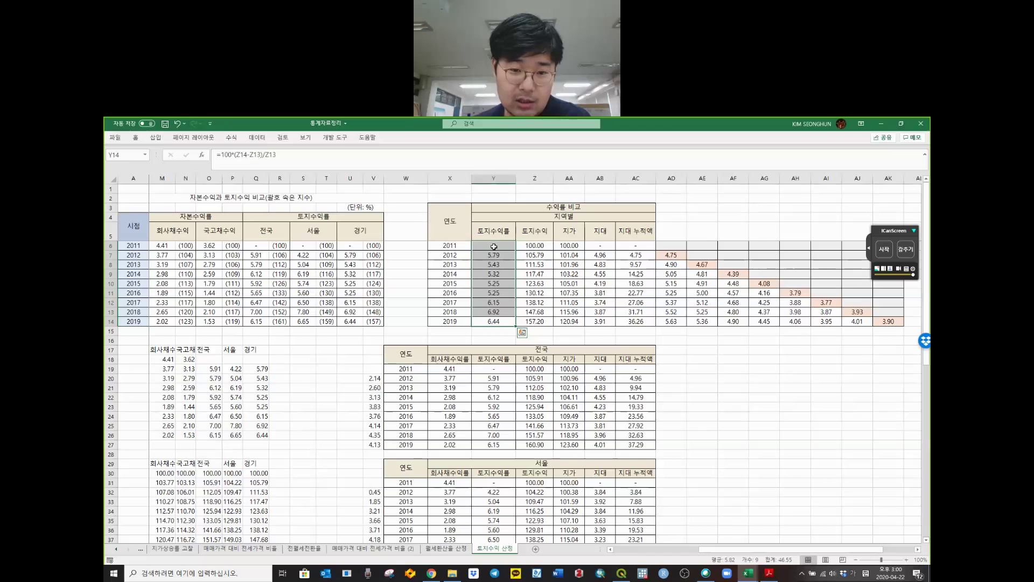
click(494, 246)
drag(494, 286, 494, 321)
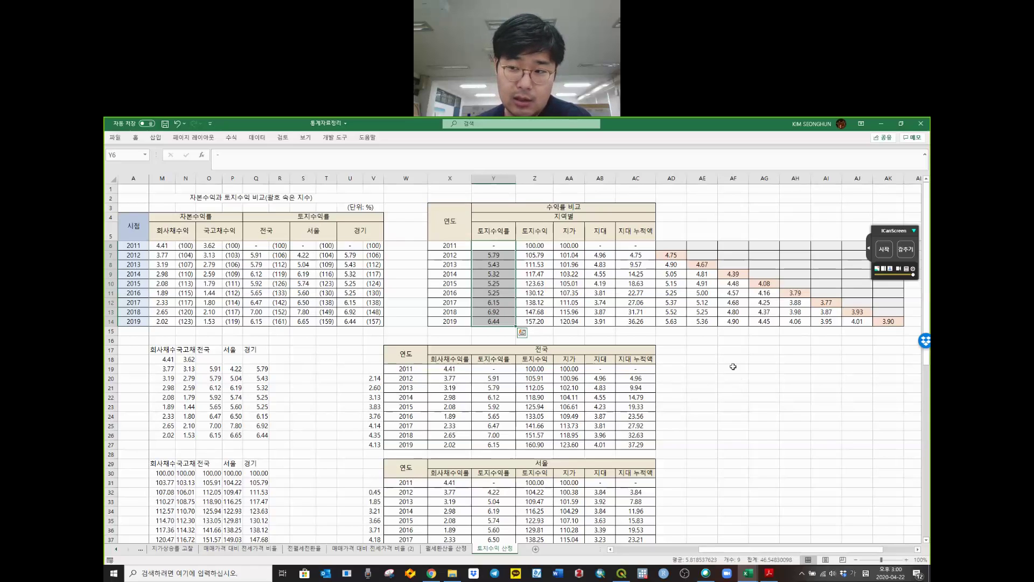
click(771, 445)
drag(733, 369, 760, 445)
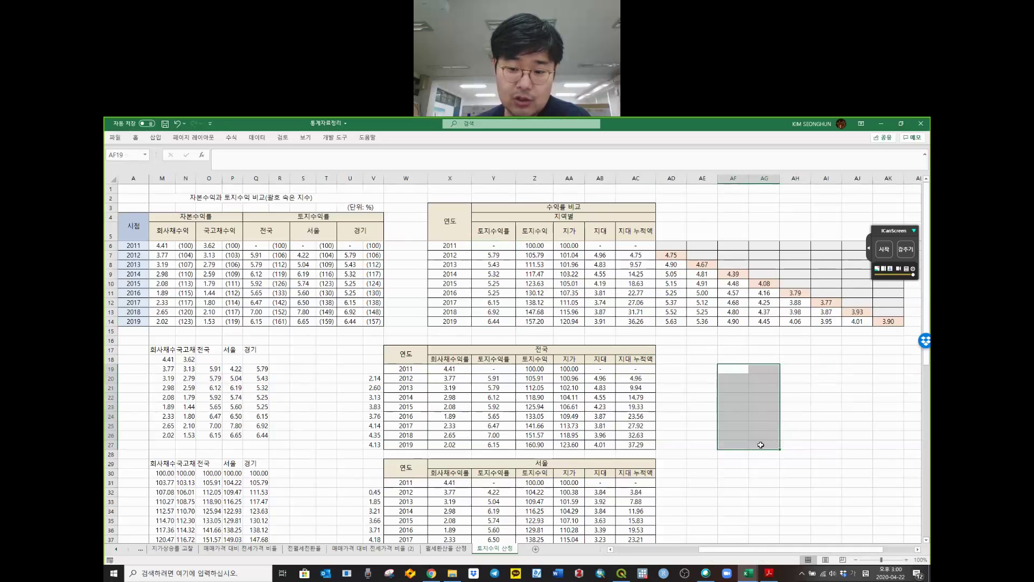
click(684, 443)
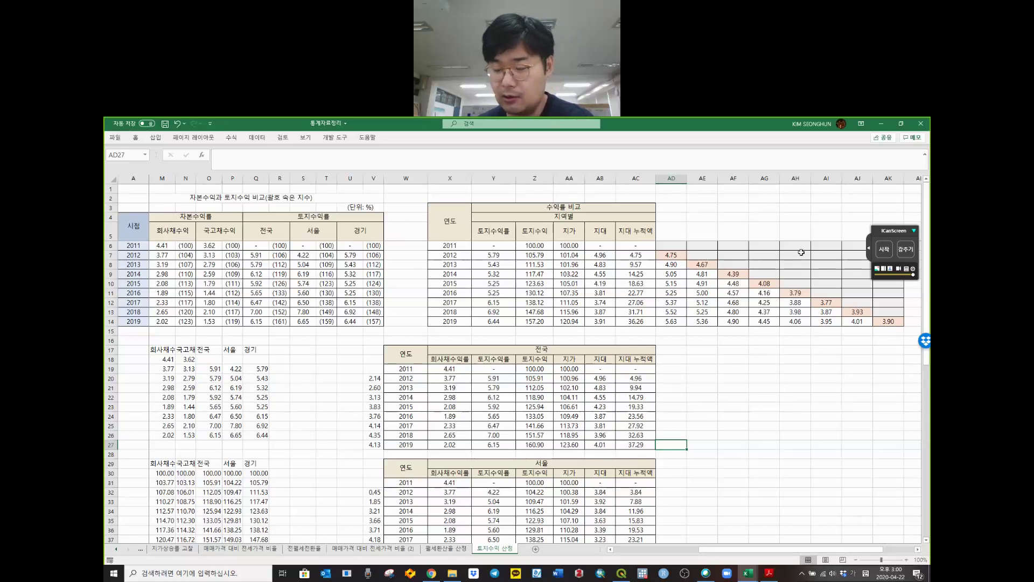
- Highlight the 토지수익률 column for 2011–2019 in the 전국 table
click(494, 370)
drag(493, 370, 494, 442)
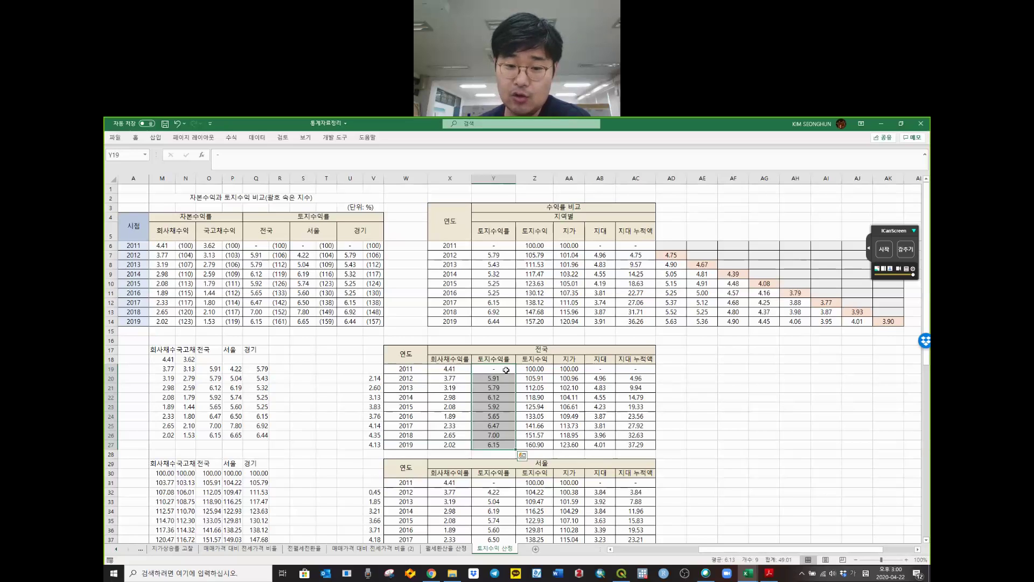
drag(503, 369, 498, 447)
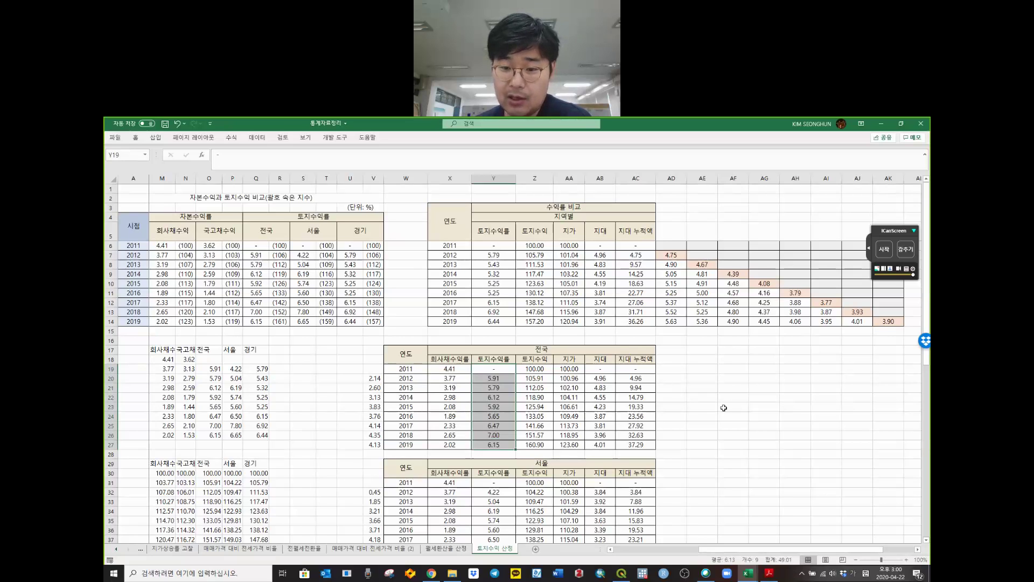
- Minimize the statistics workbook and switch to the ARM sheet of the 변동금리대출_ARM workbook
drag(671, 369, 672, 444)
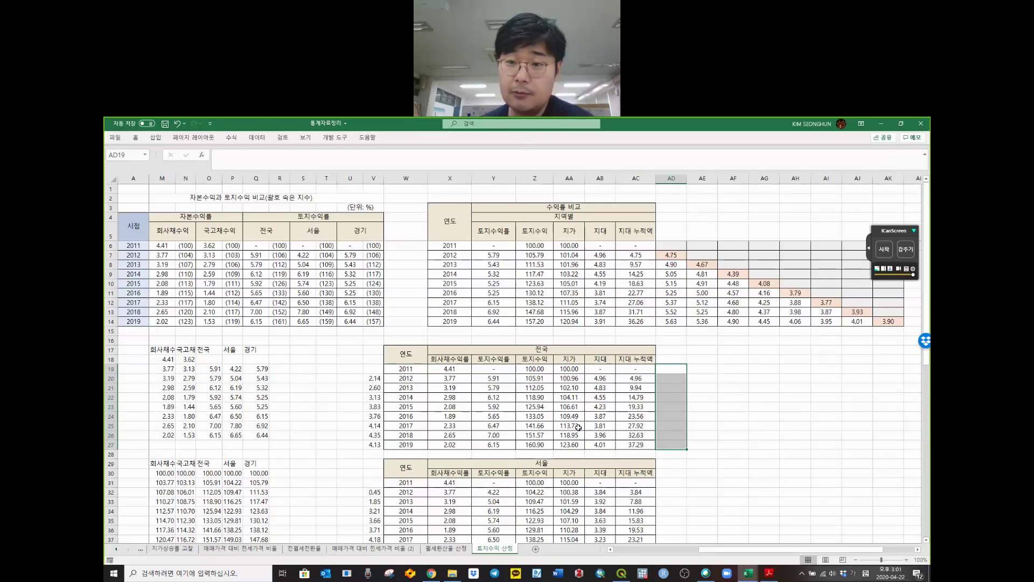
click(879, 127)
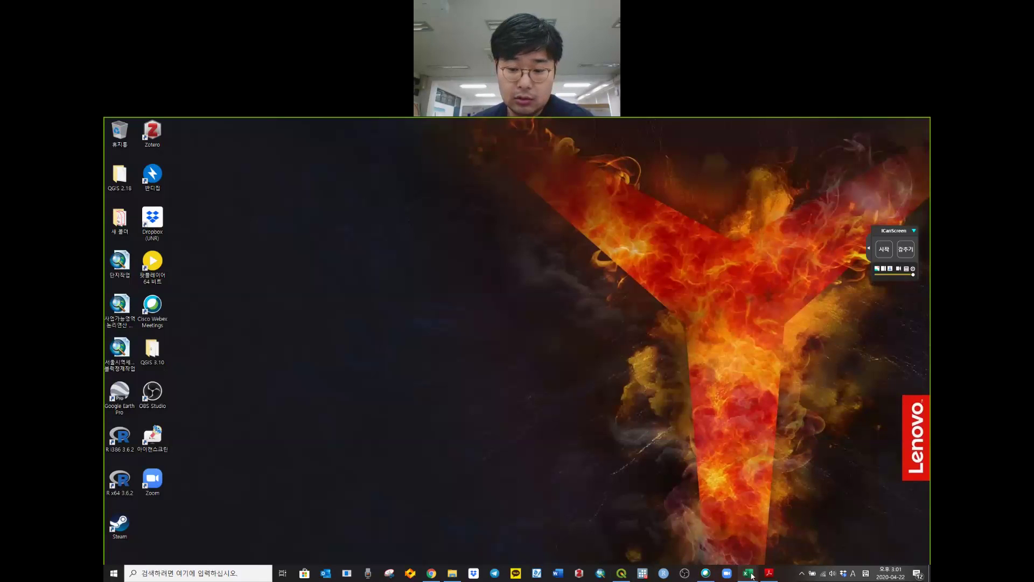
mouse_move(752, 575)
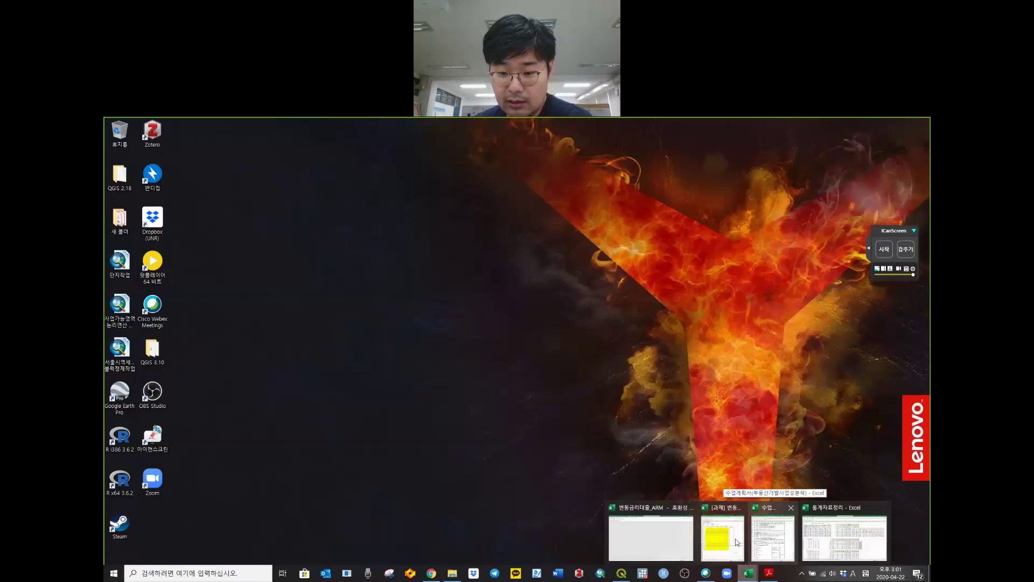
click(656, 541)
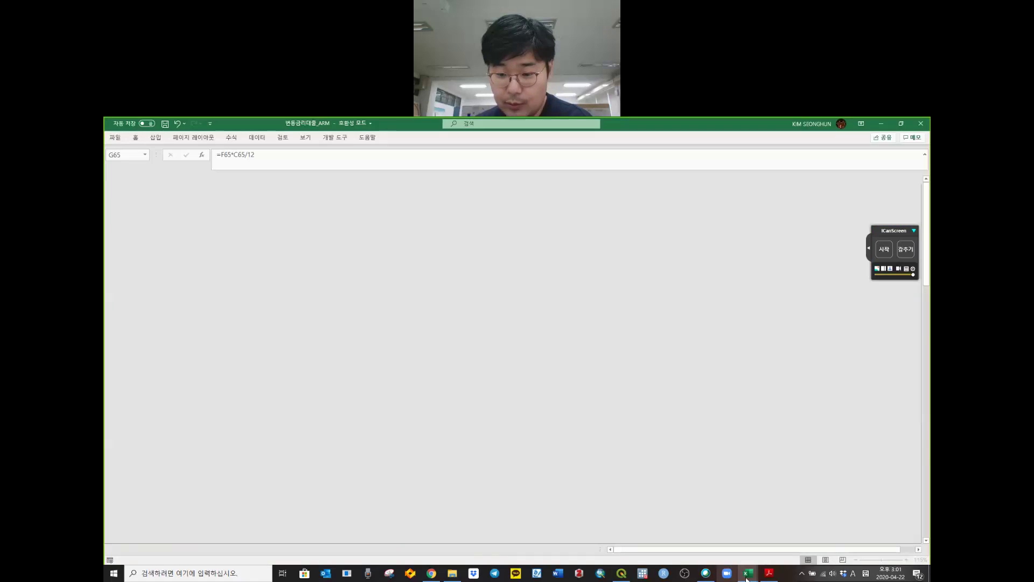
click(384, 341)
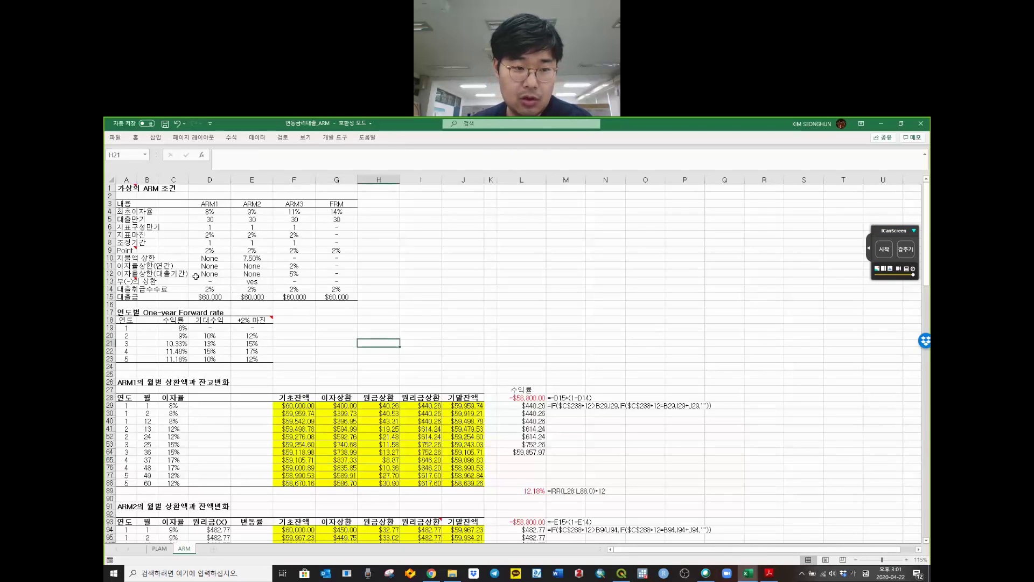
- Review the ARM condition table's Point, 대출금, annual rate cap and payment cap rows, including the Point and negative amortization notes
click(110, 258)
click(110, 250)
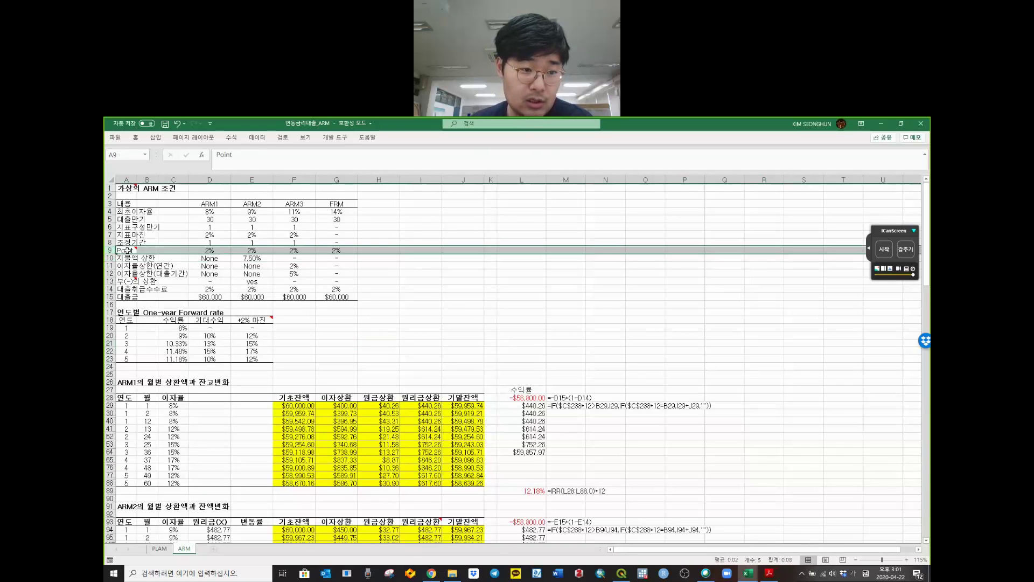
click(128, 251)
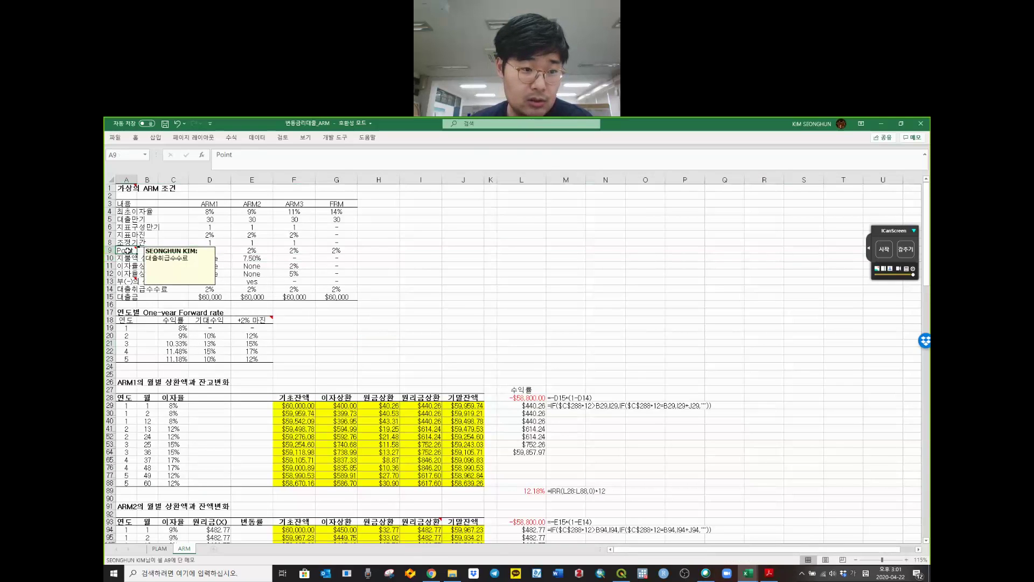
click(133, 297)
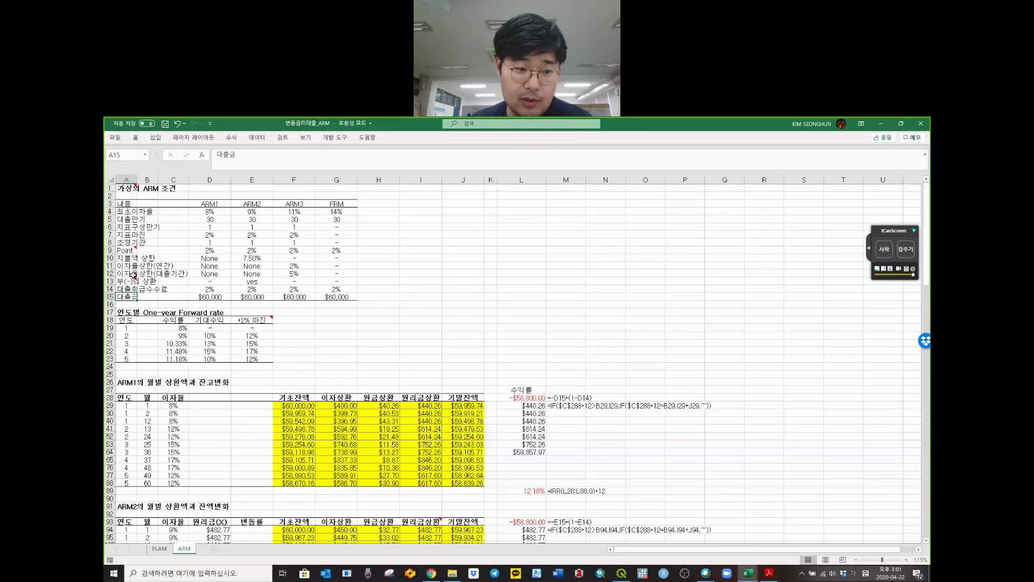
drag(154, 265, 345, 266)
mouse_move(126, 281)
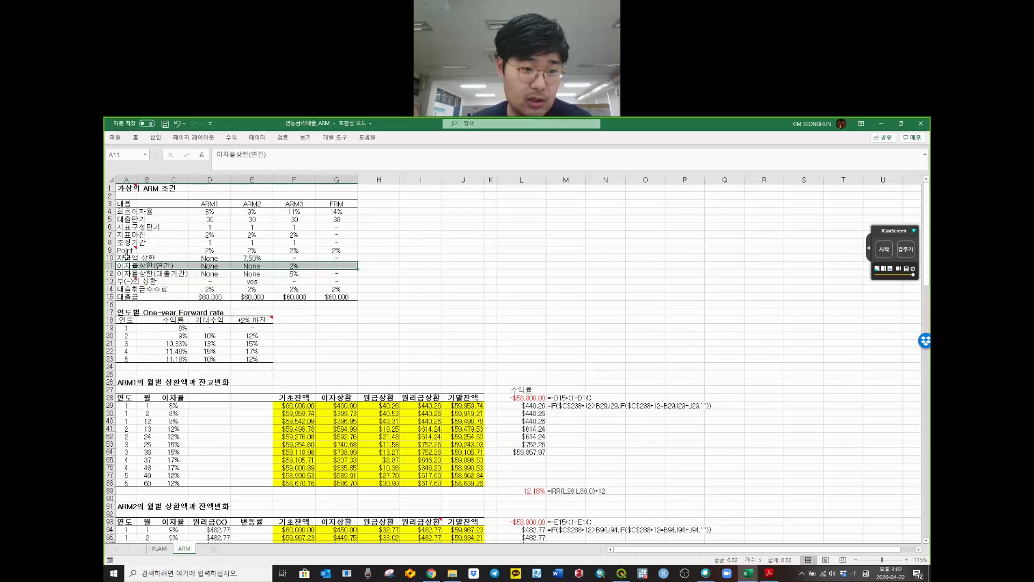
click(126, 256)
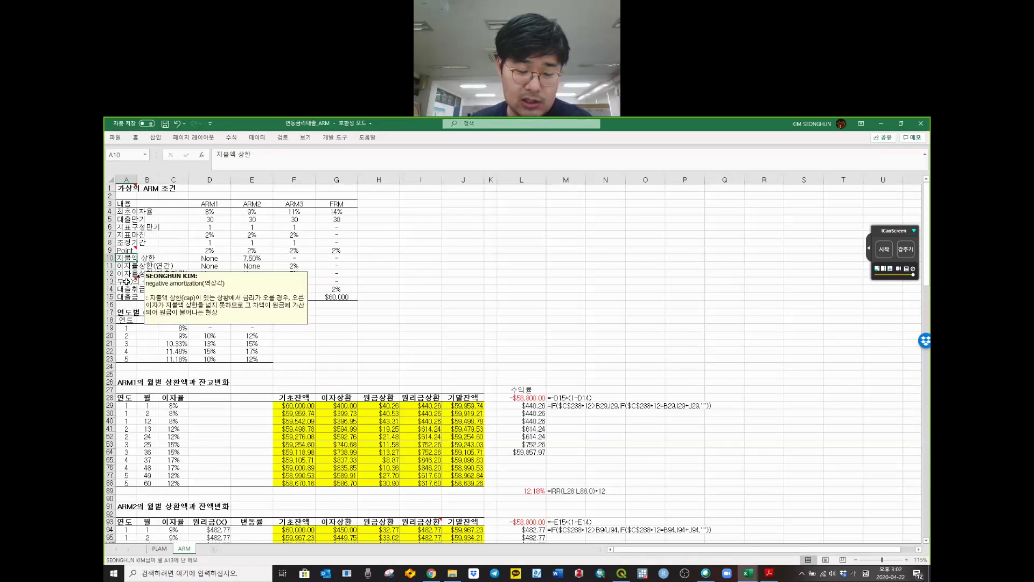
click(349, 264)
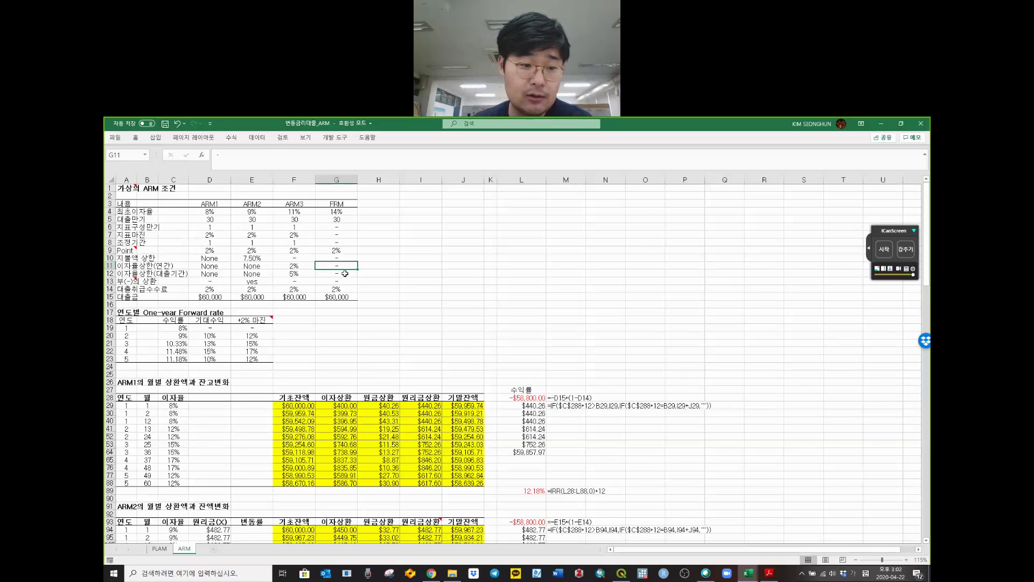
click(333, 327)
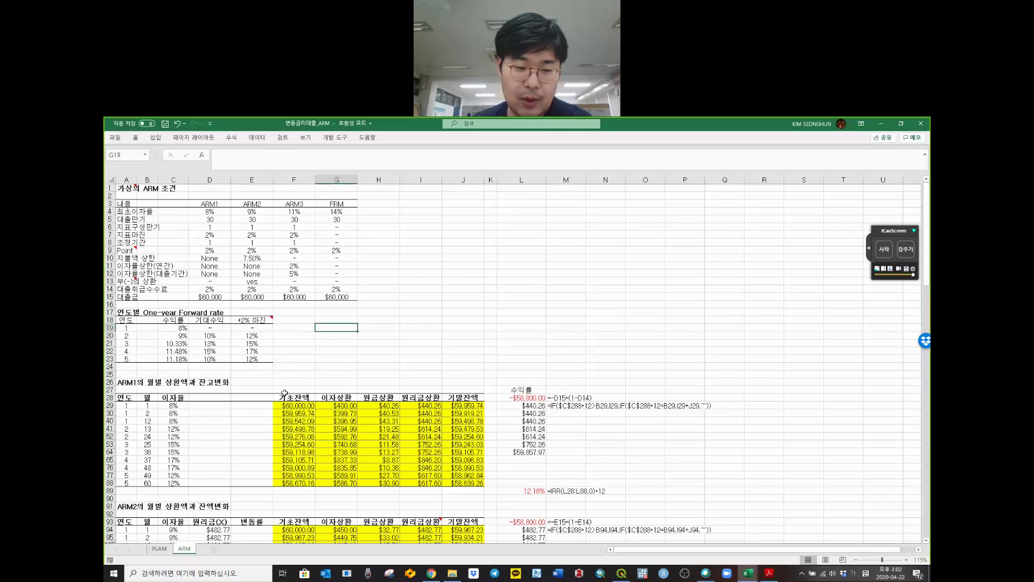
- Highlight the ARM1 table's 이자율 column and its repayment figures from 기초잔액 to 기말잔액 for months 1 to 60
drag(179, 404, 181, 483)
click(362, 370)
scroll(361, 370, down, 2)
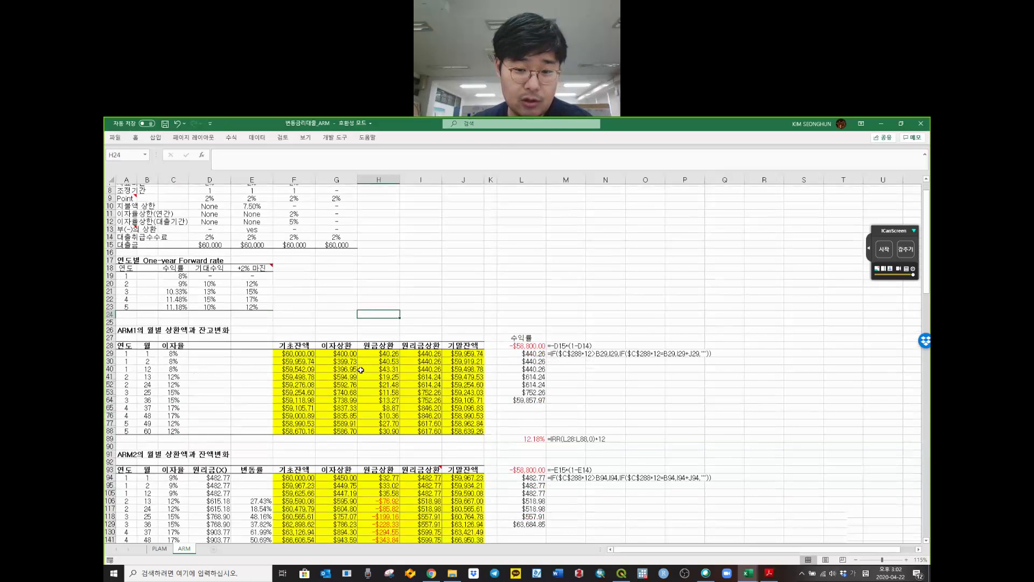
scroll(360, 370, down, 1)
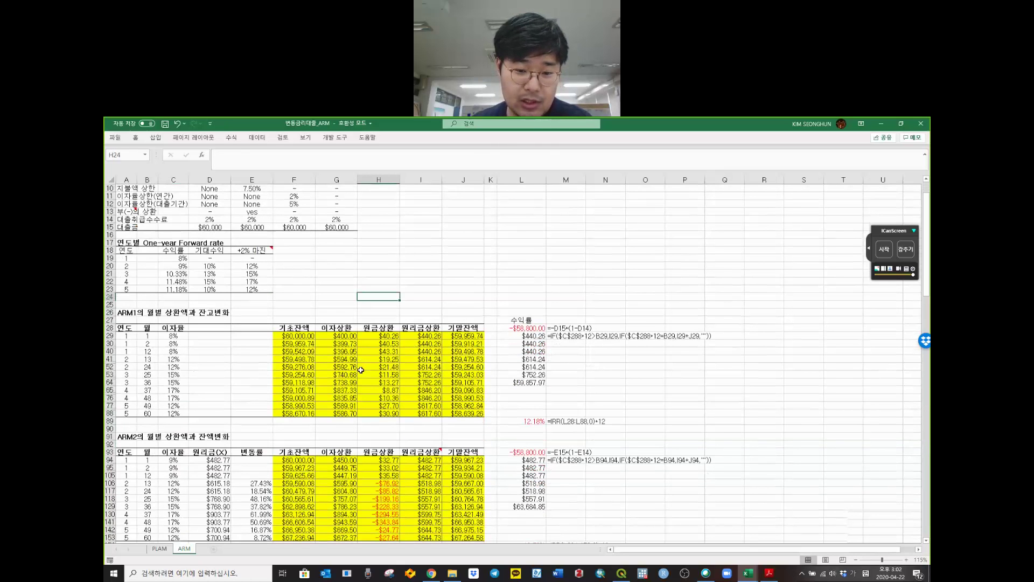
mouse_move(464, 413)
mouse_down()
mouse_move(299, 331)
mouse_move(471, 417)
mouse_up()
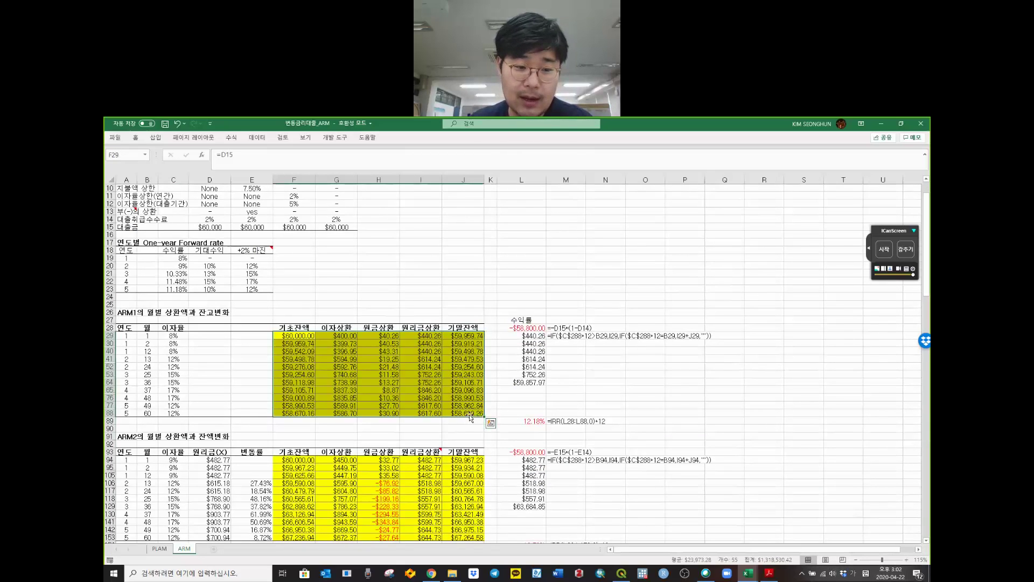
click(635, 366)
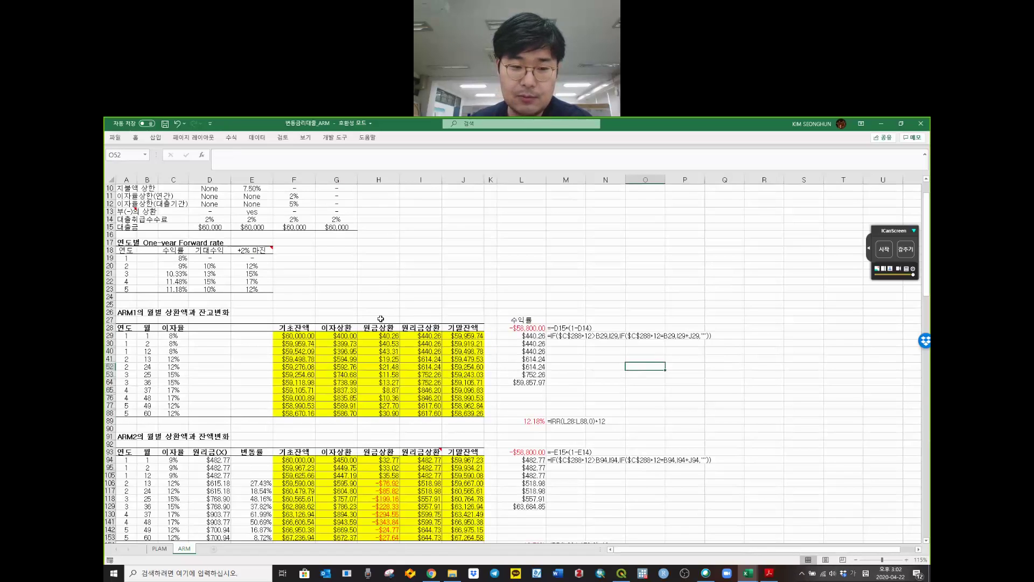
scroll(357, 246, down, 1)
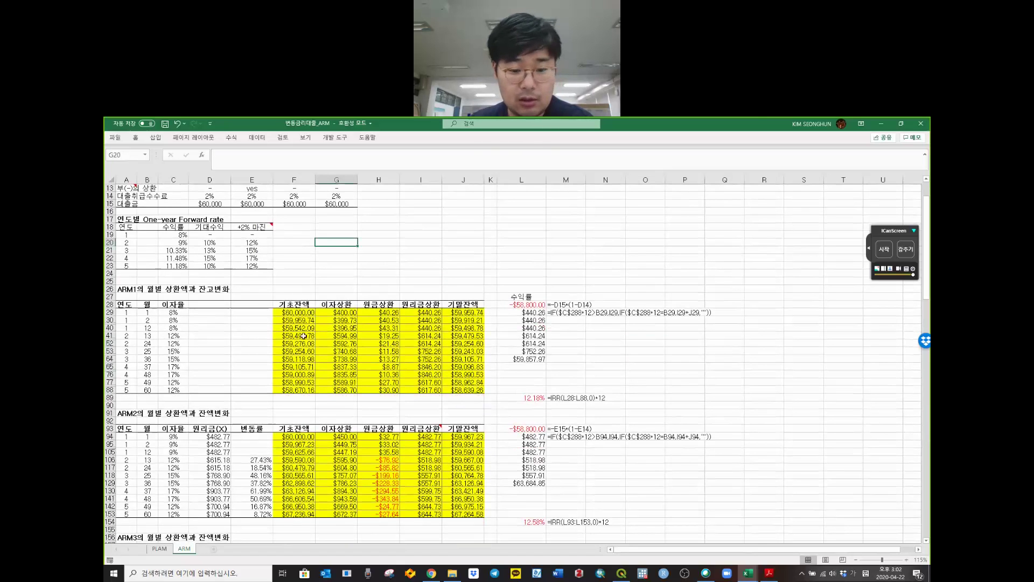
- Switch to the chapter 5 textbook PDF in Acrobat Reader, read the ARM conditions and ARM1 loan repayment pages, and return to the Excel workbook
click(770, 574)
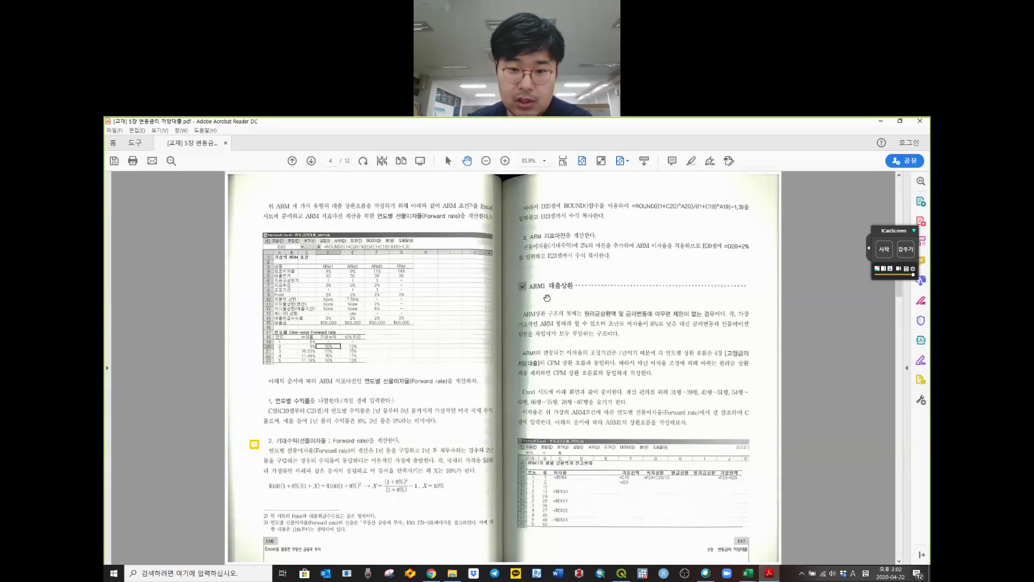
scroll(544, 294, down, 3)
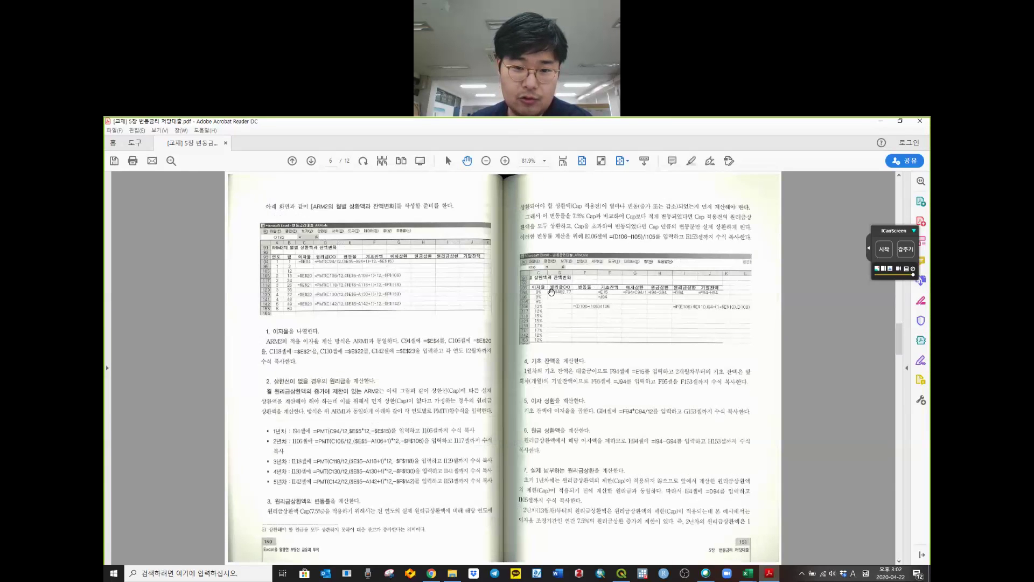
scroll(555, 292, down, 3)
scroll(556, 293, up, 9)
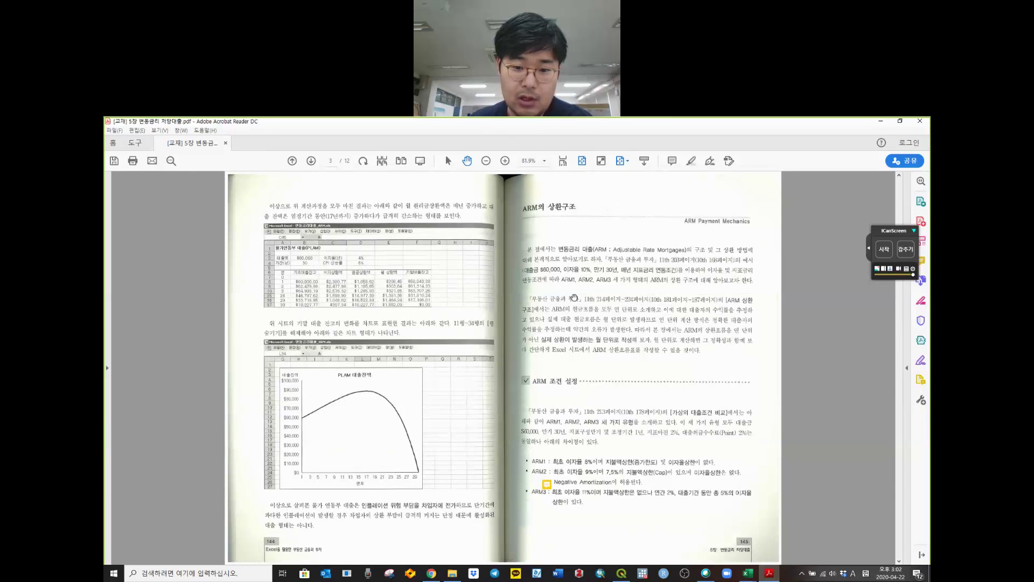
scroll(624, 392, down, 3)
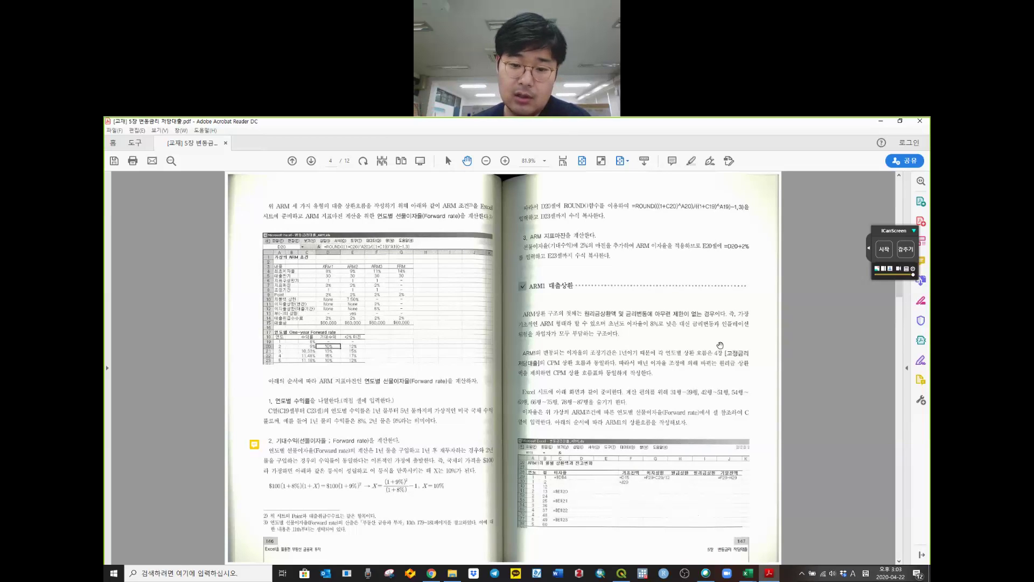
scroll(762, 346, down, 1)
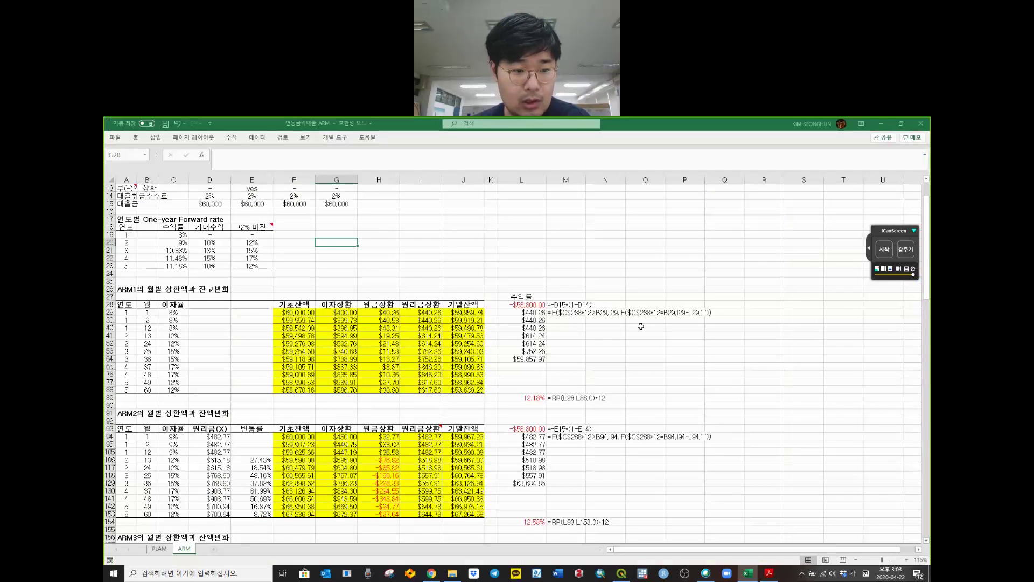
- Inspect the first-year 이자율 formulas in the ARM1 table and highlight the rates for months 1 to 12
click(173, 313)
click(175, 328)
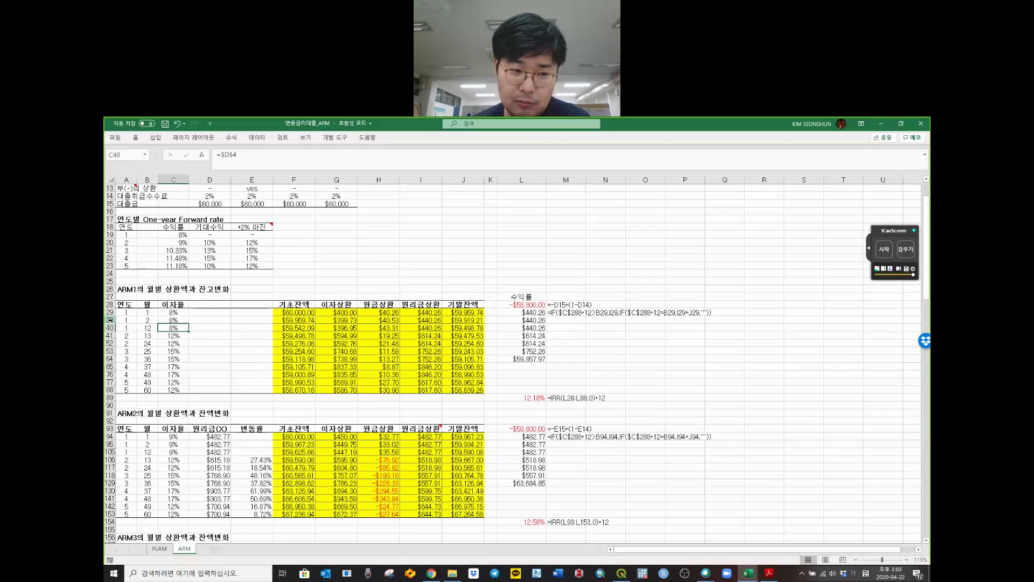
drag(171, 313, 174, 335)
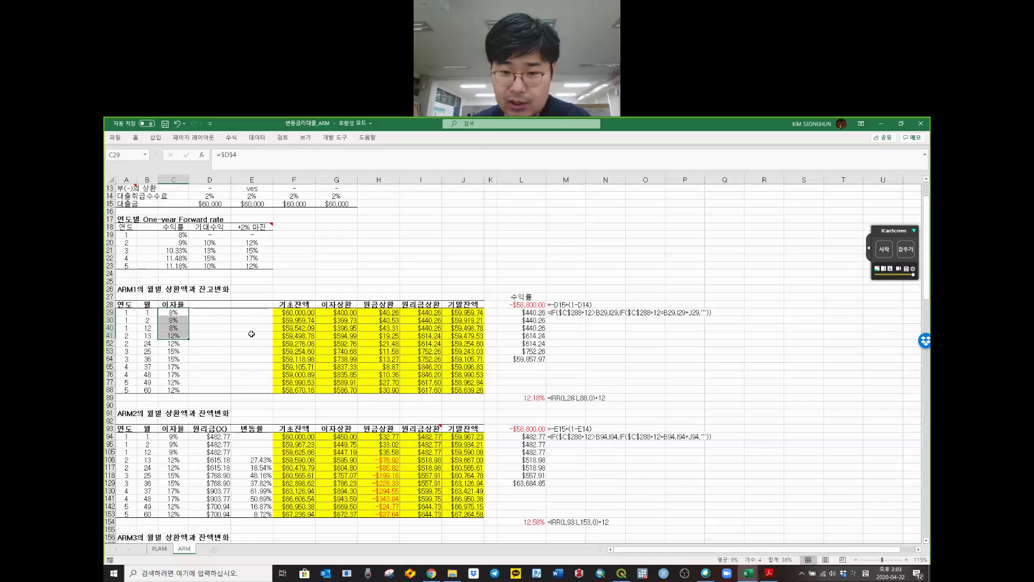
drag(174, 327, 179, 314)
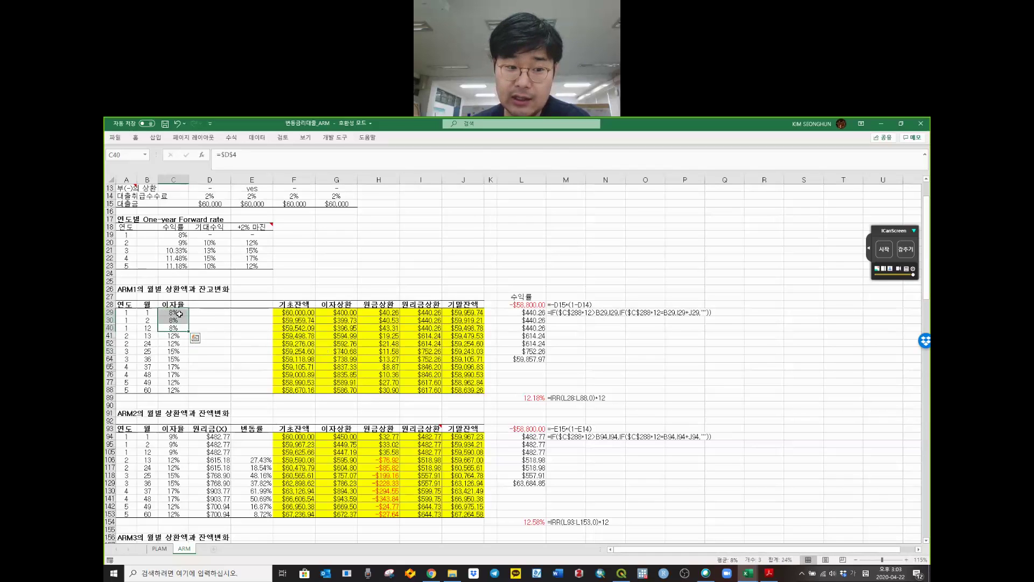
- Highlight the ARM1 month 1 row through 기말잔액, and highlight the first-year 이자율 cells again
click(150, 312)
drag(151, 312, 474, 312)
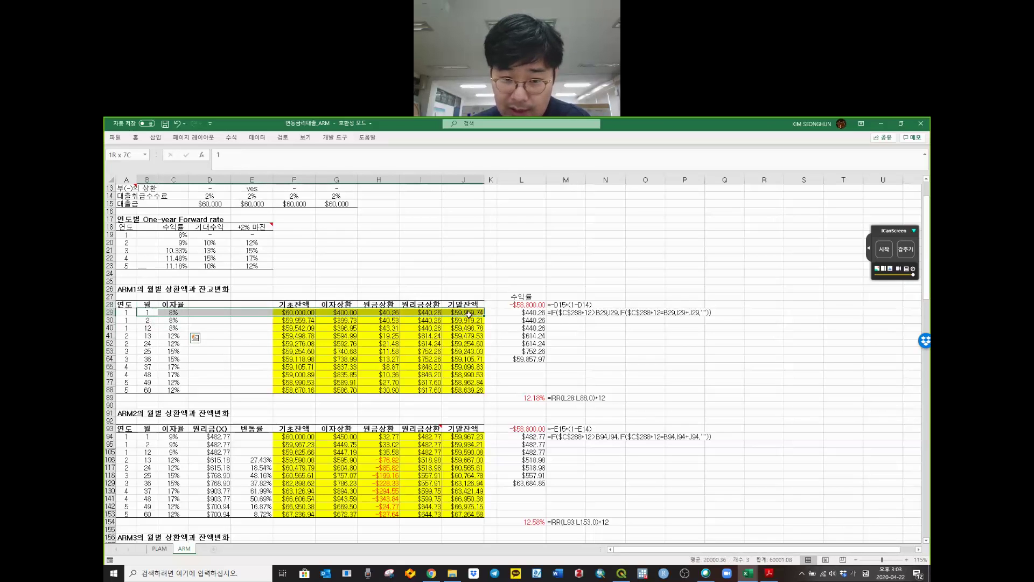
click(151, 328)
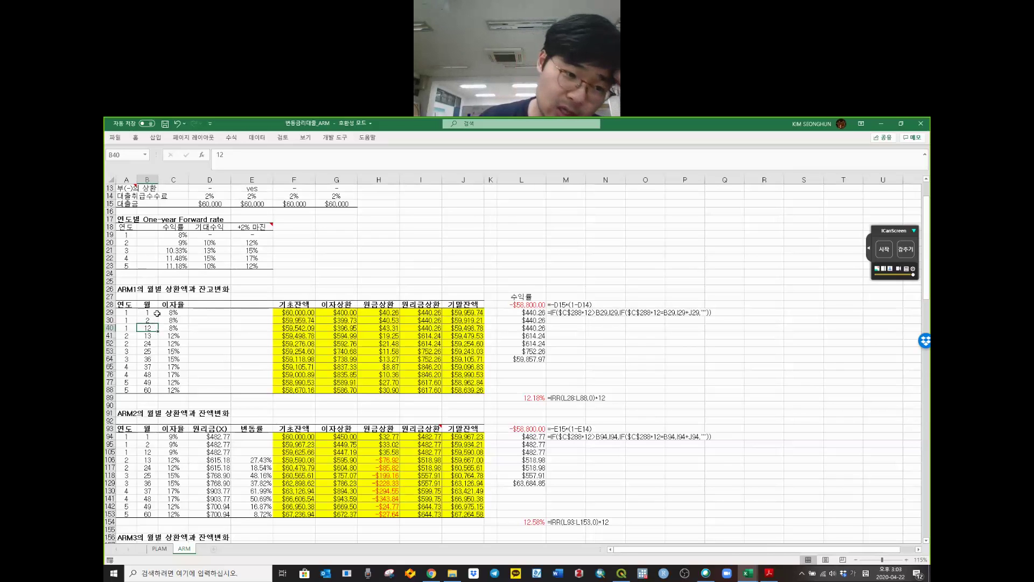
drag(148, 312, 170, 326)
key(Left)
key(shift+Down)
key(shift+Down)
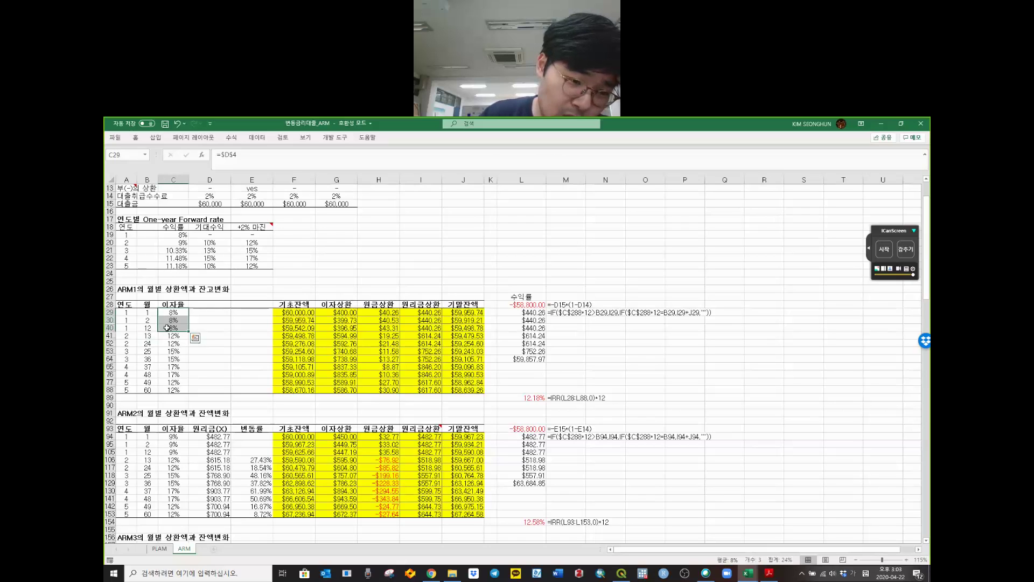
click(210, 327)
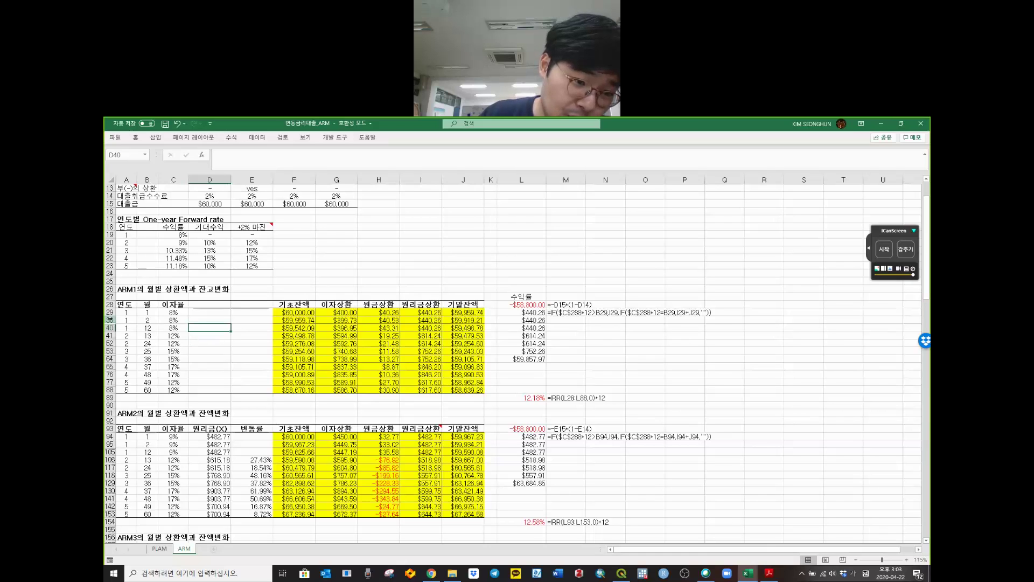
- Highlight the ARM1 second-year rows for months 13 and 24 and the 이자율 cells of the following years
drag(111, 335, 111, 344)
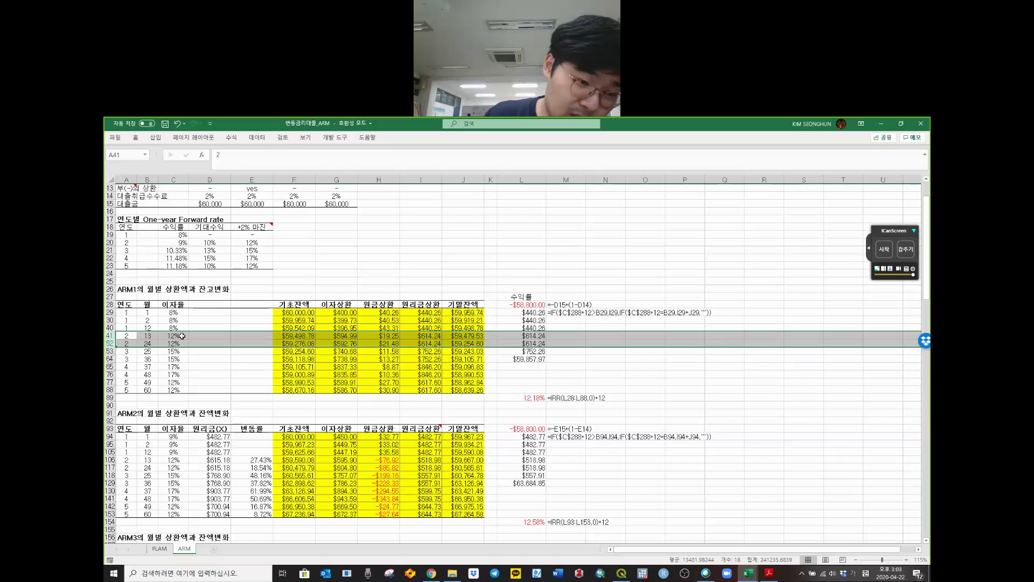
drag(179, 335, 177, 389)
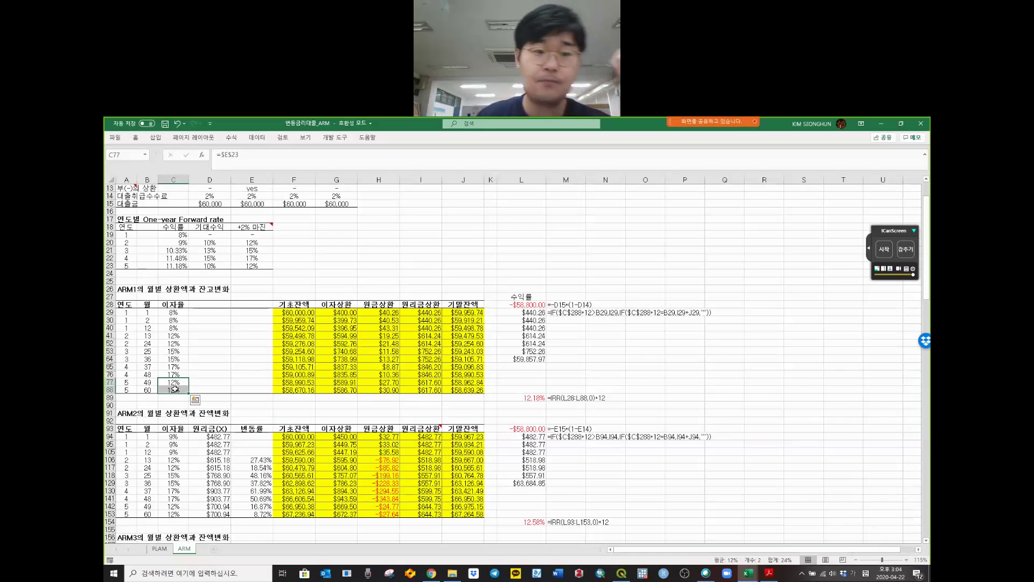
click(219, 350)
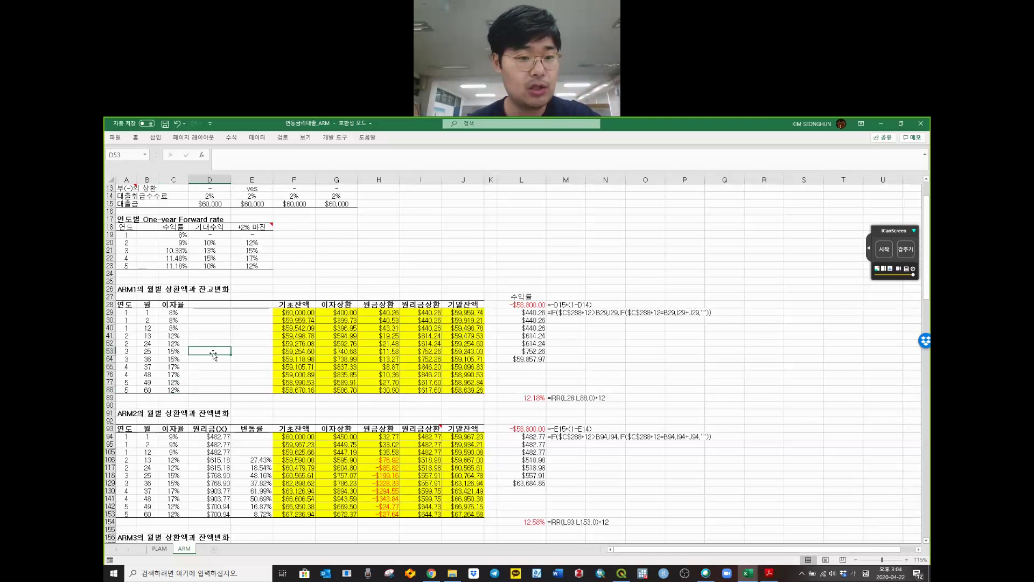
- Trace the ARM1 month 13 이자율 formula to its source cell and view the note on the +2% 마진 heading
double_click(175, 335)
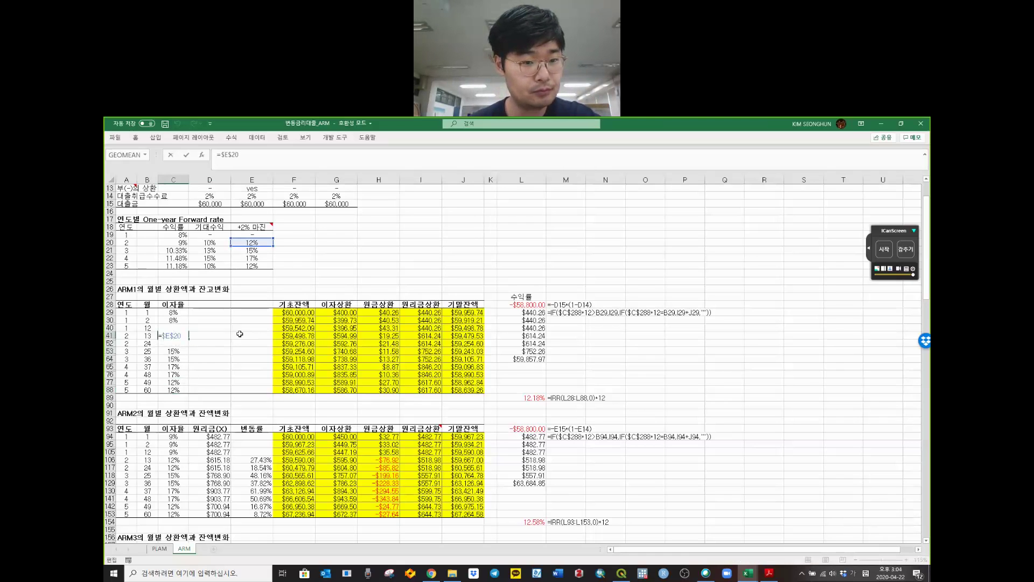
key(ctrl+Return)
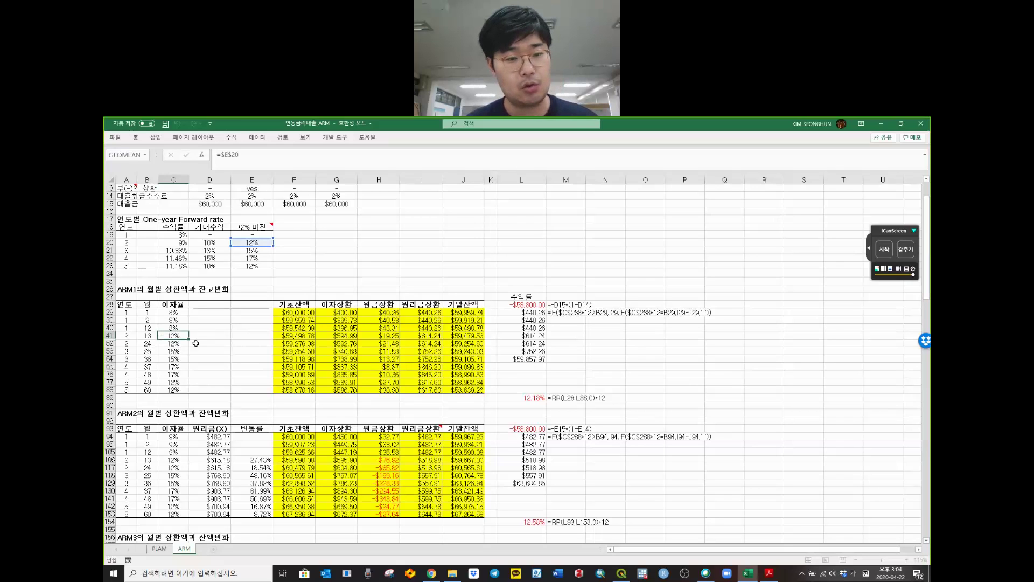
click(253, 226)
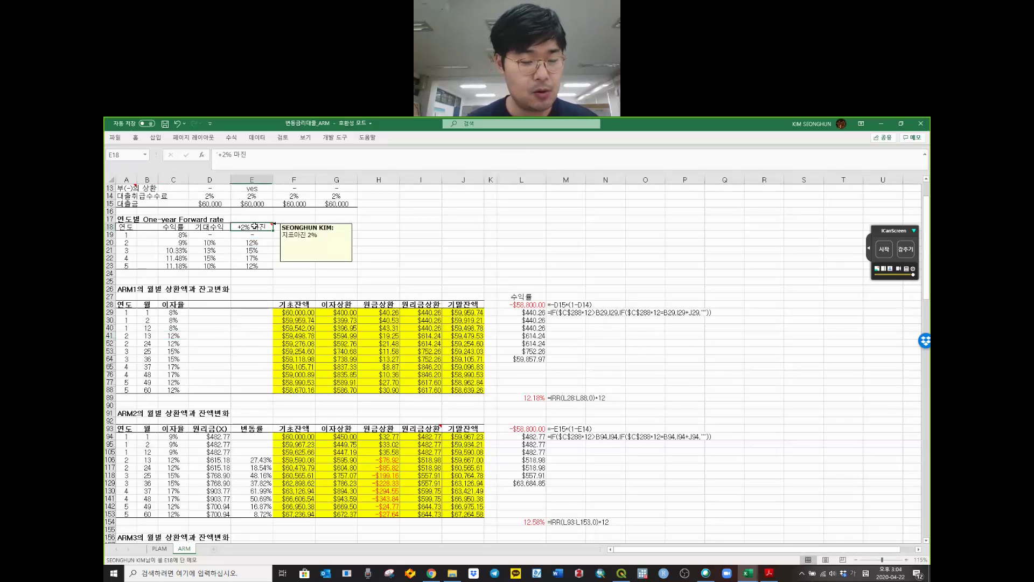
- Trace the ARM1 first-year 이자율 cells and compare them with year 1 in the One-year Forward rate table
click(173, 312)
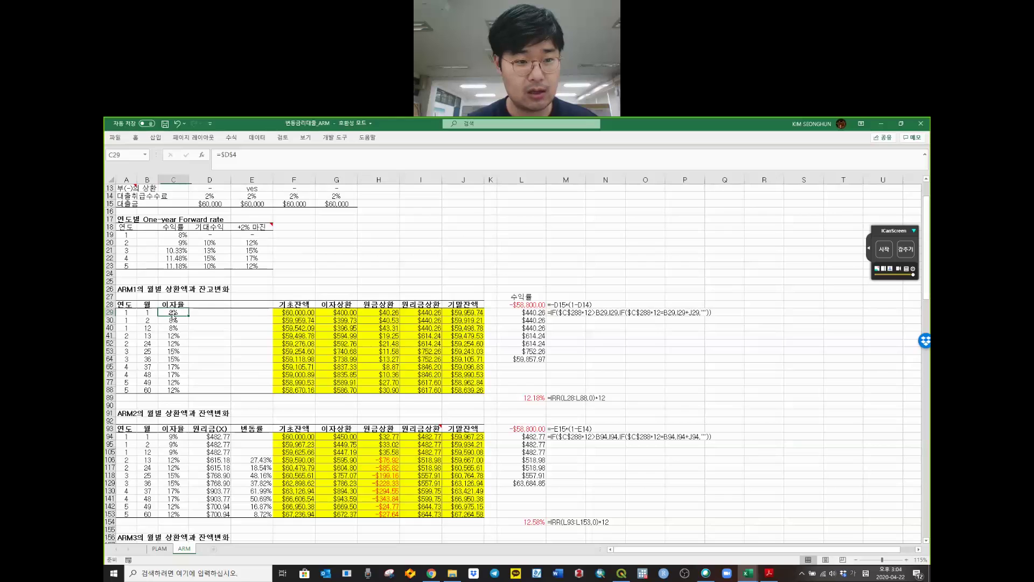
click(182, 236)
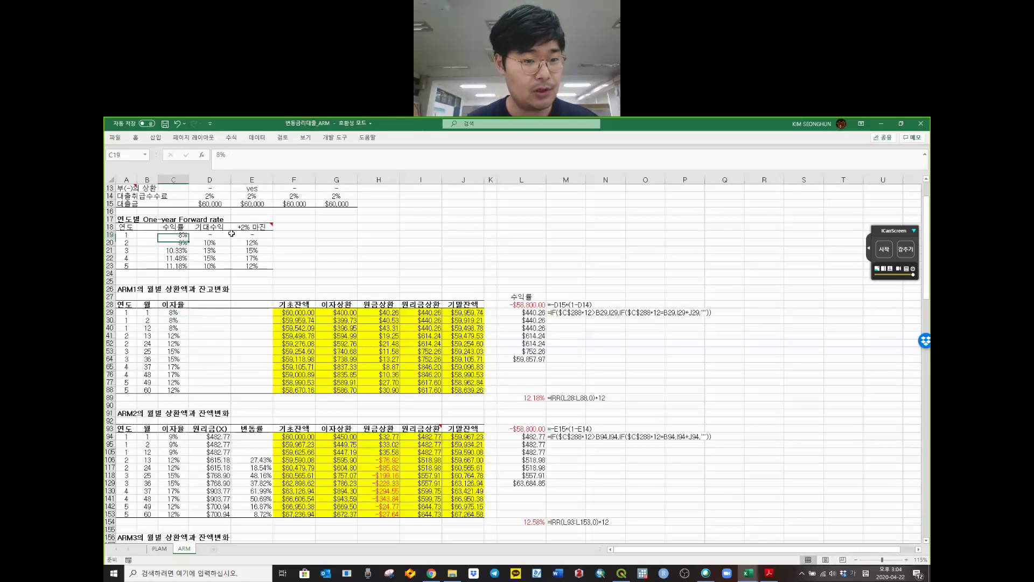
click(246, 233)
click(170, 236)
click(181, 319)
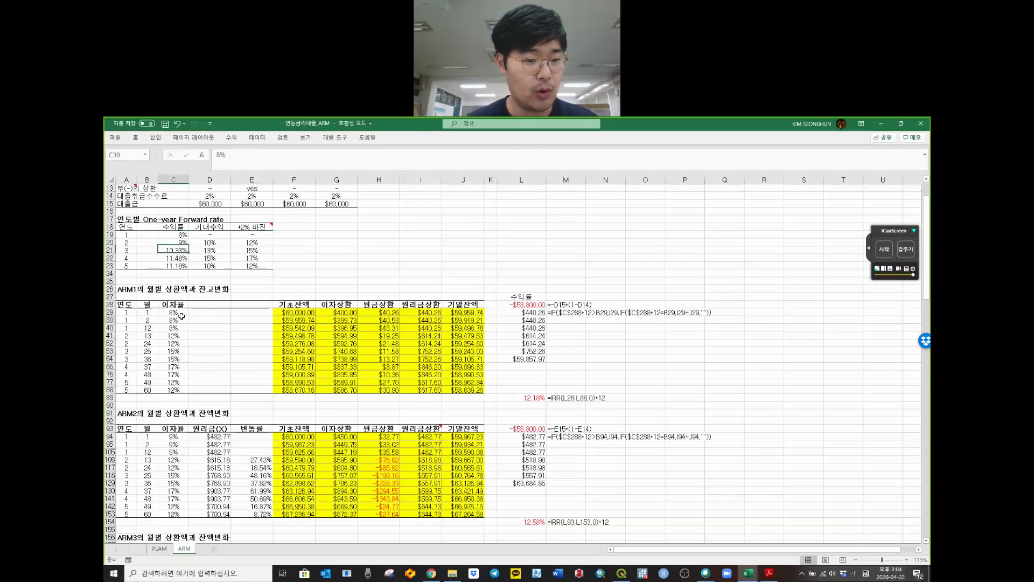
- Check the ARM1 이자율 formulas for months 13, 25, 37 and 49 against the +2% 마진 heading and its note
click(179, 335)
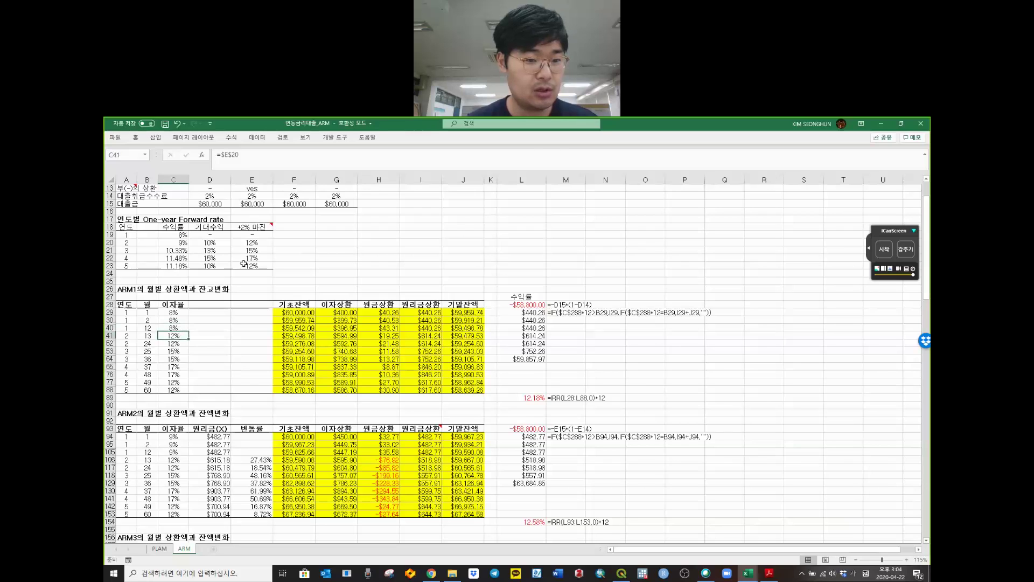
mouse_move(254, 228)
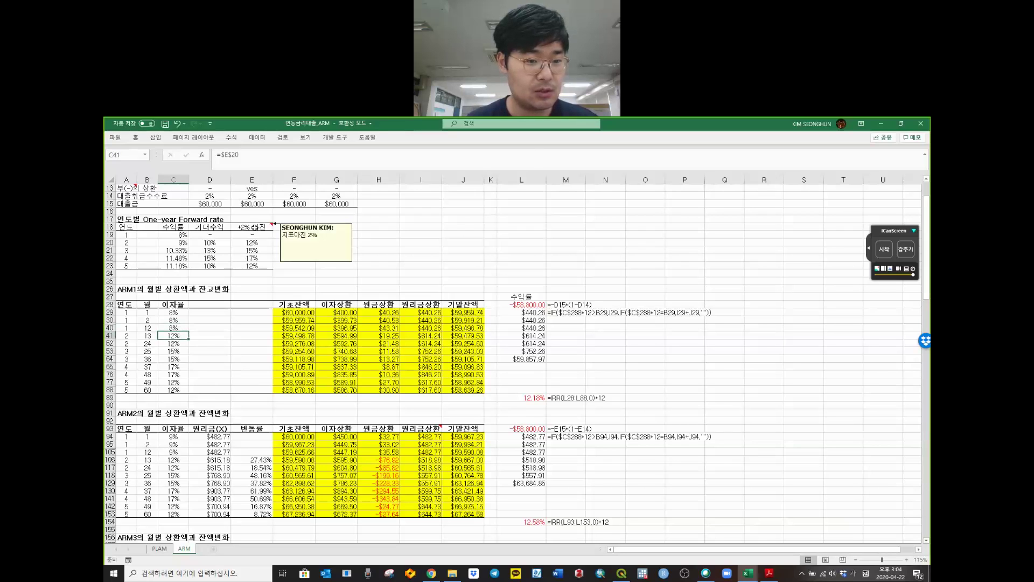
click(178, 351)
click(178, 367)
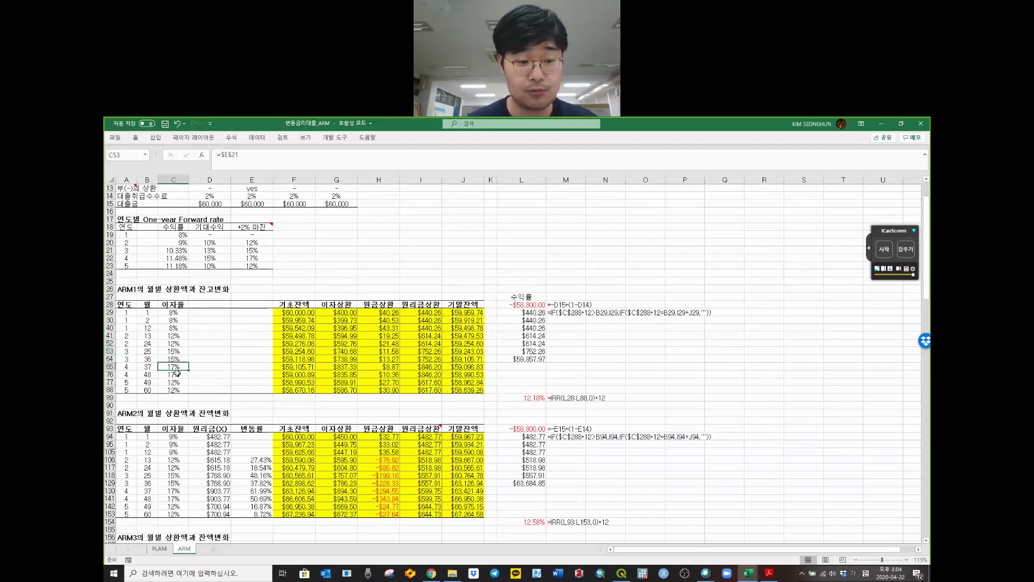
click(176, 382)
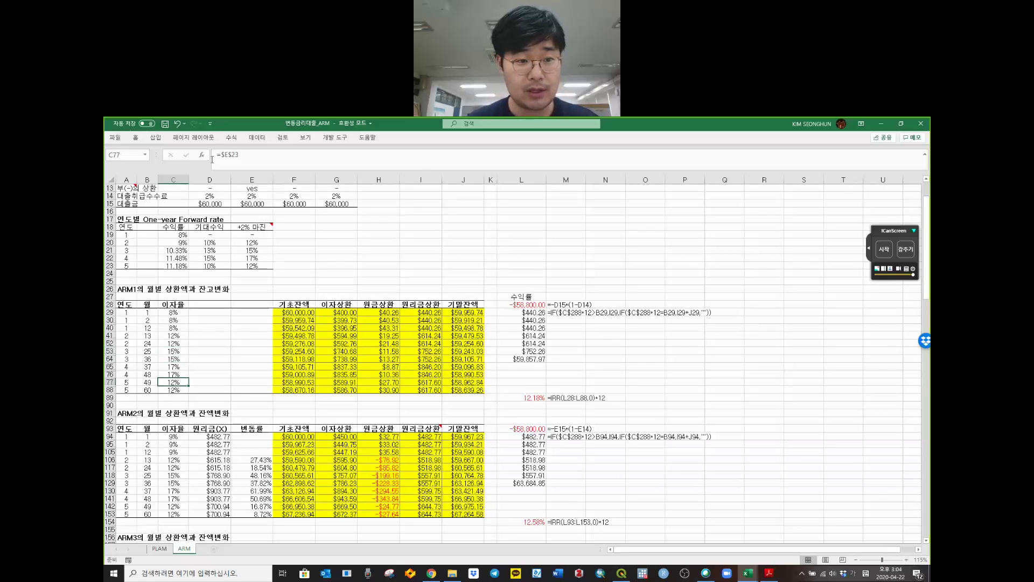
click(222, 358)
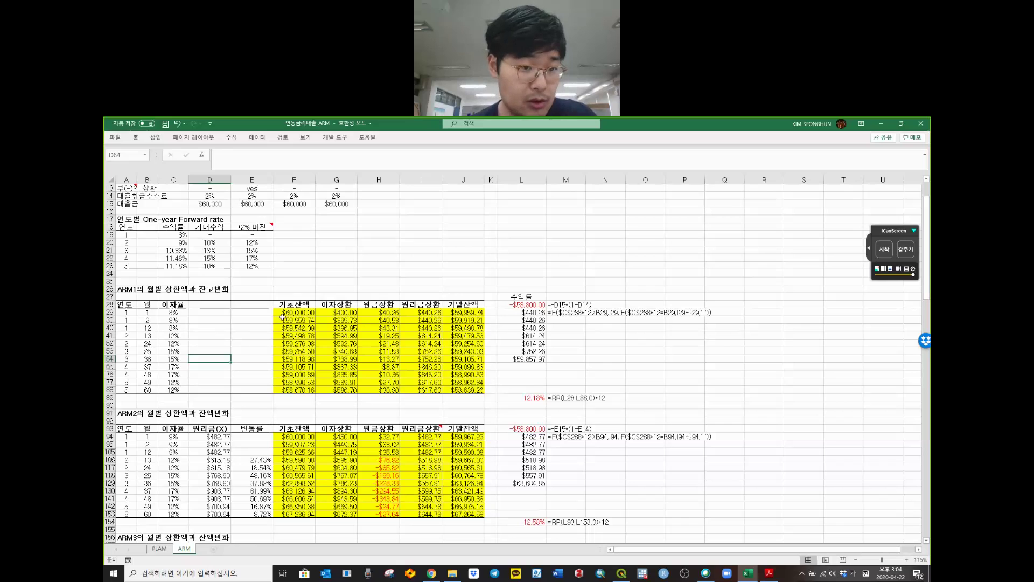
- Enter =D15 as the ARM1 month 1 기초잔액 in F29, linking it to the ARM1 대출금
click(286, 319)
click(292, 313)
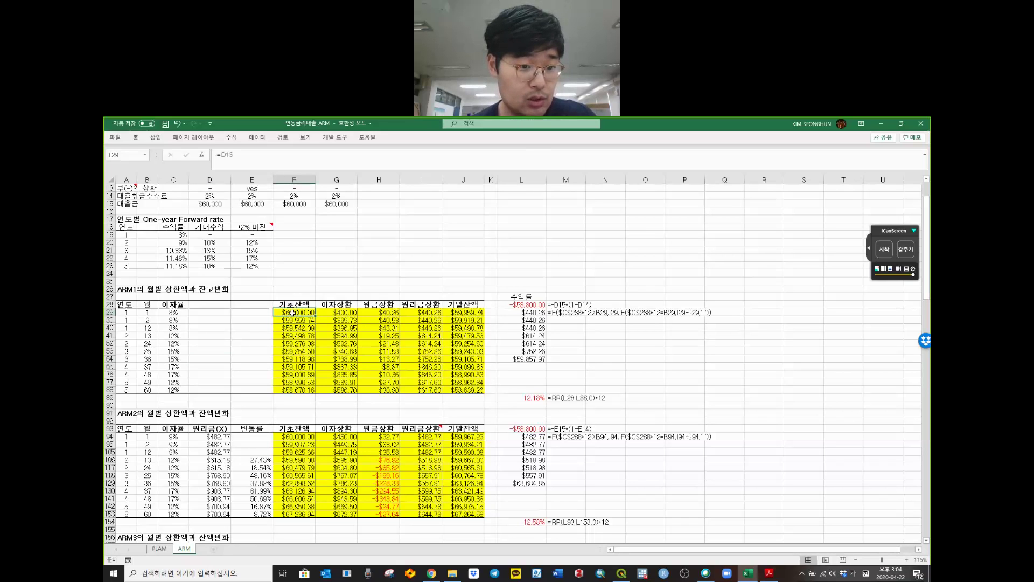
scroll(343, 320, up, 2)
key(ctrl+Down)
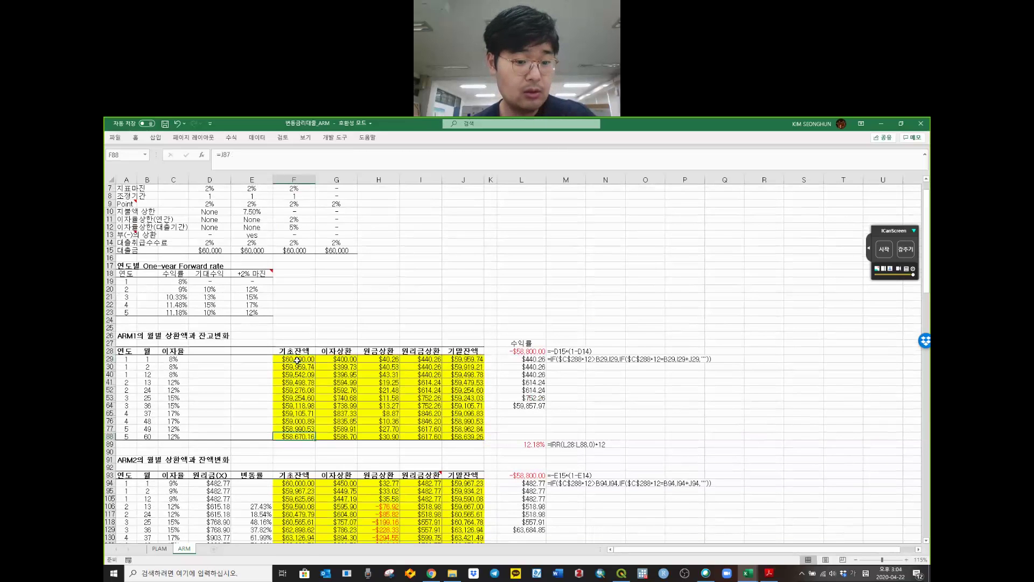
click(297, 361)
text(=)
click(210, 250)
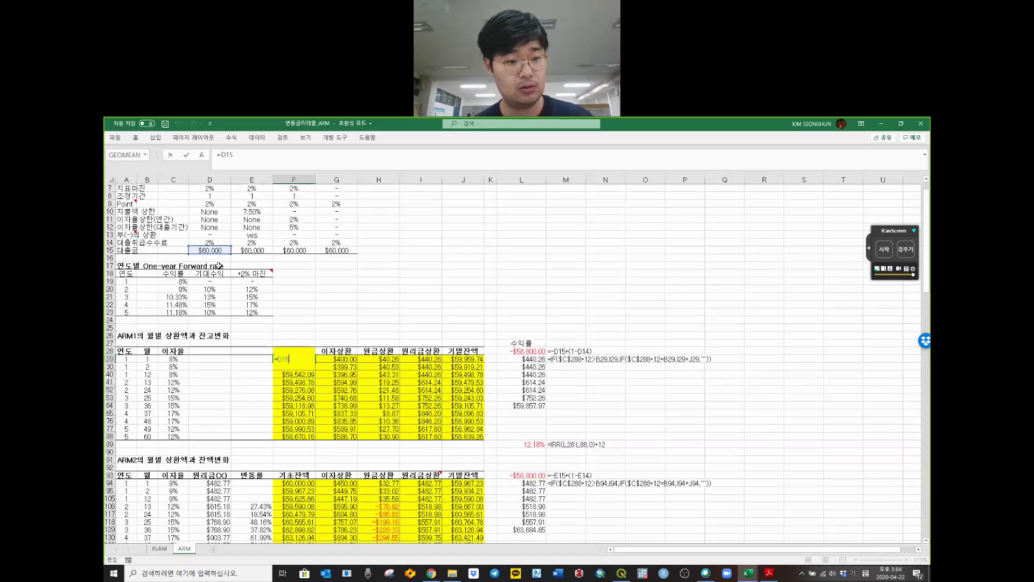
key(ctrl+Return)
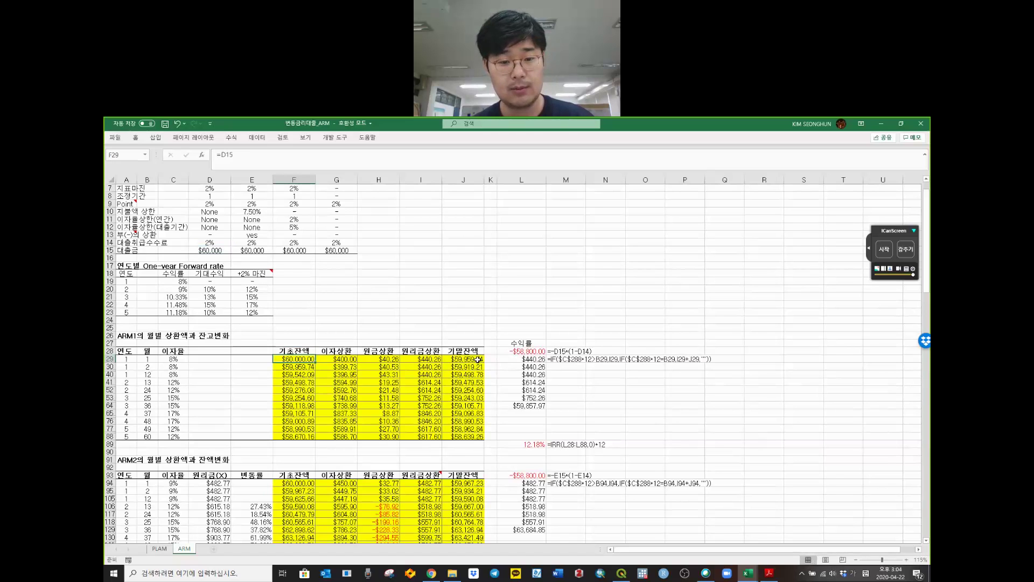
- Examine the ARM1 month 1 formulas for 기말잔액 and 이자상환, highlighting the division by 12 in the interest formula
click(460, 360)
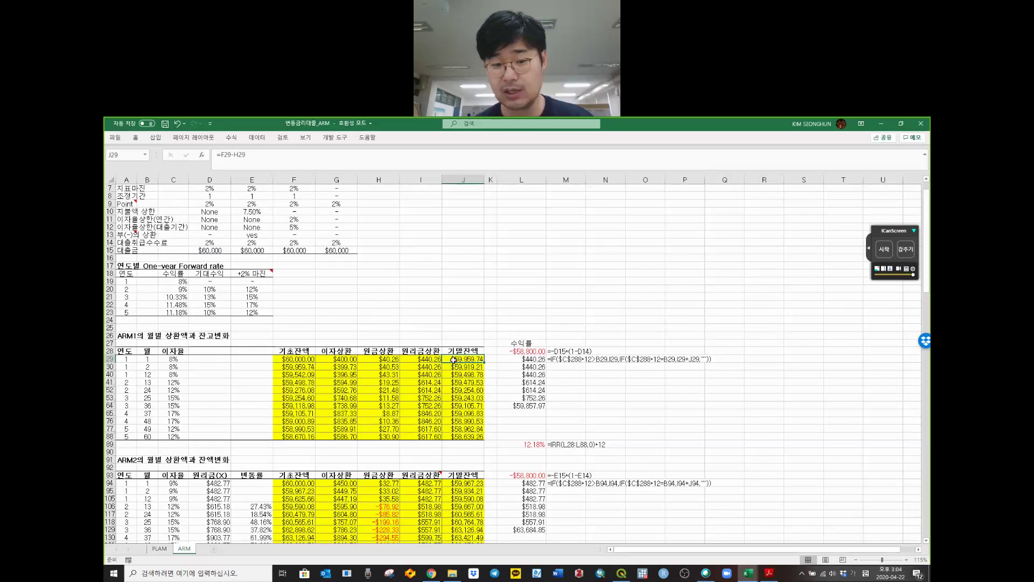
double_click(459, 359)
key(ctrl+Return)
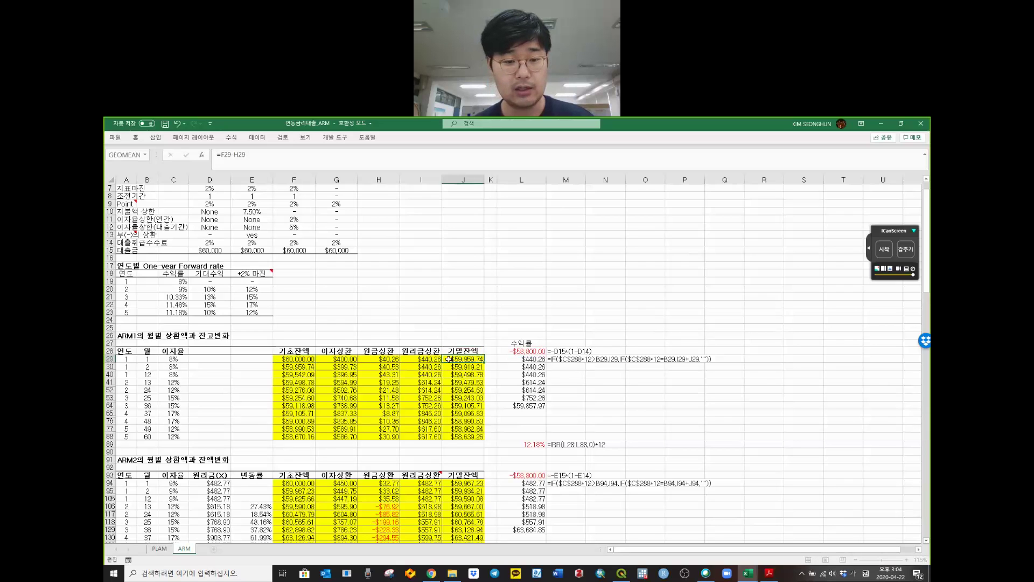
click(350, 360)
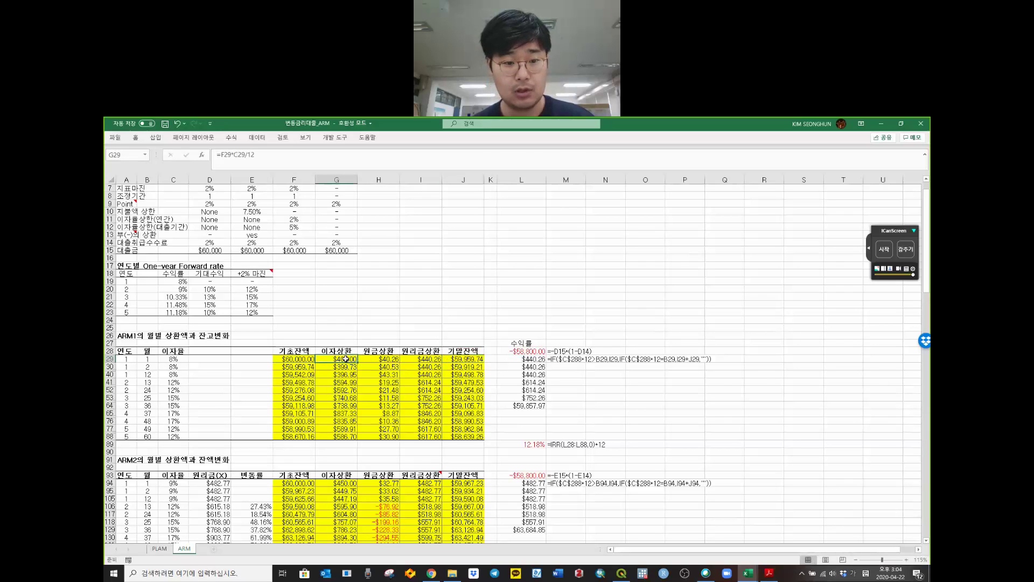
double_click(345, 359)
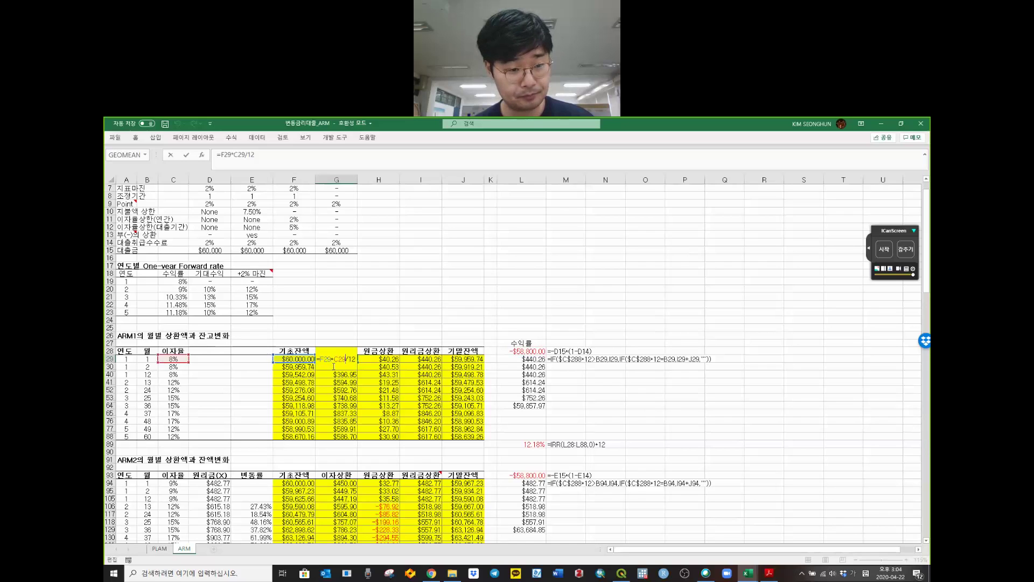
drag(347, 360, 362, 360)
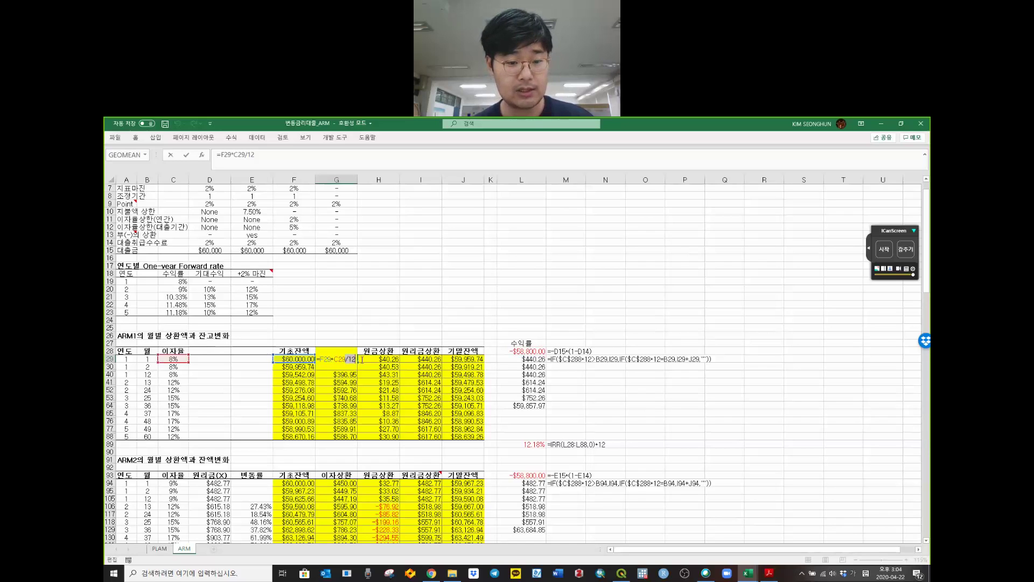
key(Escape)
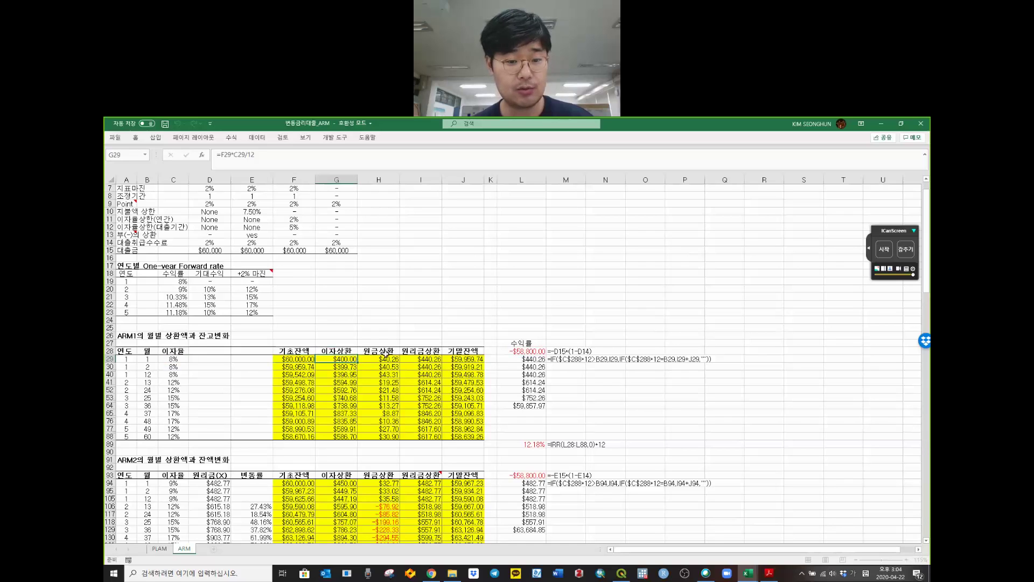
- Examine the arguments of the PMT formula behind the ARM1 month 1 원리금상환
click(423, 359)
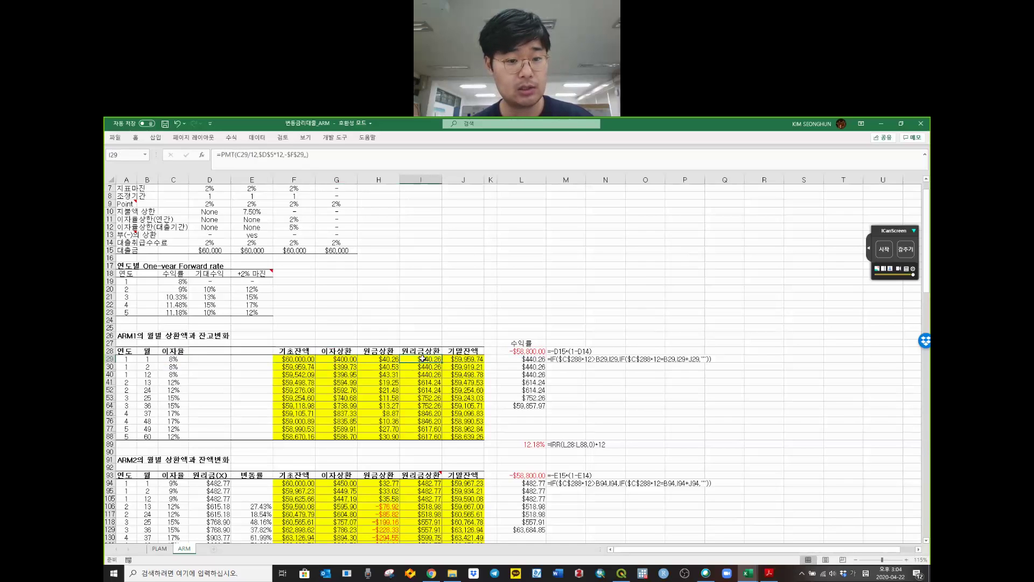
double_click(422, 359)
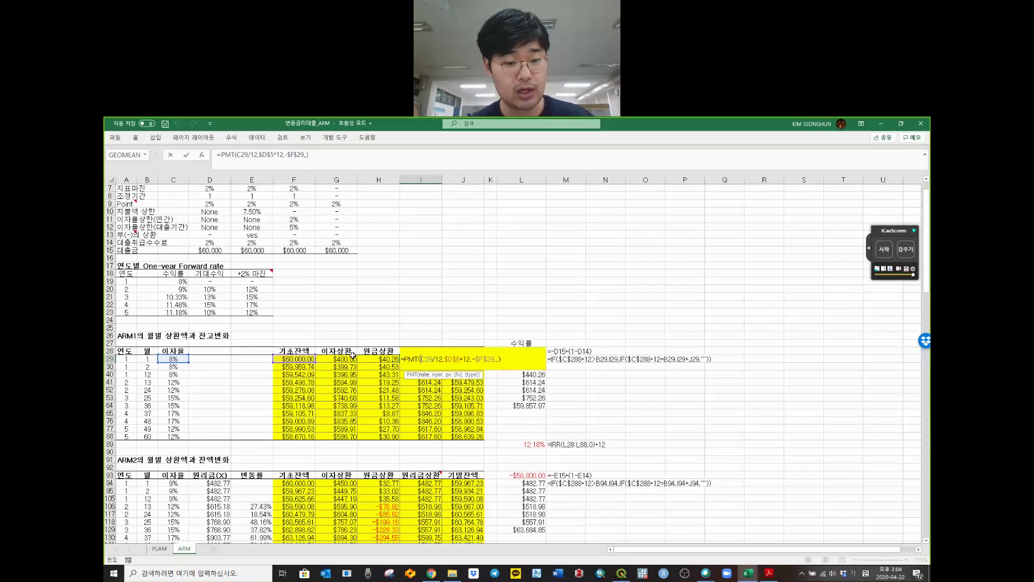
click(326, 155)
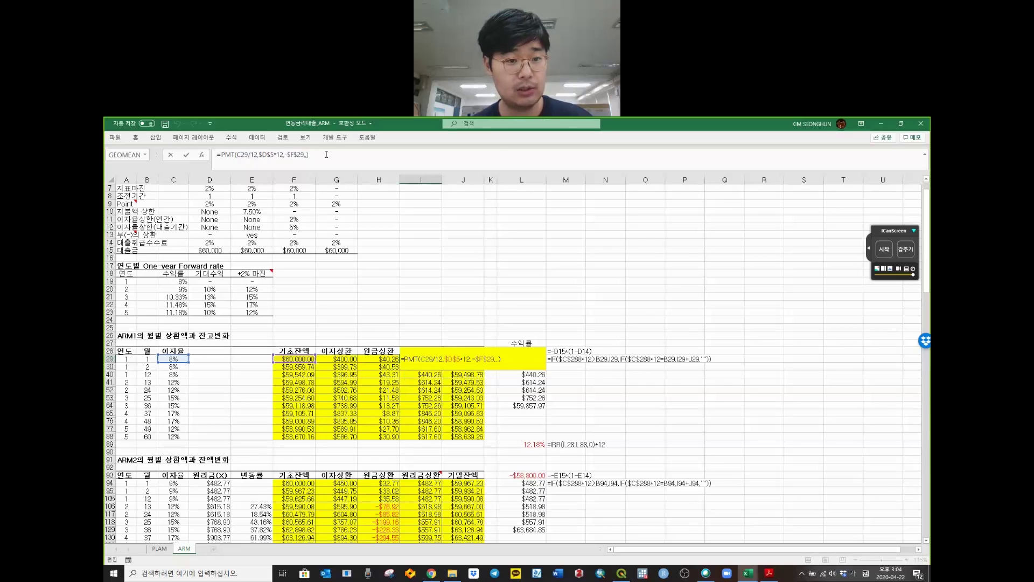
key(ctrl+Return)
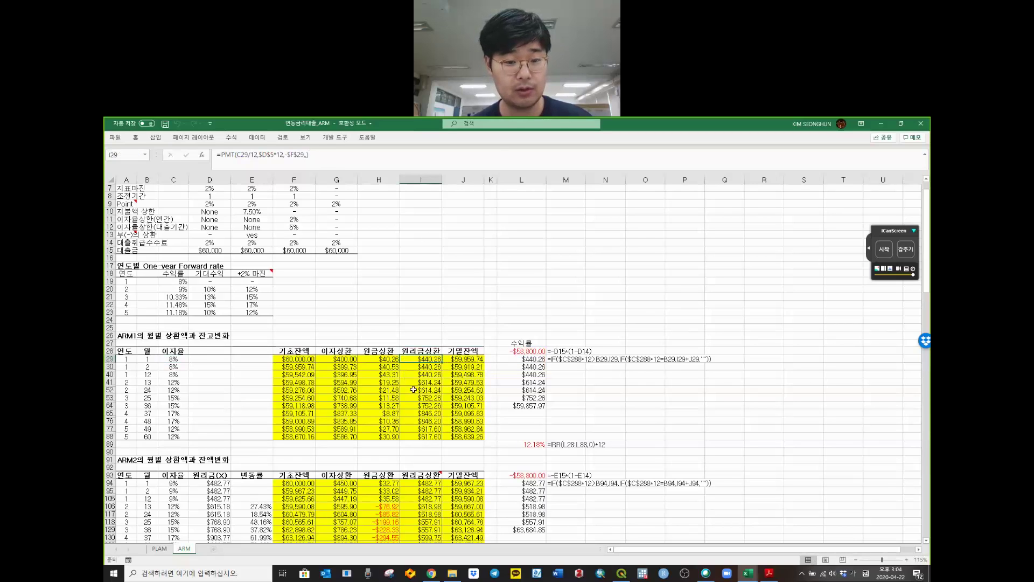
- Examine the ARM1 month 2 formulas for 기초잔액 and 이자상환, and highlight the 이자상환 cells further down the column
click(305, 366)
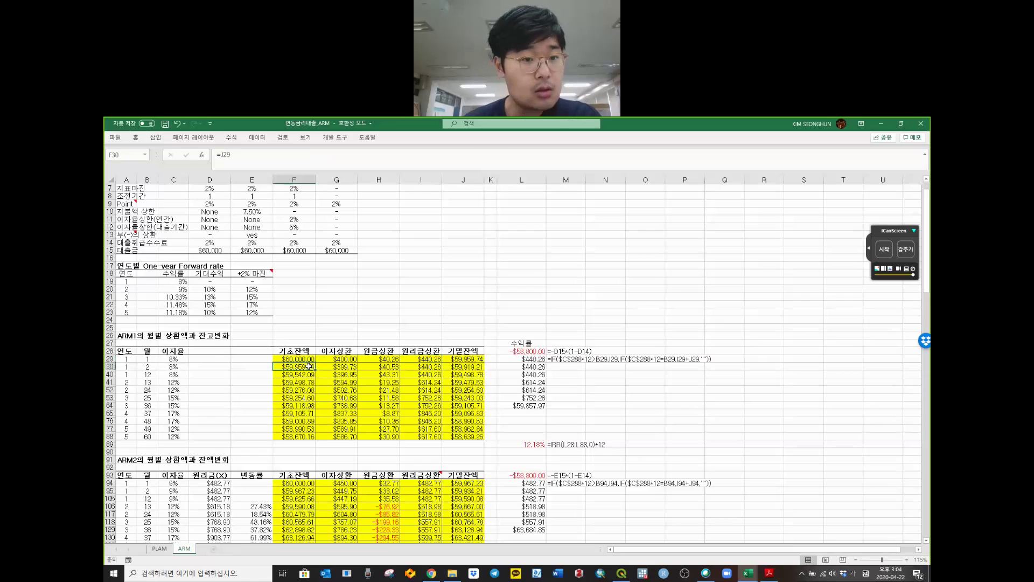
double_click(303, 367)
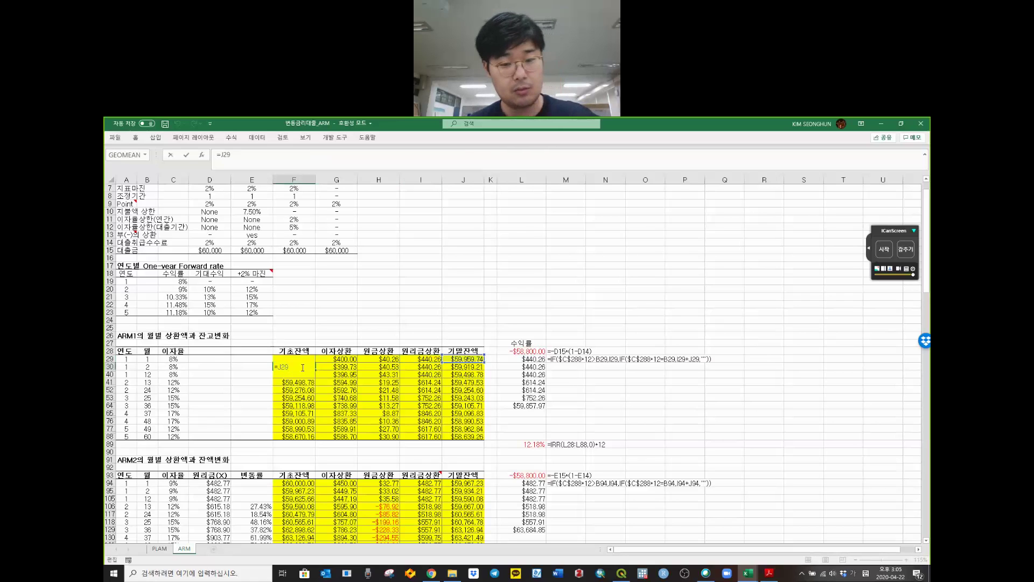
key(ctrl+Return)
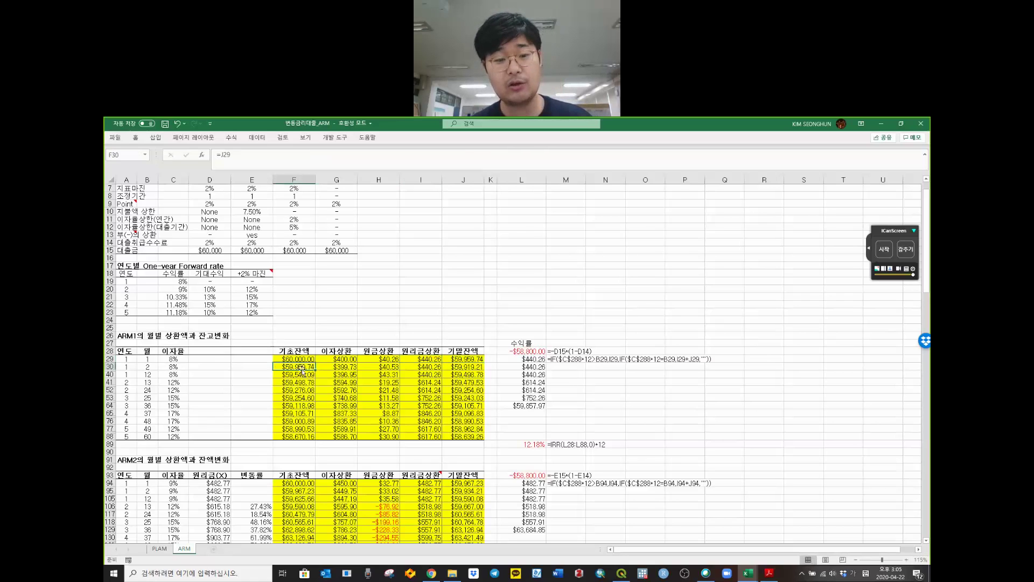
click(334, 367)
text(=F30*C30/12)
key(Escape)
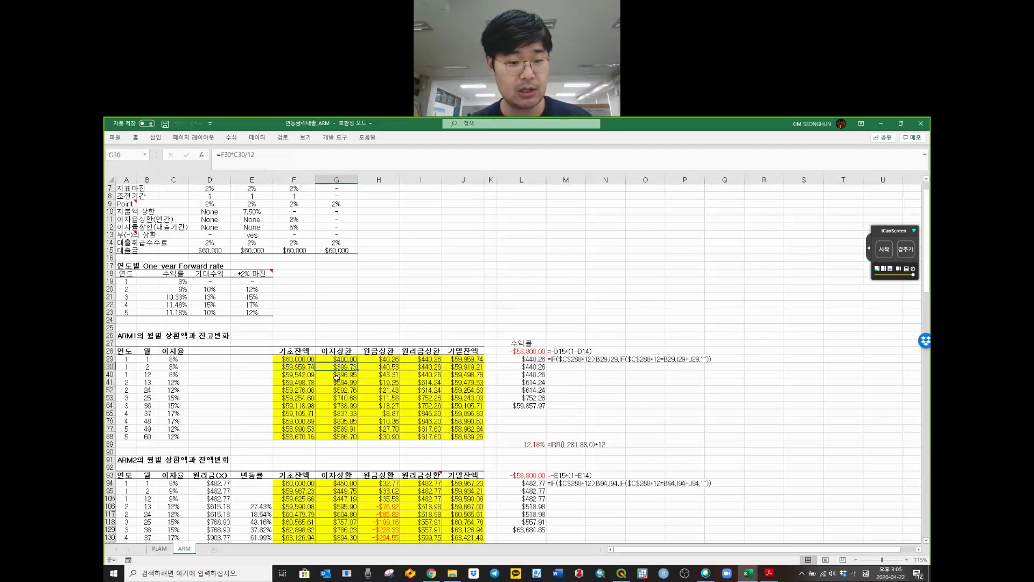
click(344, 382)
key(ctrl+shift+Down)
- Enter =I30-G30 as the ARM1 month 2 원금상환 in H30
click(375, 373)
click(382, 367)
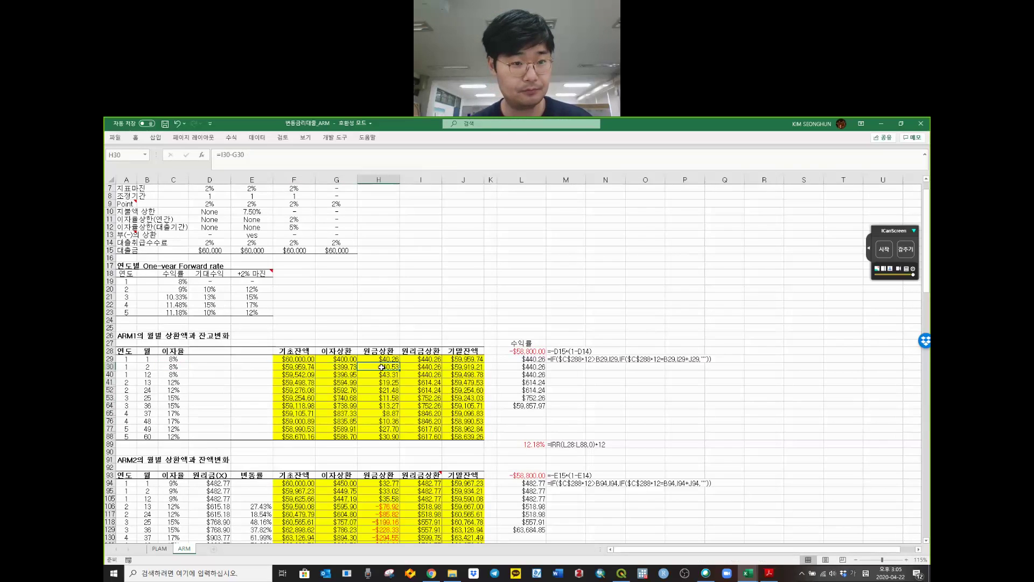
text(=I30-G30)
key(ctrl+Return)
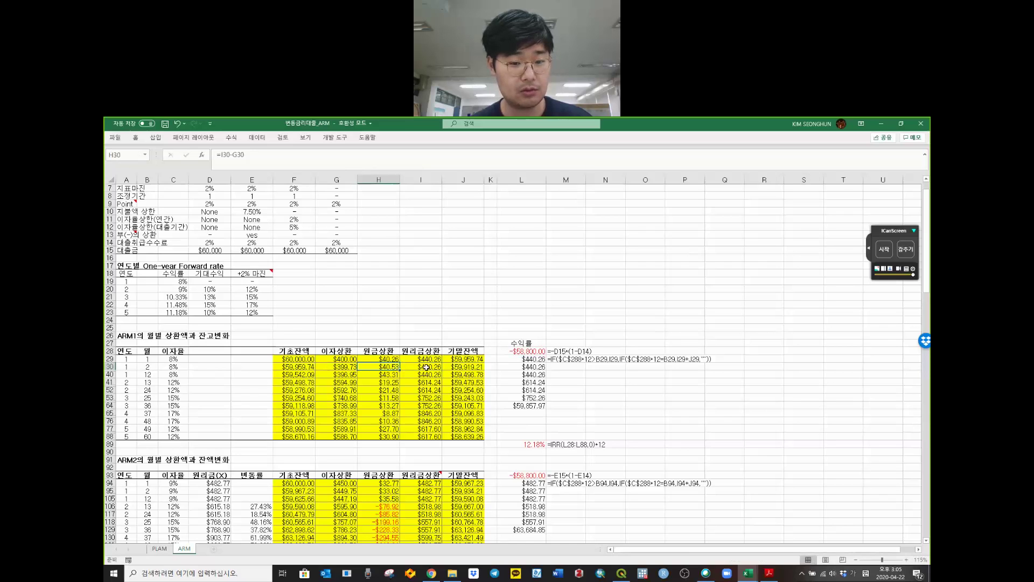
- Check the ARM1 원리금상환 formulas for months 2, 1 and 48 and the month 60 기말잔액 formula
click(426, 367)
click(429, 359)
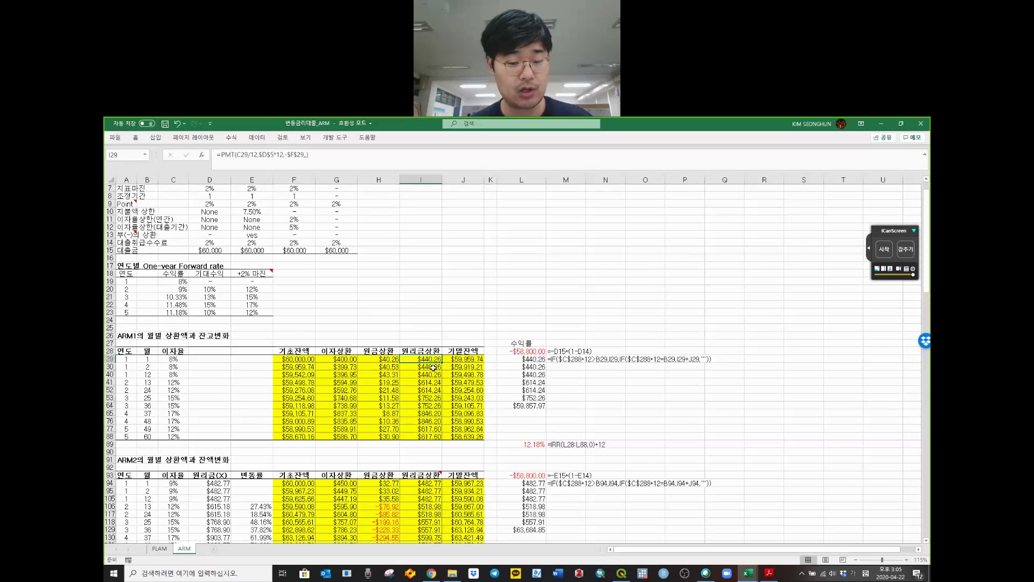
click(426, 421)
click(466, 438)
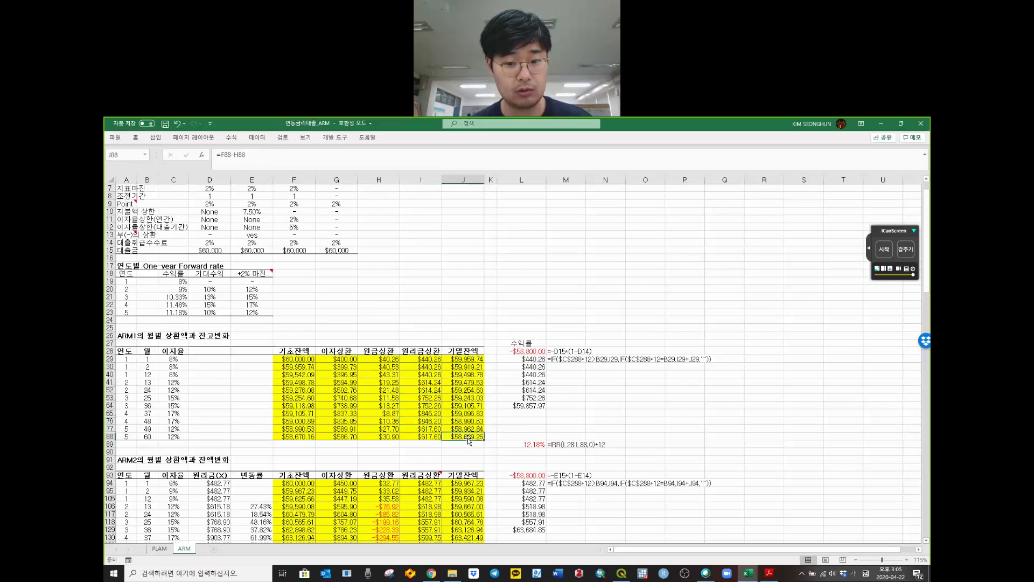
- Highlight the ARM1 수익률 cash flows from the initial outlay to the IRR, and inspect the written-out formula =-D15*(1-D14)
click(531, 352)
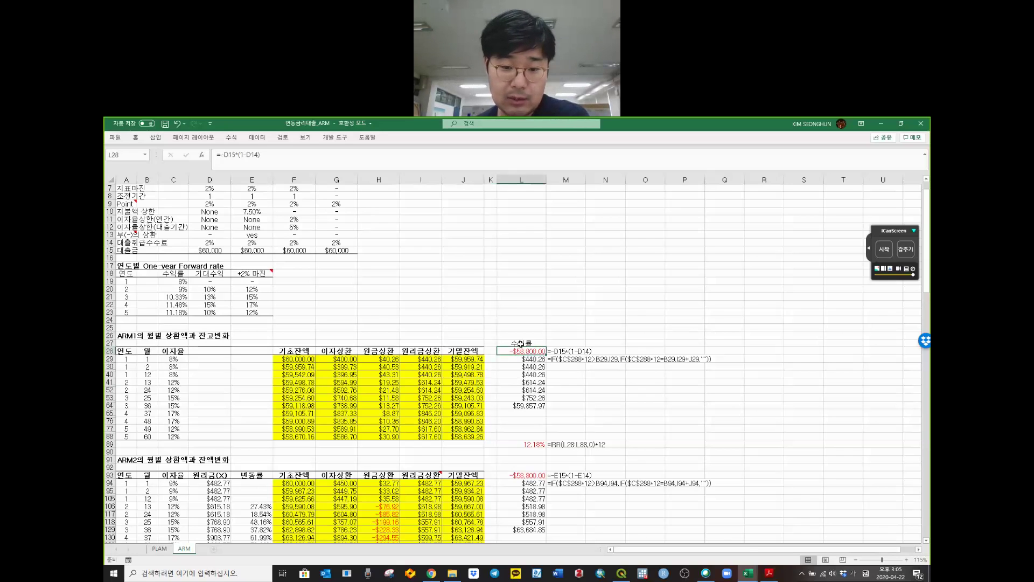
drag(537, 358, 532, 406)
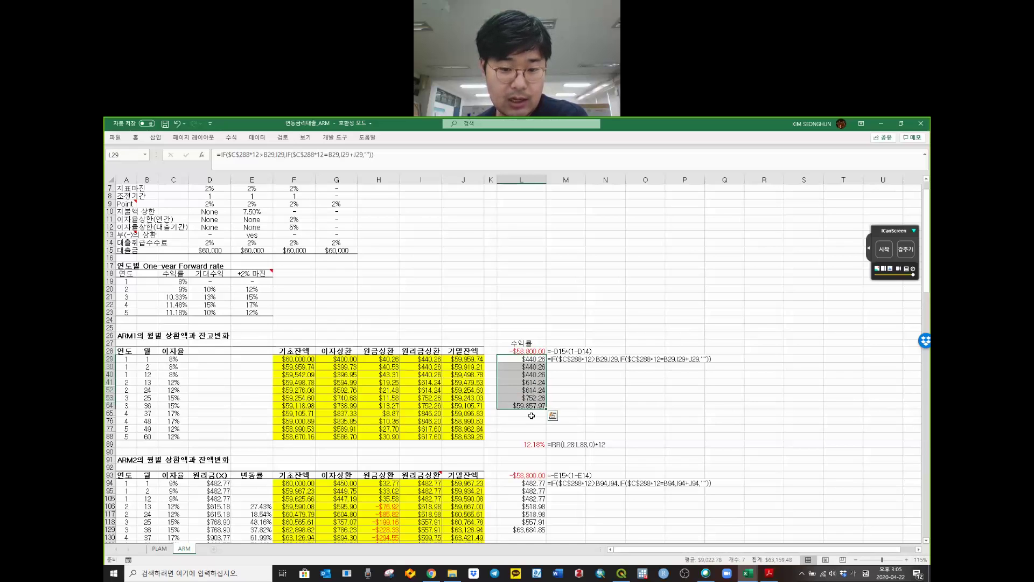
drag(532, 415, 532, 435)
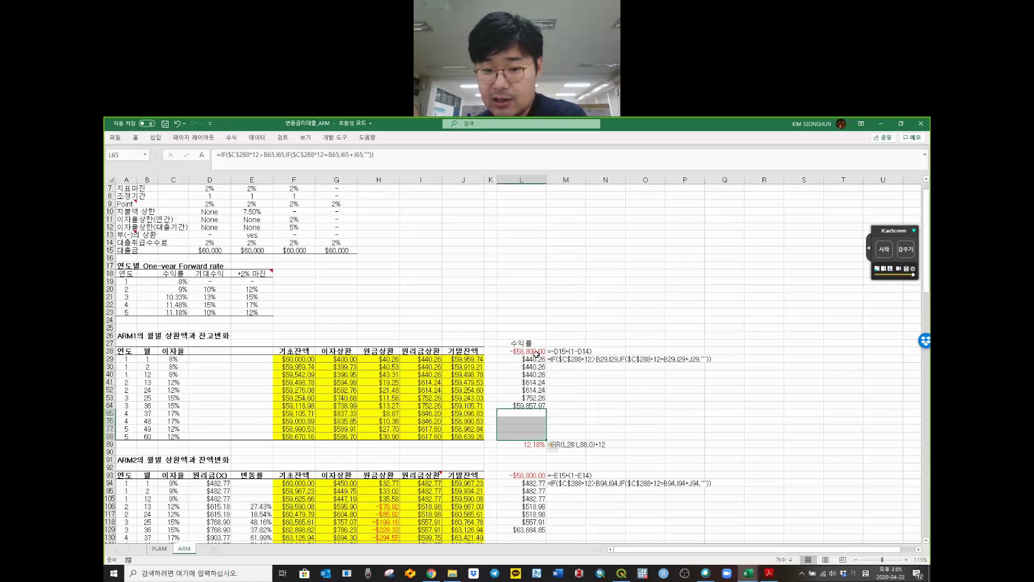
drag(536, 353, 535, 444)
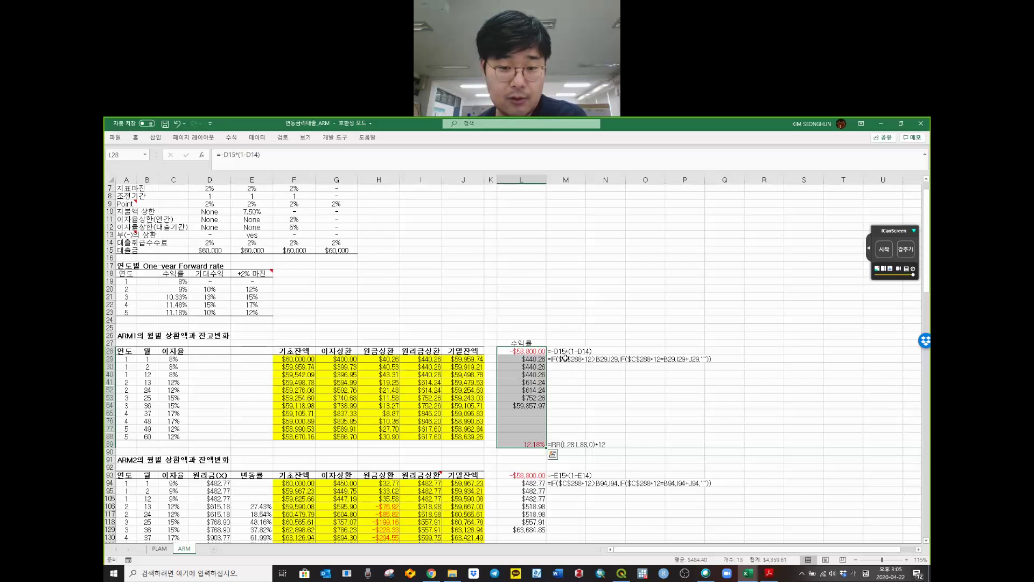
click(560, 375)
click(566, 353)
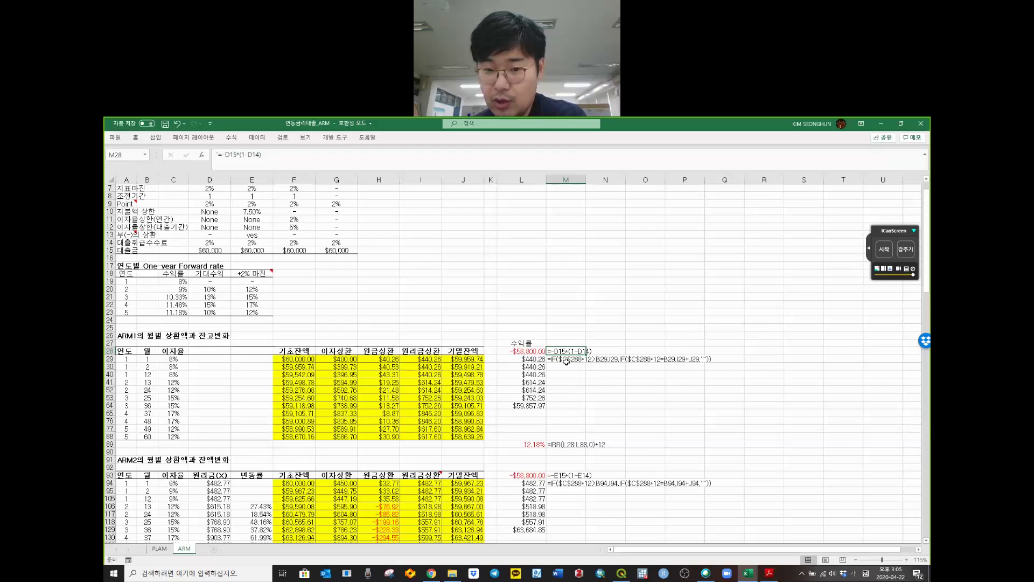
- Compare the ARM1 initial outlay in L28 with the written-out formulas beside the 수익률 column
click(565, 359)
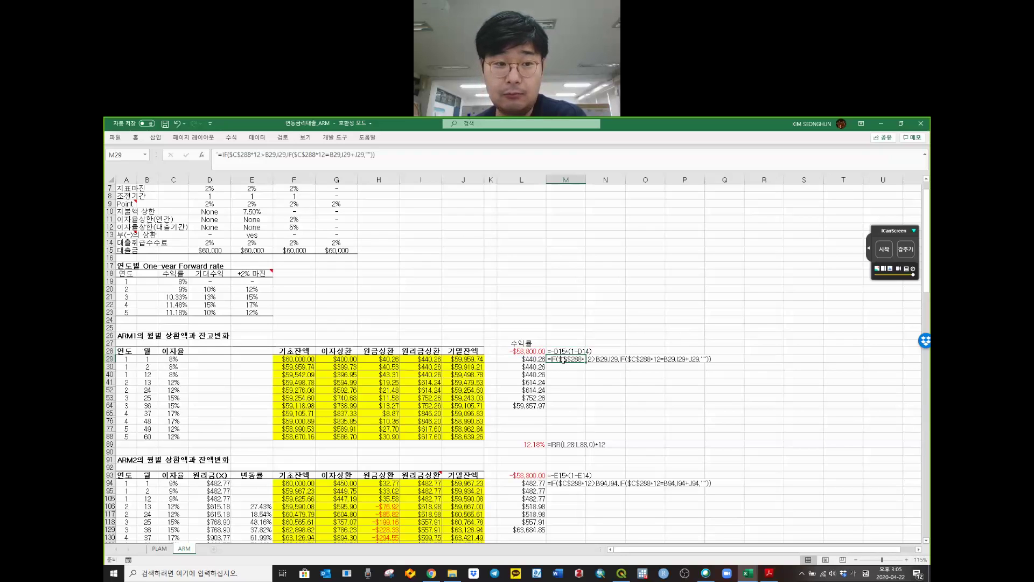
click(566, 352)
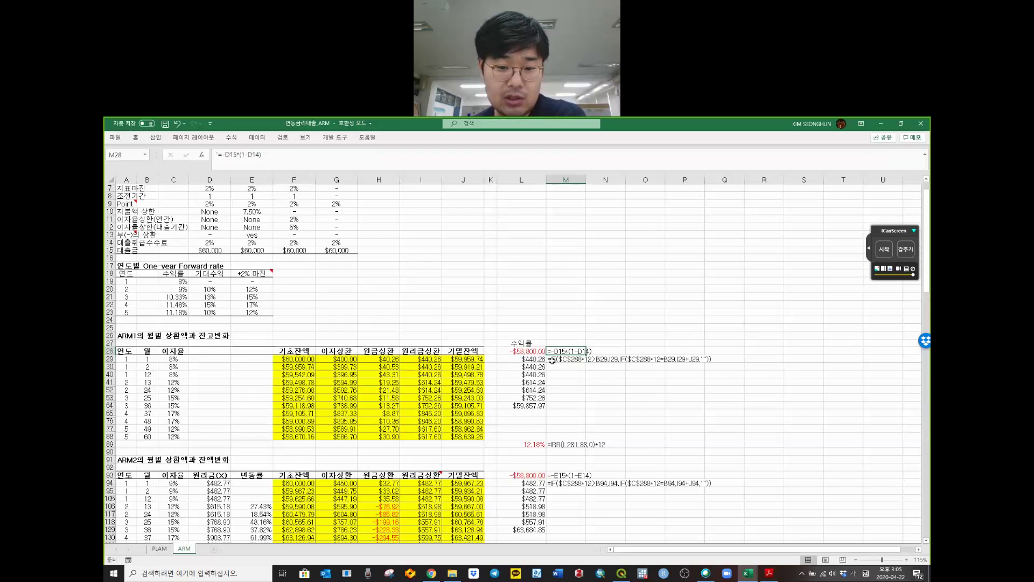
click(537, 352)
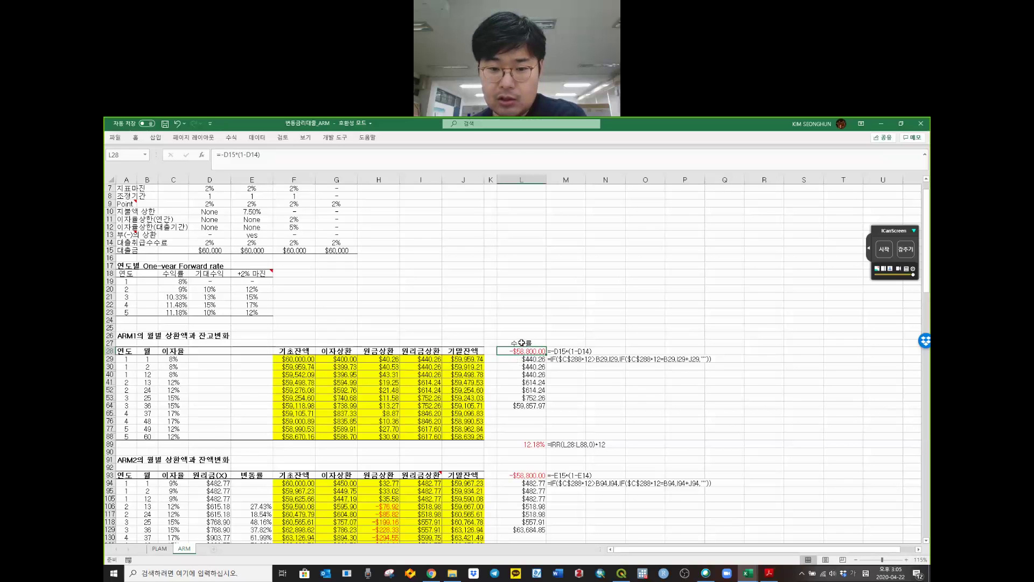
click(522, 343)
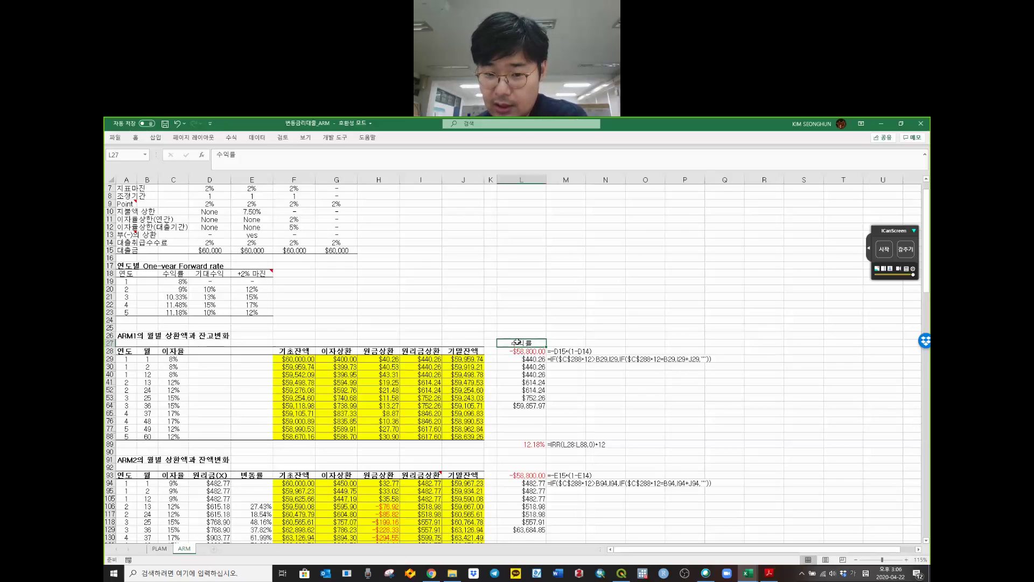
click(519, 351)
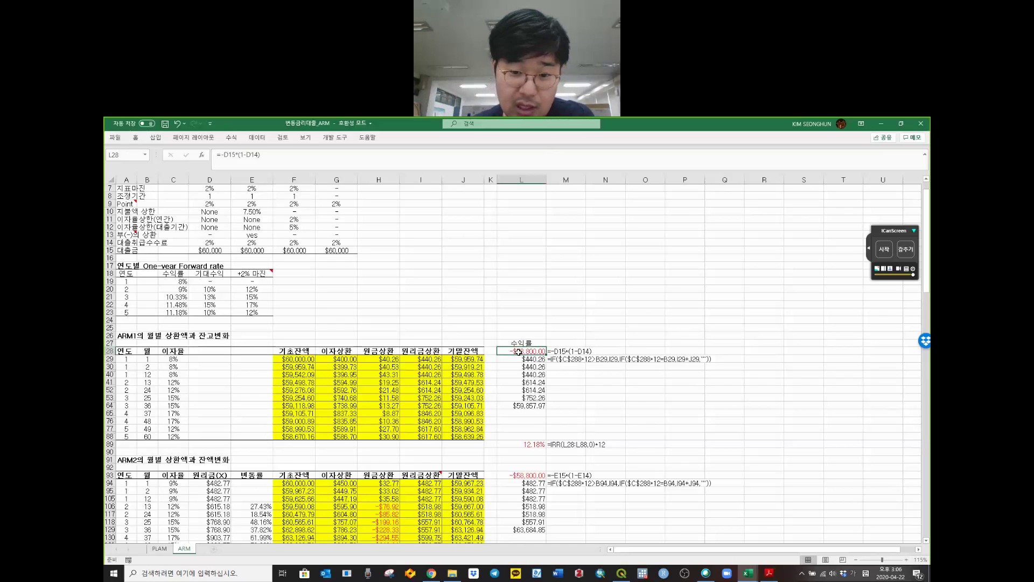
- Examine the ARM1 initial outlay formula in L28, highlighting the D15 reference and the (1-D14) factor in turn
click(221, 154)
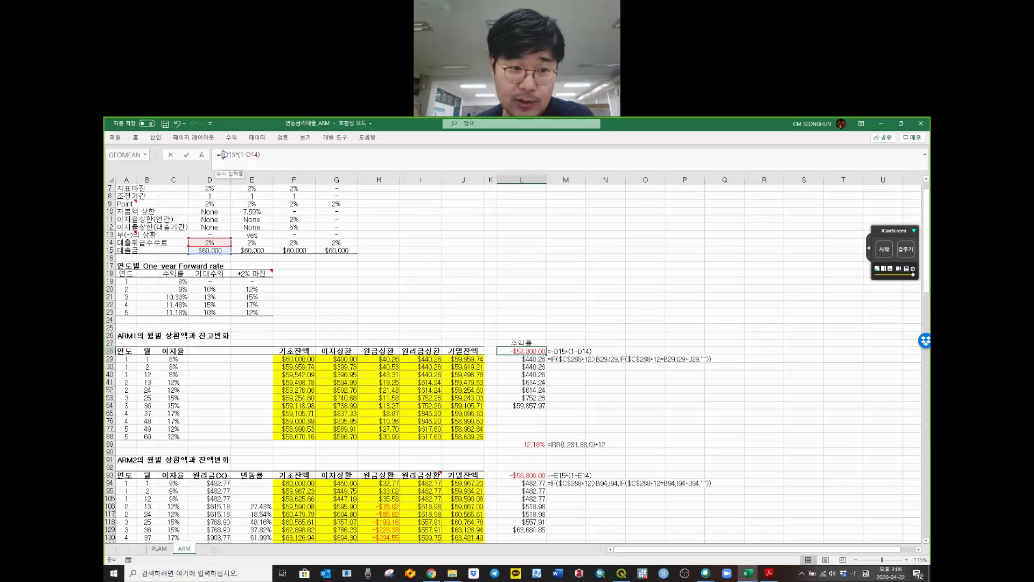
double_click(226, 155)
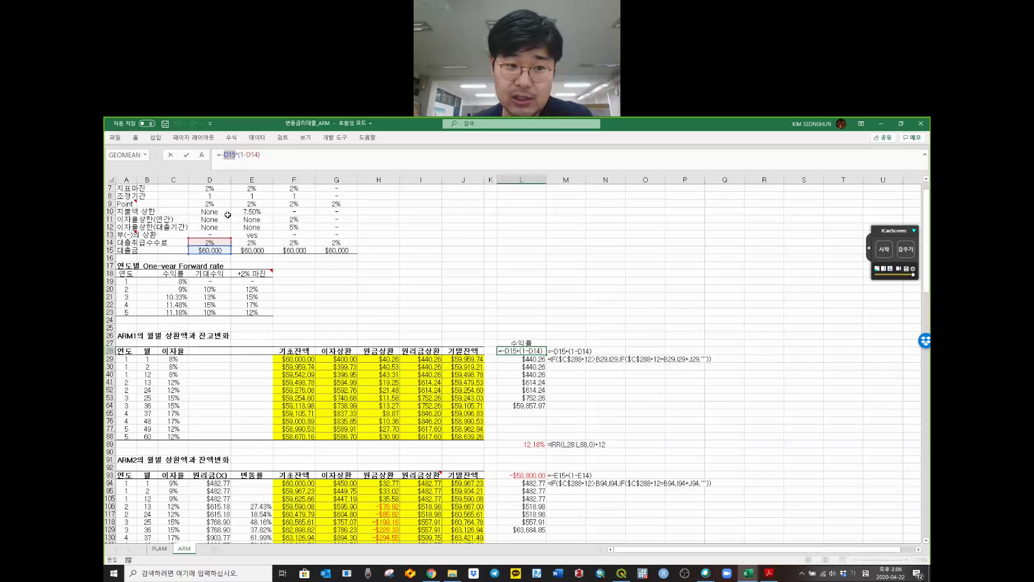
key(Right)
key(Right)
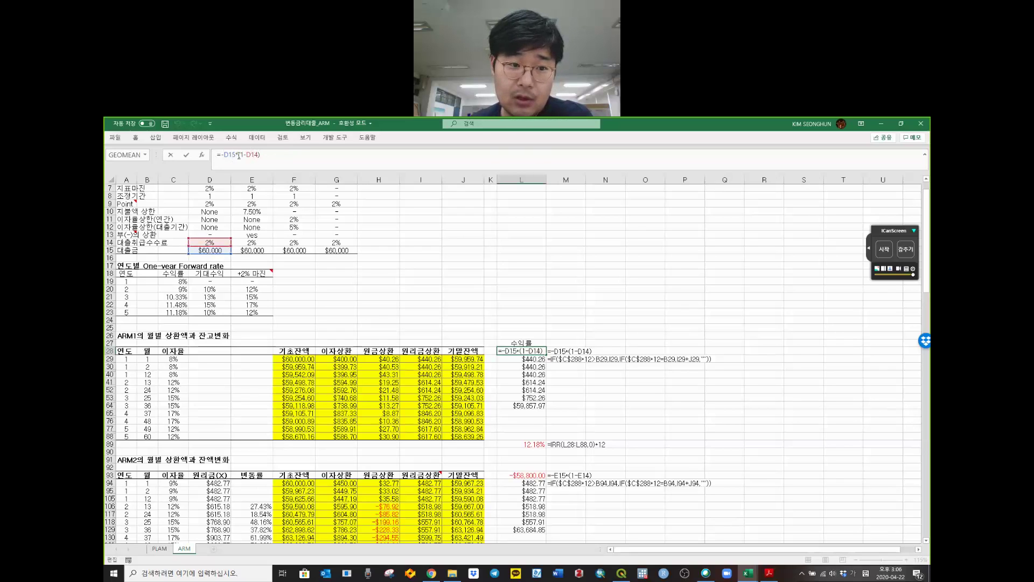
key(shift+Right)
key(shift+Right)
key(shift+Right)
key(shift+Right)
key(shift+Right)
key(shift+Right)
key(shift+Right)
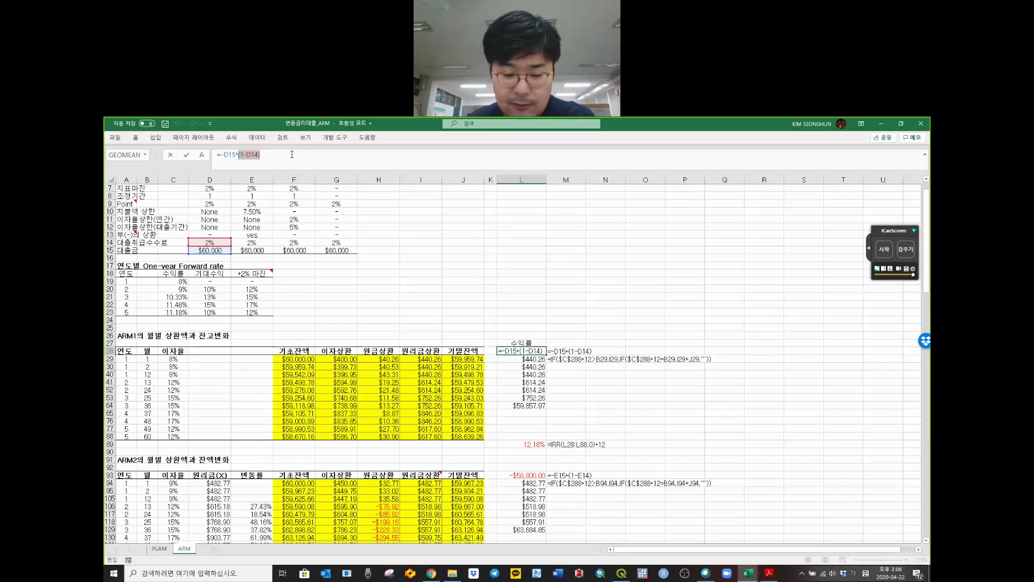
key(Right)
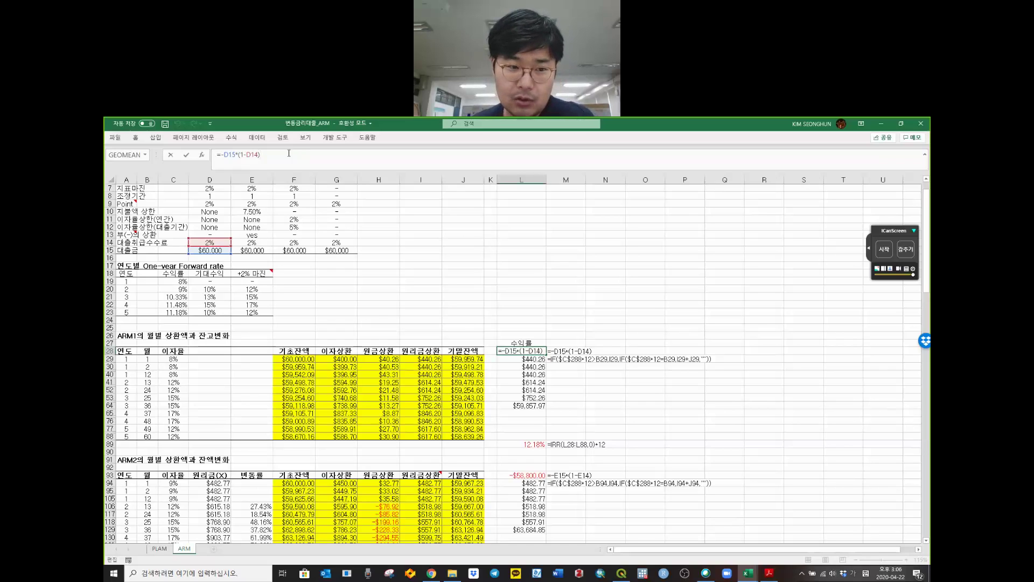
- Highlight the 1-D14 term inside the brackets of the L28 formula, and close the formula
key(Left)
key(Left)
key(Left)
key(Left)
key(Left)
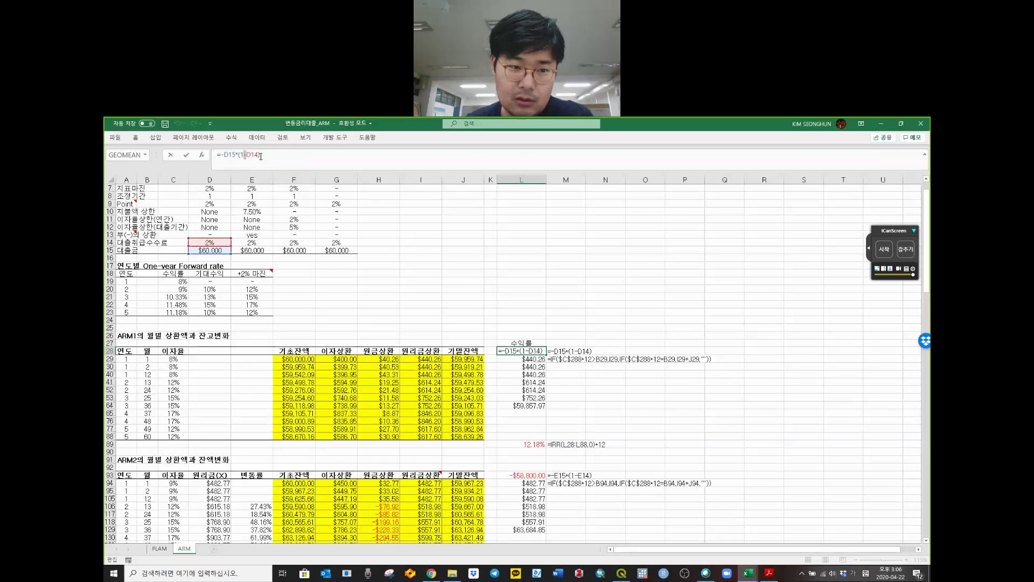
click(261, 156)
drag(240, 156, 259, 159)
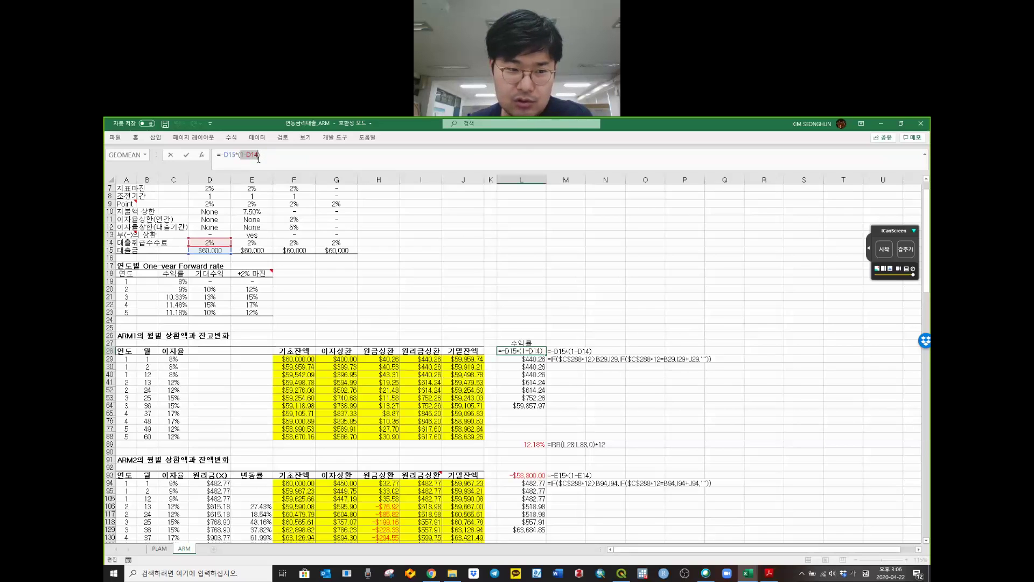
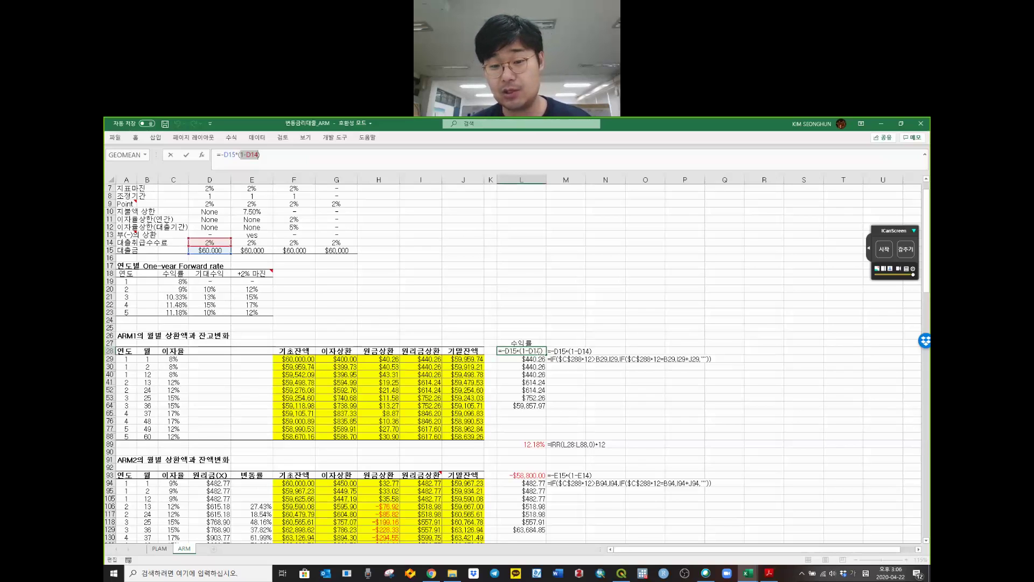
key(ctrl+Return)
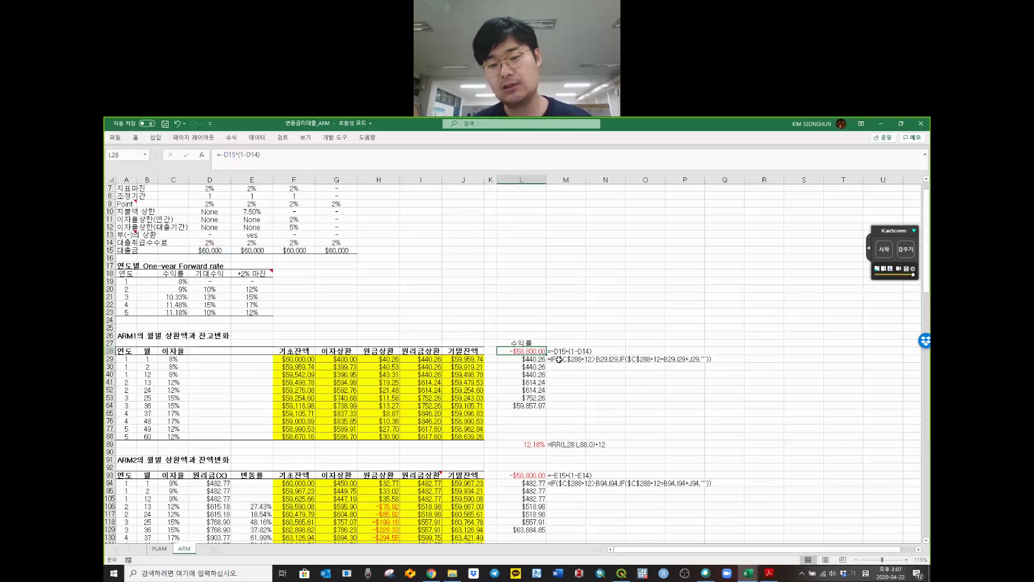
- Highlight row 28 from the ARM1 연도 heading across to the initial outlay in L28
click(546, 373)
click(534, 352)
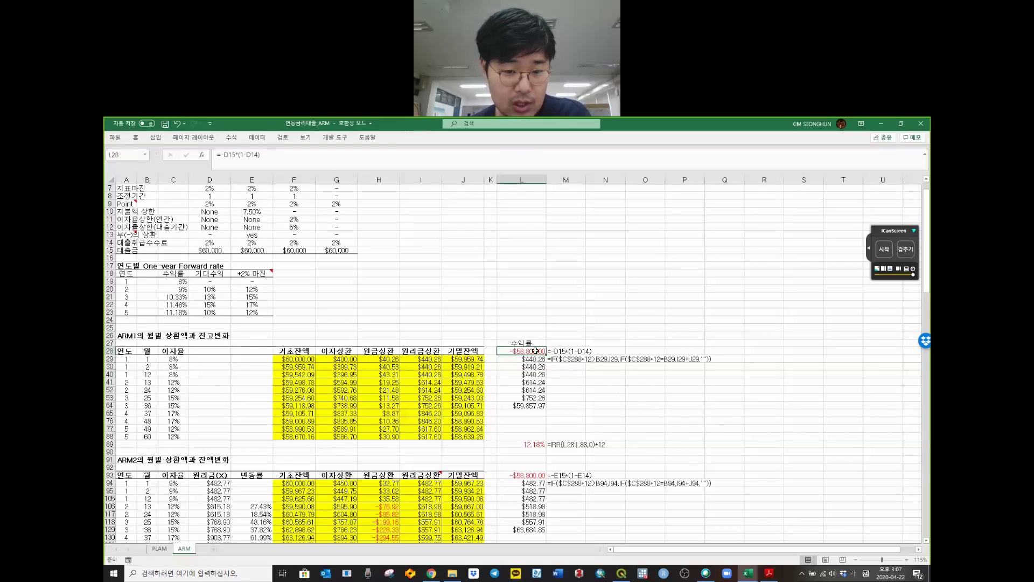
drag(125, 352, 534, 351)
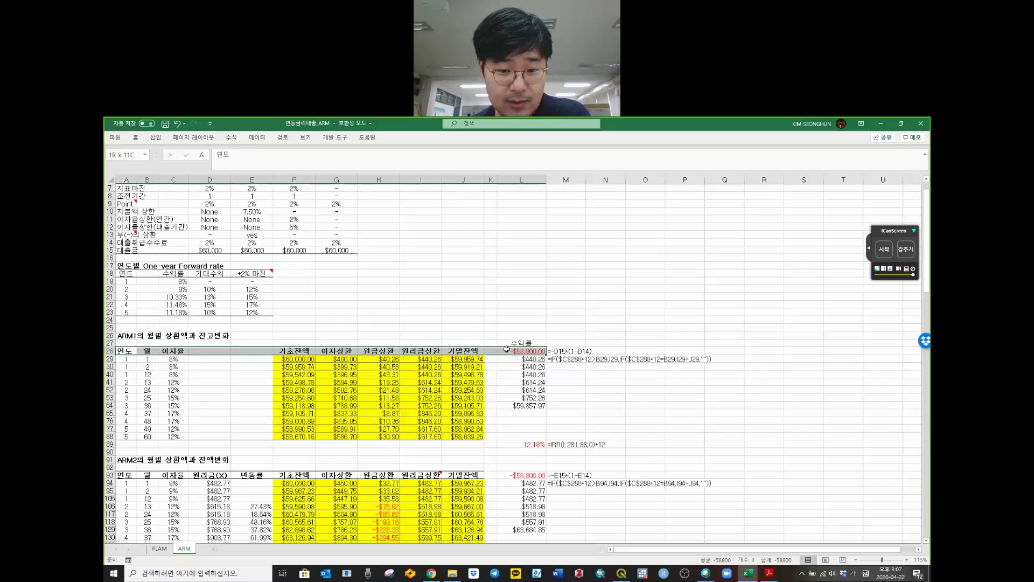
- Highlight the ARM1 수익률 cash flows L29 to L53 and inspect the whole IF formula of L29
click(531, 359)
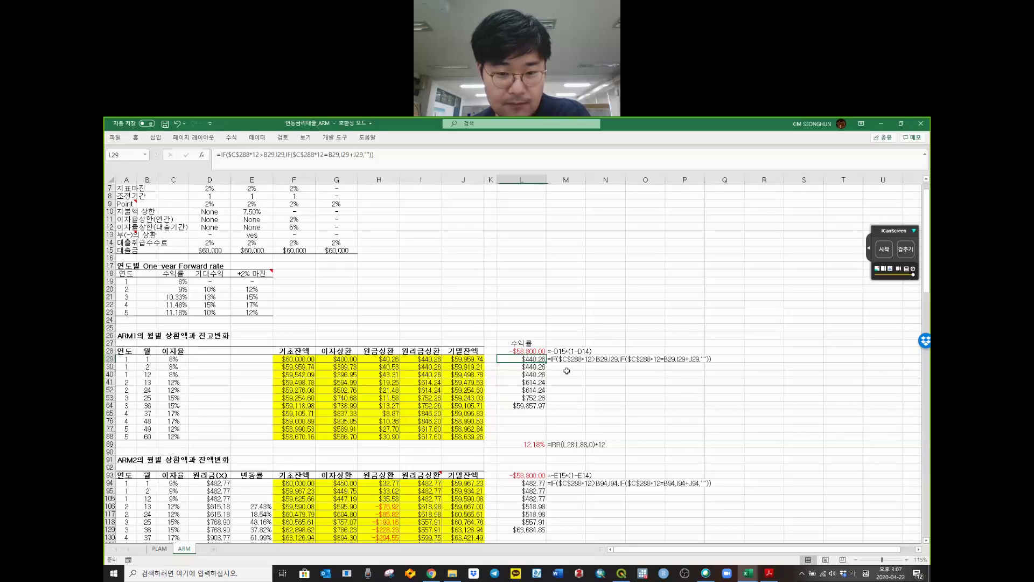
drag(529, 359, 529, 397)
click(222, 155)
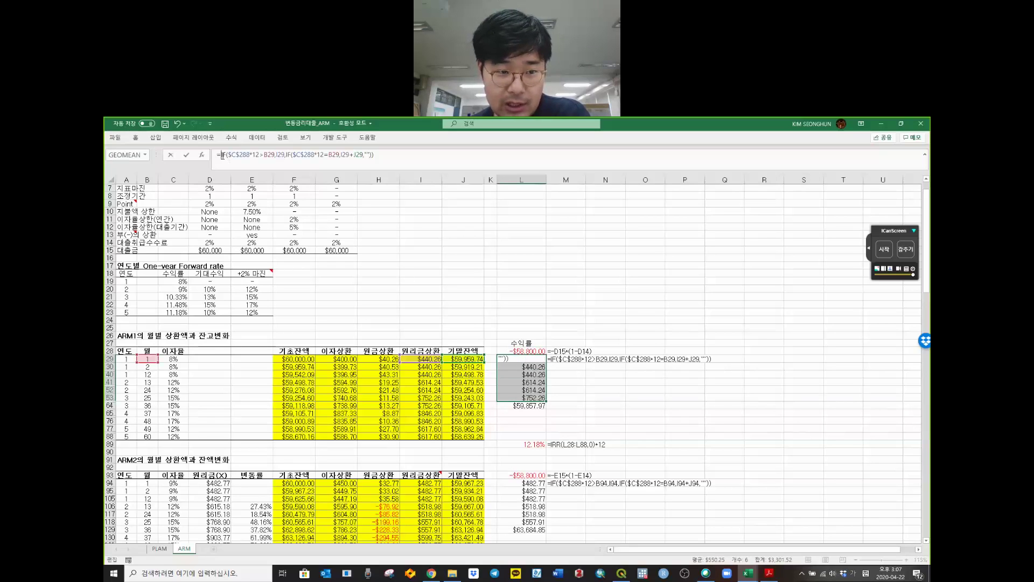
drag(422, 151, 195, 159)
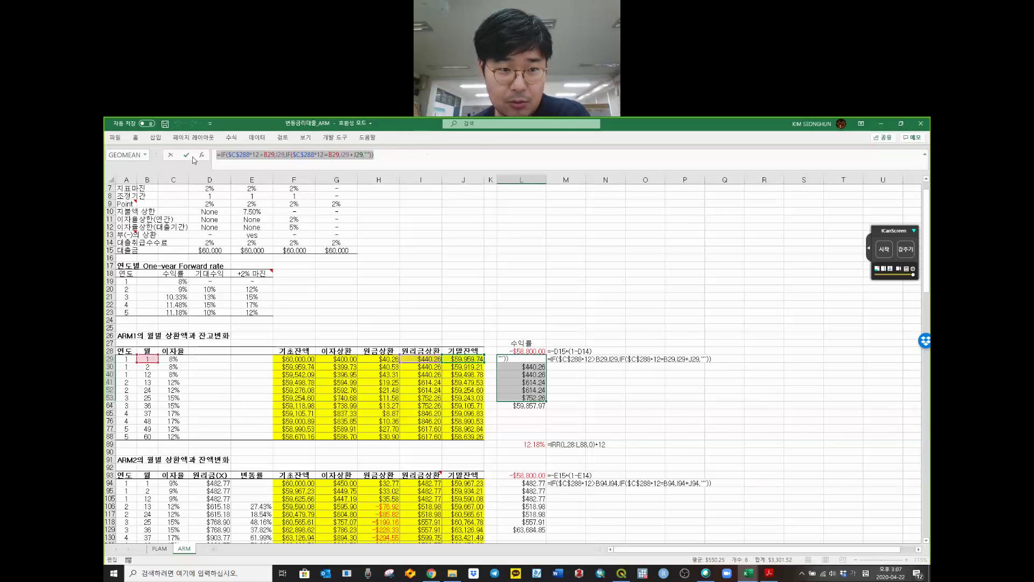
click(347, 281)
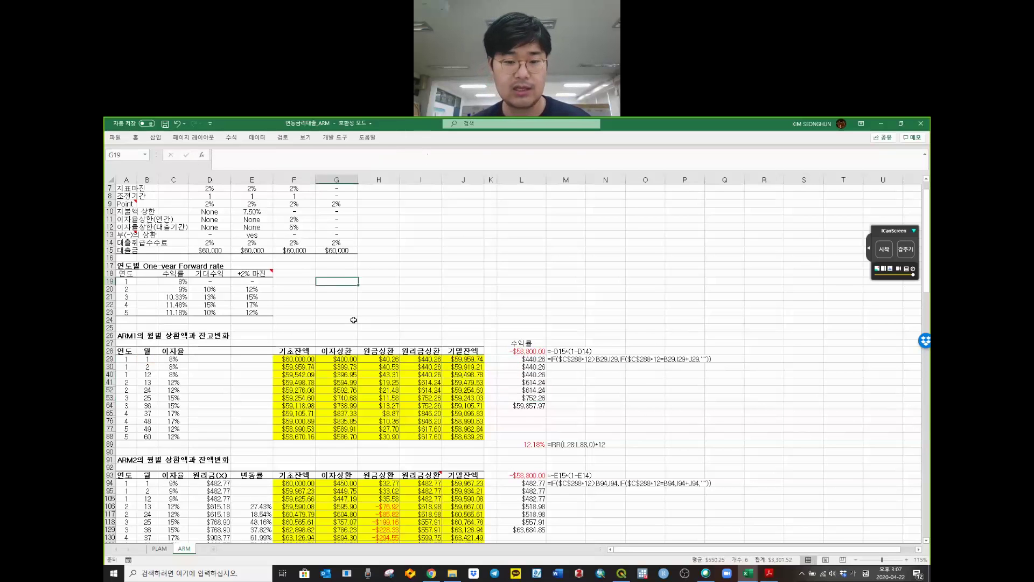
- Locate the 조기상환(년) input in C288 below the FRM table and highlight it together with its label
scroll(354, 322, down, 1)
scroll(354, 321, down, 9)
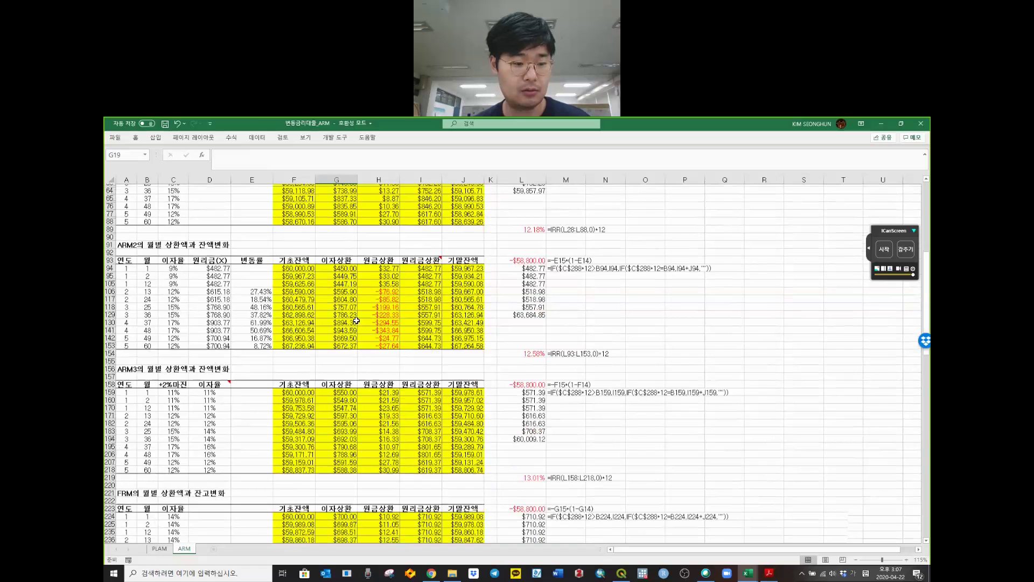
scroll(356, 321, down, 9)
click(179, 416)
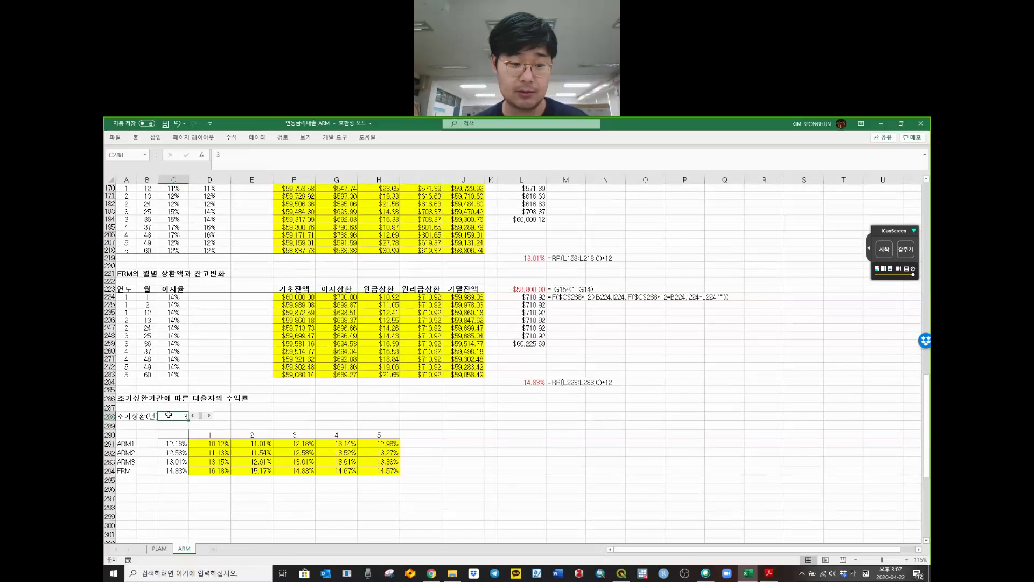
drag(134, 417, 177, 417)
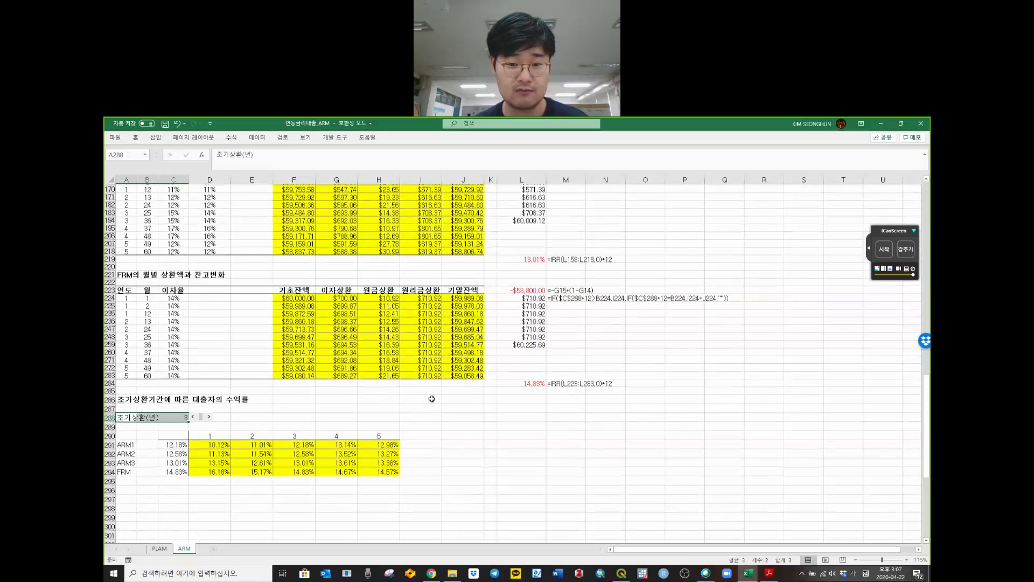
- Inspect the written-out ARM2 IF formula in M94, highlighting its $C$288*12 term and the $C$288 reference
scroll(431, 399, up, 12)
click(566, 327)
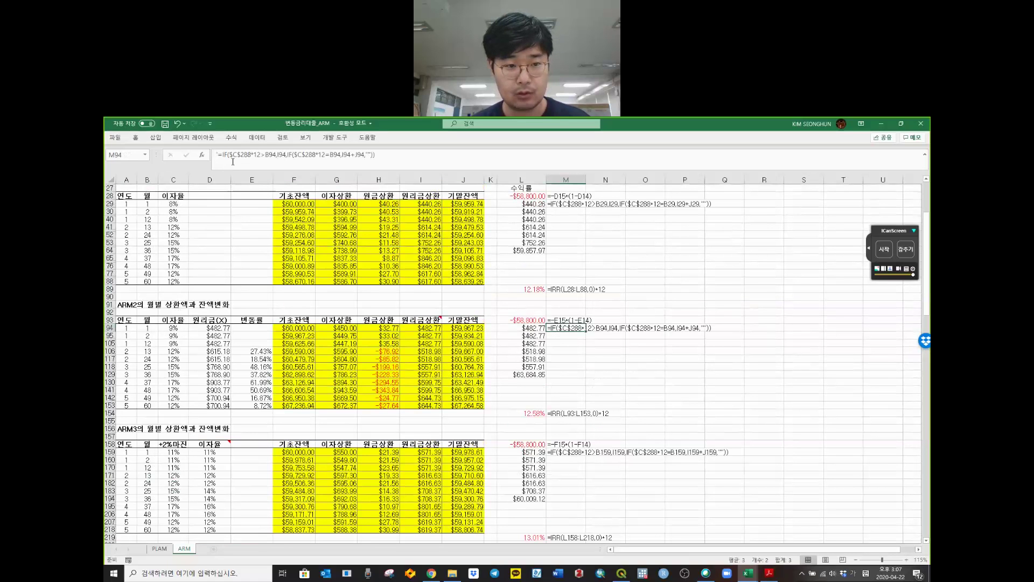
key(F2)
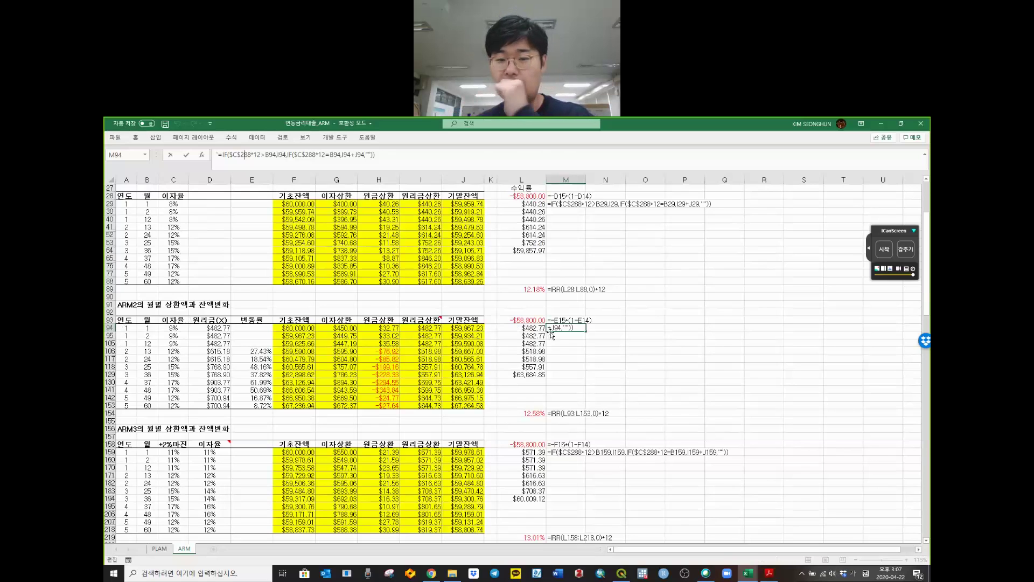
key(ctrl+Return)
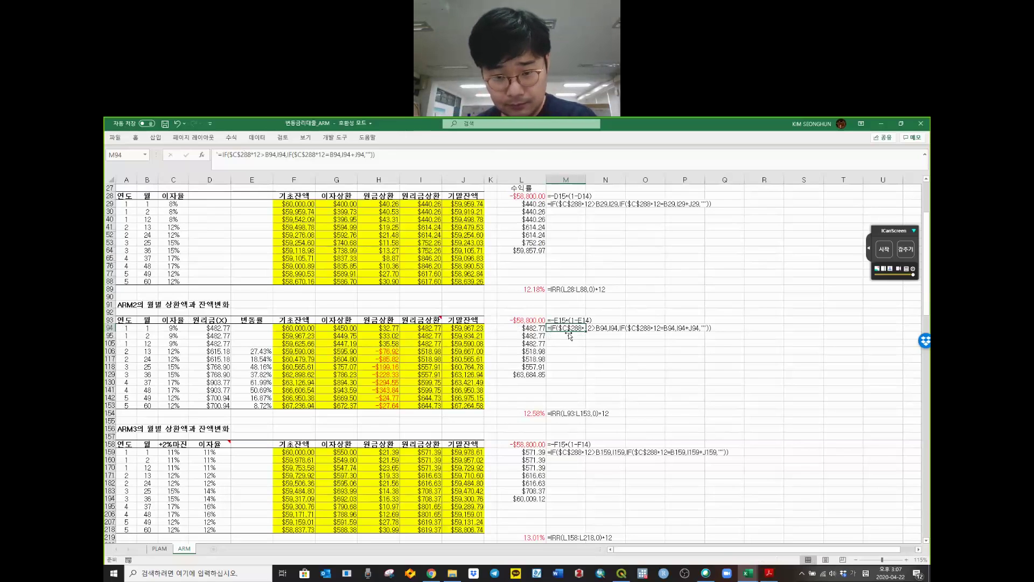
click(233, 154)
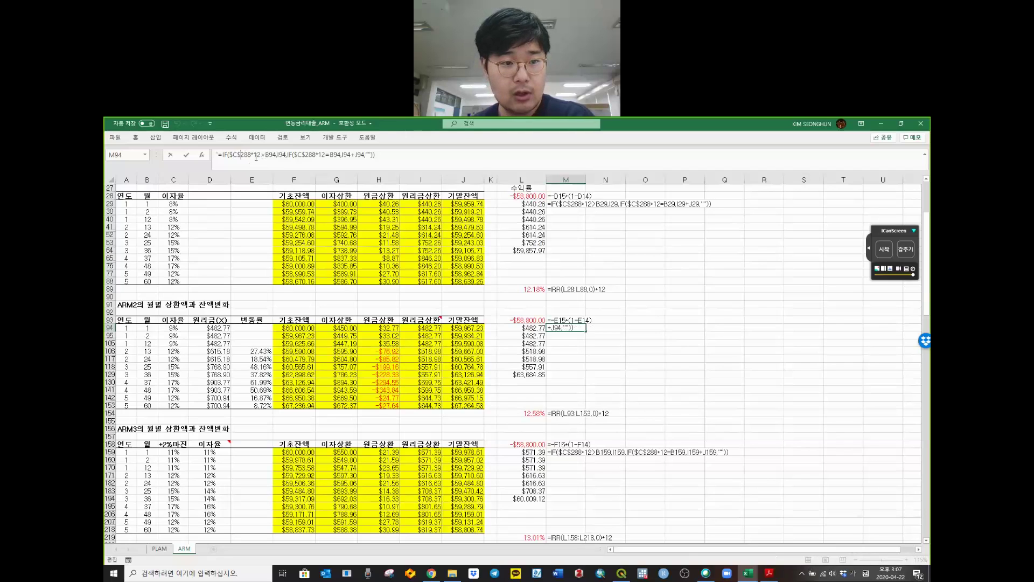
click(258, 155)
shift+click(230, 161)
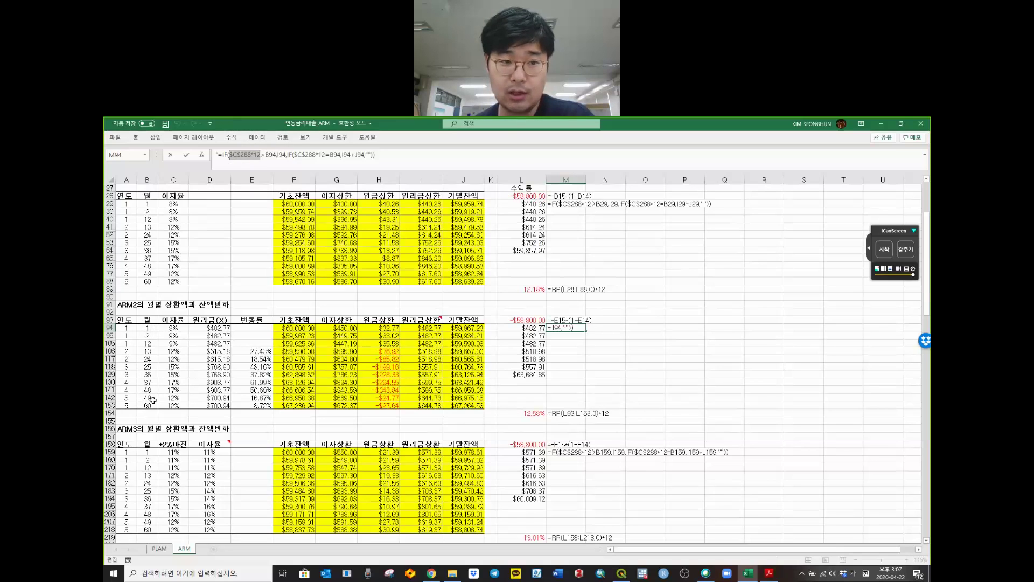
drag(229, 155, 251, 157)
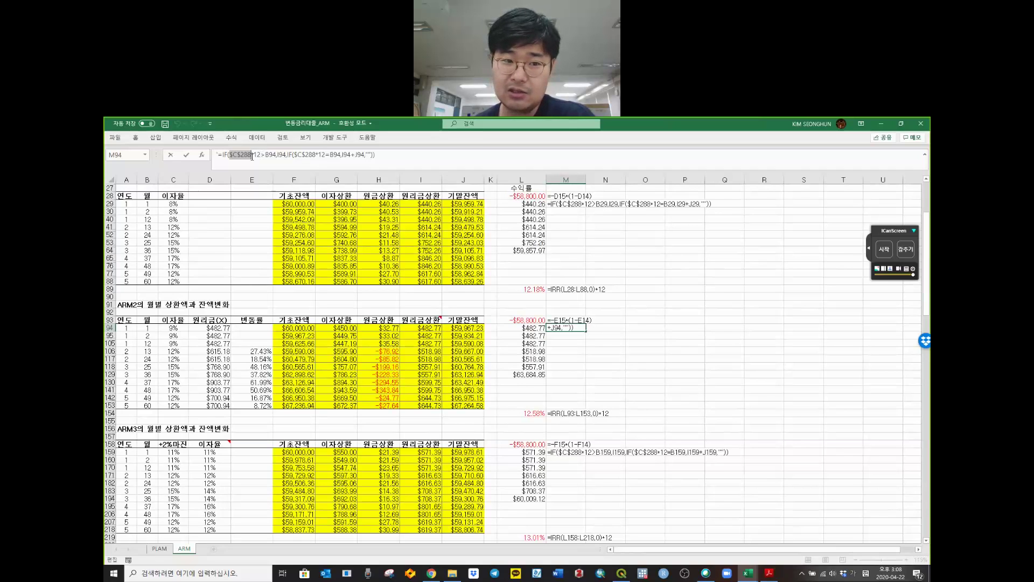
drag(261, 156, 232, 157)
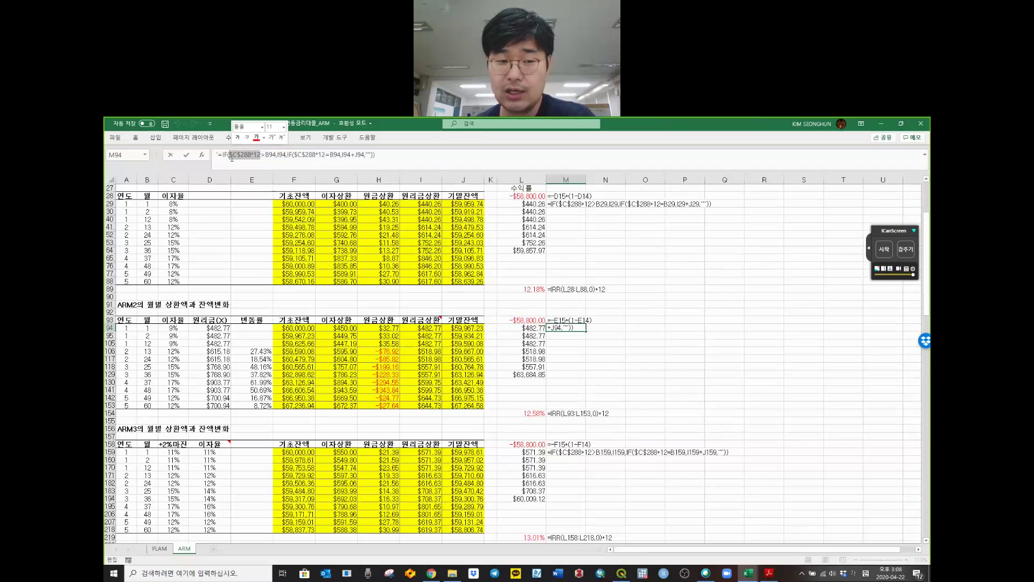
click(258, 157)
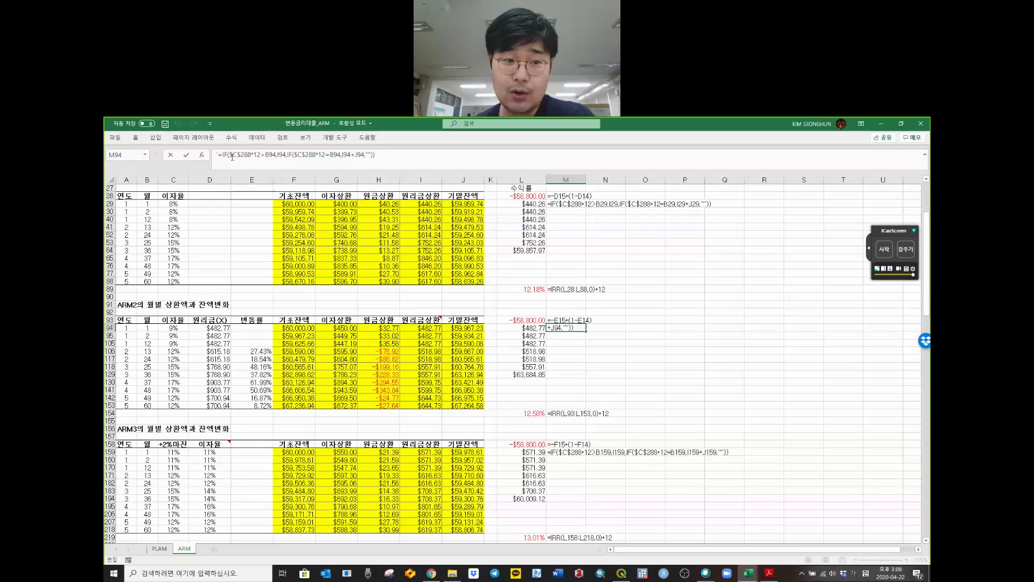
- Highlight the B94 reference, the nested IF and the first condition with its I94 result in the M94 formula
drag(264, 156, 278, 157)
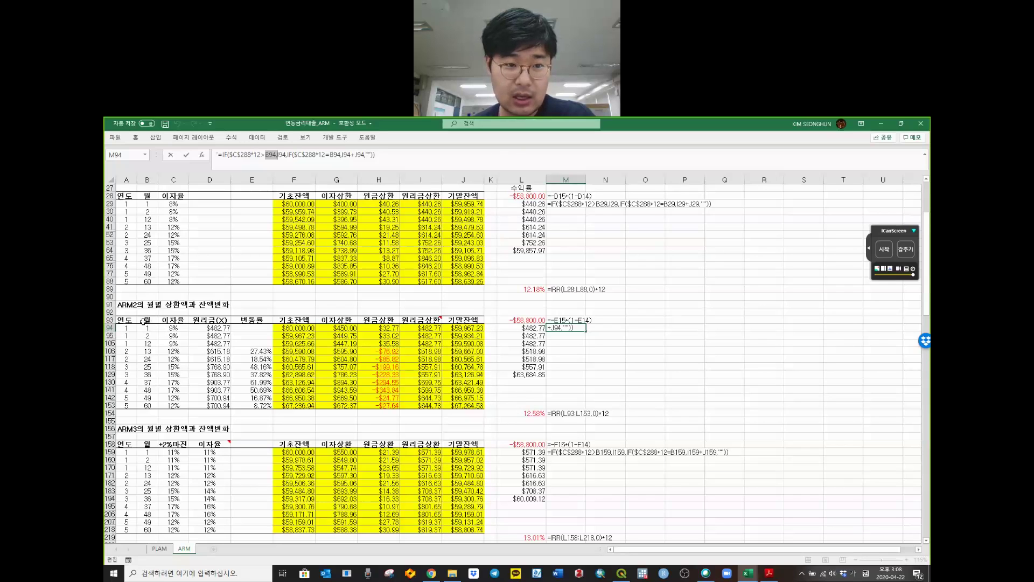
click(273, 156)
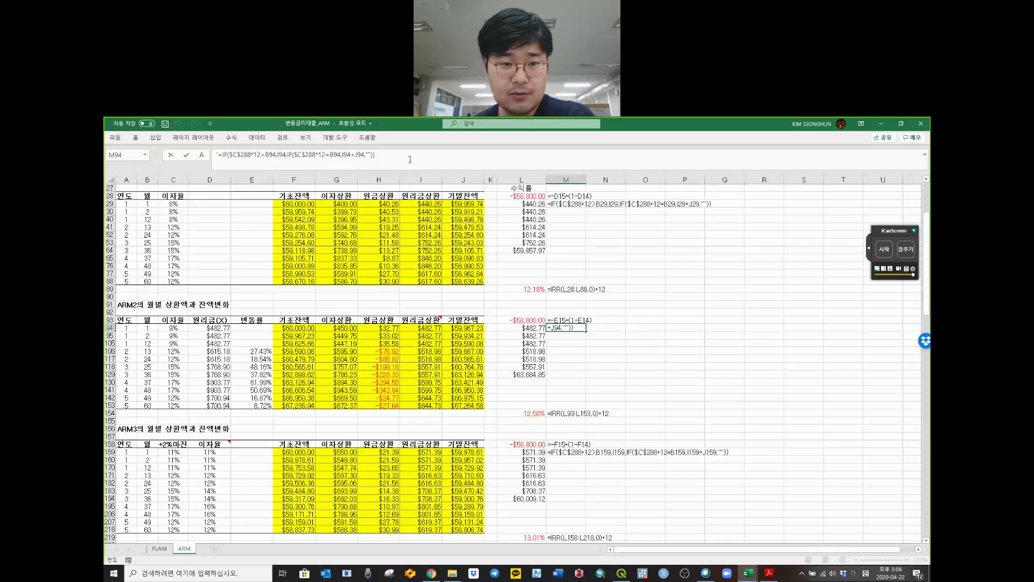
drag(410, 160, 221, 160)
drag(287, 155, 373, 159)
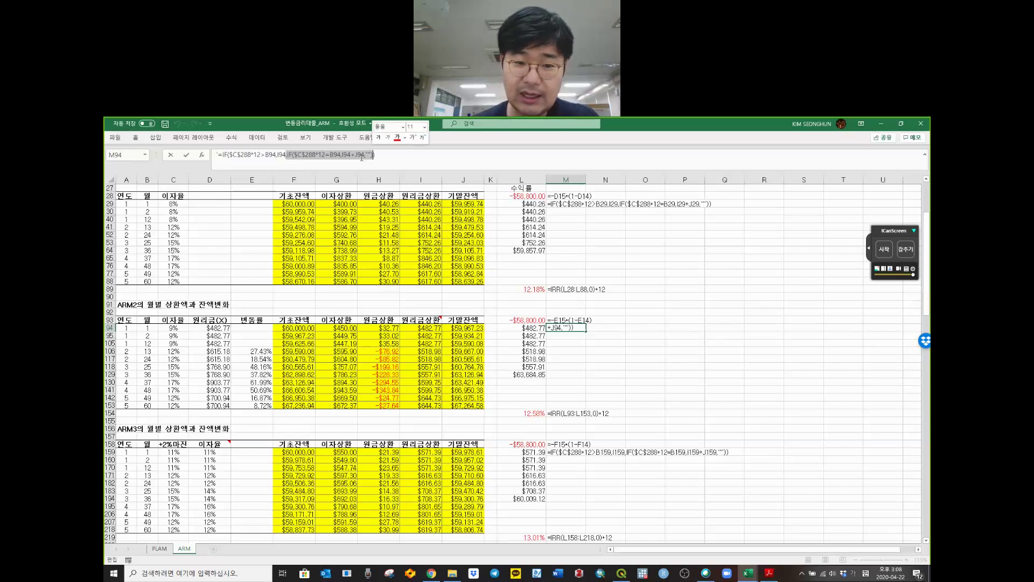
drag(229, 155, 286, 154)
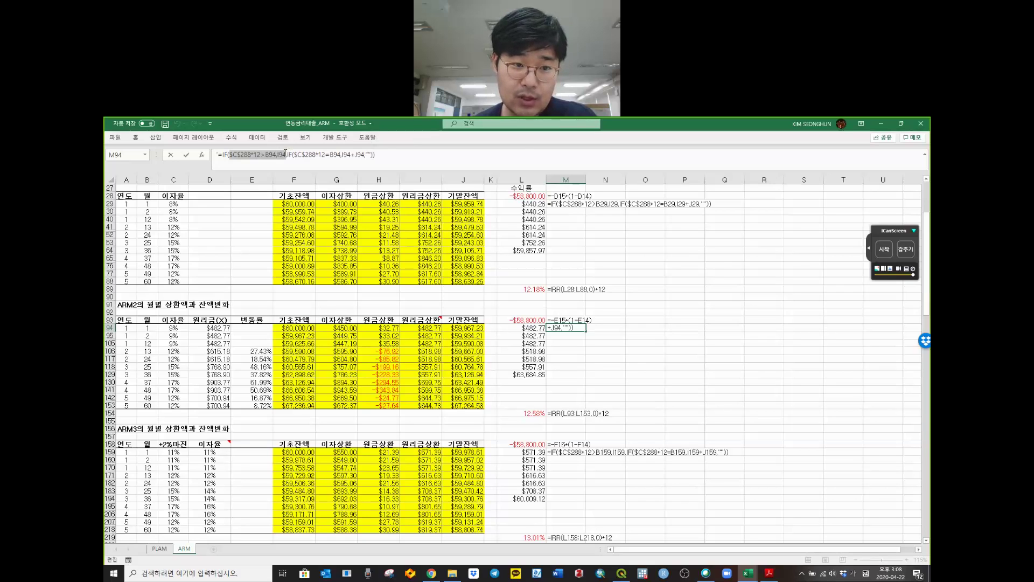
- Highlight the I94 result, the nested IF, its $C$288*12=B94 condition and the equals sign in the M94 formula
mouse_move(285, 153)
mouse_down()
mouse_move(273, 157)
mouse_move(287, 156)
mouse_up()
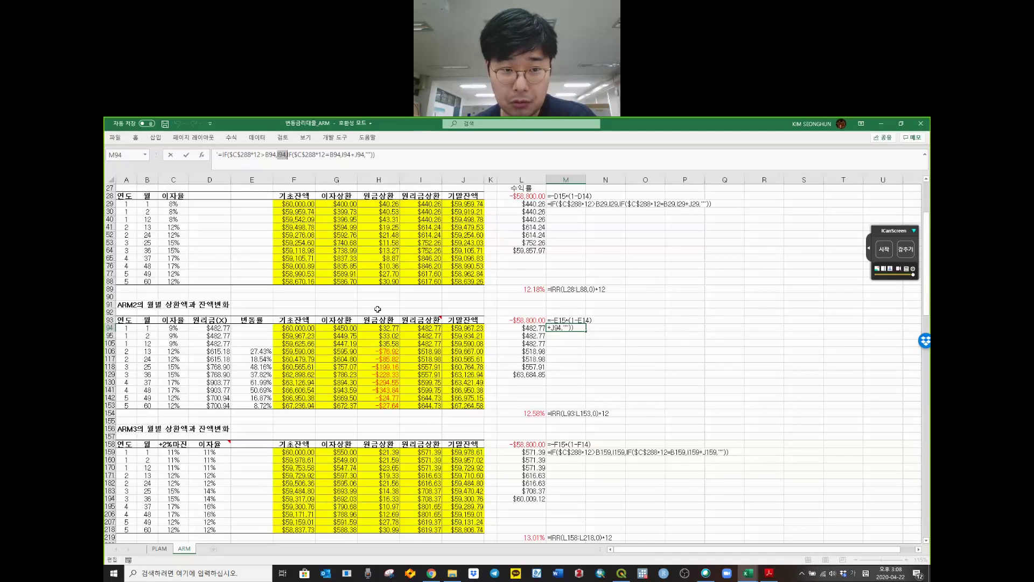
double_click(292, 155)
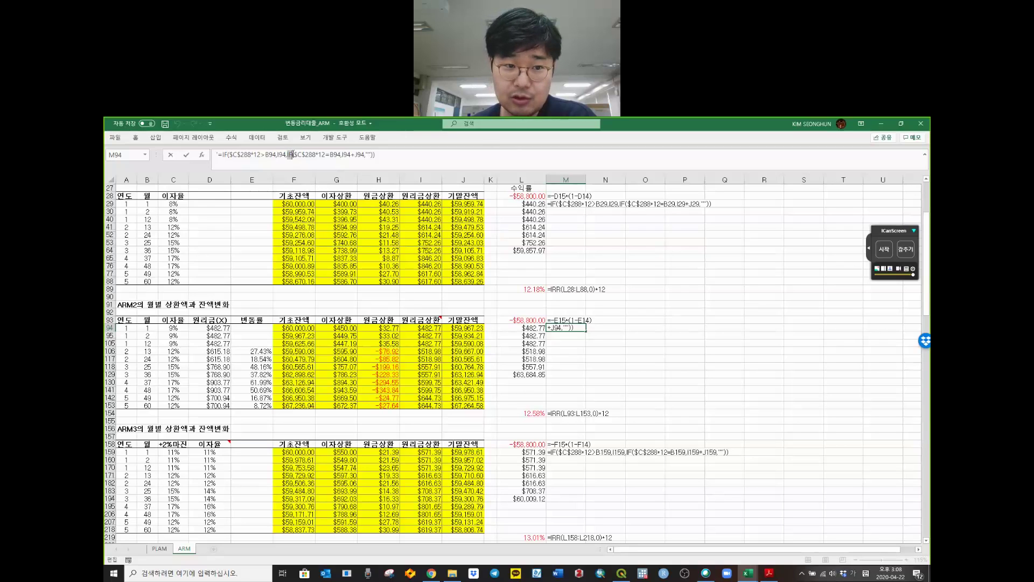
drag(293, 155, 373, 163)
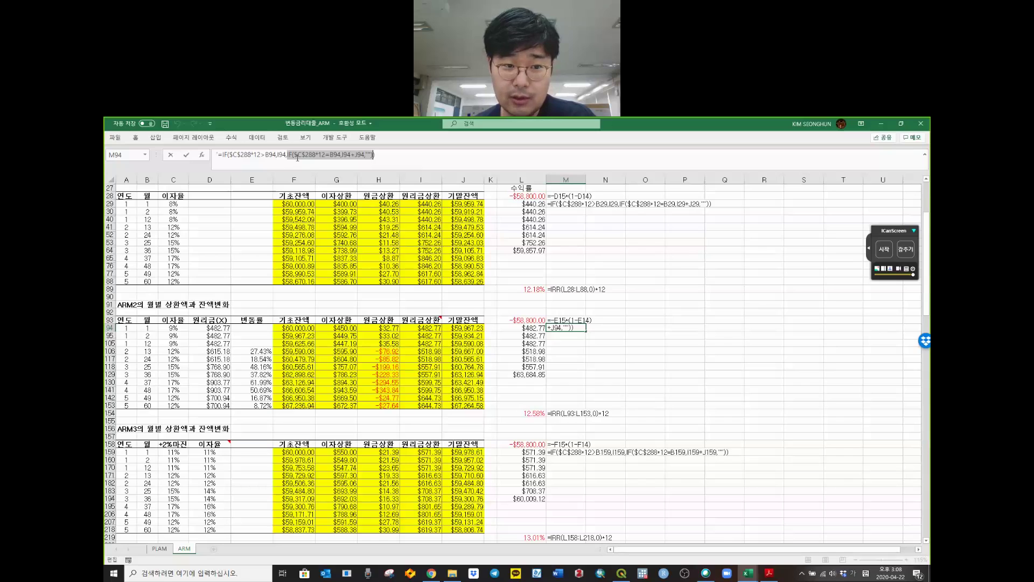
click(296, 156)
shift+click(339, 156)
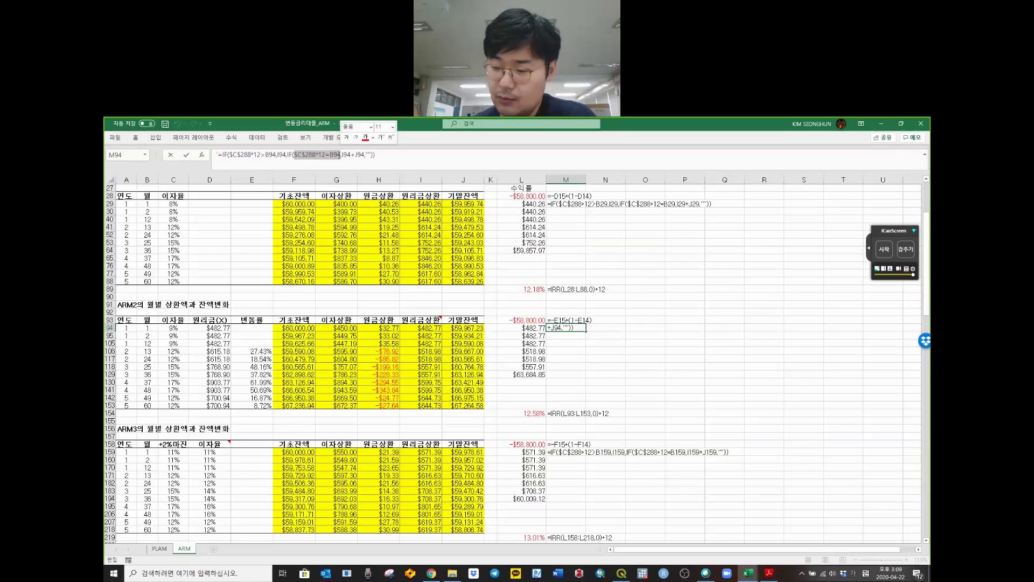
double_click(327, 155)
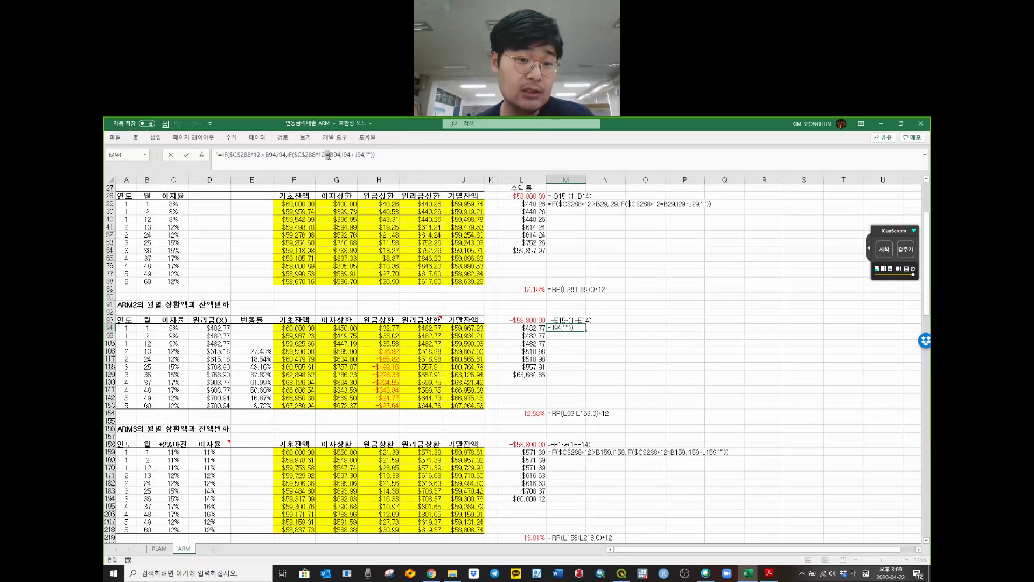
- Highlight the I94 term of the I94+J94 result and the empty-text "" result in the nested IF of M94
double_click(345, 155)
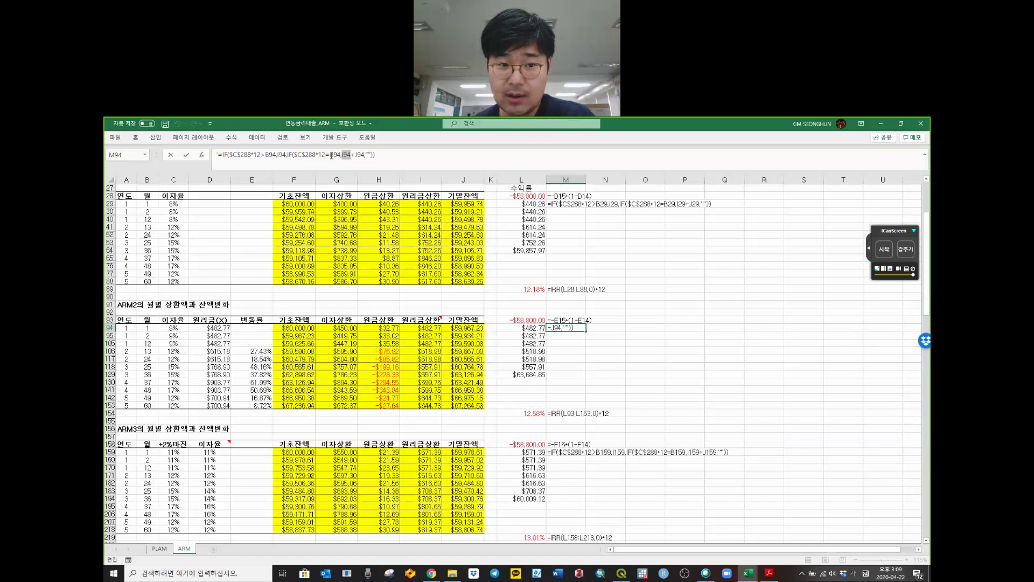
click(362, 155)
mouse_move(363, 155)
mouse_down()
mouse_move(342, 156)
mouse_move(372, 156)
mouse_up()
click(370, 156)
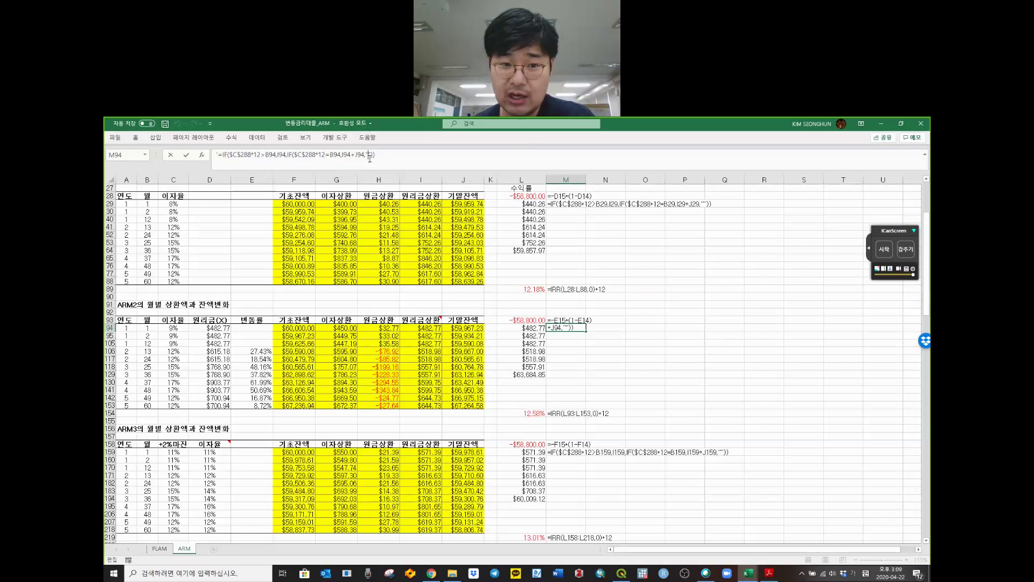
double_click(371, 156)
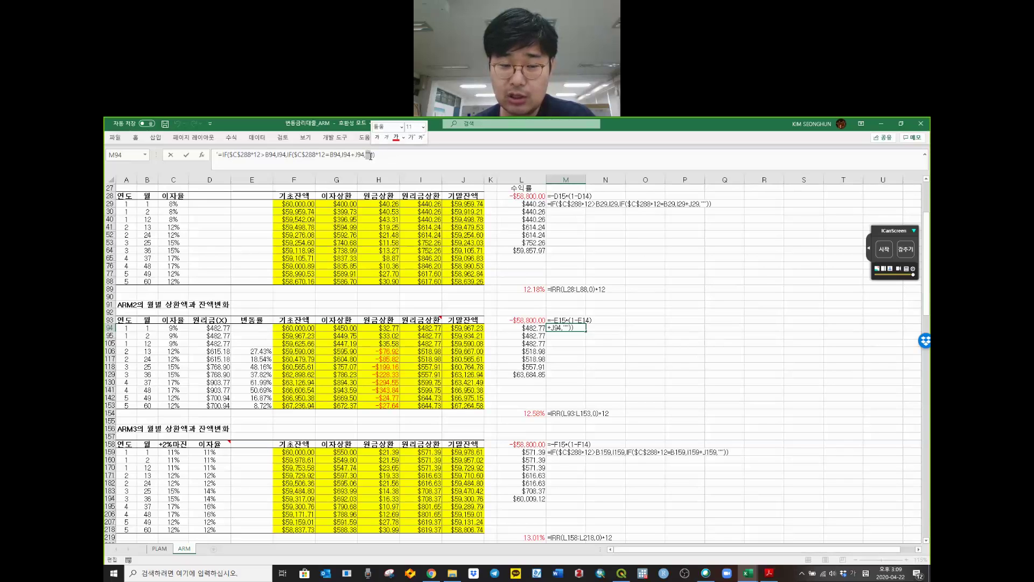
click(369, 156)
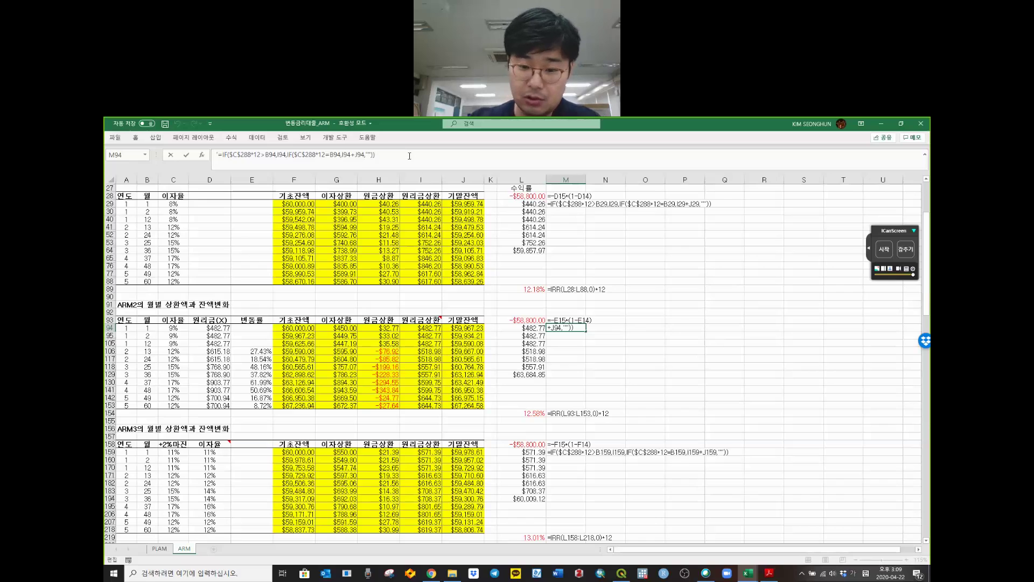
key(Return)
- Highlight the ARM2 cash flows L94 to L153 and inspect the whole IF formula of L94
click(529, 328)
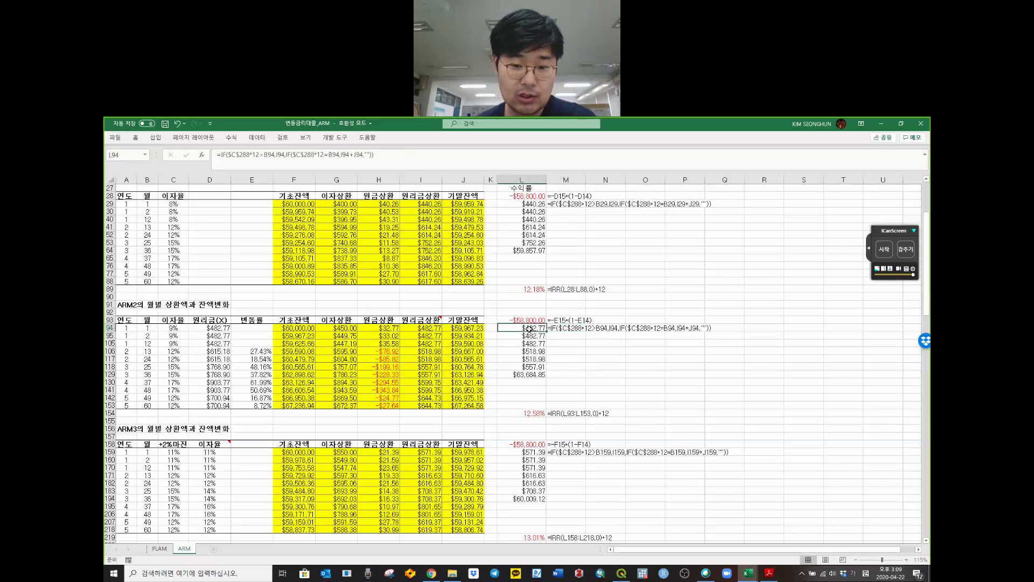
drag(529, 328, 527, 408)
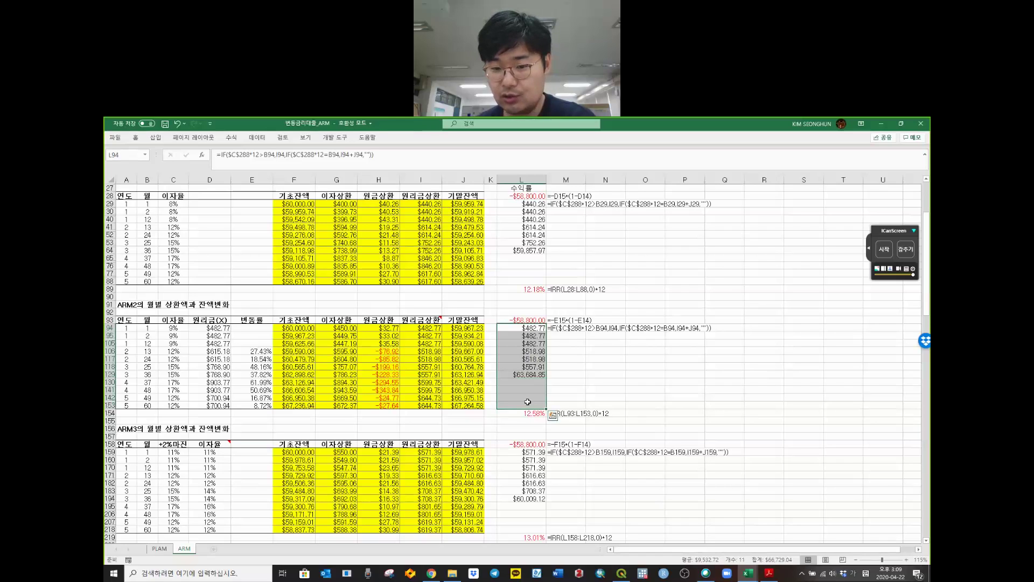
click(541, 328)
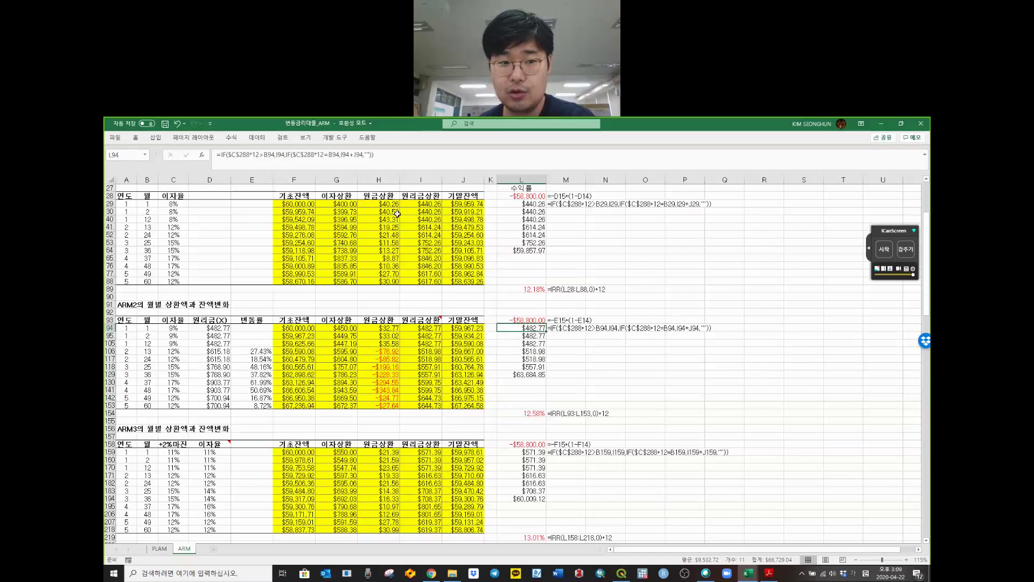
click(238, 156)
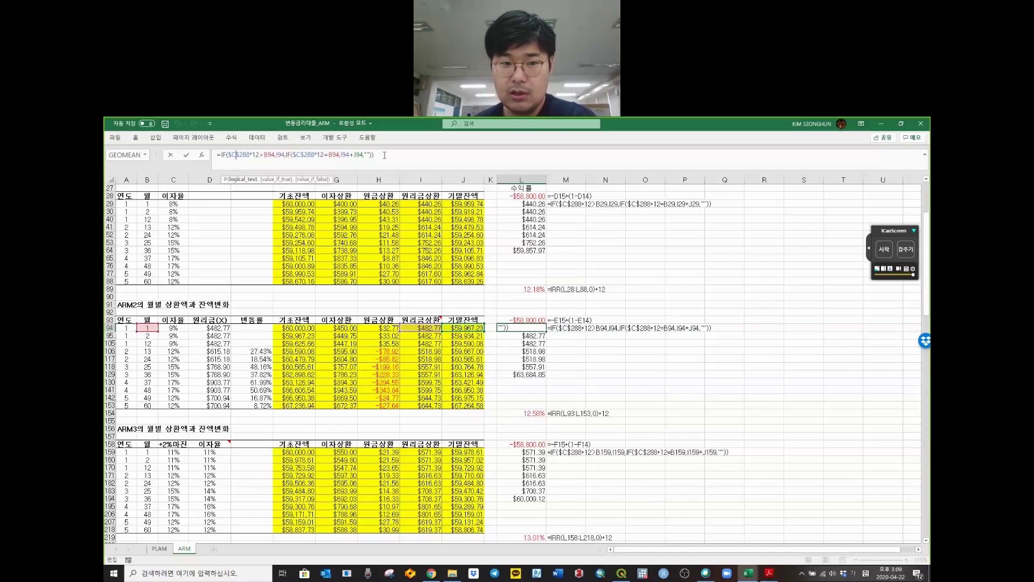
drag(386, 155, 199, 145)
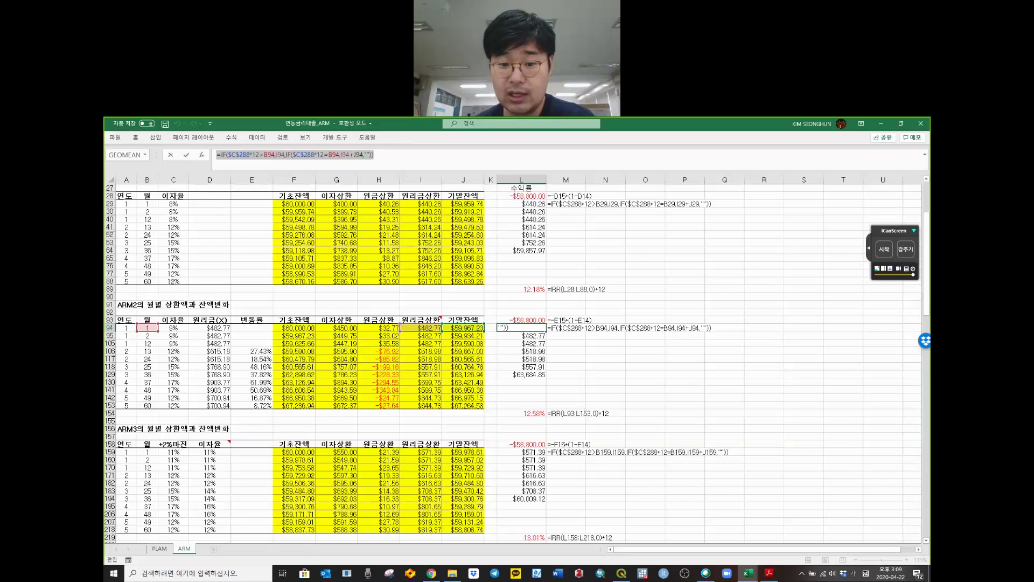
key(Return)
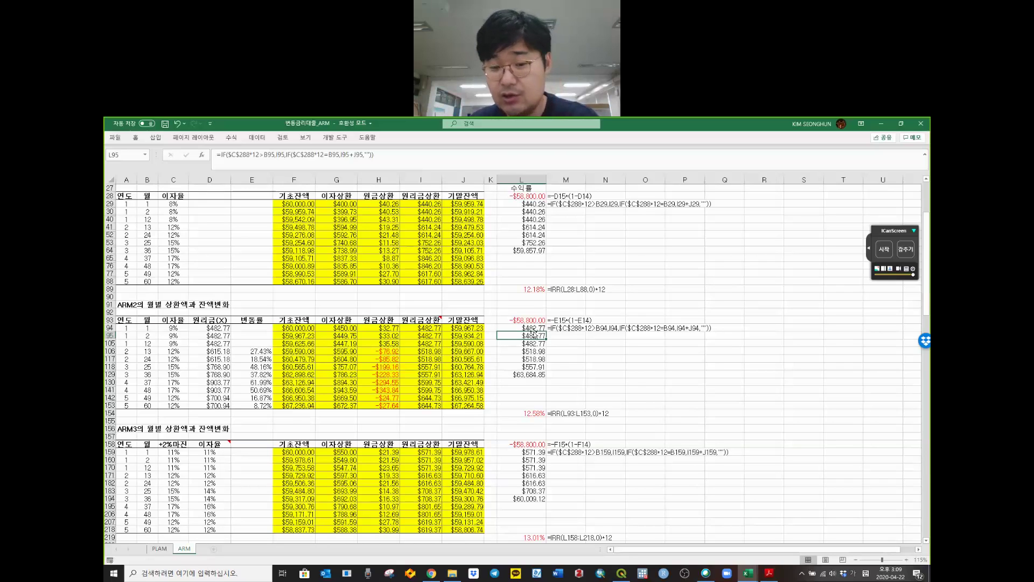
- Highlight the blank ARM2 cash flows L130 to L153 and check the IRR formulas in L154 and L89
drag(534, 327, 514, 398)
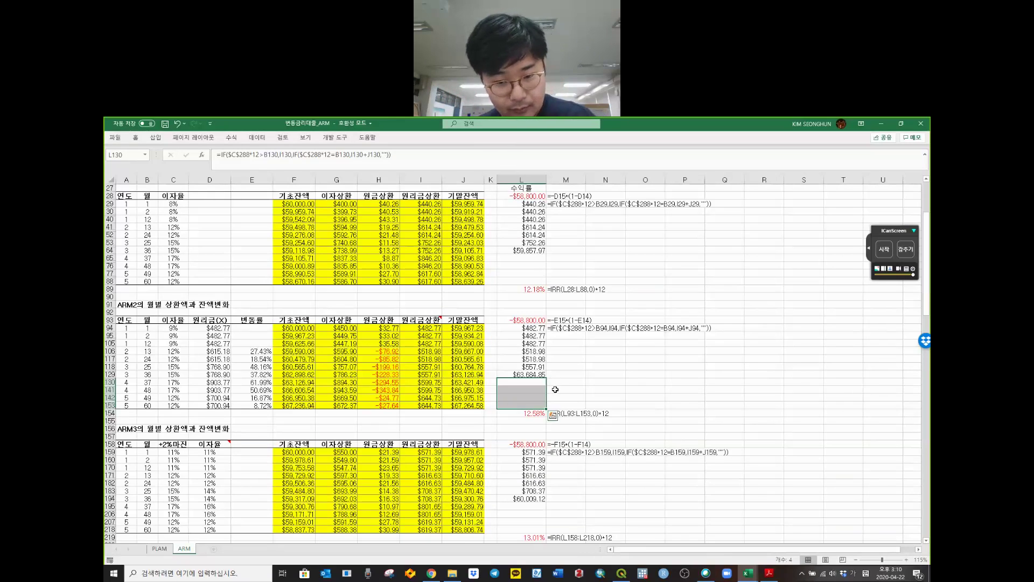
click(532, 414)
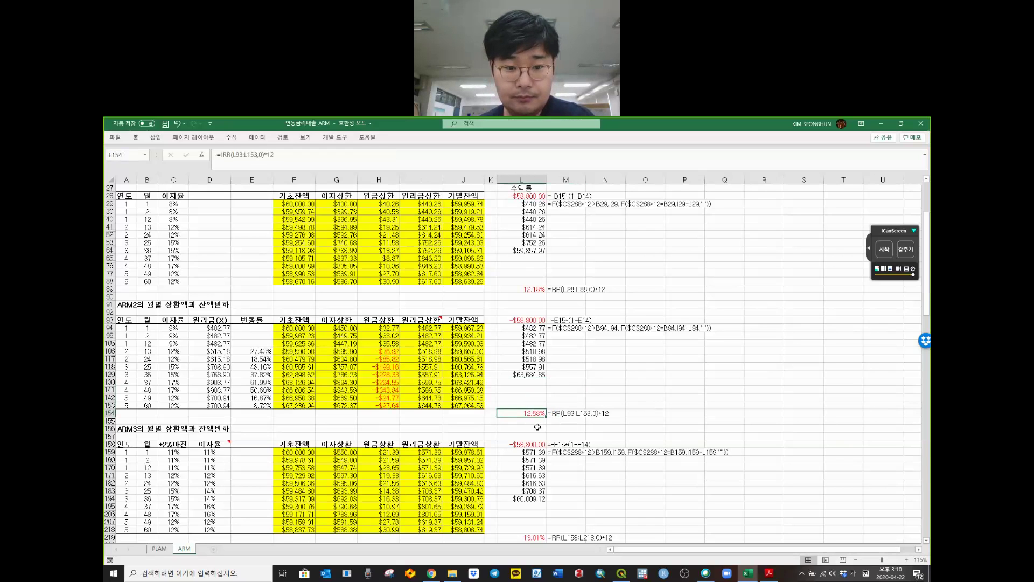
scroll(539, 425, up, 5)
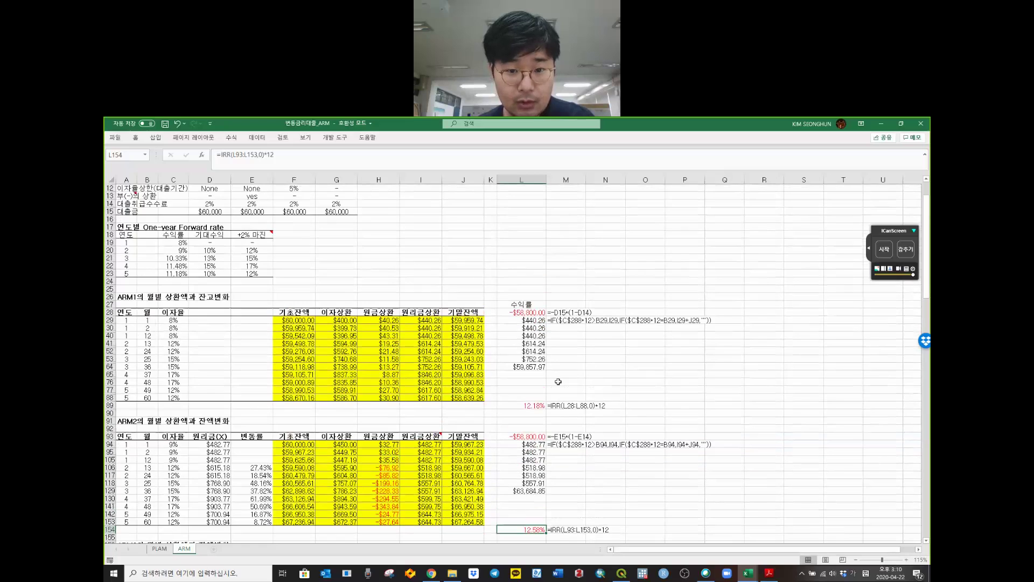
click(530, 407)
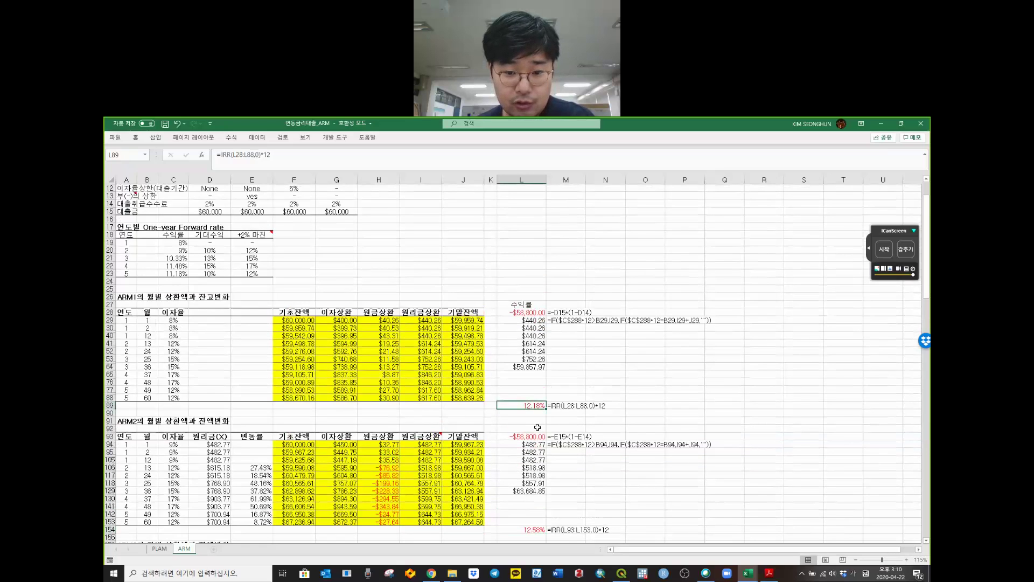
- Highlight the *12 factor in the ARM1 IRR formula of L89 and in the IF formula of L29
double_click(526, 406)
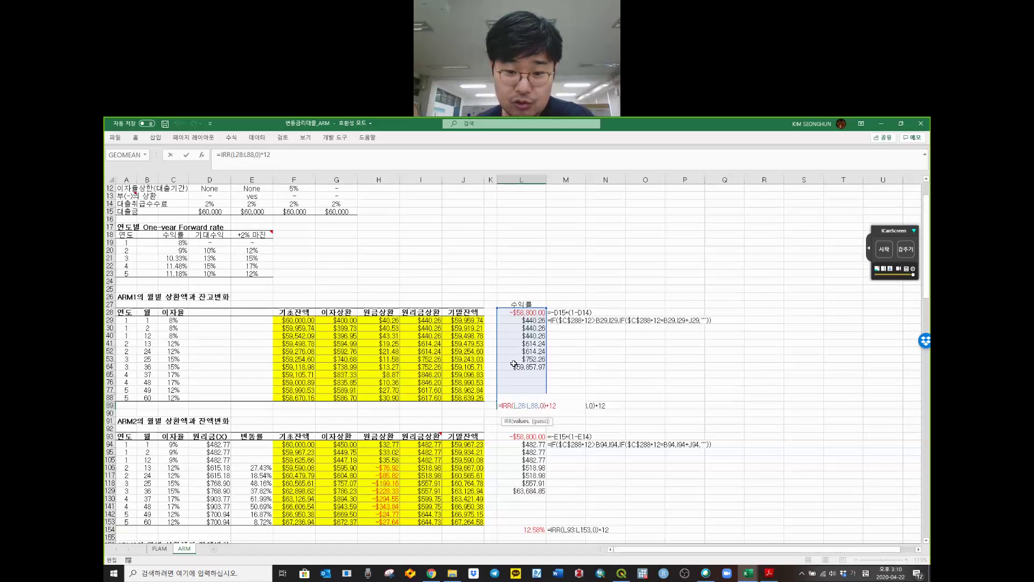
click(547, 407)
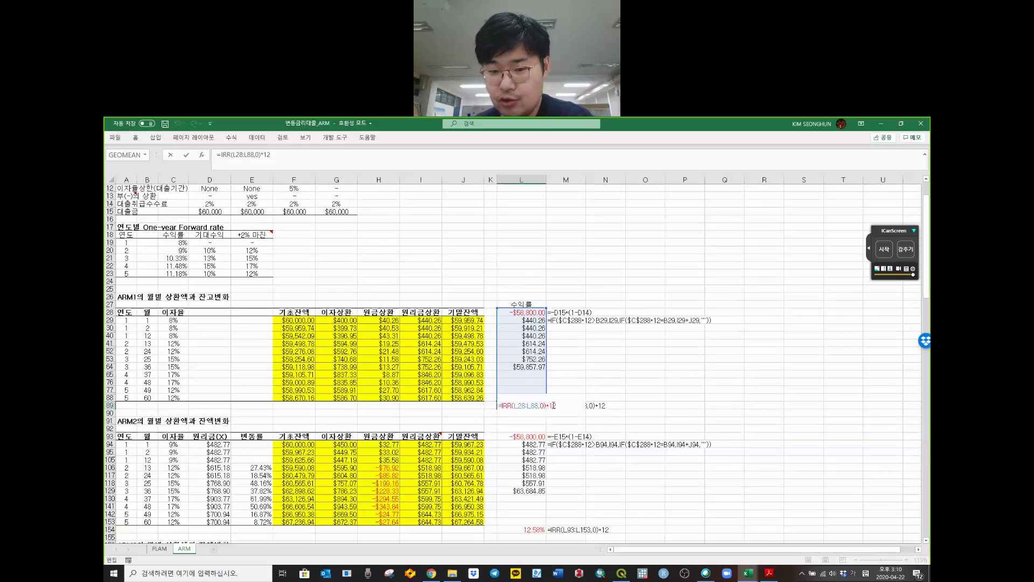
shift+click(563, 405)
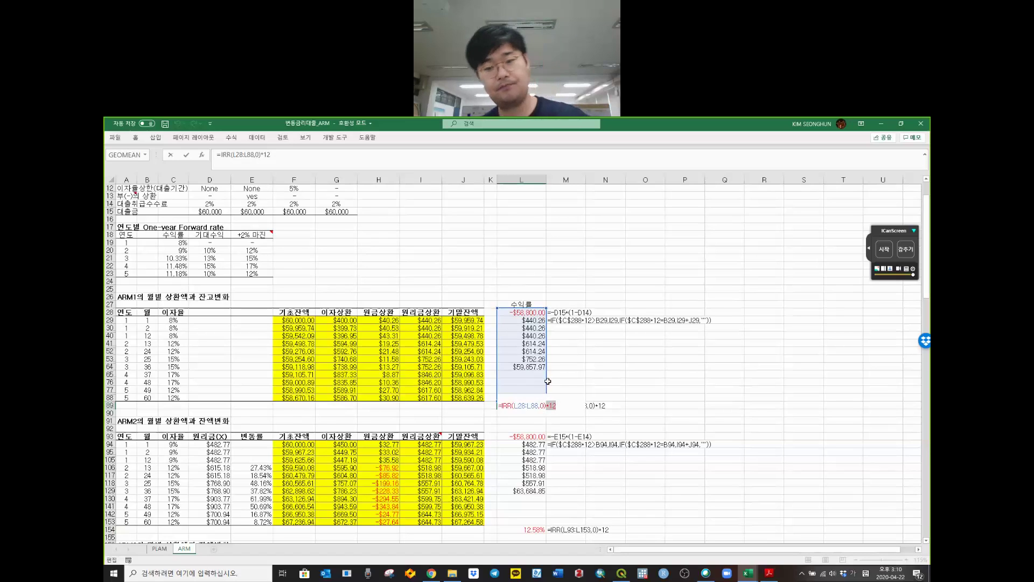
key(Escape)
click(536, 318)
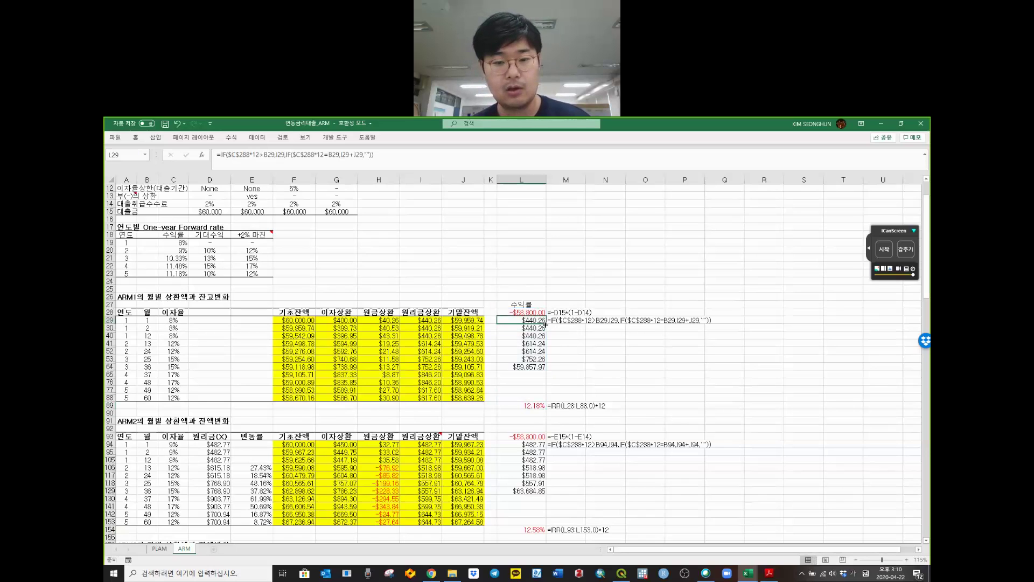
drag(250, 155, 260, 155)
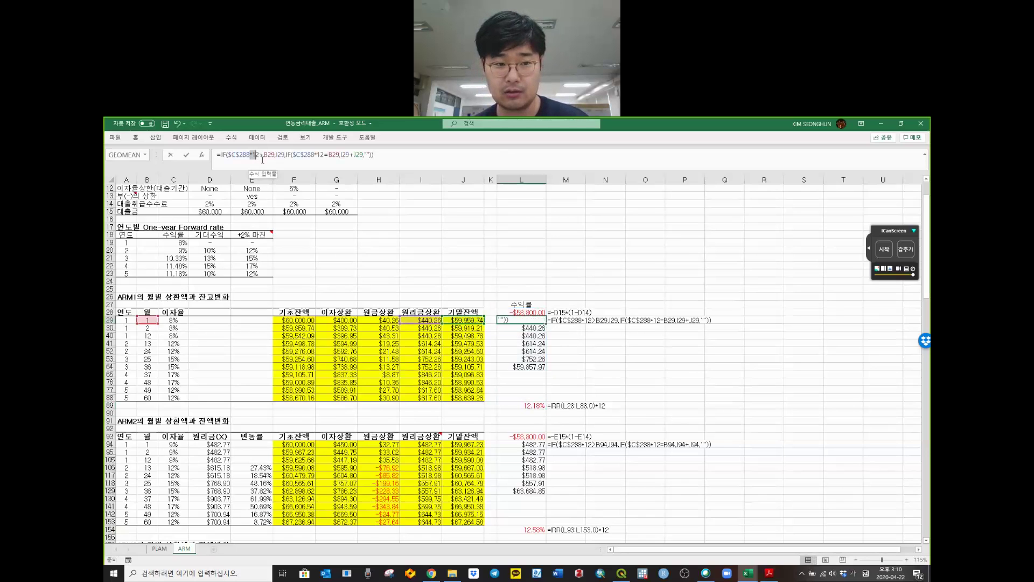
key(Escape)
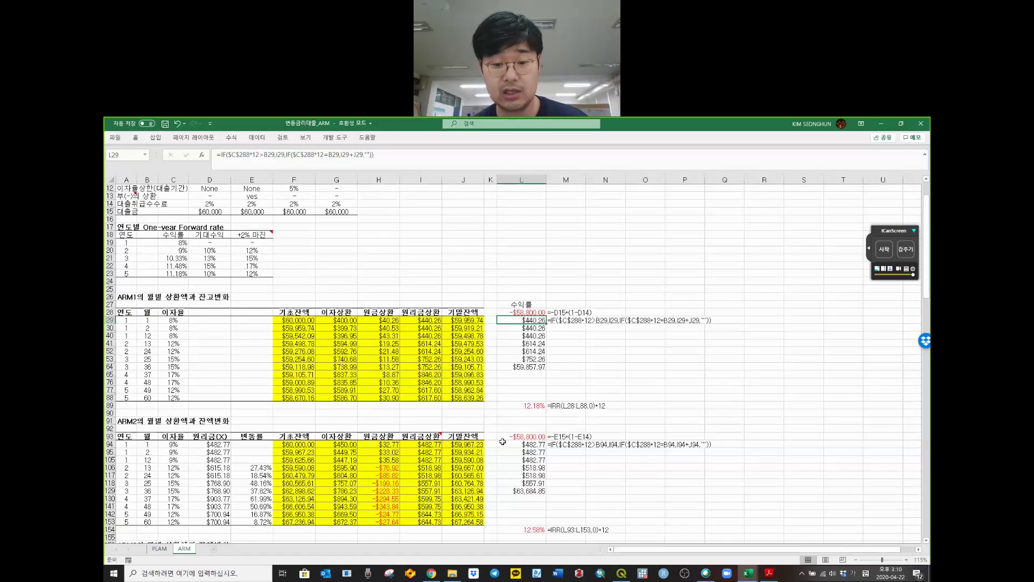
- Highlight the IRR(L28:L88,0) part of the ARM1 yield formula in L89
click(515, 407)
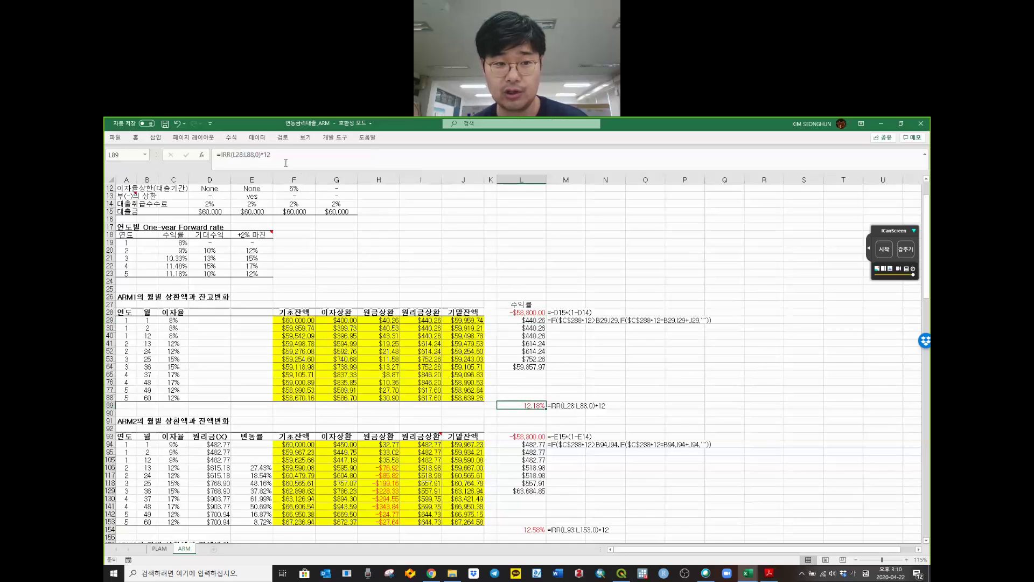
click(262, 155)
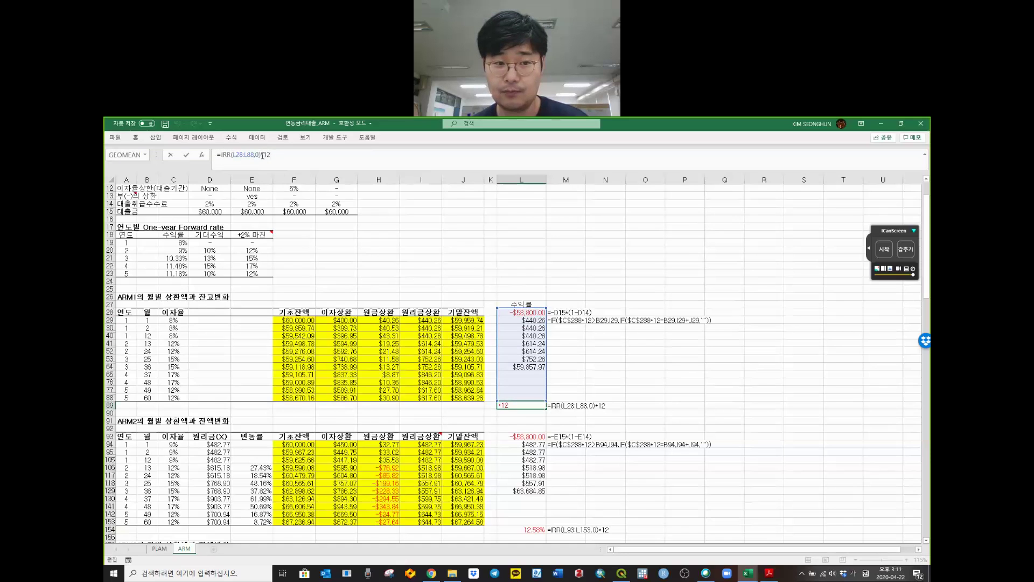
drag(261, 154, 221, 155)
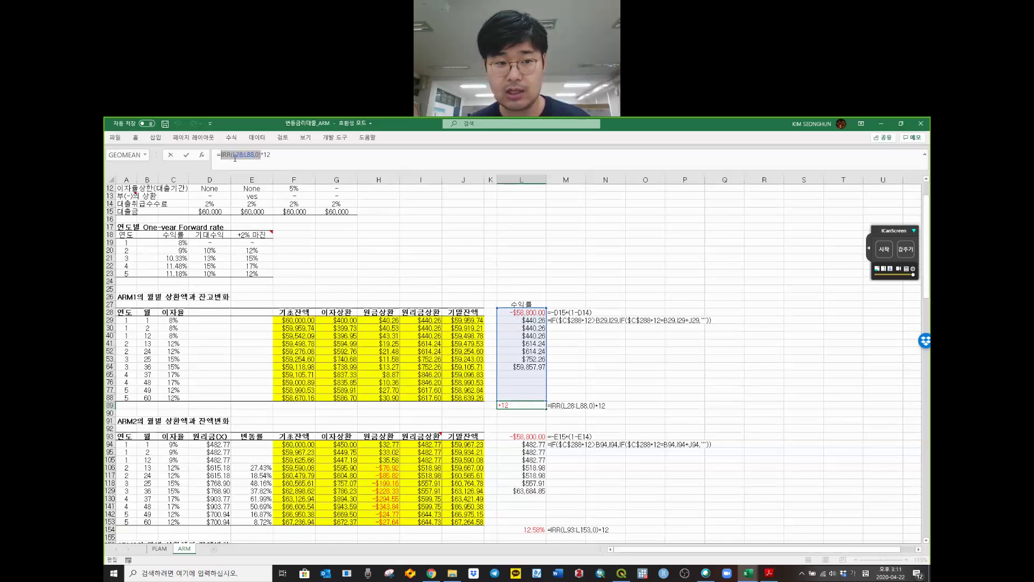
- Examine the cash-flow range and the multiplication by 12 in ARM1's IRR formula in L89, leaving the formula unedited
drag(232, 157, 256, 157)
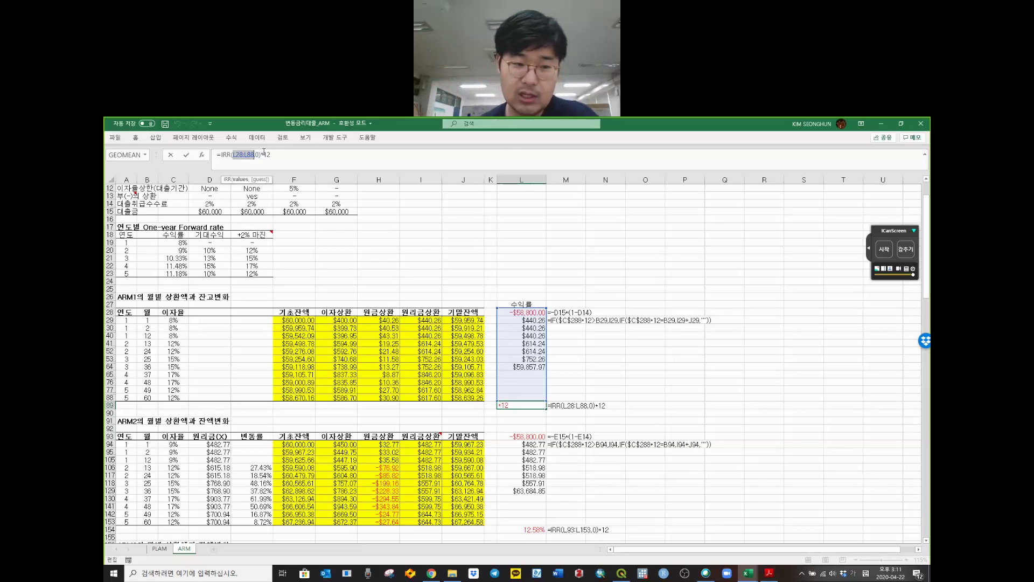
drag(260, 156, 278, 159)
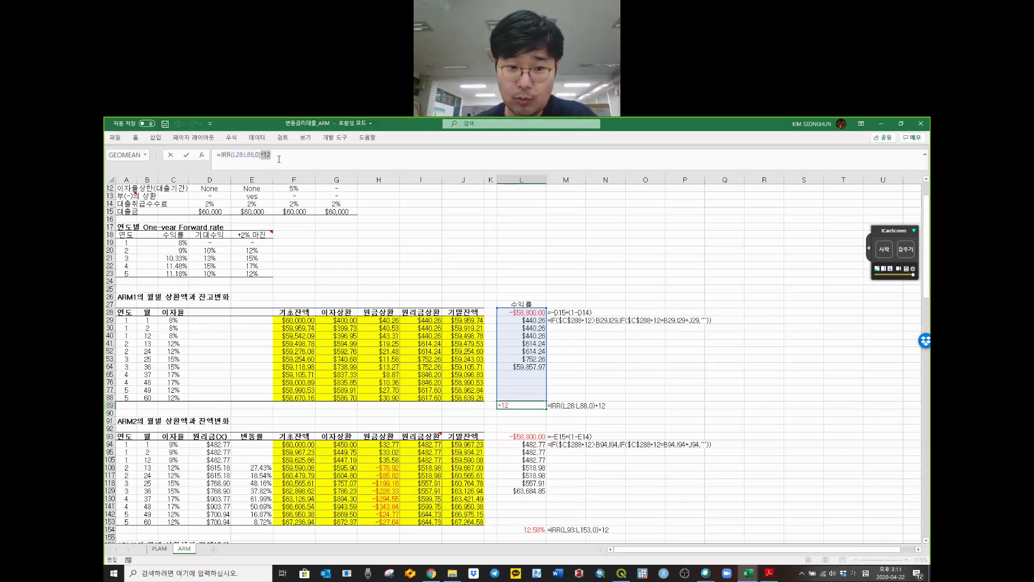
key(Escape)
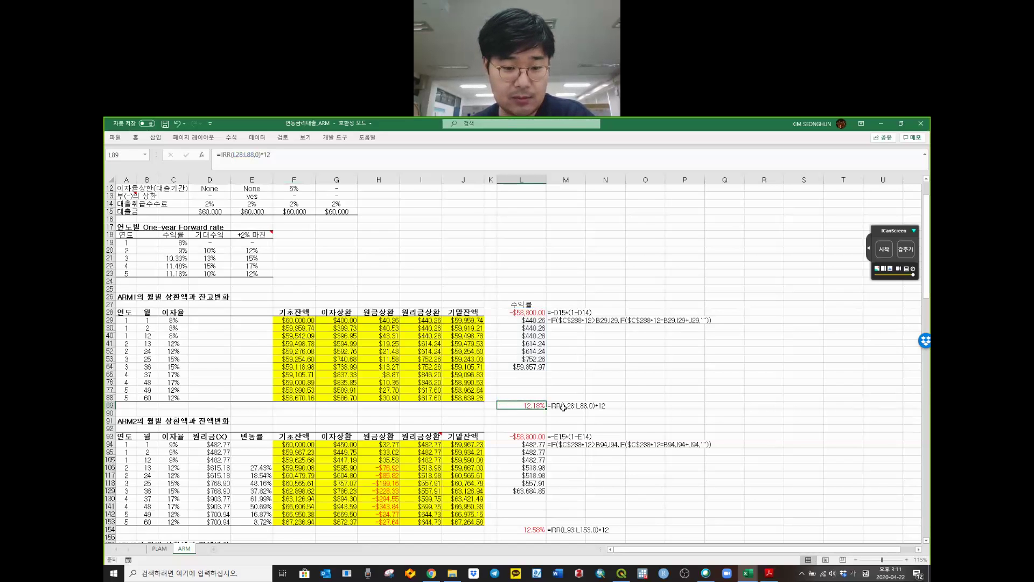
- Review the annualised IRR formulas of ARM2, ARM3 and FRM in cells L154, L219 and L284
scroll(563, 407, down, 4)
click(125, 328)
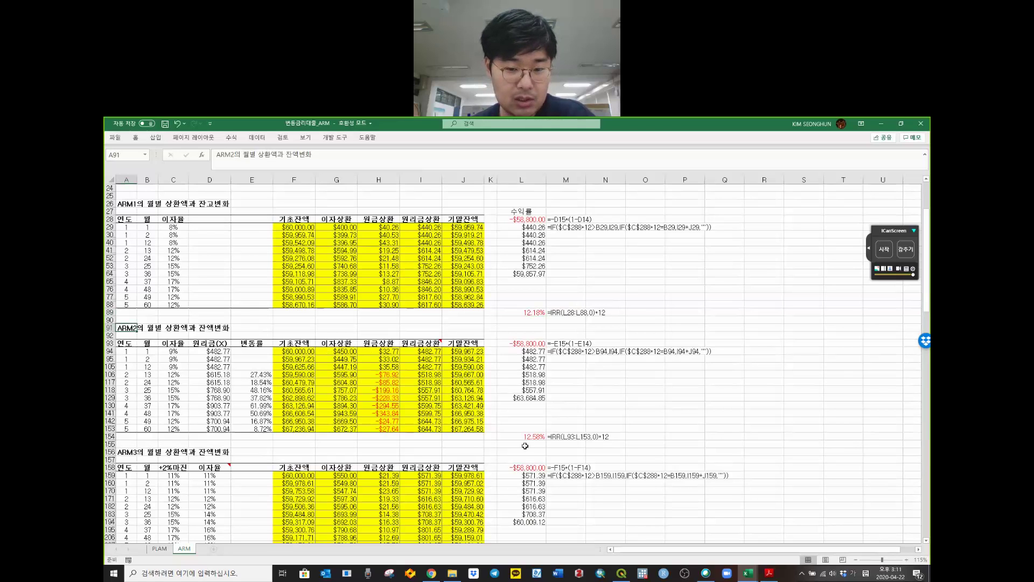
click(521, 436)
scroll(525, 520, down, 2)
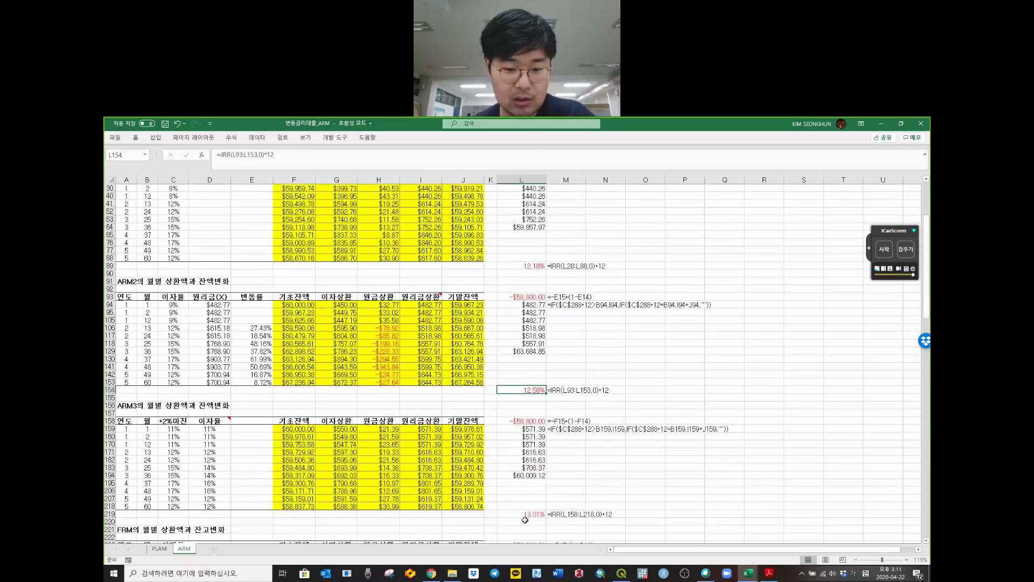
click(524, 514)
scroll(526, 515, down, 3)
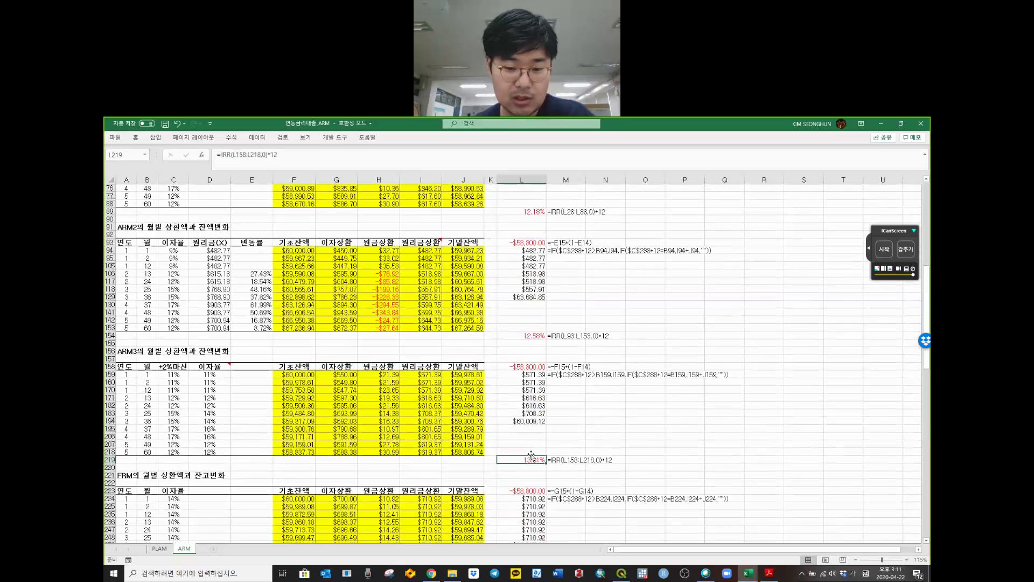
scroll(531, 454, down, 3)
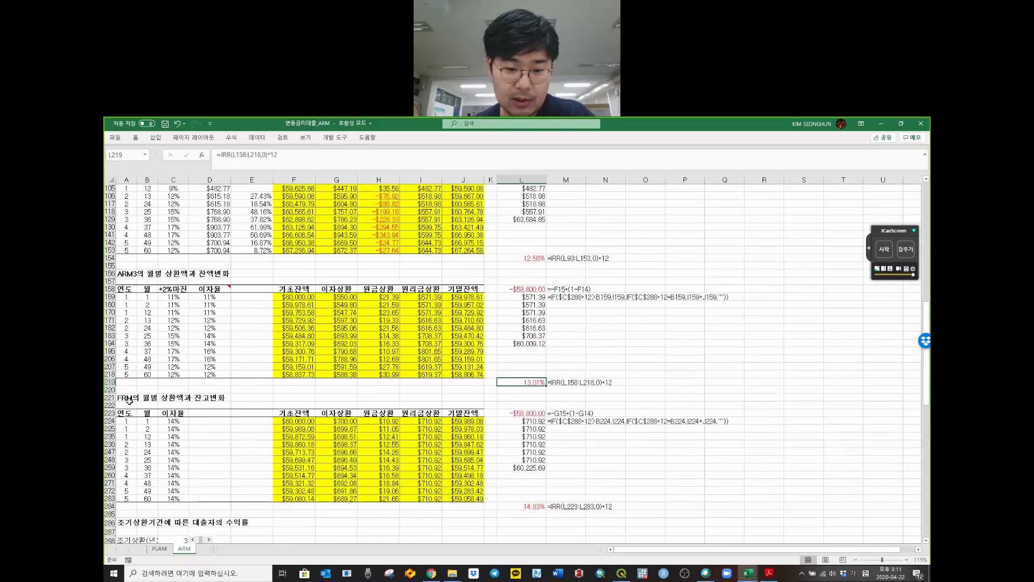
click(523, 507)
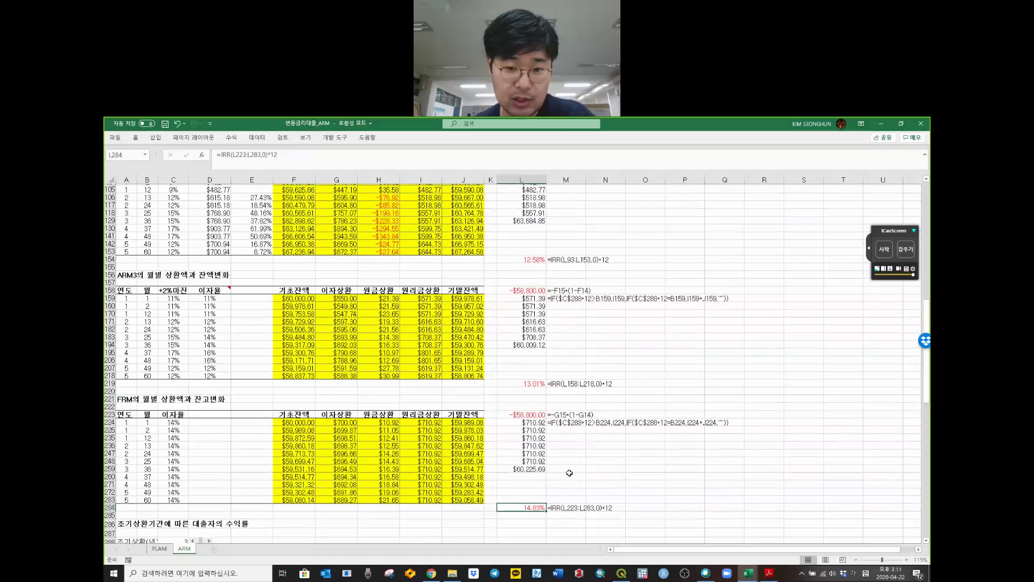
- Highlight ARM1's 수익률 column from its header through the IRR cell, and clear the selection
scroll(570, 473, up, 10)
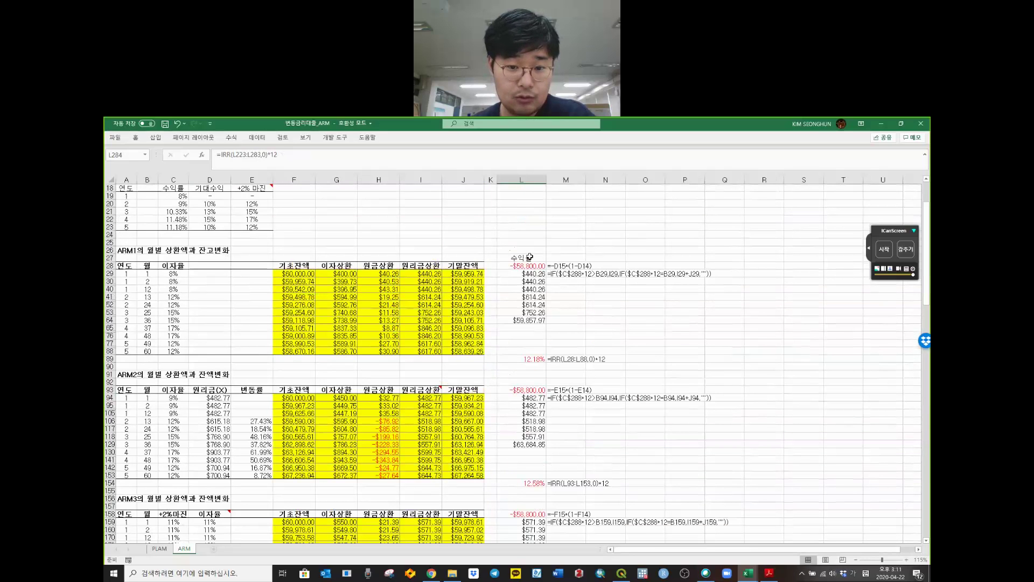
drag(530, 257, 522, 368)
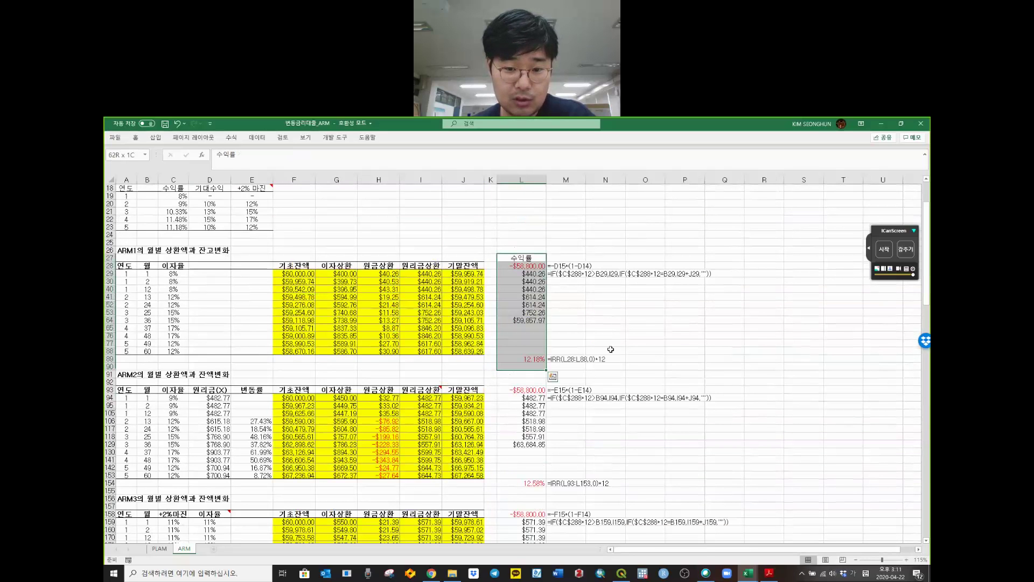
click(454, 368)
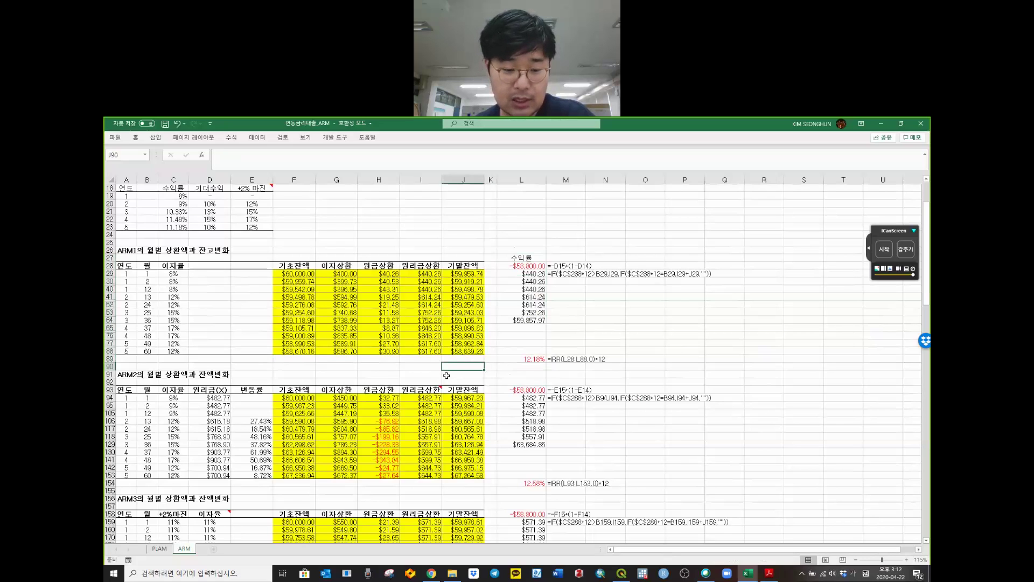
click(351, 374)
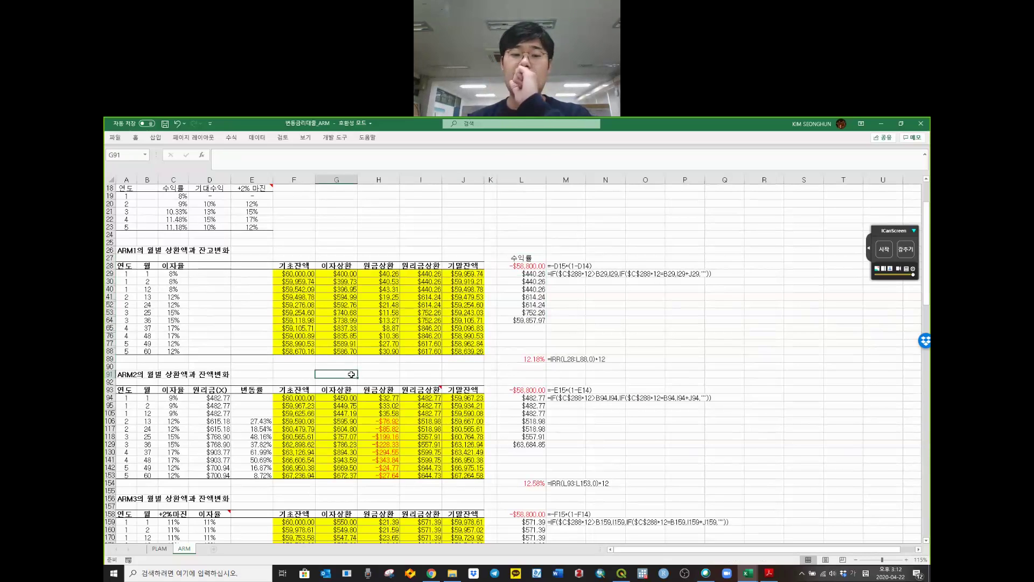
- Switch to the textbook PDF in Adobe Acrobat Reader, look through the ARM2 repayment pages, and return to the workbook
click(769, 573)
scroll(808, 483, down, 2)
scroll(808, 483, up, 2)
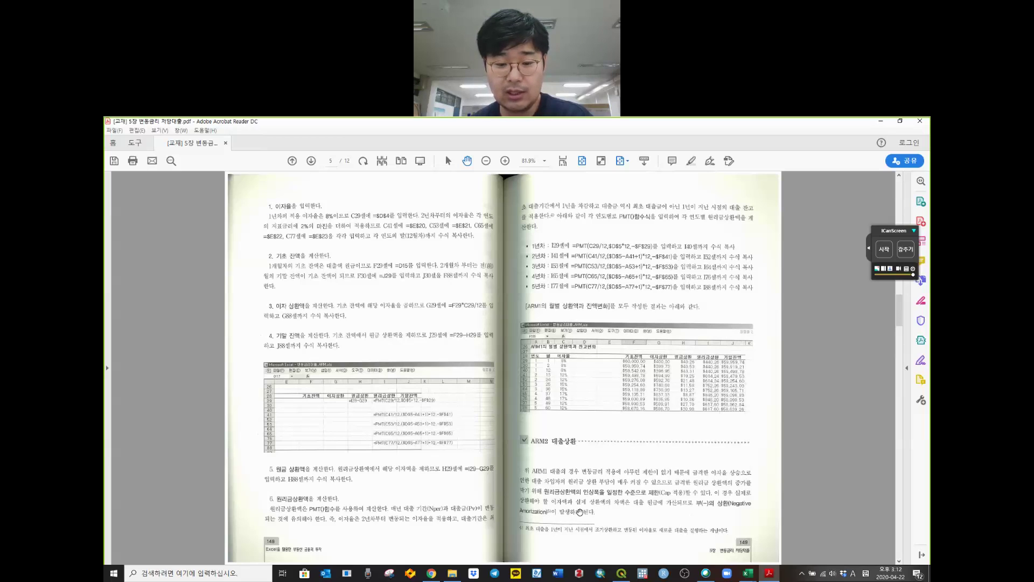
scroll(595, 496, down, 2)
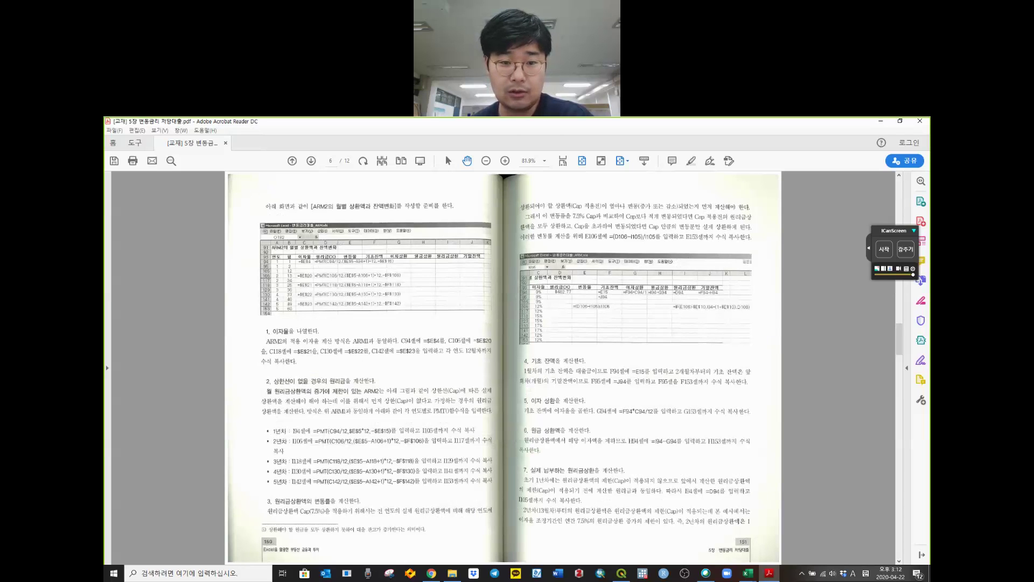
click(878, 121)
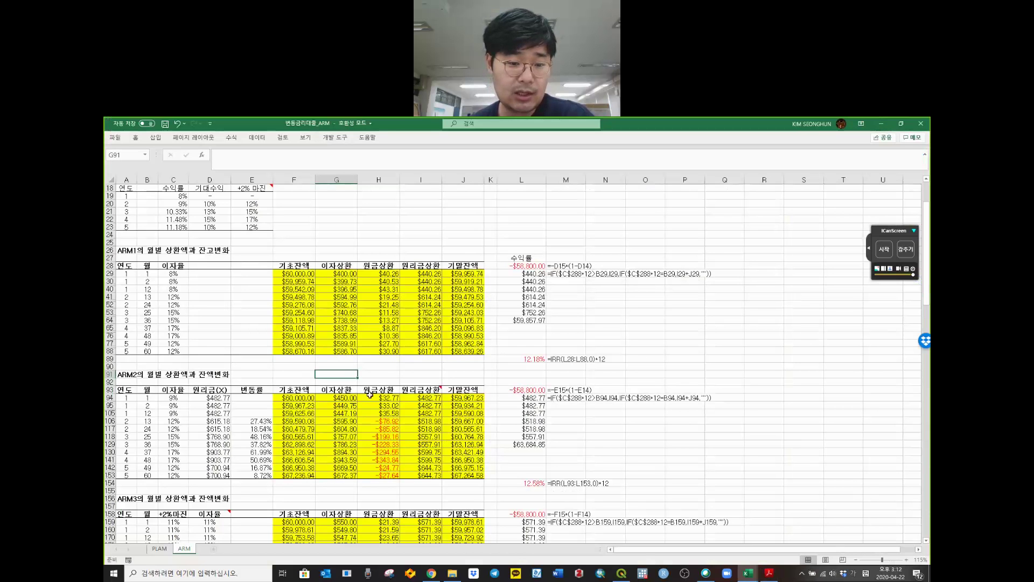
- Review ARM2's 원리금(X) payments in D94:D153 and check its payment cap in cell E10
click(645, 351)
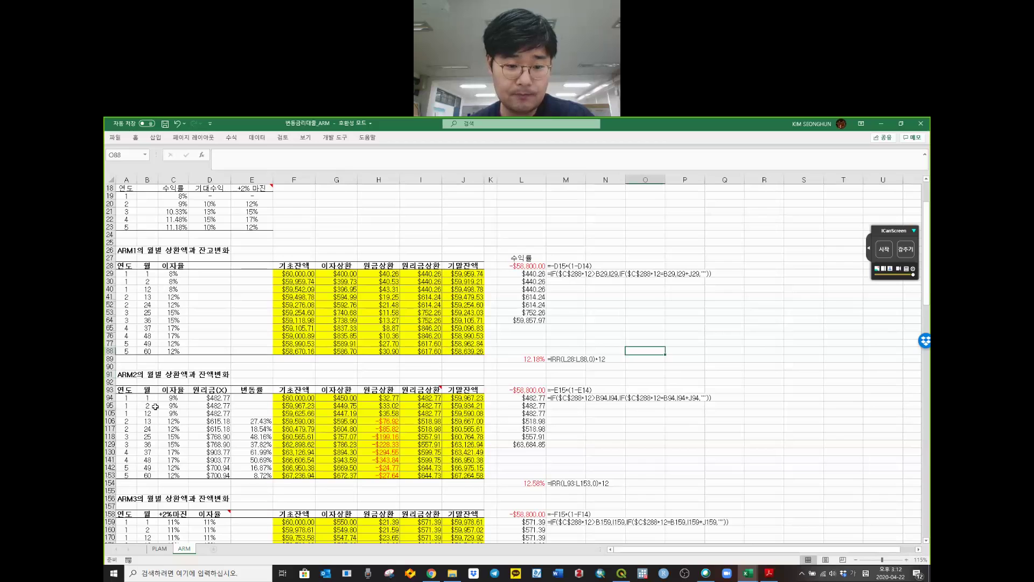
click(219, 399)
key(ctrl+shift+Down)
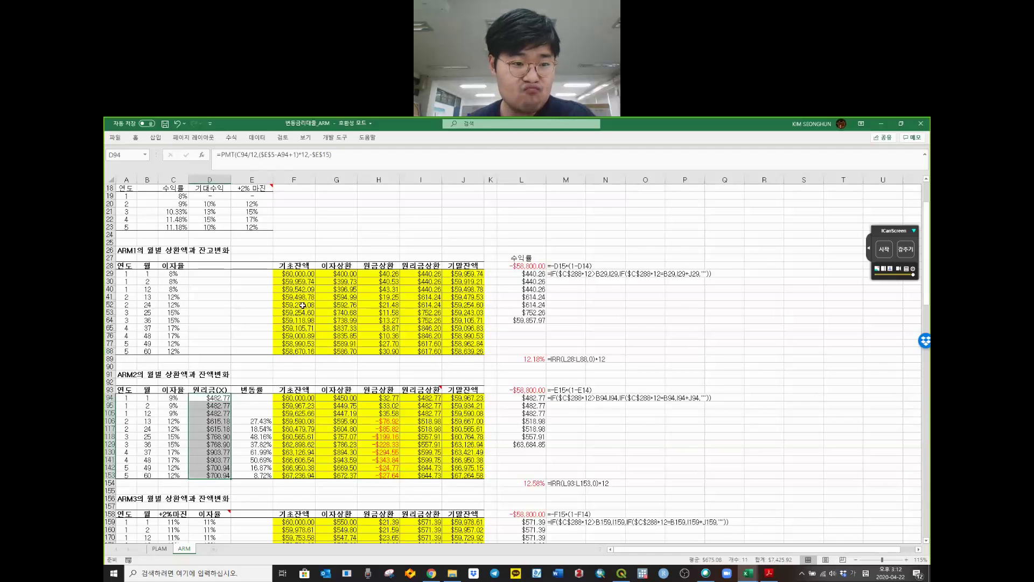
scroll(305, 302, up, 5)
scroll(305, 302, up, 1)
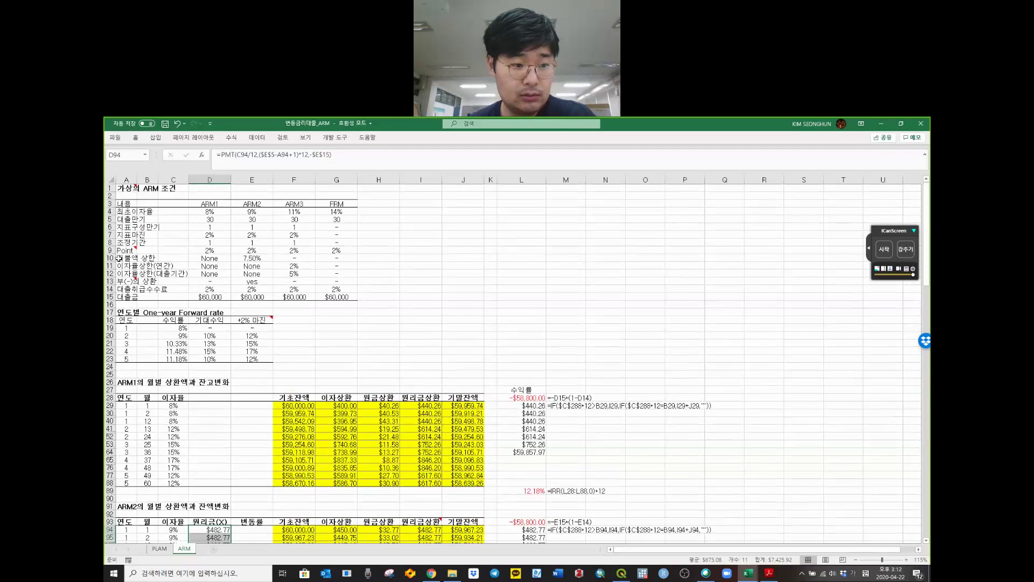
click(253, 258)
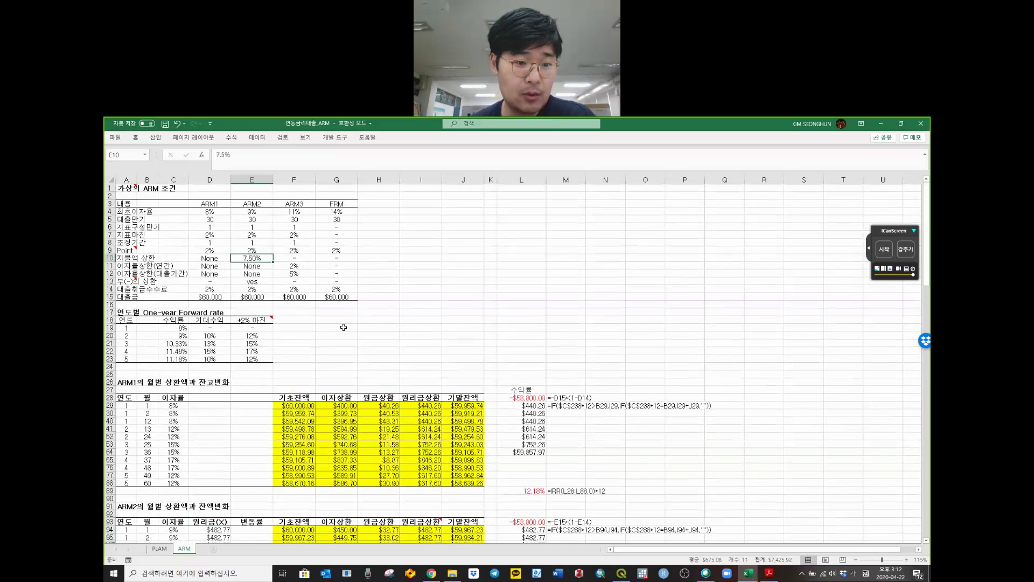
- Examine ARM2's 변동률 column and how the formula in E106 compares D106 with I105, leaving it unedited
scroll(345, 326, down, 4)
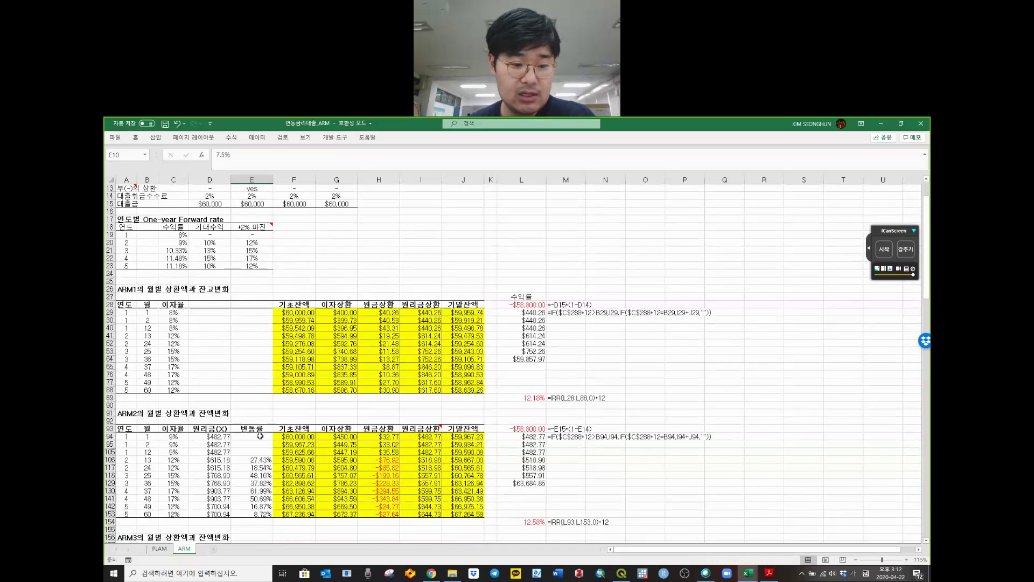
drag(264, 436, 263, 515)
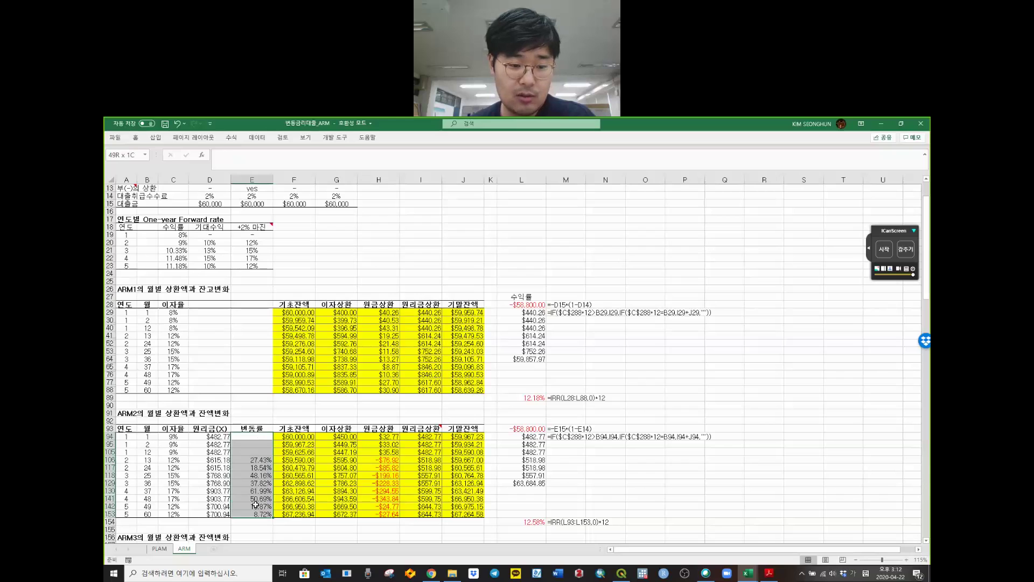
click(246, 442)
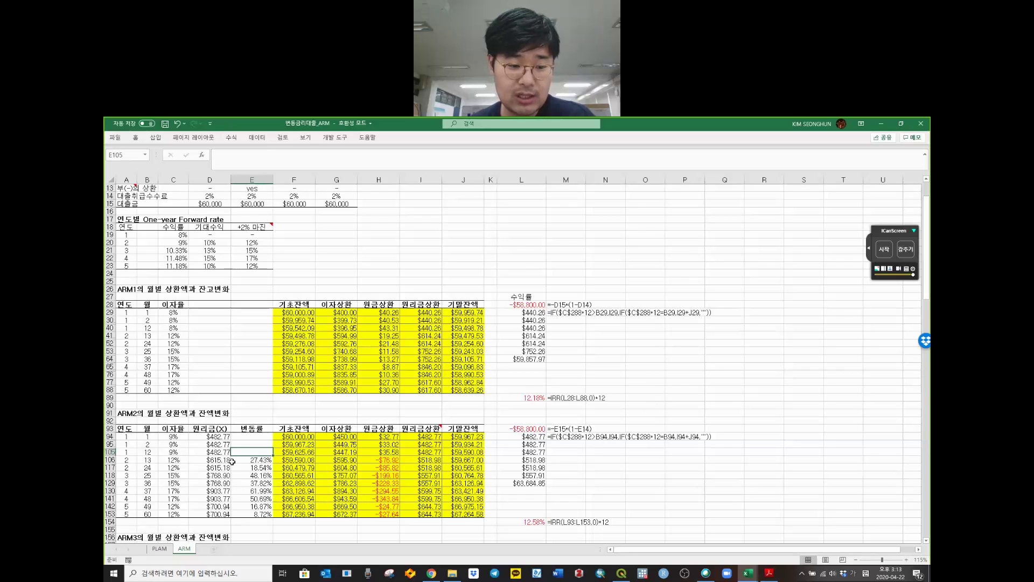
click(252, 460)
double_click(251, 459)
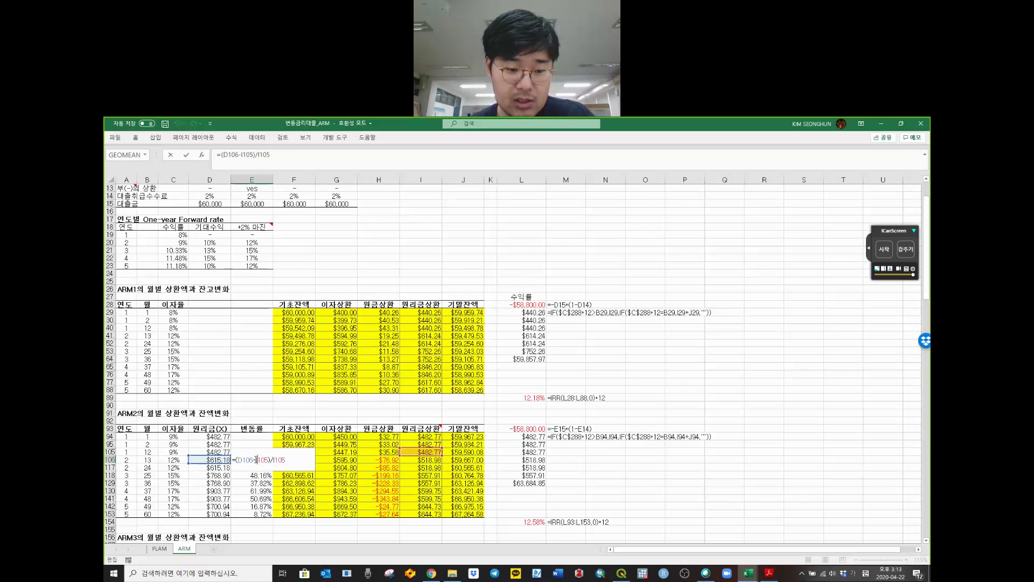
drag(257, 459, 267, 459)
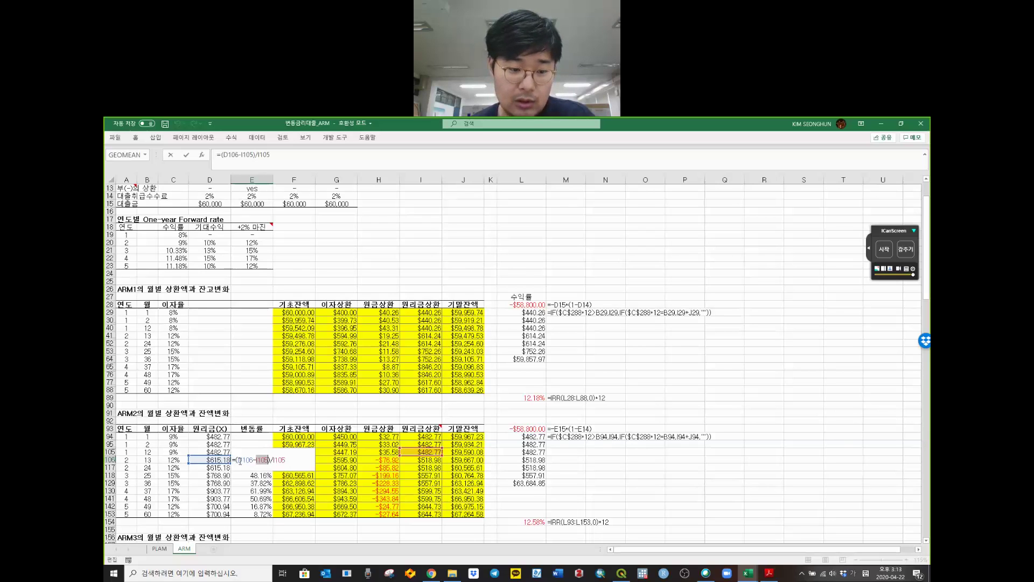
drag(236, 459, 253, 460)
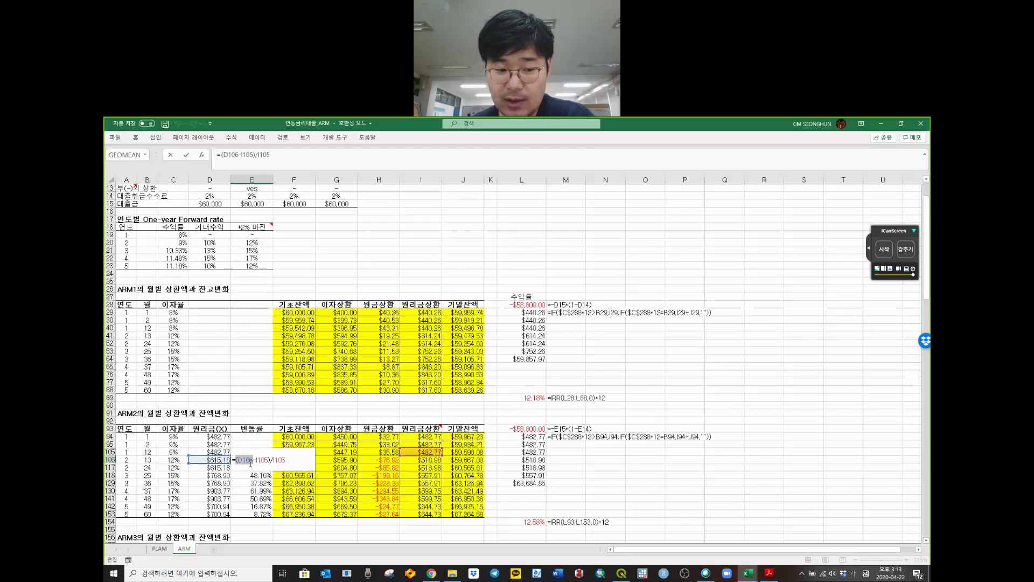
drag(294, 461, 228, 462)
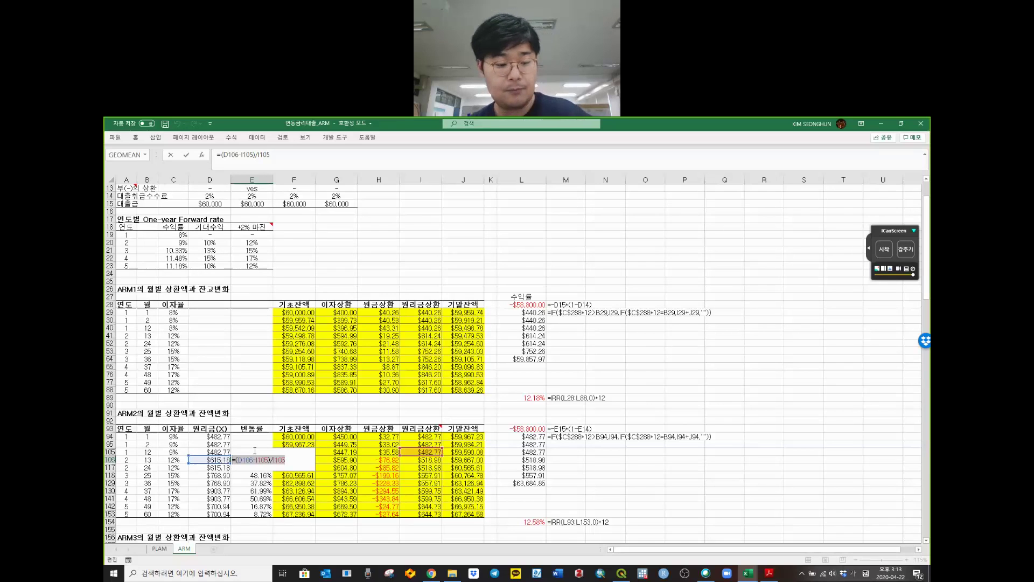
key(Escape)
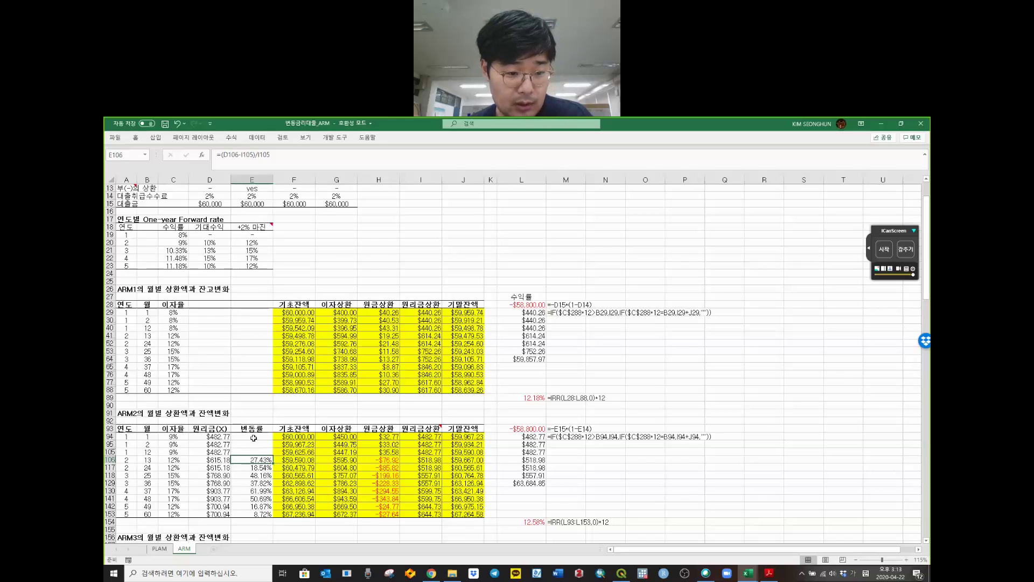
- Highlight ARM2's 원리금(X) and 변동률 columns together and separately to review their rows 93 to 153
drag(214, 429, 250, 512)
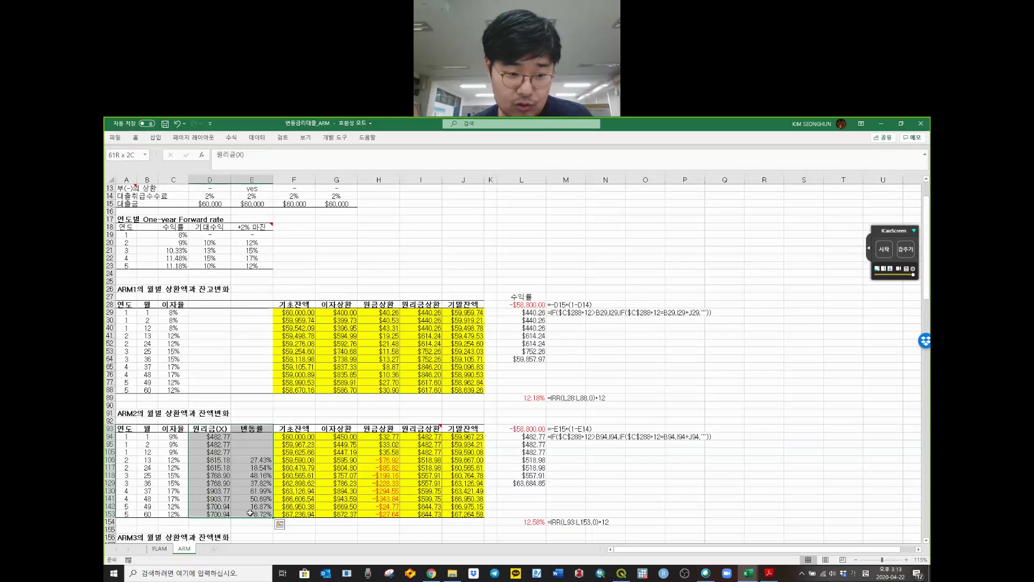
click(219, 429)
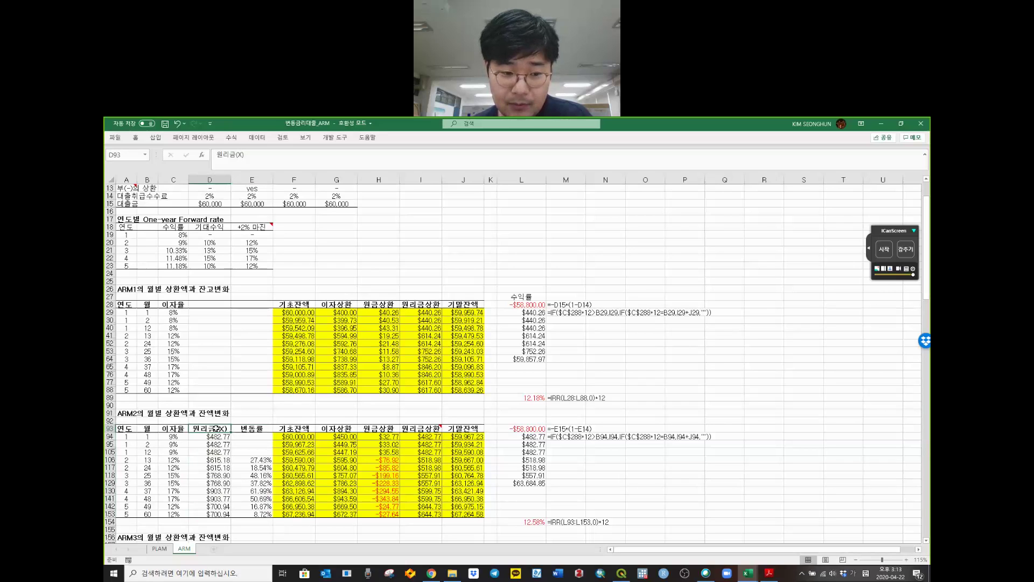
drag(216, 429, 205, 512)
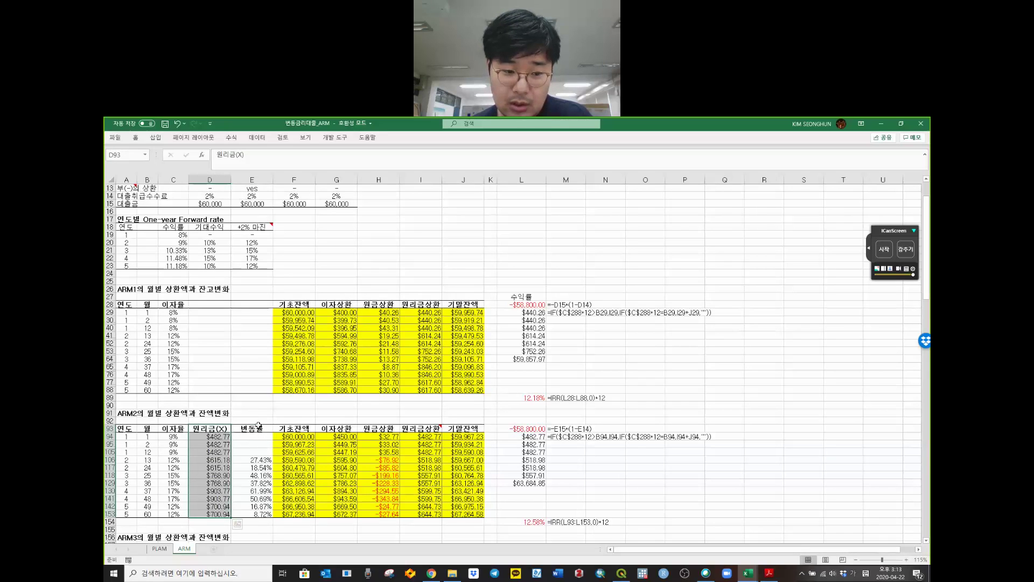
drag(252, 428, 250, 514)
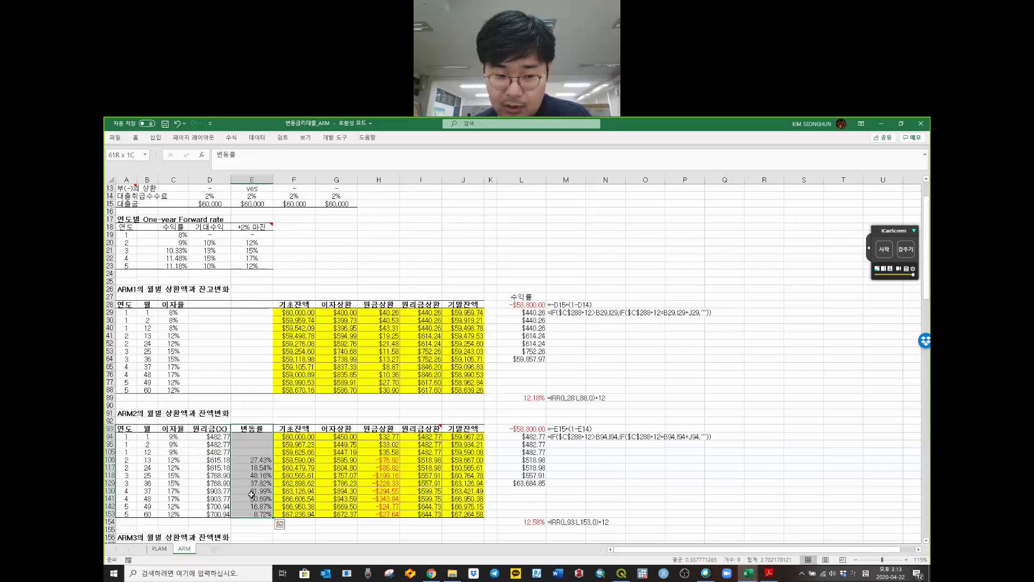
- Examine the formulas behind ARM2's first-month opening balance in F94 and interest payment in G94
click(308, 437)
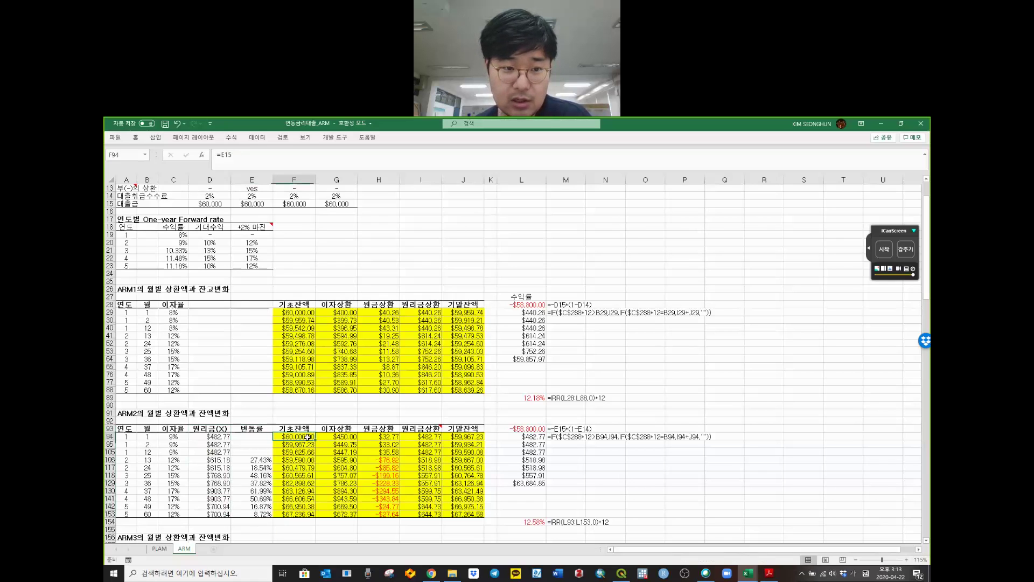
double_click(308, 437)
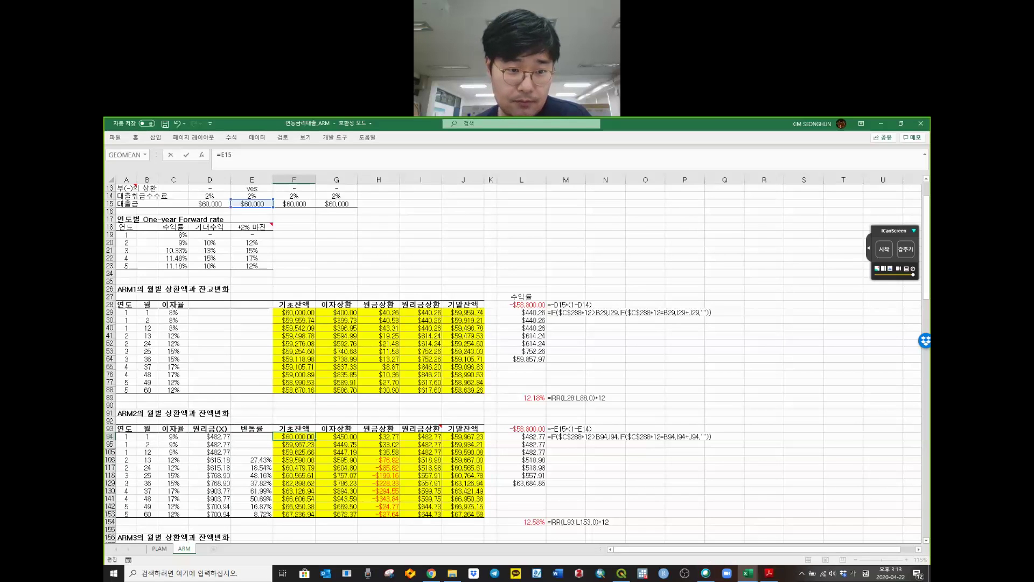
scroll(329, 386, up, 1)
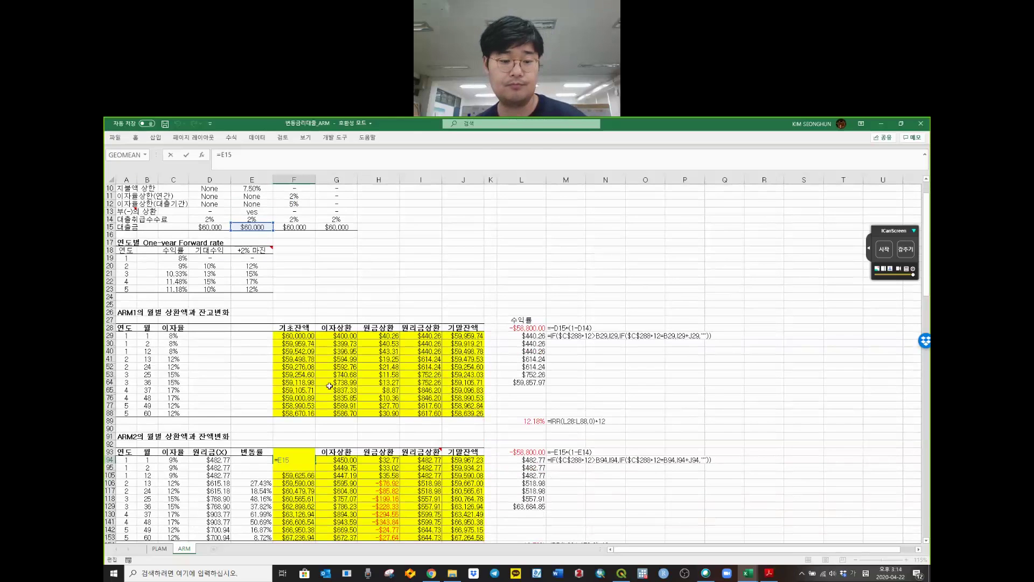
key(Return)
click(343, 460)
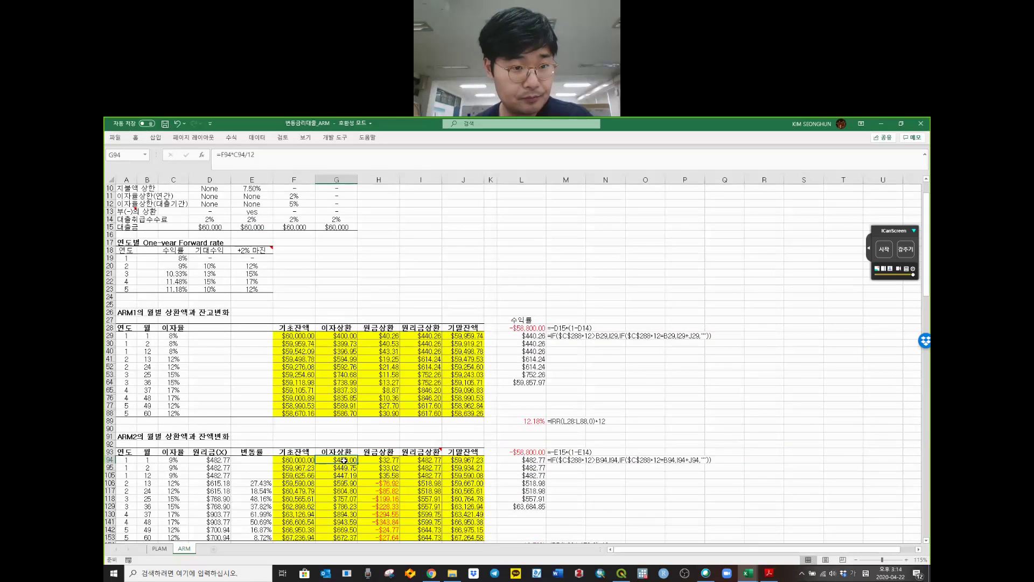
- Inspect the interest payment formula in G94 and check the same column in G105, G117 and G130
double_click(343, 460)
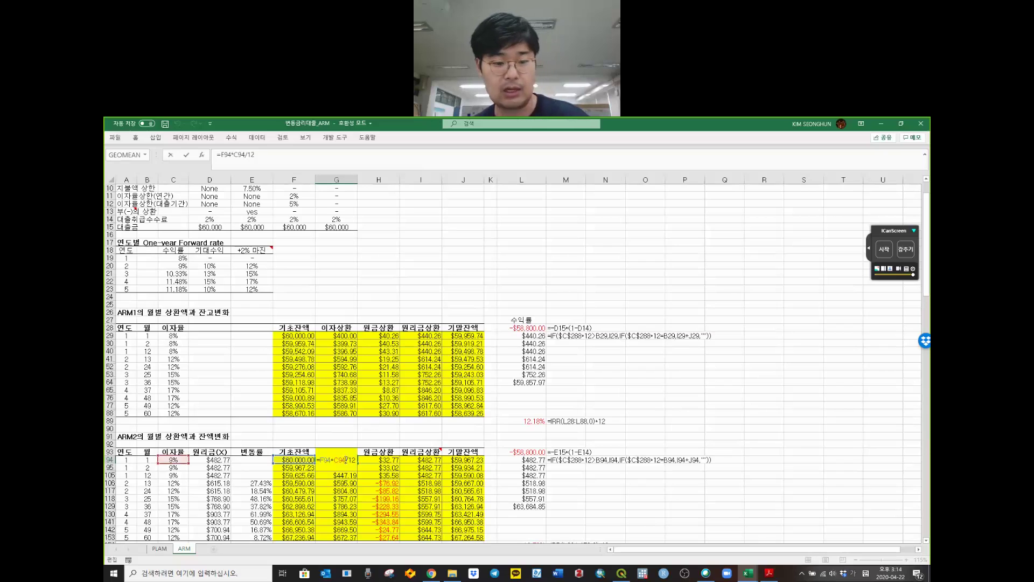
key(Escape)
click(352, 474)
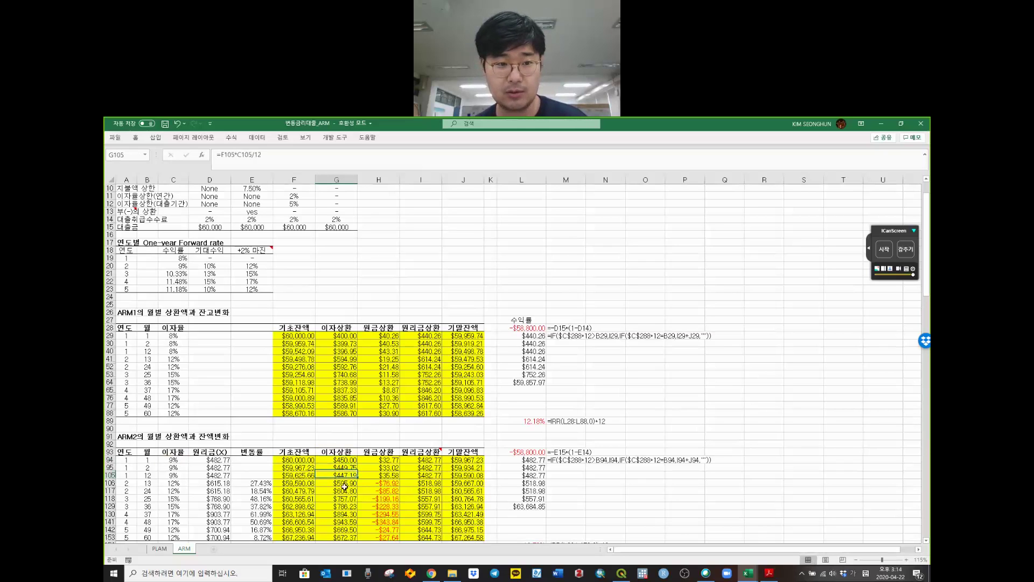
click(345, 489)
click(347, 514)
- Examine the formula behind ARM2's first-month principal payment in H94, leaving it unedited
click(382, 459)
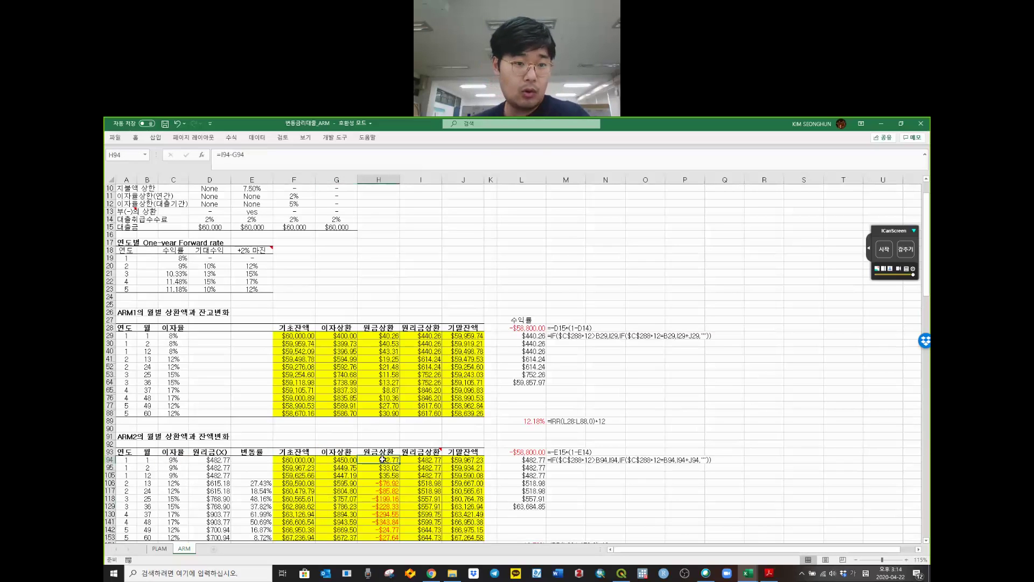
double_click(382, 459)
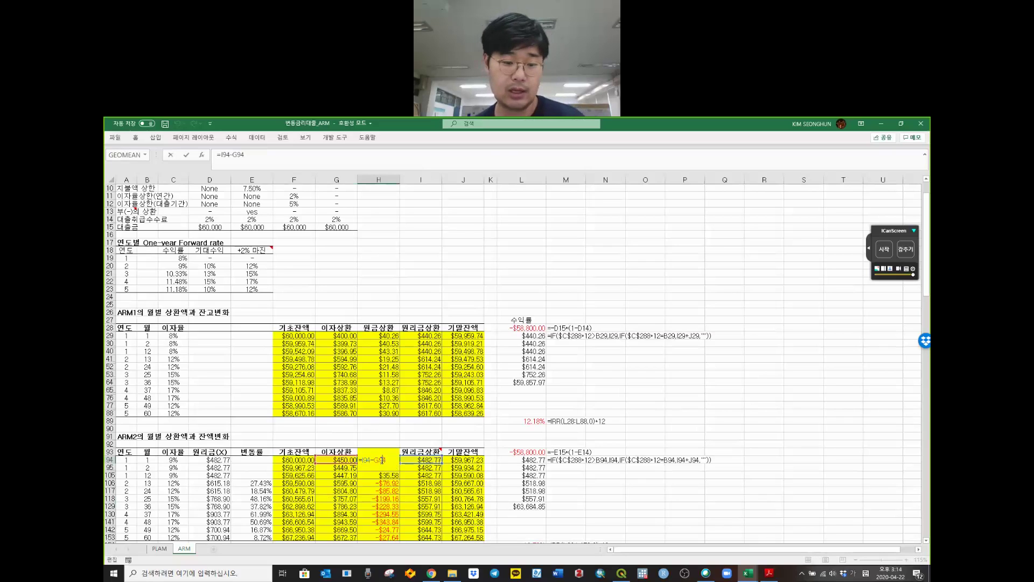
key(Escape)
- Trace ARM2's total payment in I94 to the PMT formula in D94, and highlight the first-year payments I94:I105
click(424, 460)
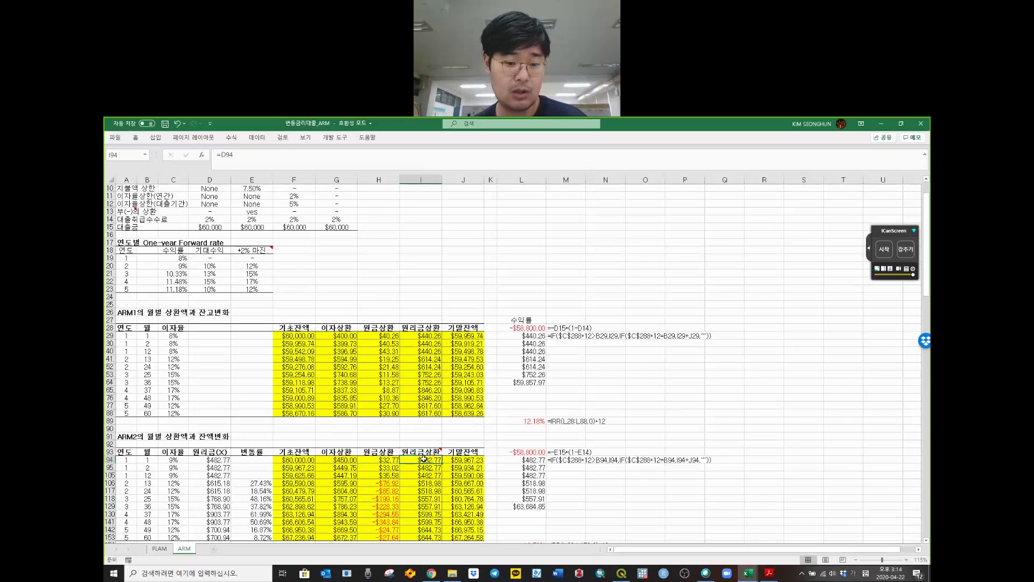
double_click(424, 459)
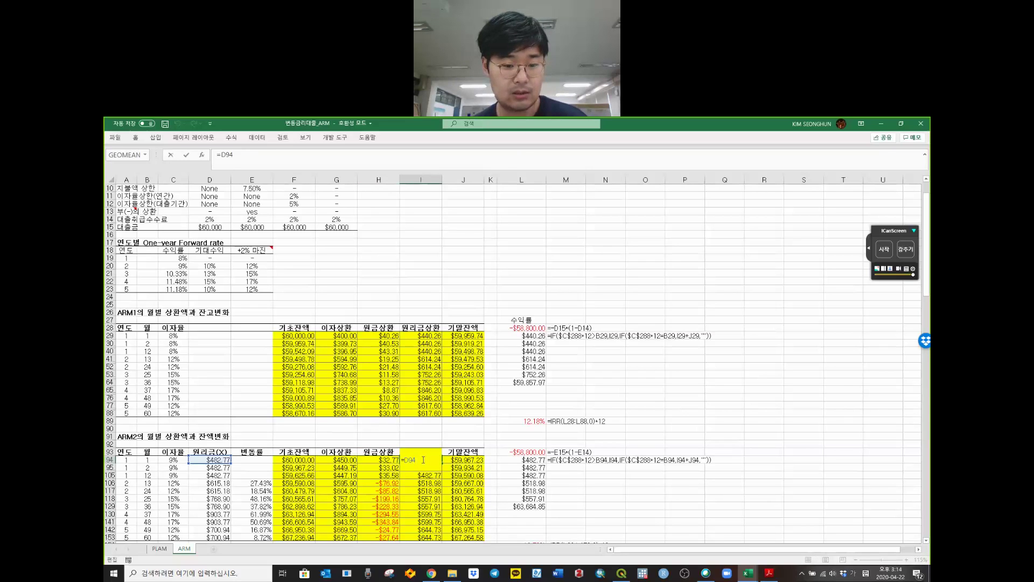
click(210, 460)
double_click(211, 459)
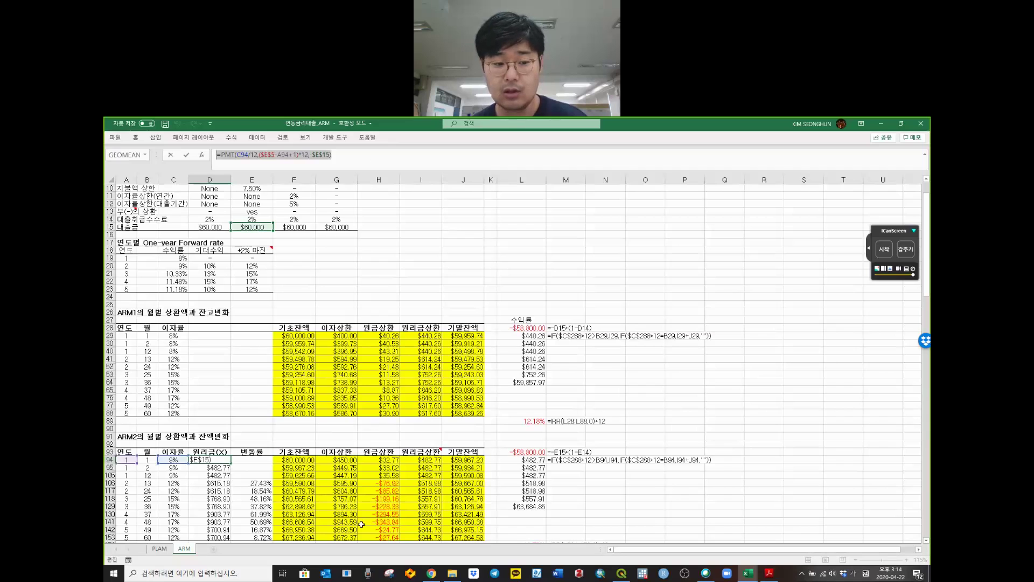
key(Escape)
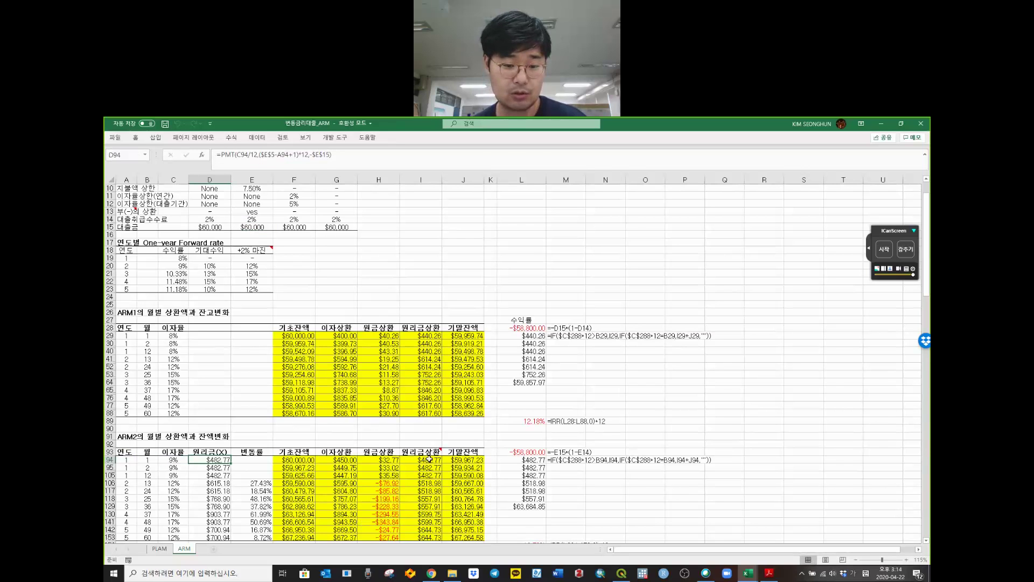
drag(429, 459, 426, 475)
- Open the IF formula in I106, ARM2's month-13 total payment, and read it through as a whole
scroll(256, 436, down, 4)
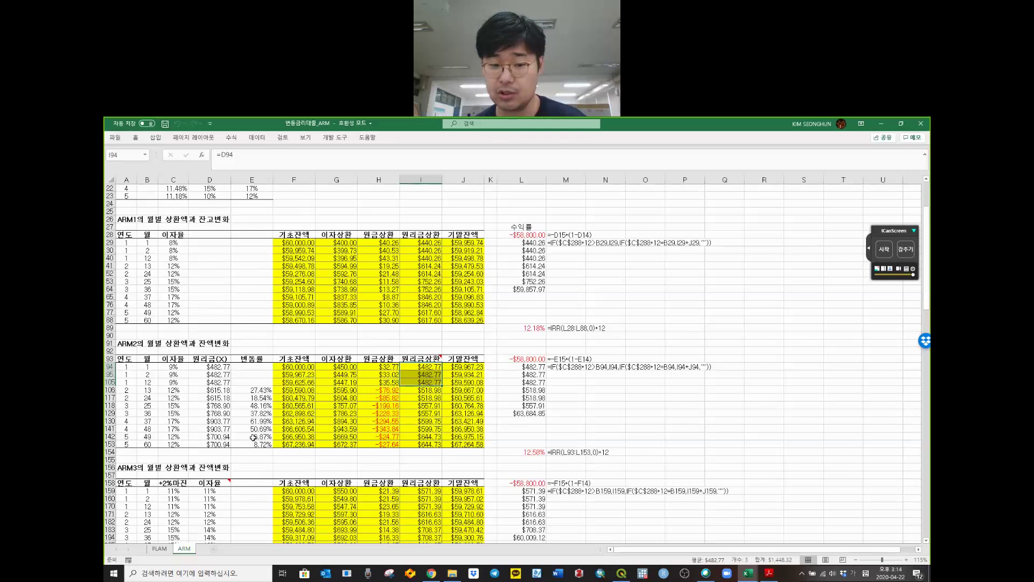
click(417, 389)
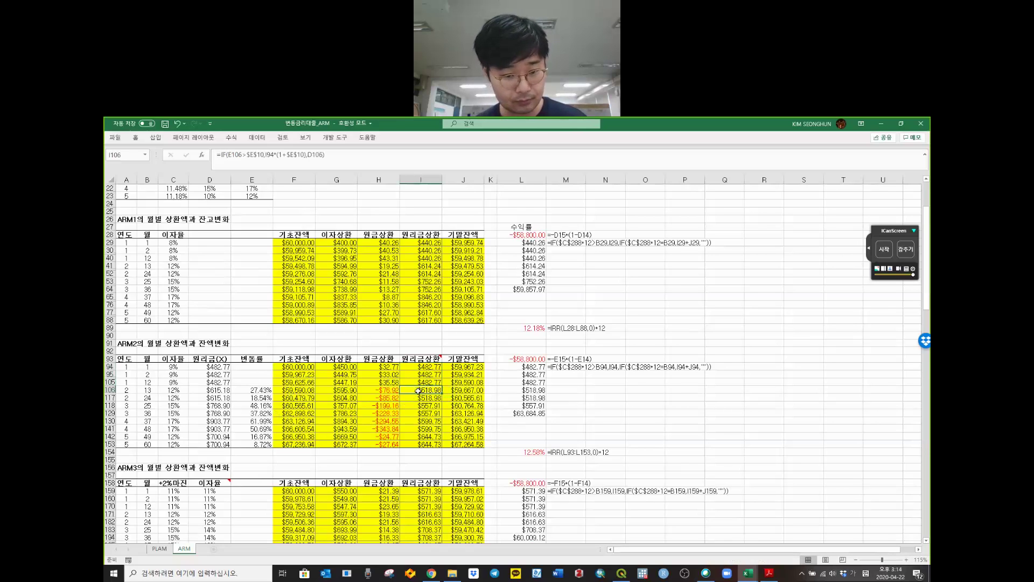
double_click(418, 390)
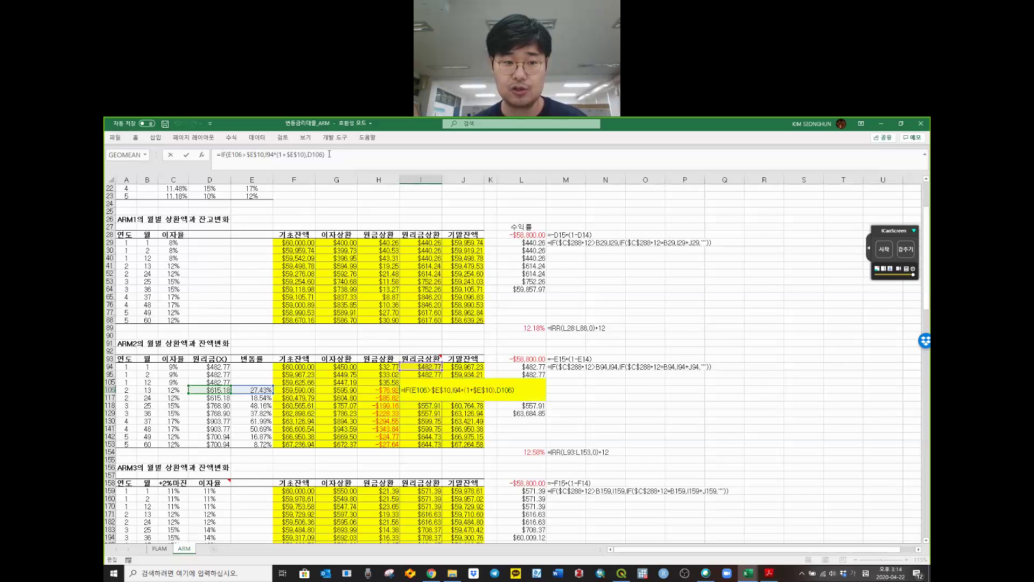
drag(222, 155, 344, 155)
click(368, 157)
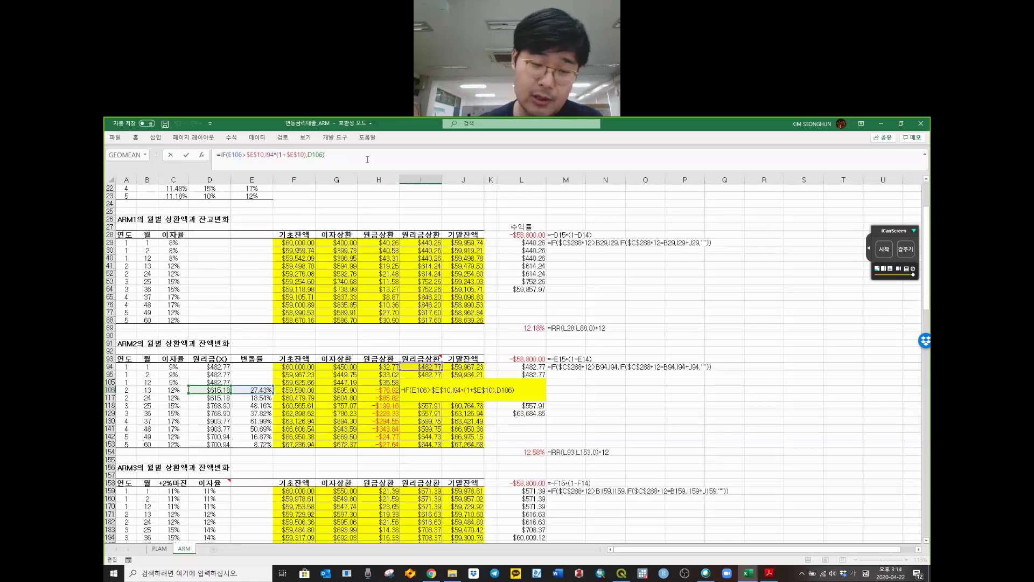
click(241, 155)
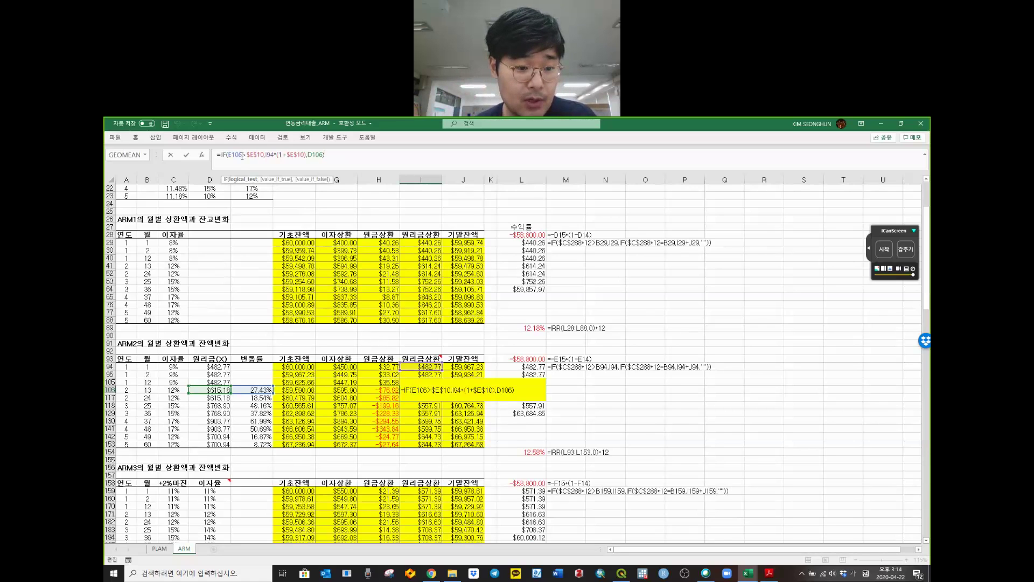
- Examine the logical test E106>$E$10 in I106's formula and locate the referenced payment cap in E10
drag(226, 156, 257, 155)
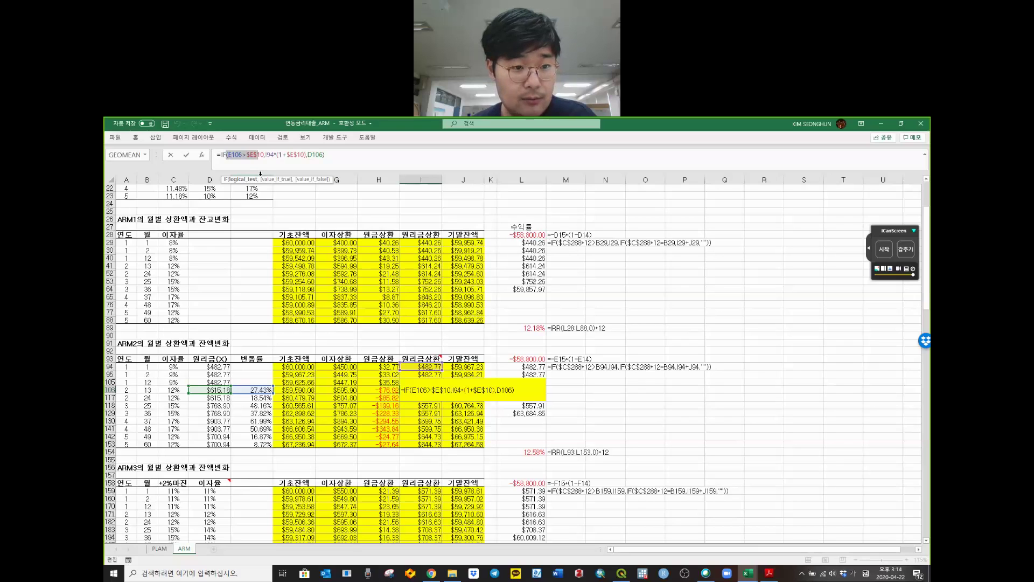
click(266, 156)
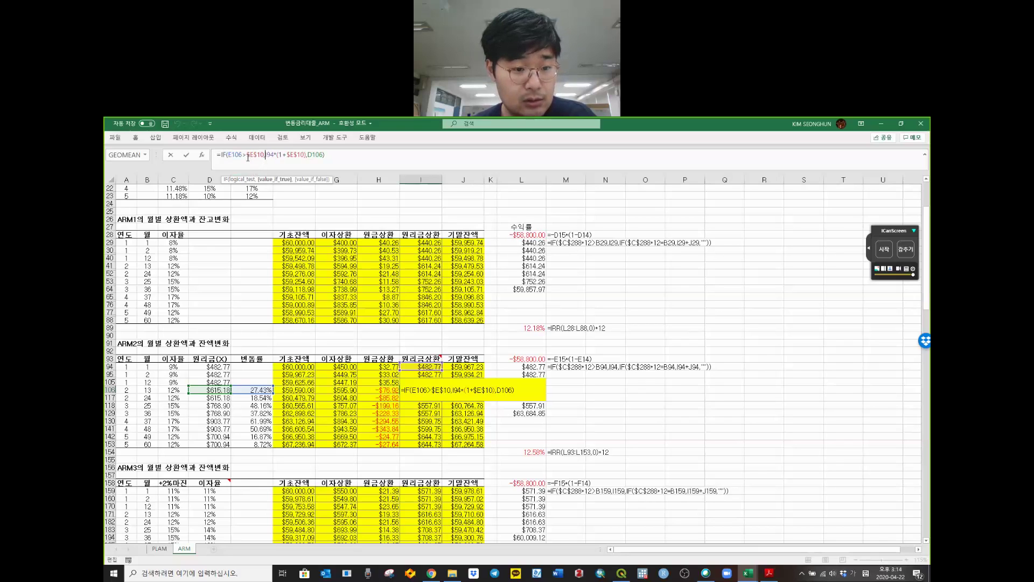
click(248, 156)
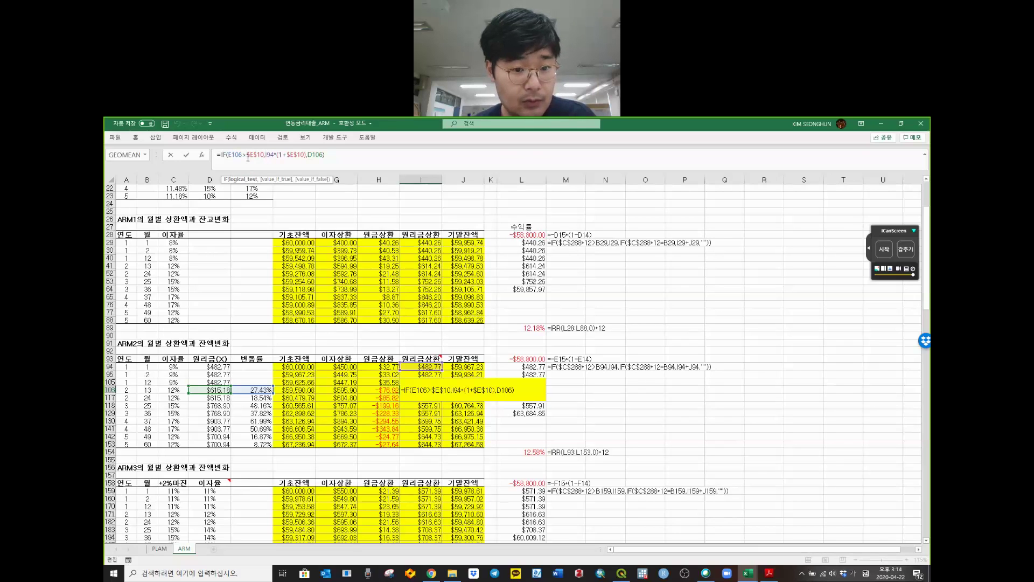
scroll(321, 257, up, 7)
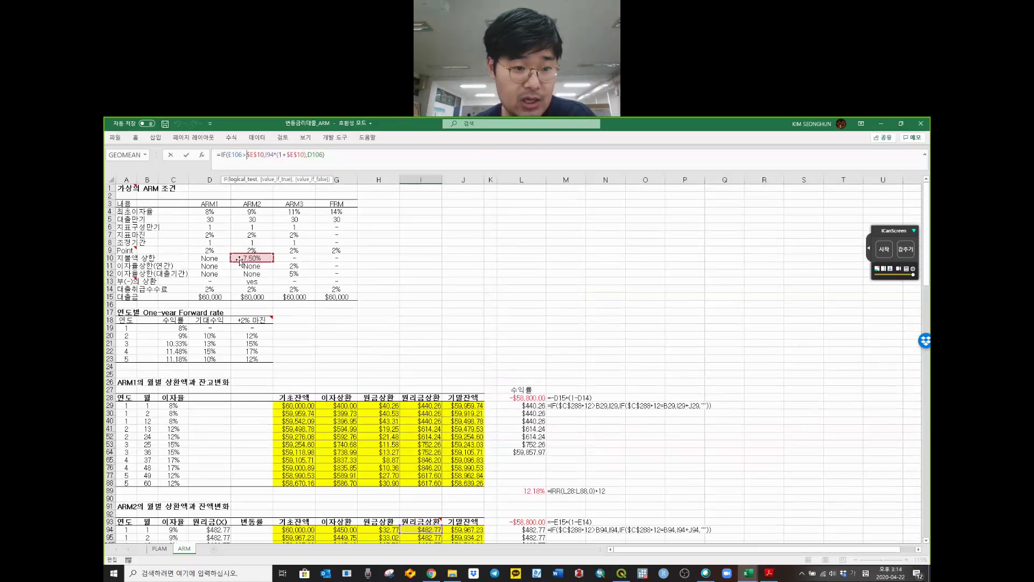
scroll(457, 268, down, 5)
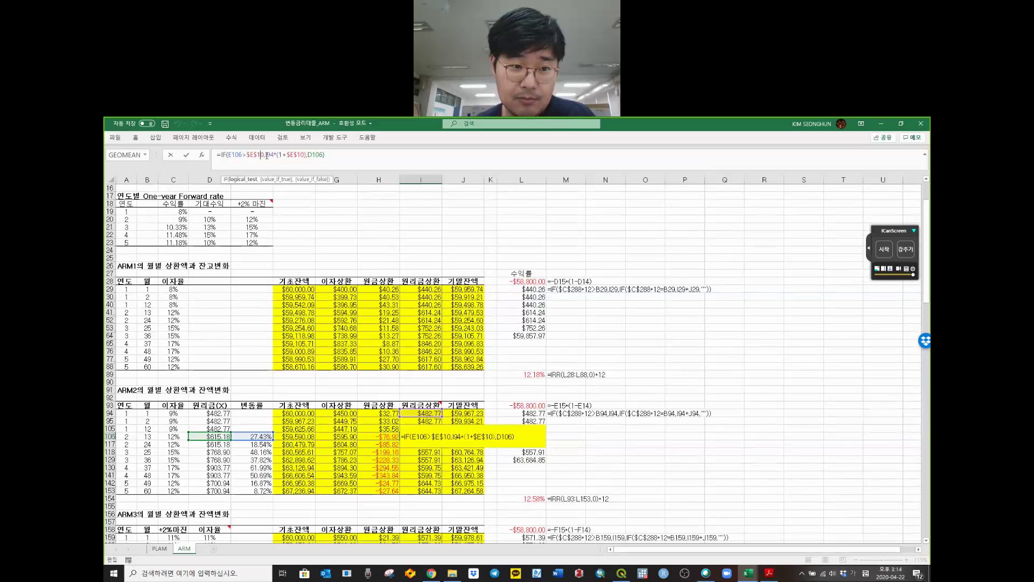
- Highlight the value-if-true part I94*(1+$E$10) and its (1+$E$10) factor in I106's formula, and close the formula unchanged
drag(266, 158, 300, 165)
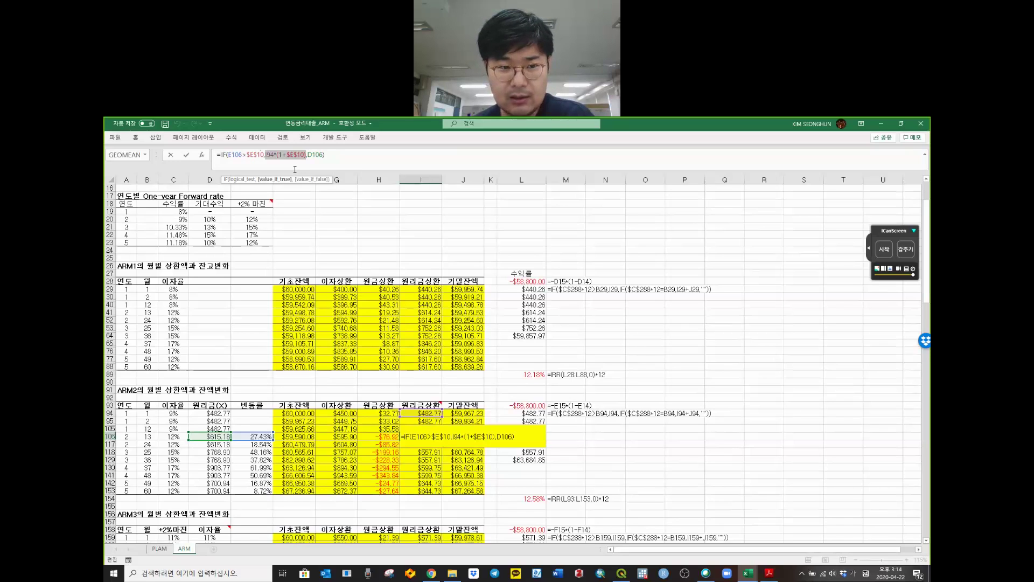
drag(278, 158, 303, 156)
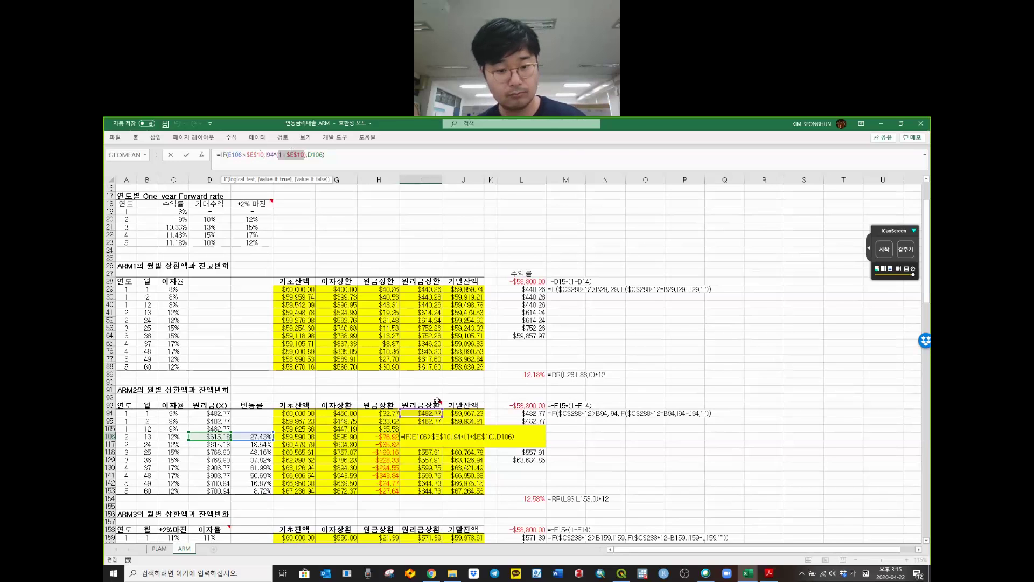
key(ctrl+Return)
- Compare the capped payment formulas in I117 and I106 without editing them
click(428, 444)
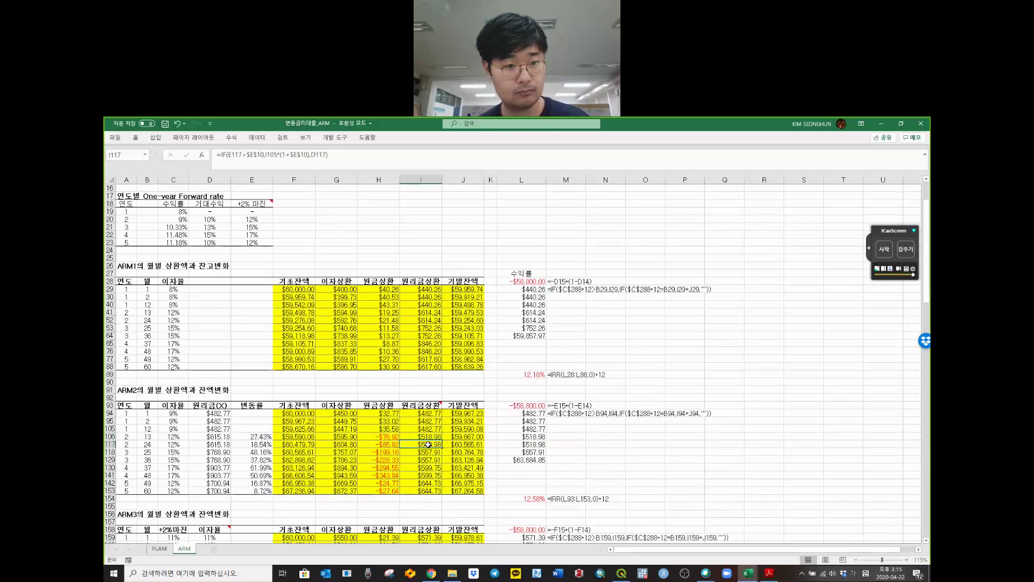
click(432, 435)
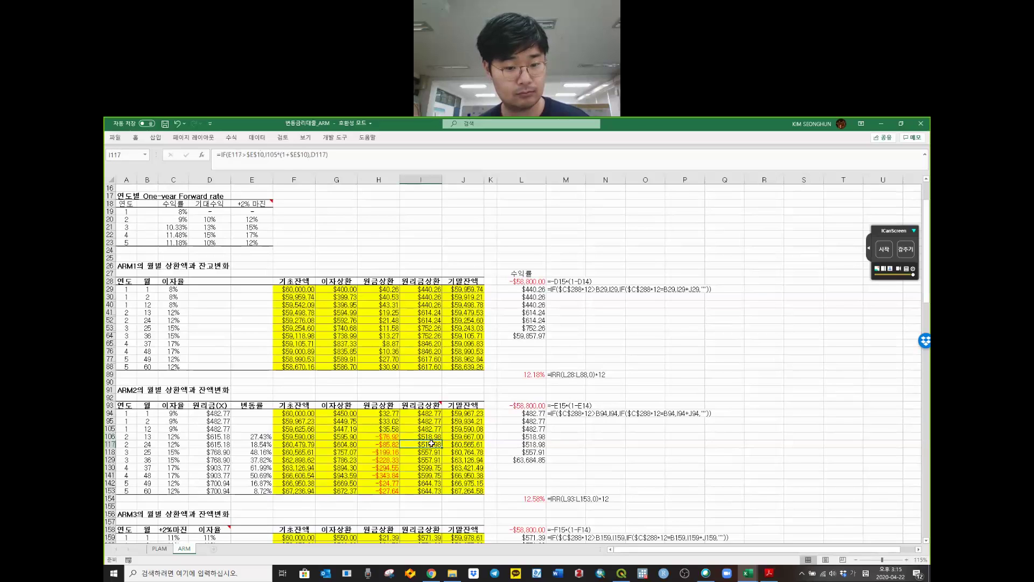
double_click(429, 437)
key(Escape)
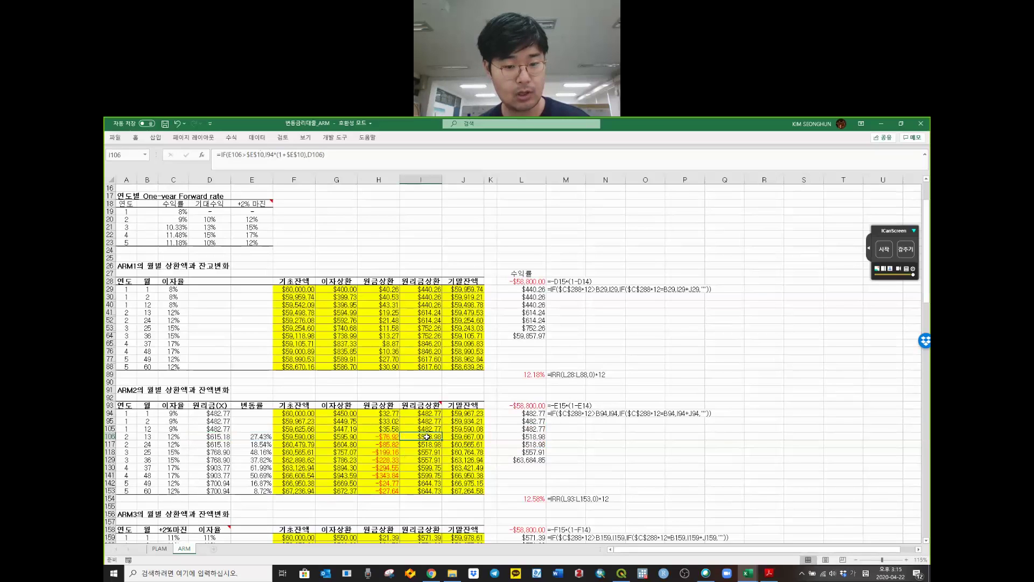
- Check the 지불액 상한 row in the loan terms, from ARM1's D10 to ARM2's E10
scroll(418, 439, up, 5)
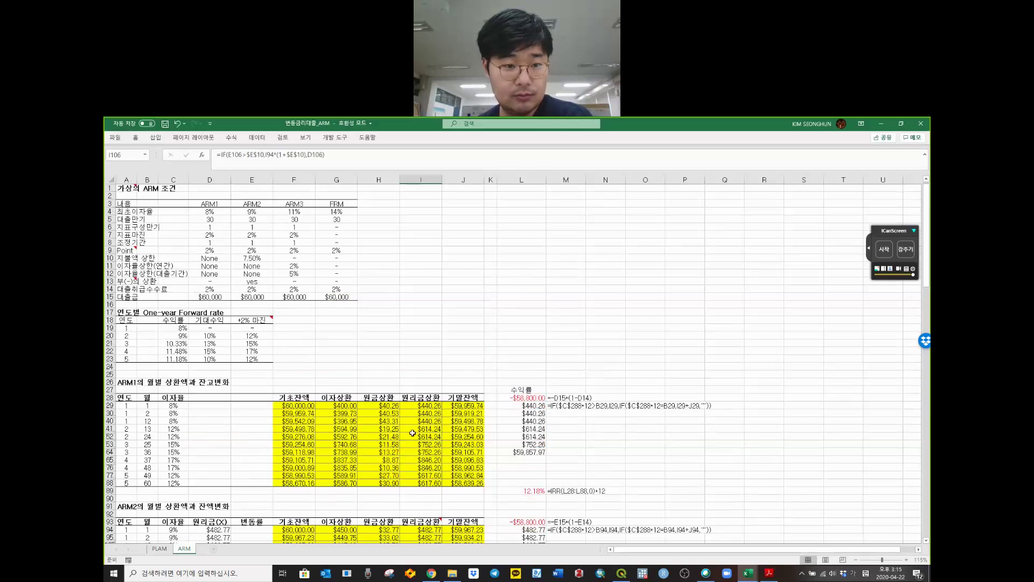
click(209, 258)
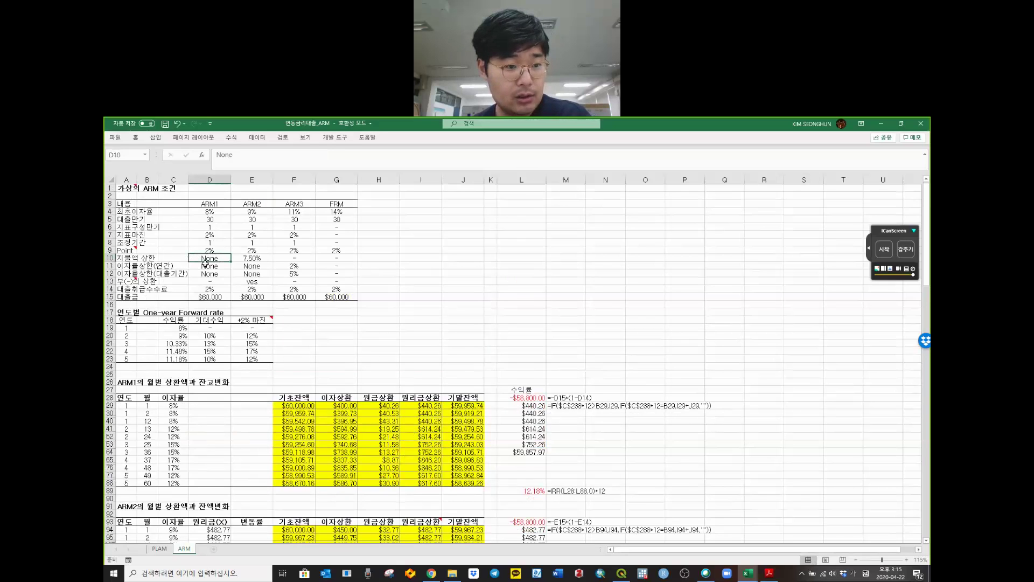
click(111, 257)
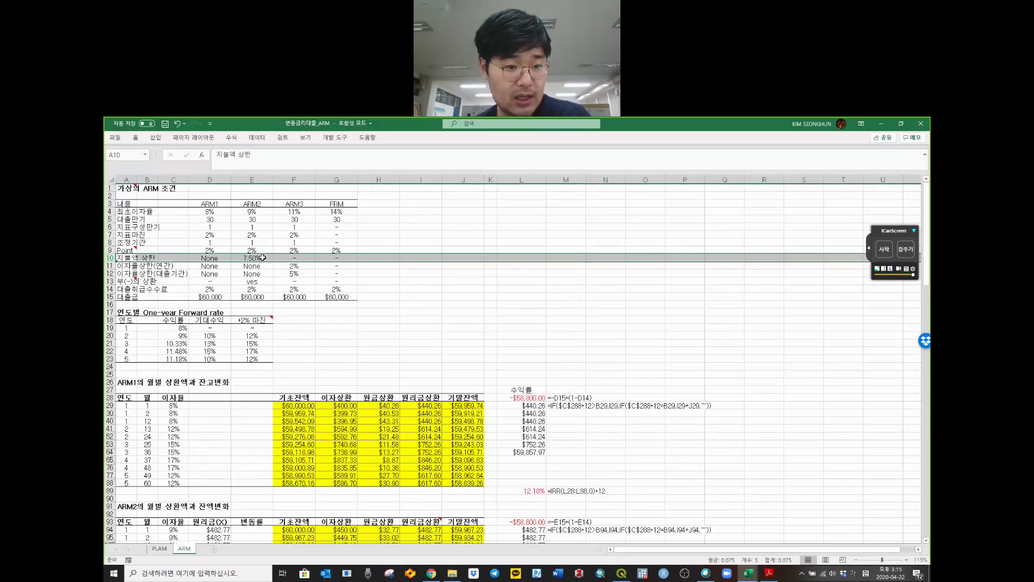
click(257, 259)
- Review ARM2's month-13 payment formula in I106 again and highlight the whole of row 106
scroll(442, 401, down, 4)
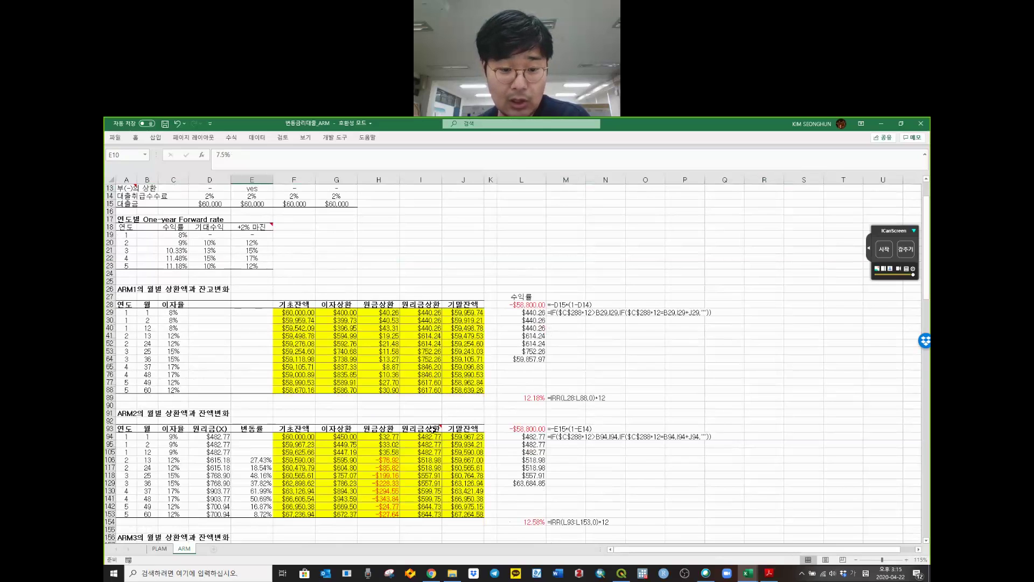
click(421, 462)
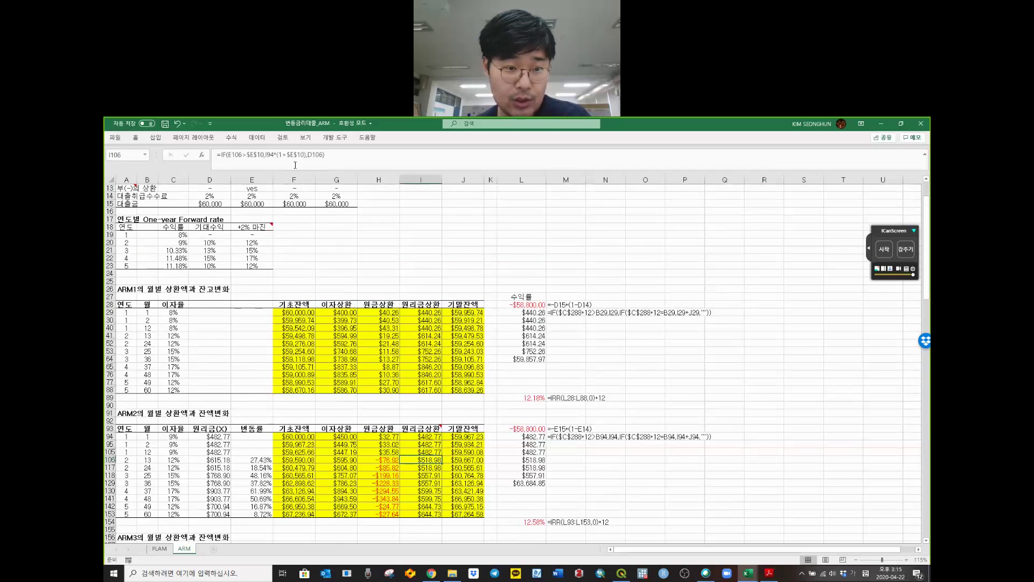
click(110, 461)
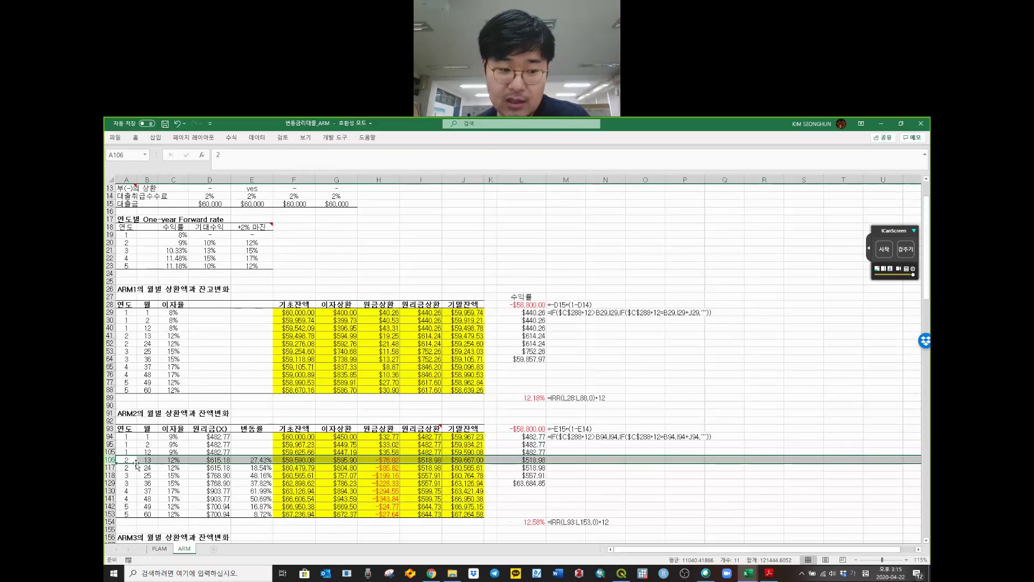
click(427, 459)
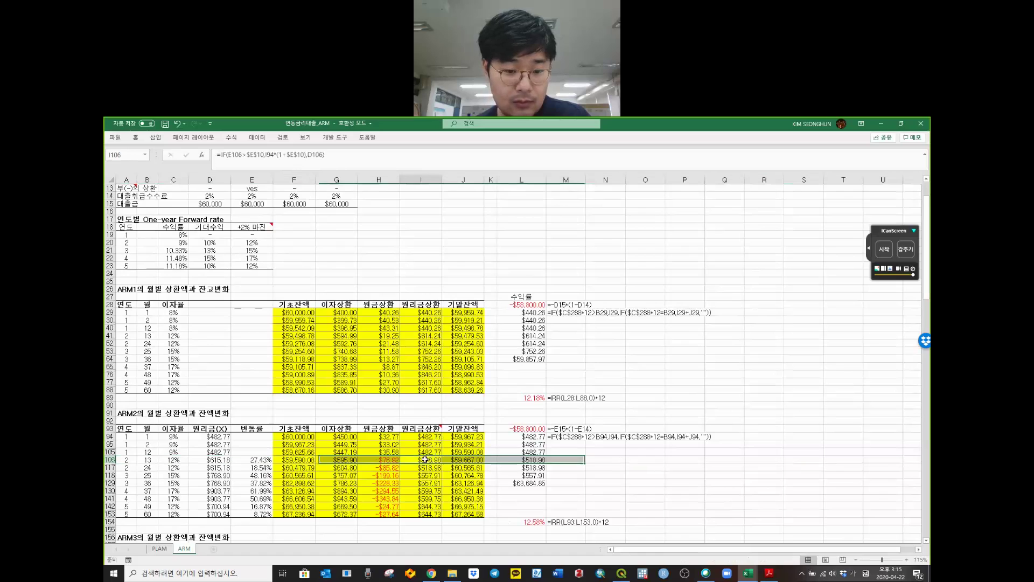
- Highlight the I94 reference inside I106's IF formula and close the formula unchanged
click(269, 155)
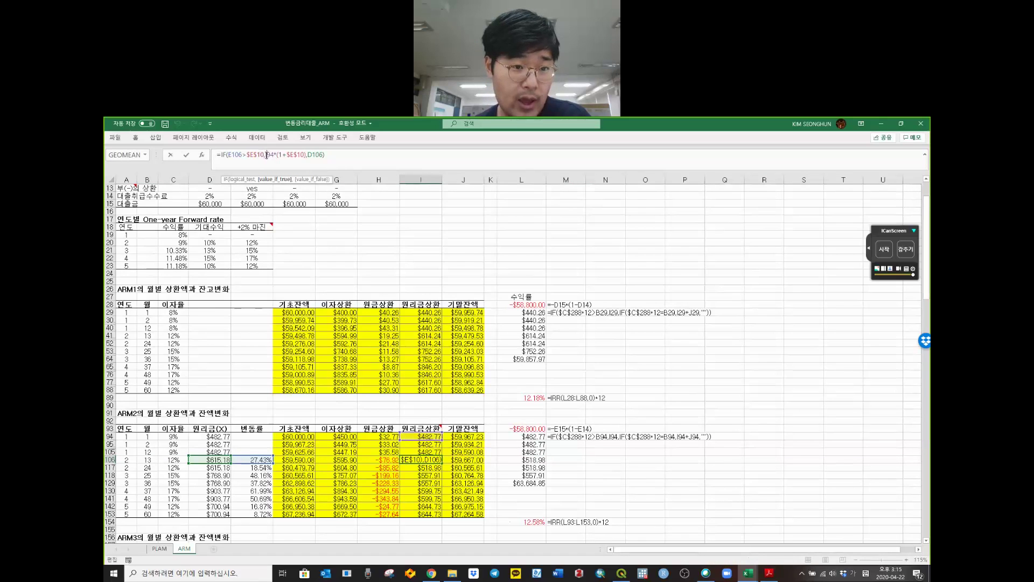
drag(266, 154, 275, 155)
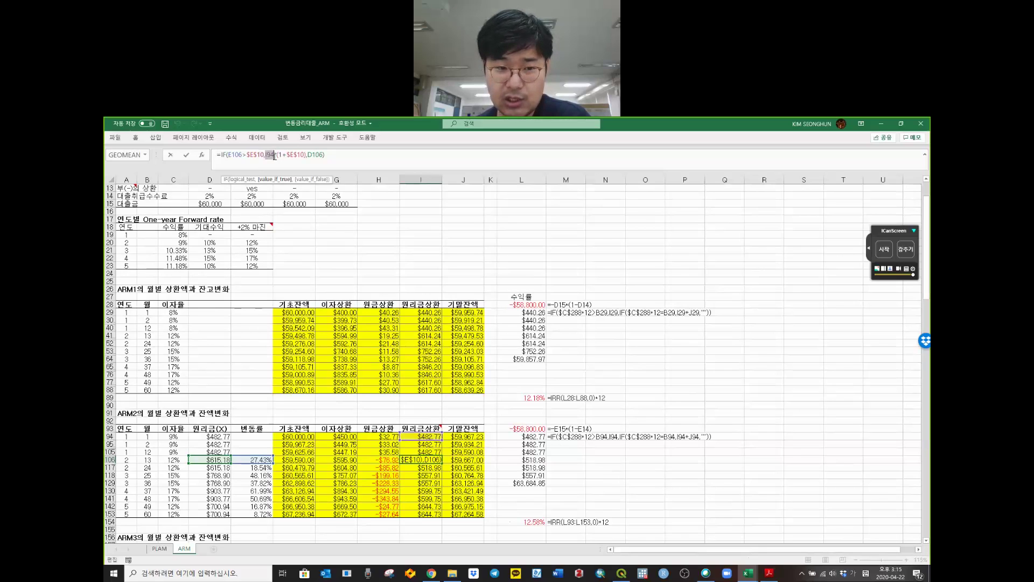
click(275, 156)
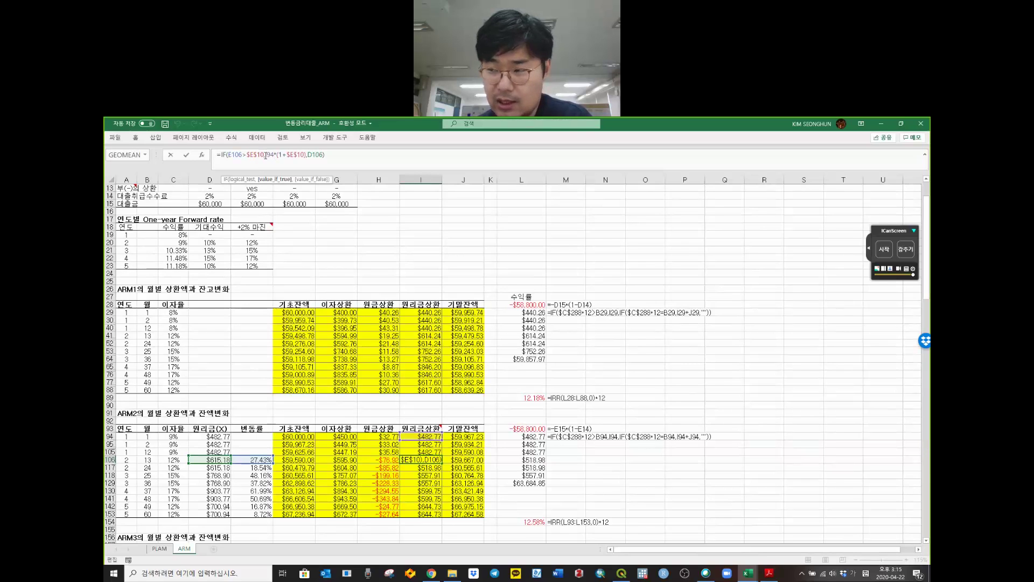
drag(266, 156, 274, 156)
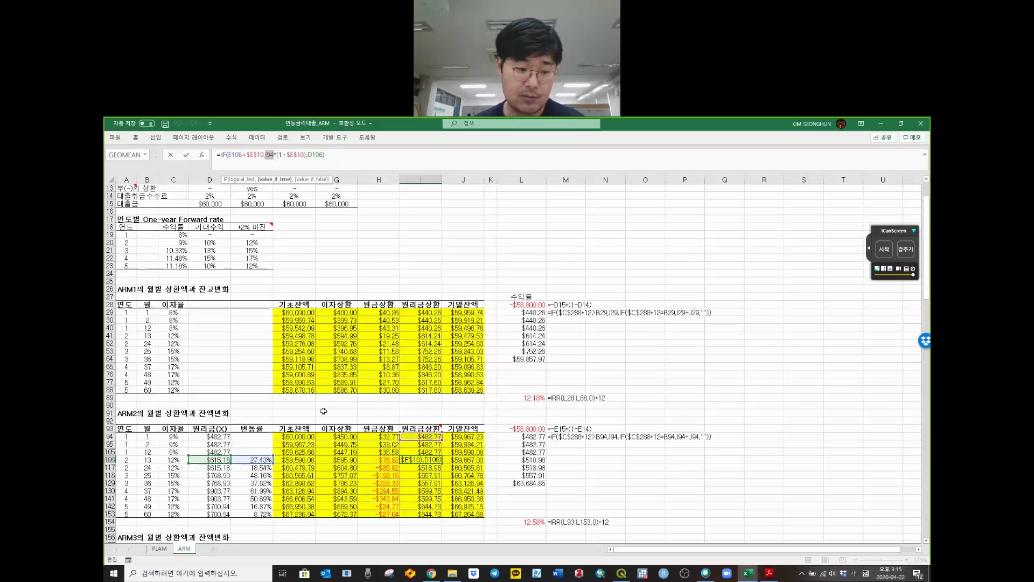
key(Return)
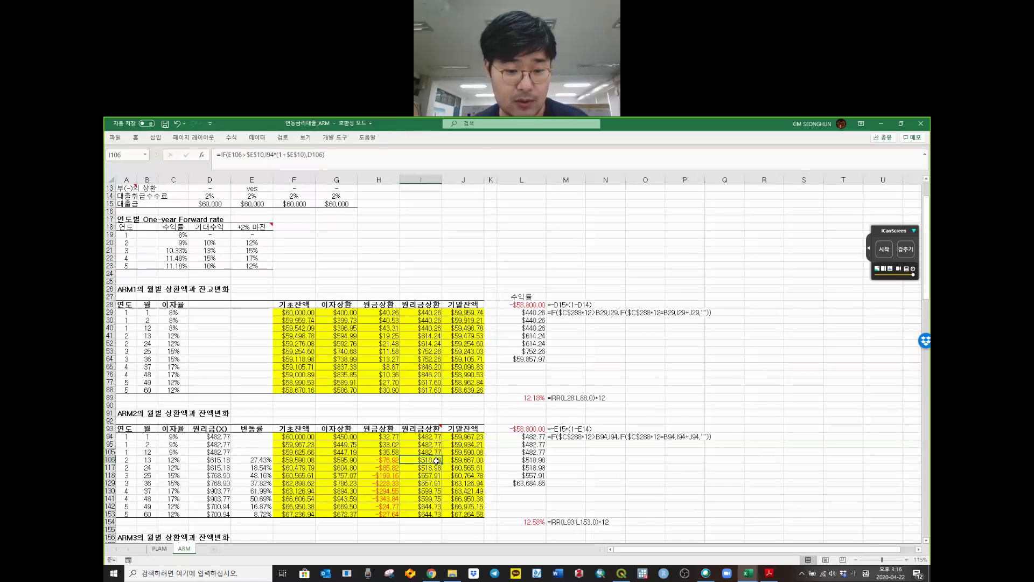
- Compare ARM2's capped payment formulas in I106 and I117, starting from the first-year month row in A94
click(153, 438)
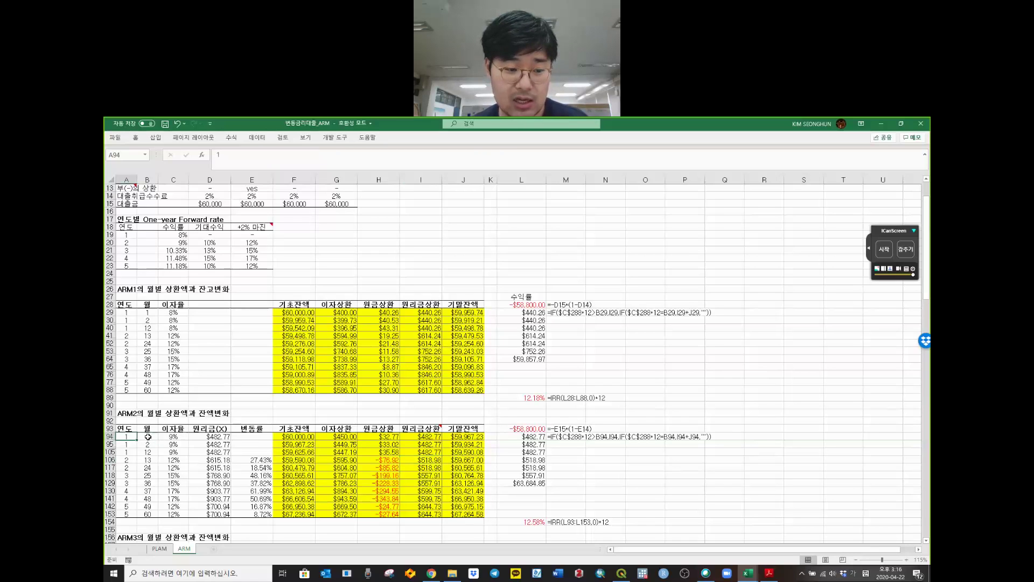
click(434, 461)
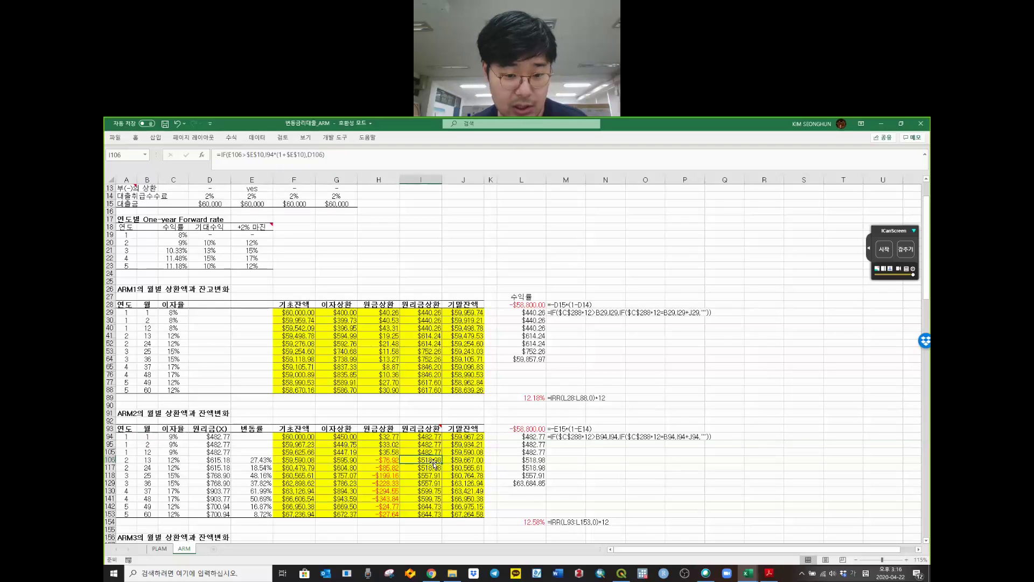
click(433, 468)
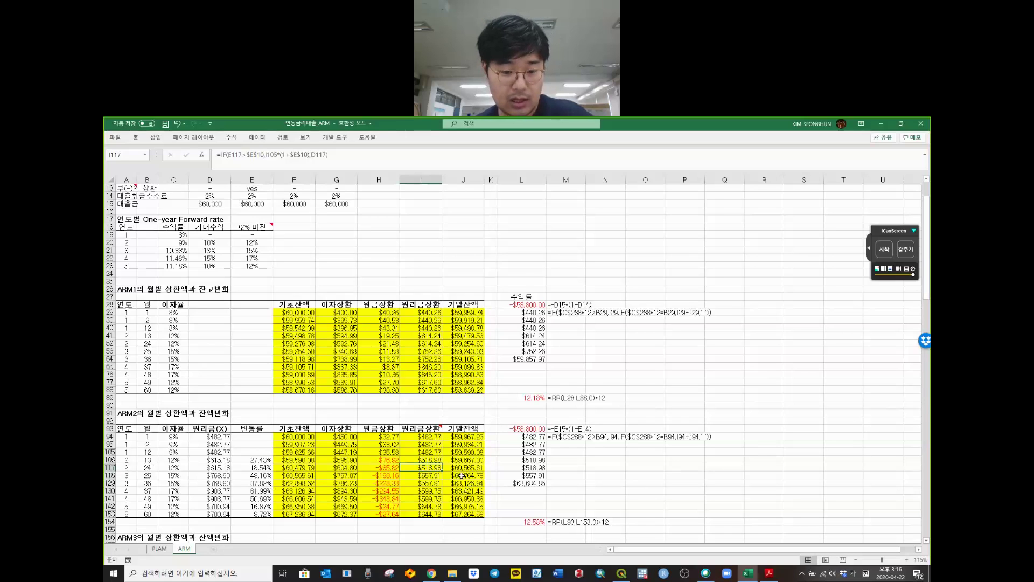
click(563, 506)
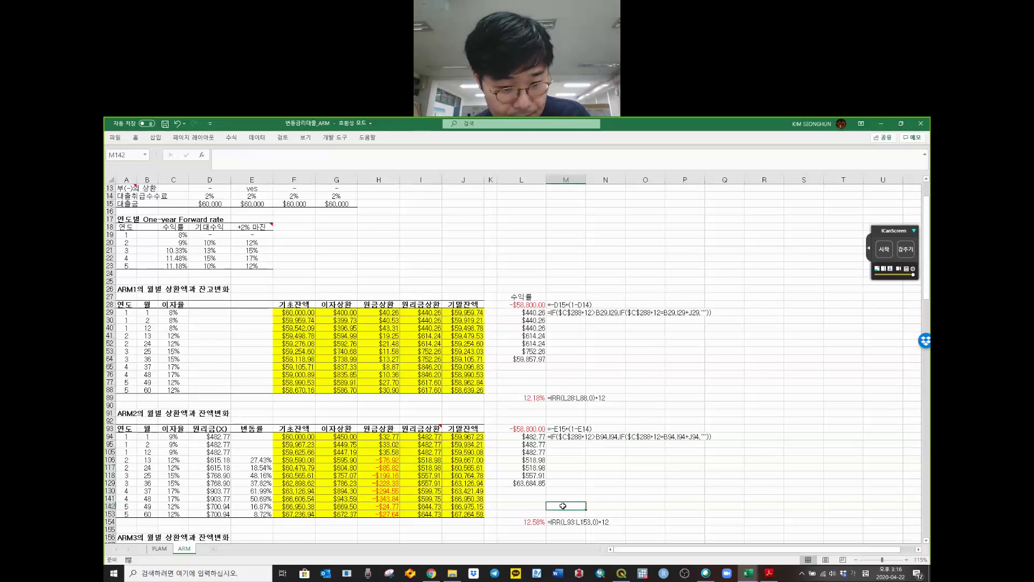
- Review ARM2's remaining 원리금상환 formulas row by row from I118 down to I153
click(422, 475)
key(Down)
key(Down)
key(Down)
key(Down)
key(Down)
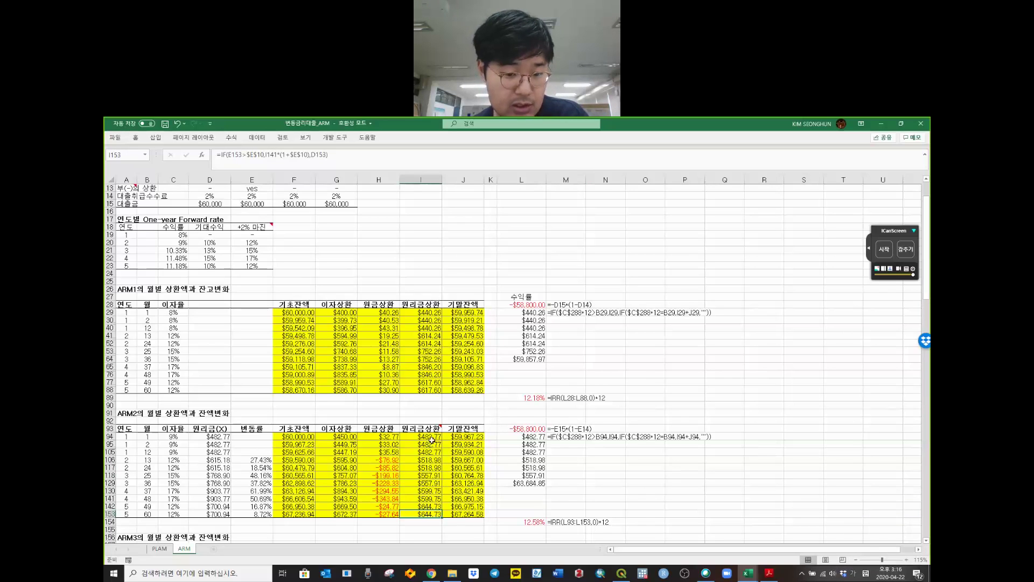
- Highlight ARM2's repayment schedule F94:J153 and the 기대수익 forward rates in D19:D23, and clear the selection
drag(430, 436, 306, 439)
click(475, 514)
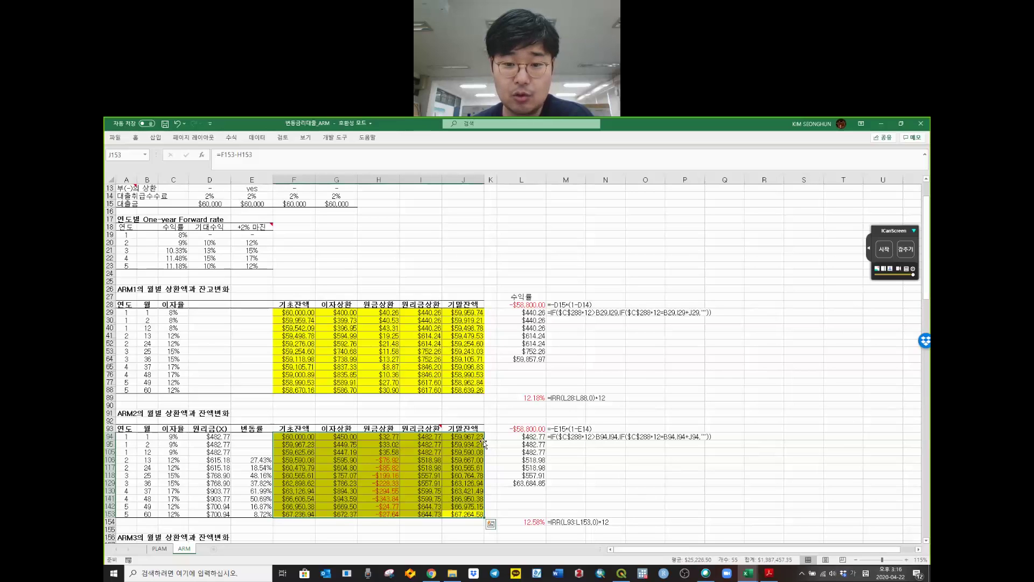
drag(176, 234, 210, 265)
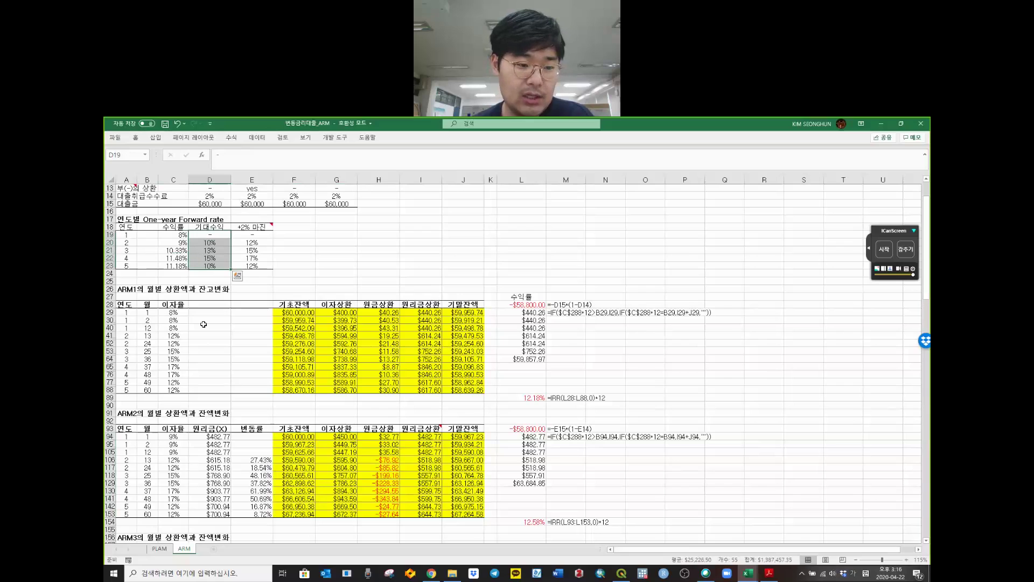
drag(155, 390, 147, 312)
click(597, 381)
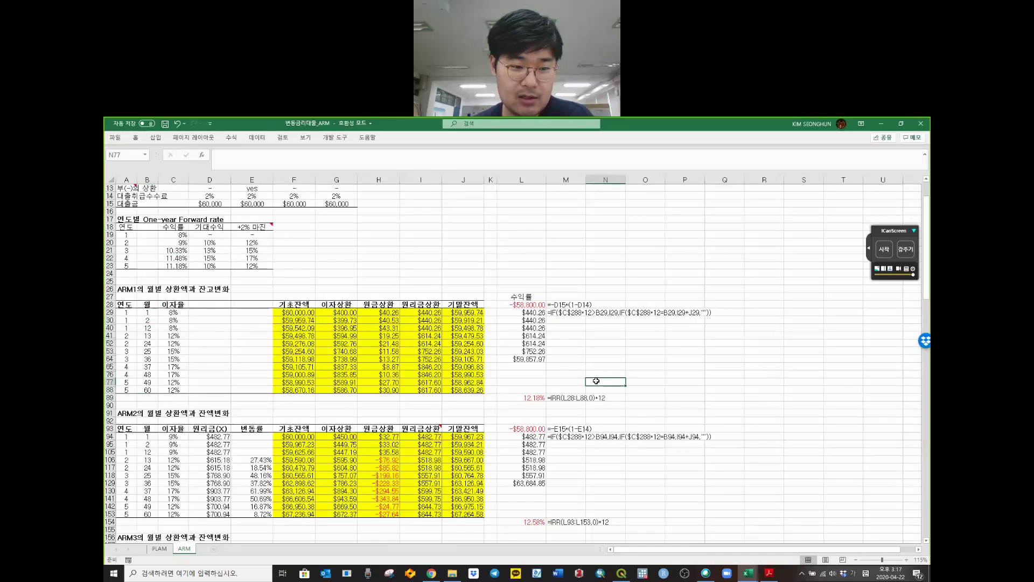
- Check ARM2's month-60 ending balance formula in J153 and its month-1 payment formula in I94
click(565, 483)
click(471, 515)
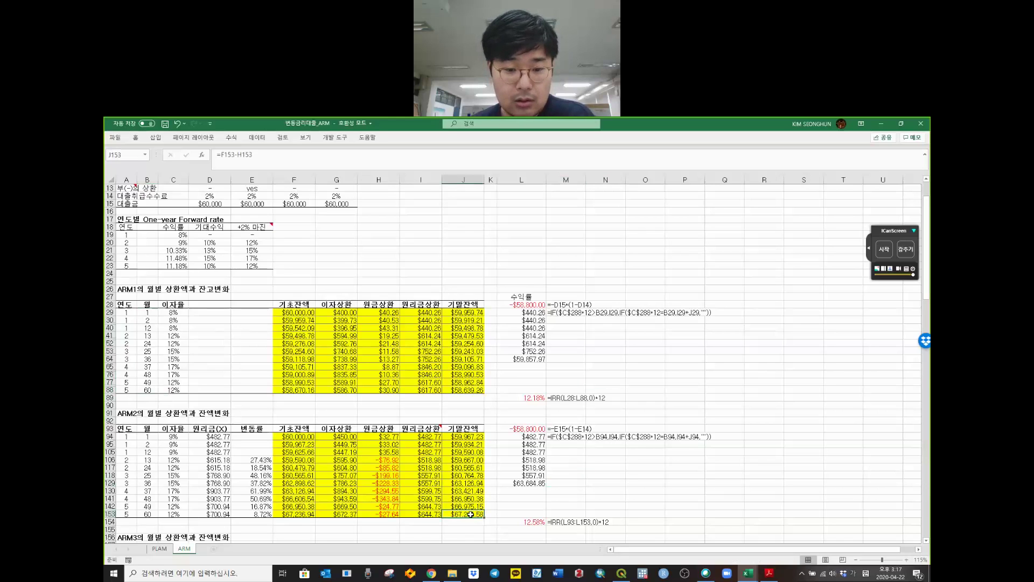
click(430, 436)
scroll(422, 441, down, 1)
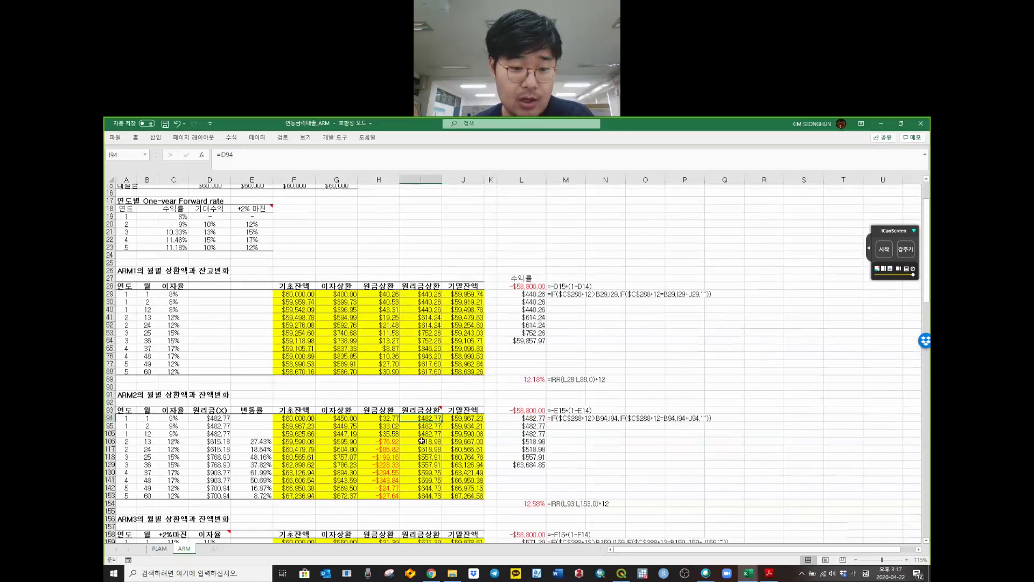
- Review ARM2's 원금상환 formulas from H94 down and highlight the negative principal repayments in H106:H153
click(390, 414)
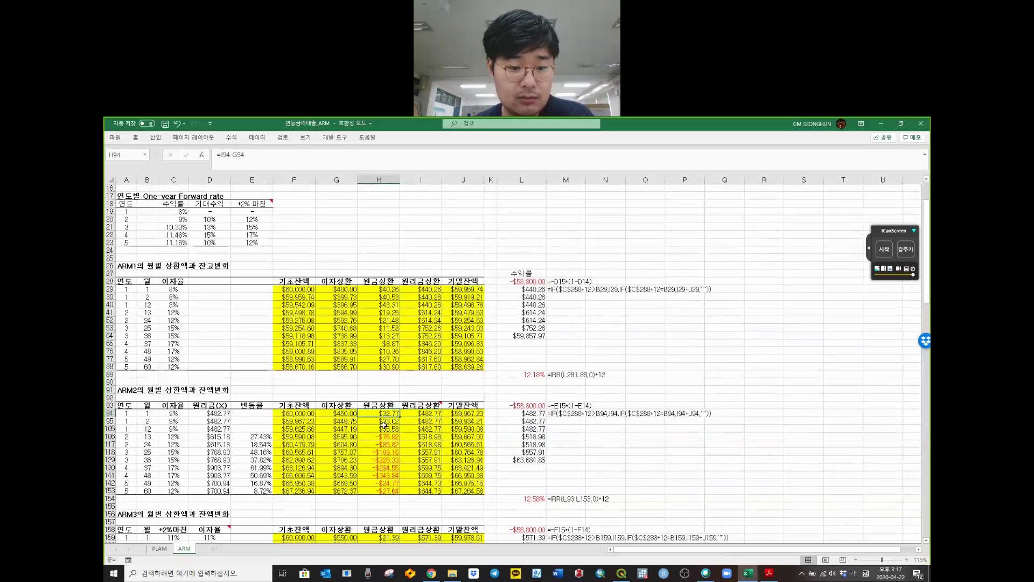
key(Down)
key(Down)
key(Down)
click(388, 415)
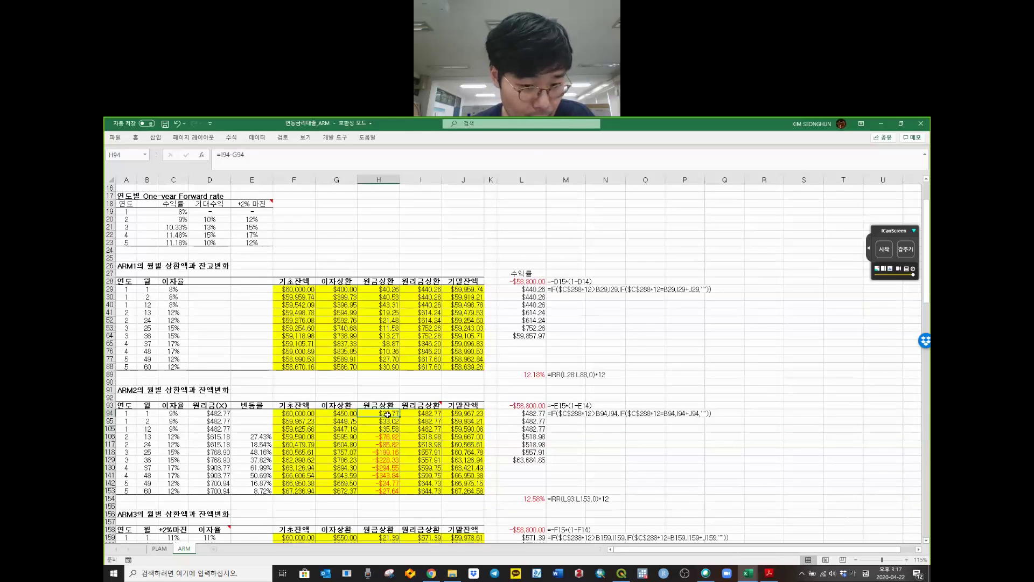
drag(388, 414, 386, 496)
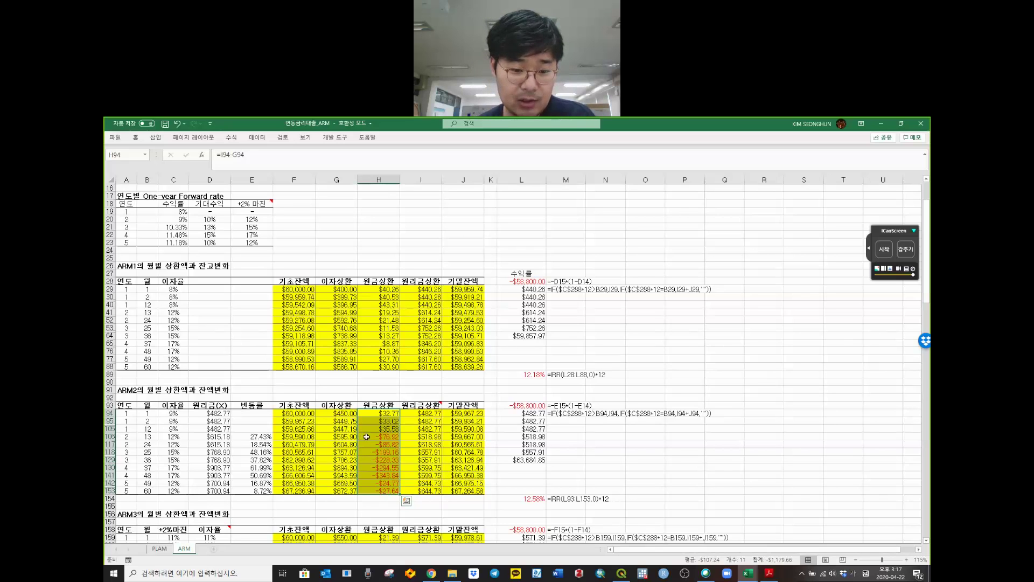
drag(366, 436, 378, 490)
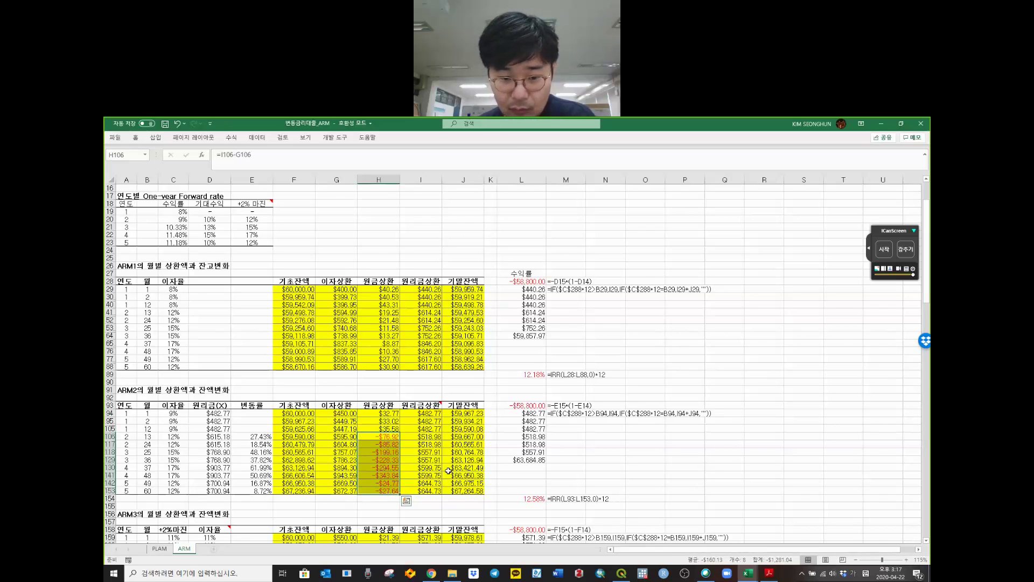
click(490, 452)
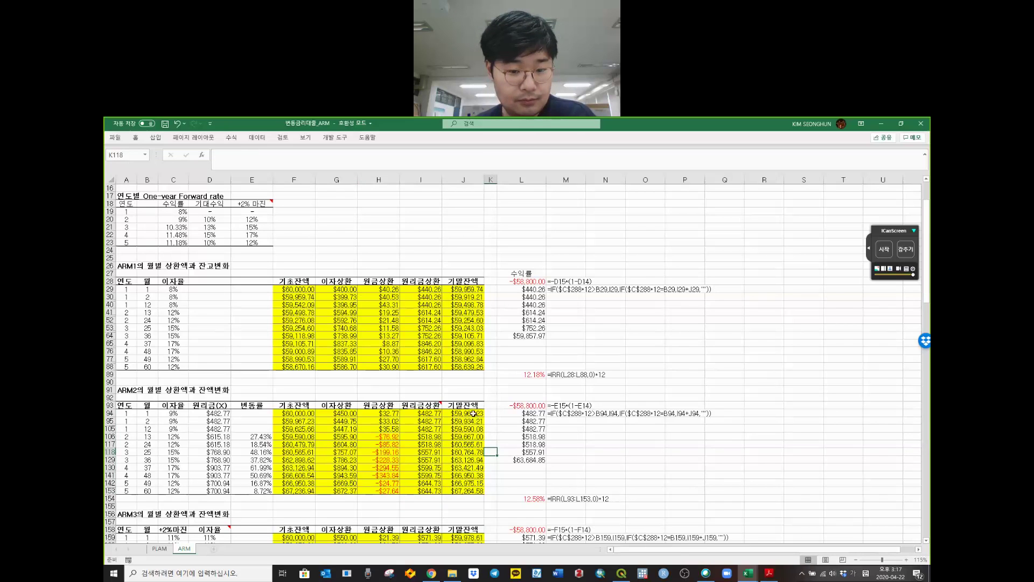
- Highlight ARM2's 기말잔액 column J94:J153 and its month-60 payment and ending balance in I153:J153
drag(473, 413, 460, 493)
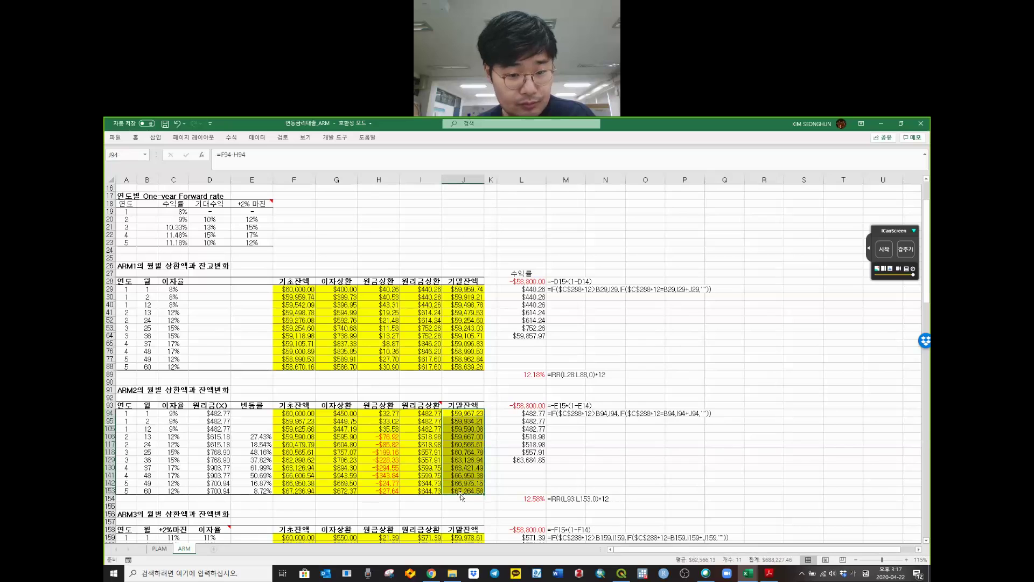
click(566, 490)
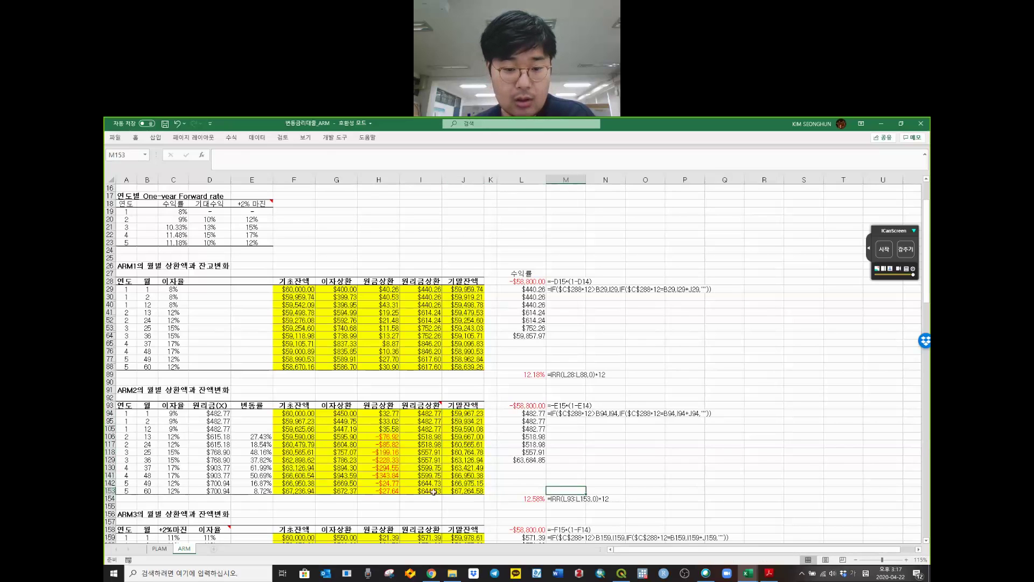
drag(434, 490, 457, 490)
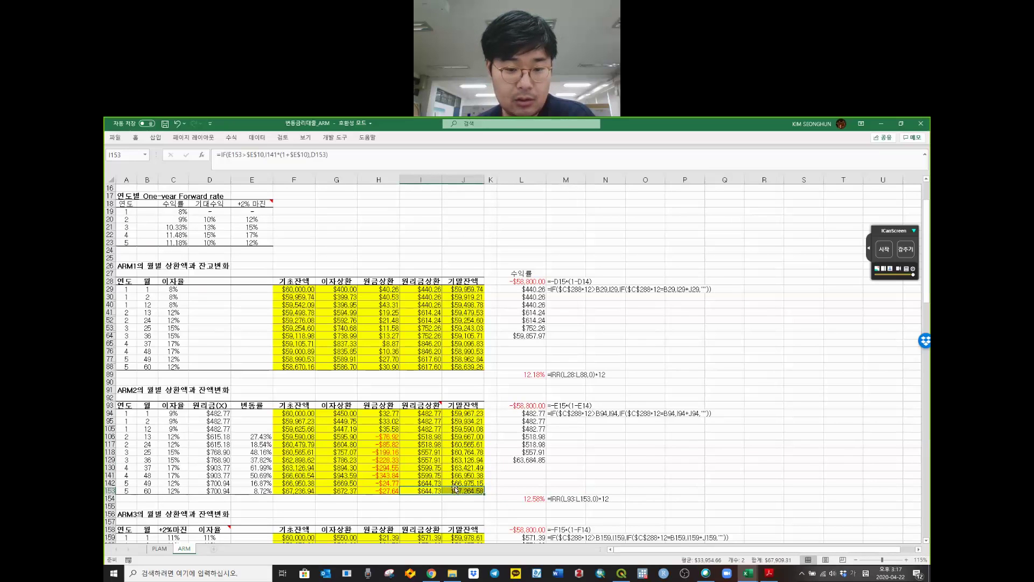
- Check ARM2's yield calculation, from the year-3 prepayment cash flow in L129 to the IRR formula in L154
click(531, 461)
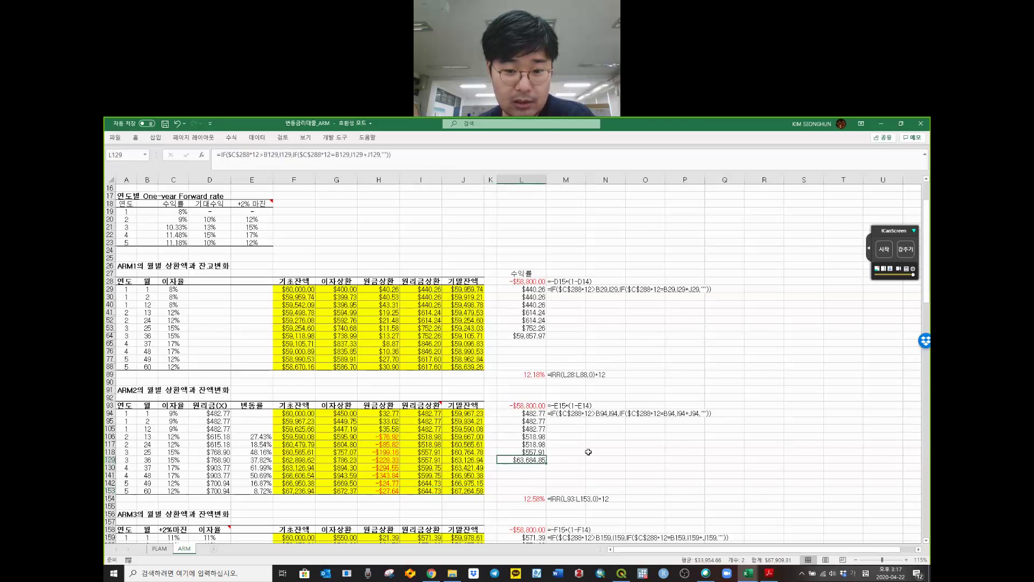
click(538, 498)
click(566, 464)
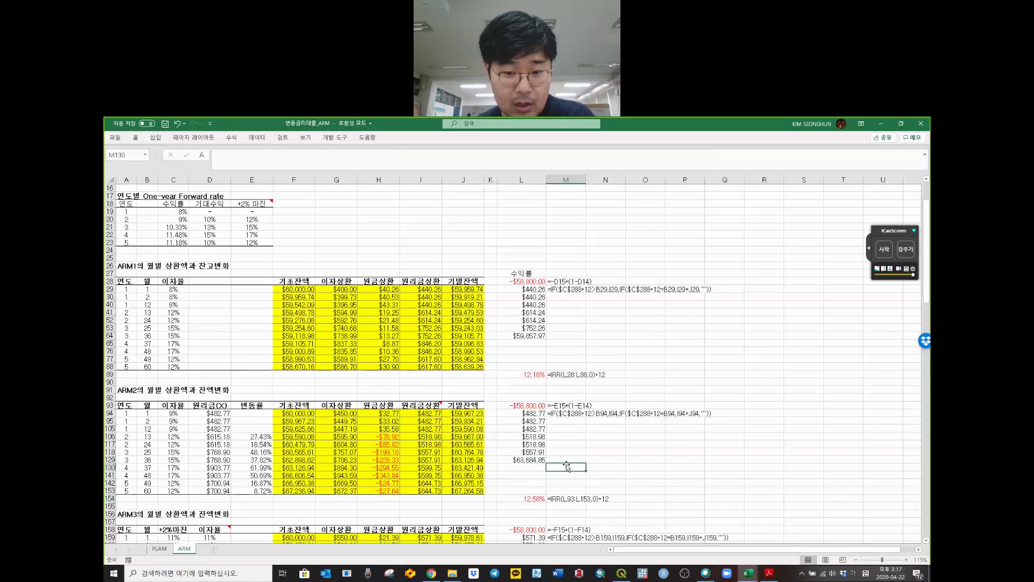
- Go to the ARM3 monthly payment and balance section and select A157 beneath its heading
scroll(577, 450, down, 5)
scroll(580, 447, down, 1)
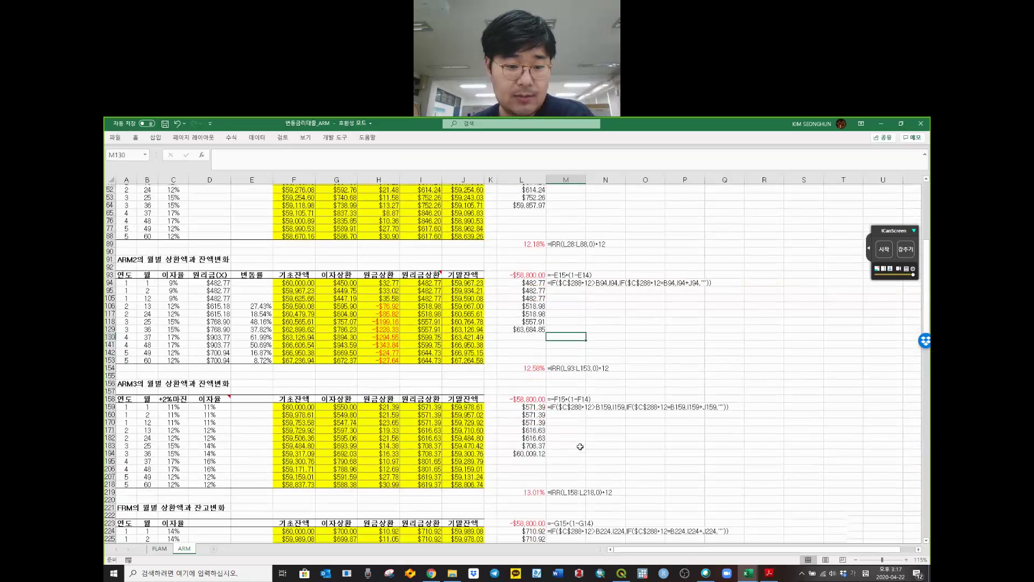
scroll(580, 447, down, 1)
click(127, 374)
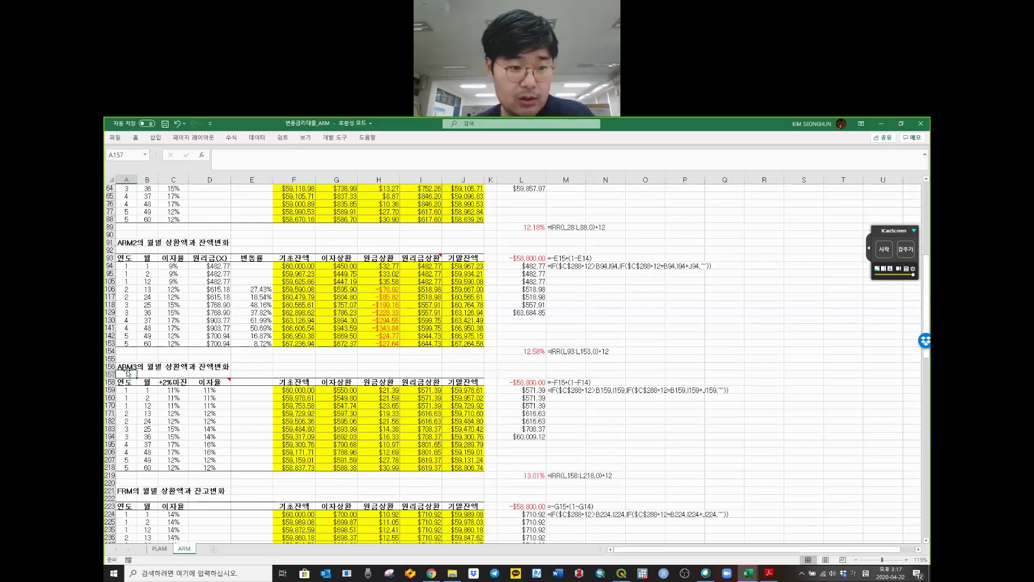
- Switch to the textbook PDF in Adobe Acrobat Reader, view the ARM3 대출상환 page, and return to the Excel workbook
click(769, 573)
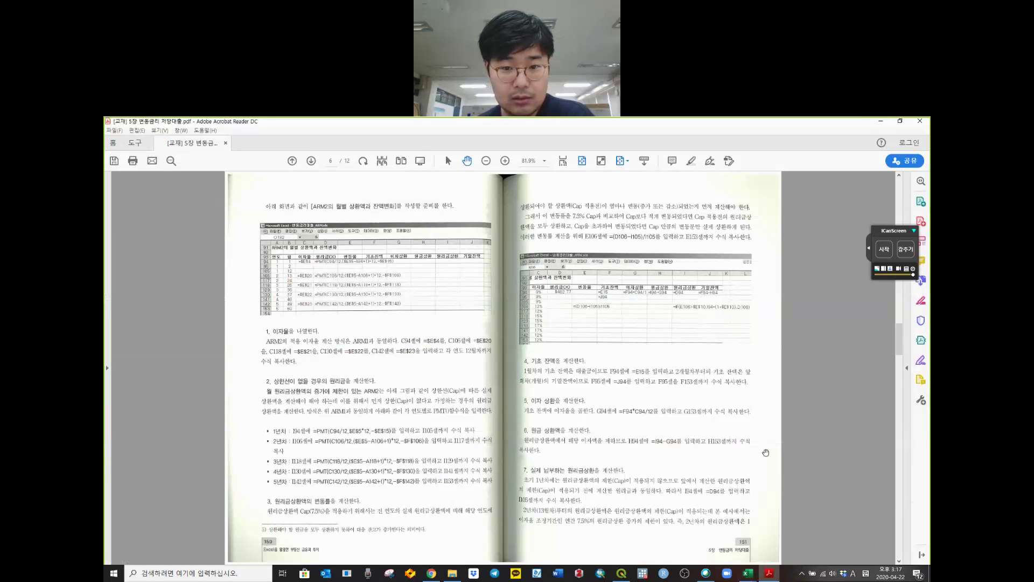
scroll(640, 297, down, 1)
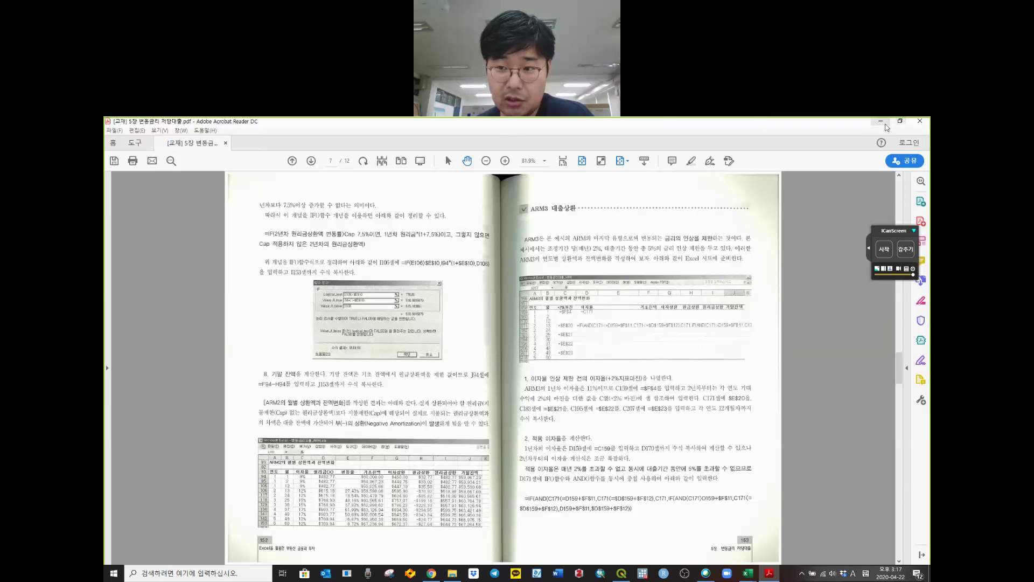
key(alt+Tab)
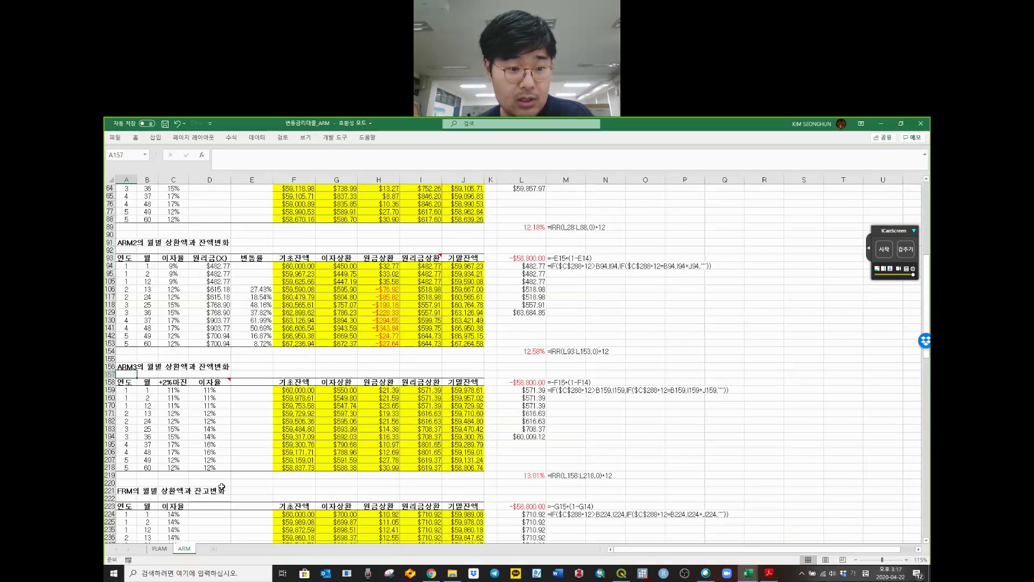
- Review the FRM schedule's 이자율 formulas in column C, down to month 60 in C283
scroll(214, 468, down, 1)
scroll(214, 469, down, 3)
click(173, 429)
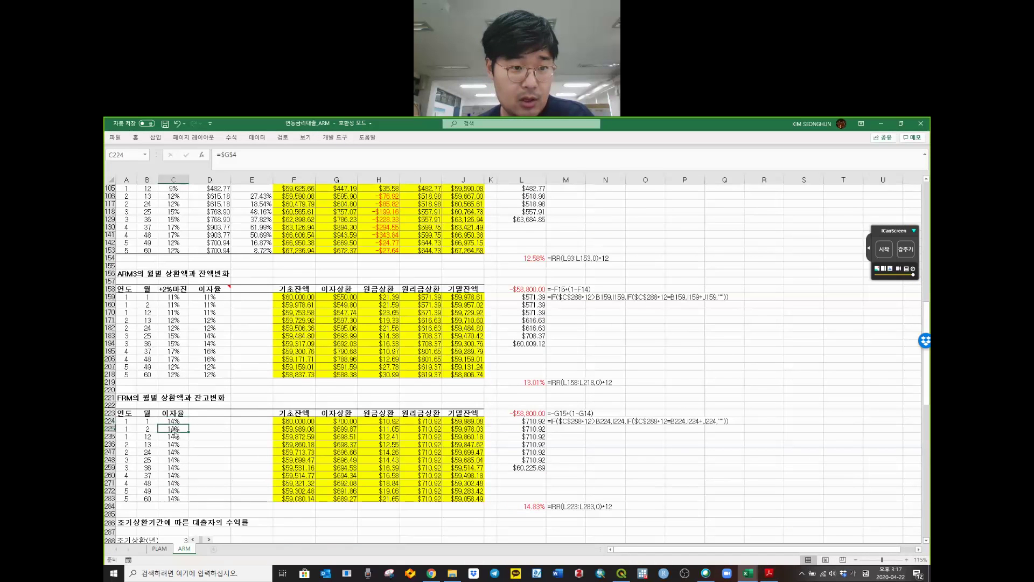
click(174, 436)
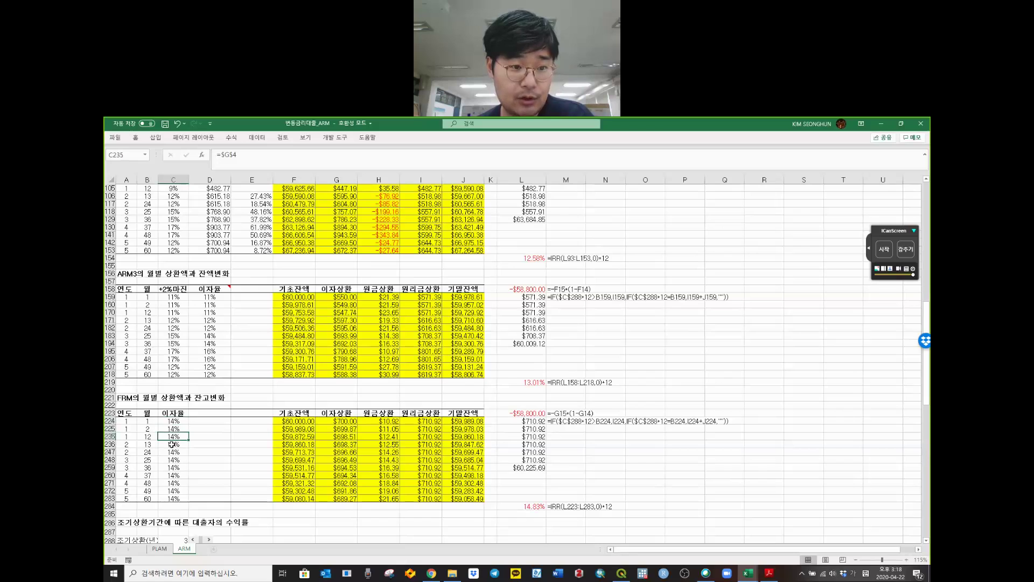
click(172, 444)
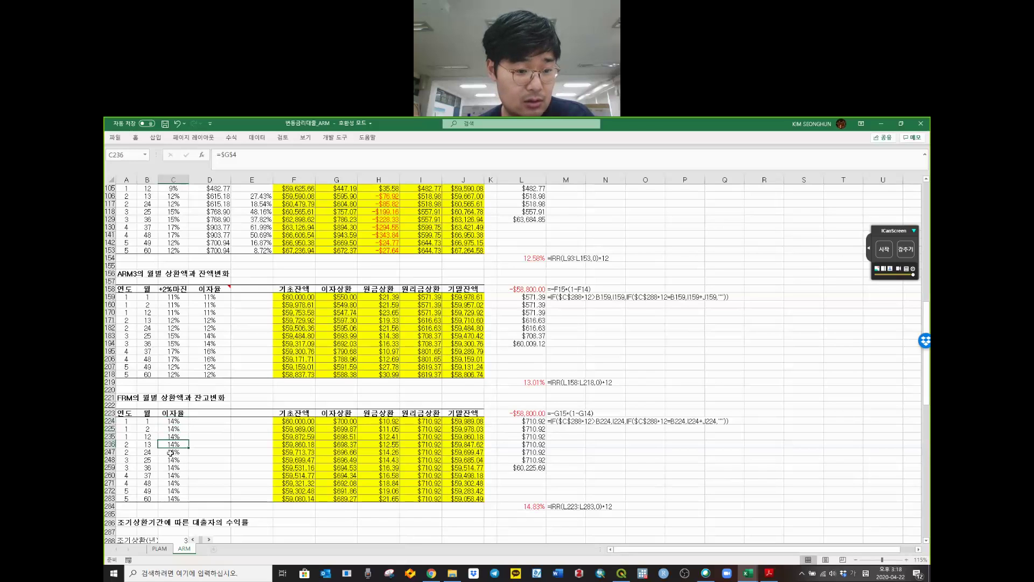
click(173, 452)
click(171, 460)
click(169, 468)
click(169, 482)
click(170, 490)
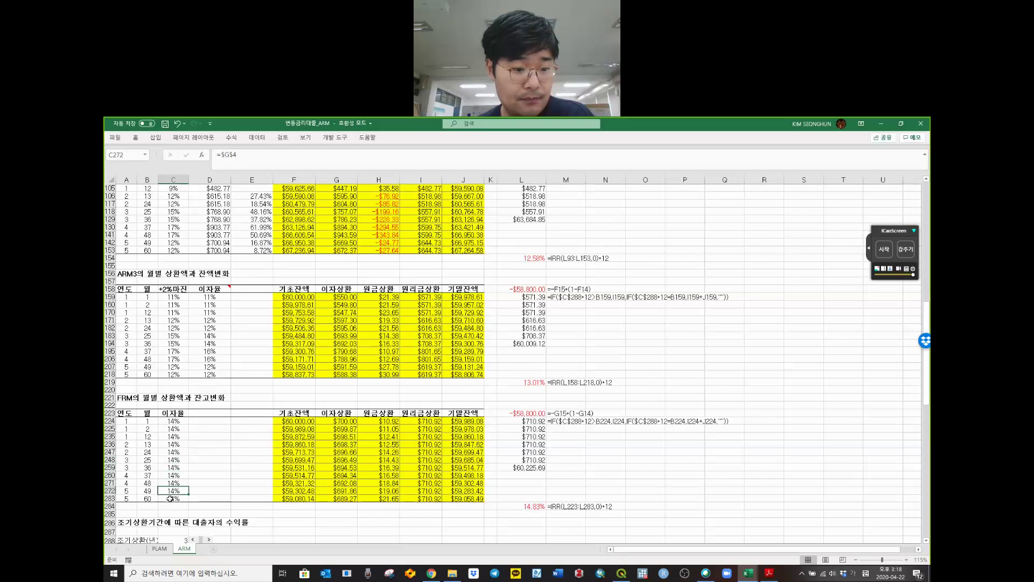
click(170, 498)
click(179, 437)
- Examine ARM3's +2%마진 formulas in C195 and C159 alongside the 이자율 cell D159 and the C158 heading
scroll(226, 433, up, 9)
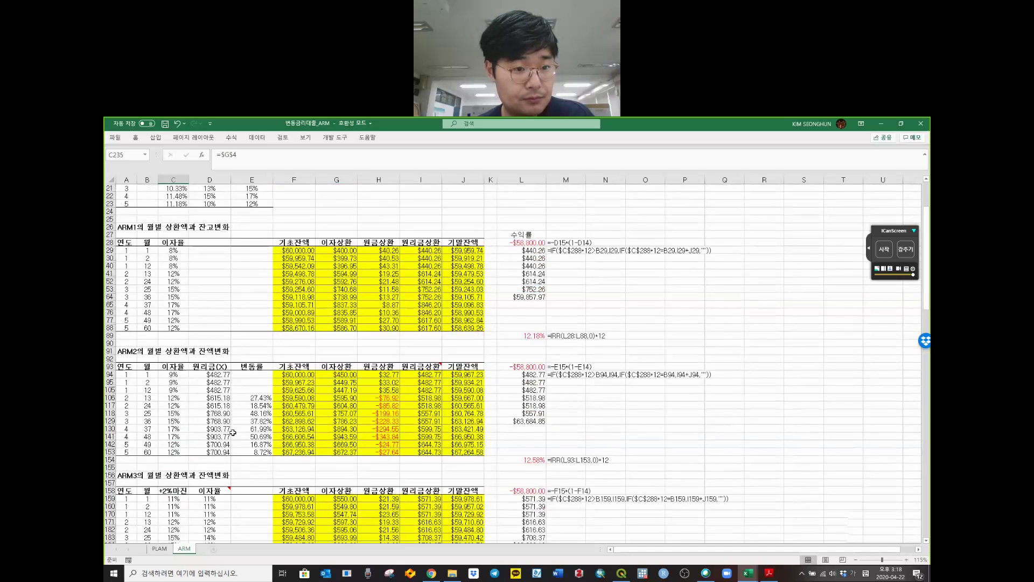
scroll(233, 433, up, 5)
scroll(244, 418, down, 11)
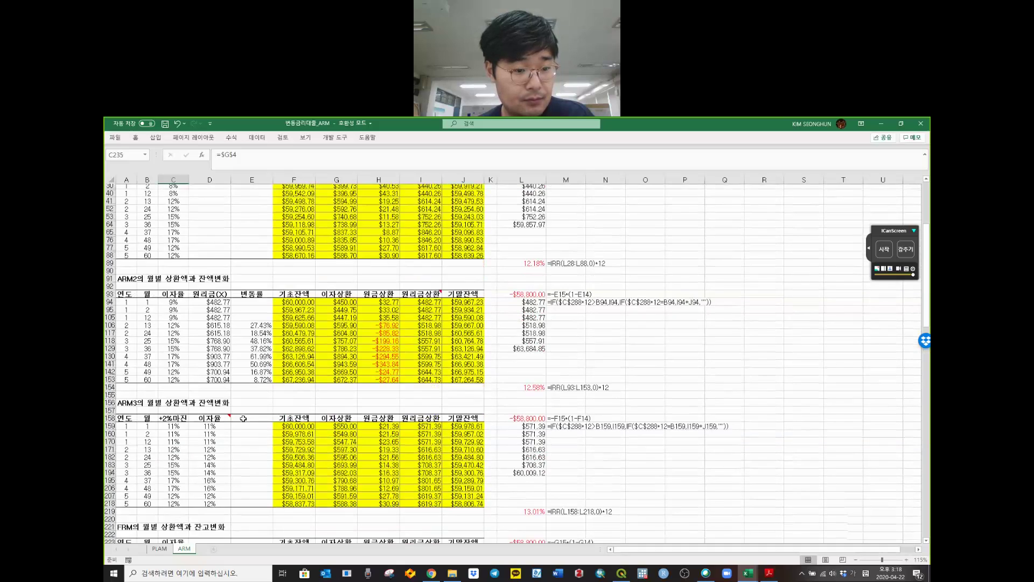
click(173, 413)
scroll(263, 412, up, 1)
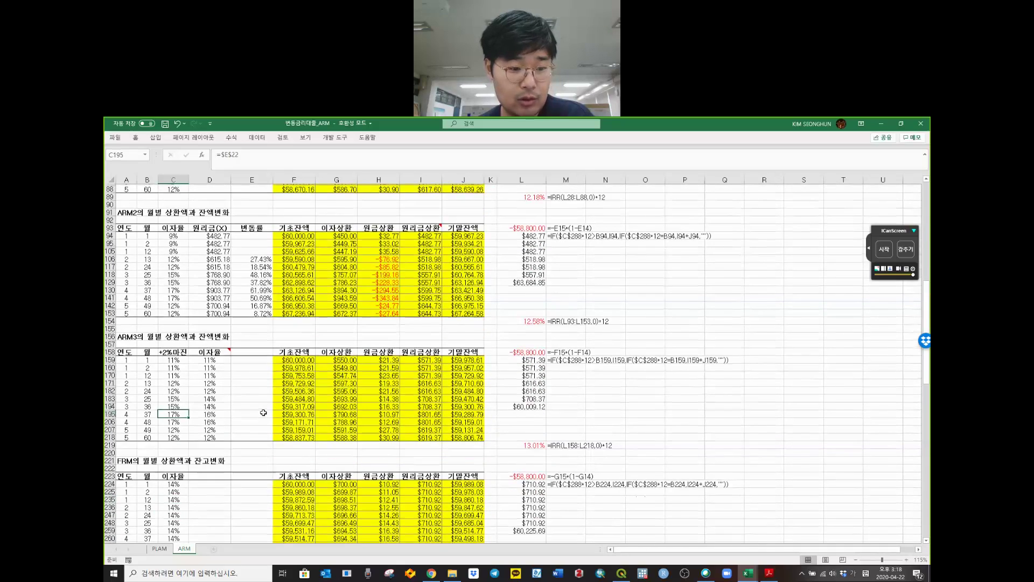
scroll(227, 408, up, 1)
click(178, 399)
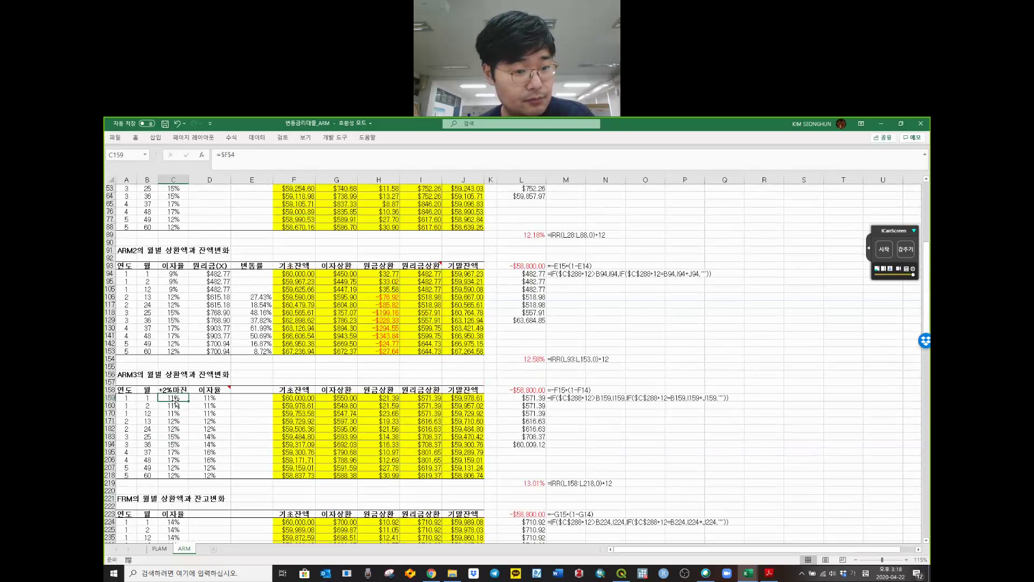
click(202, 397)
click(169, 398)
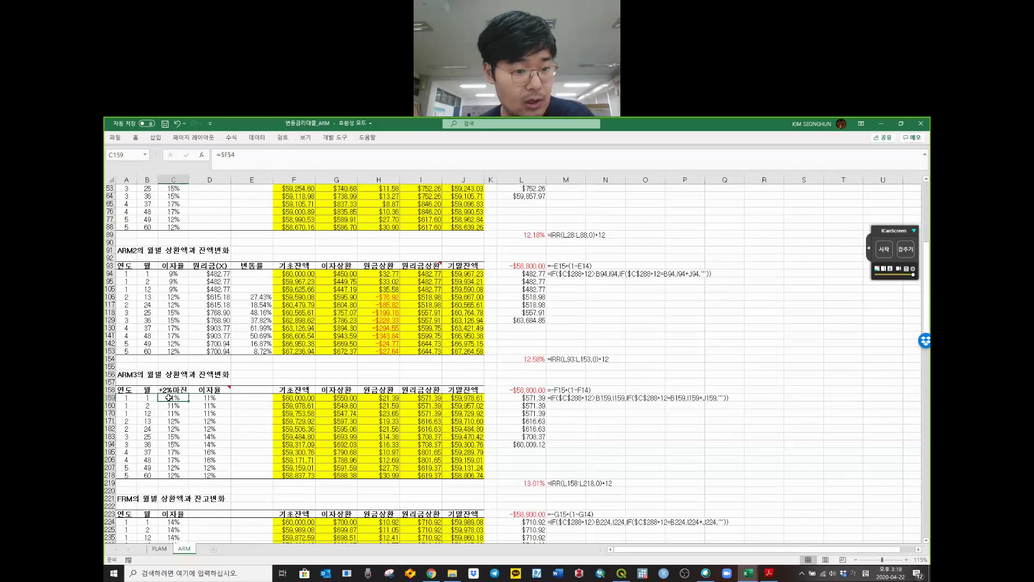
click(174, 390)
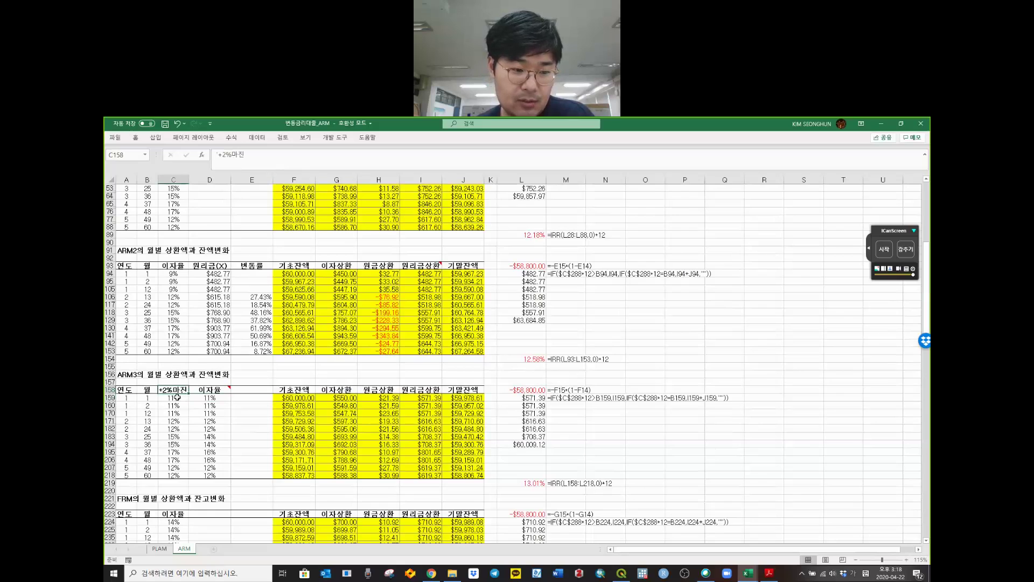
- Read the note on ARM3's 이자율 heading in D158 and examine the rate-cap rows 11 and 12 of the ARM conditions table
click(216, 390)
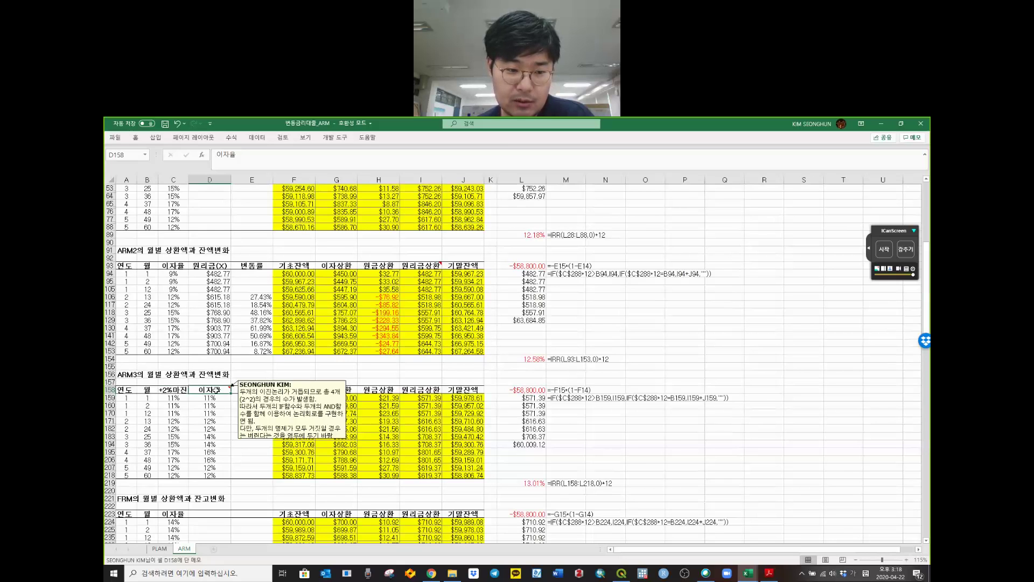
key(Left)
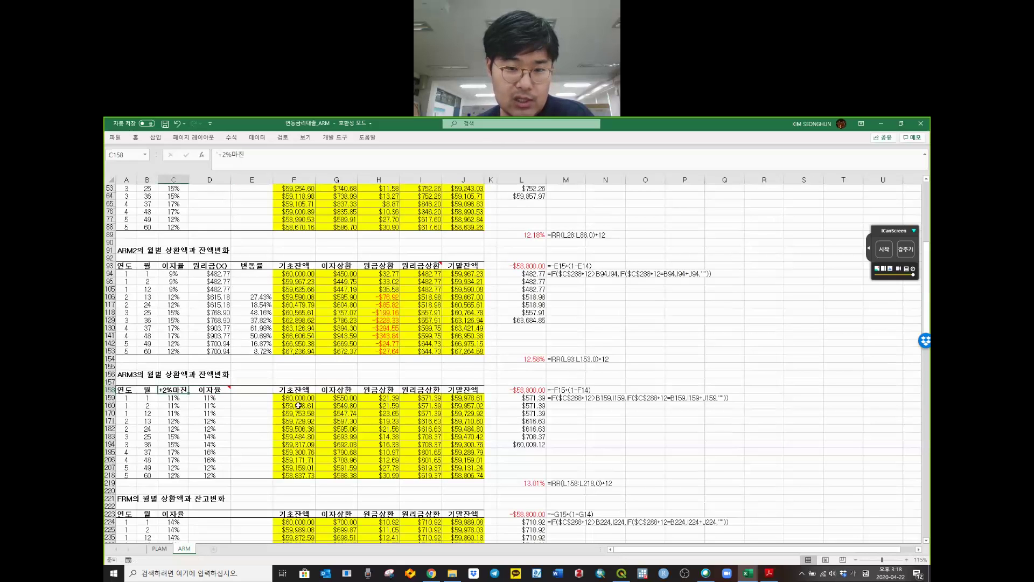
scroll(298, 405, up, 3)
scroll(299, 404, up, 8)
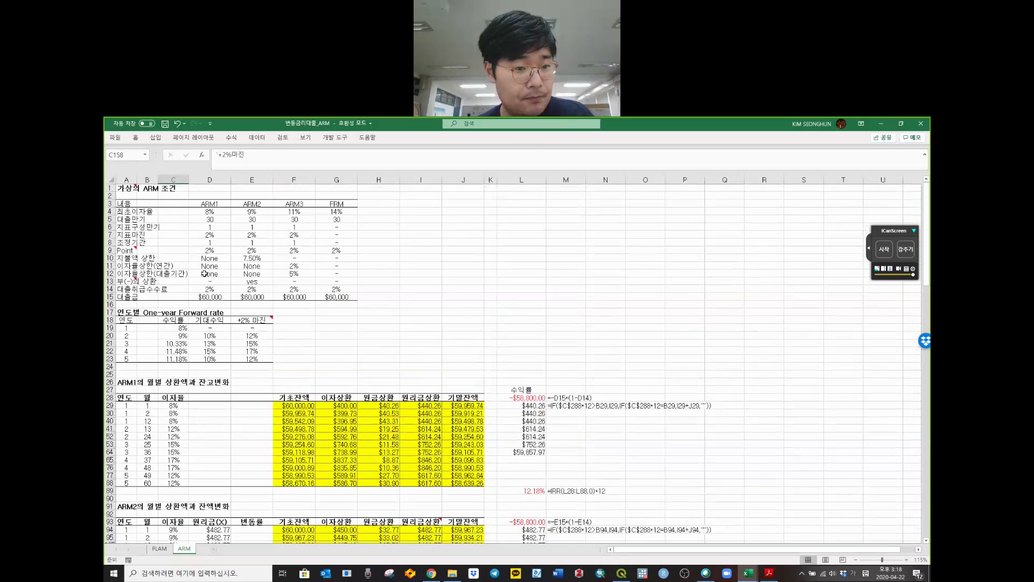
click(288, 273)
click(108, 266)
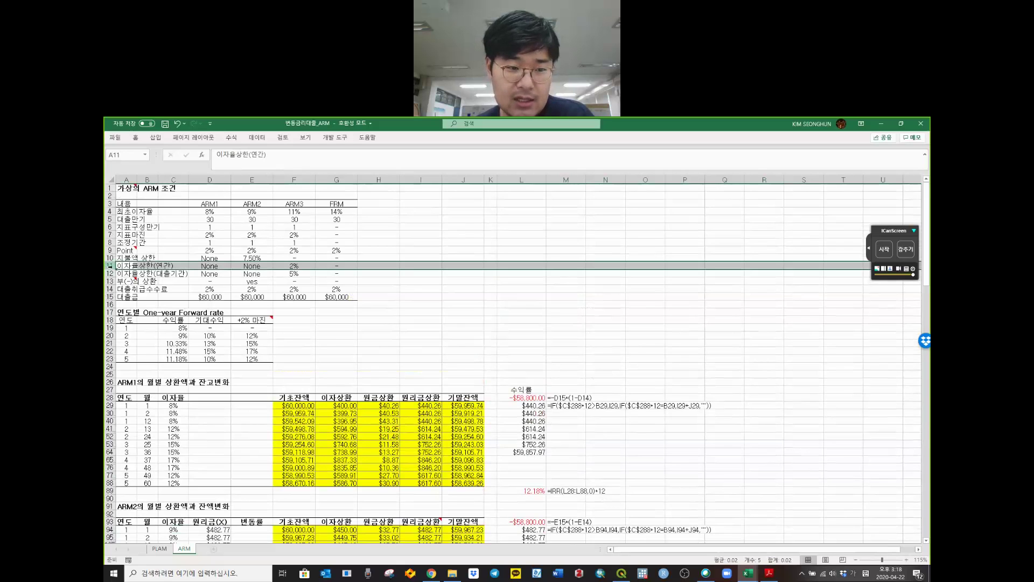
click(110, 273)
click(111, 265)
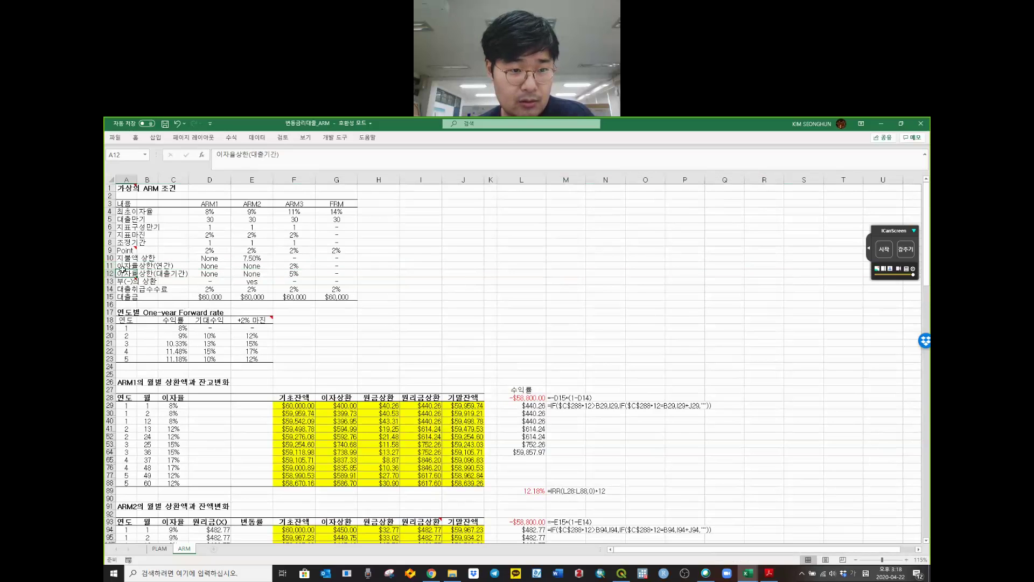
- Copy the two 이자율상한 labels from A11:A12 to N9, and move the pasted pair to L9:L10
drag(123, 273, 123, 266)
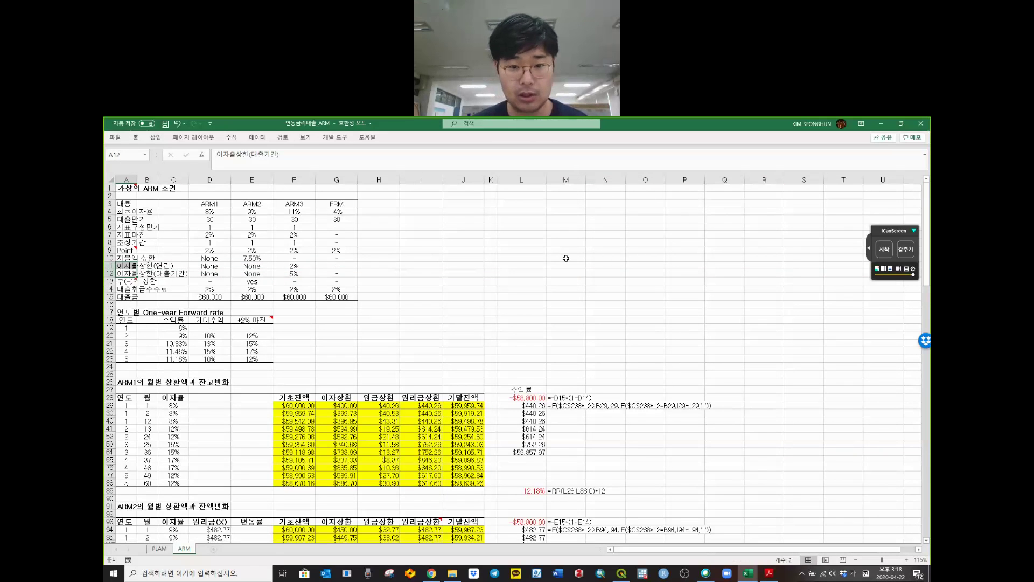
key(ctrl+c)
click(598, 250)
right_click(600, 250)
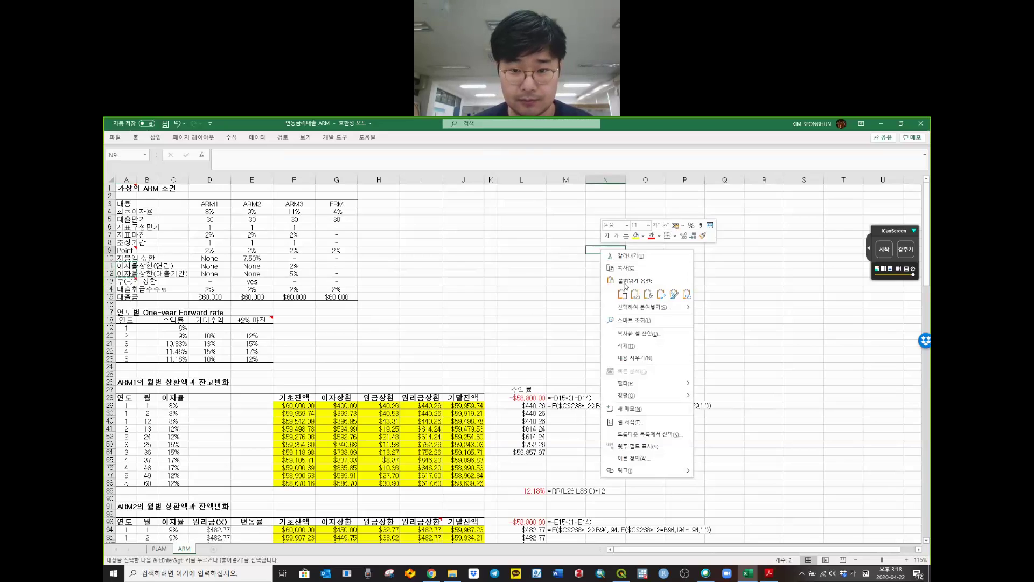
click(623, 294)
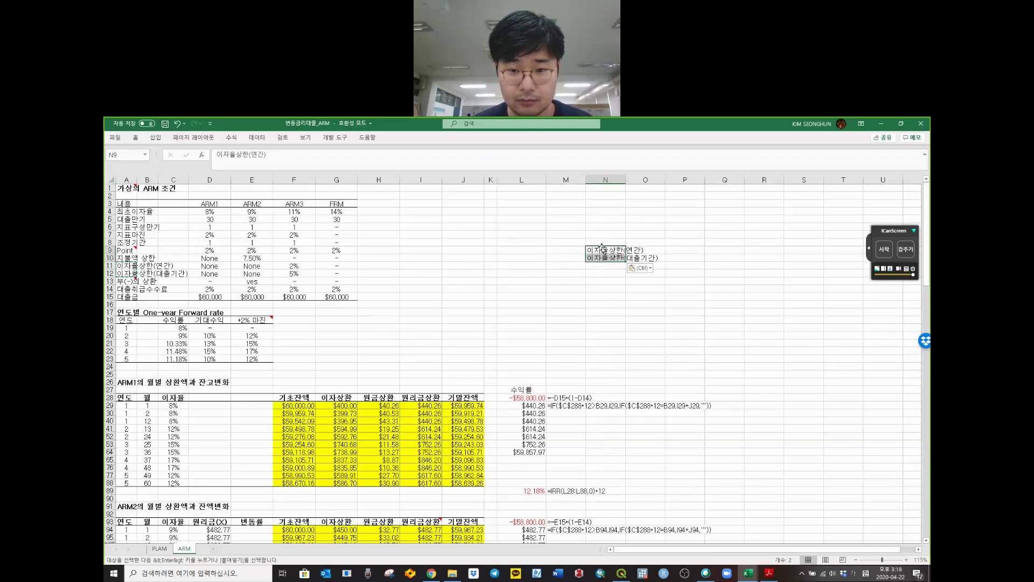
drag(603, 248, 519, 249)
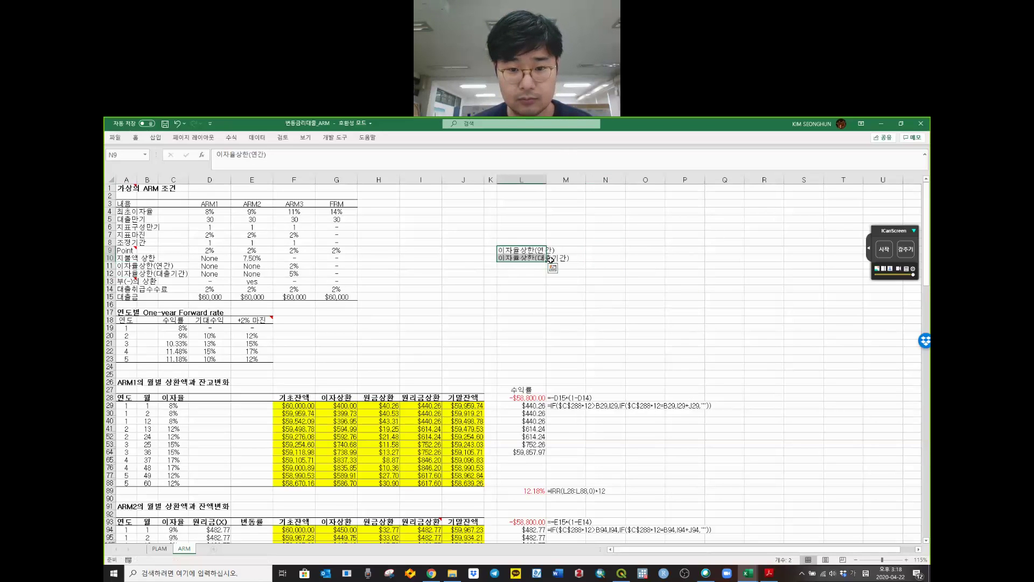
- Replace the 이자율상한 wording in L9 so that the label reads rate cap(연간)
click(530, 250)
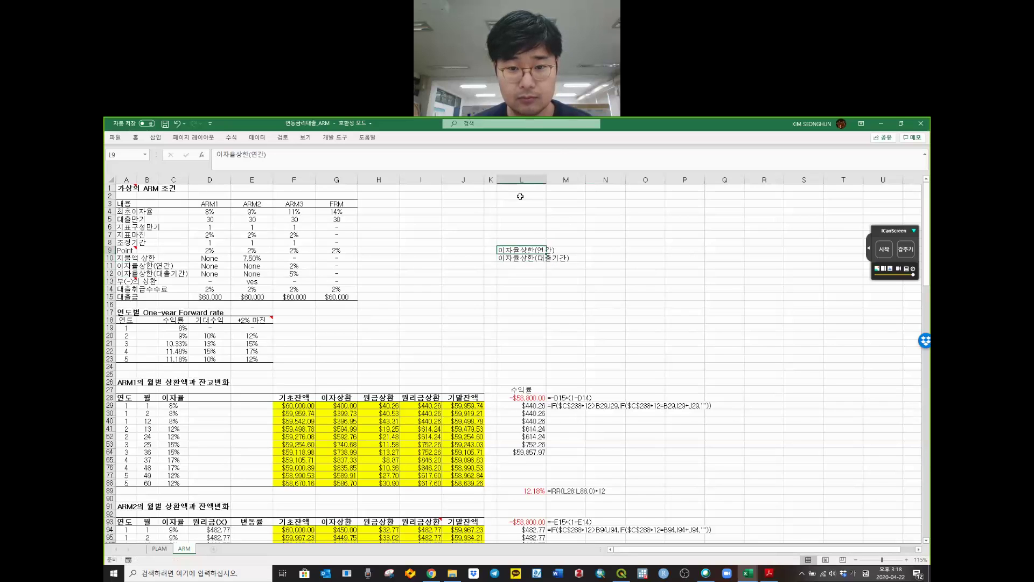
click(241, 156)
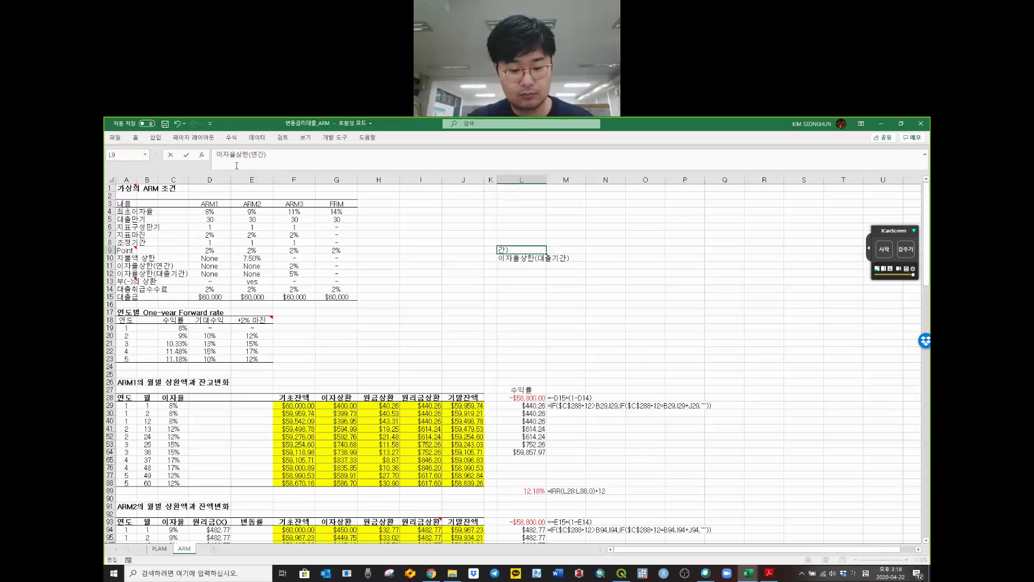
key(BackSpace)
key(BackSpace)
key(BackSpace)
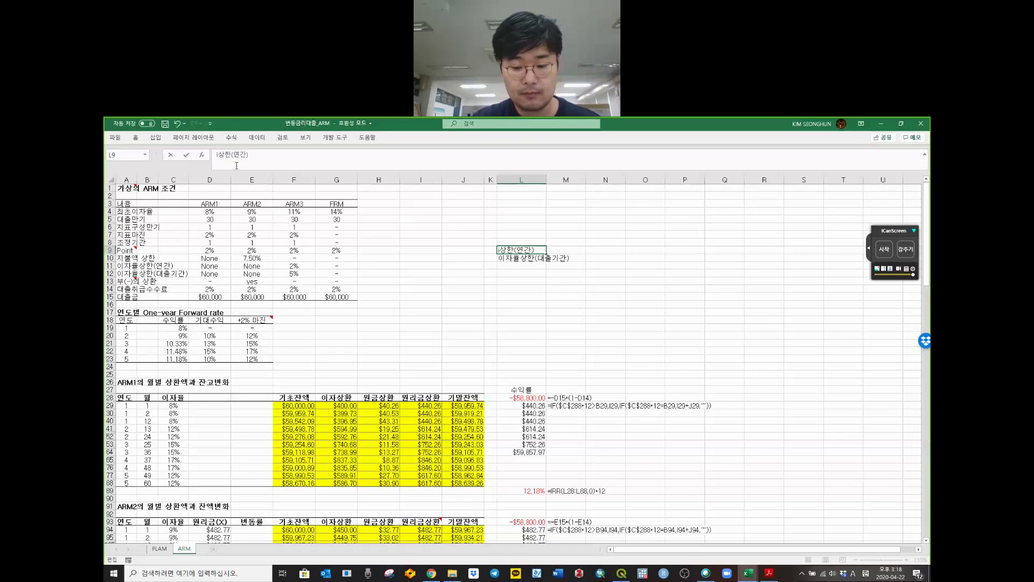
text(ratec)
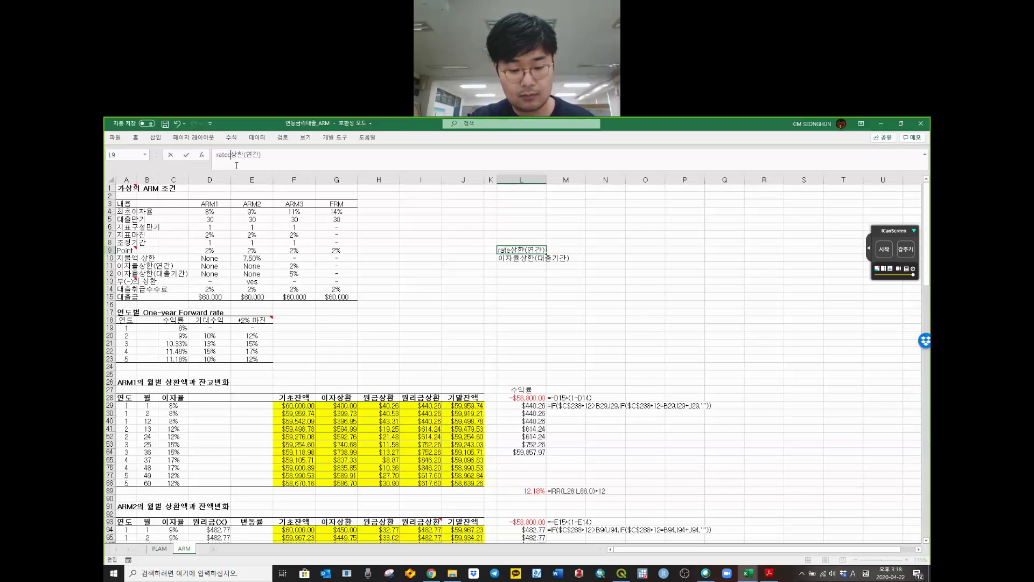
text(ap)
key(Delete)
key(Delete)
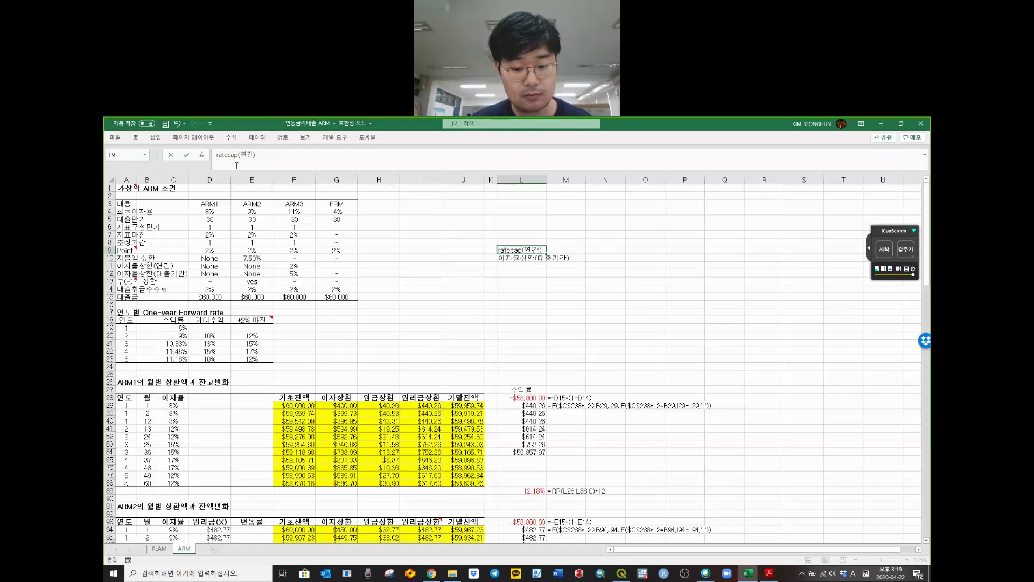
key(Left)
key(Left)
key(Left)
- Shorten the L9 label to cap(연간) and change the L10 label to cap(대출기간)
key(shift+Home)
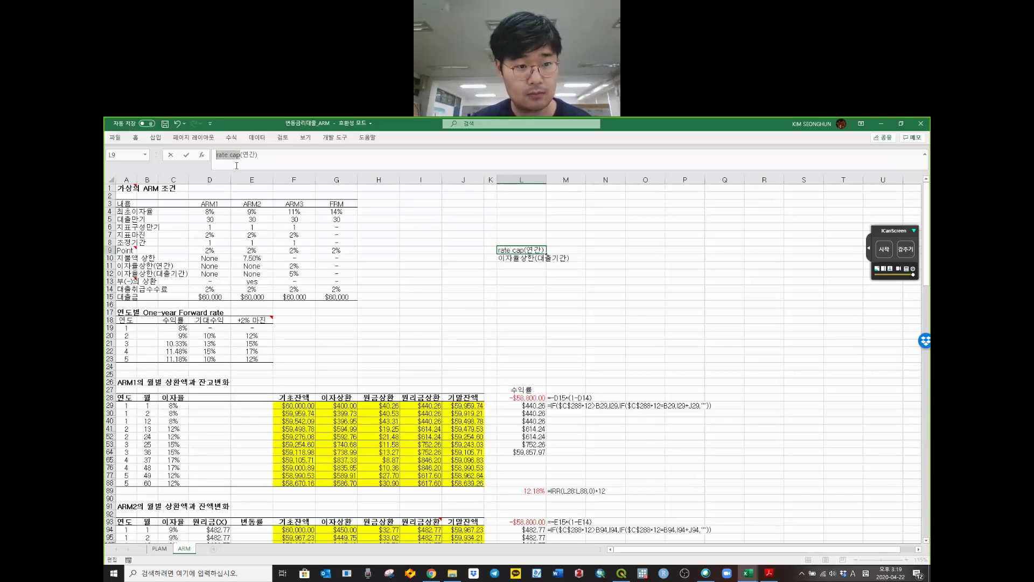
click(237, 166)
key(shift+Left)
key(shift+Left)
key(shift+Left)
key(shift+Left)
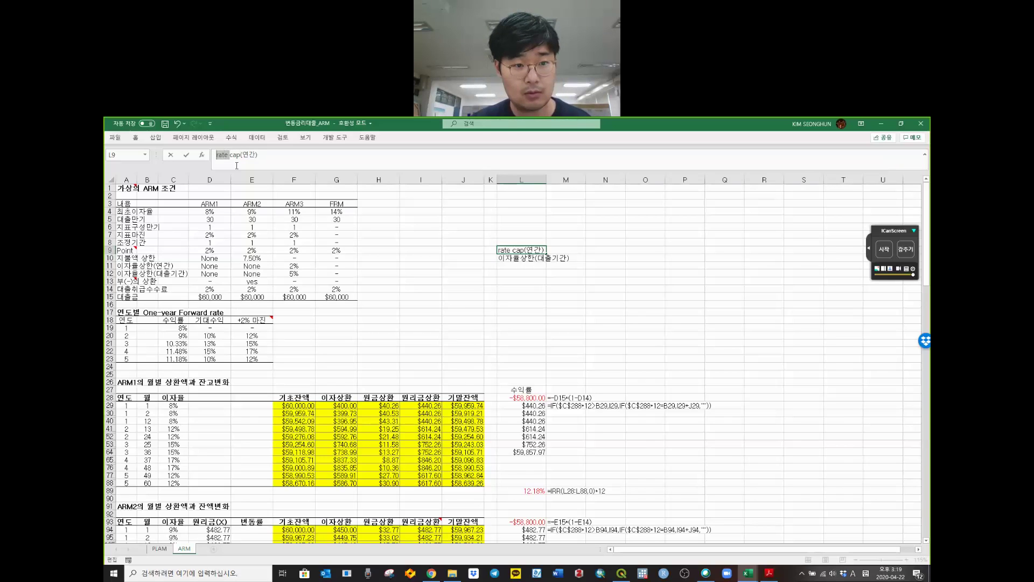
key(BackSpace)
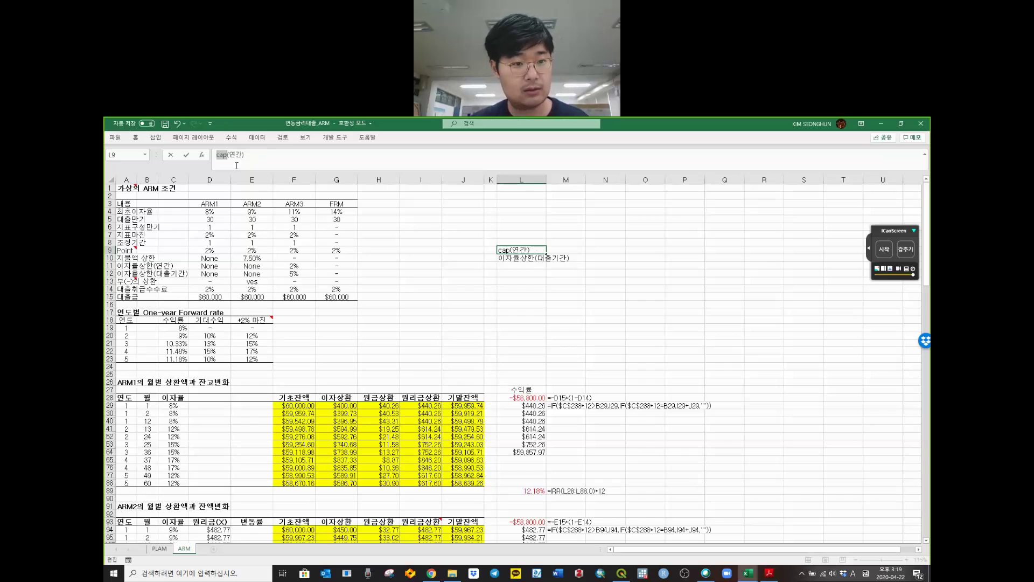
key(Return)
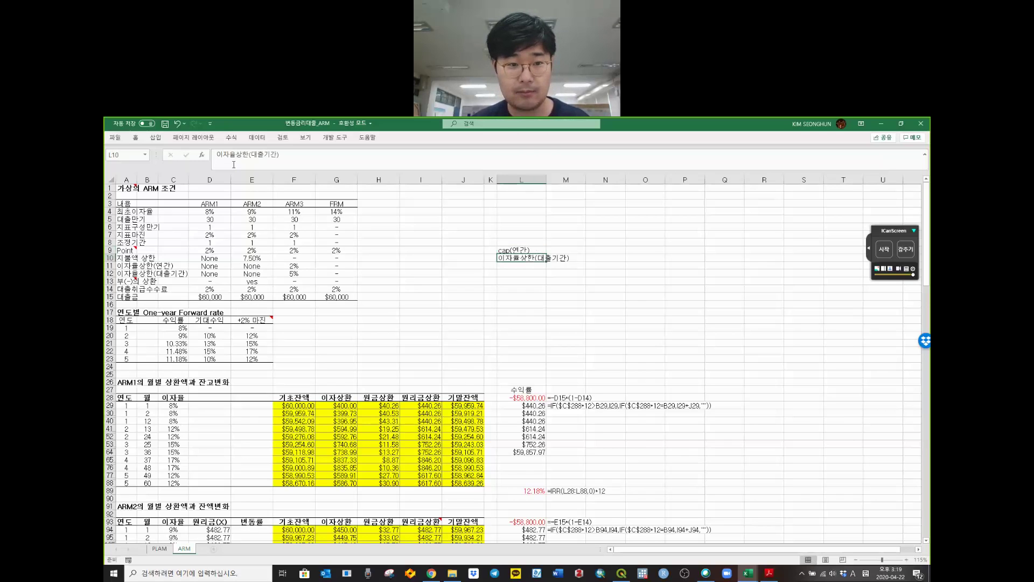
drag(219, 156, 249, 156)
text(cap)
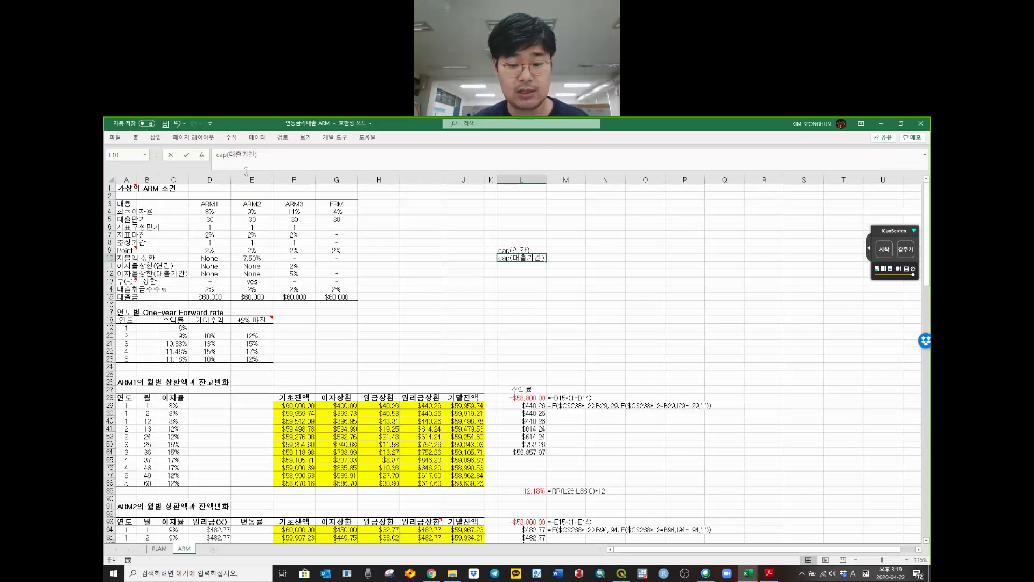
key(Return)
- Copy cap(연간) from L9 to M8 and cap(대출기간) from L10 to N8 as column headings
click(521, 250)
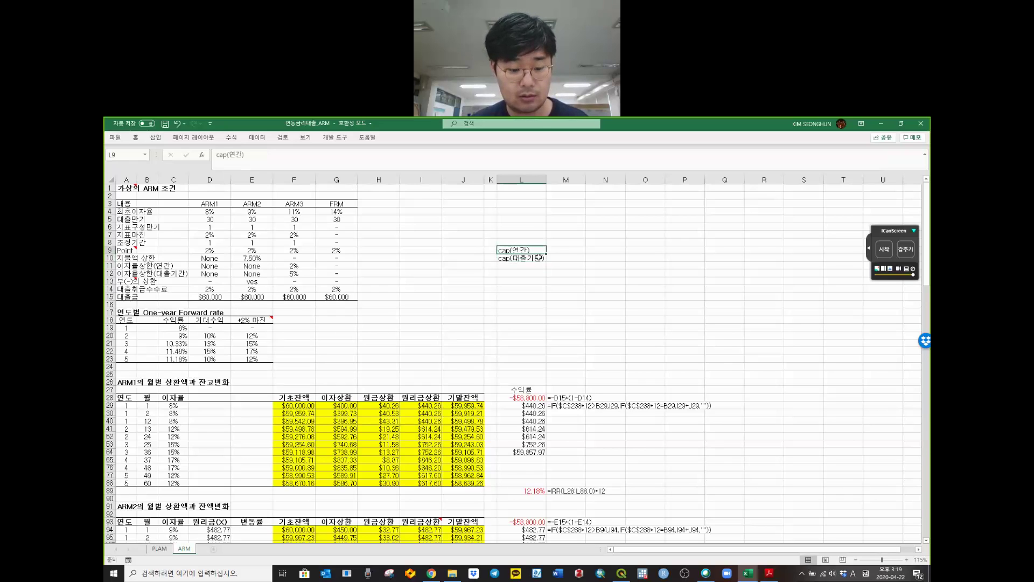
key(ctrl+c)
click(570, 244)
key(ctrl+v)
click(531, 257)
key(ctrl+c)
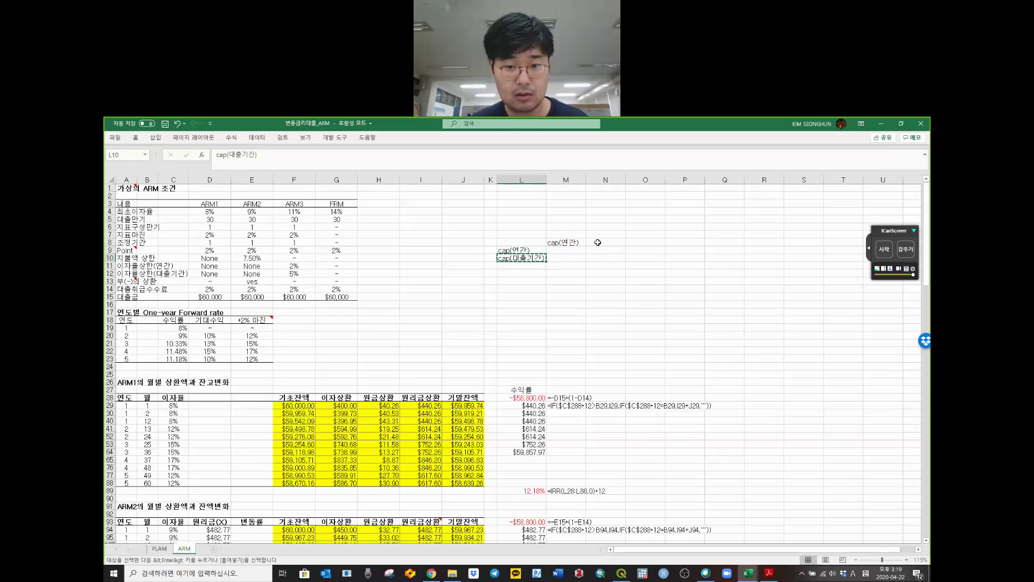
click(598, 243)
key(ctrl+v)
key(Escape)
click(580, 250)
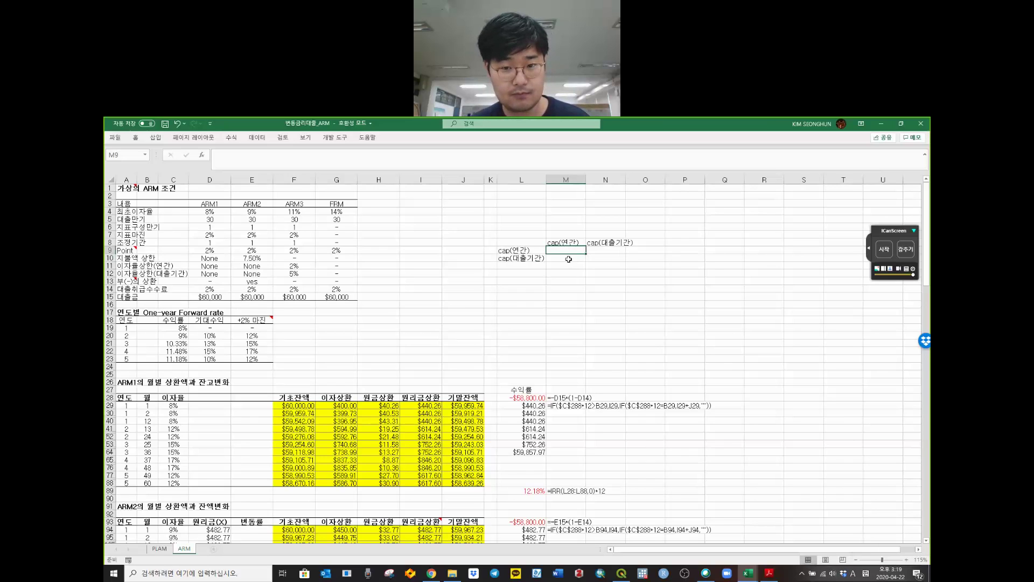
- Clear the duplicate cap labels from L9 and L10, keeping the headings in M8 and N8
click(572, 243)
click(530, 259)
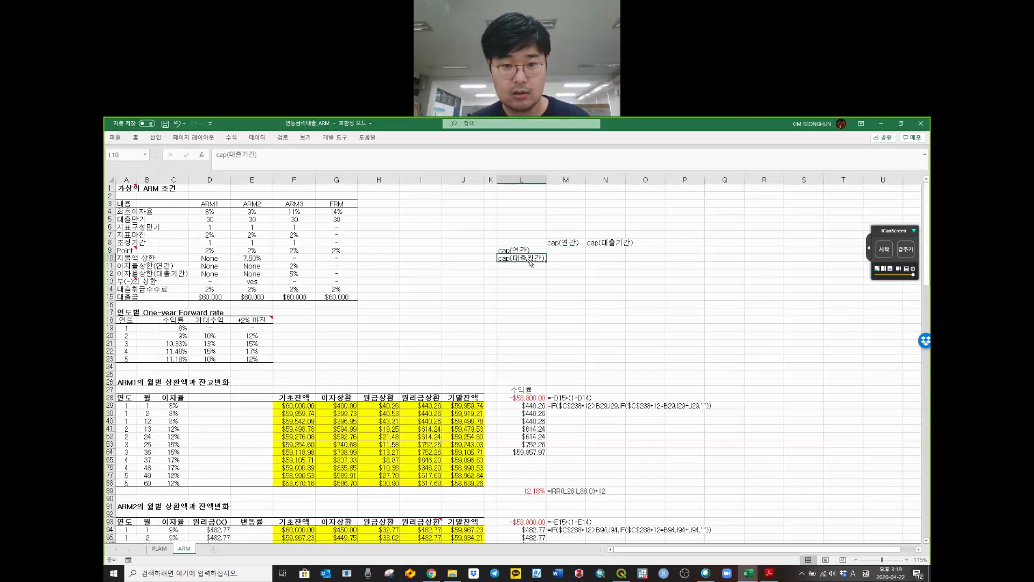
click(576, 251)
click(572, 243)
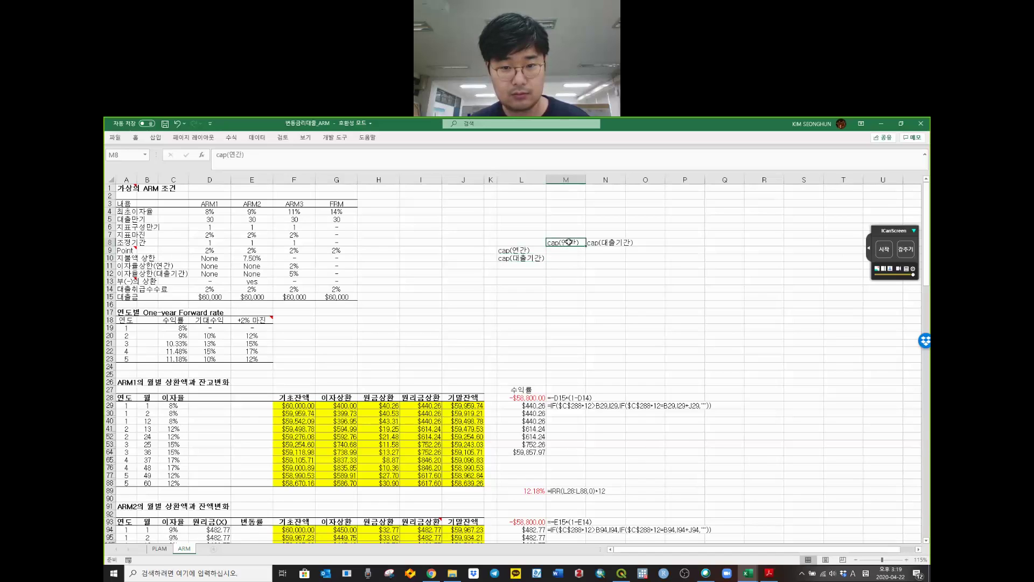
click(533, 250)
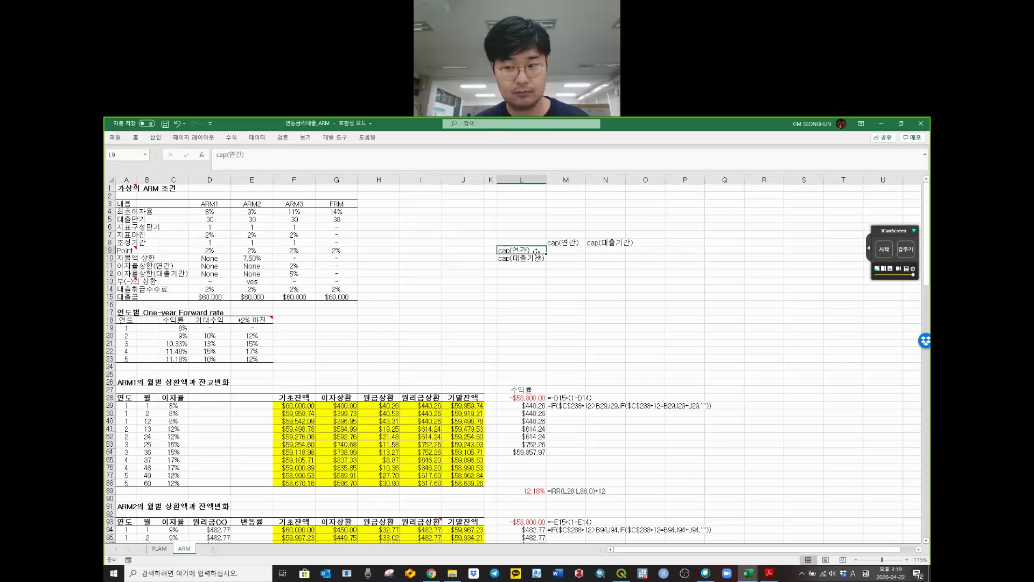
key(Delete)
key(Down)
key(Delete)
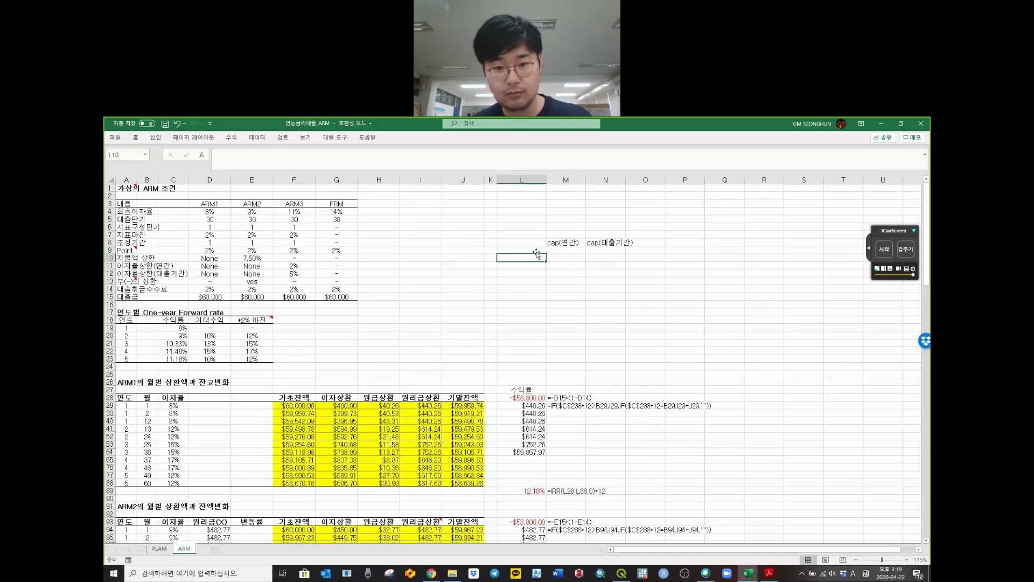
key(Right)
key(Up)
key(Up)
key(Down)
key(Down)
key(Up)
key(Up)
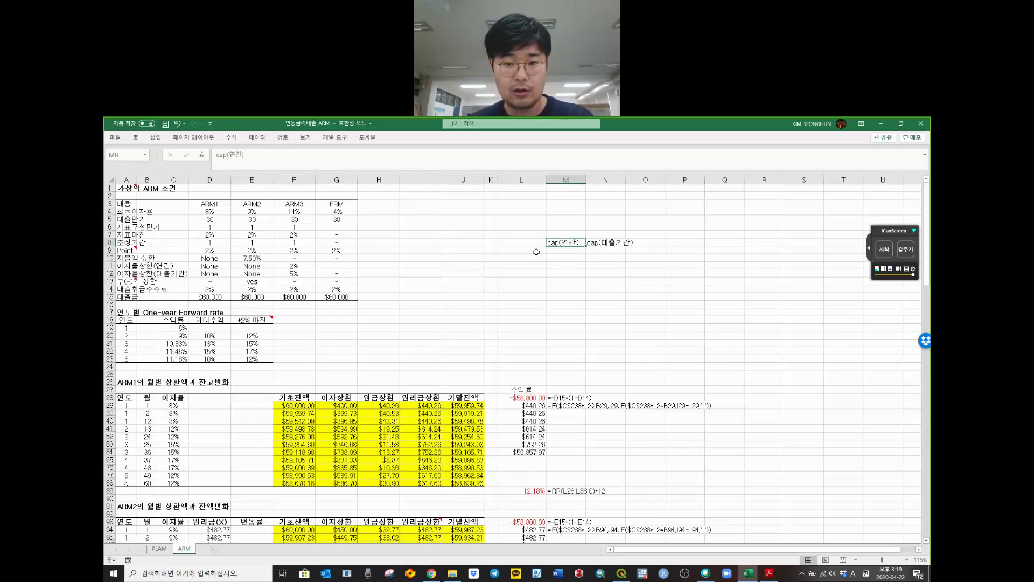
- Enter lowercase t in L10 and f in L11 as row labels below the cap headings
key(Down)
key(Down)
key(Left)
text(t)
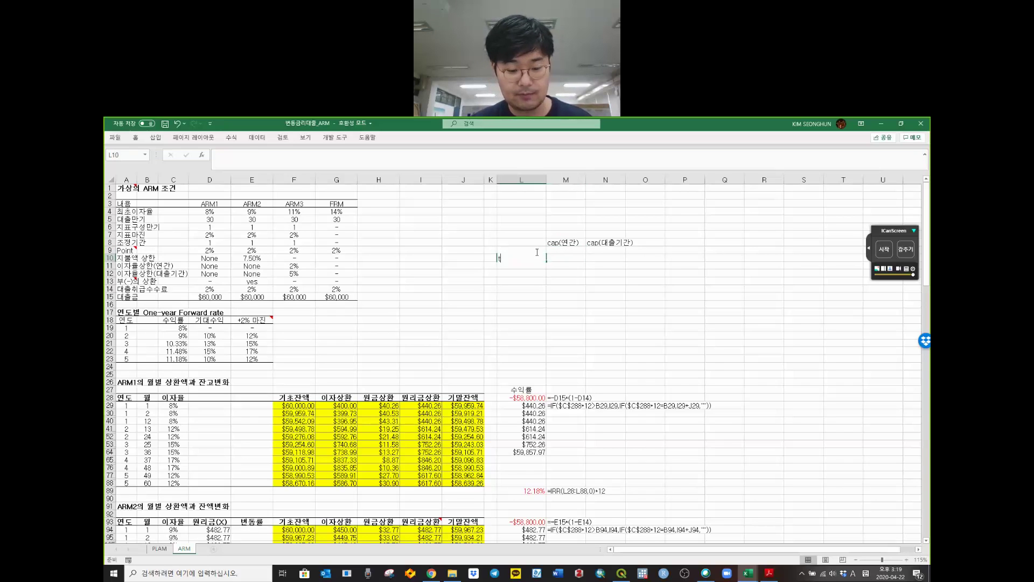
key(Return)
text(f)
key(Tab)
key(Up)
key(Up)
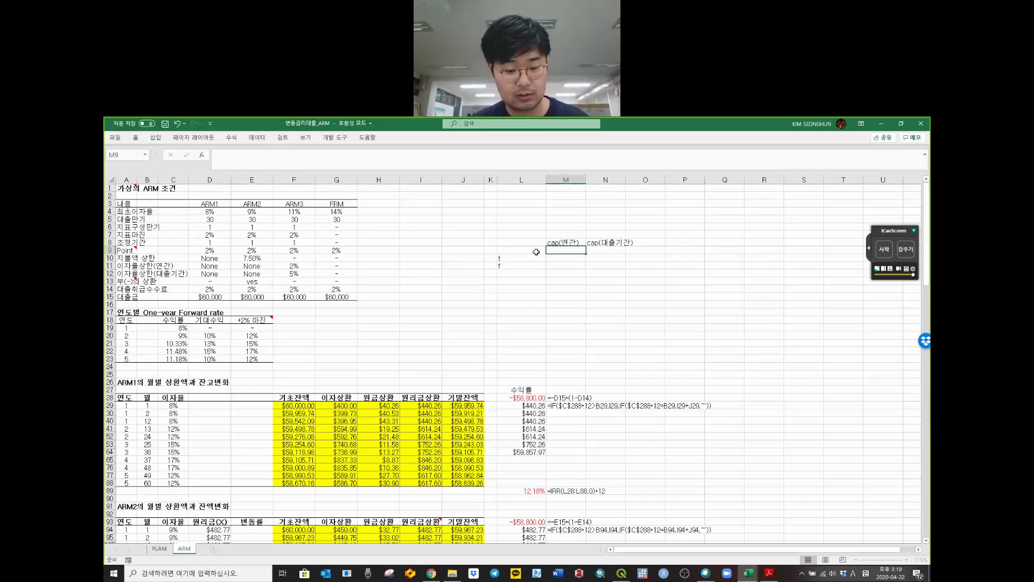
- Replace the row labels in L10 and L11 with uppercase T and F
key(Down)
key(Left)
key(shift+Down)
key(Delete)
text(T)
key(Return)
text(F)
key(Tab)
- Enter T in M9 and F in N9 as column labels under the two cap headings
key(Up)
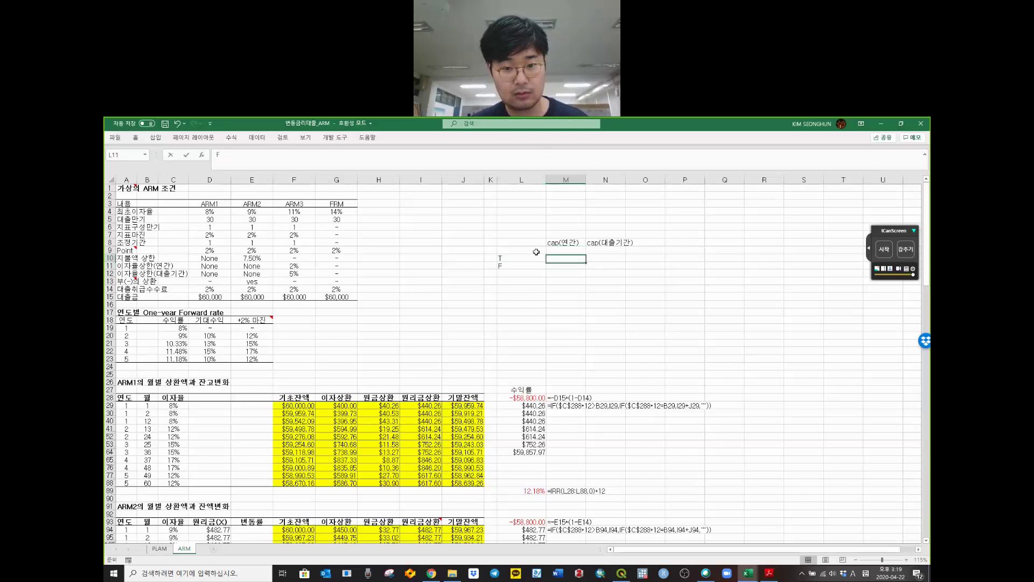
key(Up)
key(shift+Up)
key(Delete)
key(Escape)
key(ctrl+z)
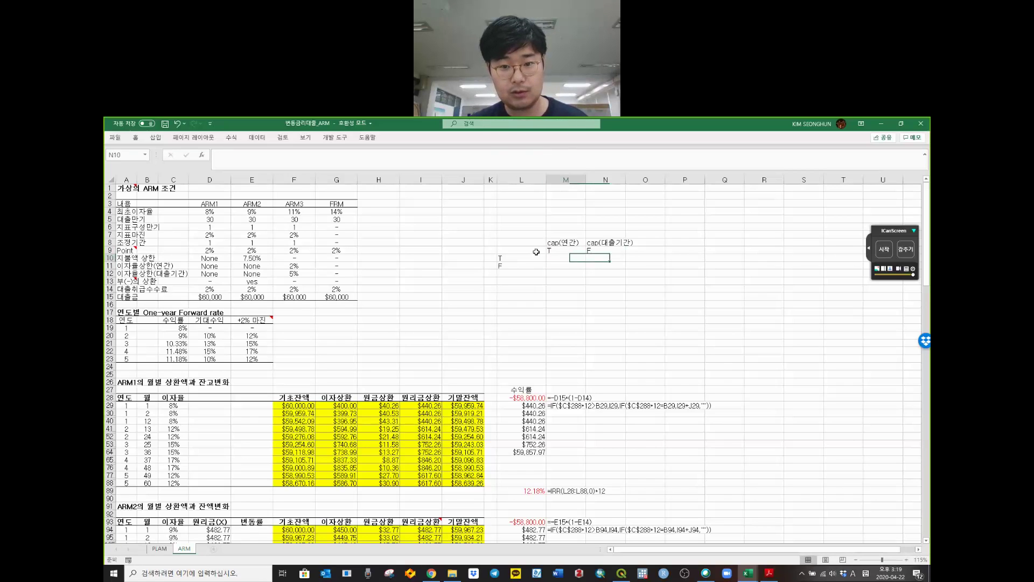
text(T)
key(Tab)
text(F)
key(Return)
- Enter (1,1) in M10 and (1,0) in N10 as truth-table entries in the T row
text(=()
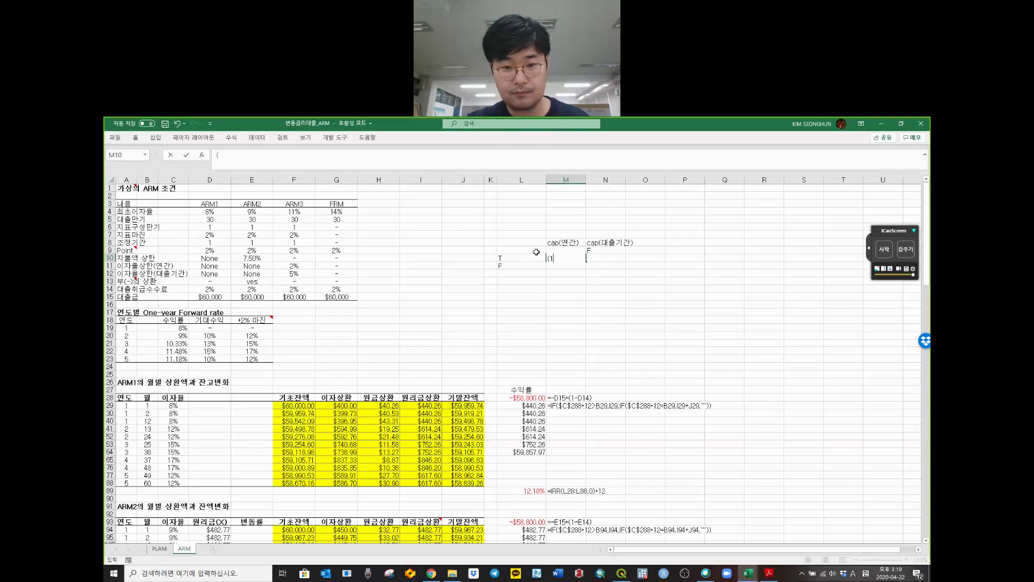
text(1,2)
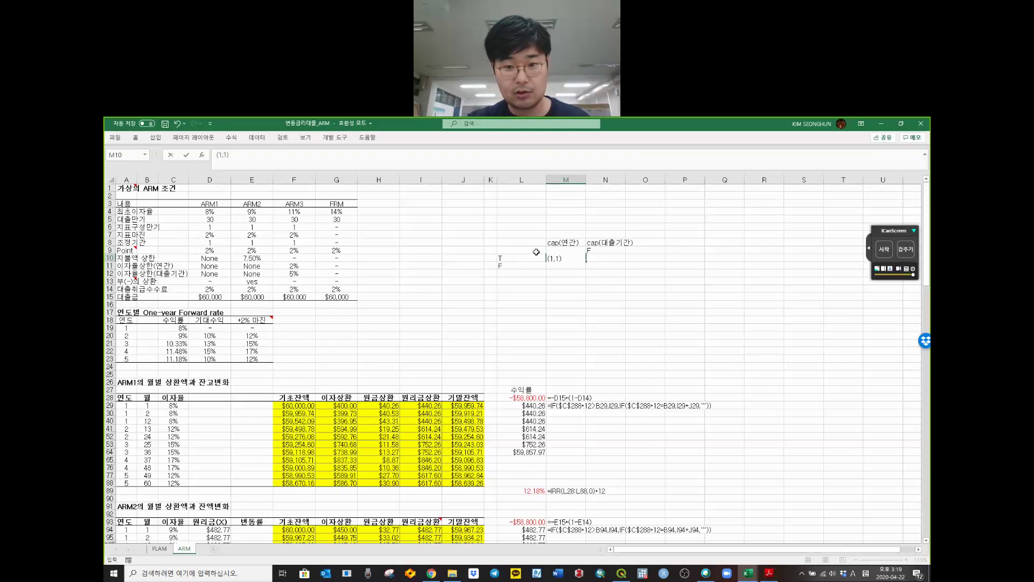
key(Tab)
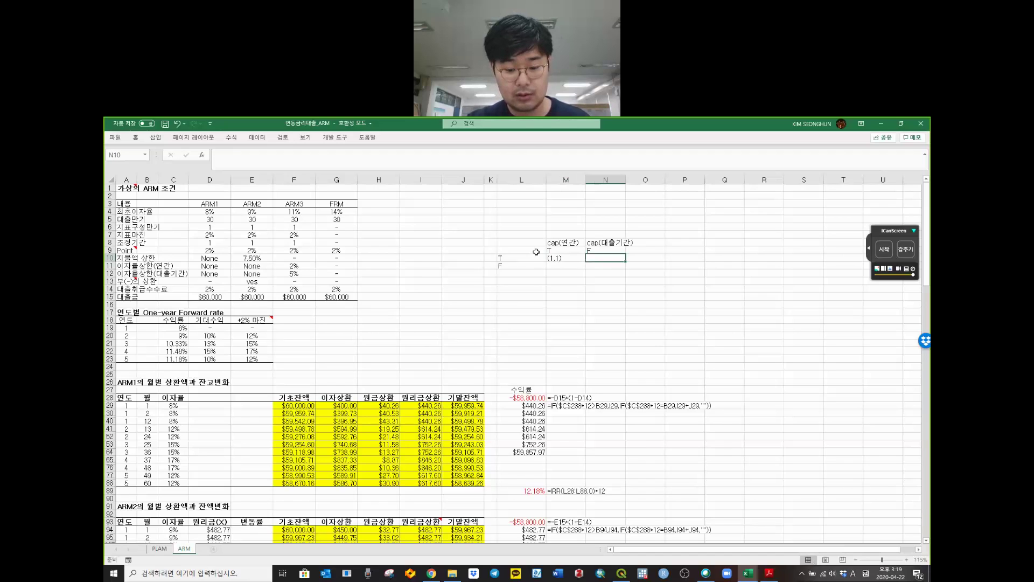
text(1)
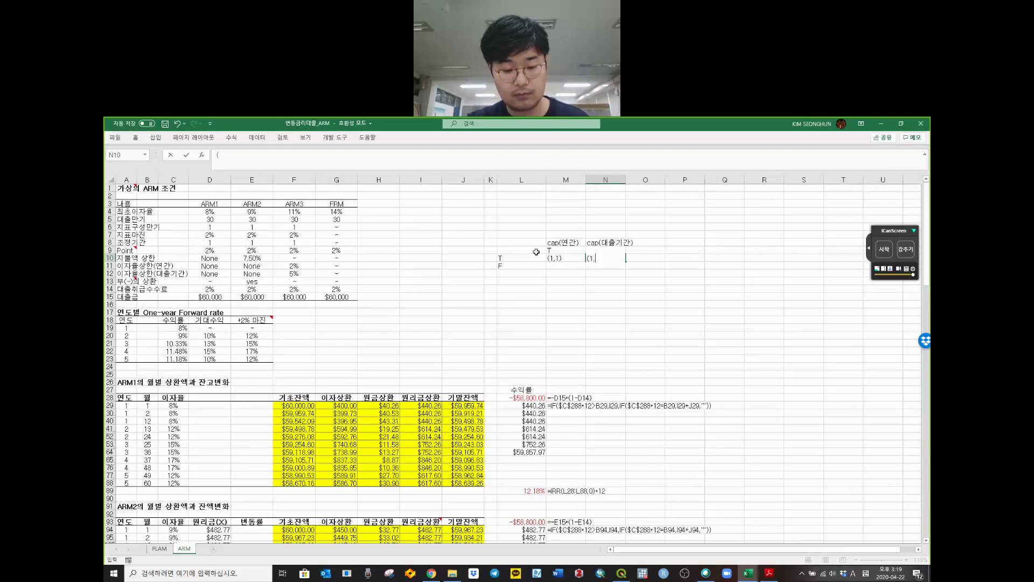
text(,0))
key(Up)
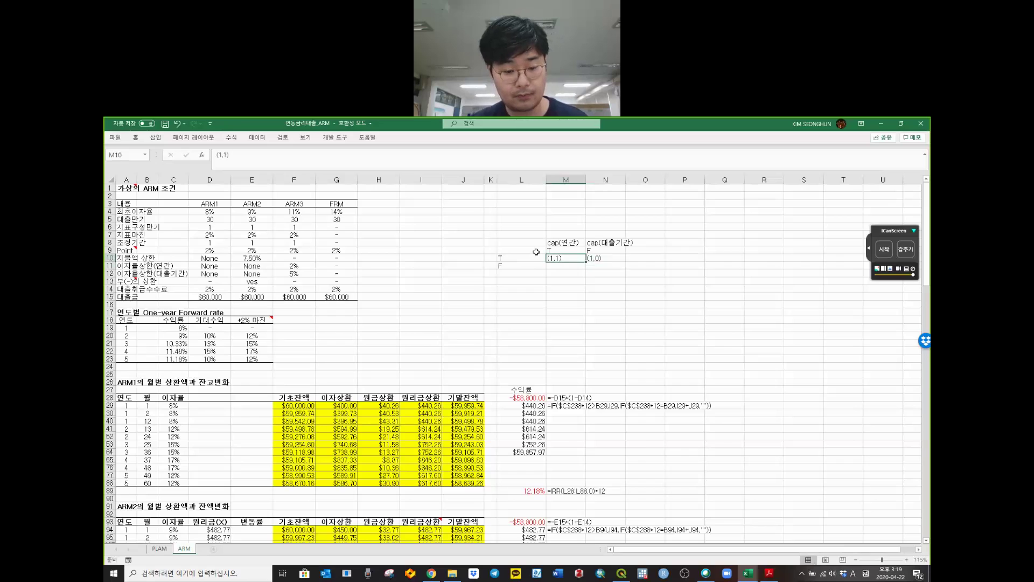
- Fill the truth table's T row with TT in M10 and TF in N10, keeping F as the heading in N9
text(TT)
key(Tab)
text(T)
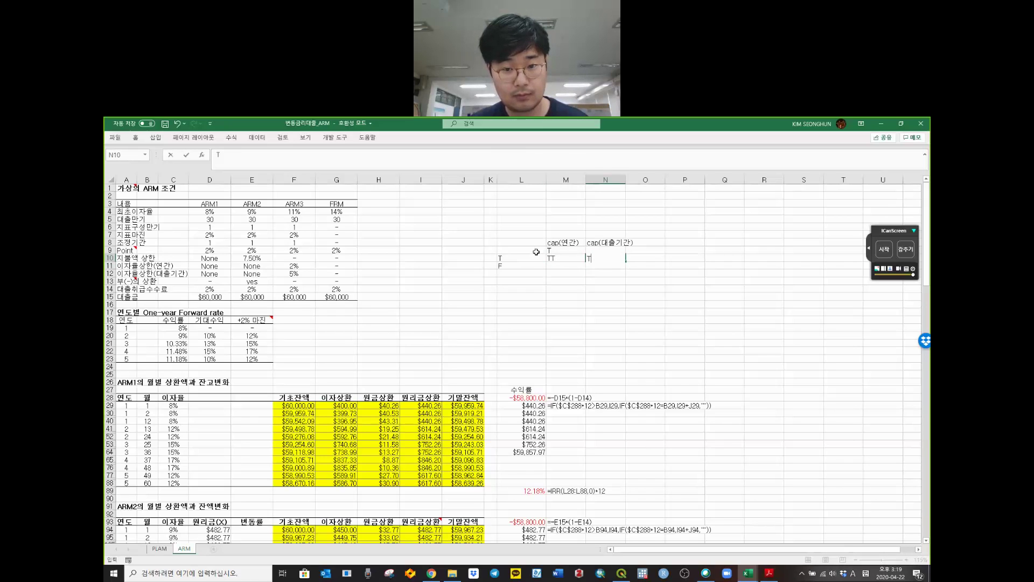
text(F)
key(Up)
text(F)
key(Down)
key(Down)
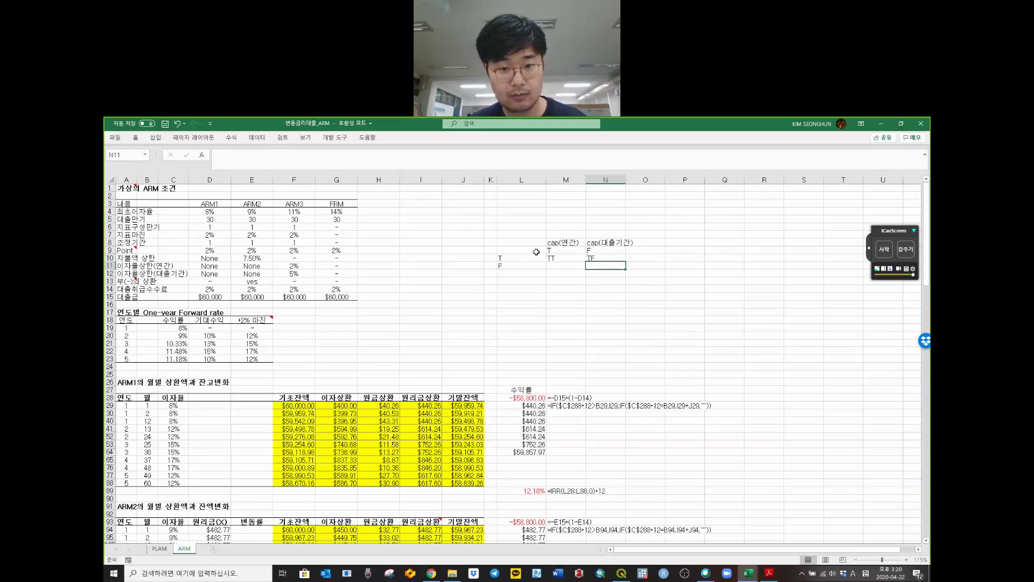
- Fill the truth table's F row with FT in M11 and FF in N11
key(Left)
text(FT)
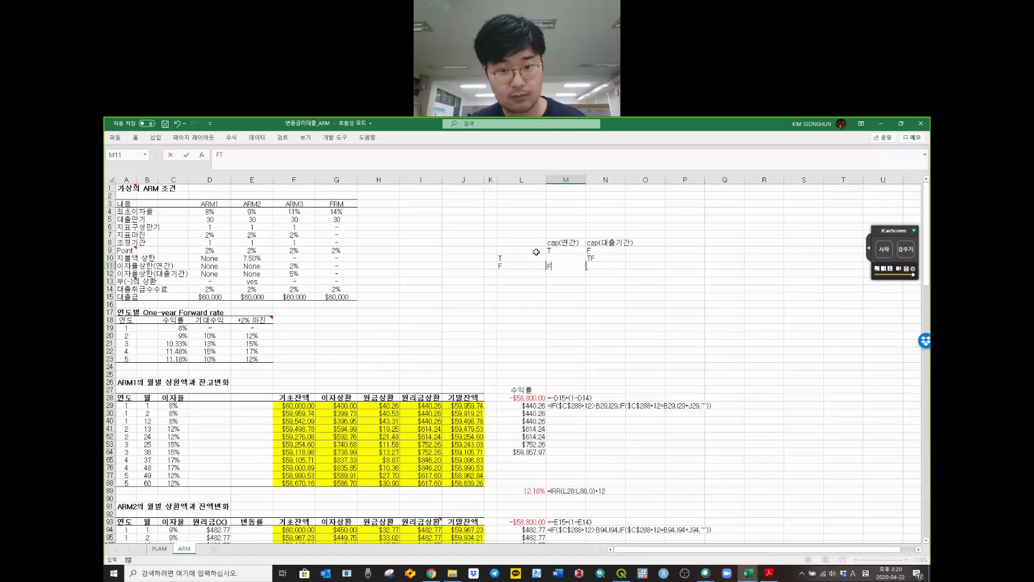
key(Tab)
text(FF)
key(Return)
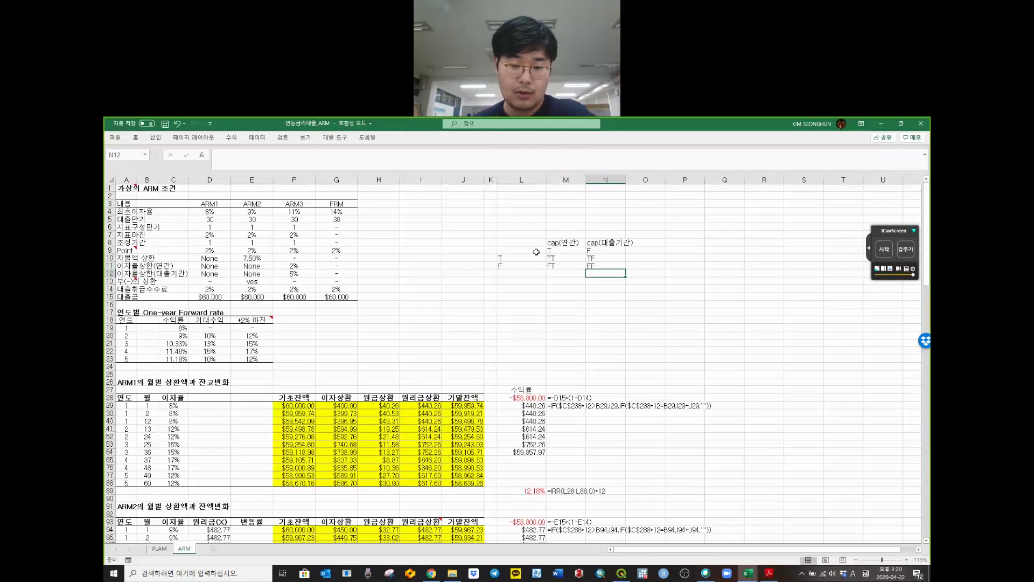
- Move the two cap headings from M8:N8 up to M7:N7 and select the four combinations in M10:N11
drag(550, 250, 604, 234)
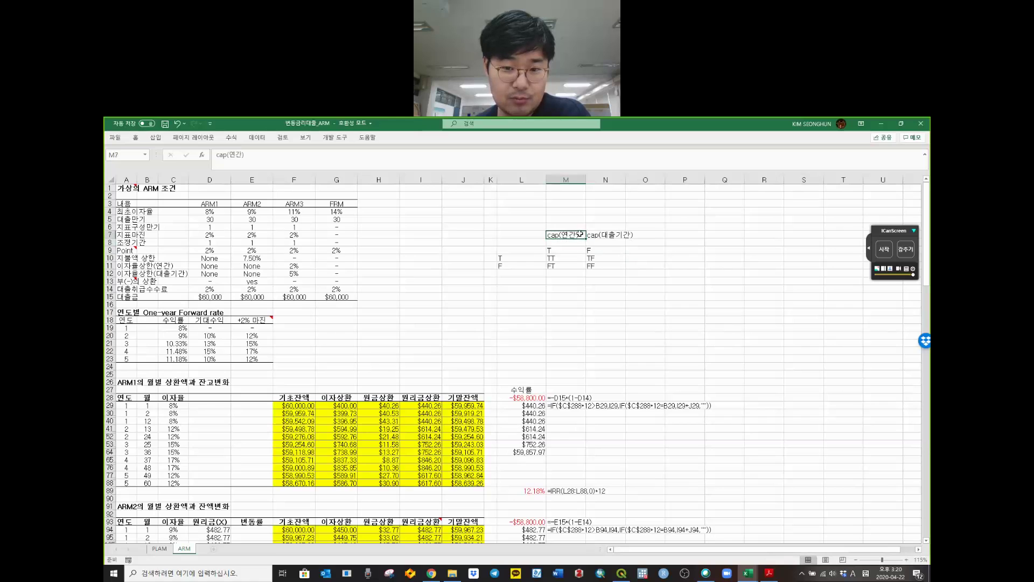
click(602, 237)
click(600, 243)
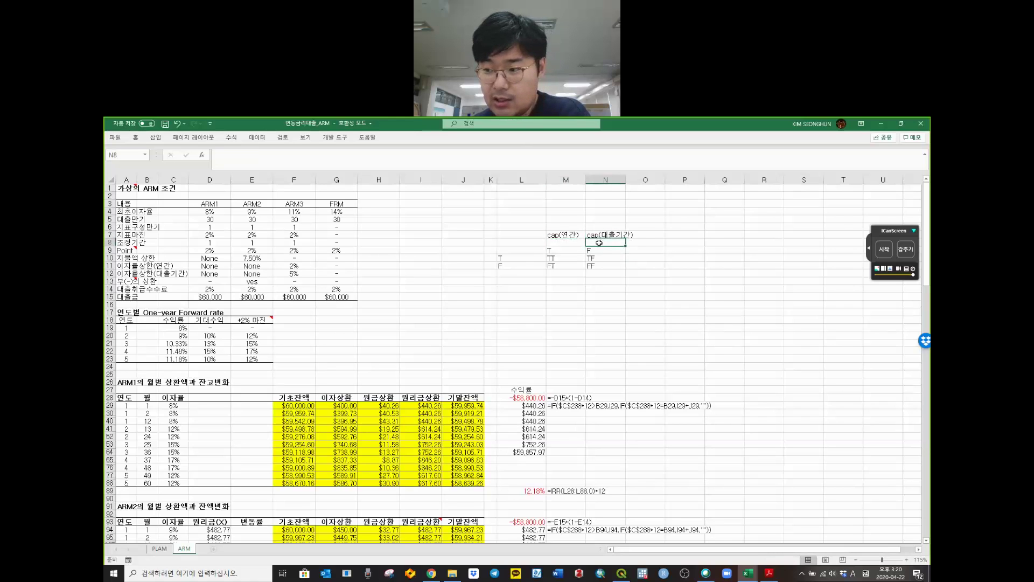
mouse_move(572, 258)
mouse_down()
mouse_move(607, 272)
mouse_move(603, 258)
mouse_move(568, 261)
mouse_move(574, 282)
mouse_move(595, 266)
mouse_move(567, 259)
mouse_up()
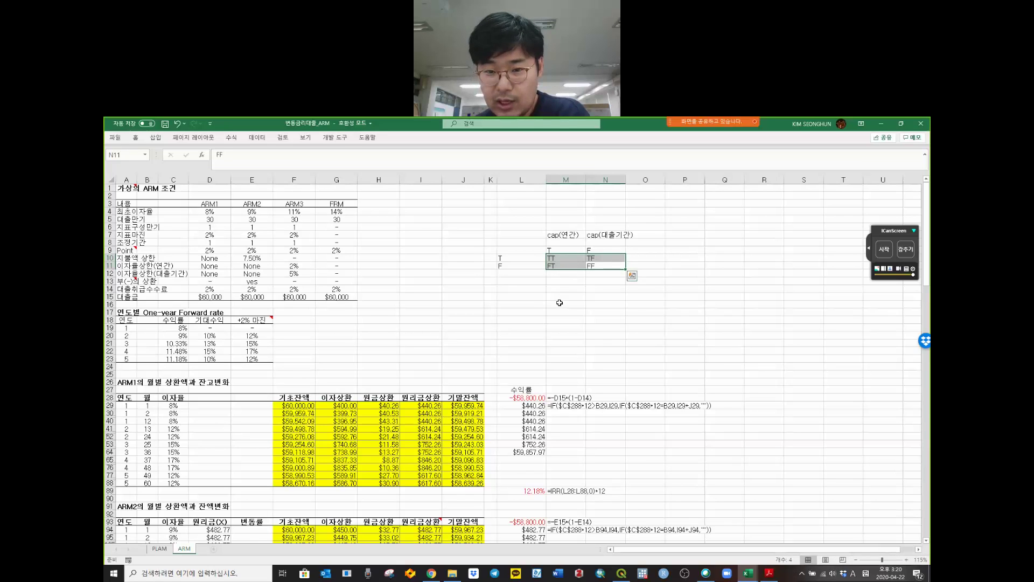
- Examine the cell formulas in the +2% margin and interest rate columns of the ARM3 repayment table
scroll(563, 306, down, 4)
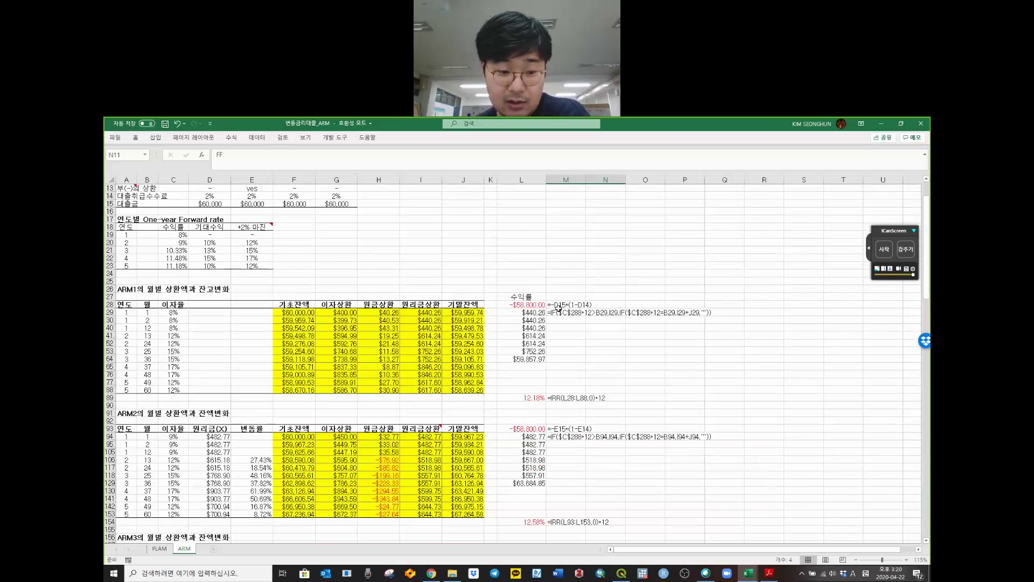
scroll(558, 308, down, 6)
click(596, 371)
scroll(520, 372, down, 3)
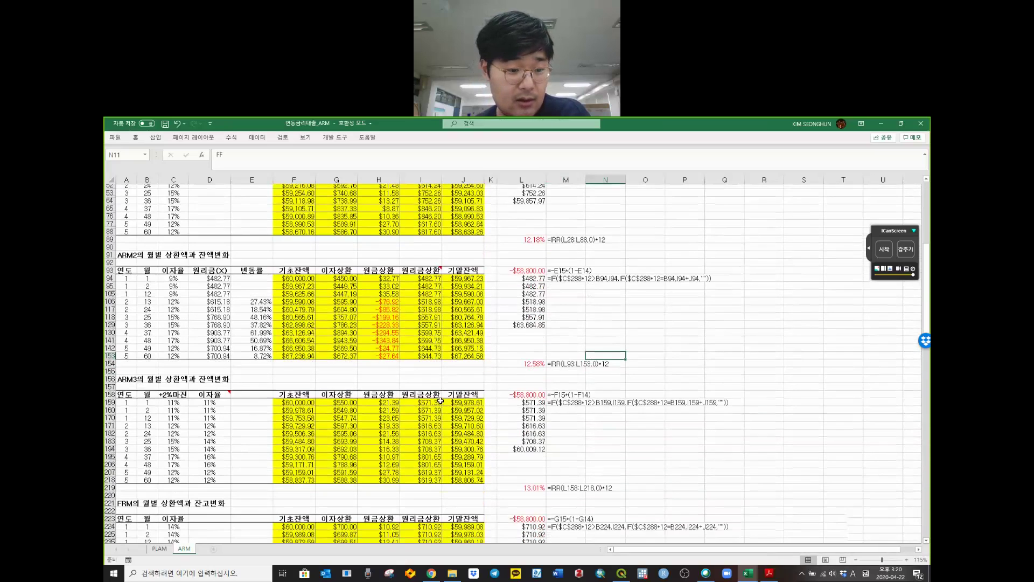
scroll(350, 369, up, 2)
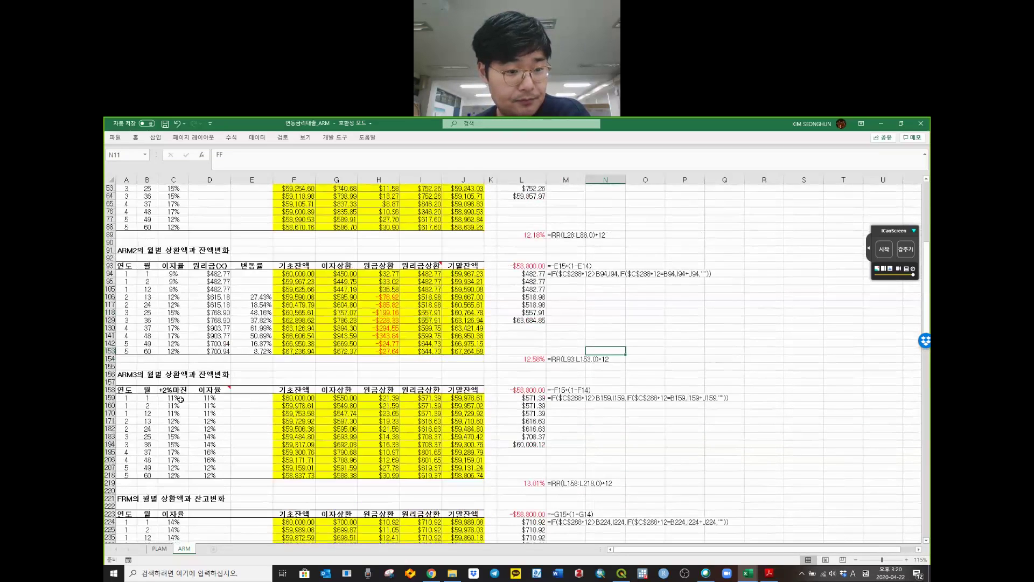
click(173, 397)
click(212, 399)
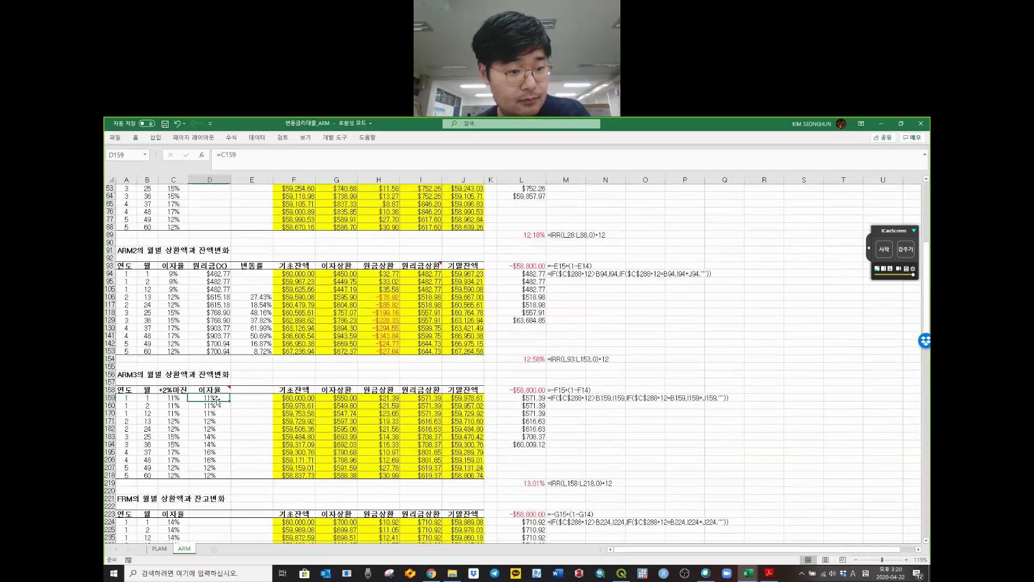
double_click(174, 398)
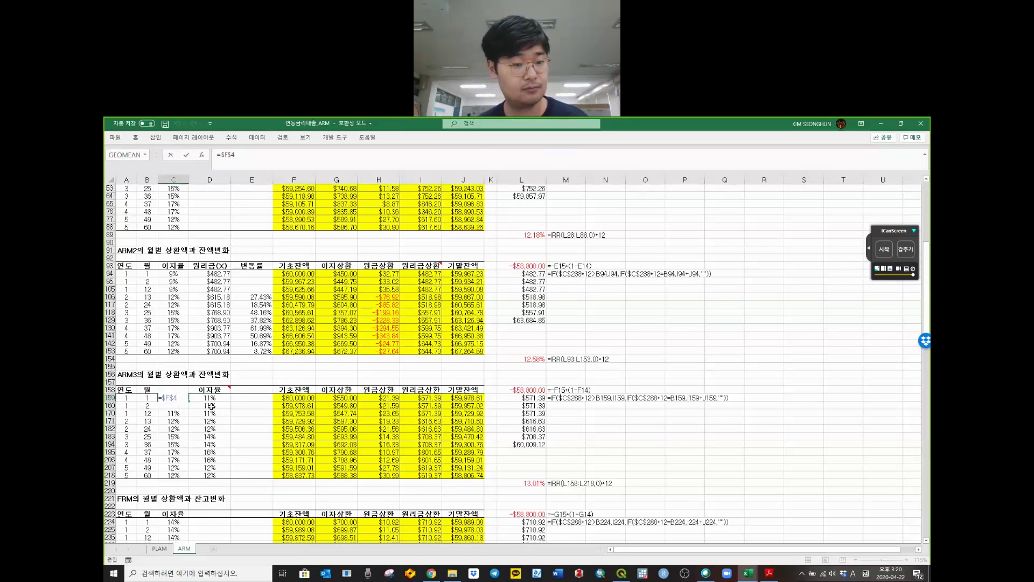
key(Escape)
click(209, 398)
click(181, 429)
click(173, 467)
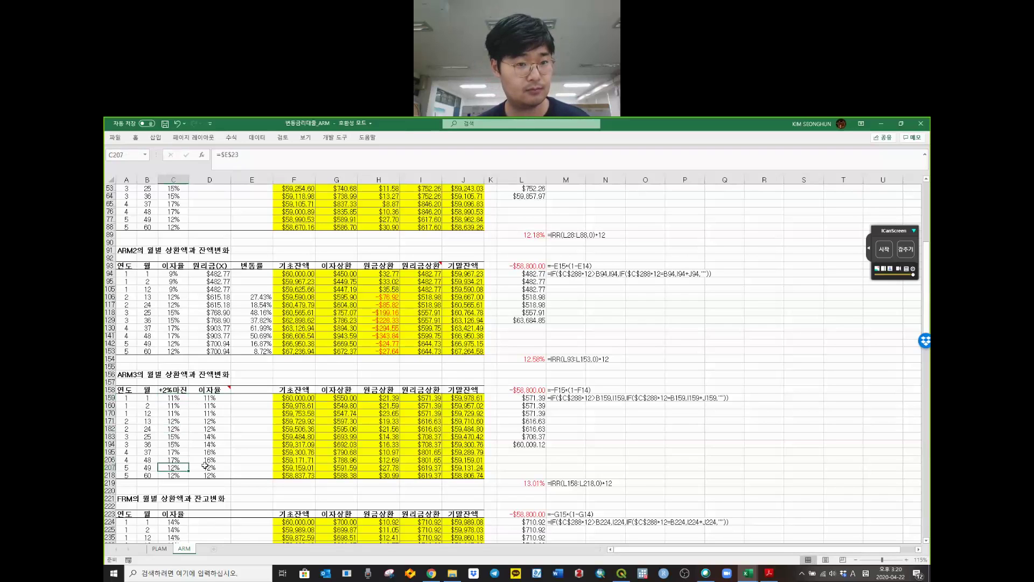
click(205, 466)
- Open D182's rate formula and review its first AND test of both caps, along with the C182 value it returns when true
click(210, 429)
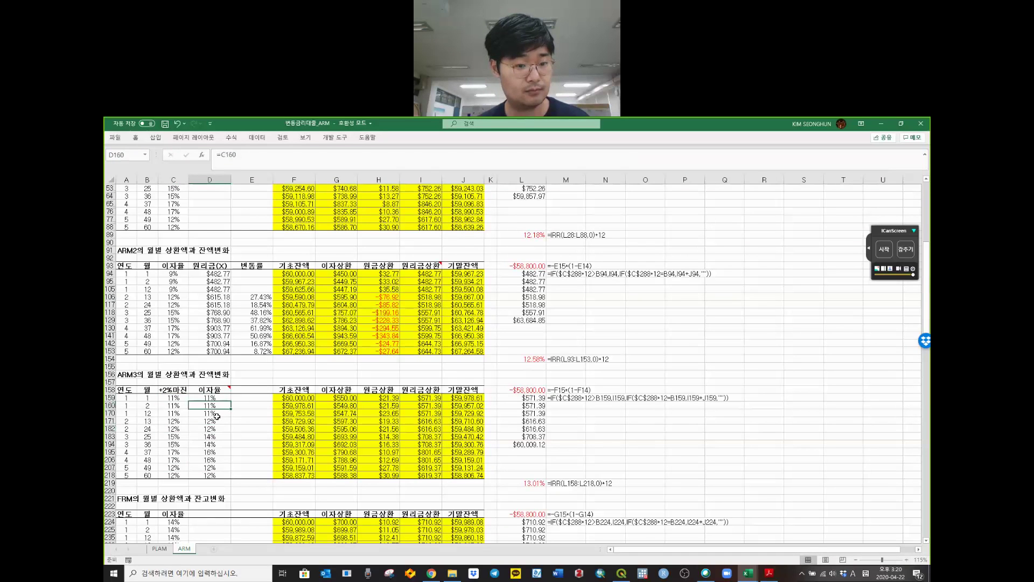
click(238, 158)
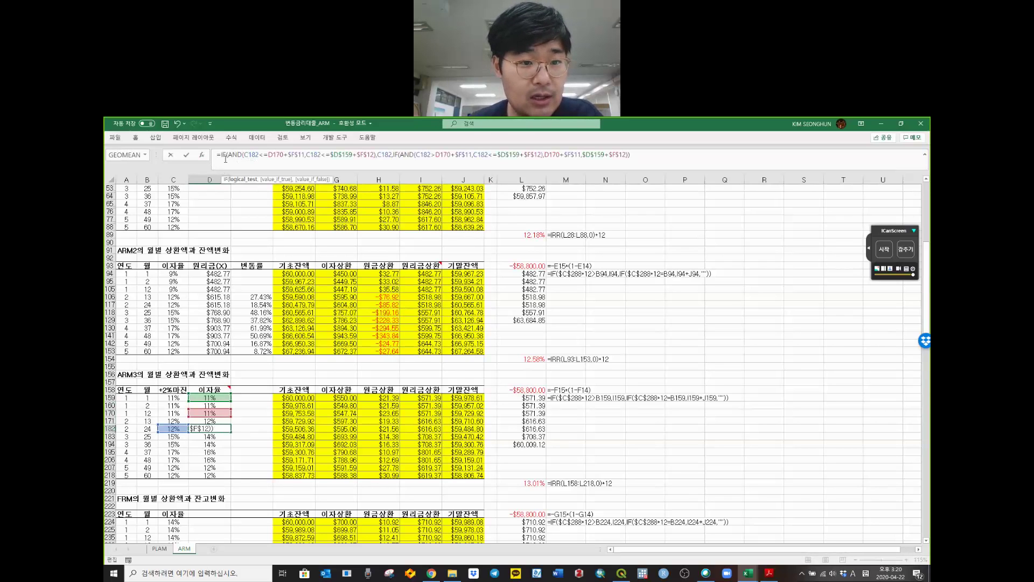
drag(221, 157, 631, 157)
click(350, 158)
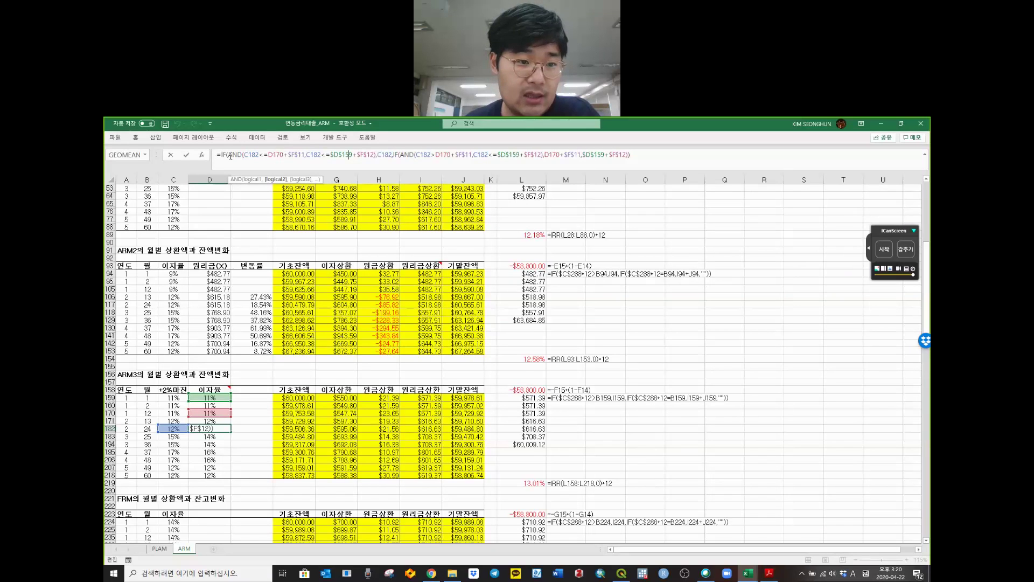
drag(230, 156, 377, 156)
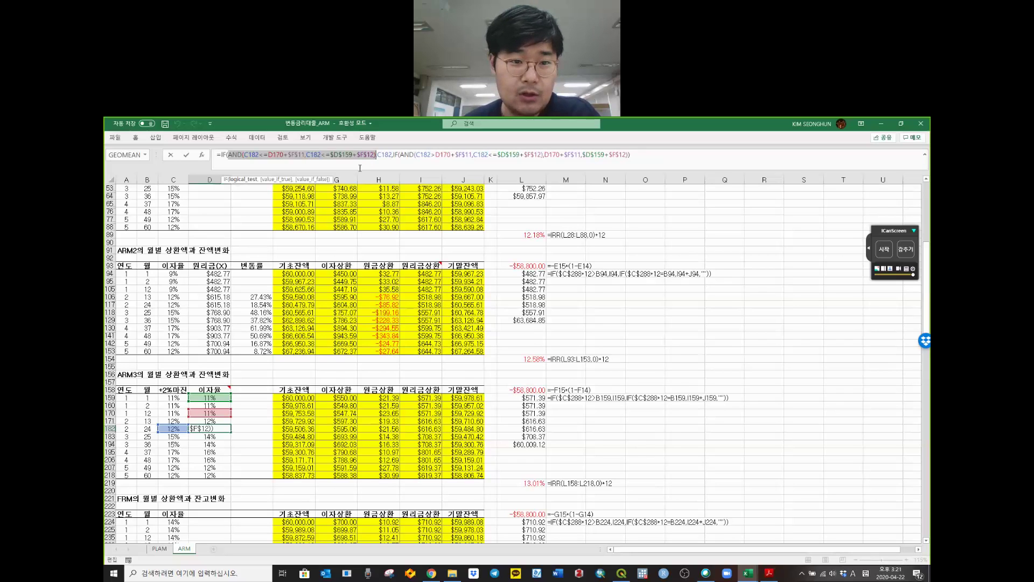
click(318, 156)
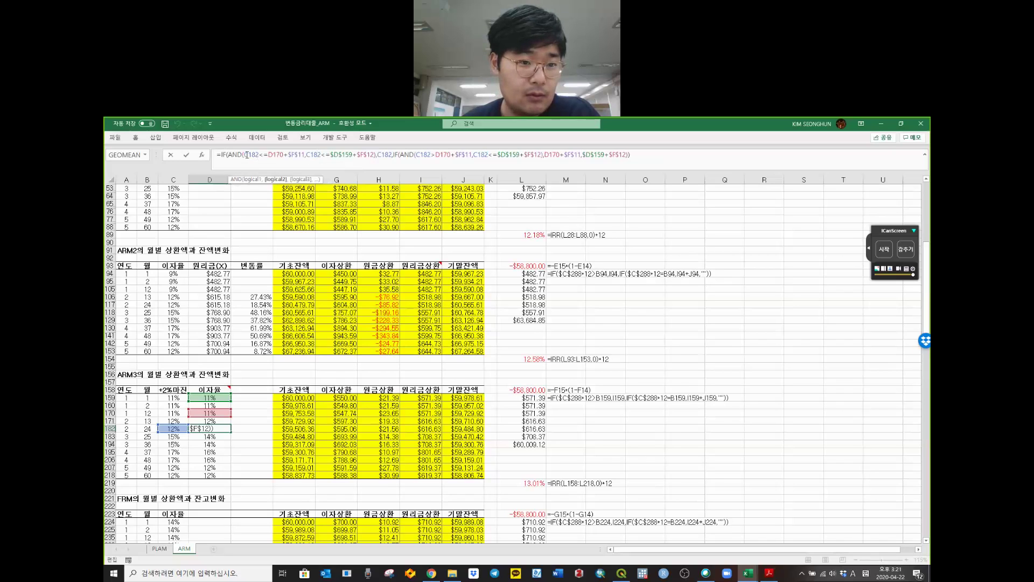
drag(245, 156, 374, 155)
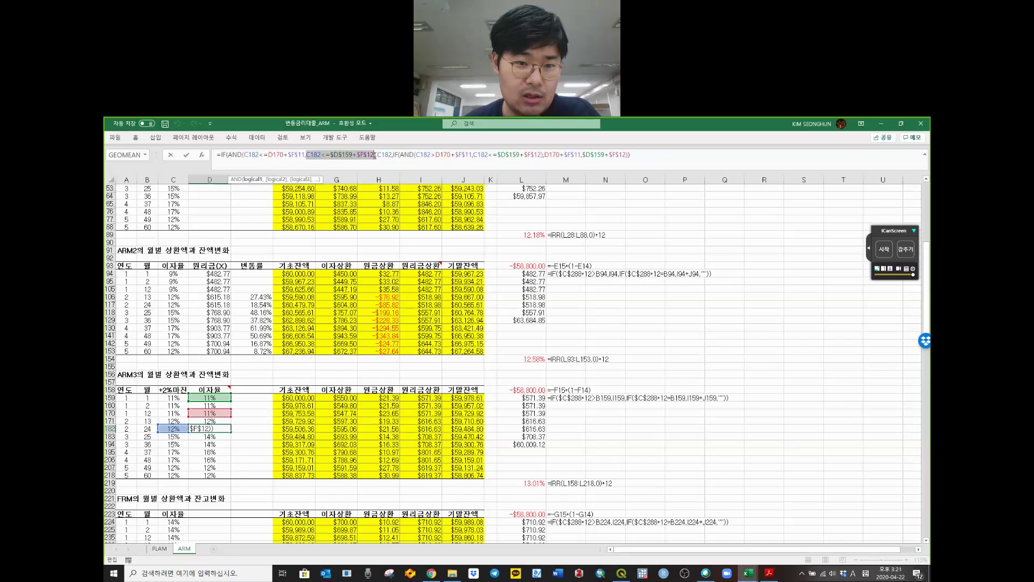
click(321, 155)
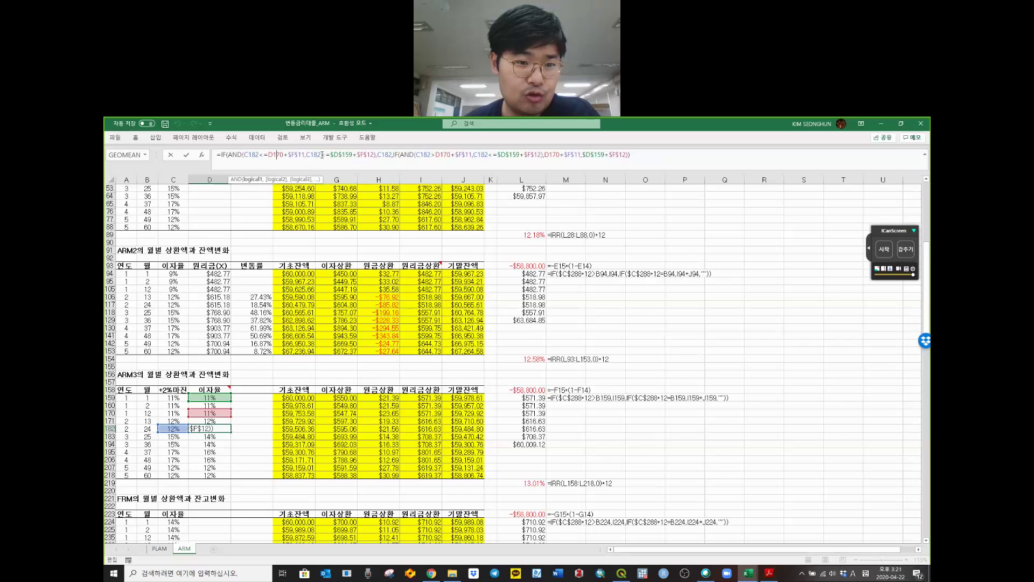
drag(228, 156, 377, 156)
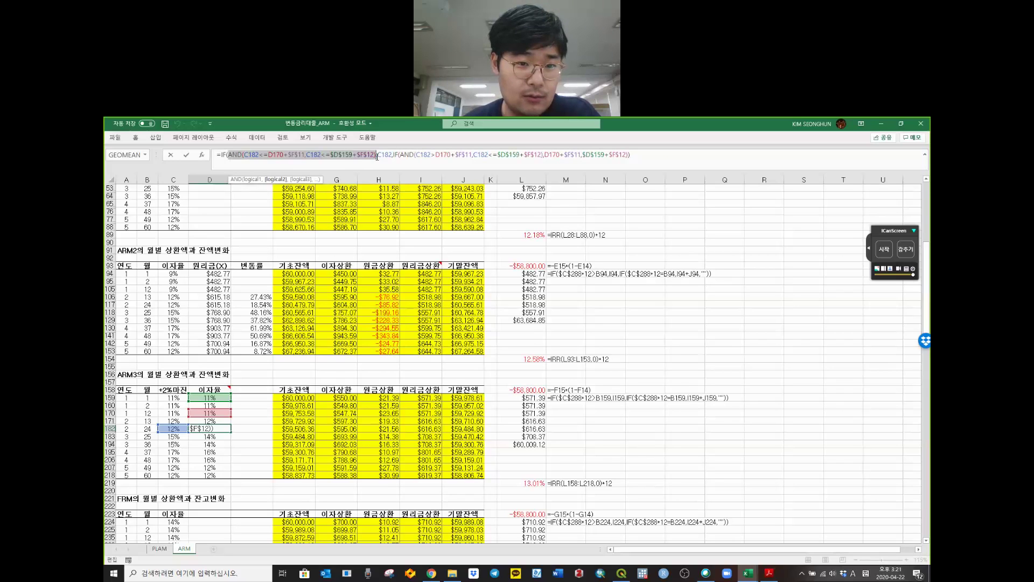
click(377, 156)
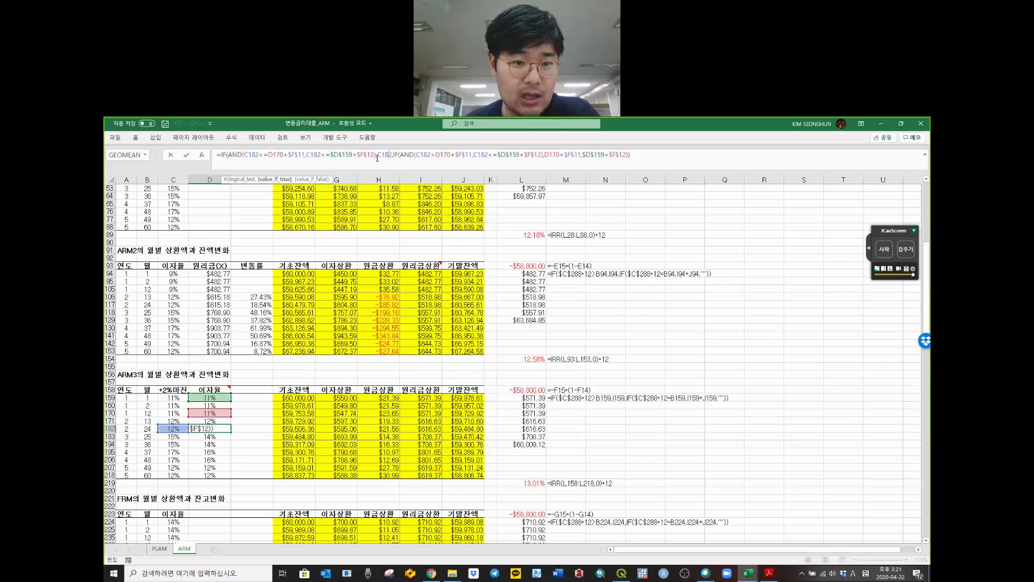
drag(379, 156, 390, 156)
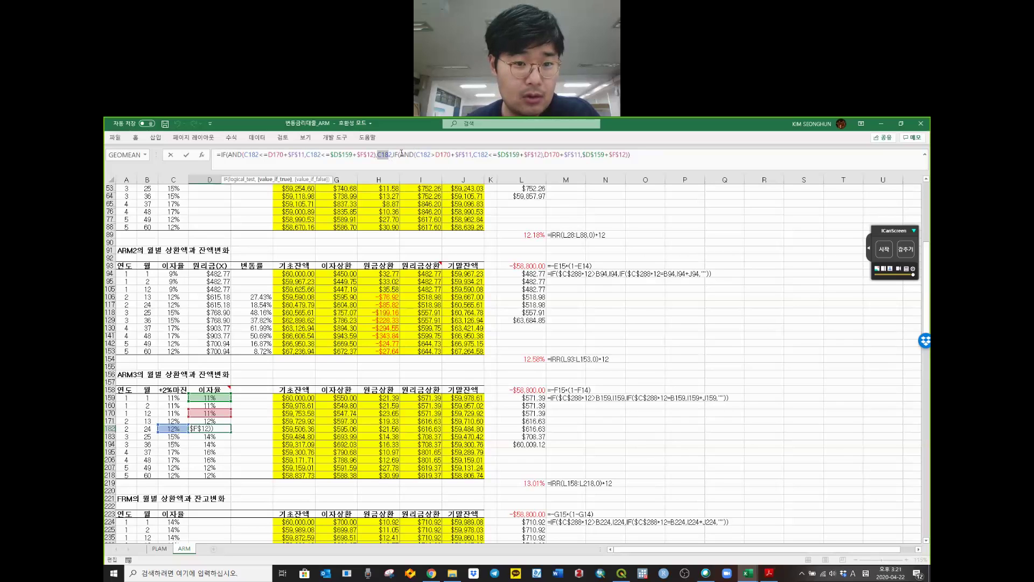
- Review the nested IF in D182's formula: both conditions of its AND test and the results D170+$F$11 and $D$159+$F$12
click(400, 155)
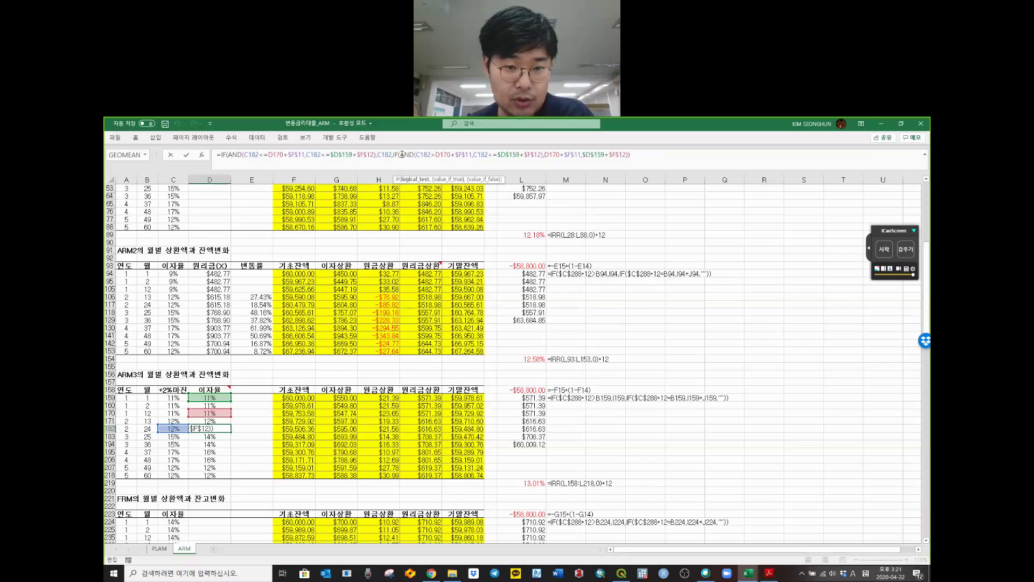
drag(402, 155, 474, 154)
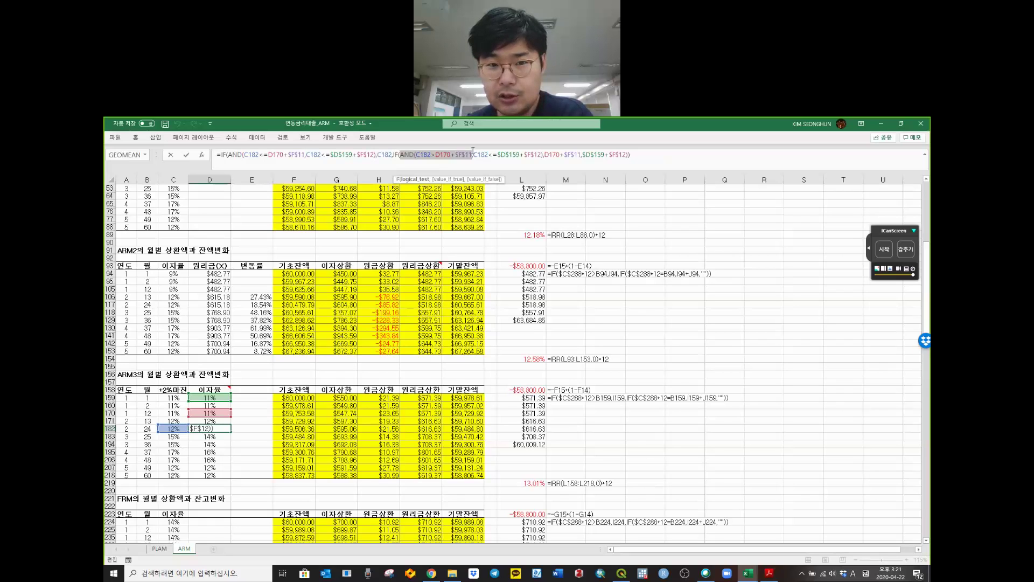
drag(472, 154, 468, 155)
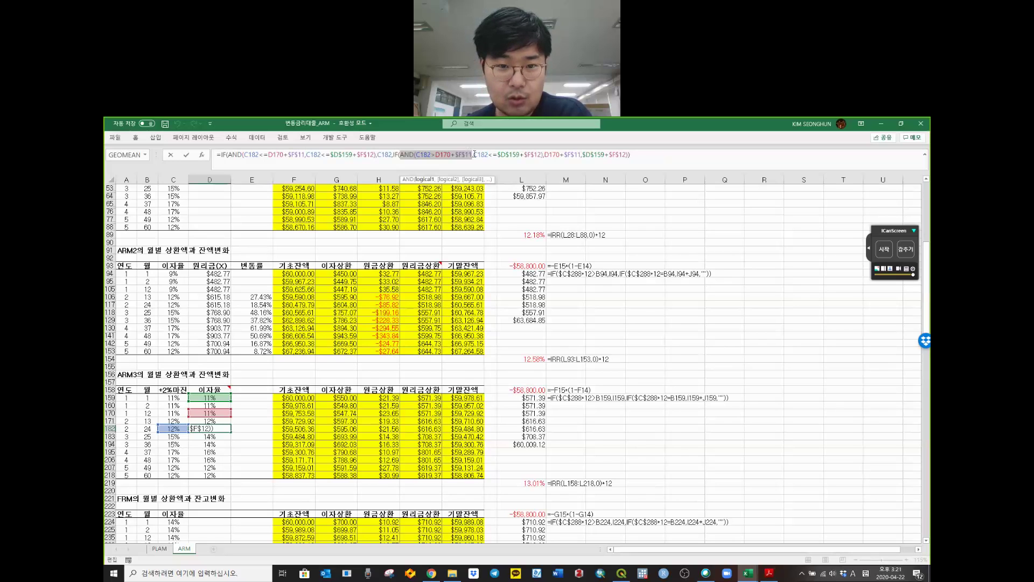
drag(474, 154, 542, 156)
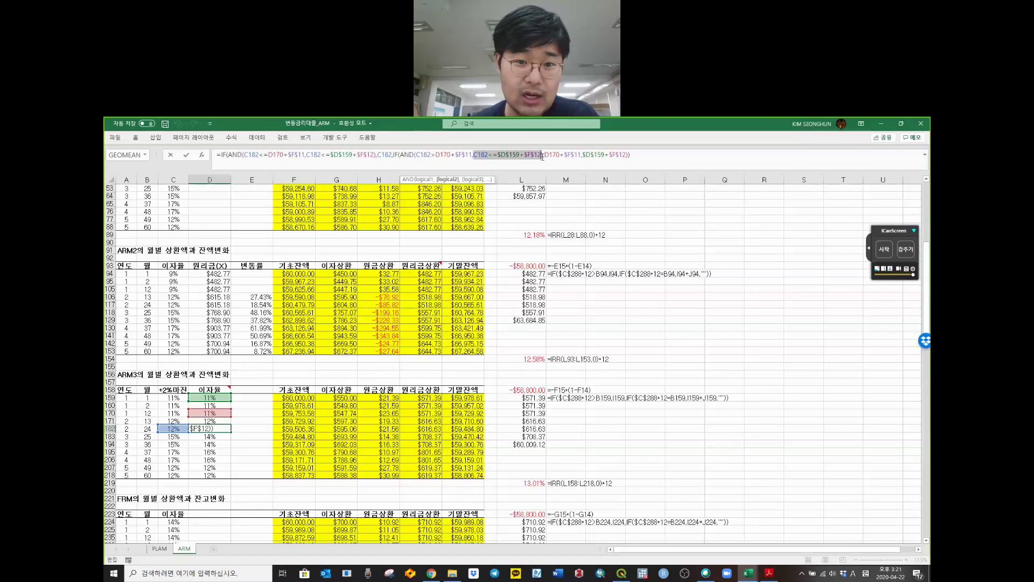
click(543, 156)
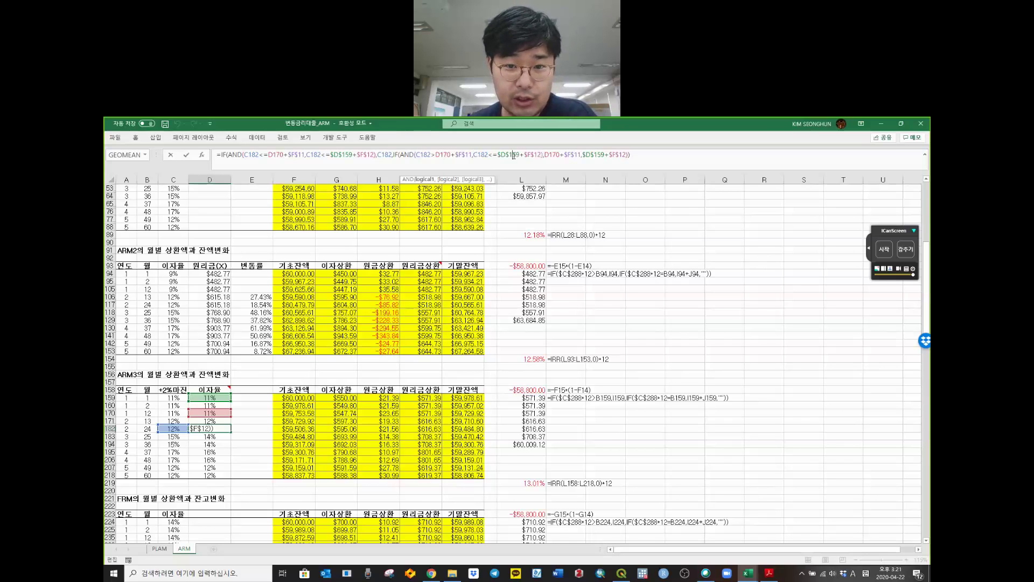
drag(546, 158, 629, 156)
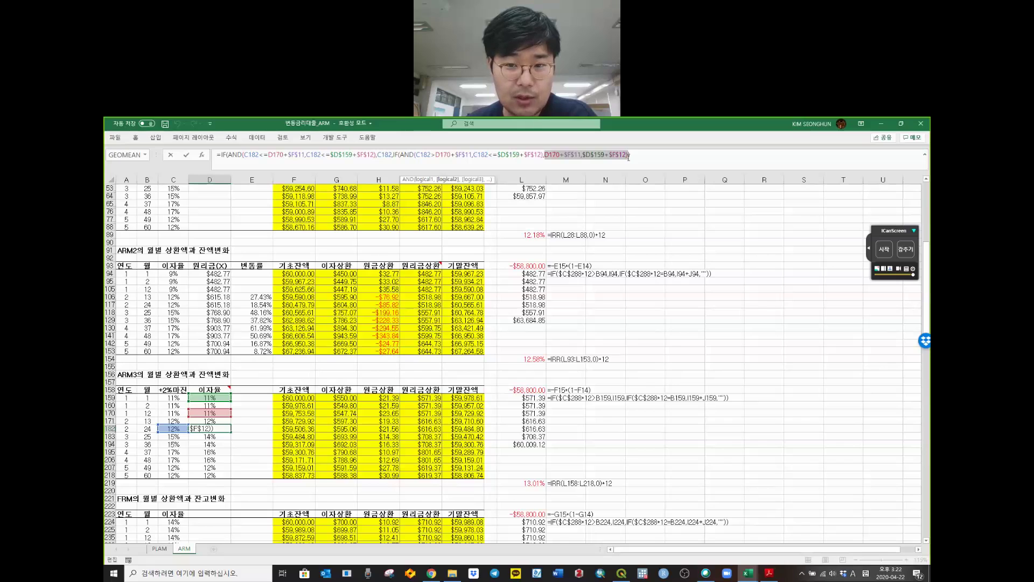
drag(628, 158, 627, 157)
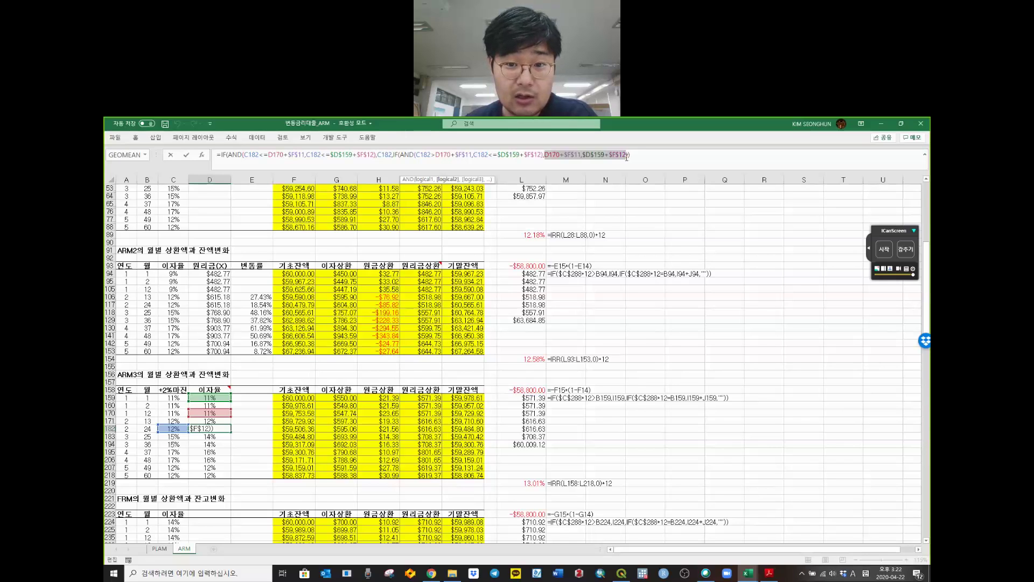
- Go over the two alternative results of D182's nested IF, D170+$F$11 versus $D$159+$F$12, and close the formula
click(612, 156)
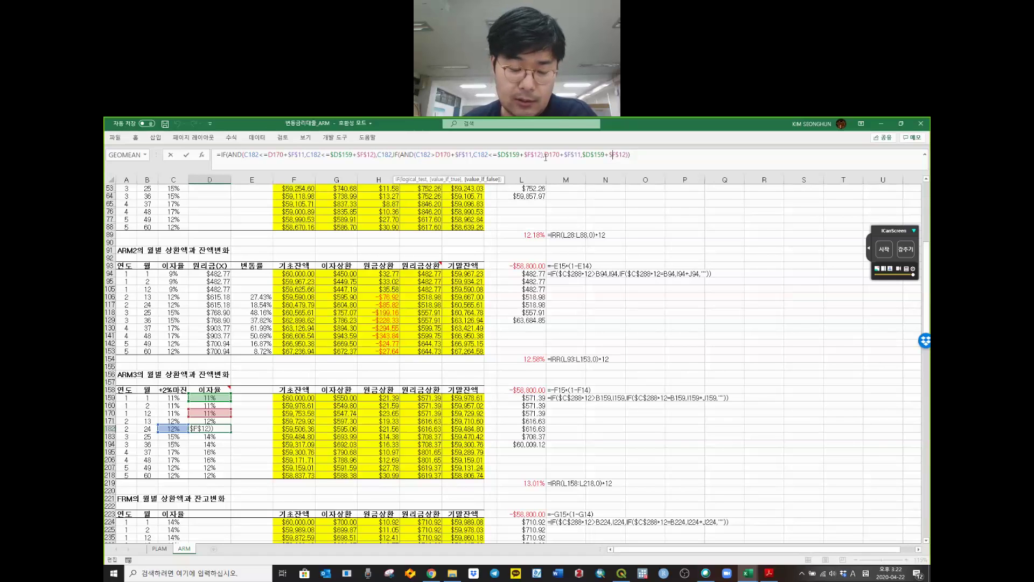
drag(545, 157, 581, 157)
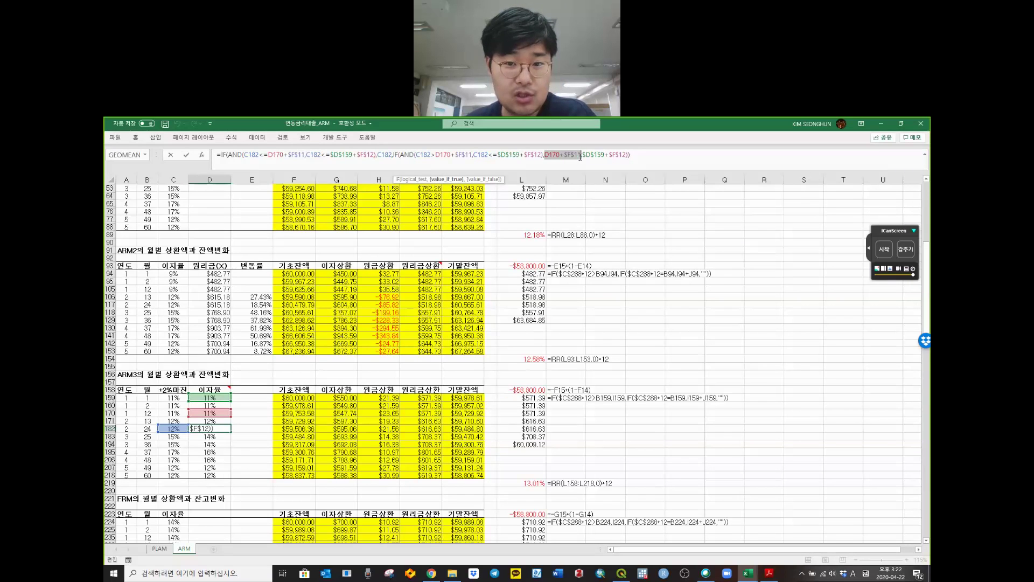
click(546, 157)
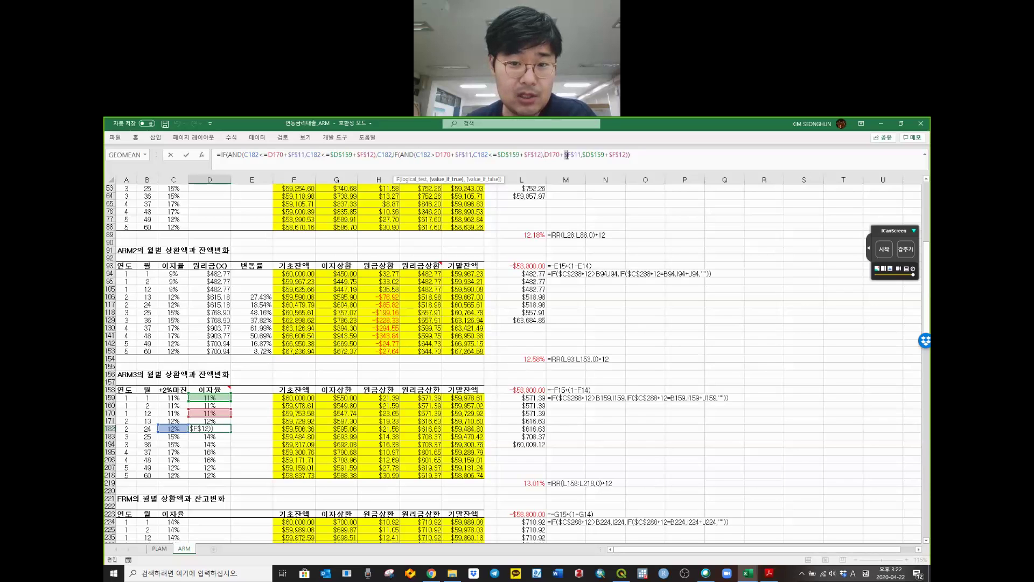
drag(567, 155, 626, 159)
click(585, 157)
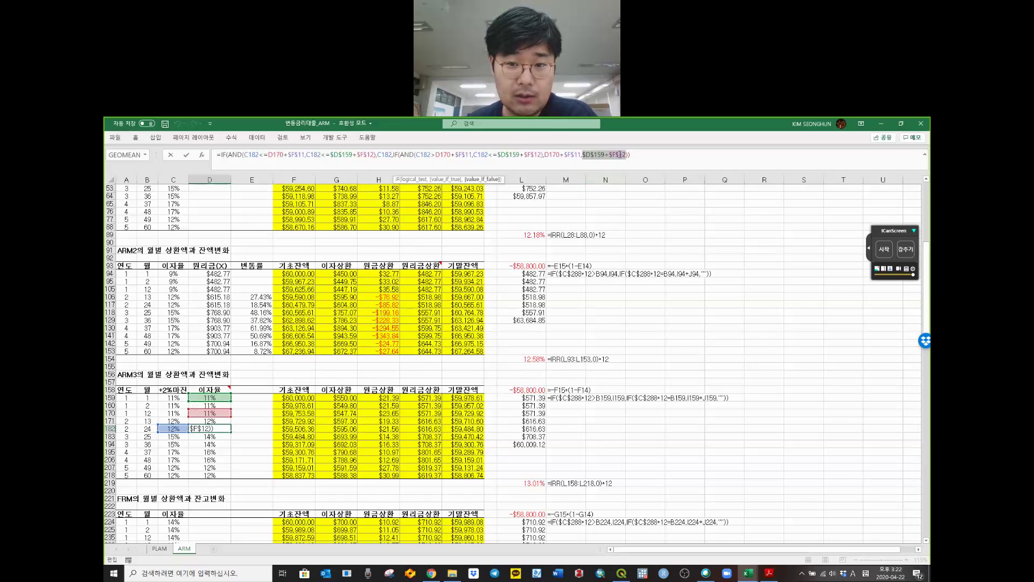
drag(609, 153, 629, 155)
click(640, 156)
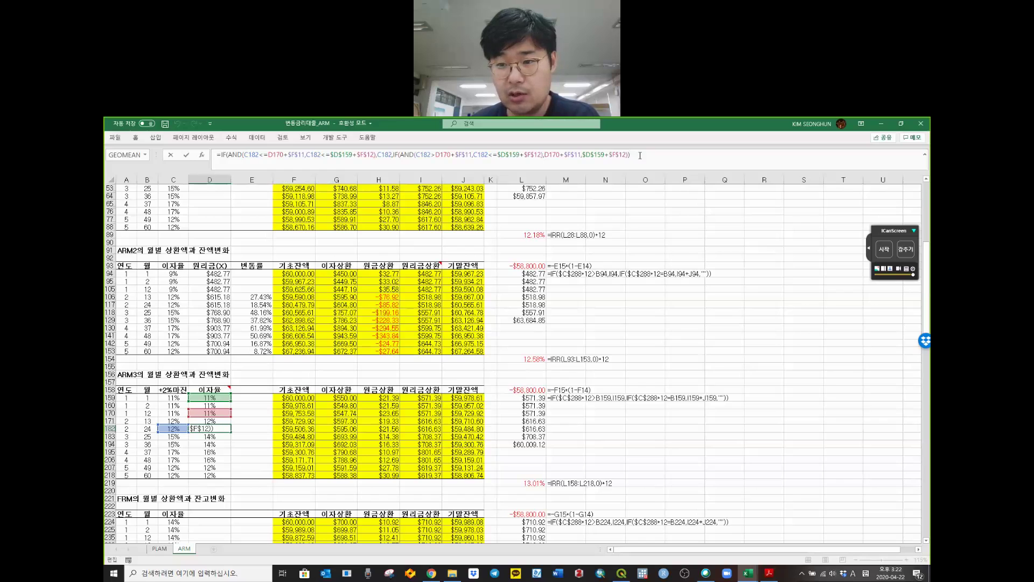
drag(583, 155, 634, 156)
click(633, 156)
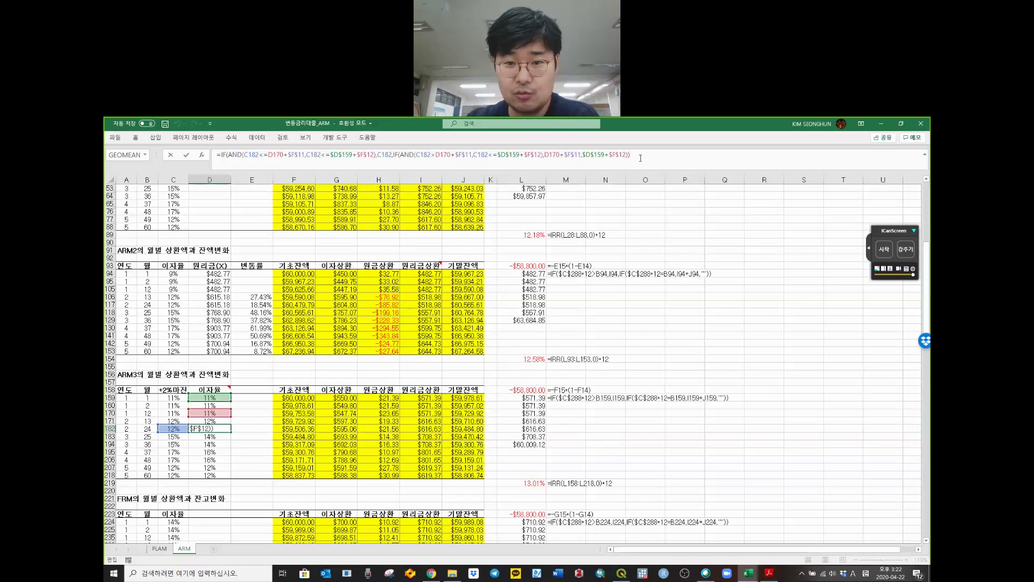
key(Return)
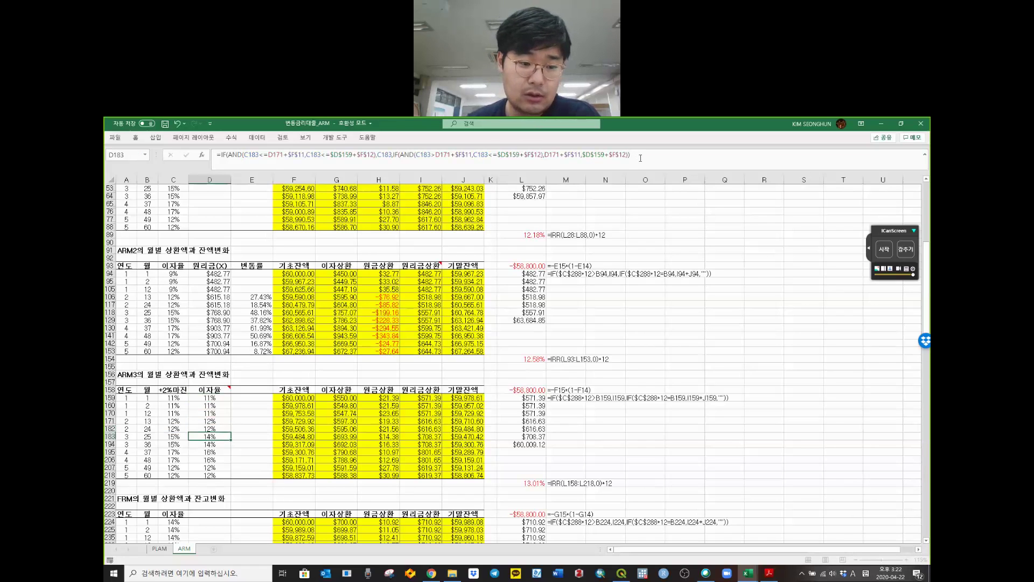
- Compare the nested IF rate formulas further along ARM3's interest rate column, opening those in D171 and D183
click(213, 444)
click(210, 475)
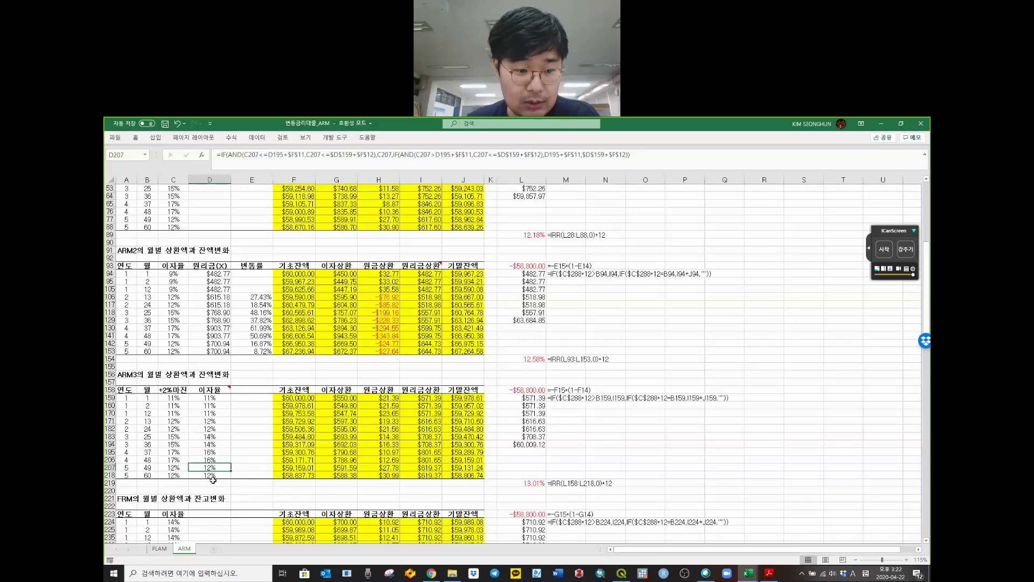
double_click(220, 419)
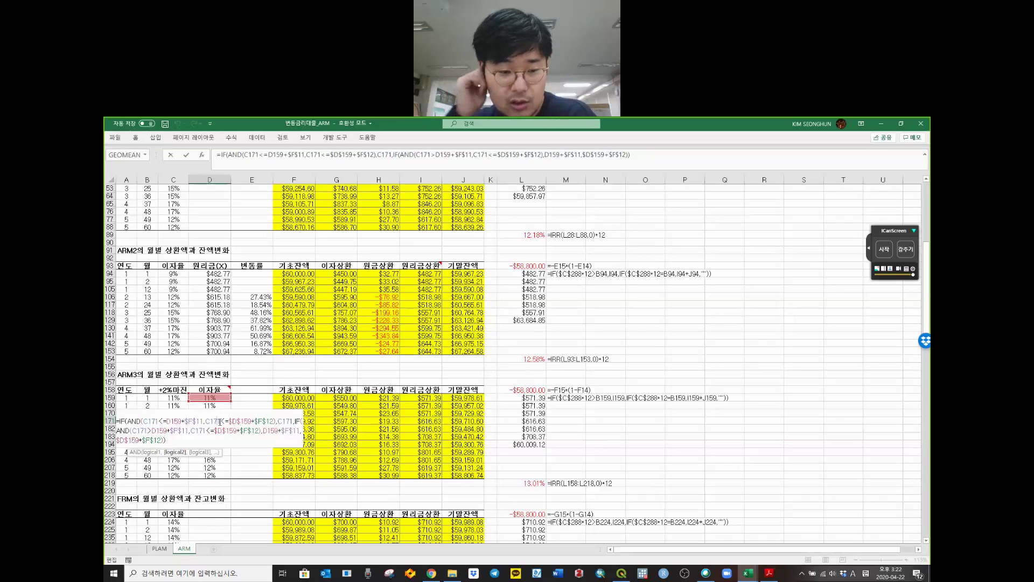
key(Escape)
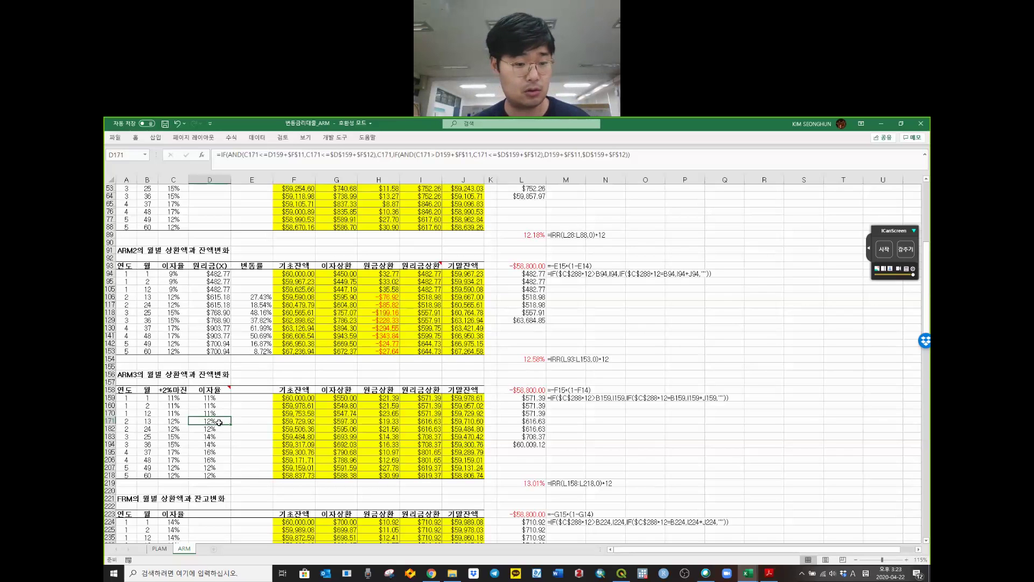
double_click(220, 422)
key(Return)
key(Down)
key(Down)
key(Down)
key(Down)
key(Down)
key(Down)
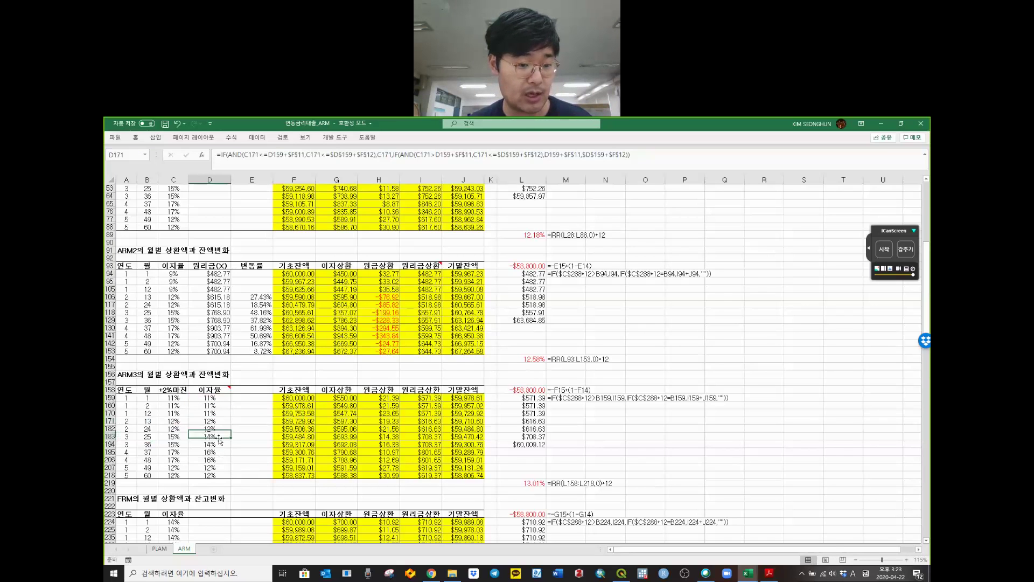
double_click(218, 438)
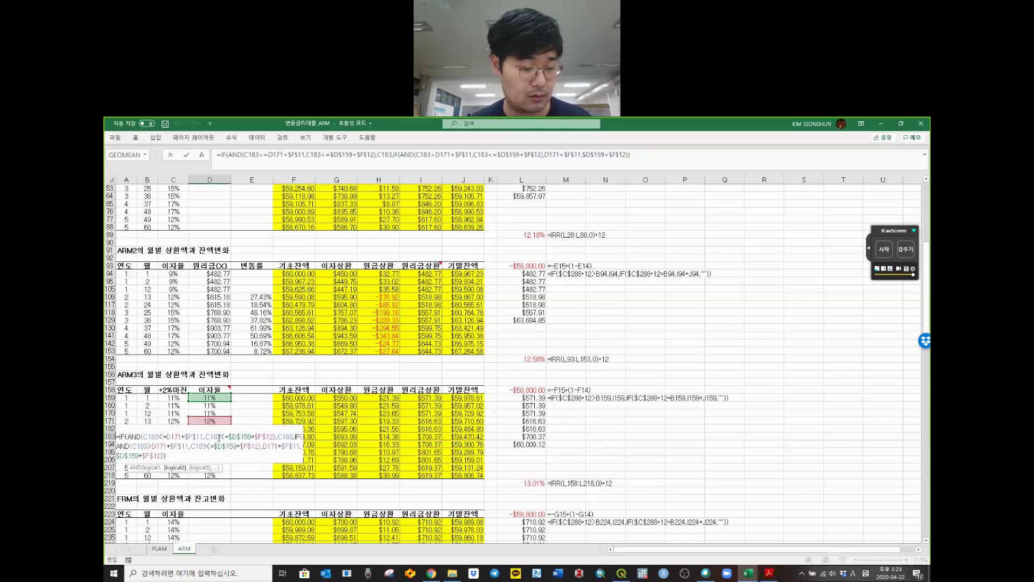
key(Escape)
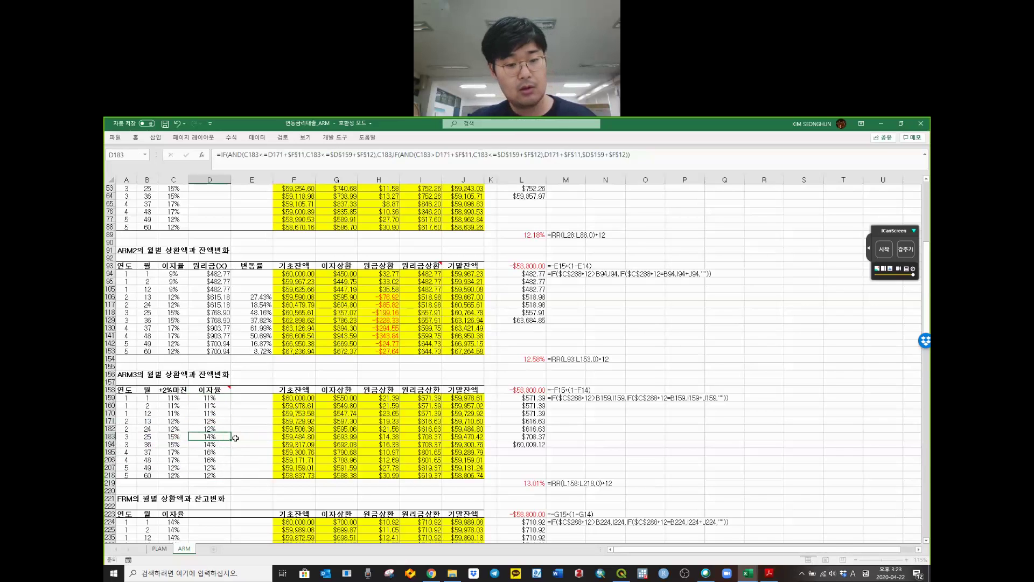
- Inspect ARM3's formulas for beginning balance F159, principal H159, and interest payments G159 and G183
click(301, 398)
double_click(300, 398)
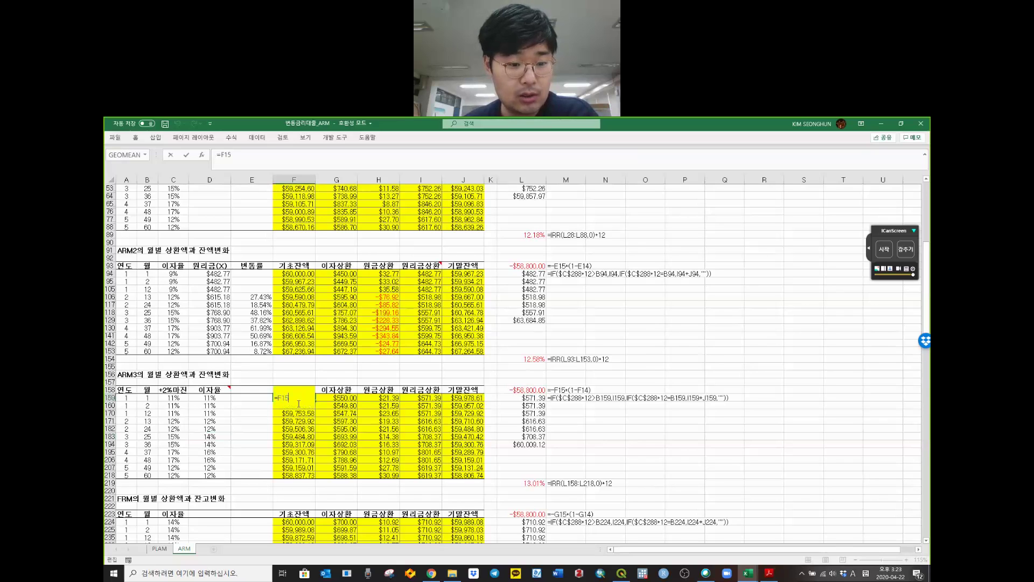
key(Escape)
click(472, 398)
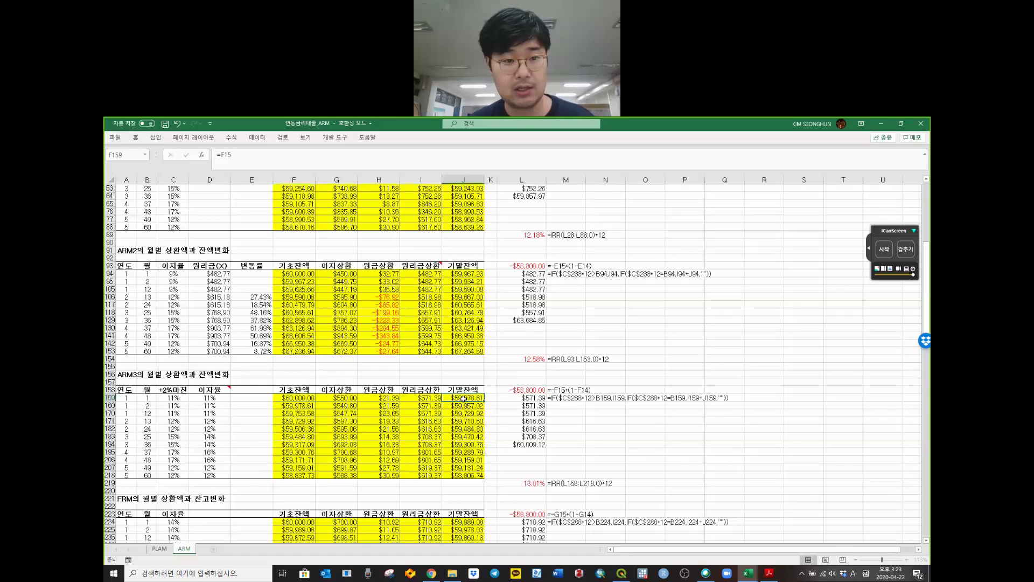
double_click(389, 397)
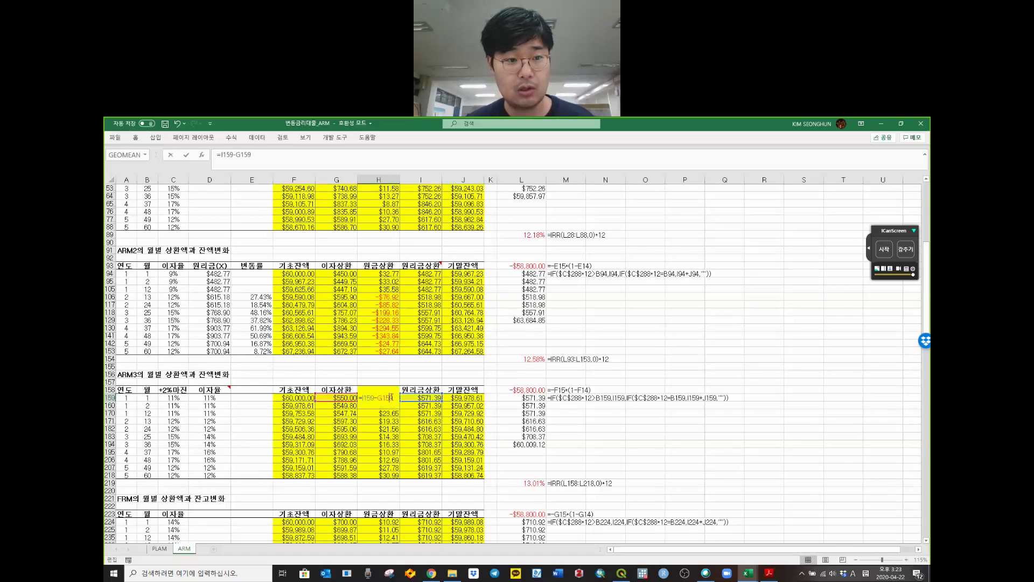
click(337, 397)
double_click(337, 397)
key(Escape)
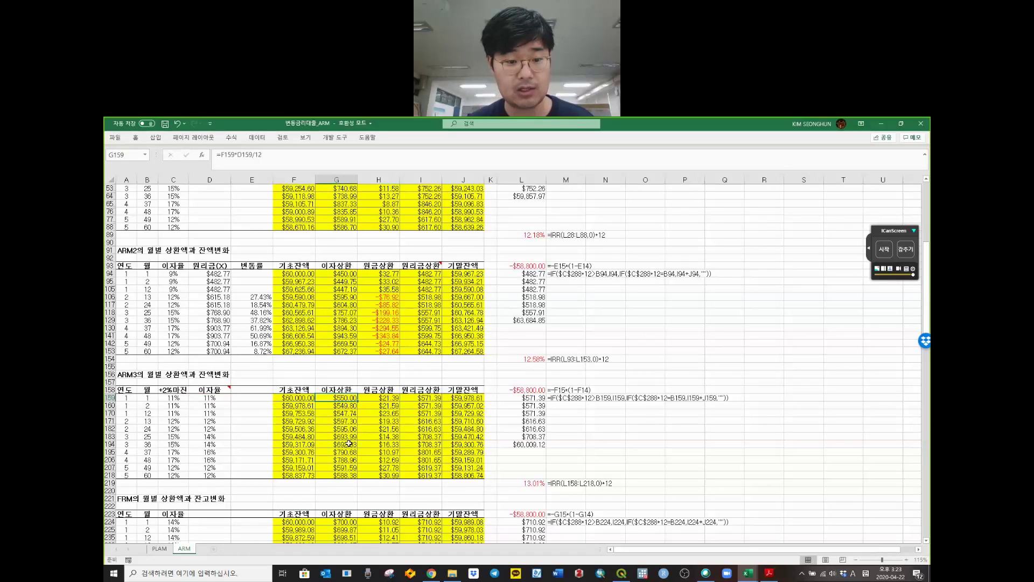
double_click(337, 436)
key(Escape)
key(Up)
key(Up)
key(Up)
key(Up)
key(Up)
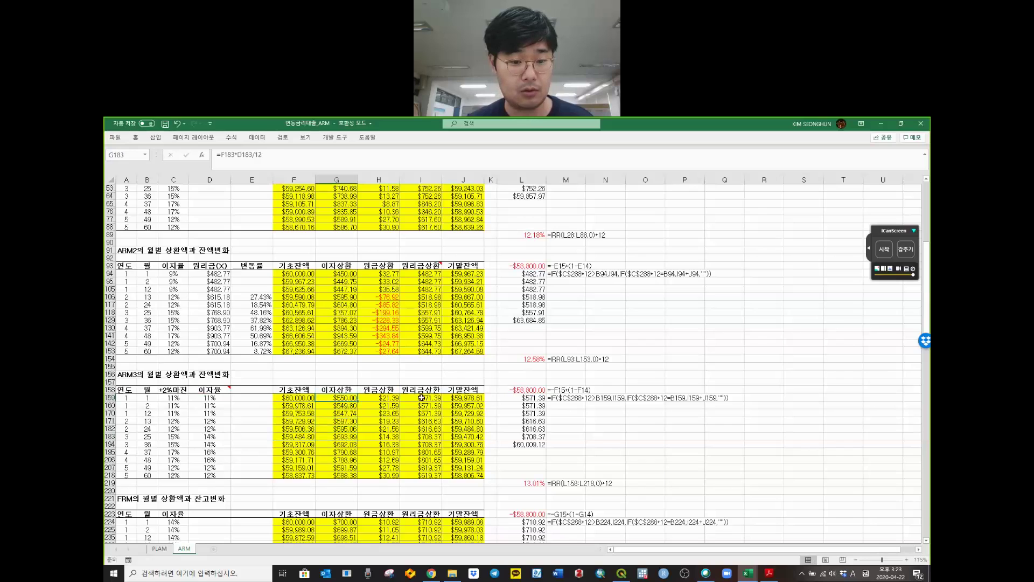
- Review the PMT formula behind ARM3's first monthly payment in I159, including its term and loan amount arguments
click(429, 398)
click(316, 161)
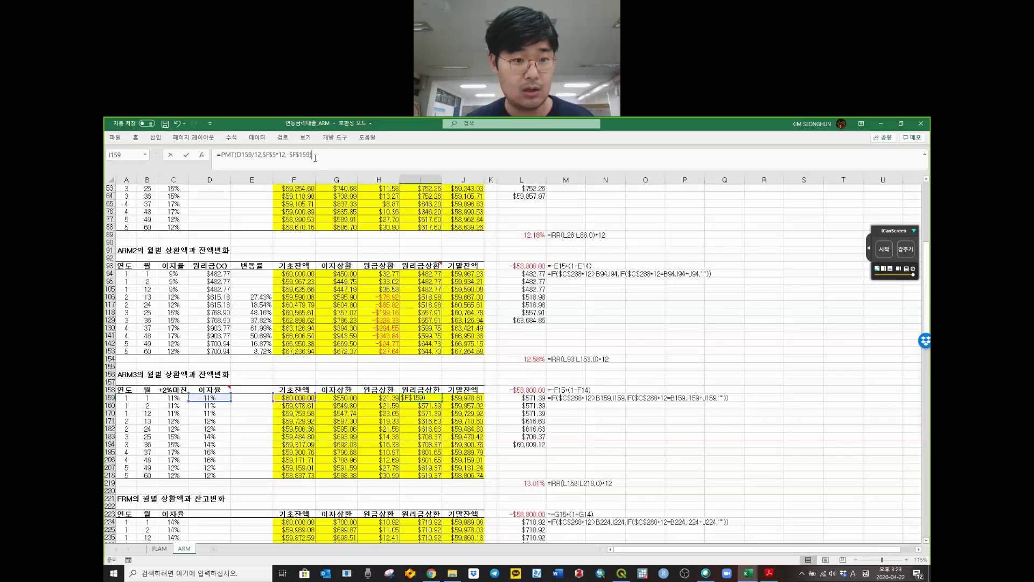
click(281, 157)
click(333, 156)
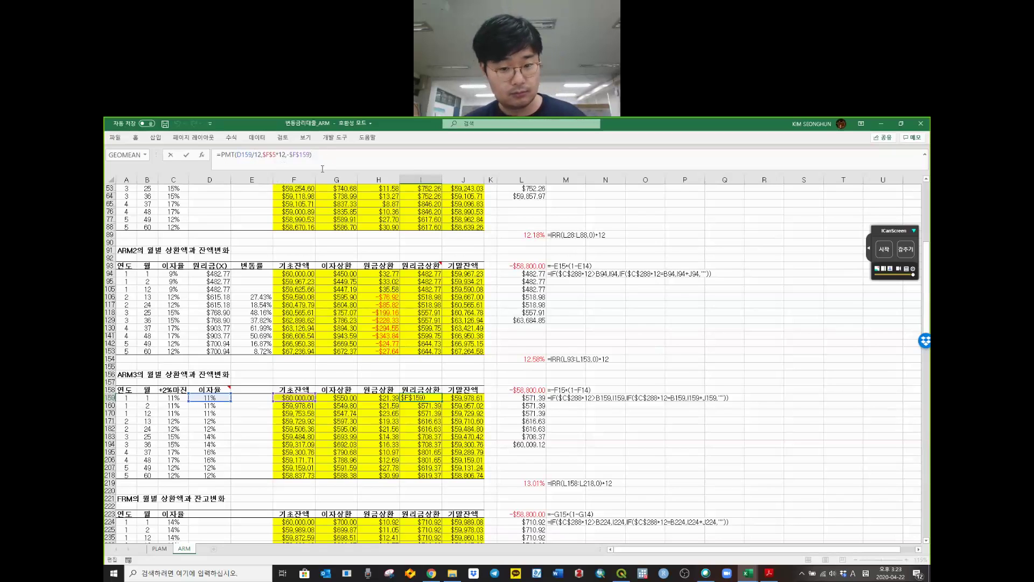
key(Return)
- Highlight ARM3's margin and applied rate columns, select D183:D206, and review the first AND test in D183's formula
drag(173, 390, 214, 475)
drag(210, 436, 198, 459)
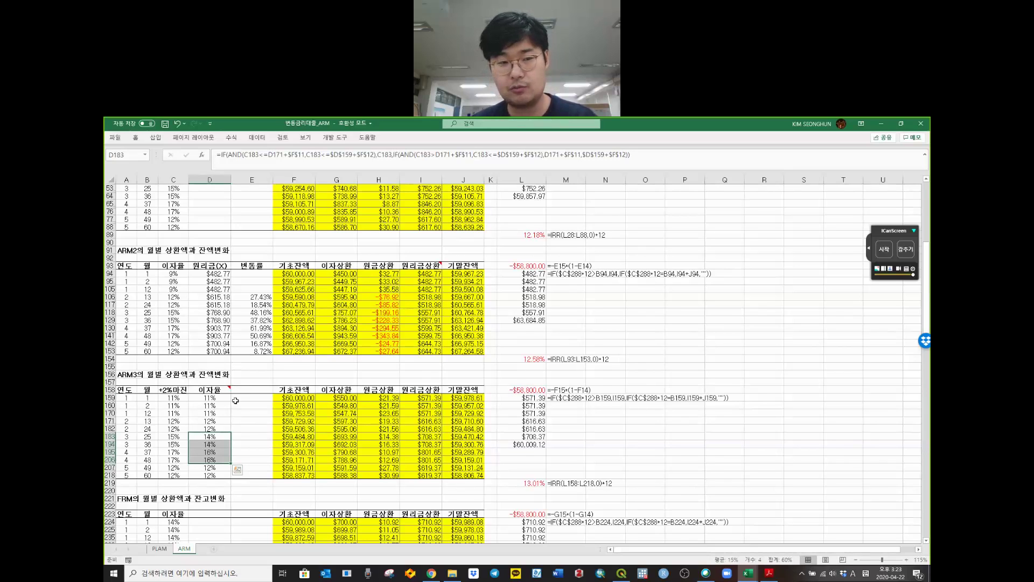
double_click(243, 154)
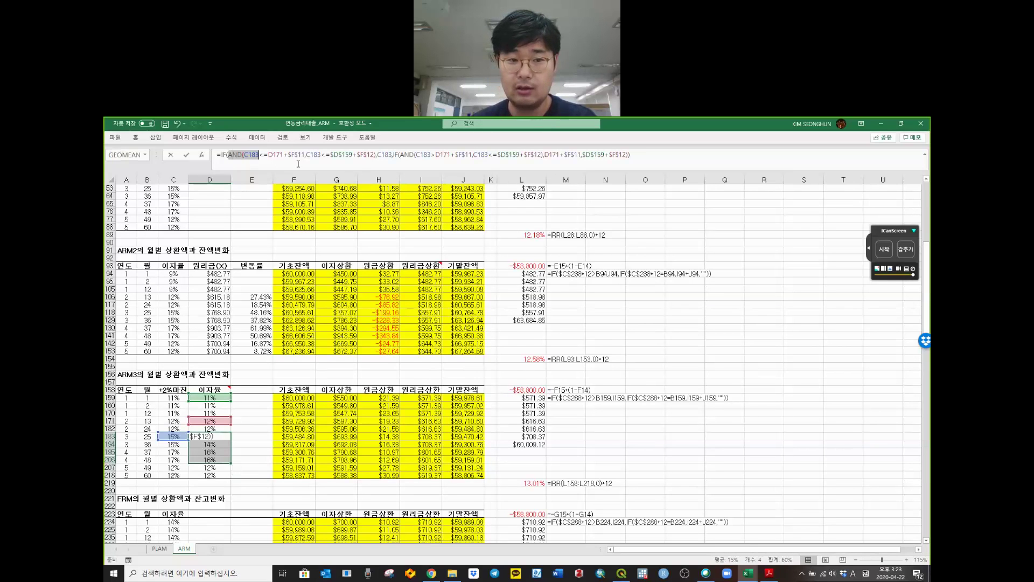
drag(298, 164, 374, 164)
click(333, 155)
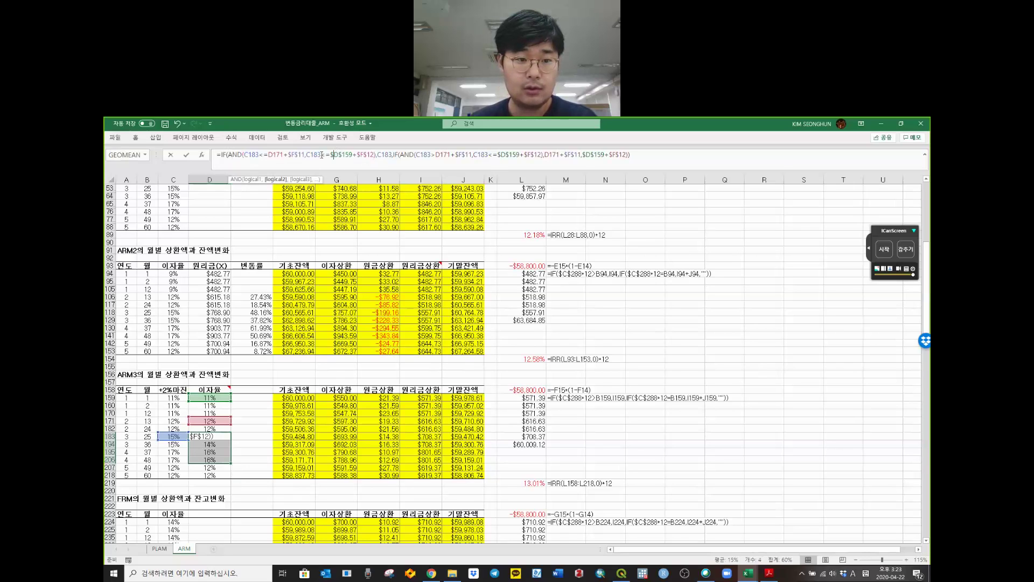
click(234, 156)
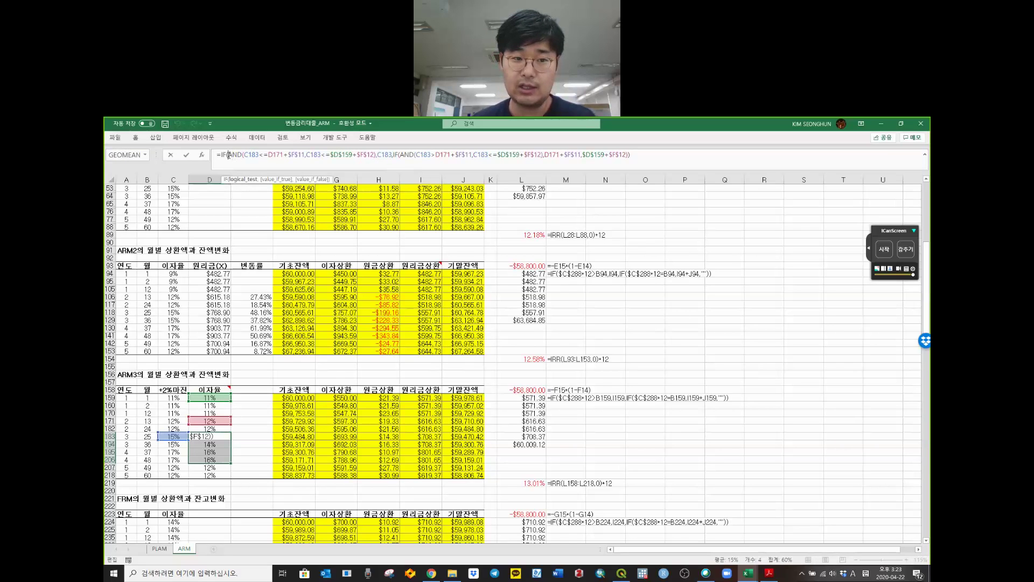
key(Escape)
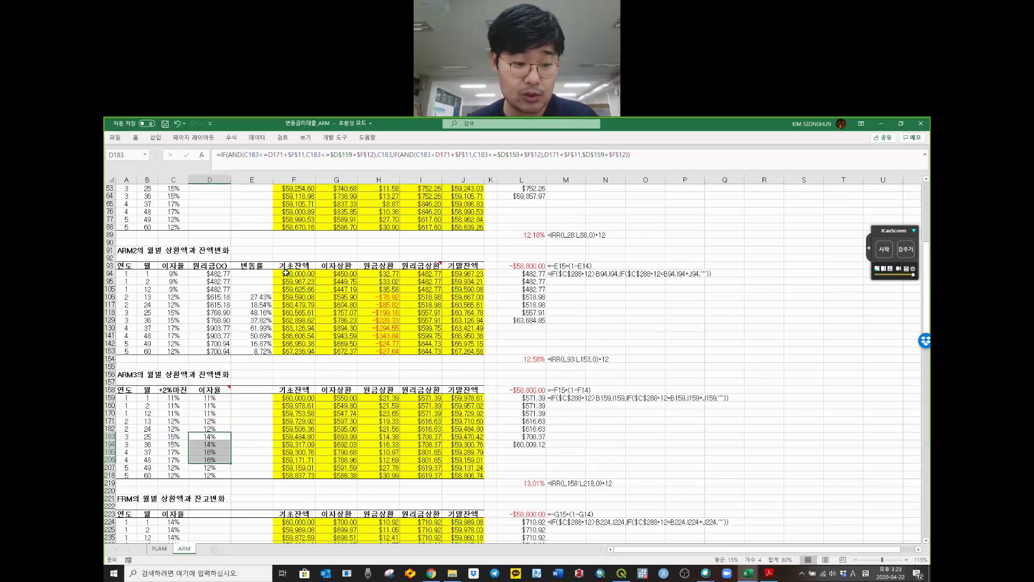
- Find the FRM repayment table, switch to the textbook PDF in Acrobat Reader, and read its FRM and lender yield pages
scroll(286, 273, down, 3)
scroll(276, 411, down, 2)
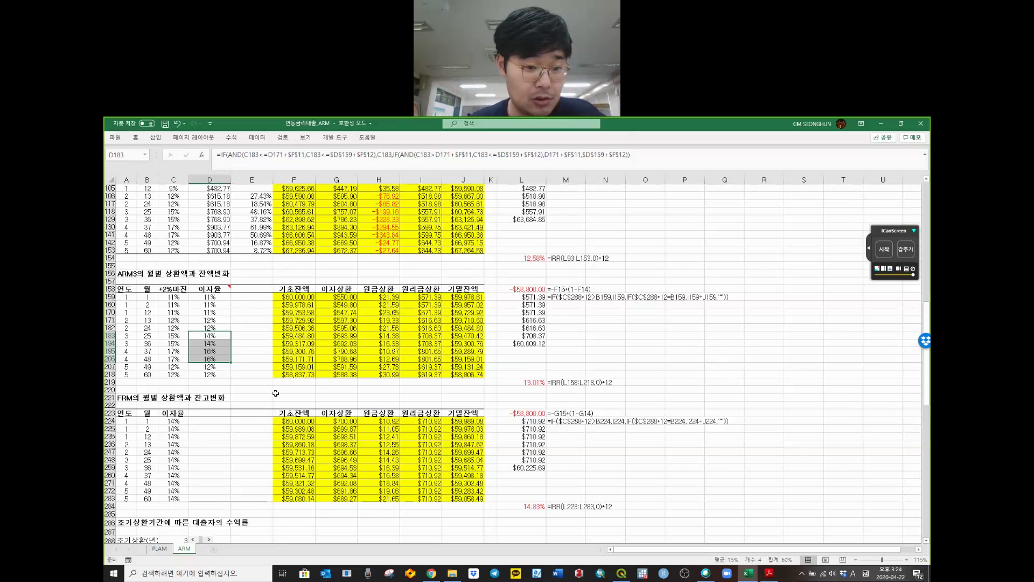
click(275, 391)
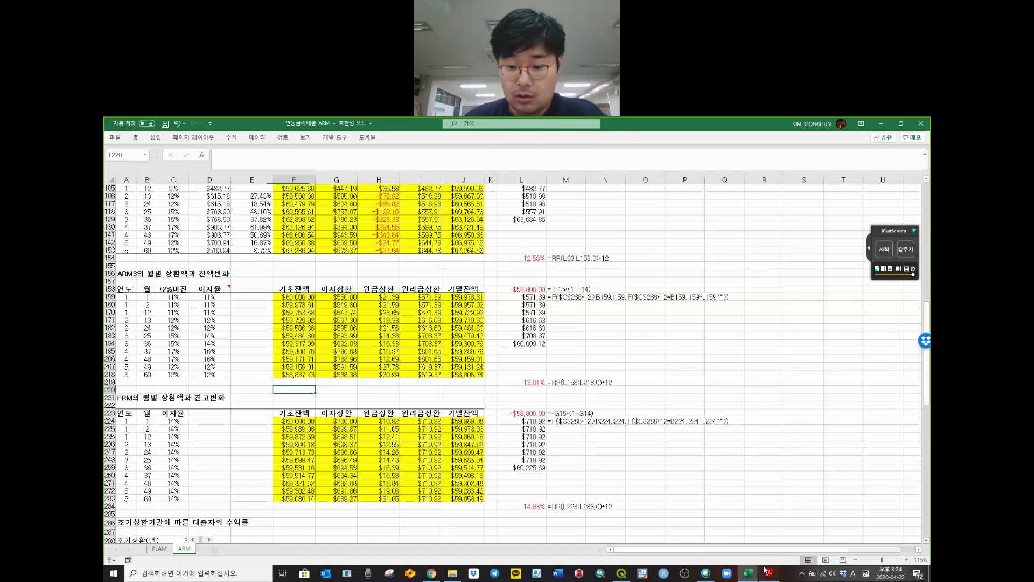
click(768, 572)
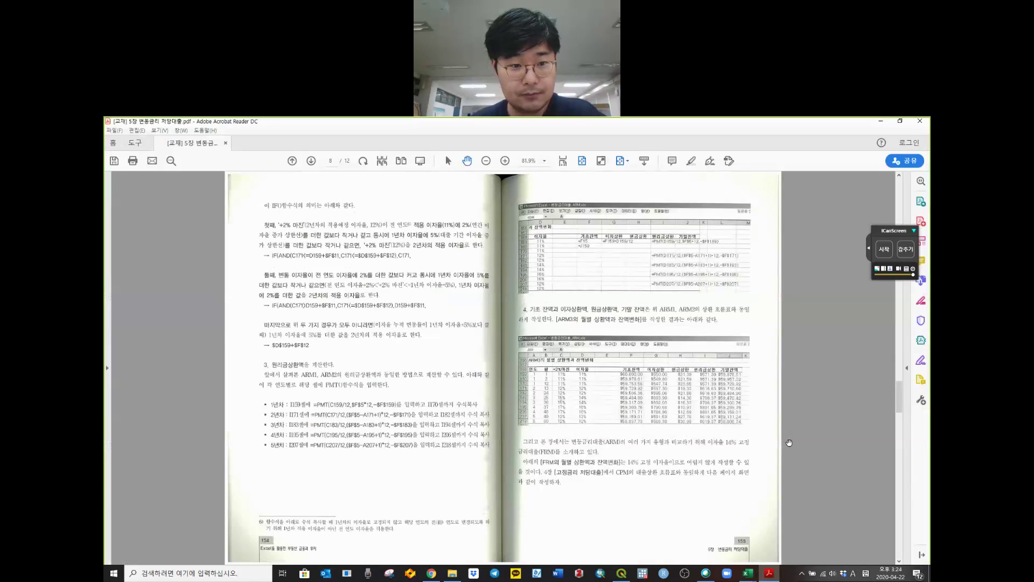
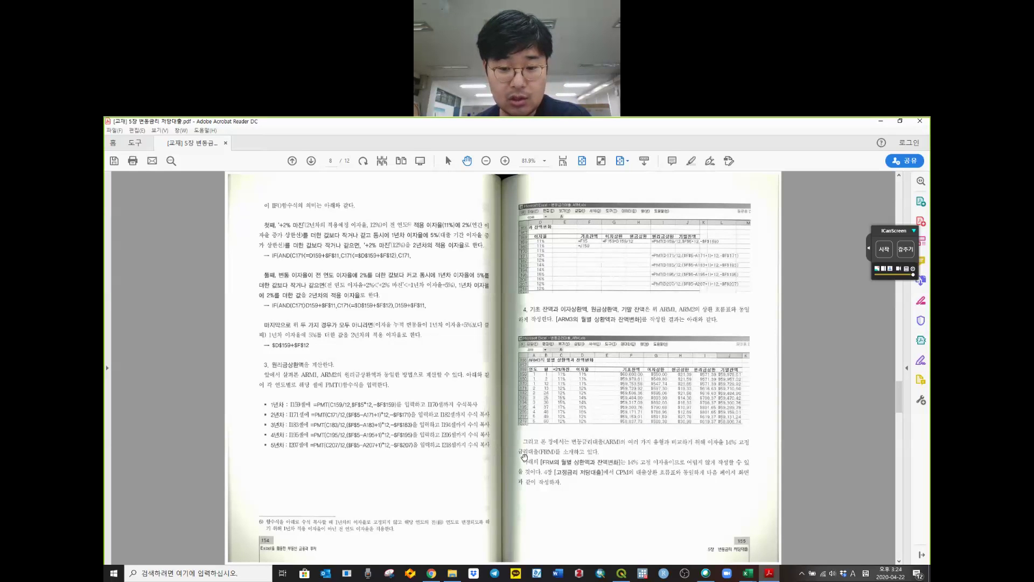
scroll(705, 455, down, 1)
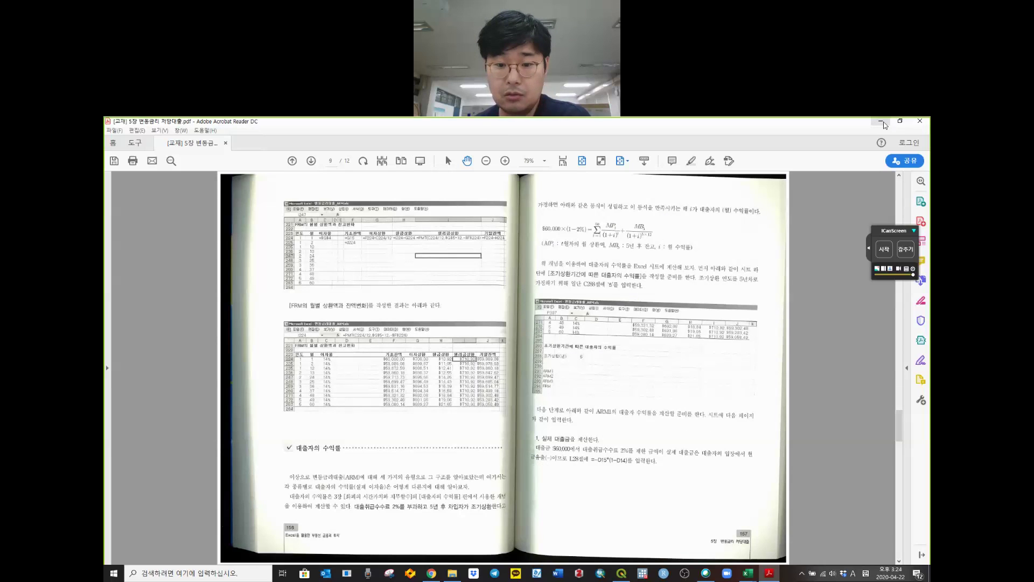
- Switch back to the Excel workbook, check the FRM table's payment and principal formulas, and select F224:J283
key(alt+Tab)
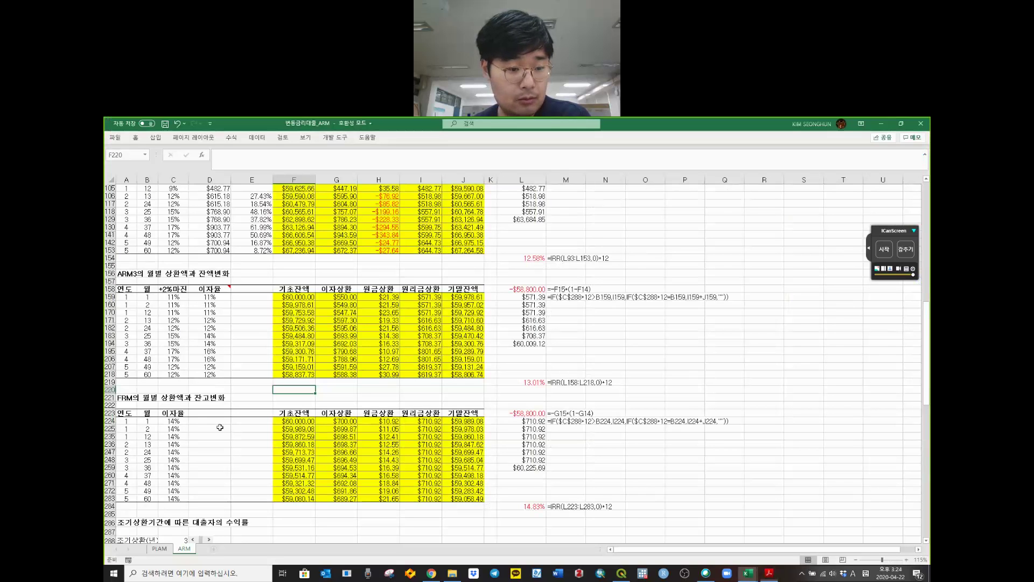
scroll(220, 427, down, 1)
drag(293, 405, 457, 483)
click(428, 453)
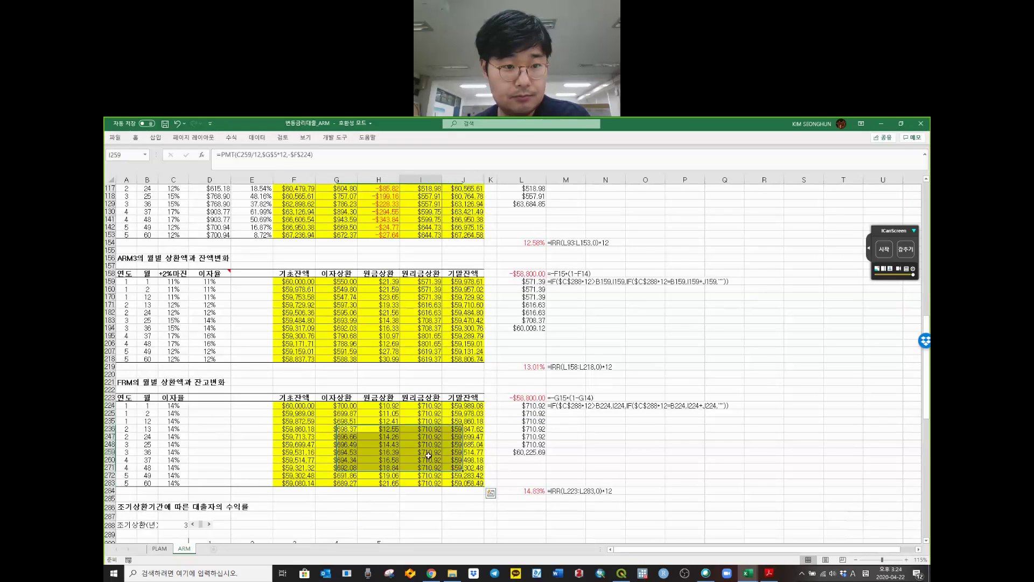
click(366, 457)
click(419, 414)
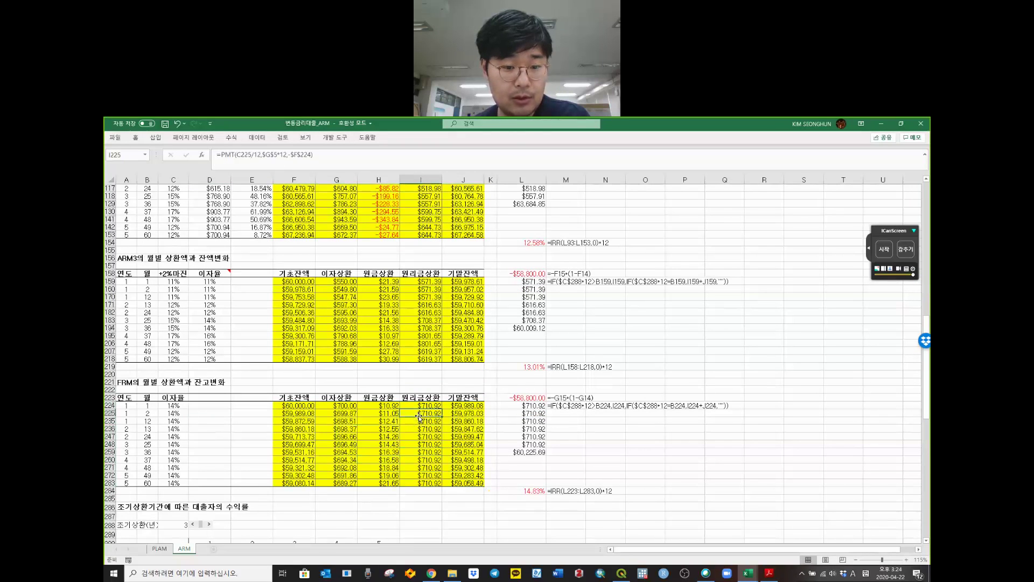
click(364, 420)
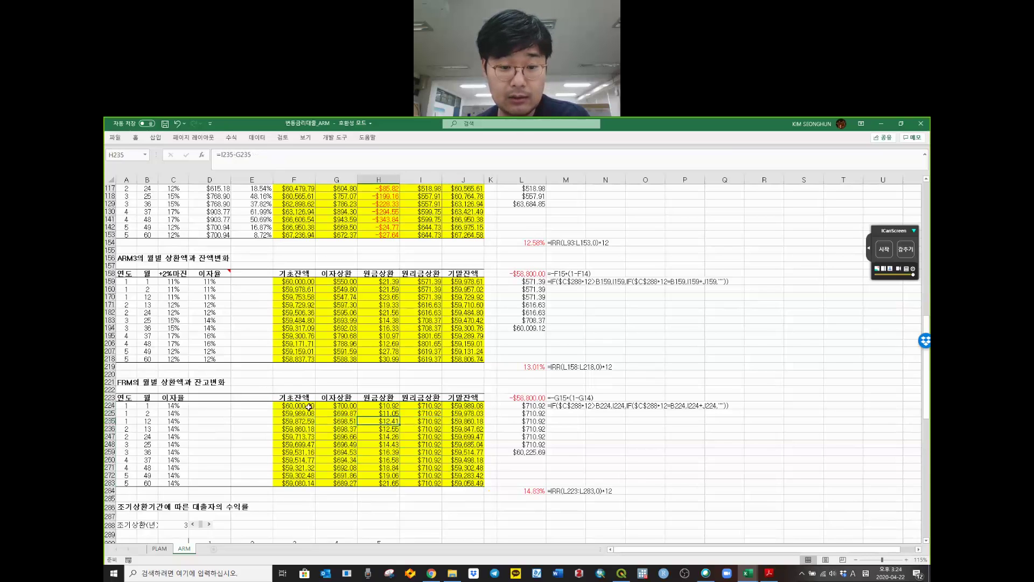
mouse_move(309, 407)
mouse_down()
mouse_move(462, 475)
mouse_move(460, 483)
mouse_up()
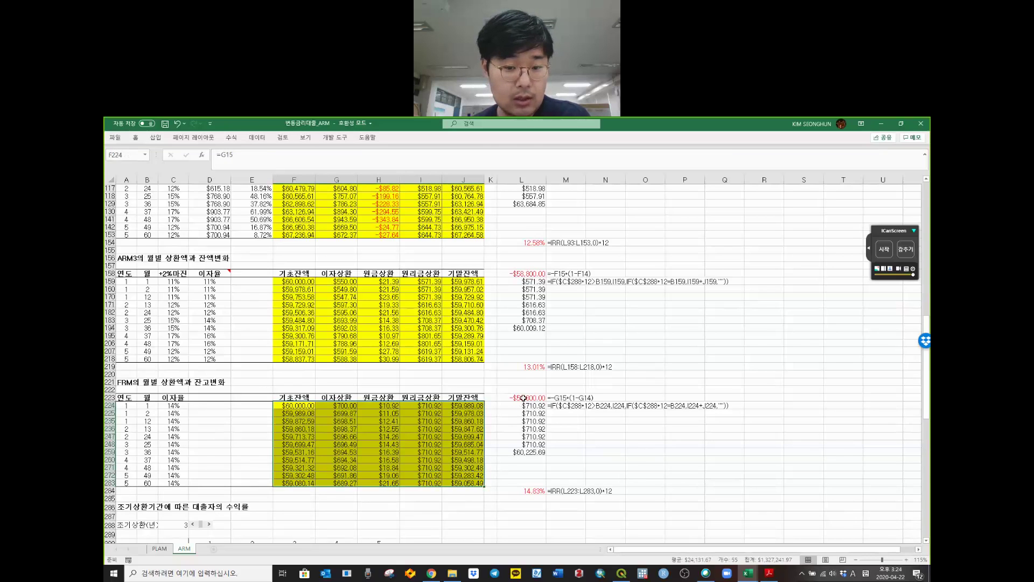
- Highlight the FRM cash flow column L223:L284, and find the lender yield table and its early repayment period label in A288
drag(523, 397, 522, 491)
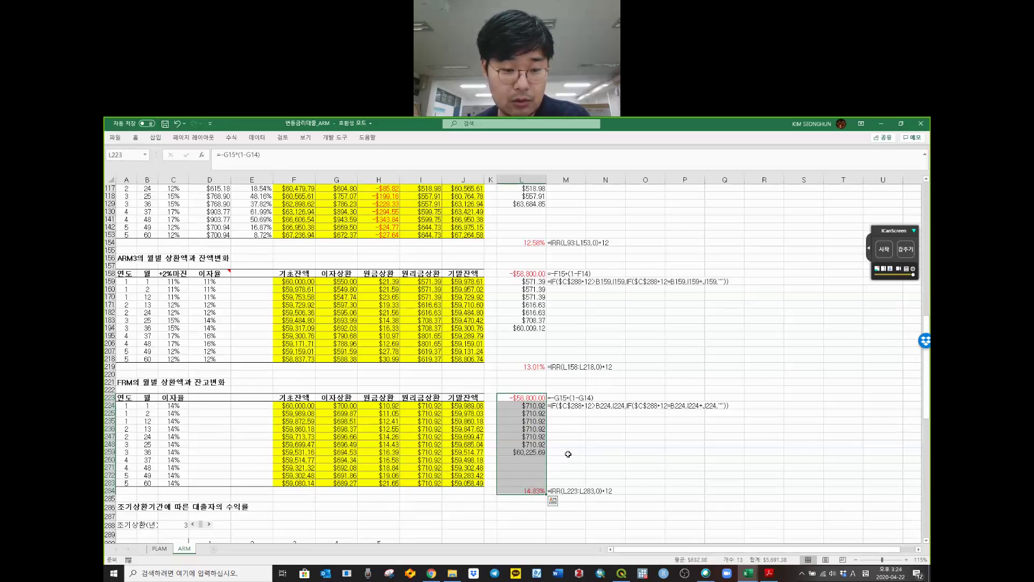
click(568, 454)
scroll(569, 454, down, 5)
click(276, 414)
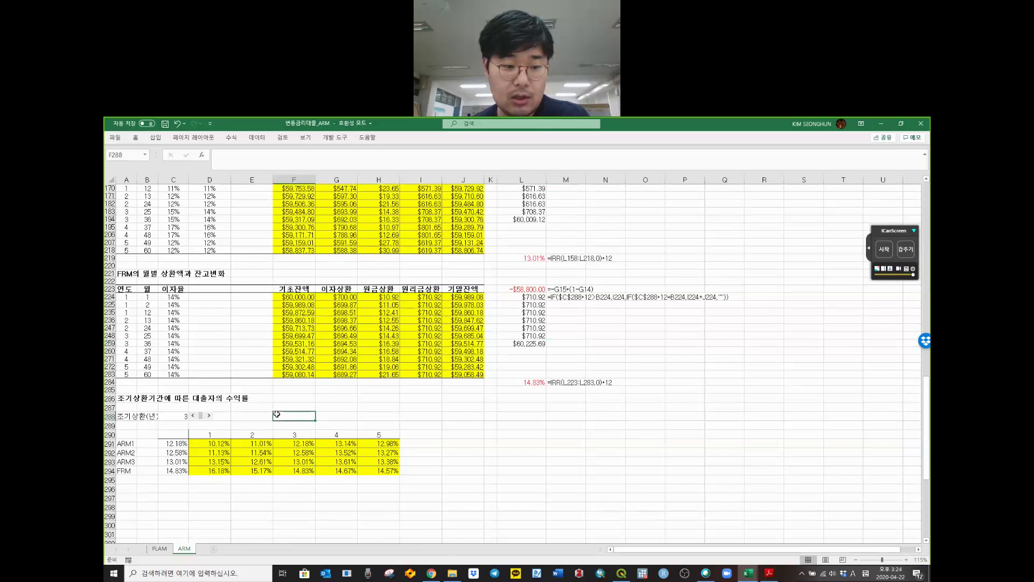
click(127, 415)
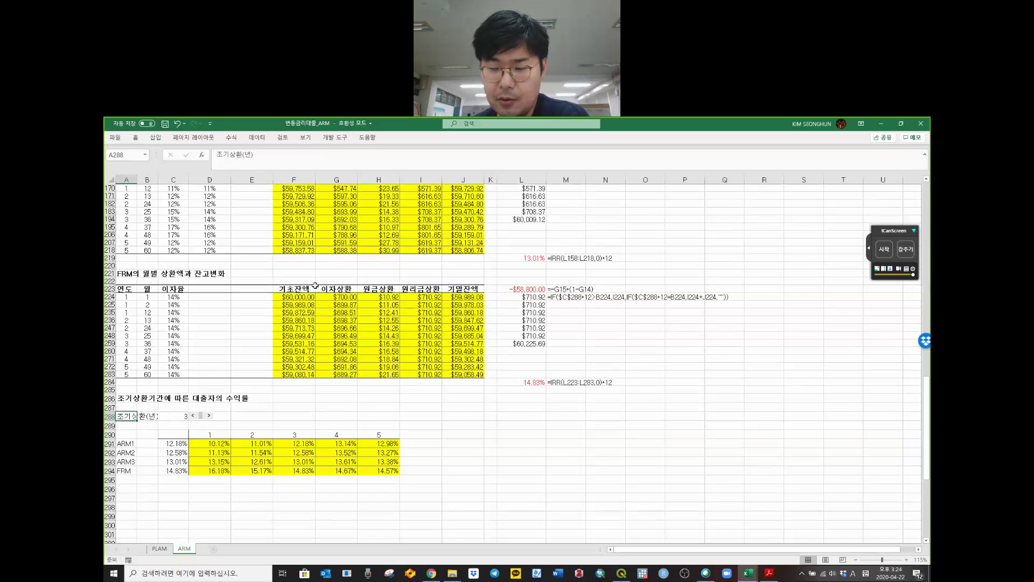
- Clear the lender yield results in D291:H294
click(205, 445)
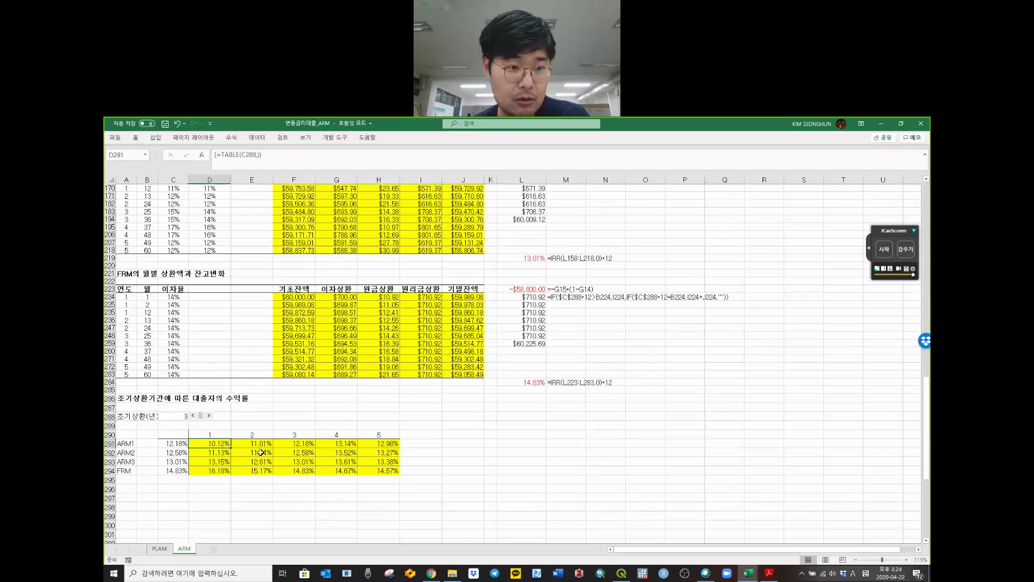
mouse_move(261, 453)
mouse_down()
mouse_move(211, 445)
mouse_move(371, 469)
mouse_up()
key(Delete)
click(342, 447)
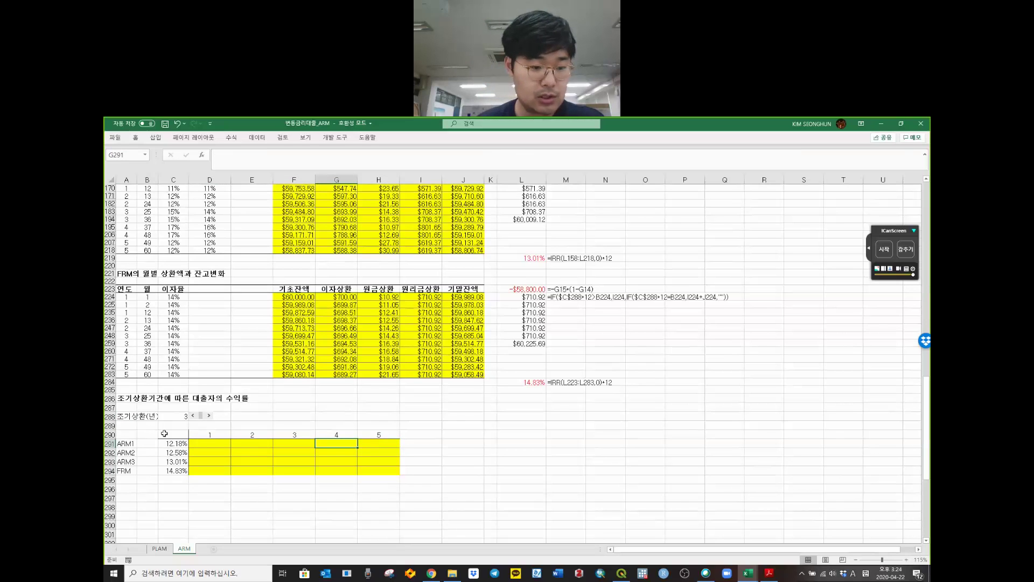
- Create a what-if data table over C290:H294 using C288 as the row input cell
drag(169, 433, 373, 474)
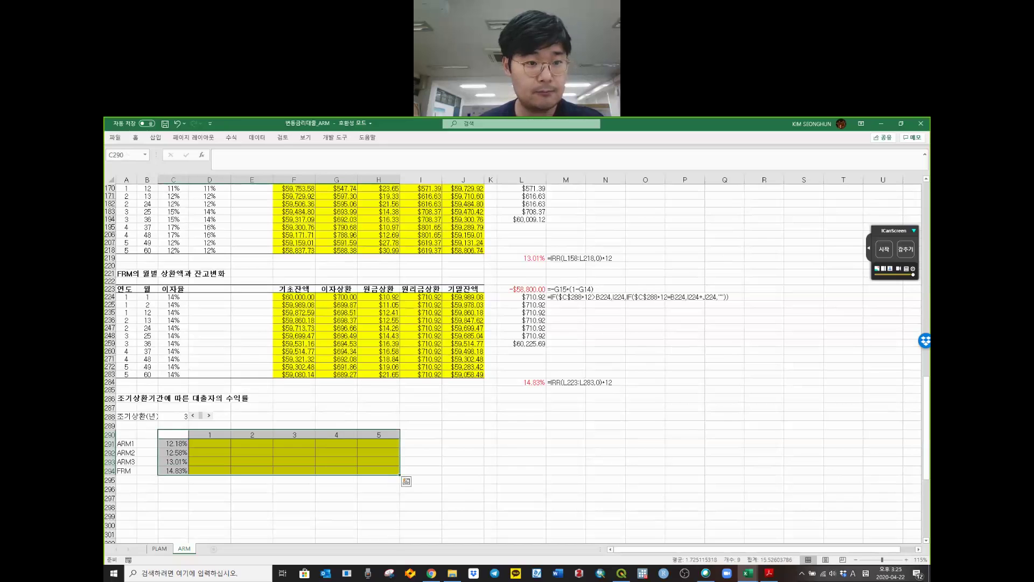
click(258, 138)
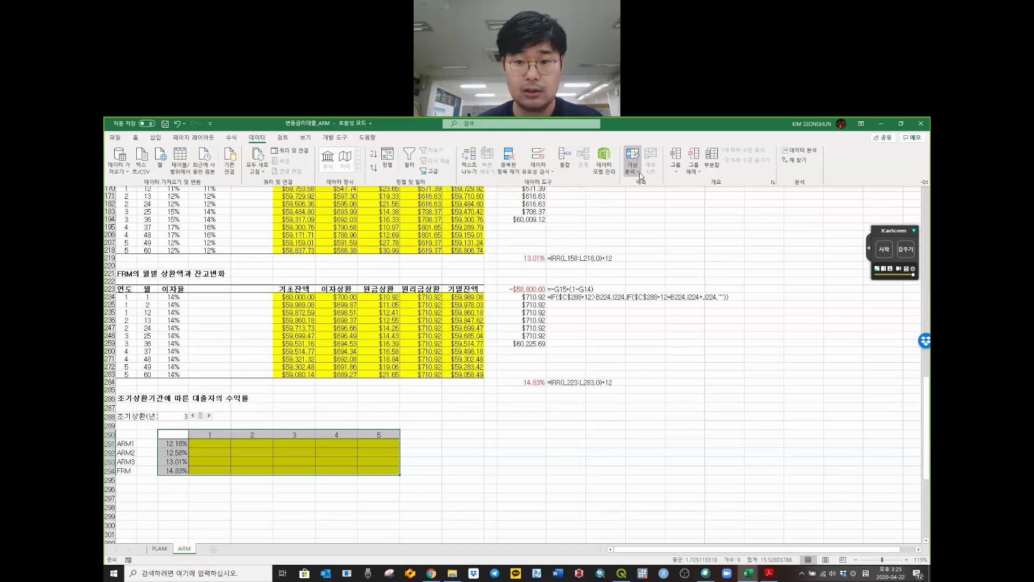
click(633, 161)
click(656, 208)
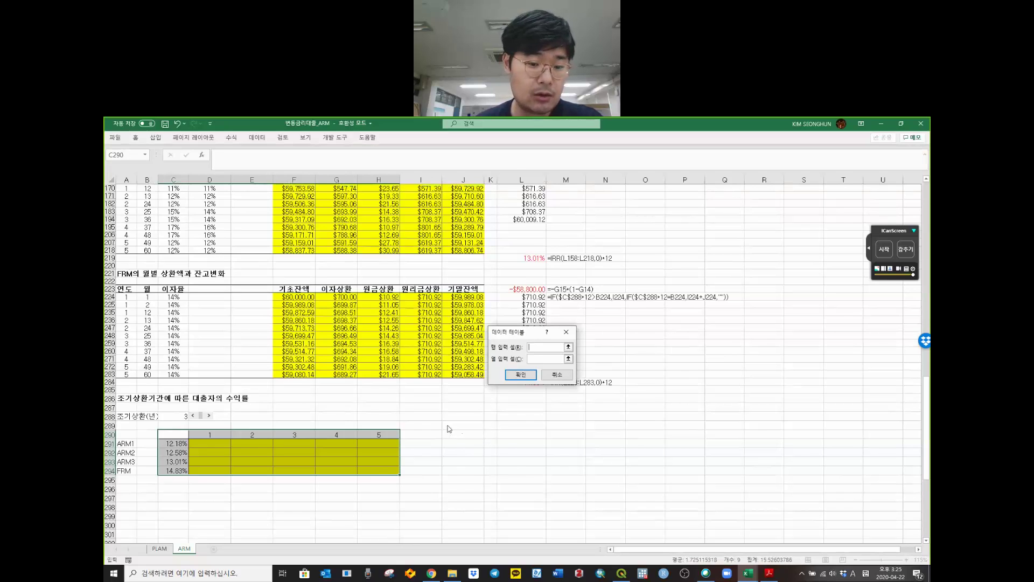
drag(447, 429, 448, 428)
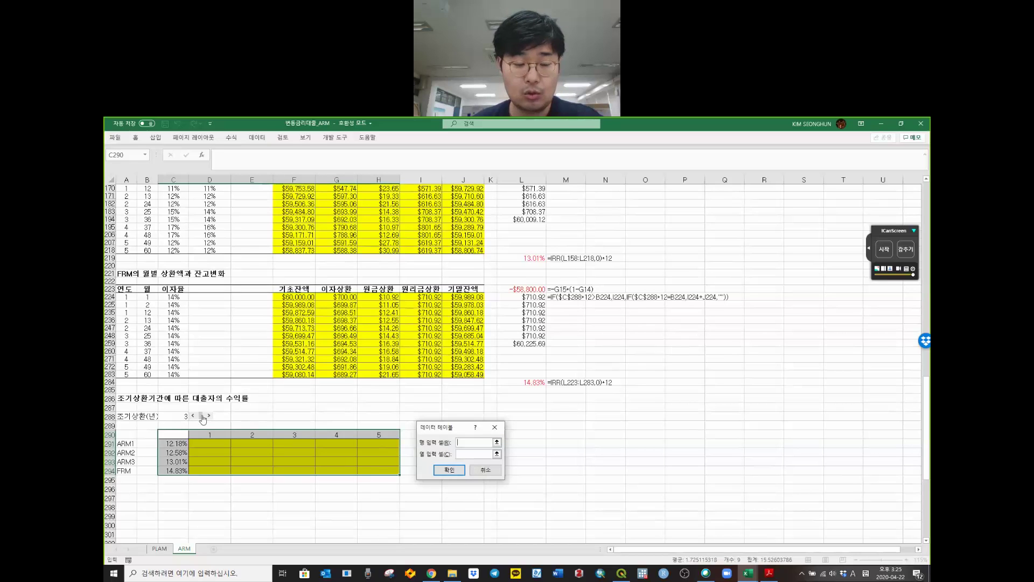
click(470, 453)
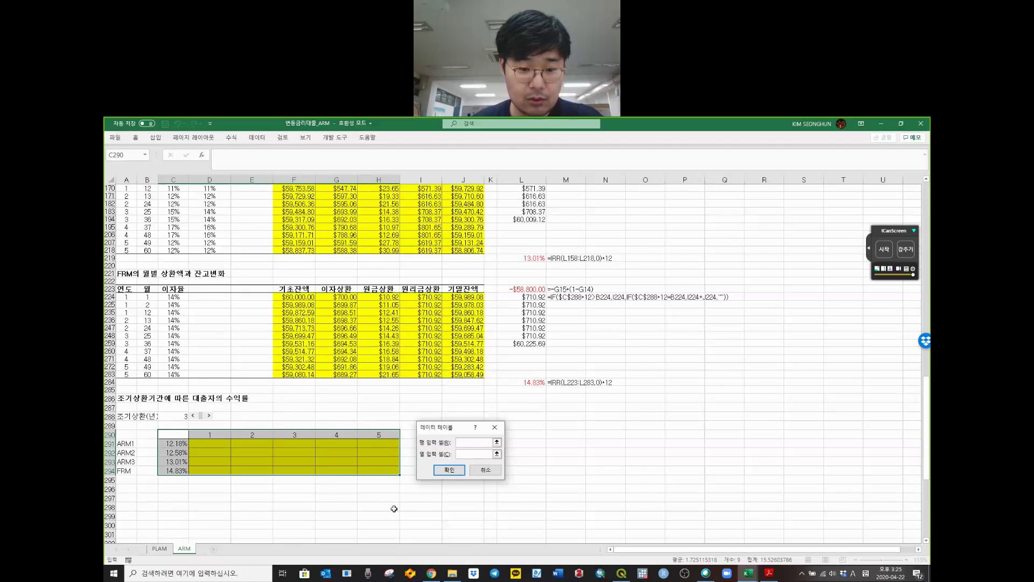
click(178, 417)
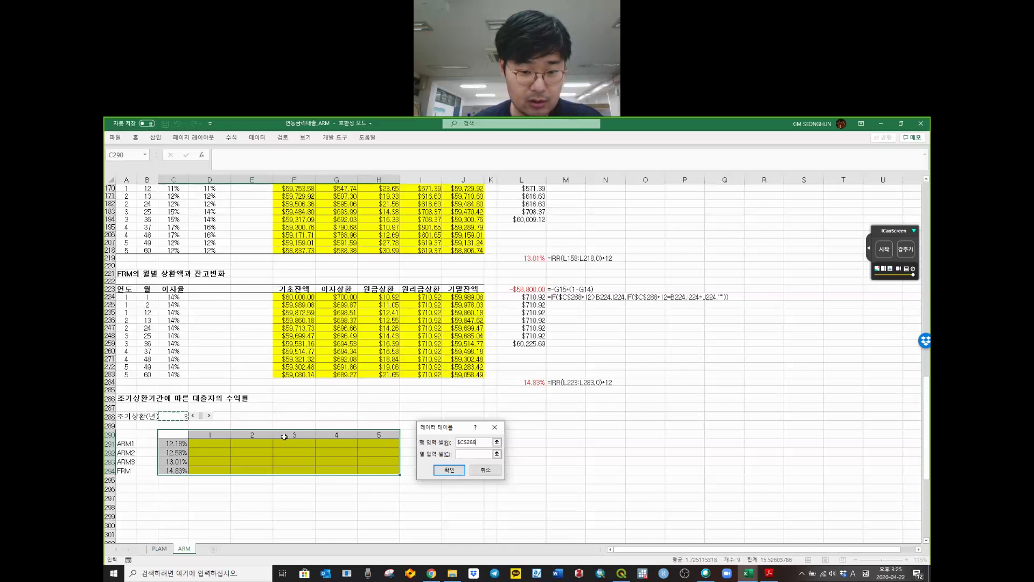
click(447, 470)
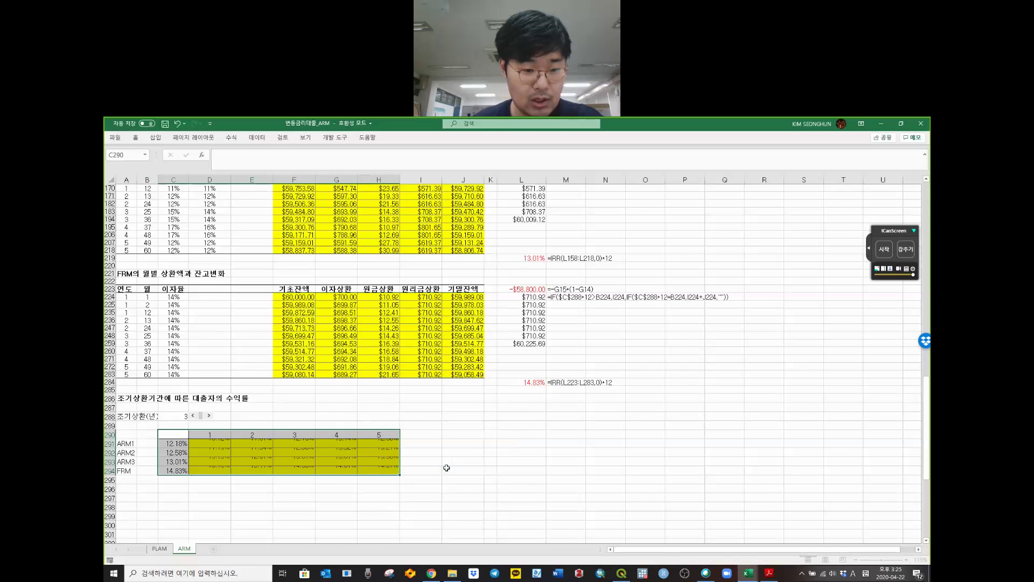
- Check the TABLE formulas in the ARM1 and ARM2 rows of the lender yield table
click(219, 444)
click(260, 444)
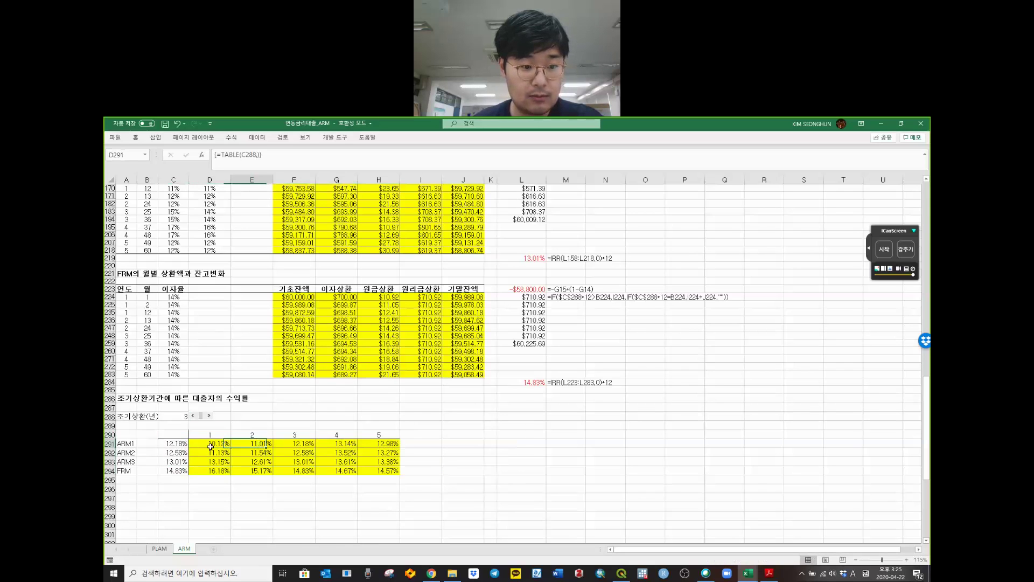
click(181, 445)
click(218, 451)
click(270, 450)
click(339, 451)
click(377, 452)
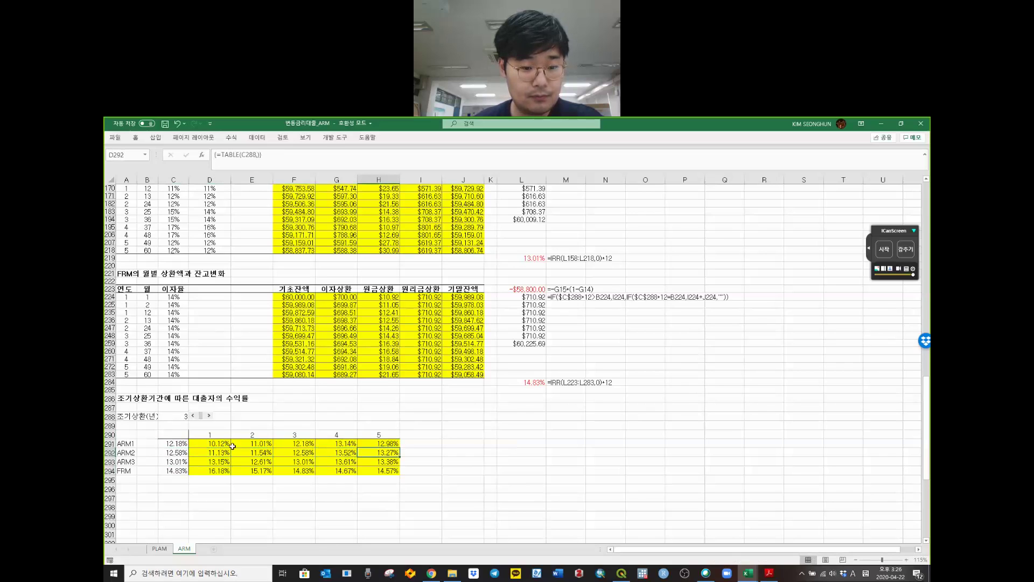
- Review the IRR references in C291:C294 that feed the ARM1, ARM2, ARM3 and FRM rows
click(181, 446)
click(179, 452)
click(179, 445)
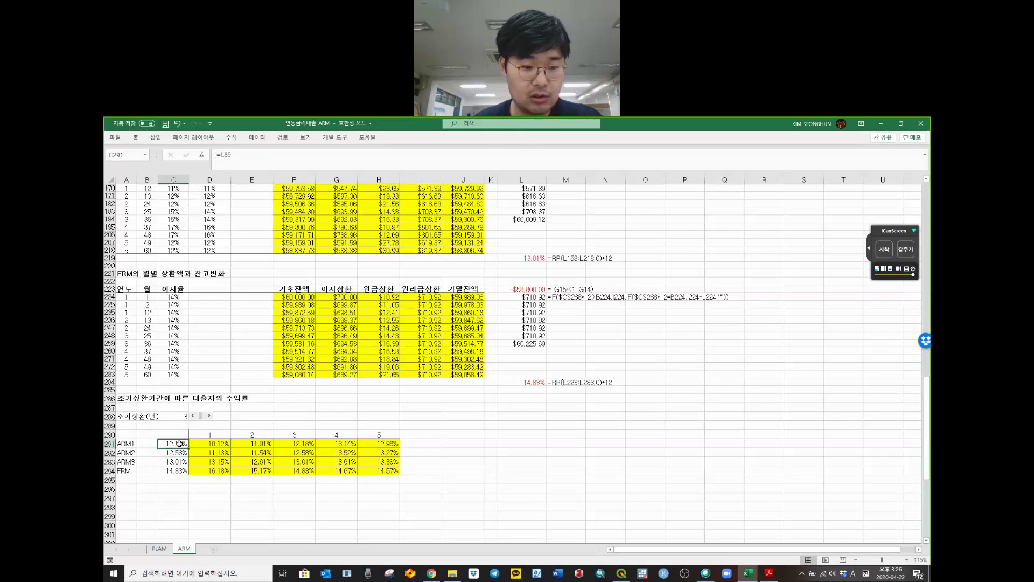
click(177, 452)
click(175, 462)
click(174, 471)
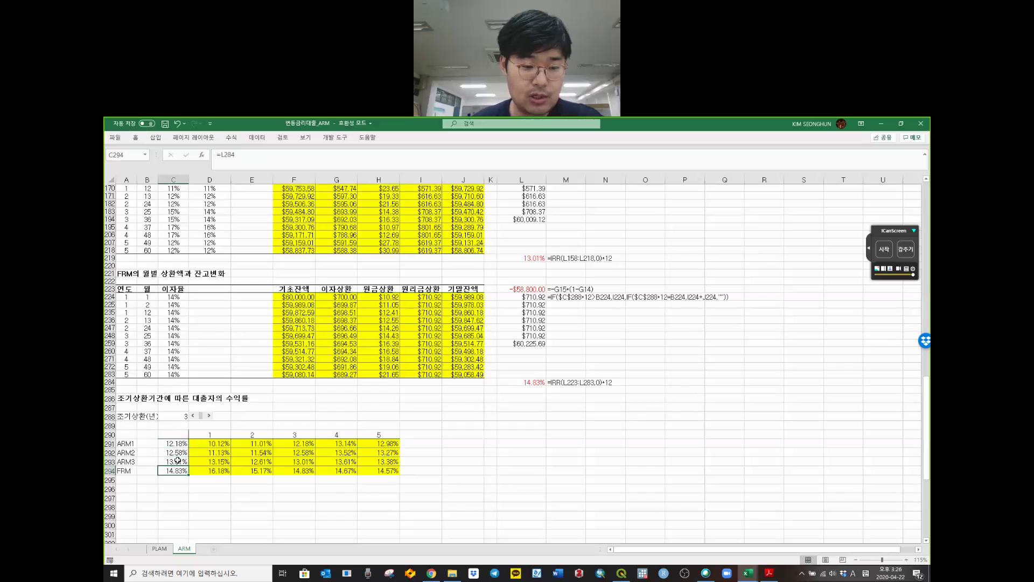
click(179, 451)
click(180, 445)
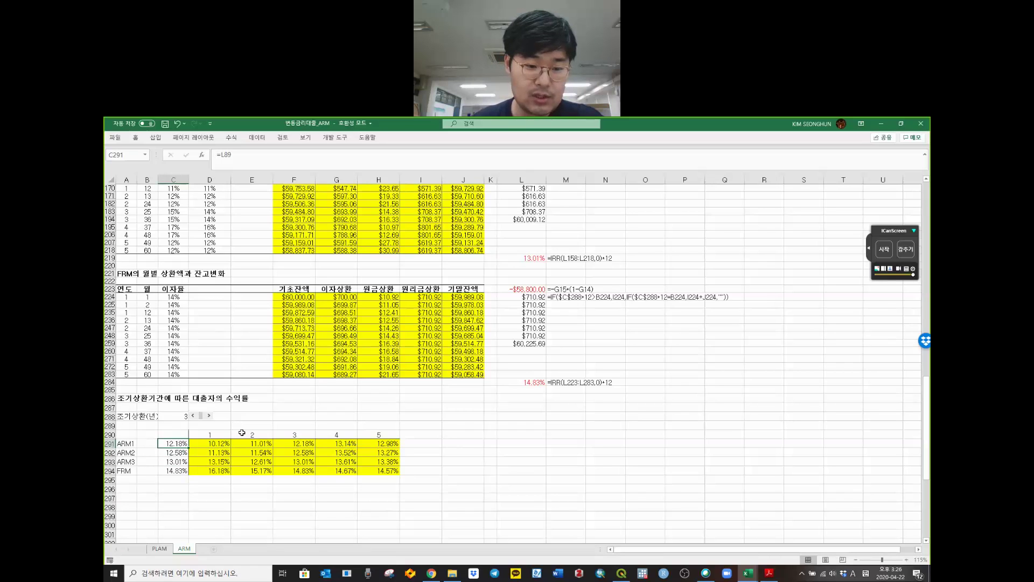
- Set the early repayment period in C288 to 1 year and check ARM1's IRR formula in L89
click(204, 445)
click(193, 416)
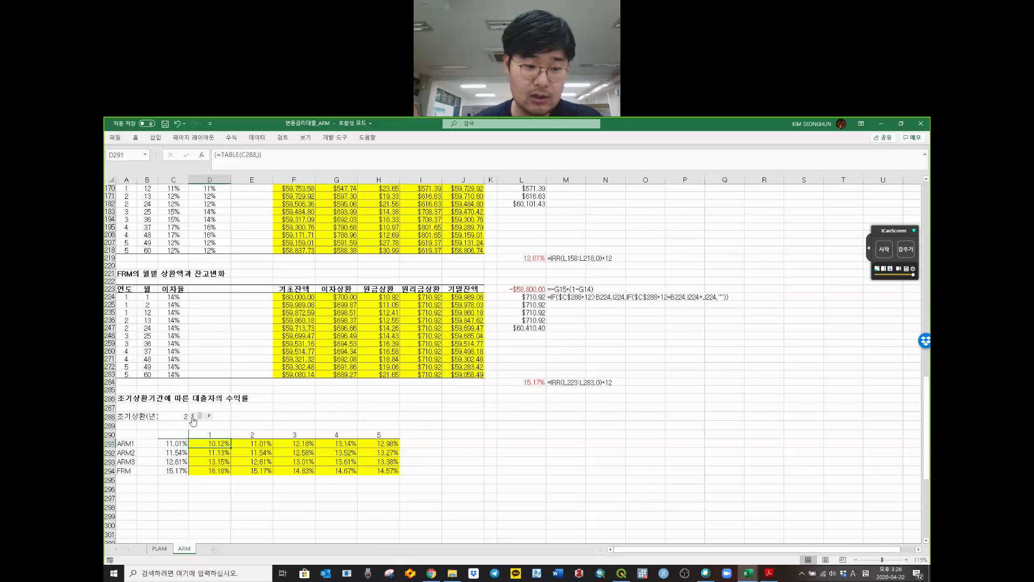
click(194, 416)
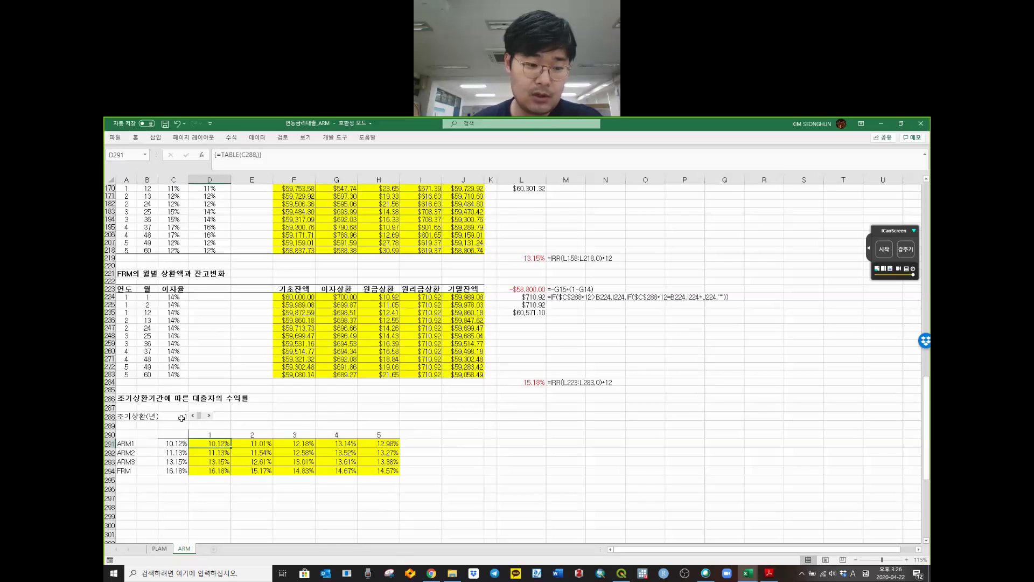
click(182, 418)
scroll(483, 299, up, 3)
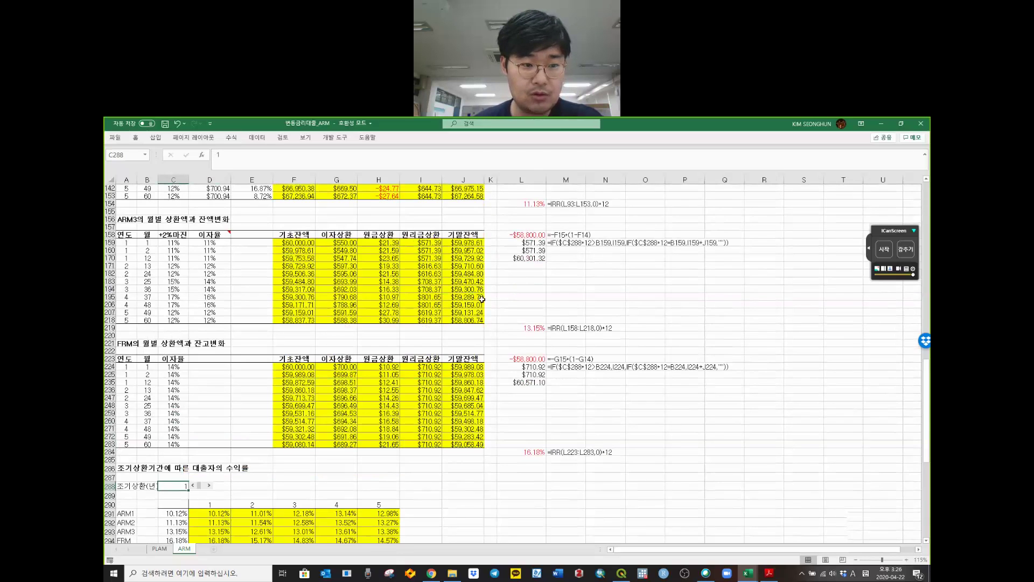
scroll(482, 299, up, 13)
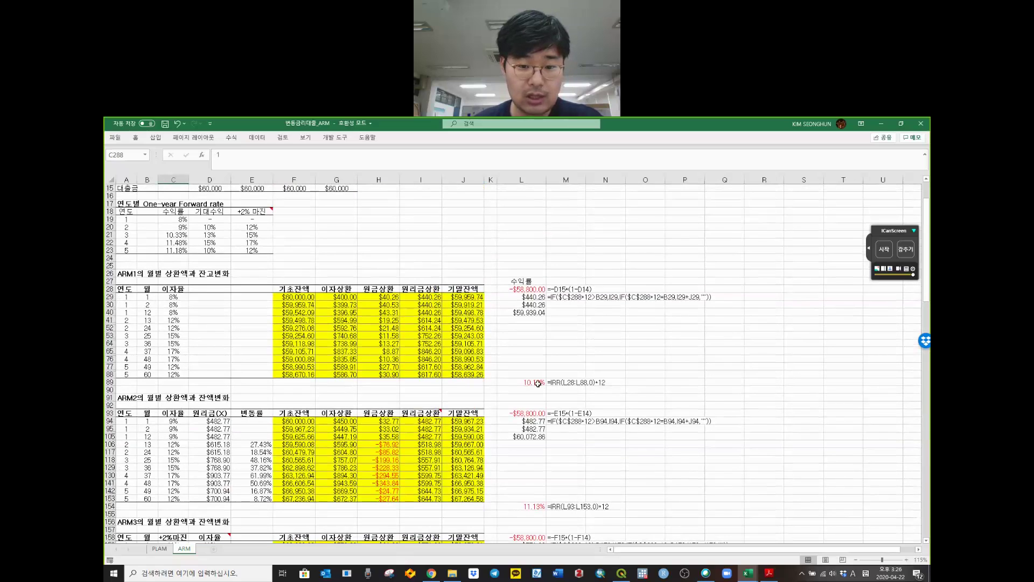
click(520, 384)
- Compare ARM1's one-year yield in D291 with its linked IRR in C291
scroll(526, 382, down, 5)
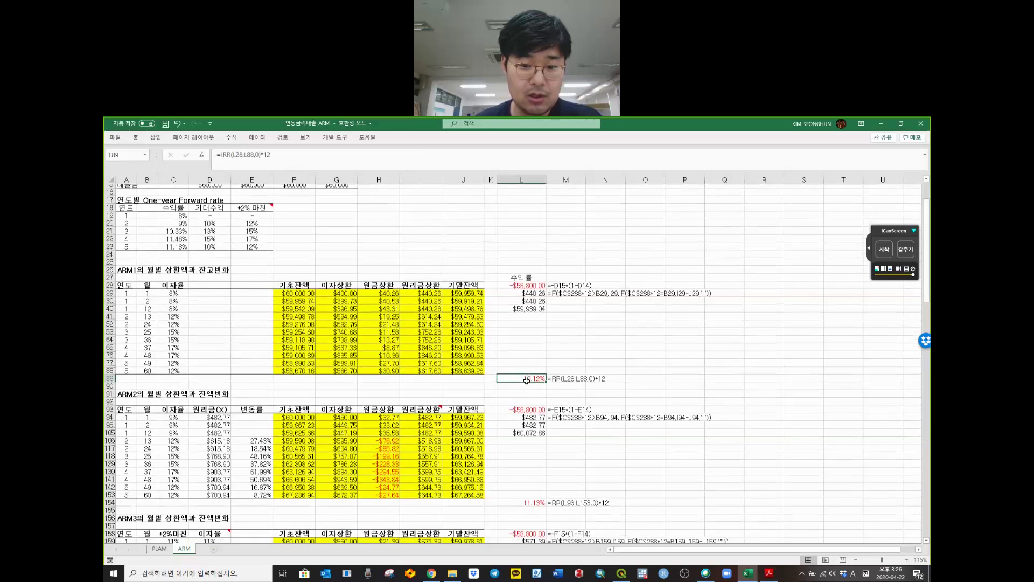
scroll(526, 381, down, 9)
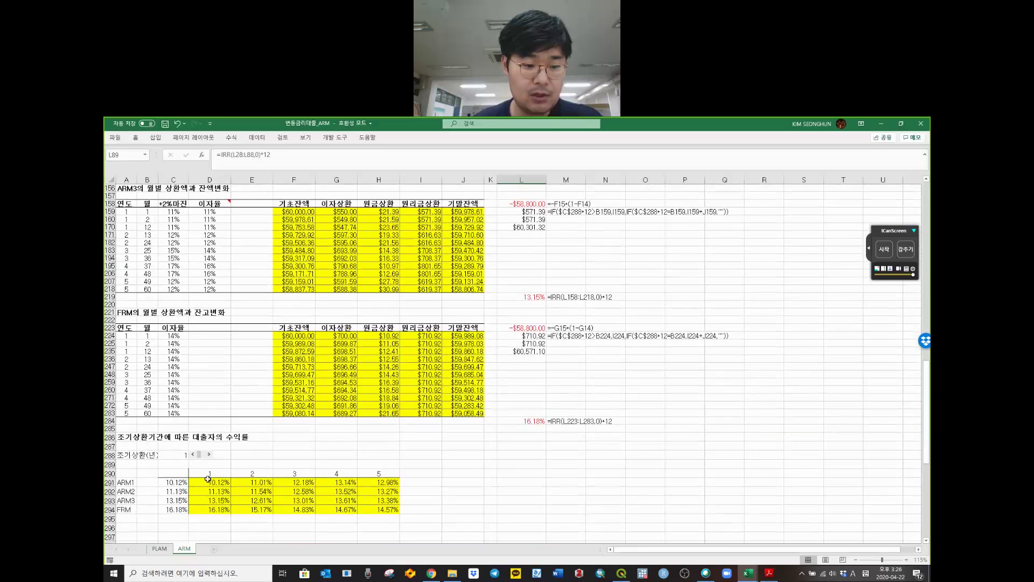
click(207, 483)
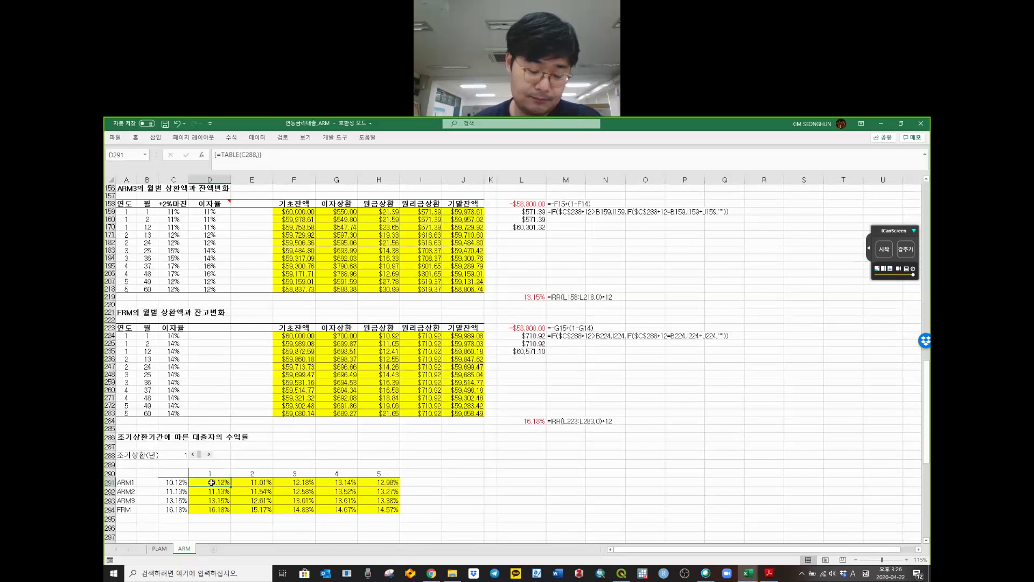
click(178, 483)
- Set the early repayment period to 2 years, highlight ARM1's cash flows in L28:L52, and check the IRR in L89
click(209, 456)
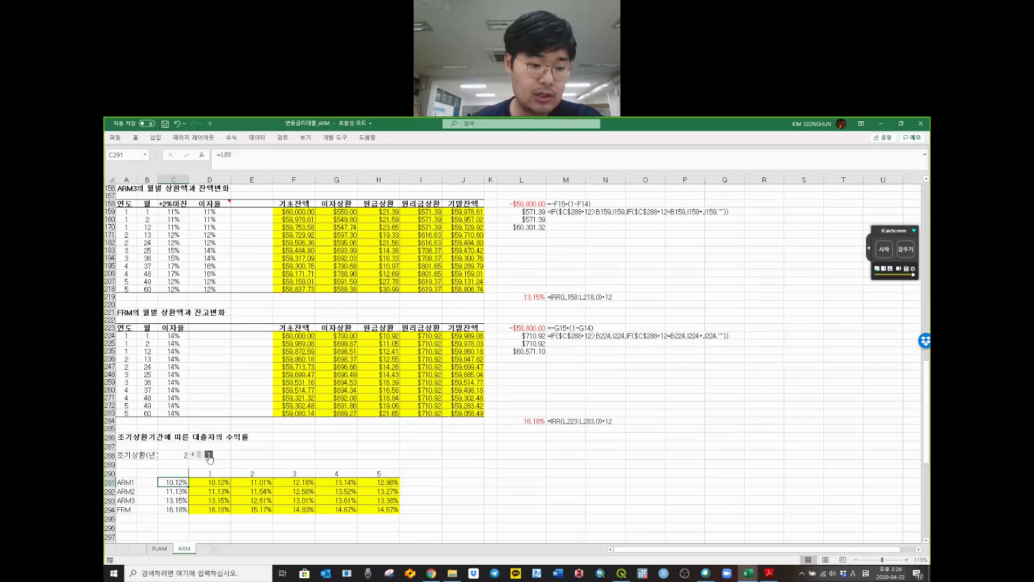
scroll(354, 432, up, 9)
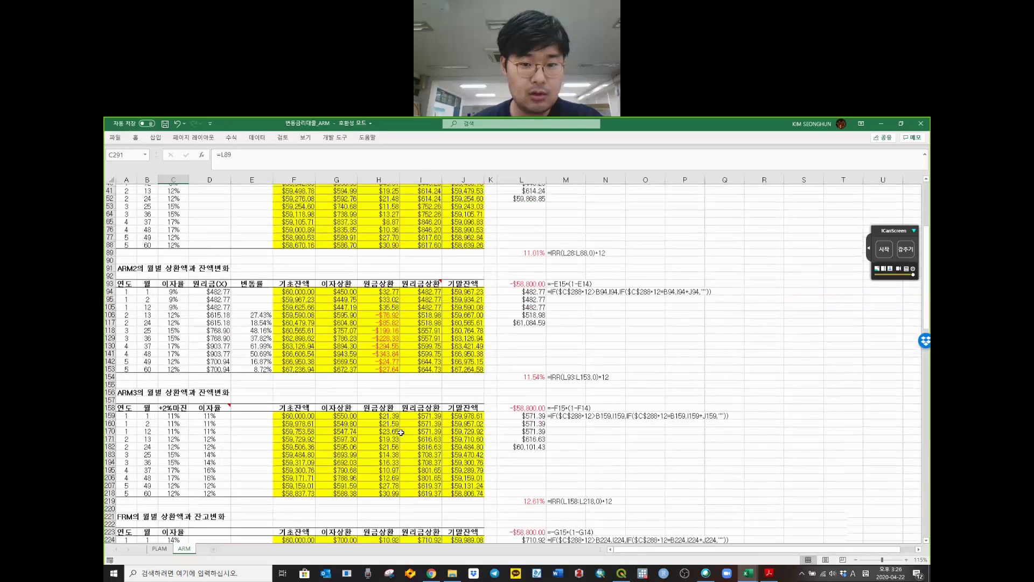
scroll(550, 320, up, 6)
drag(539, 328, 537, 290)
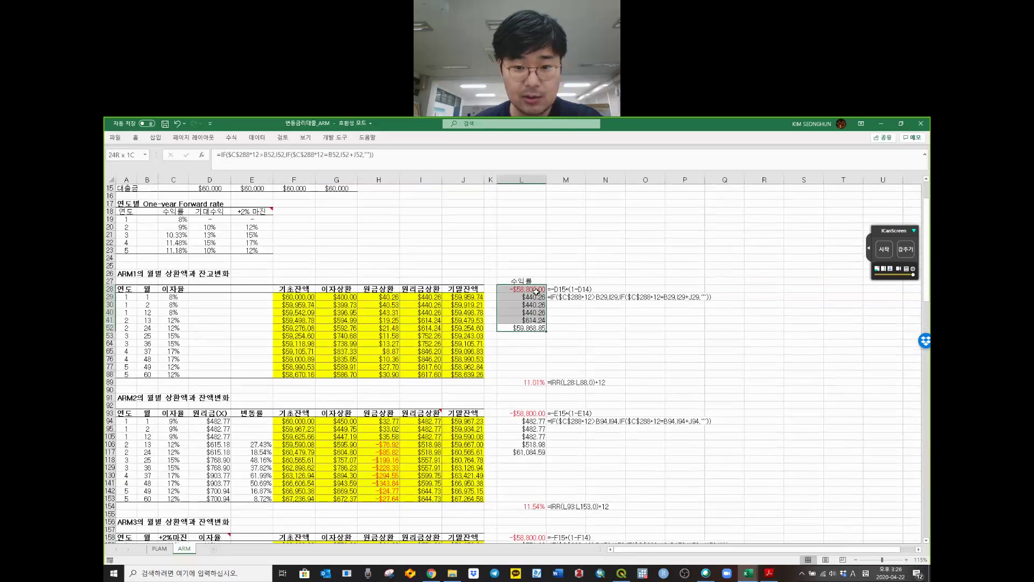
click(537, 351)
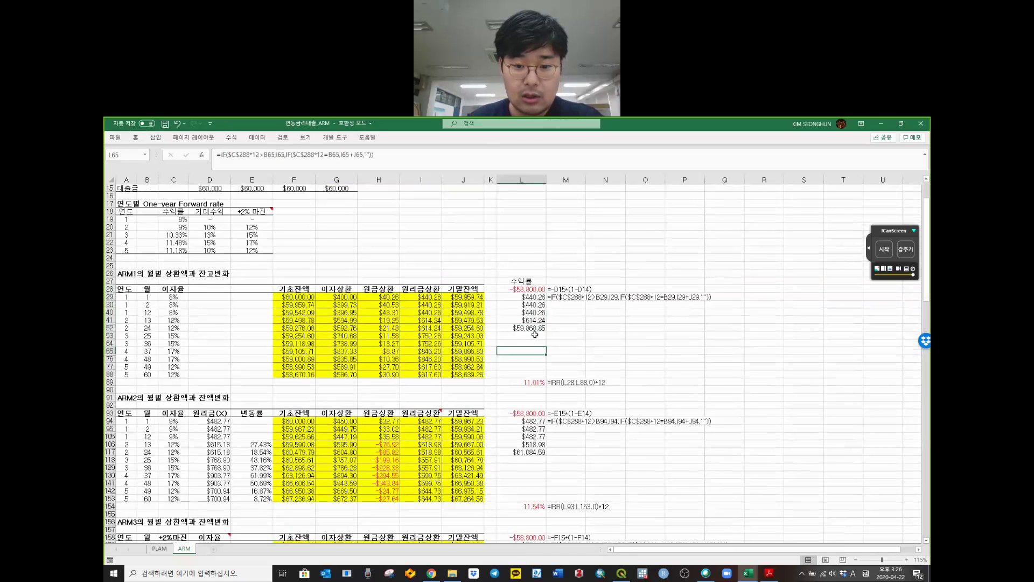
click(536, 383)
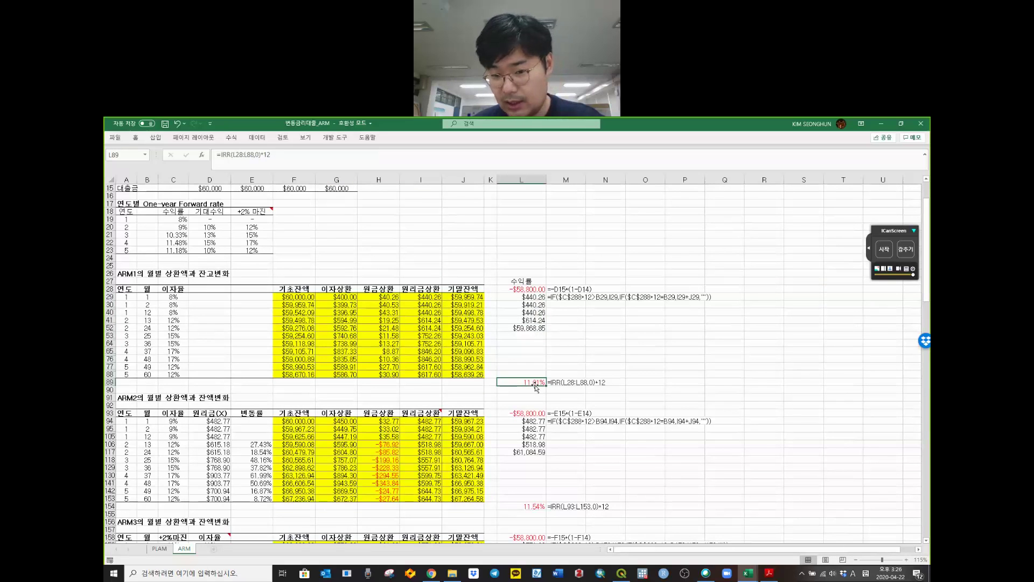
scroll(538, 381, down, 10)
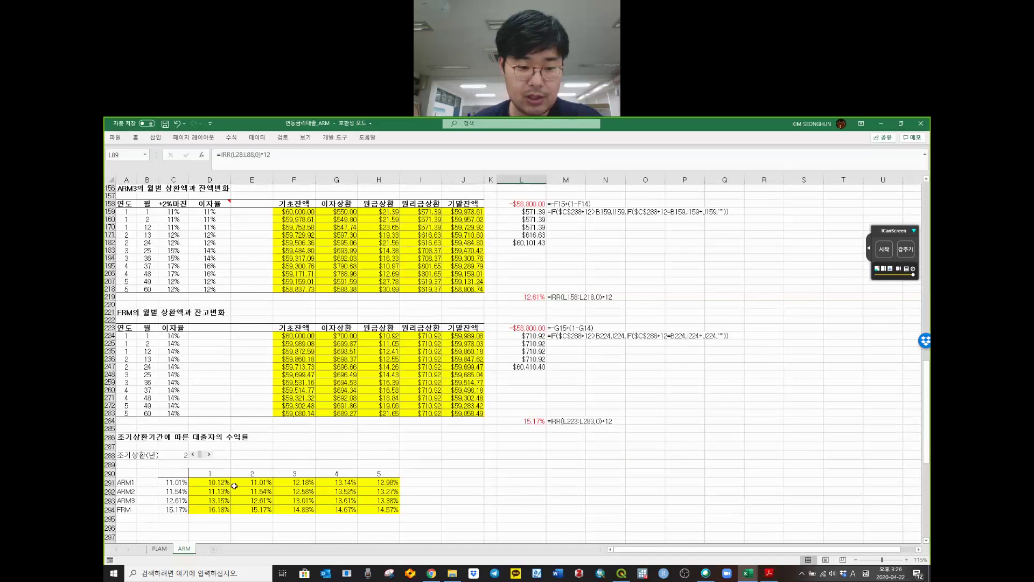
- Compare ARM1's two-year yield in E291 with its linked IRR in C291
click(244, 483)
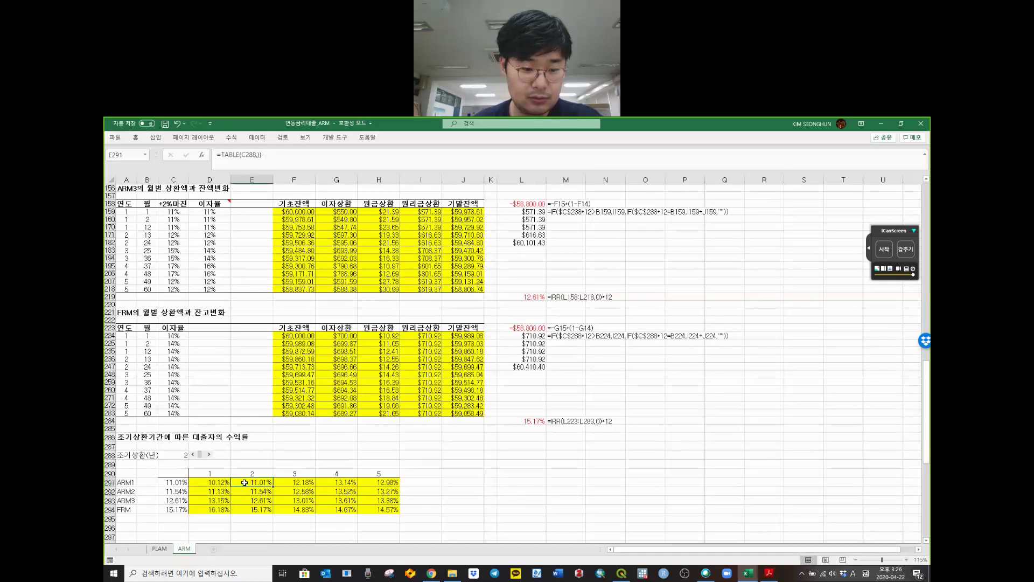
click(163, 481)
click(248, 482)
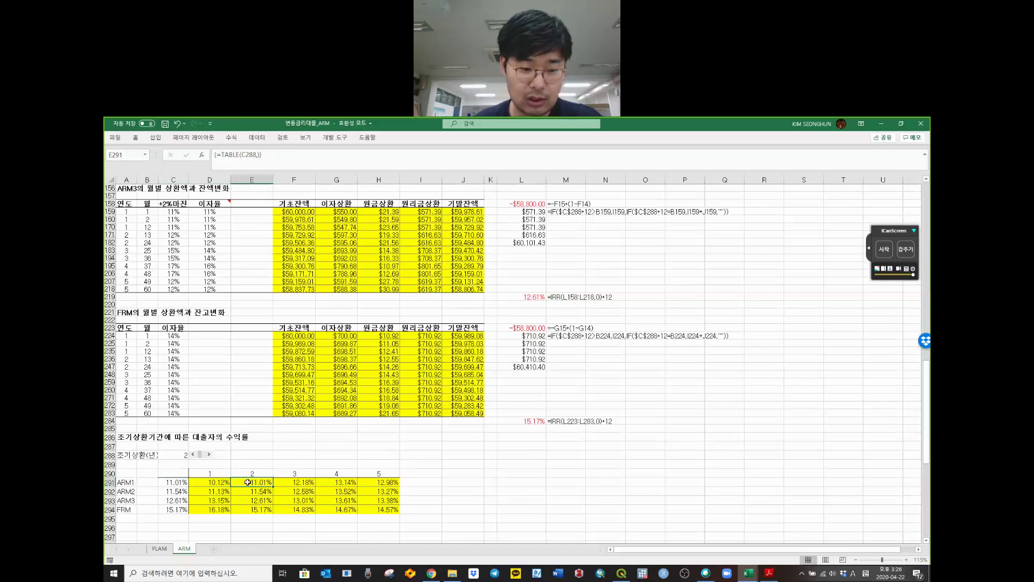
- Set the early repayment period to 3 years and select ARM1's cash flow column L28:L88
click(209, 455)
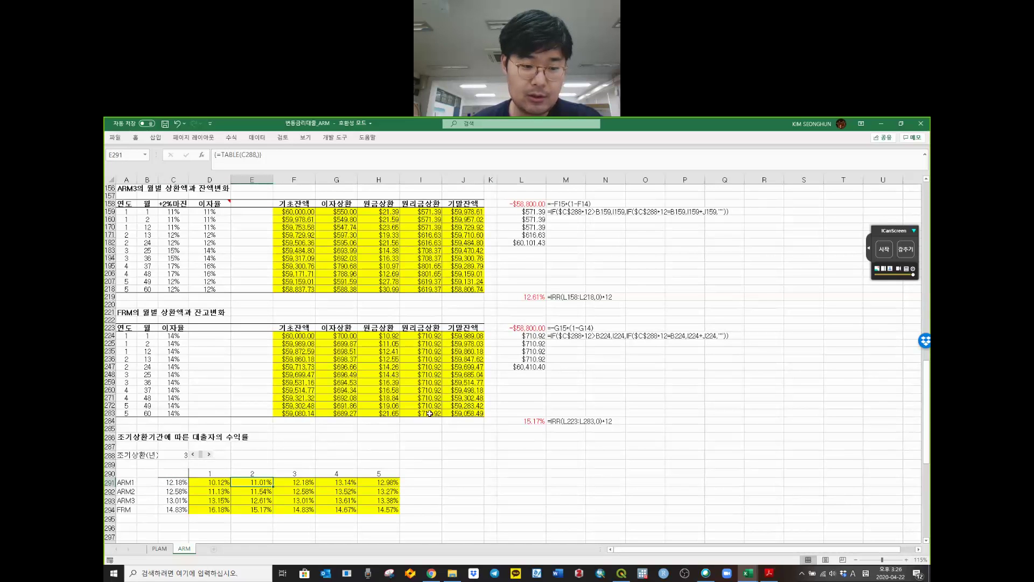
scroll(440, 410, up, 7)
scroll(440, 409, up, 4)
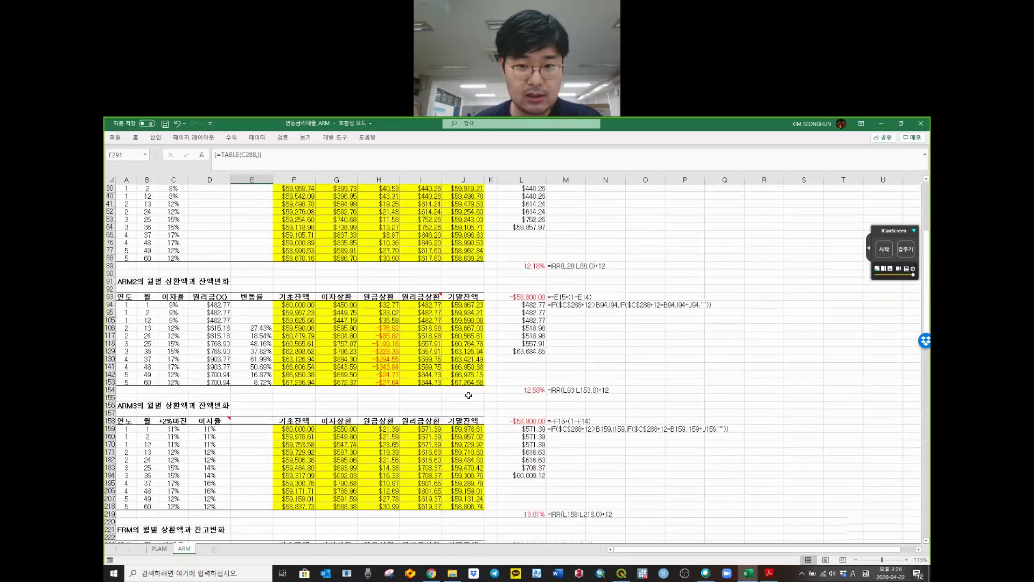
drag(522, 219, 523, 305)
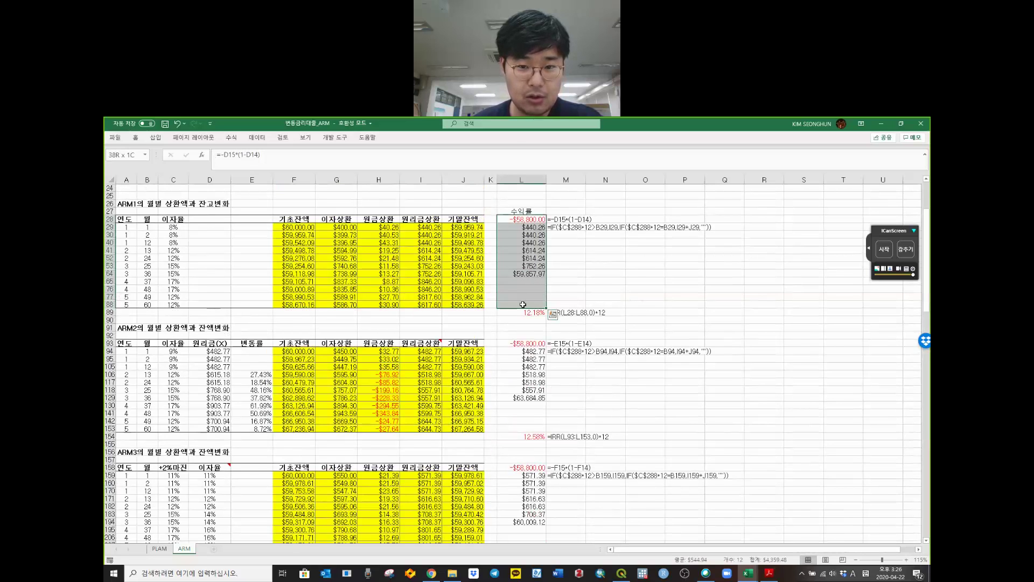
- Compare ARM1's three-year yield in F291 with the IRR in L89 and its linked value in C291
click(519, 315)
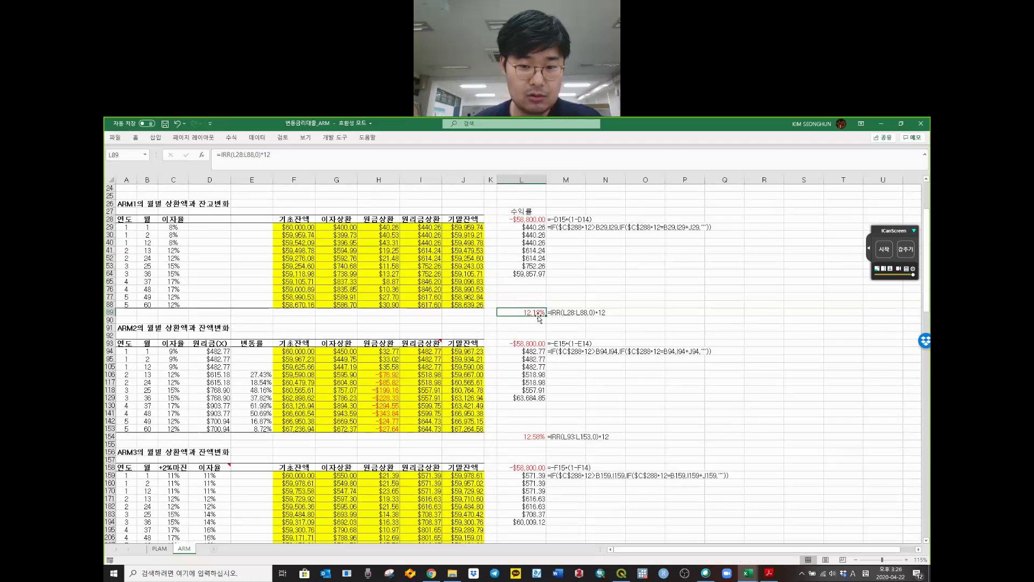
scroll(539, 316, down, 5)
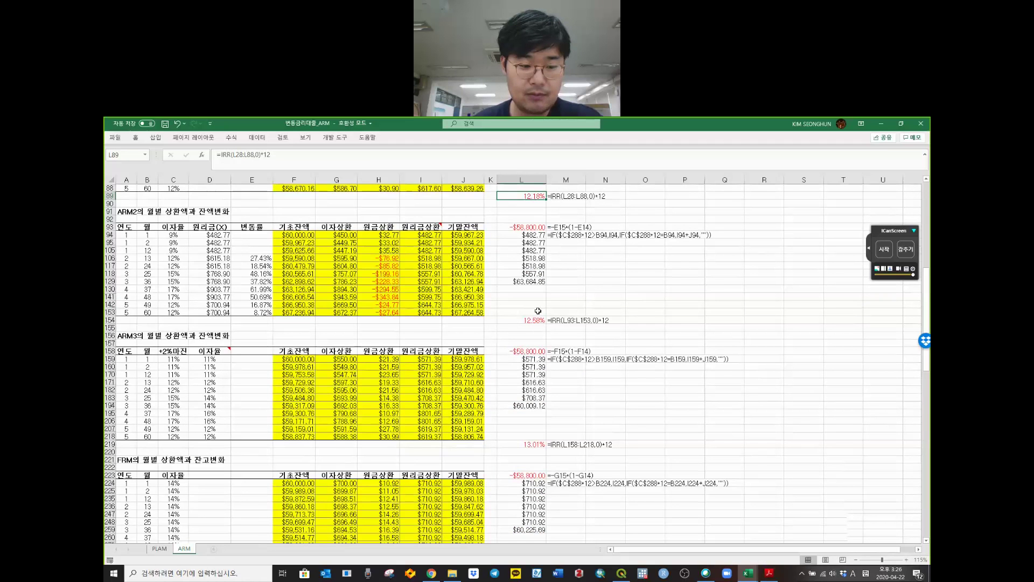
scroll(538, 311, down, 3)
click(173, 490)
click(178, 481)
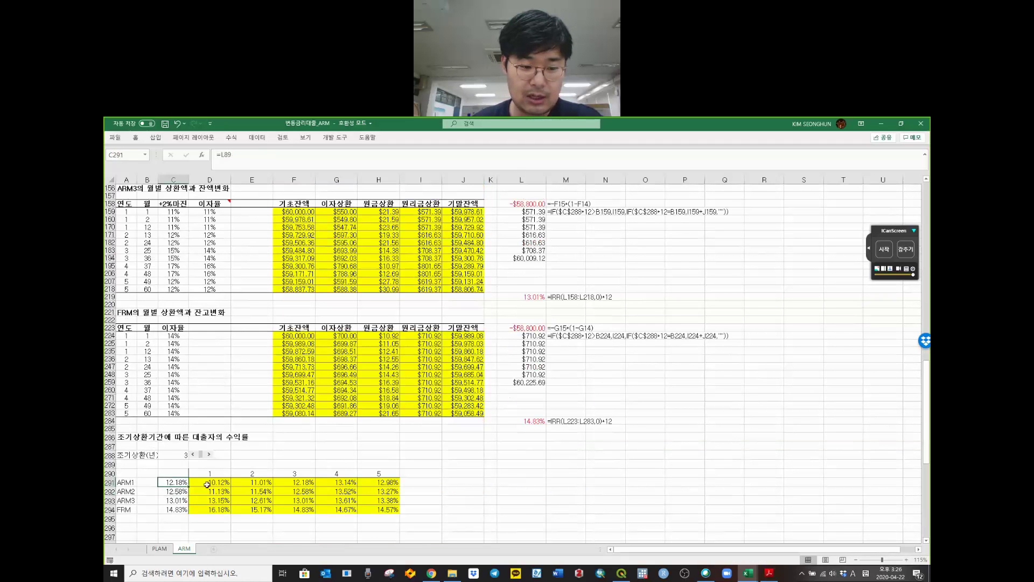
click(294, 483)
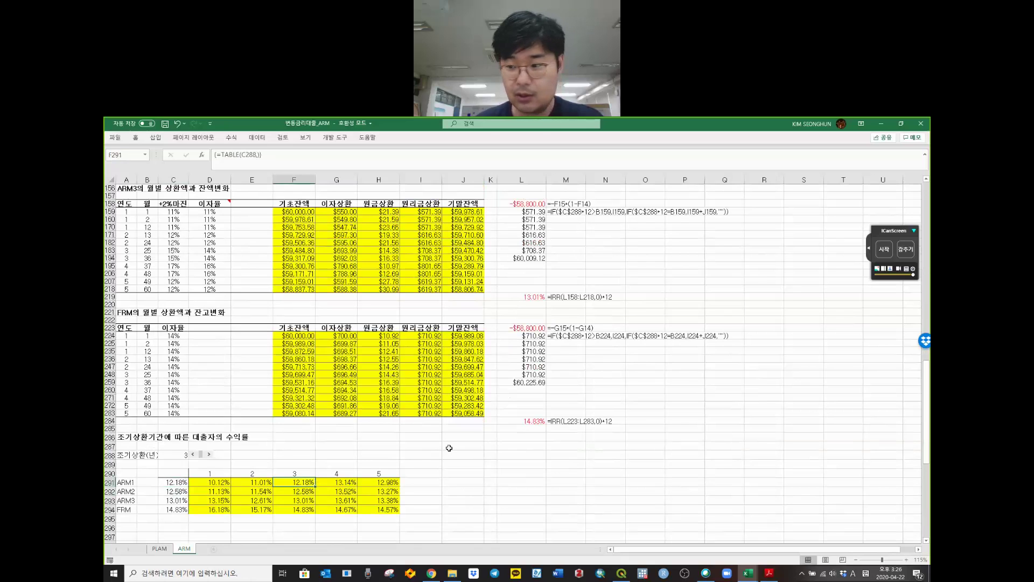
- Start screen annotation, circle the early repayment period in C288 in red, and box ARM1's yield in C291 before erasing that box
click(884, 249)
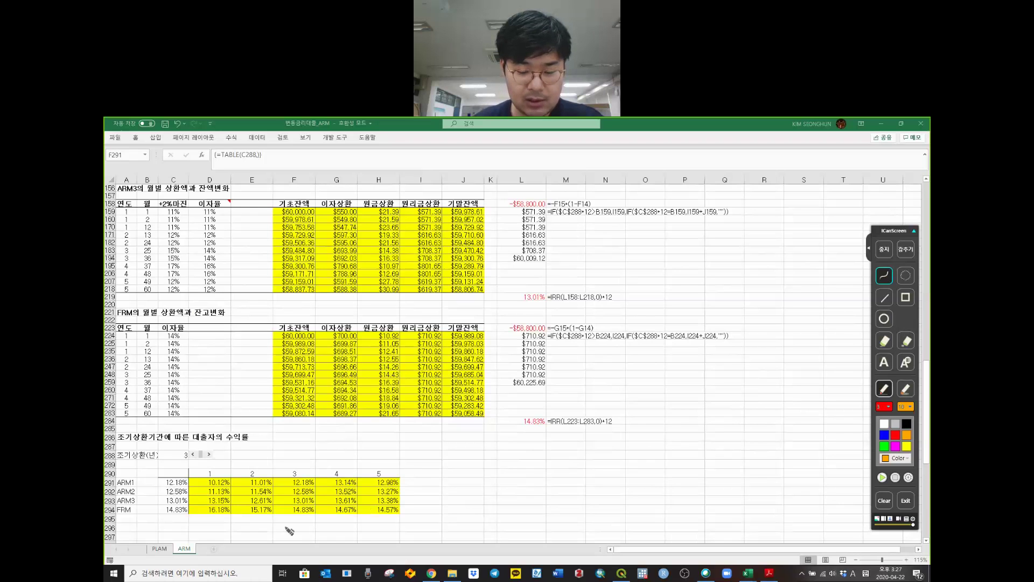
mouse_move(187, 447)
mouse_down()
mouse_move(172, 460)
mouse_move(198, 457)
mouse_up()
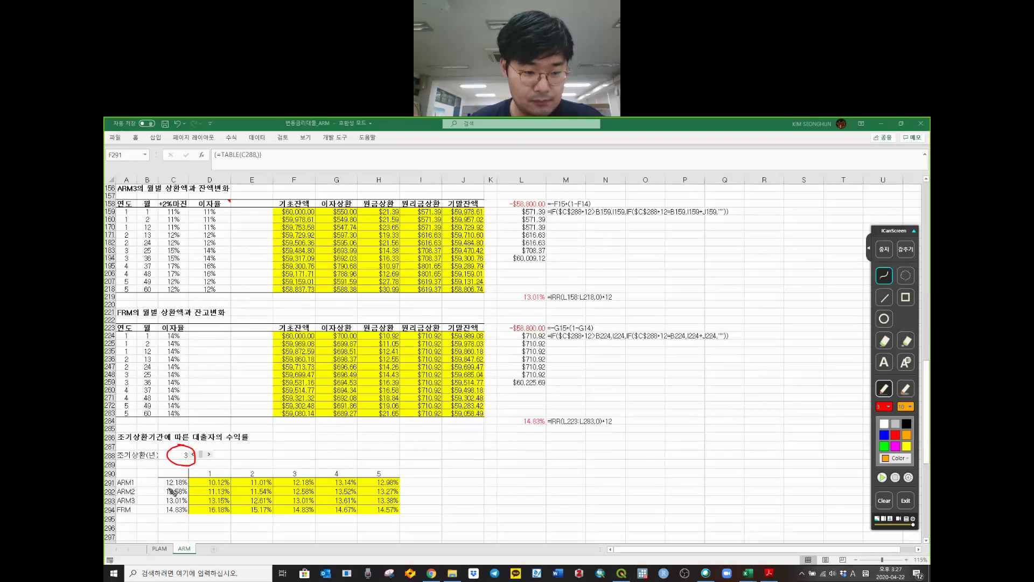
mouse_move(159, 486)
mouse_down()
mouse_move(188, 487)
mouse_move(157, 475)
mouse_move(161, 493)
mouse_up()
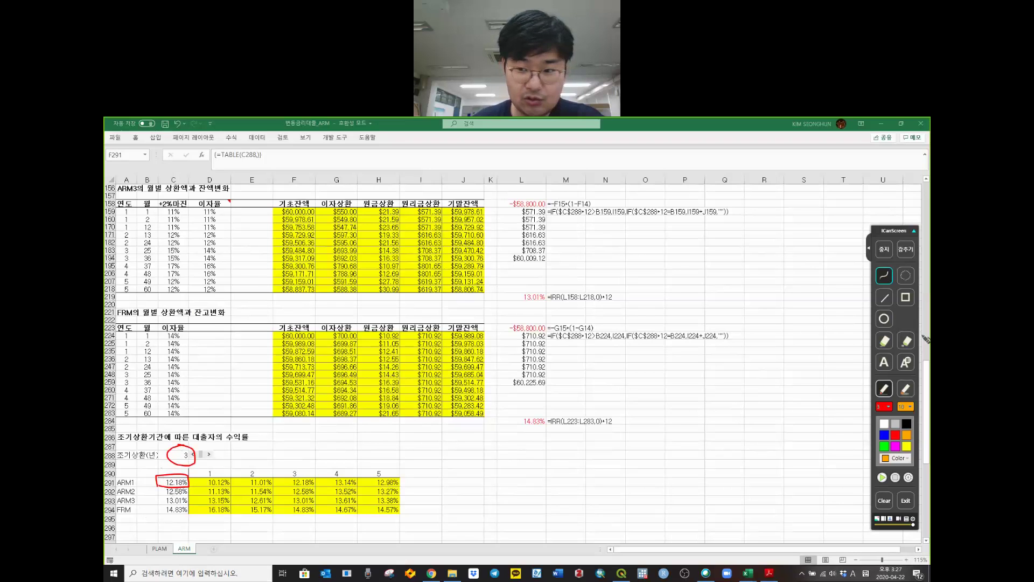
click(906, 341)
click(187, 484)
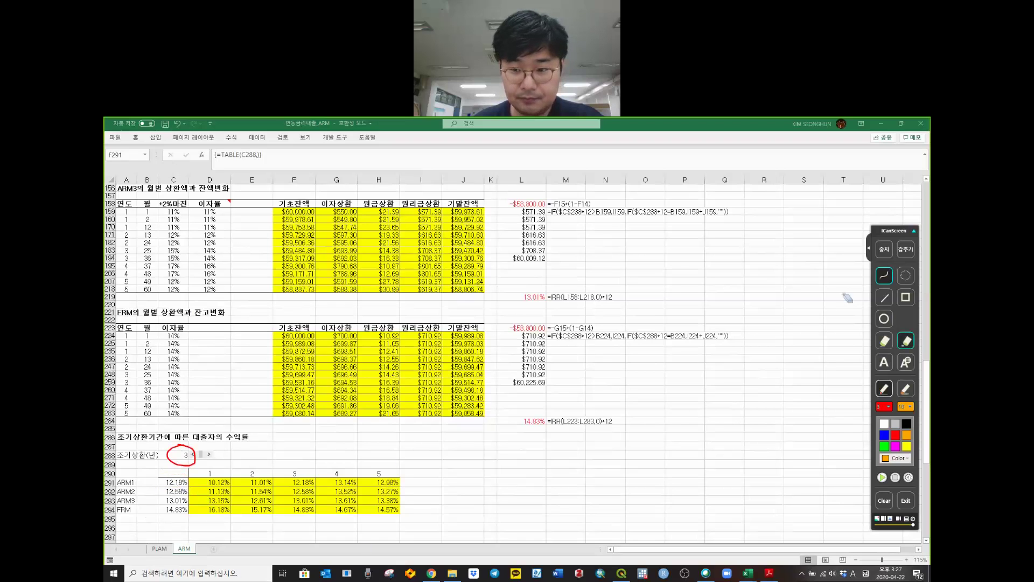
- Draw a red box around the four linked yields in C291:C294 and erase it
click(884, 276)
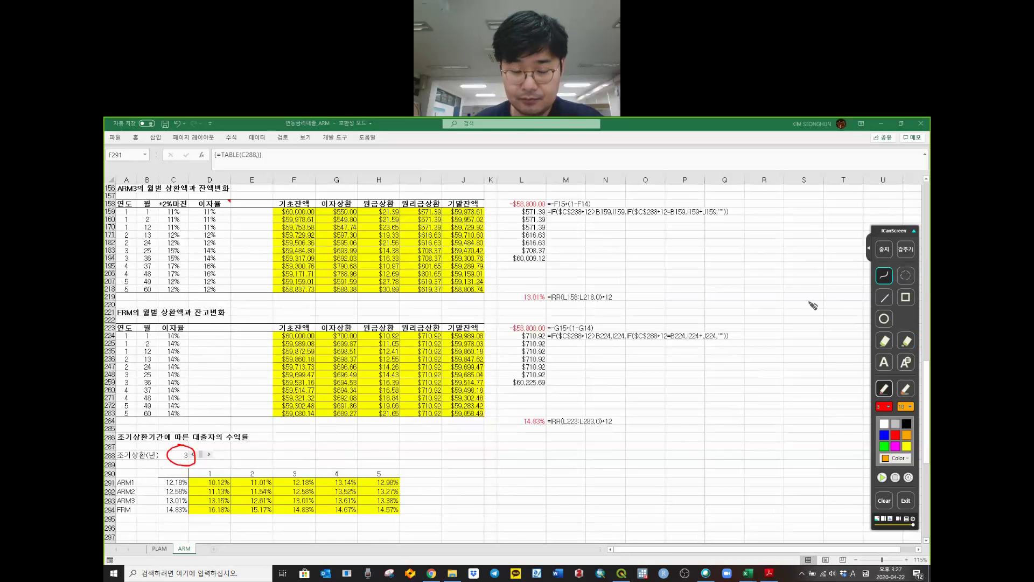
drag(158, 475, 155, 518)
mouse_move(158, 475)
mouse_down()
mouse_move(188, 482)
mouse_move(189, 526)
mouse_up()
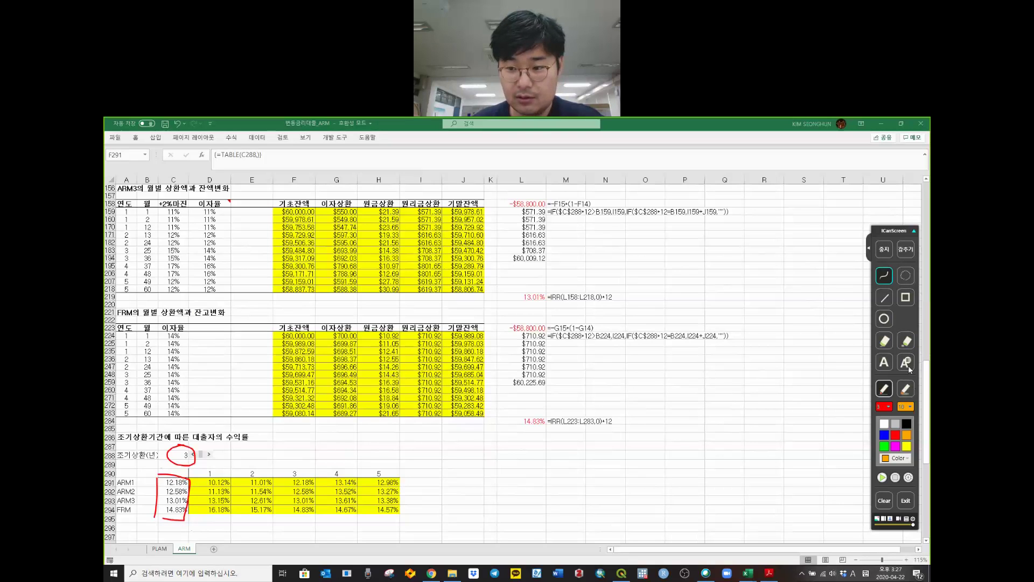
click(906, 341)
mouse_move(197, 498)
mouse_down()
mouse_move(151, 500)
mouse_move(182, 498)
mouse_up()
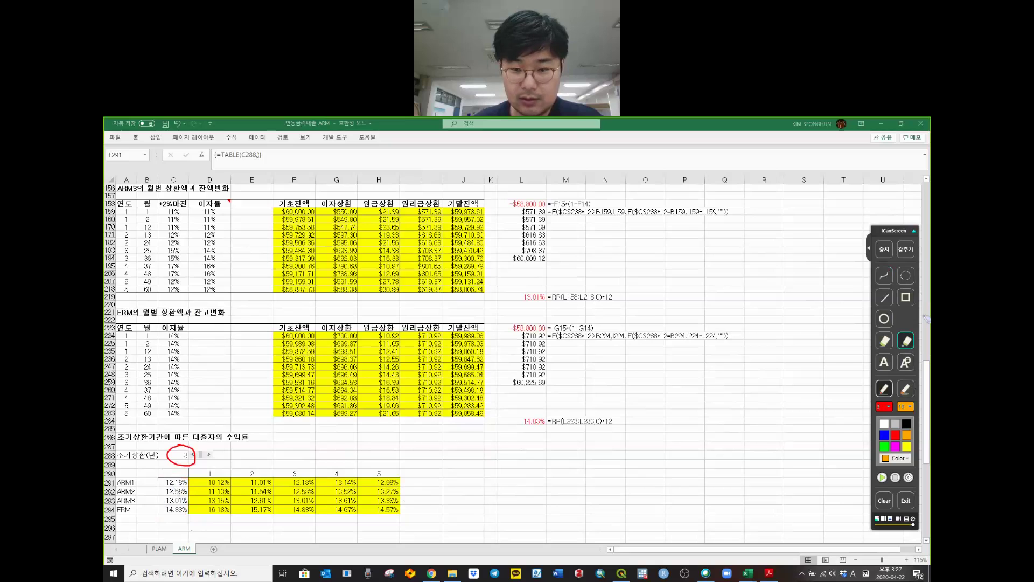
- Box FRM's yield in C294 in red and draw arrows from C288 to it and from it to the IRR in L284
click(884, 275)
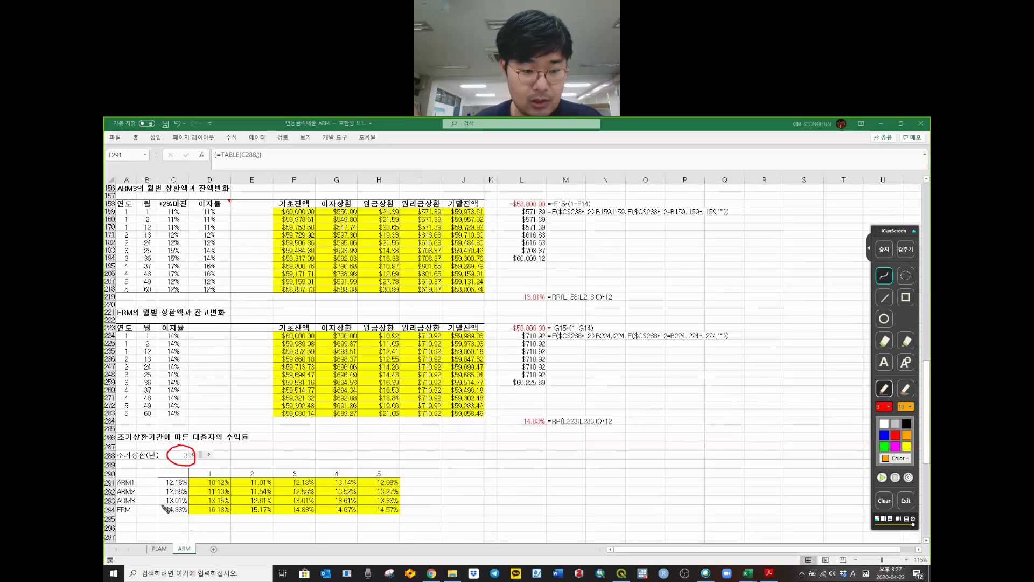
mouse_move(160, 507)
mouse_down()
mouse_move(163, 518)
mouse_move(189, 517)
mouse_move(186, 504)
mouse_move(161, 509)
mouse_up()
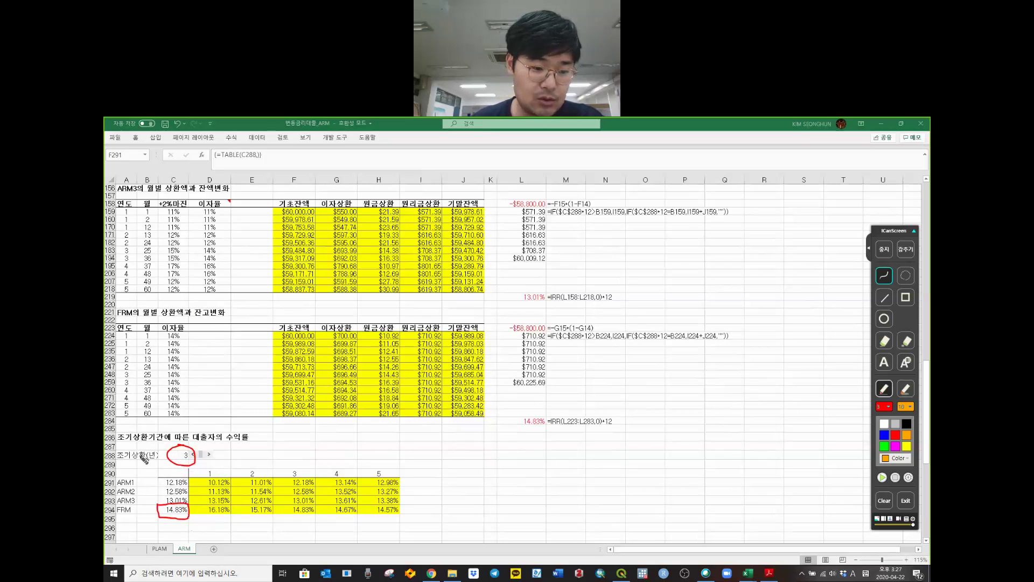
drag(170, 458, 153, 500)
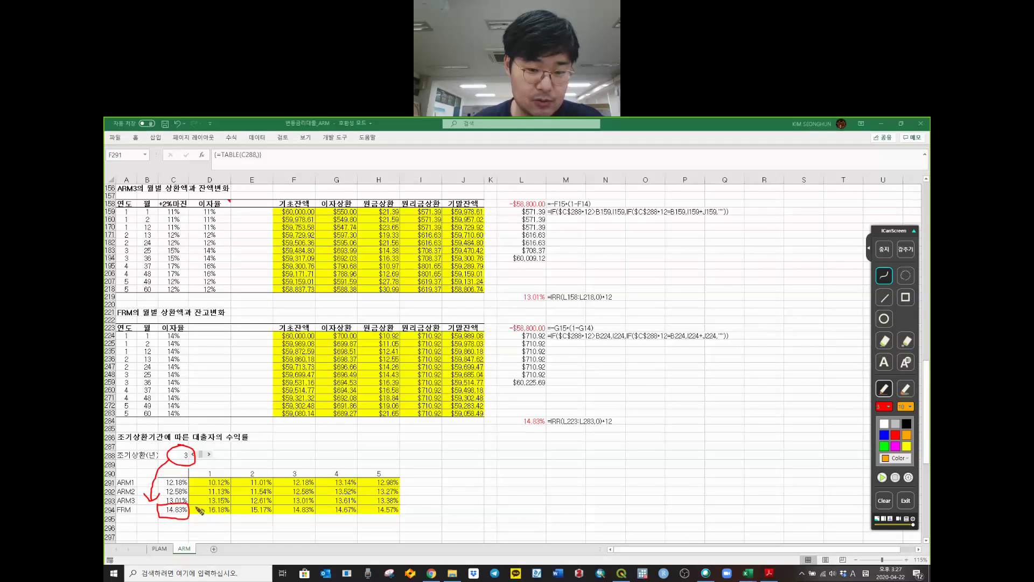
mouse_move(191, 519)
mouse_down()
mouse_move(393, 535)
mouse_move(517, 467)
mouse_move(514, 432)
mouse_move(538, 446)
mouse_up()
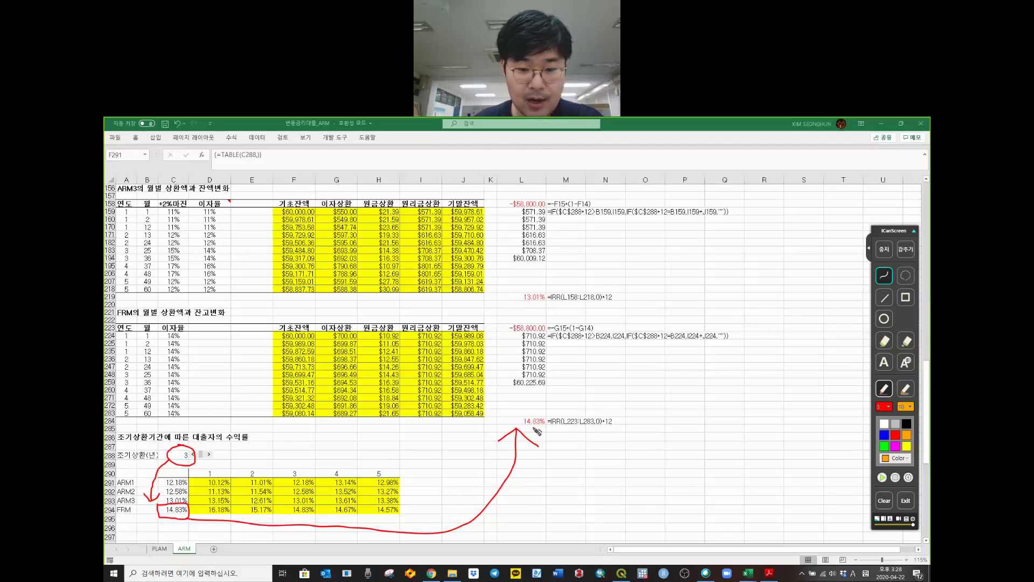
- Mark the IRR in L284 and its formula, box FRM's cash flows L223:L283 with an arrow, and underline the C288 reference
mouse_move(500, 430)
mouse_down()
mouse_move(553, 430)
mouse_move(536, 419)
mouse_move(513, 422)
mouse_move(611, 430)
mouse_up()
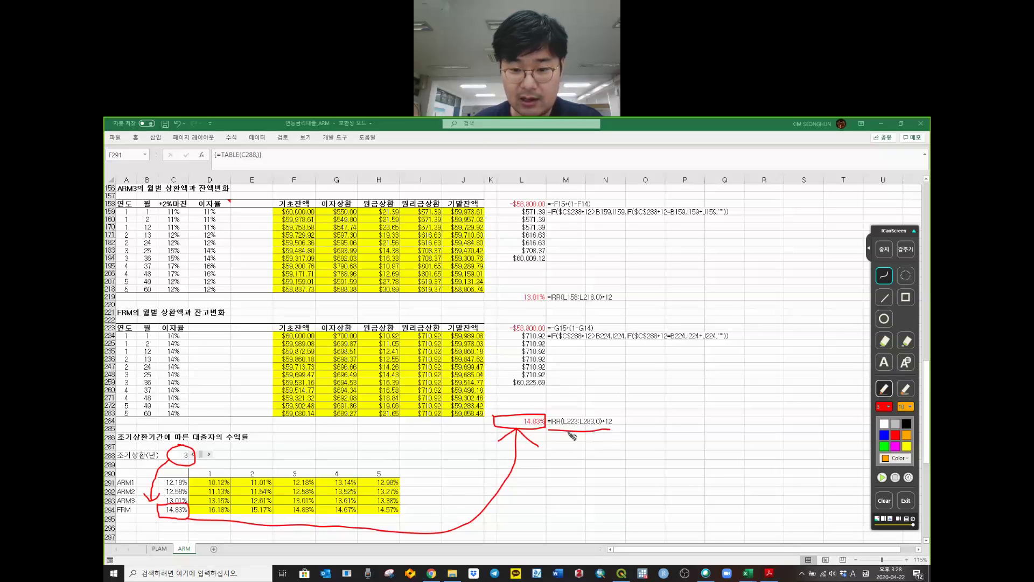
mouse_move(497, 412)
mouse_down()
mouse_move(496, 321)
mouse_move(547, 320)
mouse_move(549, 417)
mouse_up()
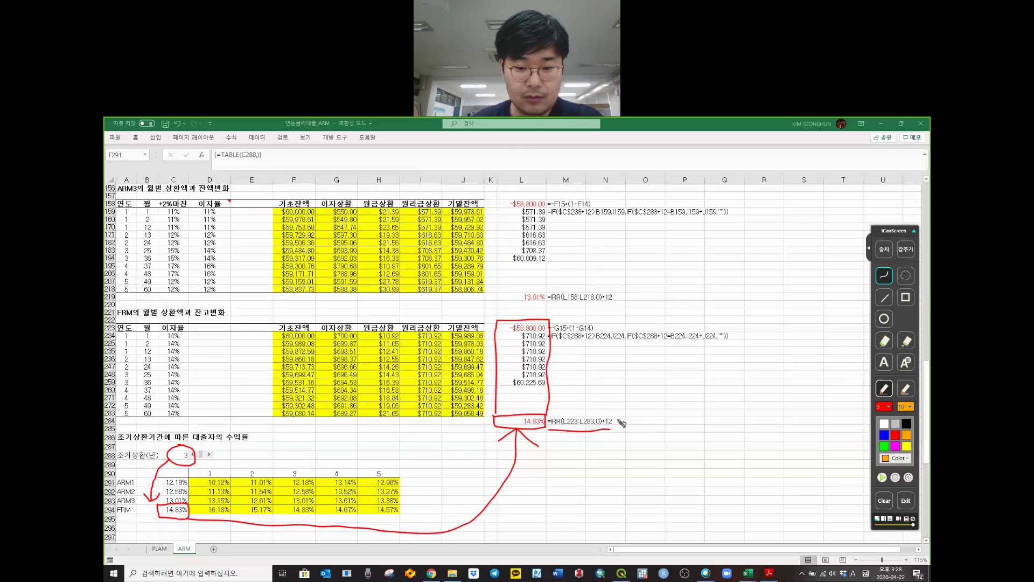
mouse_move(614, 421)
mouse_down()
mouse_move(662, 415)
mouse_move(558, 370)
mouse_move(583, 393)
mouse_up()
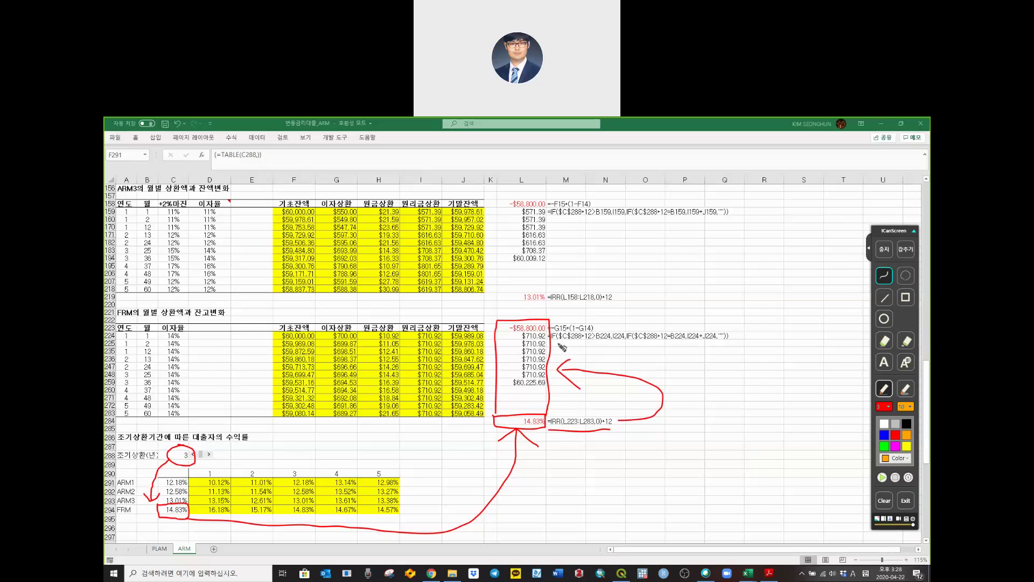
drag(556, 338, 582, 343)
- Erase the arrows between C288, C294, L284 and the cash flows, and redraw the lower edge of the L284 box
click(905, 341)
click(499, 485)
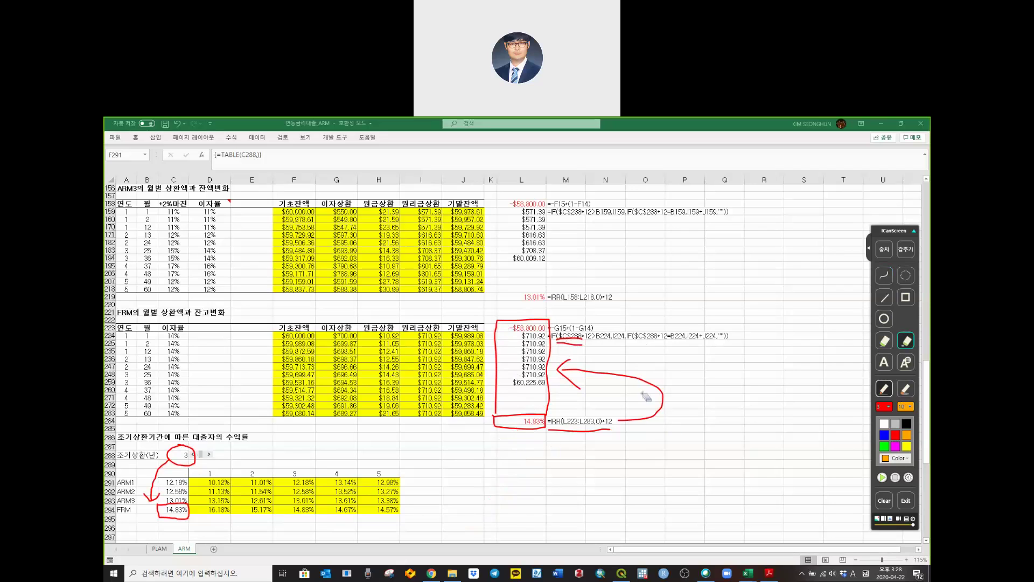
click(594, 377)
click(883, 275)
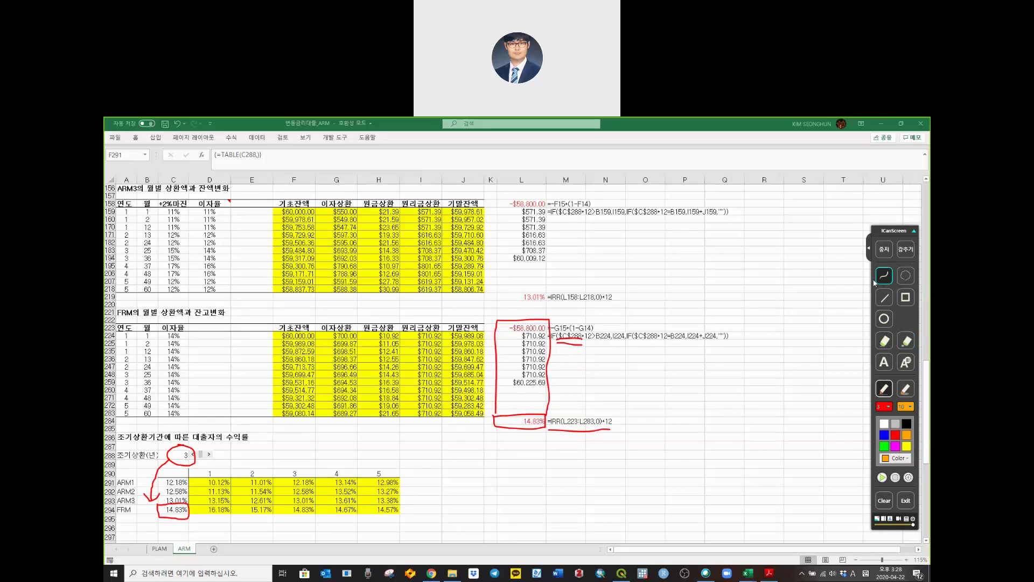
drag(494, 427, 547, 425)
click(906, 340)
click(151, 498)
- Draw red arrows tracing the calculation from C288 through FRM's cash flow formula and cash flows to L284 and back to C294
click(884, 275)
mouse_move(194, 458)
mouse_down()
mouse_move(232, 396)
mouse_move(336, 310)
mouse_up()
mouse_move(457, 287)
mouse_down()
mouse_move(566, 307)
mouse_move(572, 337)
mouse_move(565, 324)
mouse_move(587, 323)
mouse_up()
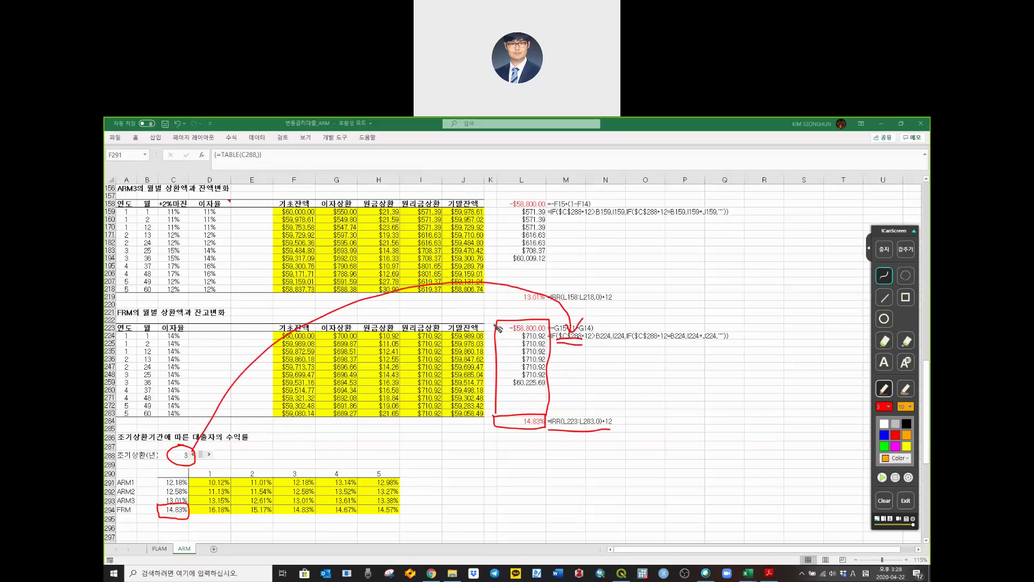
mouse_move(588, 347)
mouse_down()
mouse_move(608, 350)
mouse_move(558, 368)
mouse_up()
drag(557, 328, 557, 401)
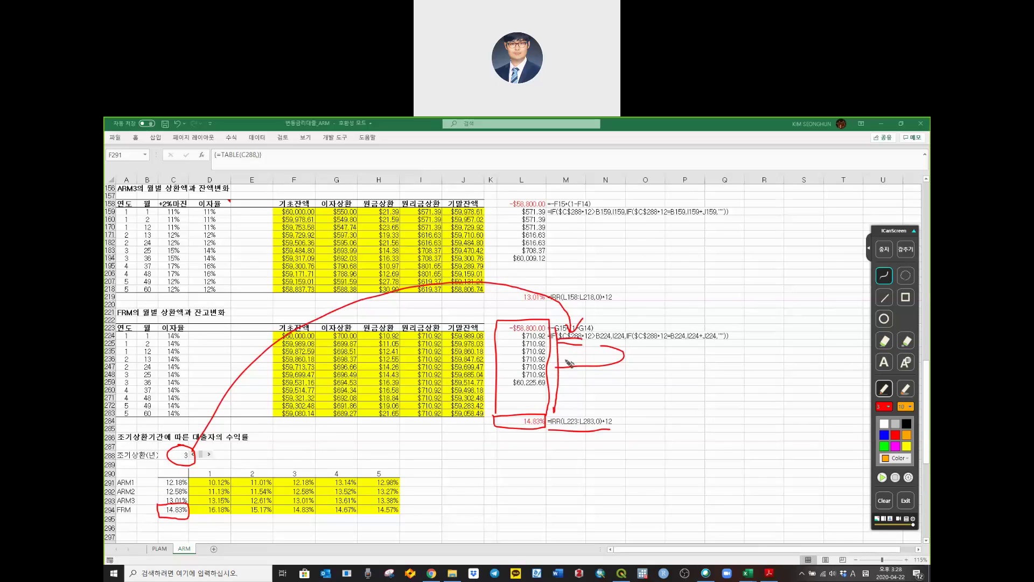
drag(563, 360, 561, 370)
mouse_move(491, 369)
mouse_down()
mouse_move(446, 396)
mouse_move(464, 430)
mouse_move(493, 422)
mouse_move(462, 516)
mouse_move(285, 534)
mouse_move(180, 535)
mouse_move(164, 521)
mouse_up()
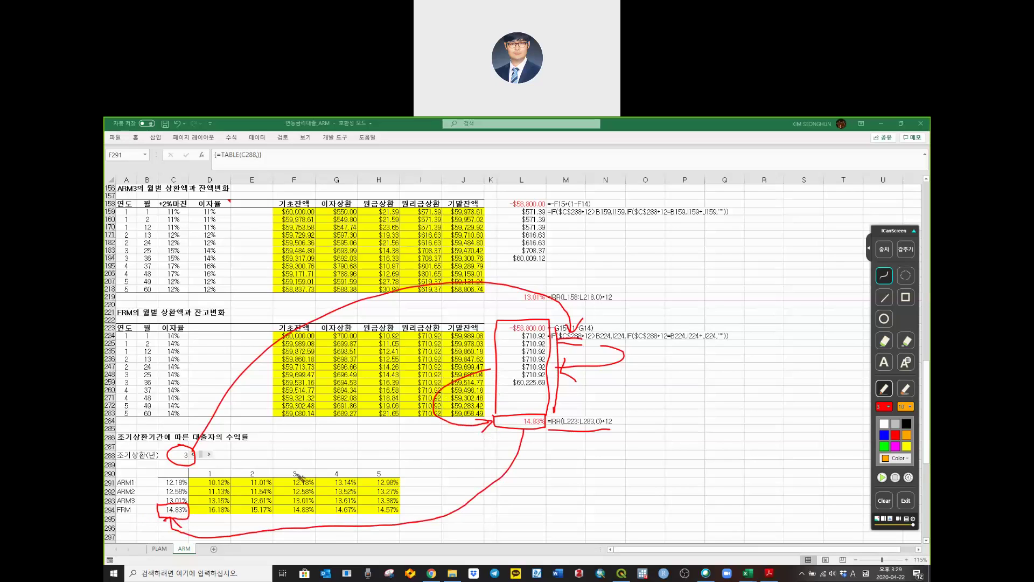
- Box year 3 and FRM's yield in F294 with an arrow from C294, and mark years 1 to 5 and FRM's other yields
mouse_move(291, 476)
mouse_down()
mouse_move(288, 464)
mouse_move(302, 478)
mouse_move(293, 485)
mouse_up()
mouse_move(185, 522)
mouse_down()
mouse_move(272, 532)
mouse_move(295, 518)
mouse_move(274, 505)
mouse_move(316, 505)
mouse_move(274, 515)
mouse_up()
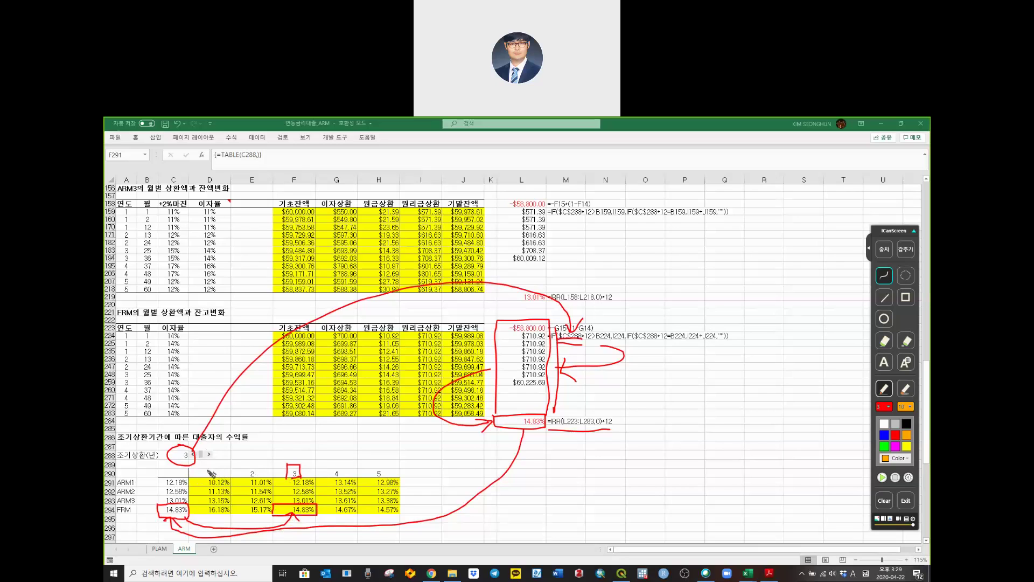
mouse_move(210, 458)
mouse_down()
mouse_move(228, 468)
mouse_move(388, 463)
mouse_move(379, 468)
mouse_up()
drag(201, 512, 380, 514)
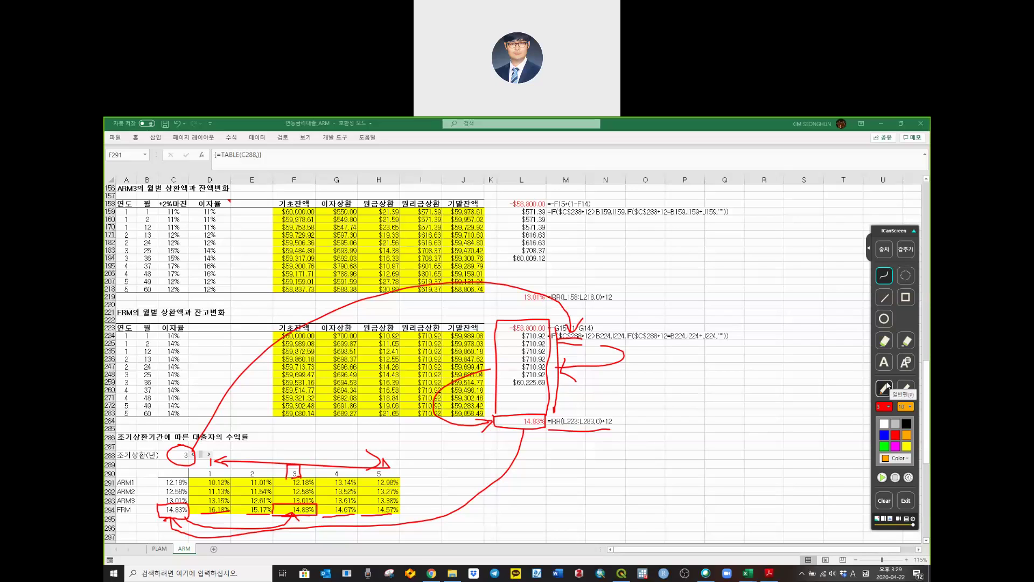
- Erase all the red annotations from the worksheet and stop annotating
click(906, 341)
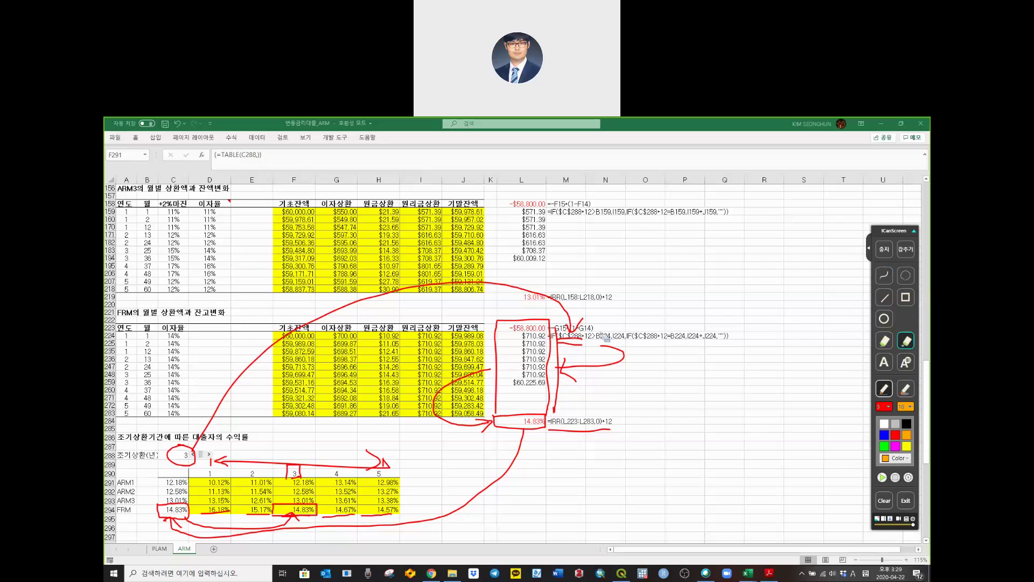
mouse_move(606, 338)
mouse_down()
mouse_move(545, 443)
mouse_move(479, 436)
mouse_move(304, 476)
mouse_move(221, 469)
mouse_move(177, 513)
mouse_move(264, 528)
mouse_move(240, 521)
mouse_move(325, 525)
mouse_move(305, 516)
mouse_move(401, 516)
mouse_move(306, 517)
mouse_move(422, 505)
mouse_up()
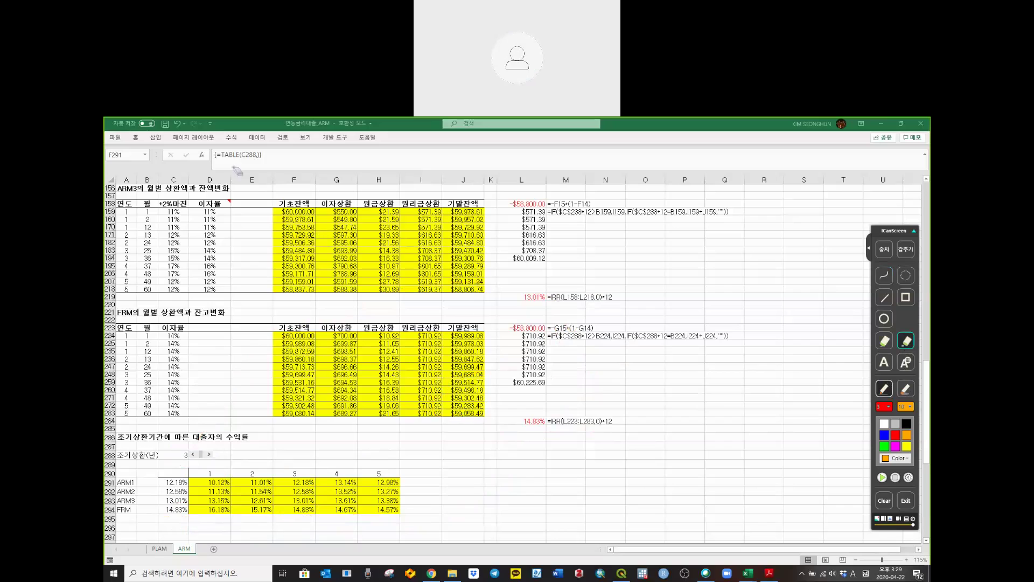
click(885, 249)
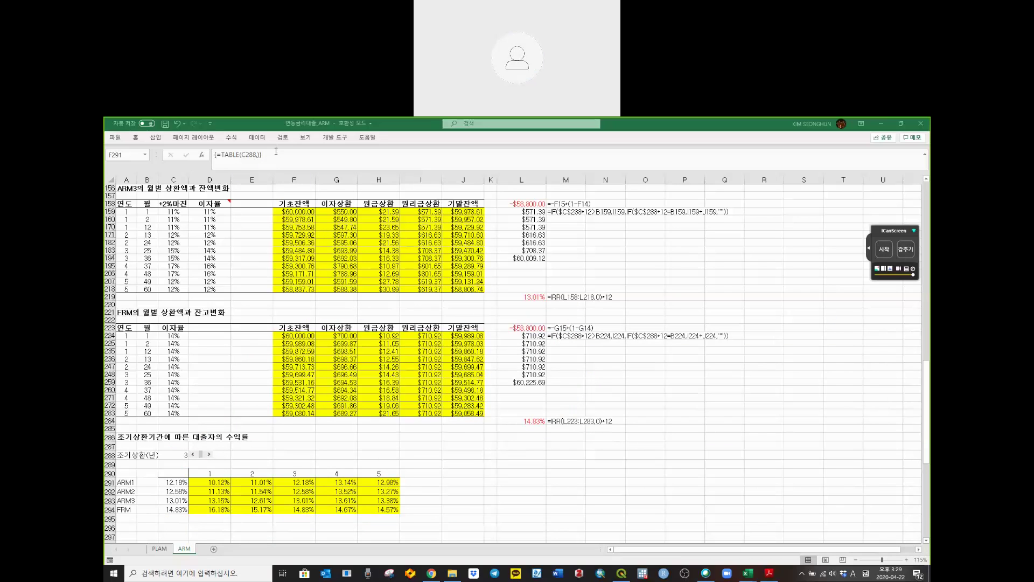
- Try to edit the data table formula in F291
drag(332, 159, 130, 132)
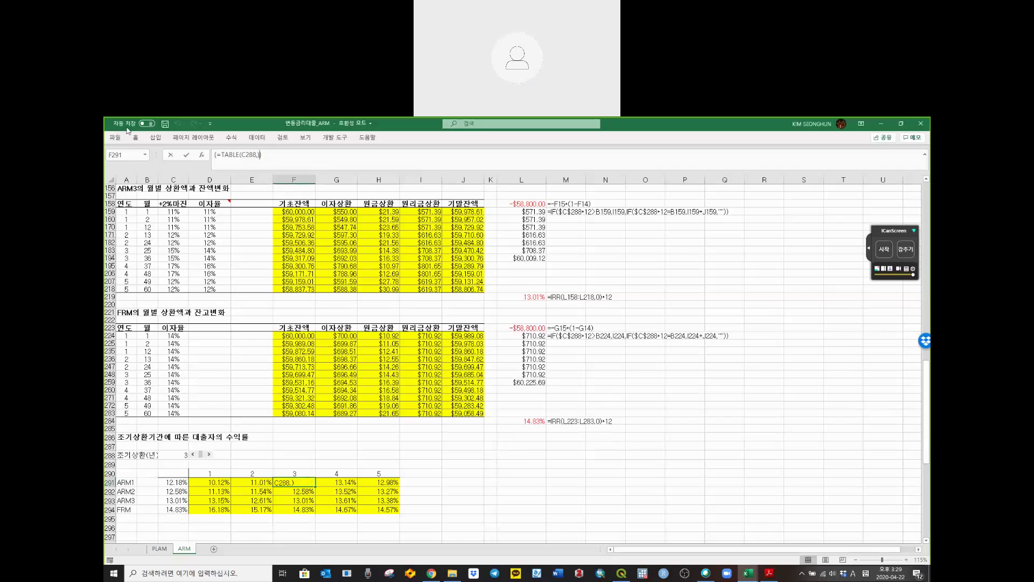
text(=)
click(816, 310)
key(Escape)
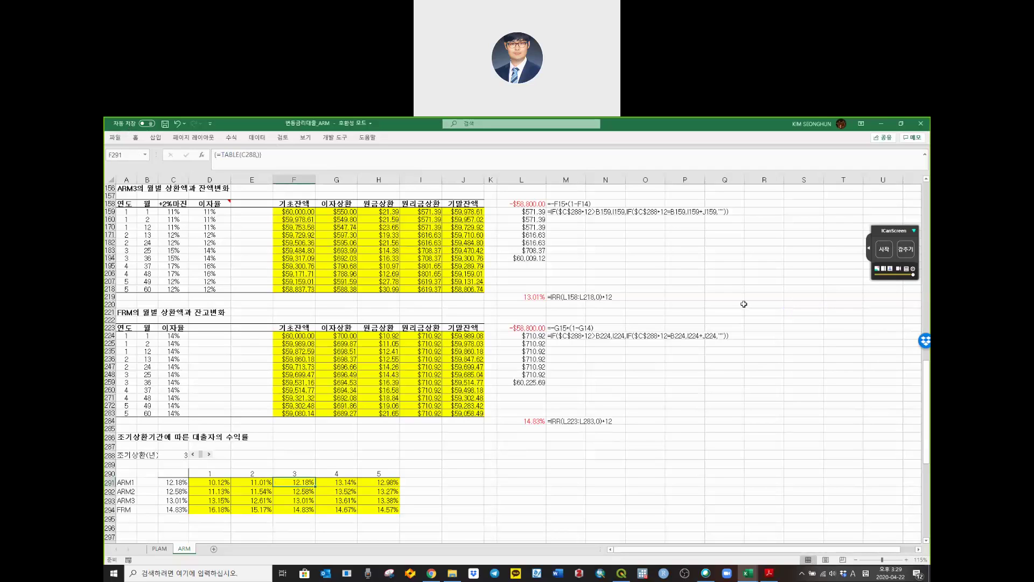
click(742, 303)
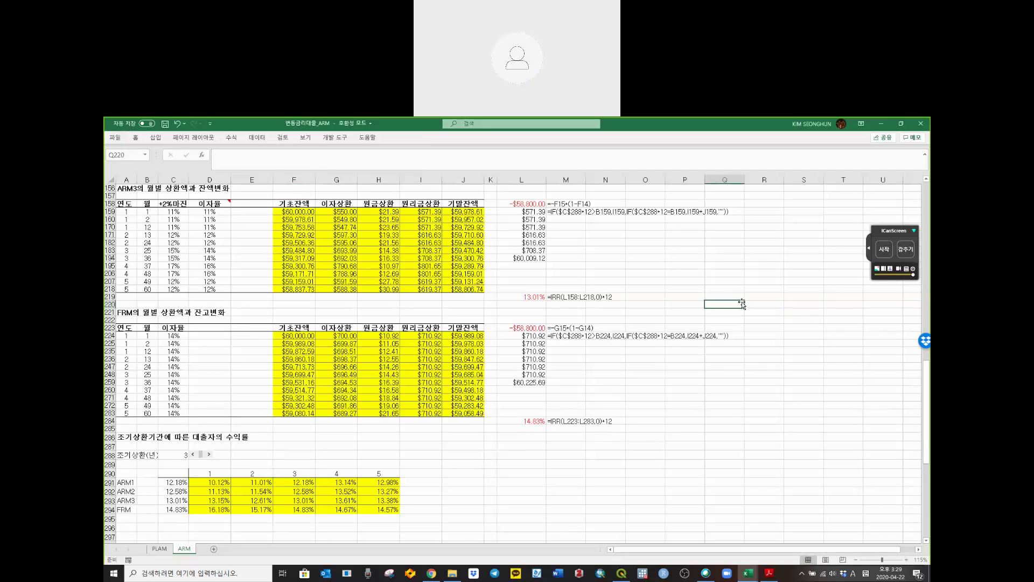